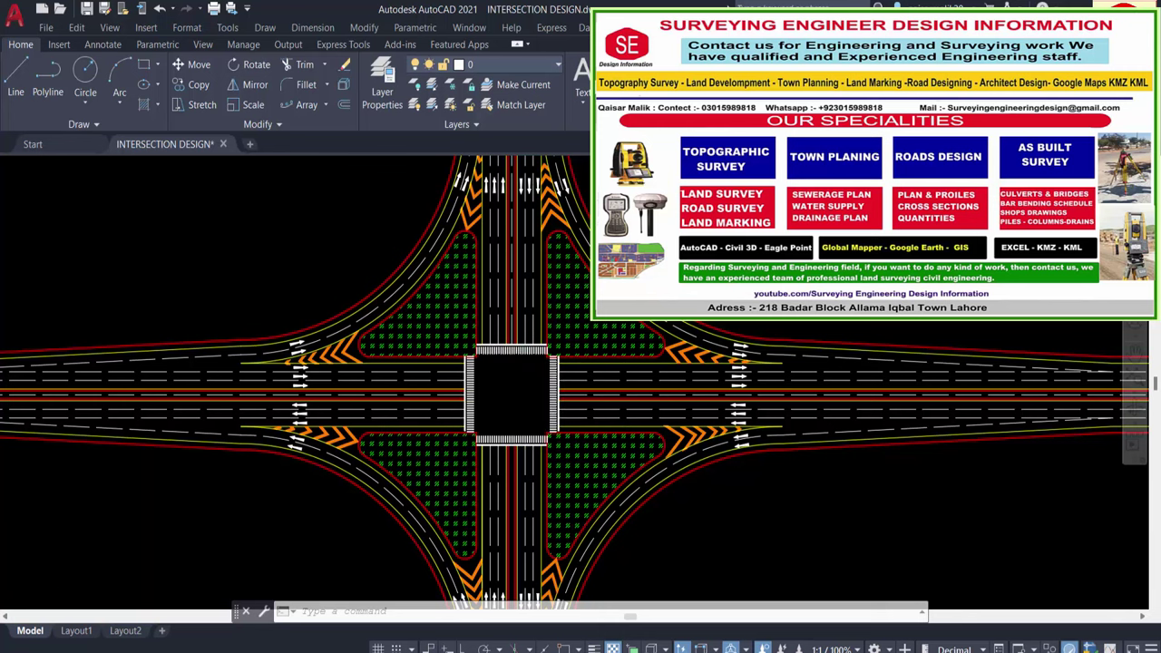
Step: Pan and zoom around the intersection plan to review every approach road, then centre the whole intersection
{"action": "scroll", "coordinate": [527, 348], "scroll_direction": "down", "scroll_amount": 3}
{"action": "scroll", "coordinate": [562, 289], "scroll_direction": "up", "scroll_amount": 3}
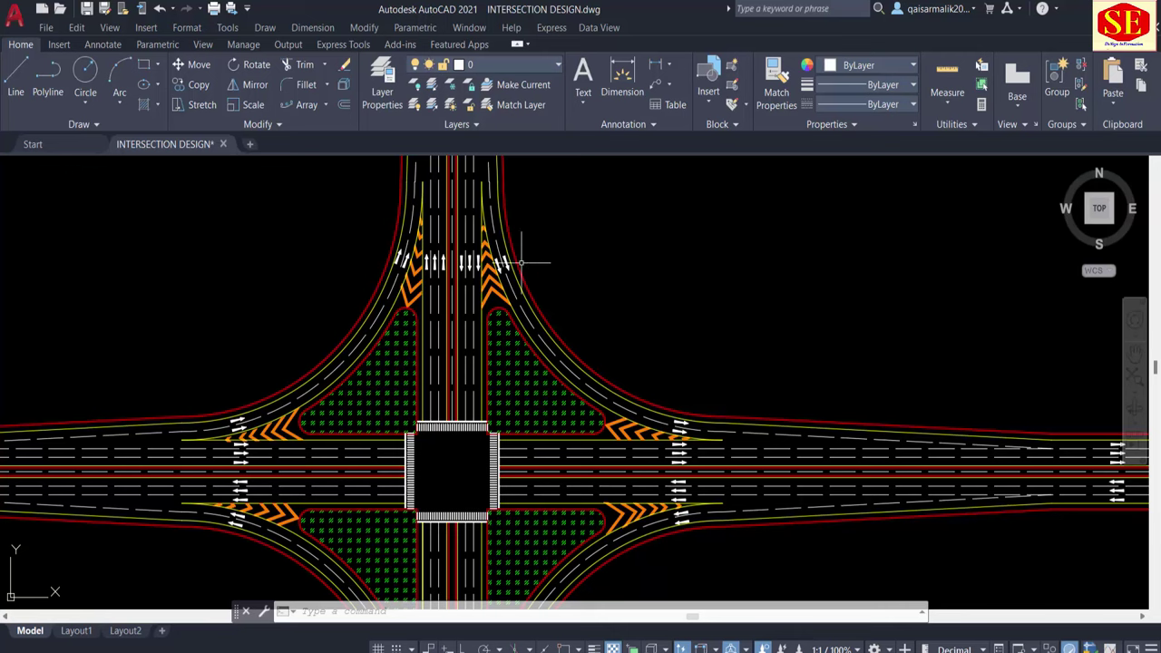
{"action": "scroll", "coordinate": [490, 269], "scroll_direction": "up", "scroll_amount": 4}
{"action": "scroll", "coordinate": [490, 299], "scroll_direction": "down", "scroll_amount": 3}
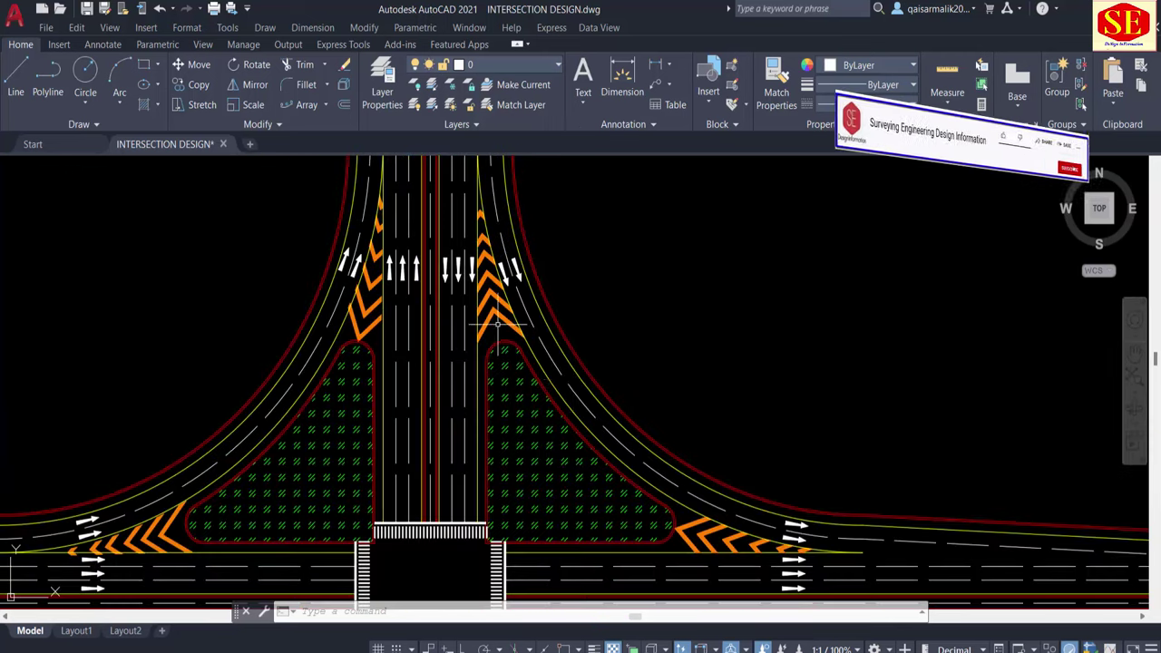
{"action": "middle_click_drag", "start_coordinate": [671, 454], "coordinate": [439, 282]}
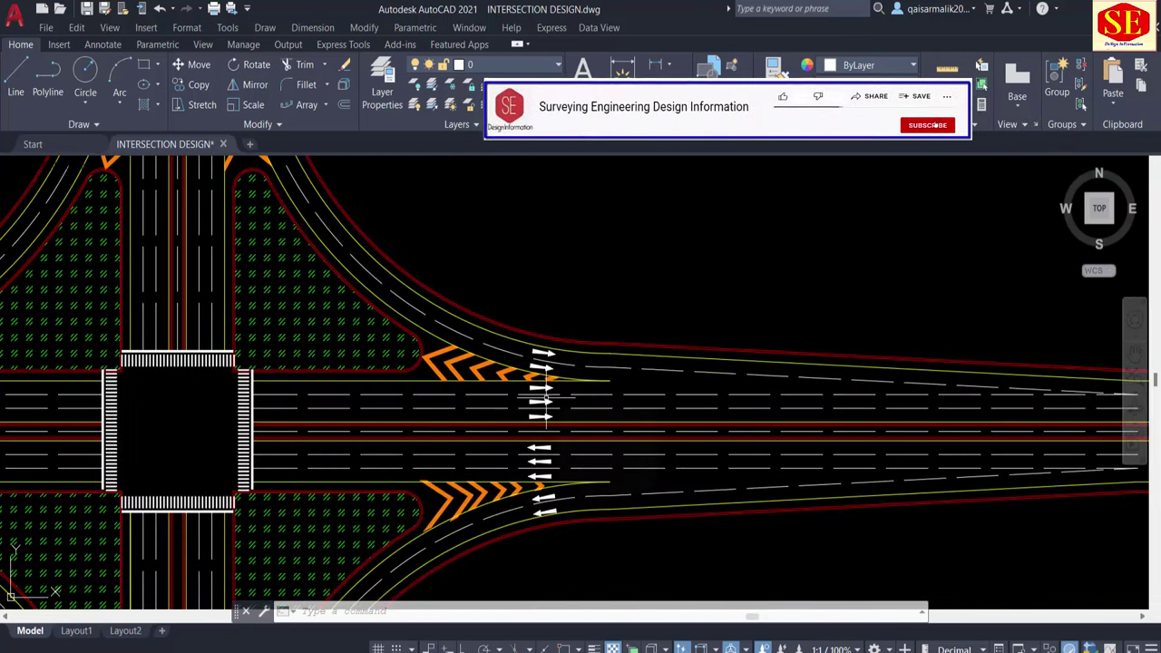
{"action": "scroll", "coordinate": [538, 426], "scroll_direction": "up", "scroll_amount": 3}
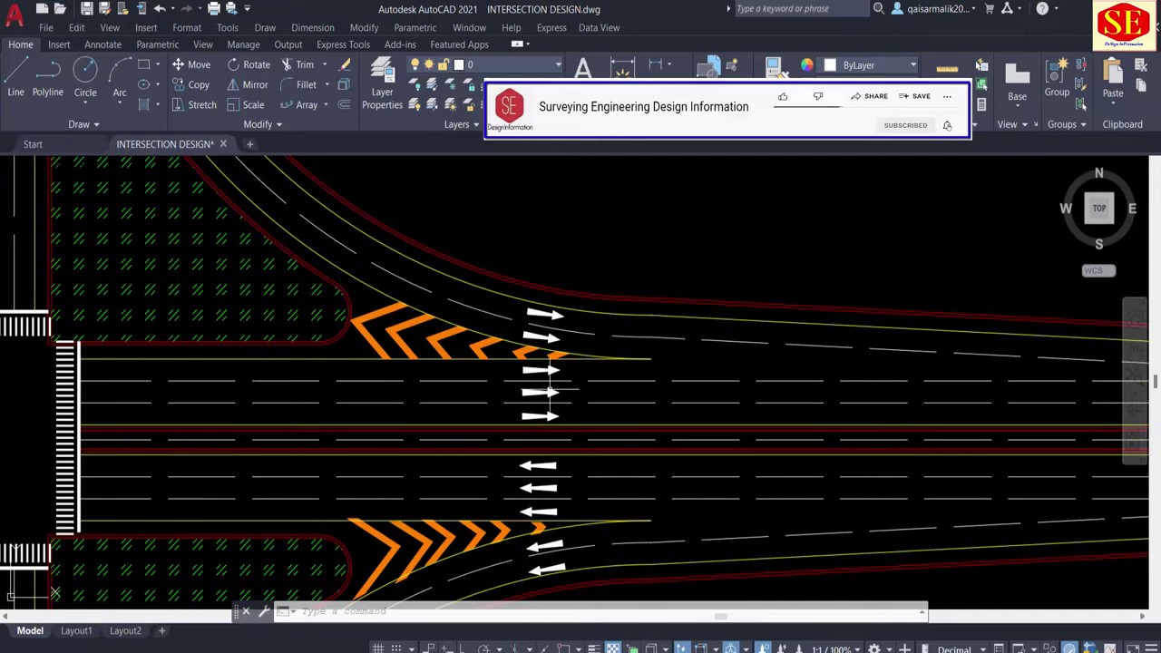
{"action": "scroll", "coordinate": [557, 372], "scroll_direction": "down", "scroll_amount": 2}
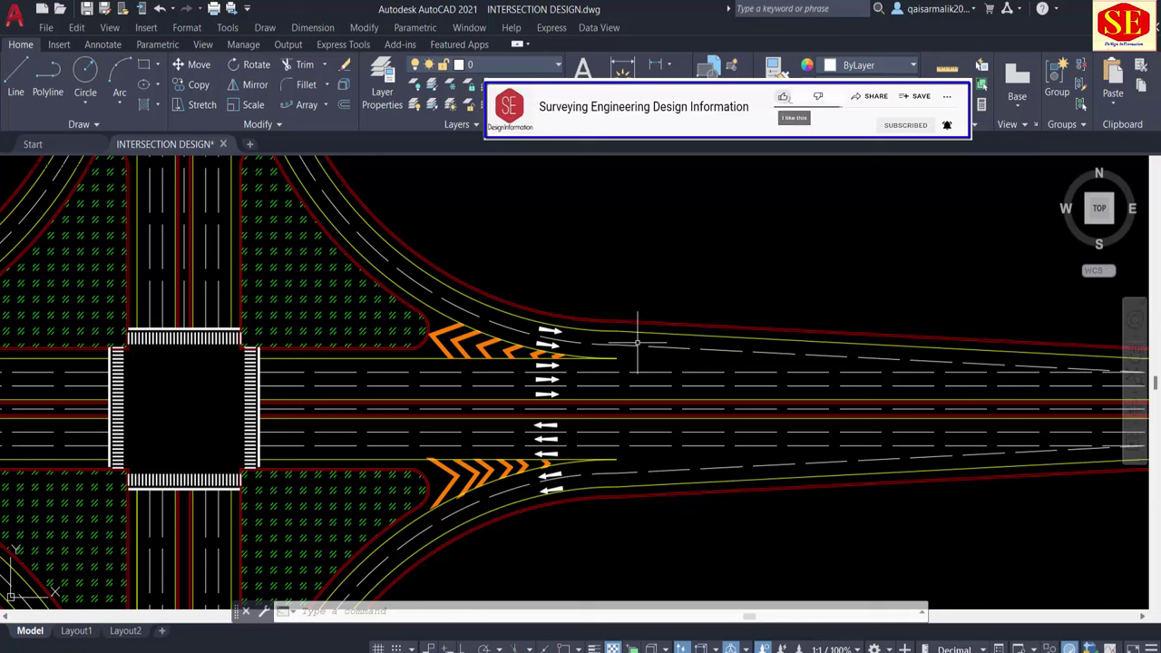
{"action": "middle_click_drag", "start_coordinate": [429, 485], "coordinate": [607, 415]}
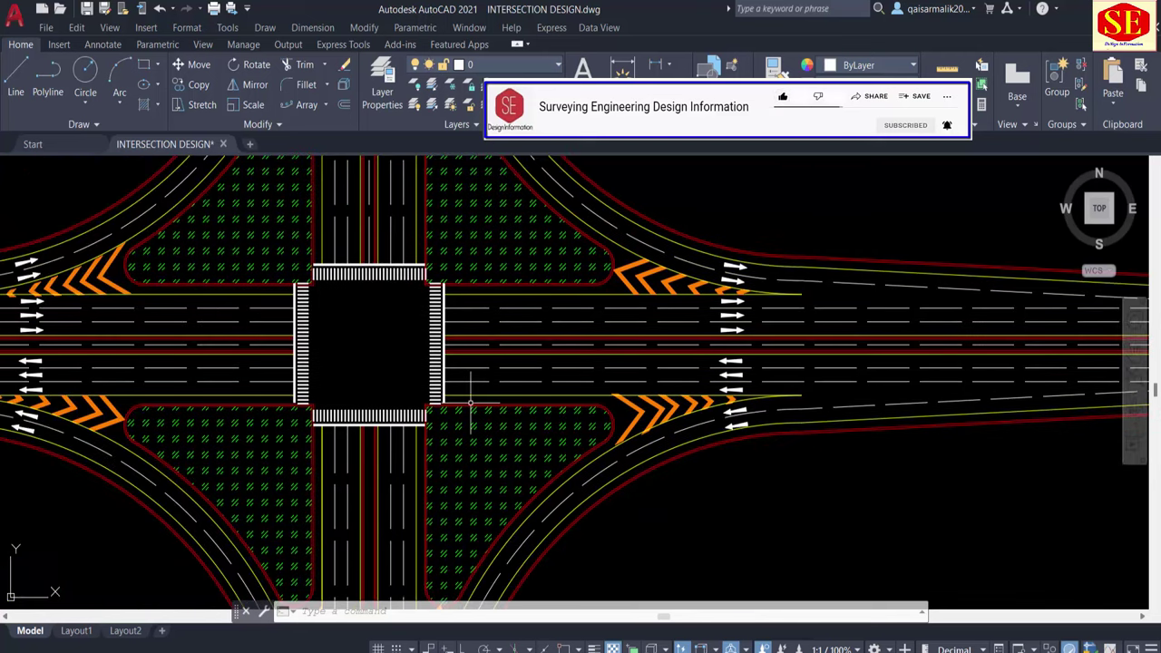
{"action": "scroll", "coordinate": [467, 403], "scroll_direction": "down", "scroll_amount": 2}
{"action": "middle_click_drag", "start_coordinate": [363, 445], "coordinate": [389, 338]}
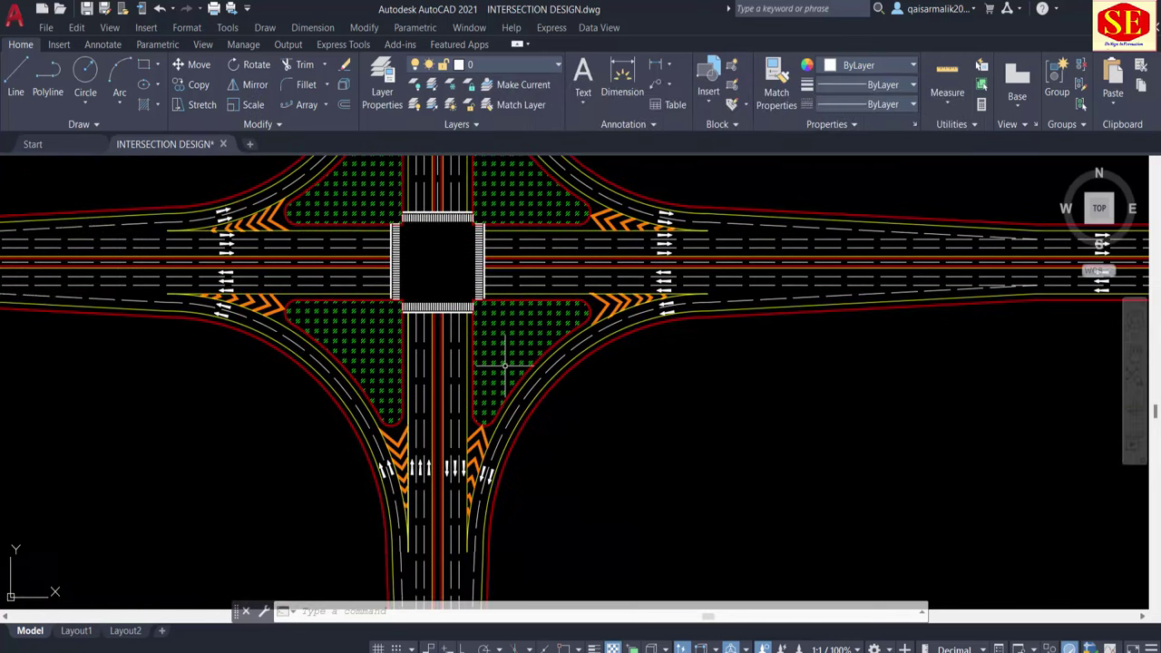
{"action": "scroll", "coordinate": [500, 291], "scroll_direction": "down", "scroll_amount": 1}
{"action": "scroll", "coordinate": [522, 380], "scroll_direction": "down", "scroll_amount": 1}
{"action": "scroll", "coordinate": [458, 356], "scroll_direction": "down", "scroll_amount": 2}
{"action": "scroll", "coordinate": [424, 271], "scroll_direction": "up", "scroll_amount": 2}
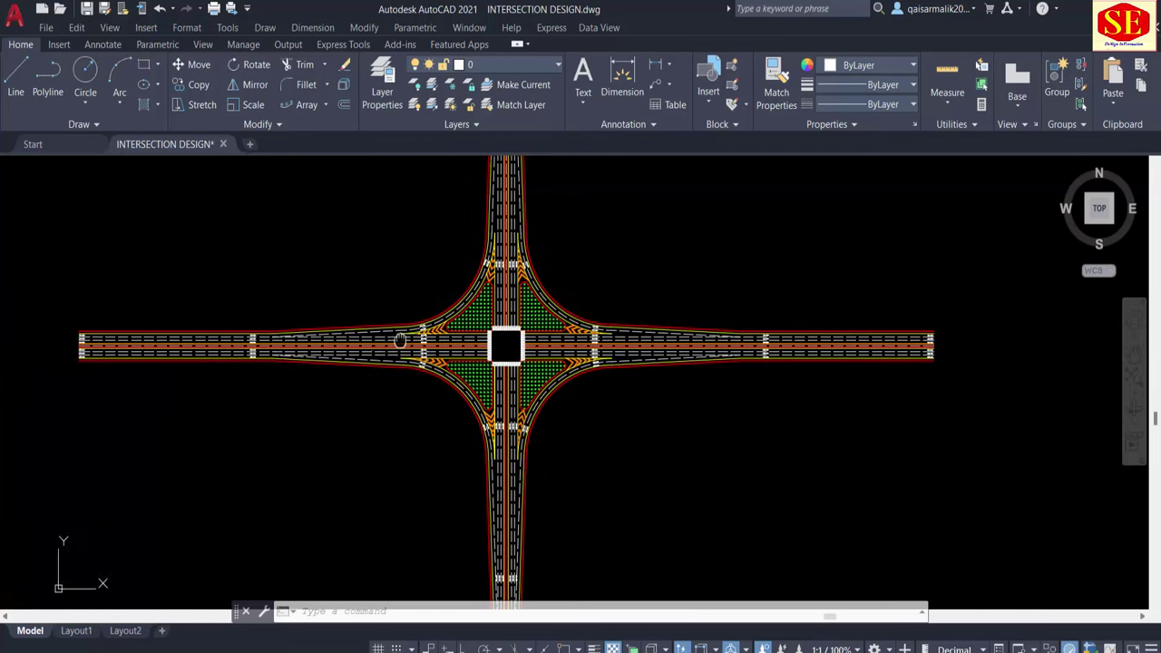
{"action": "scroll", "coordinate": [208, 362], "scroll_direction": "up", "scroll_amount": 2}
{"action": "scroll", "coordinate": [246, 336], "scroll_direction": "up", "scroll_amount": 2}
{"action": "middle_click_drag", "start_coordinate": [550, 331], "coordinate": [188, 381]}
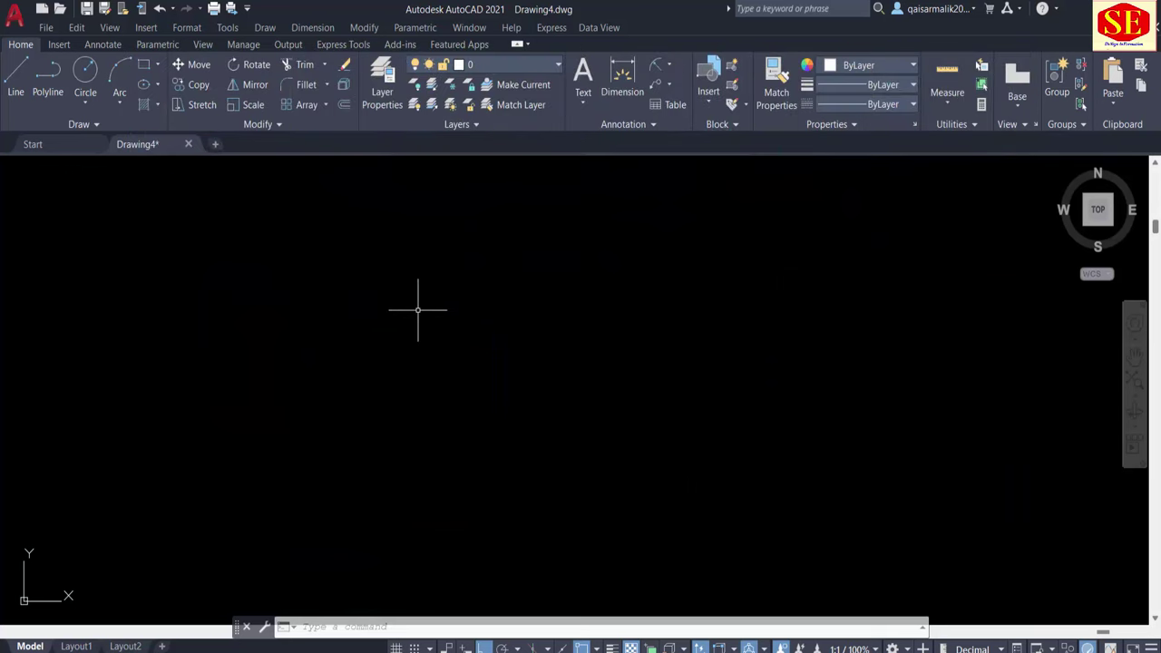
Step: Draw a 1000-unit vertical polyline straight down from a picked start point
{"action": "type", "text": "pl"}
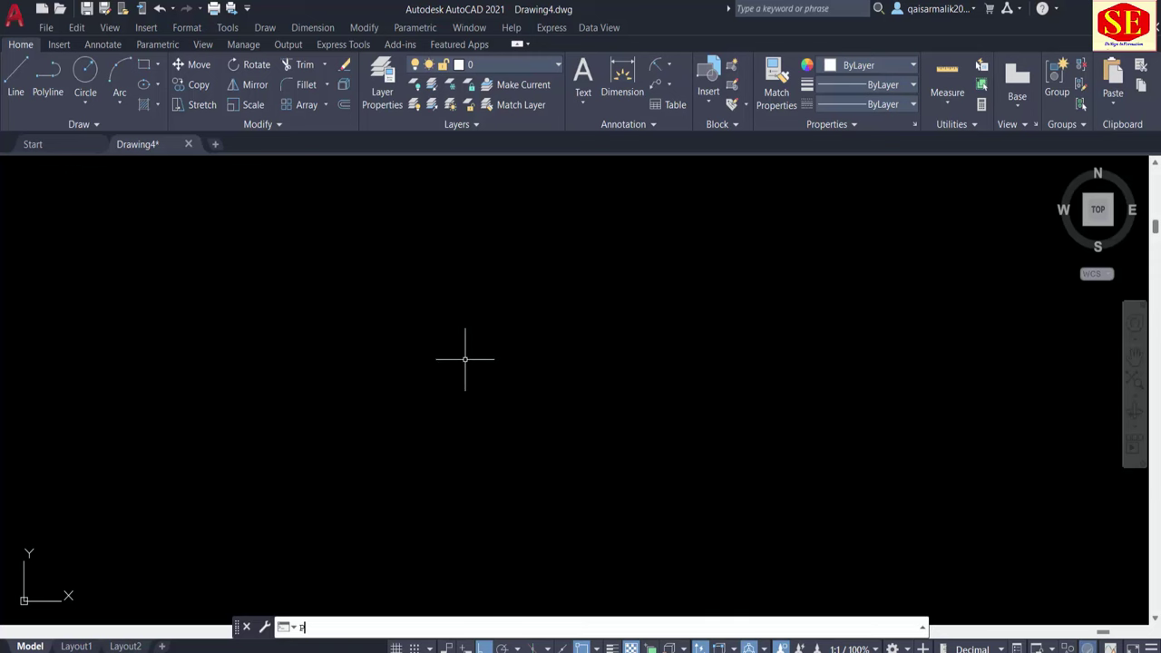
{"action": "key", "text": "Return"}
{"action": "left_click", "coordinate": [520, 172]}
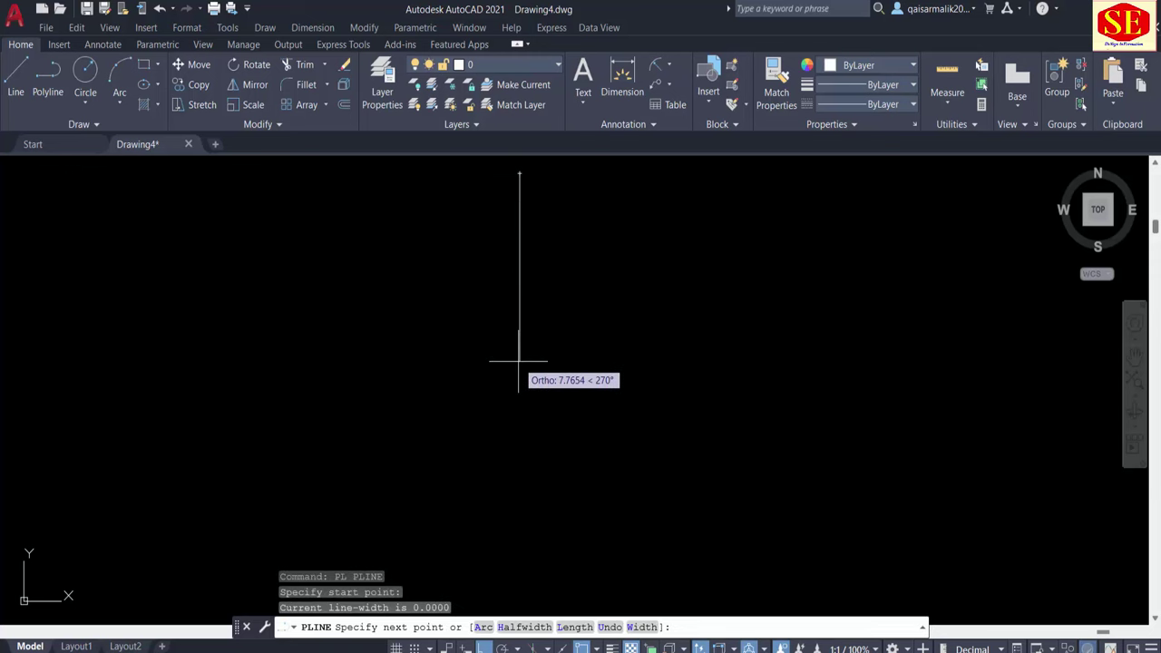
{"action": "type", "text": "1000"}
{"action": "key", "text": "Return"}
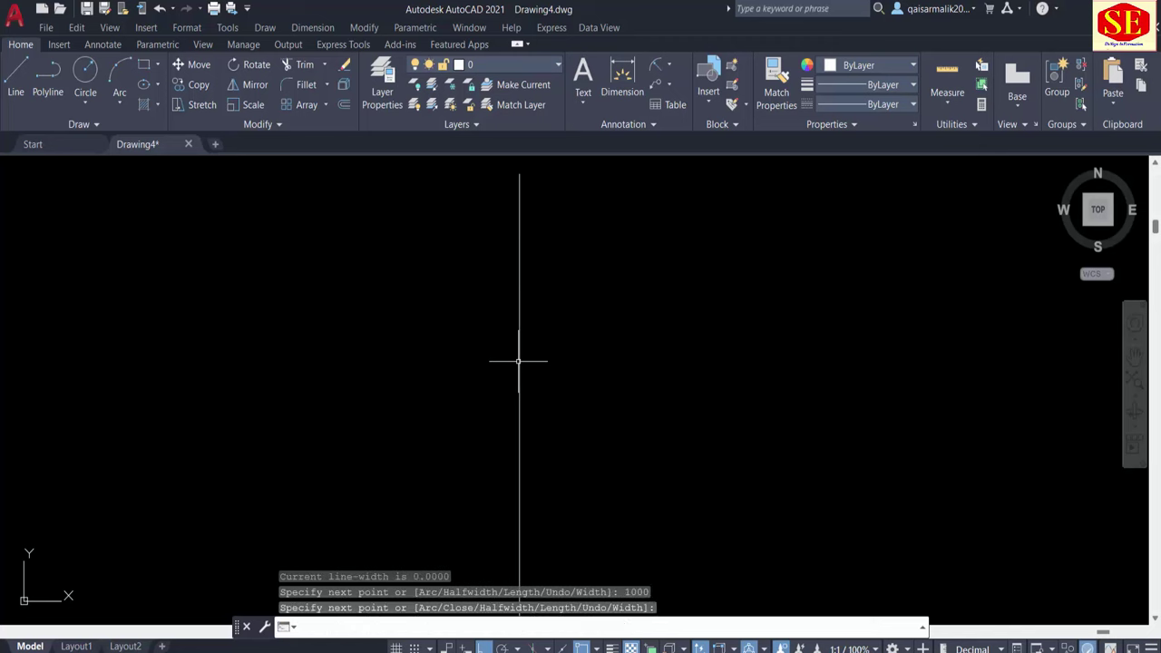
{"action": "key", "text": "Return"}
{"action": "scroll", "coordinate": [526, 362], "scroll_direction": "down", "scroll_amount": 3}
{"action": "middle_click_drag", "start_coordinate": [625, 457], "coordinate": [619, 339]}
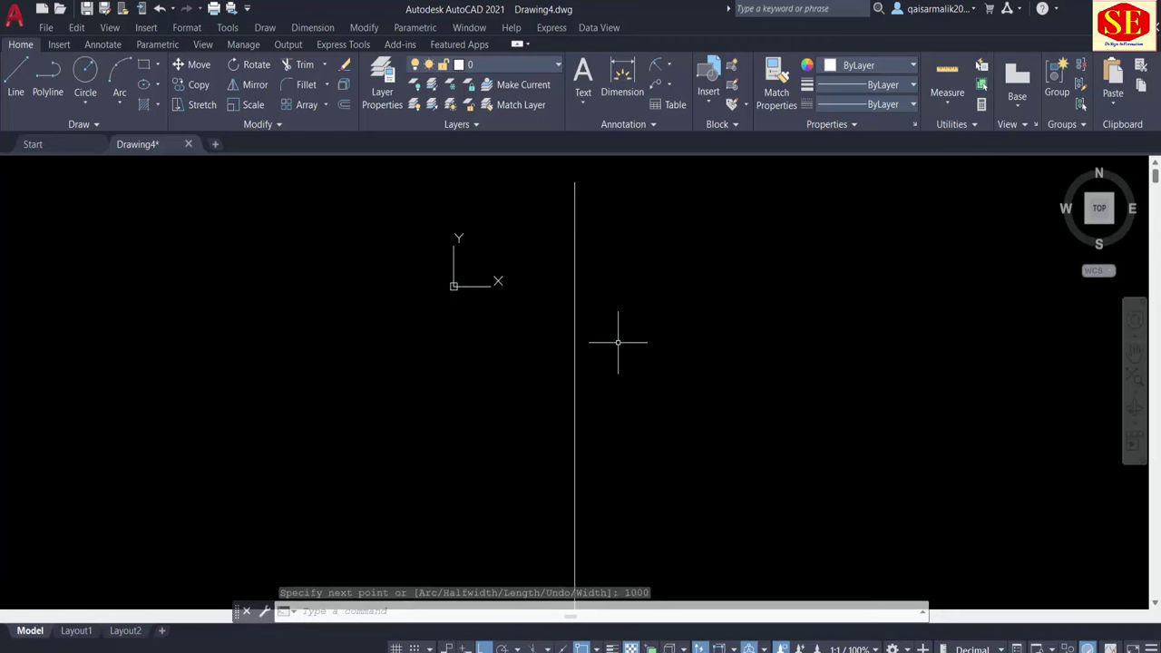
Step: Reframe the view around the vertical line and select it
{"action": "type", "text": "l"}
{"action": "key", "text": "Return"}
{"action": "key", "text": "Escape"}
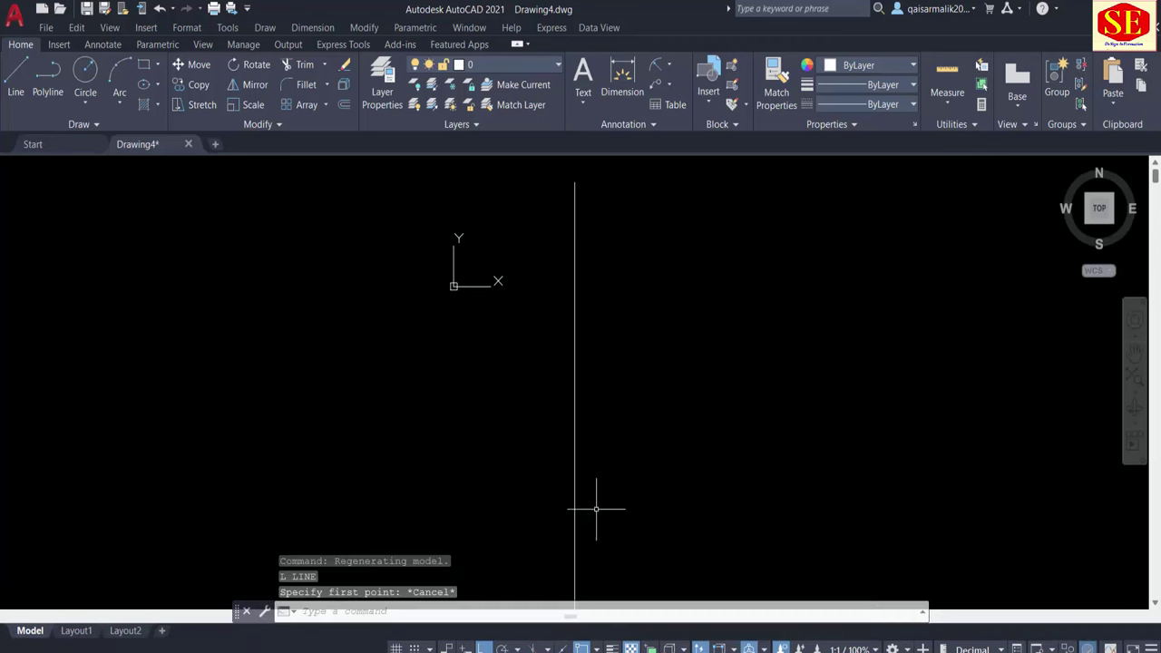
{"action": "mouse_move", "coordinate": [595, 505]}
{"action": "middle_mouse_down"}
{"action": "mouse_move", "coordinate": [575, 378]}
{"action": "mouse_move", "coordinate": [593, 384]}
{"action": "mouse_move", "coordinate": [585, 413]}
{"action": "mouse_move", "coordinate": [597, 293]}
{"action": "middle_mouse_up"}
{"action": "left_click", "coordinate": [585, 413]}
{"action": "left_click", "coordinate": [606, 464]}
{"action": "scroll", "coordinate": [544, 454], "scroll_direction": "down", "scroll_amount": 3}
{"action": "scroll", "coordinate": [601, 402], "scroll_direction": "up", "scroll_amount": 5}
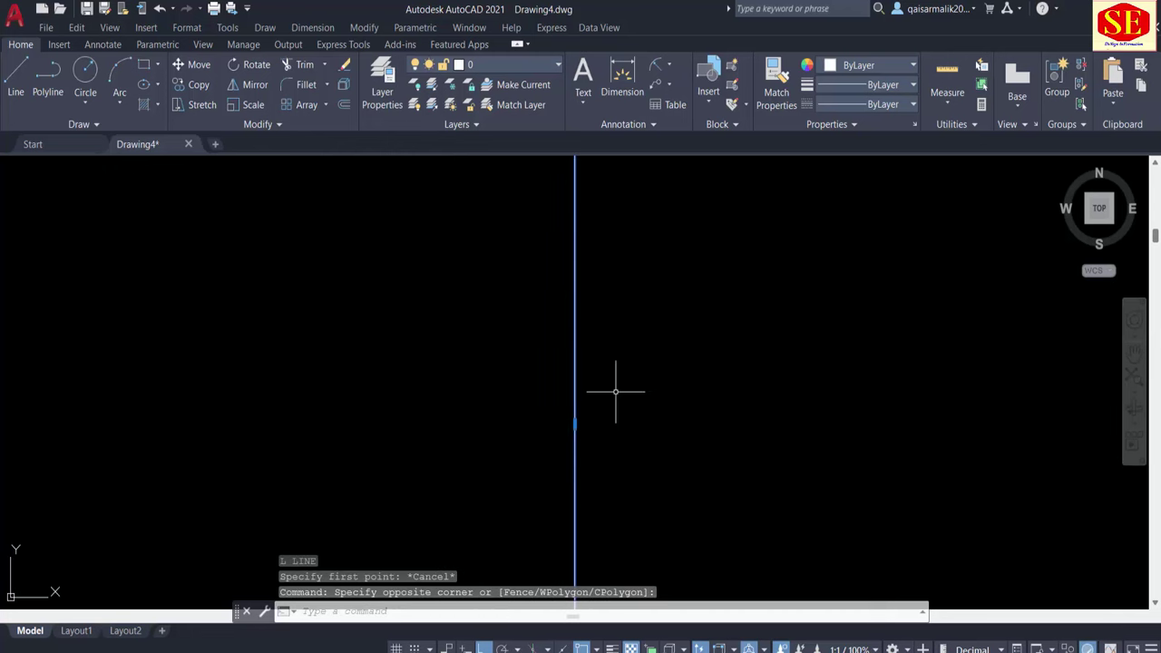
Step: Draw two 500-unit lines from the vertical line's midpoint, one to the right and one to the left
{"action": "type", "text": "l"}
{"action": "key", "text": "Return"}
{"action": "left_click", "coordinate": [575, 423]}
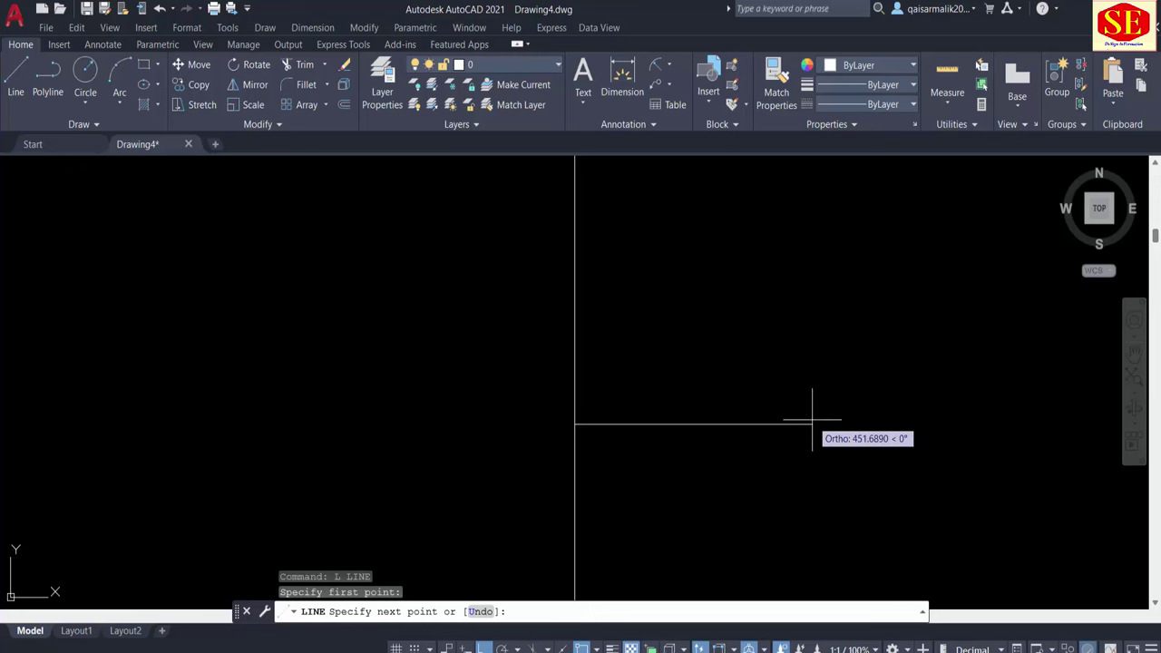
{"action": "type", "text": "500"}
{"action": "key", "text": "Return"}
{"action": "key", "text": "Return"}
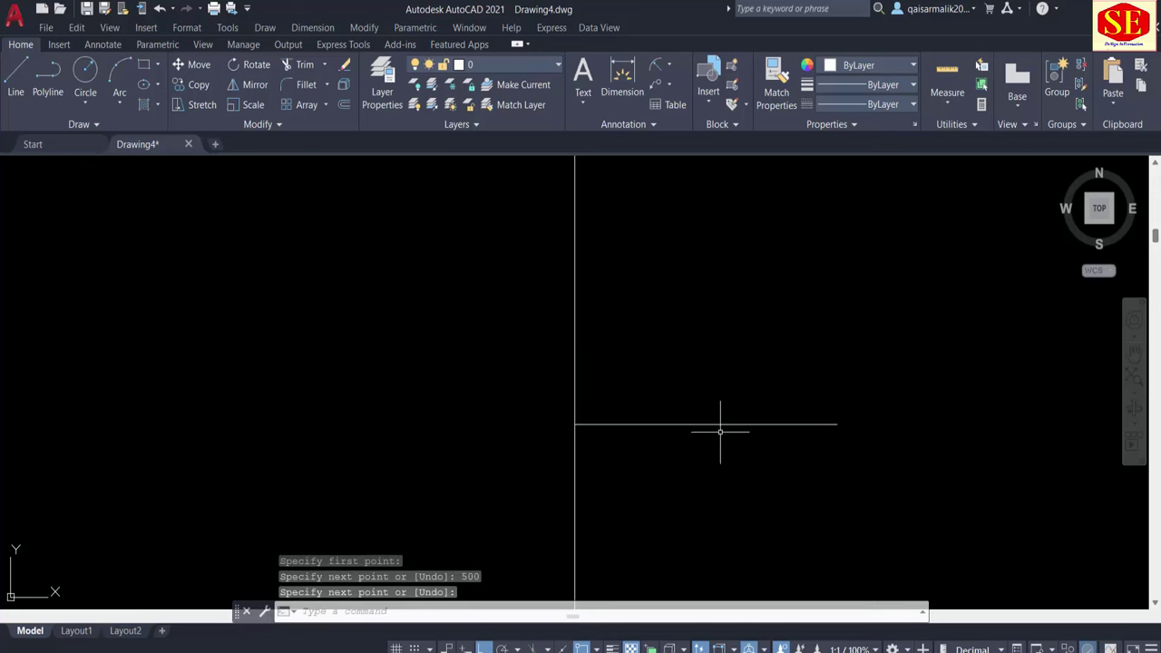
{"action": "type", "text": "l"}
{"action": "key", "text": "Return"}
{"action": "left_click", "coordinate": [575, 423]}
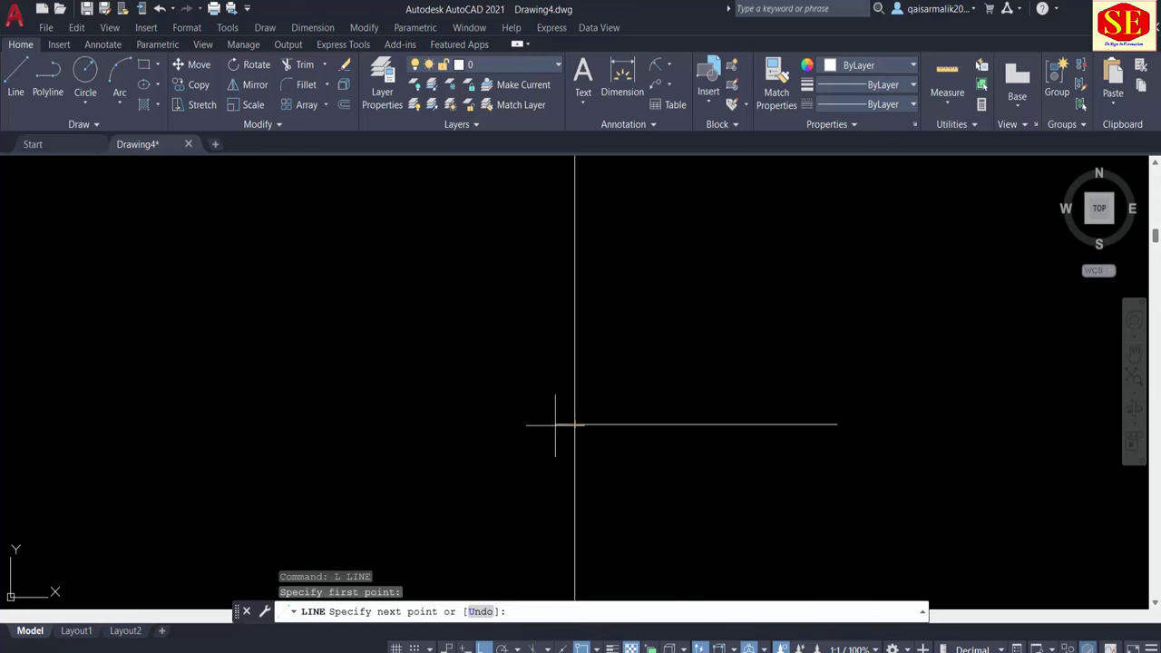
{"action": "type", "text": "0"}
{"action": "key", "text": "Return"}
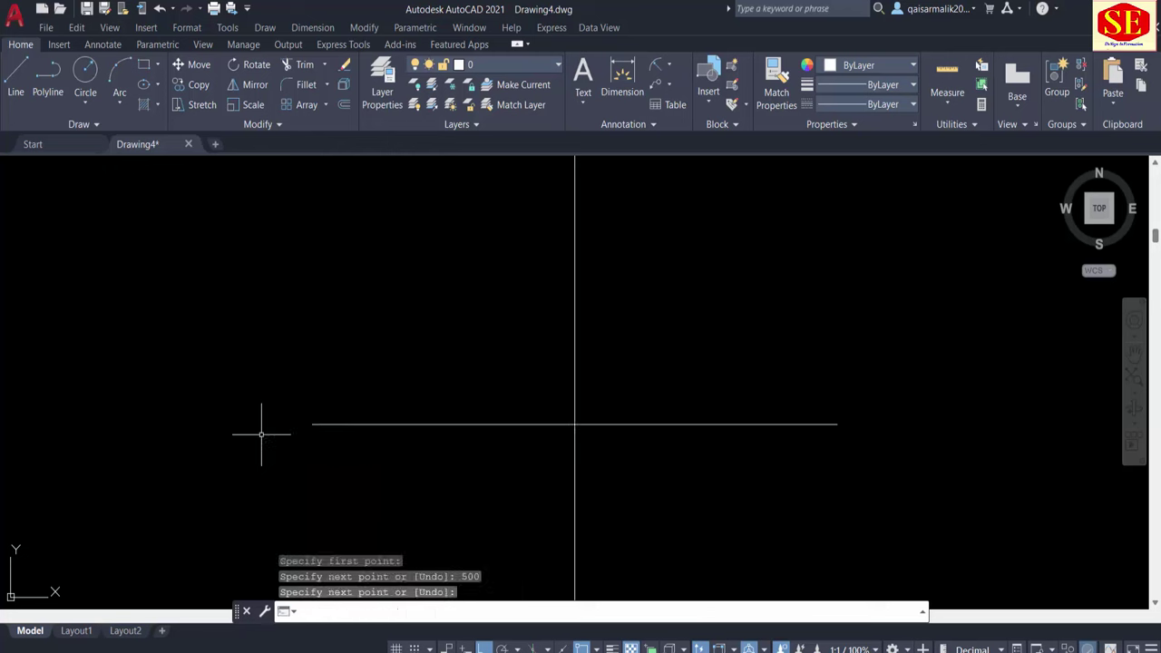
{"action": "key", "text": "Return"}
{"action": "scroll", "coordinate": [580, 435], "scroll_direction": "down", "scroll_amount": 3}
{"action": "scroll", "coordinate": [583, 417], "scroll_direction": "up", "scroll_amount": 4}
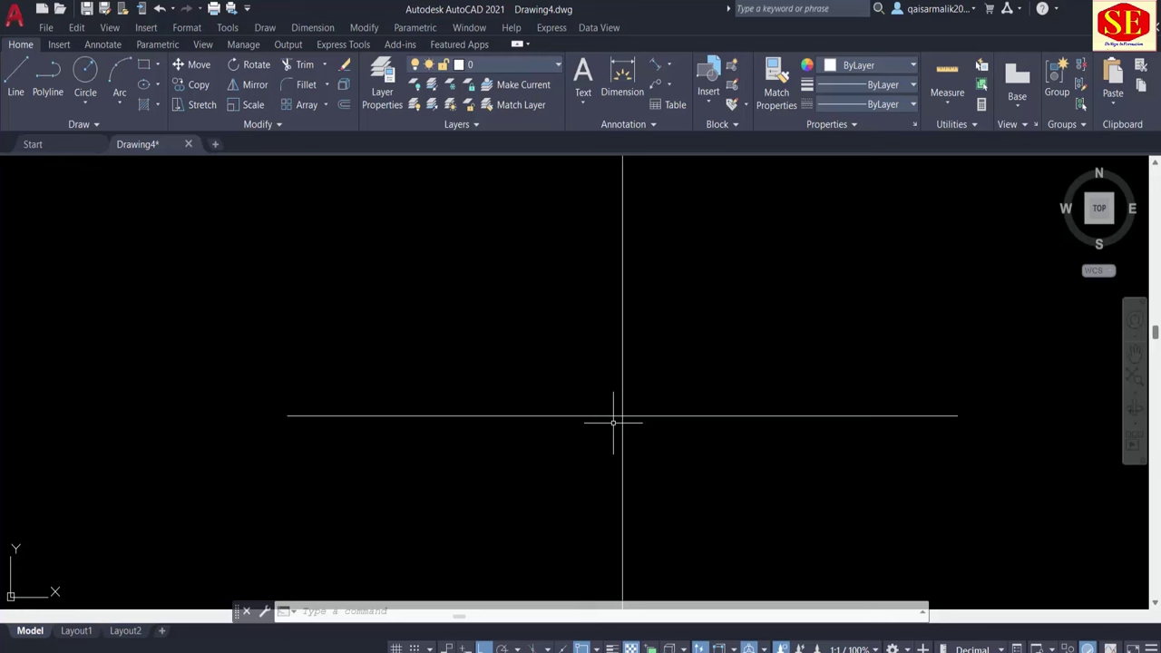
{"action": "key", "text": "Escape"}
{"action": "key", "text": "Escape"}
{"action": "scroll", "coordinate": [651, 443], "scroll_direction": "up", "scroll_amount": 2}
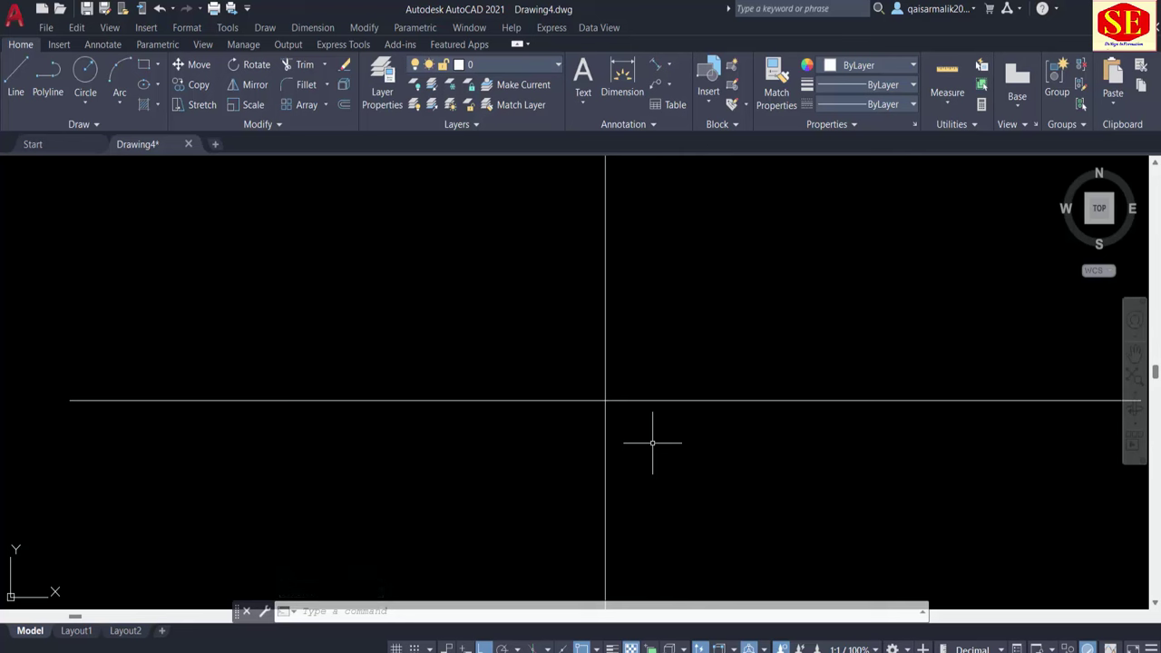
Step: Offset the central vertical line 2 units to each side
{"action": "type", "text": "o"}
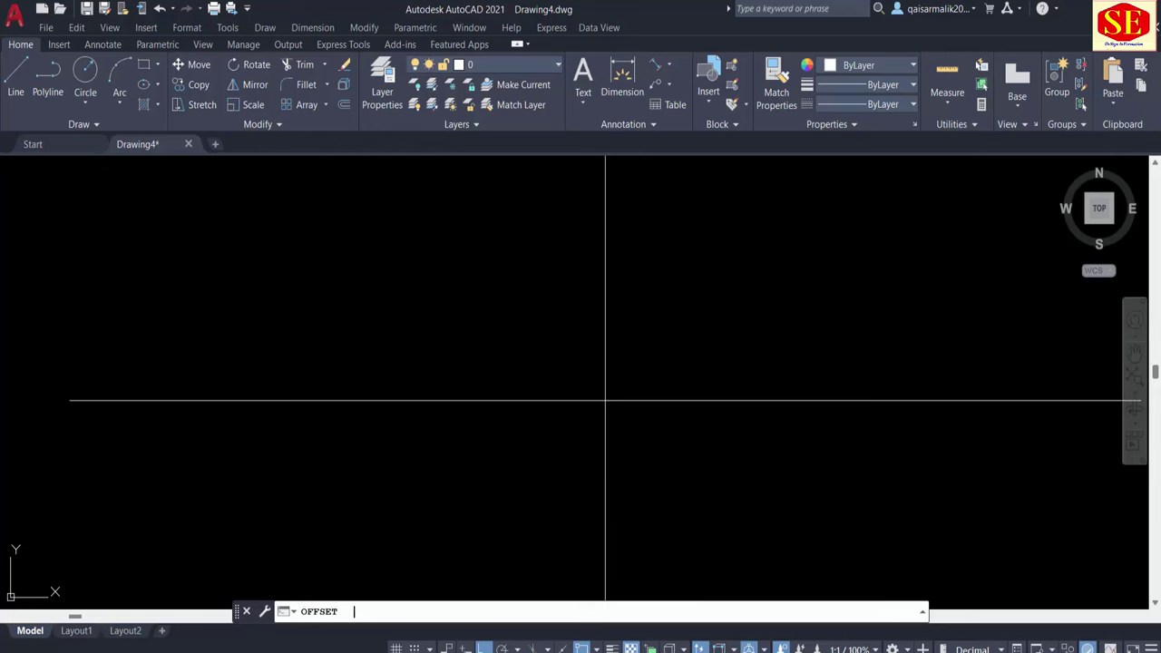
{"action": "key", "text": "Return"}
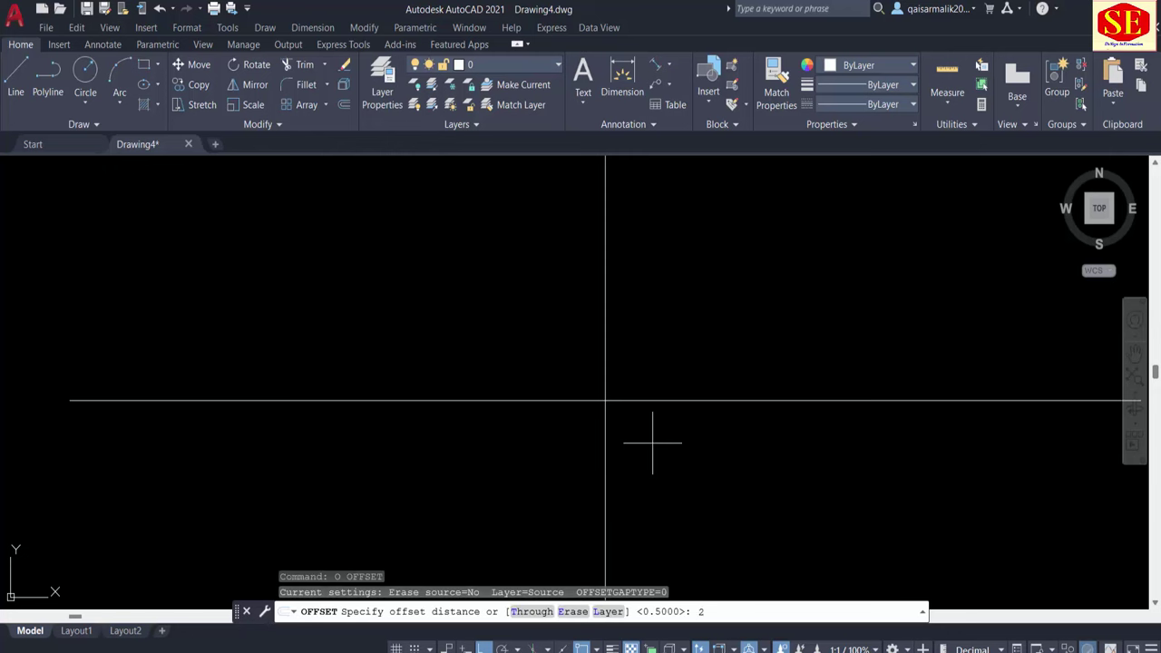
{"action": "key", "text": "Return"}
{"action": "left_click", "coordinate": [607, 459]}
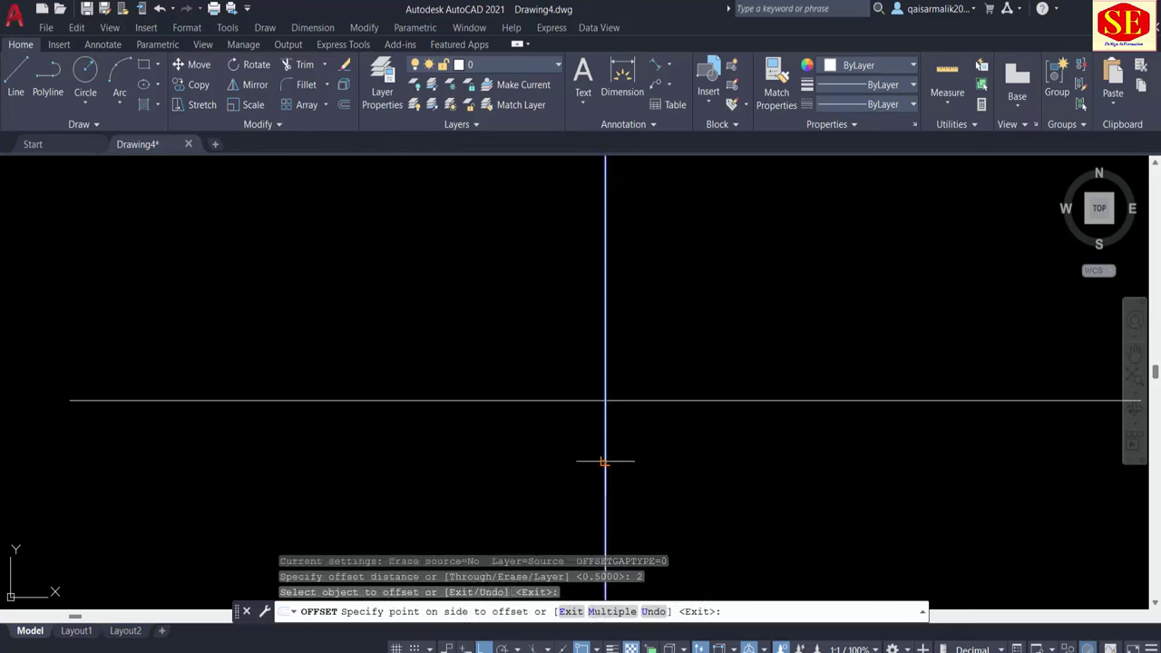
{"action": "left_click", "coordinate": [671, 464]}
{"action": "scroll", "coordinate": [605, 466], "scroll_direction": "up", "scroll_amount": 5}
{"action": "left_click", "coordinate": [651, 460]}
{"action": "left_click", "coordinate": [651, 461]}
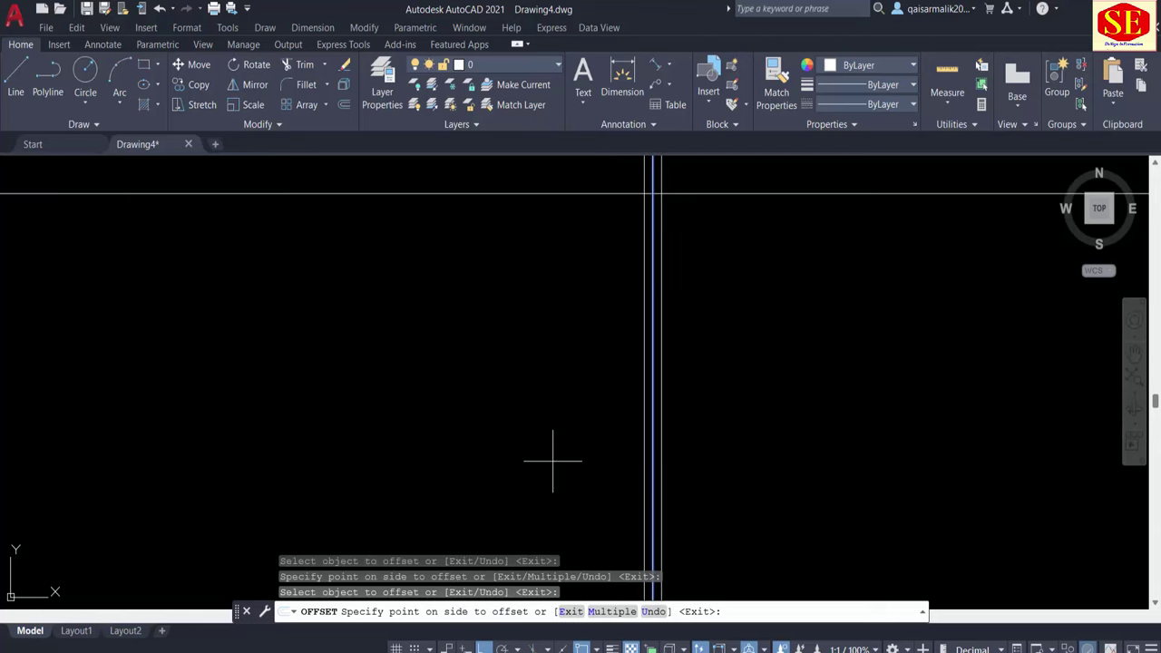
{"action": "left_click", "coordinate": [552, 461]}
Step: Offset the central horizontal line 2 units above and below
{"action": "middle_click_drag", "start_coordinate": [763, 156], "coordinate": [727, 356]}
{"action": "left_click", "coordinate": [698, 361]}
{"action": "left_click", "coordinate": [702, 314]}
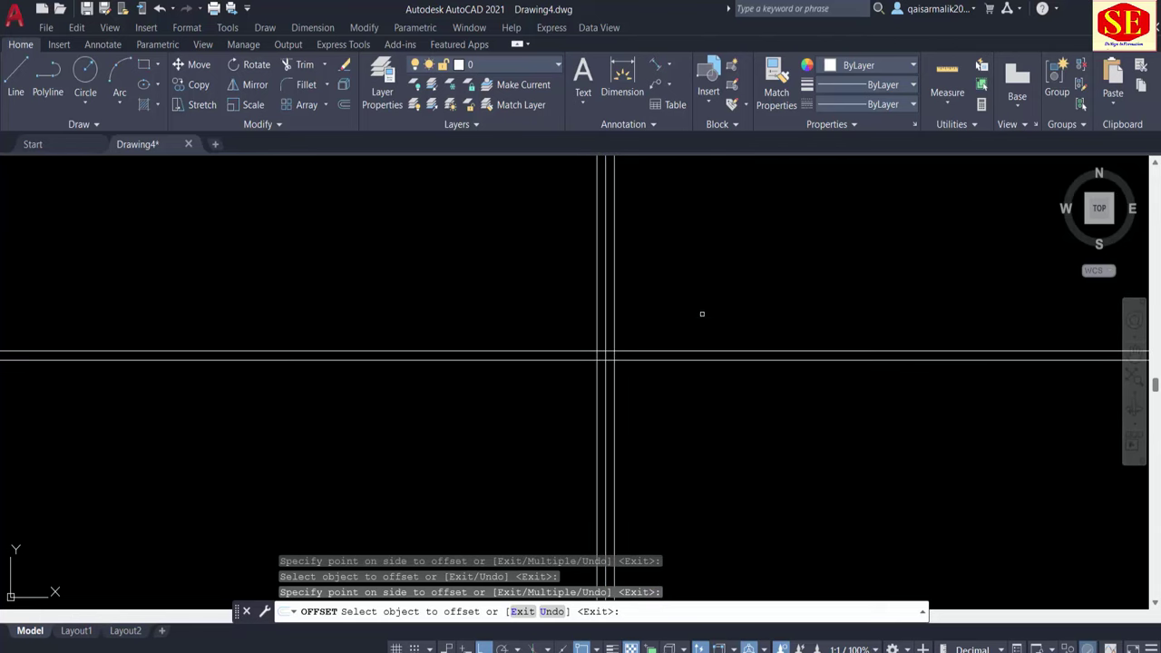
{"action": "left_click", "coordinate": [700, 360]}
{"action": "left_click", "coordinate": [700, 396]}
{"action": "key", "text": "Escape"}
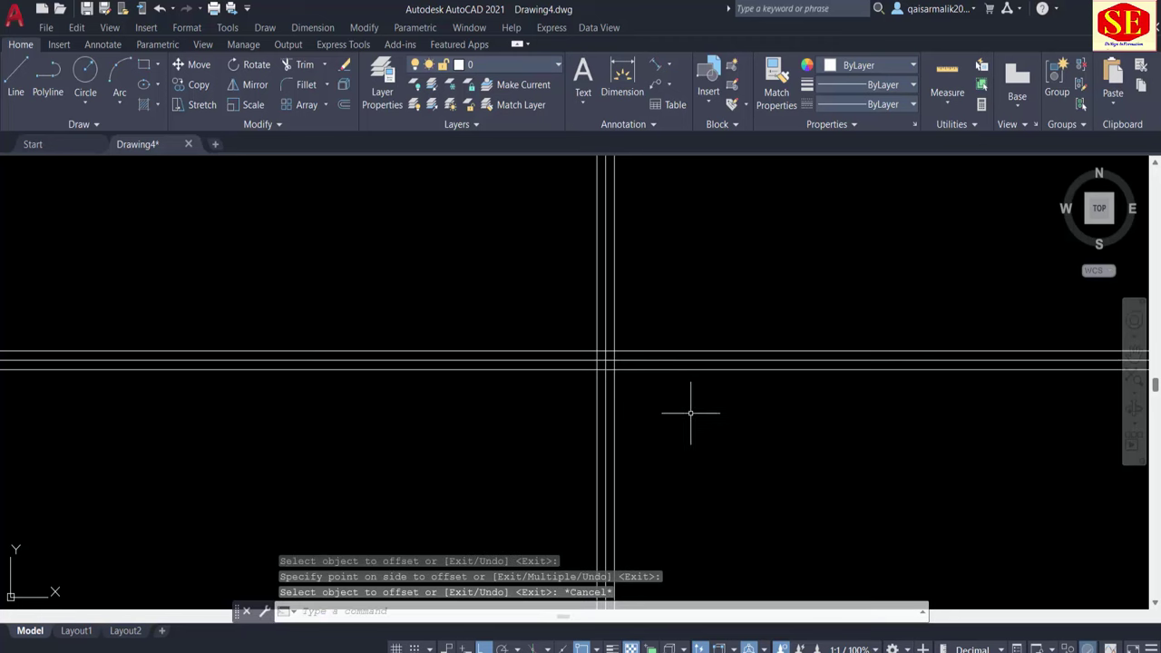
Step: Offset the outer horizontal and vertical road lines outward by 0.5
{"action": "scroll", "coordinate": [658, 370], "scroll_direction": "up", "scroll_amount": 2}
{"action": "type", "text": "o"}
{"action": "key", "text": "Return"}
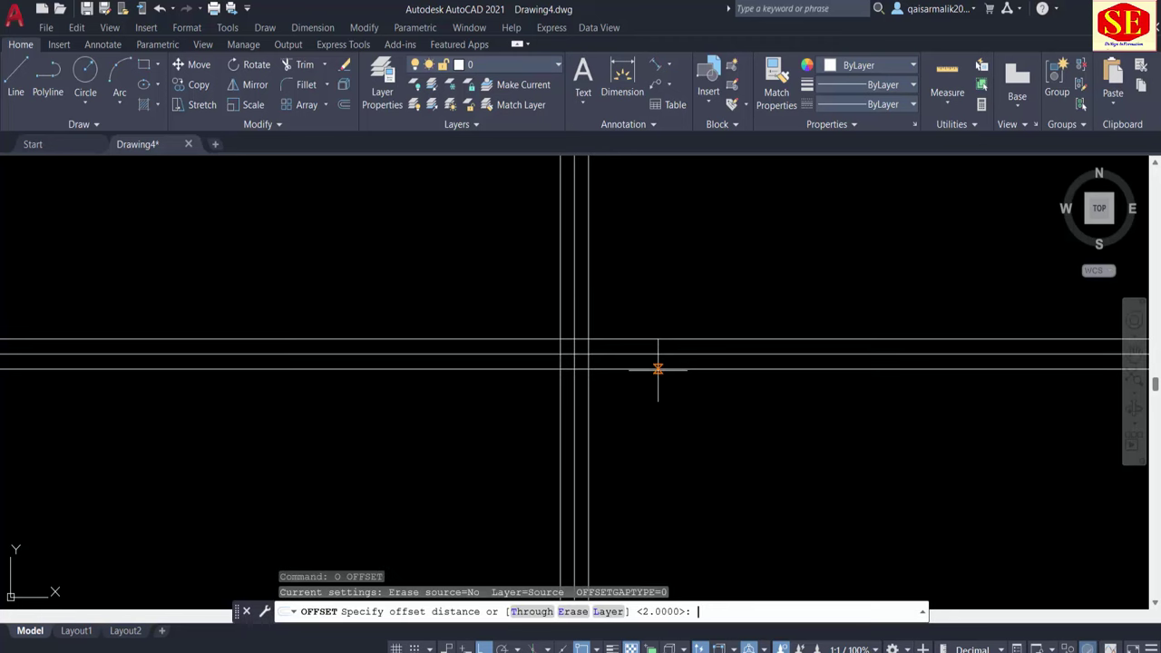
{"action": "type", "text": "5"}
{"action": "key", "text": "Return"}
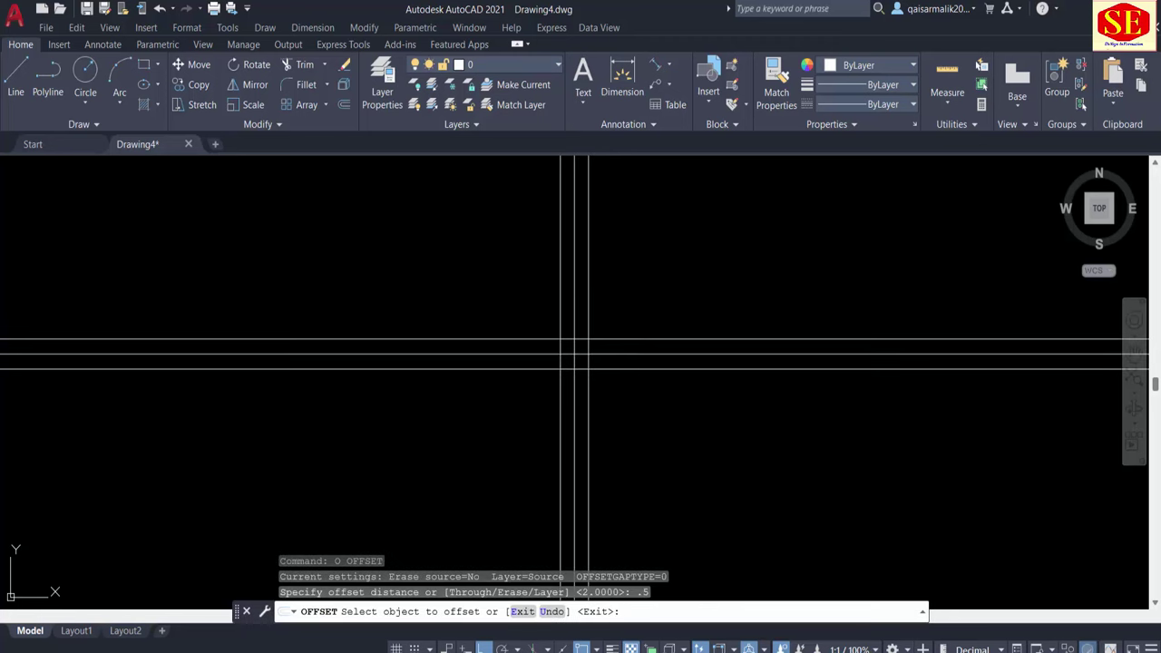
{"action": "left_click", "coordinate": [641, 340]}
{"action": "left_click", "coordinate": [641, 284]}
{"action": "left_click", "coordinate": [626, 369]}
{"action": "left_click", "coordinate": [622, 405]}
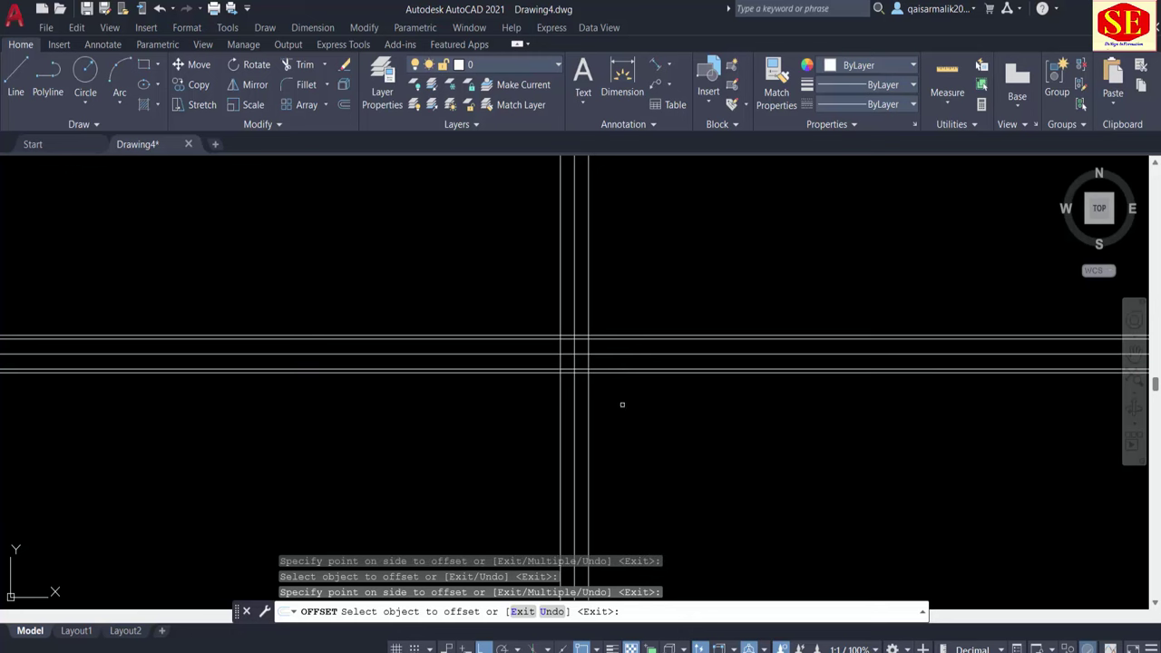
{"action": "left_click", "coordinate": [590, 411]}
{"action": "left_click", "coordinate": [592, 409]}
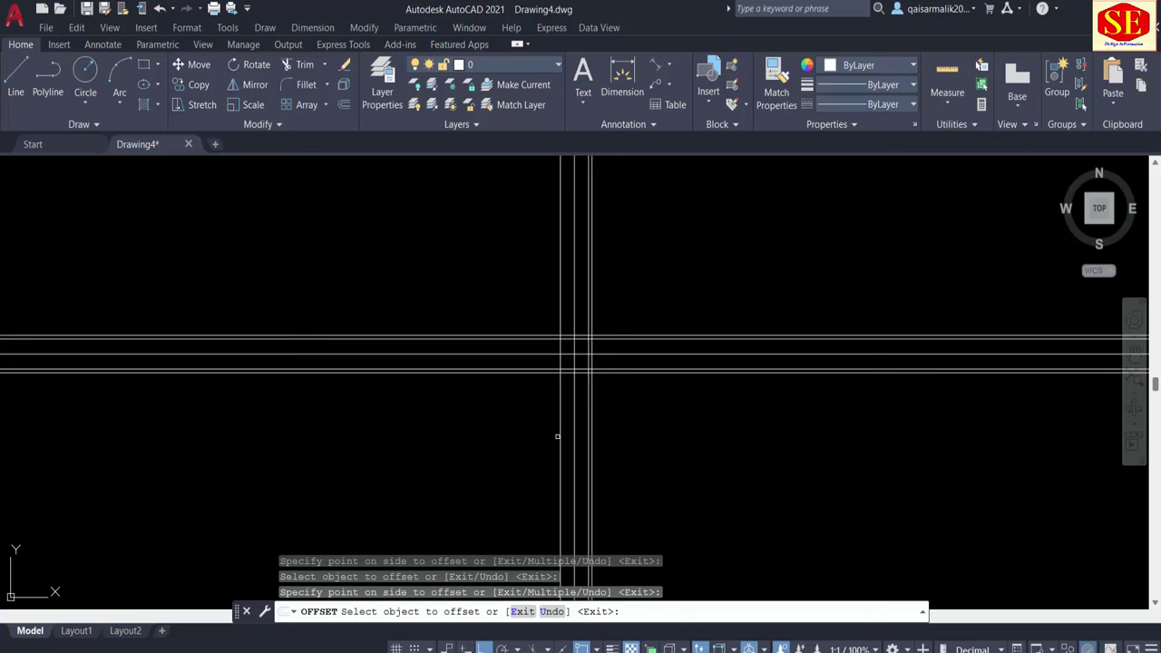
{"action": "left_click", "coordinate": [561, 440]}
{"action": "left_click", "coordinate": [515, 440]}
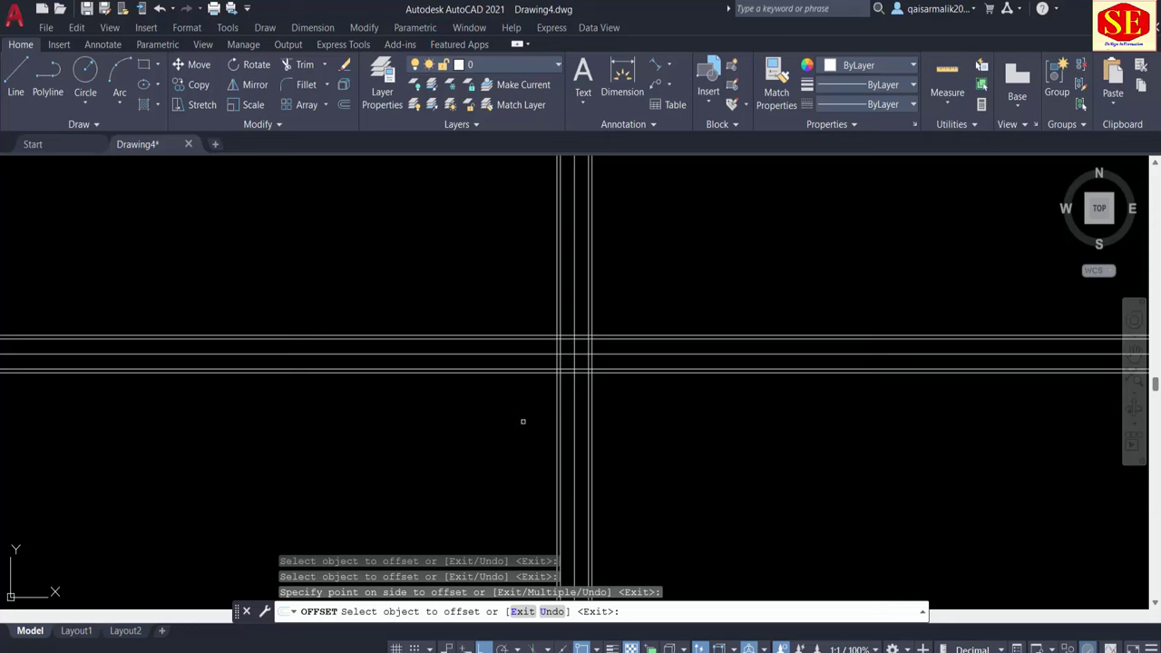
{"action": "key", "text": "Escape"}
Step: Add 3.65 lane lines above and below the horizontal road
{"action": "middle_click_drag", "start_coordinate": [580, 303], "coordinate": [497, 425]}
{"action": "type", "text": "o"}
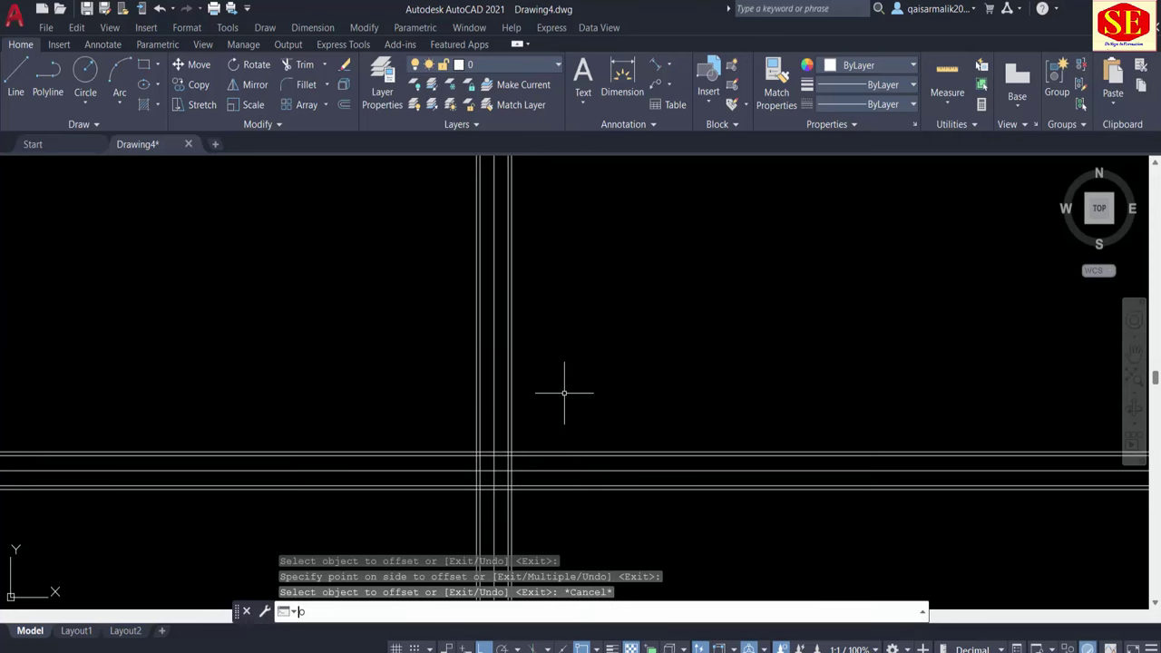
{"action": "key", "text": "Return"}
{"action": "key", "text": "Return"}
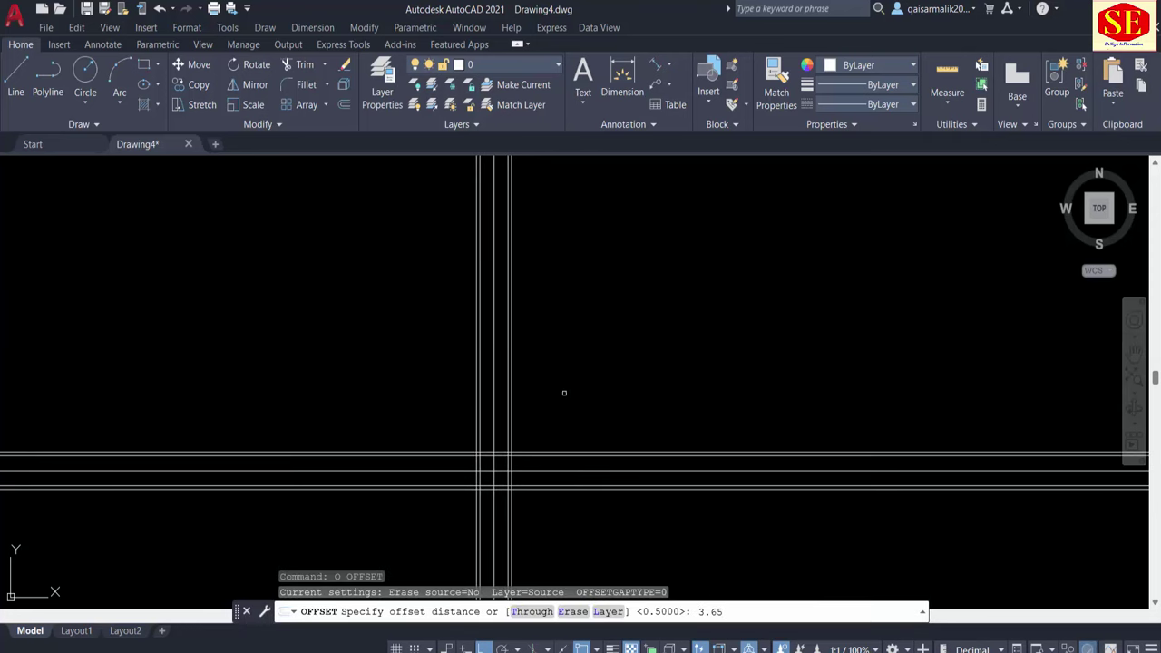
{"action": "scroll", "coordinate": [559, 432], "scroll_direction": "up", "scroll_amount": 4}
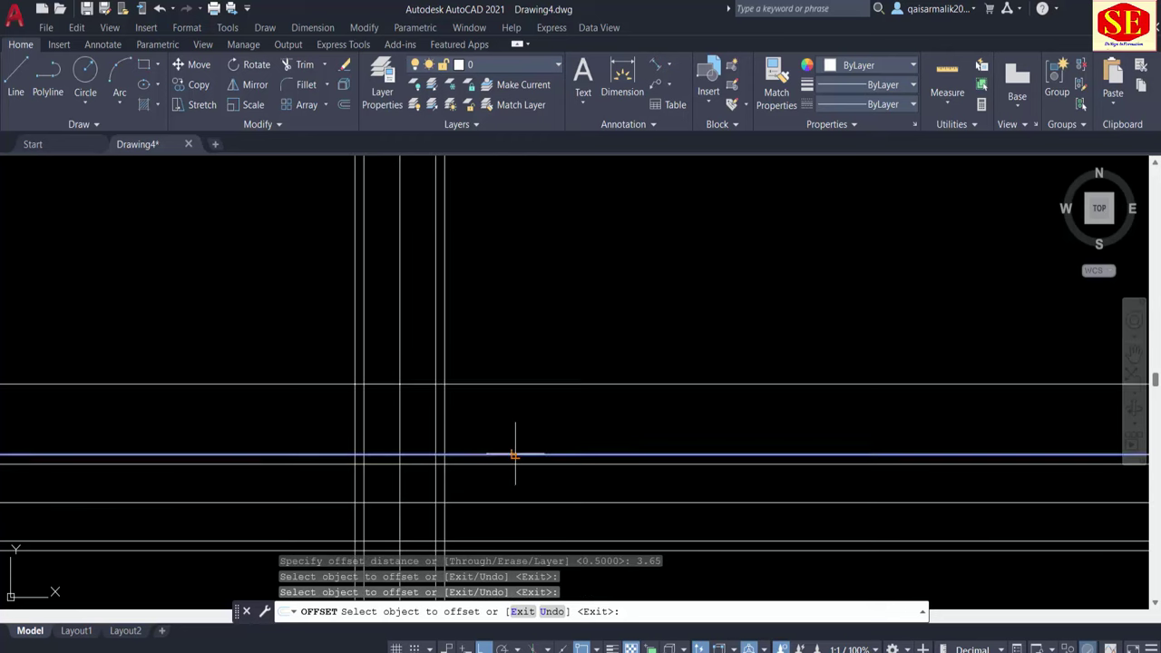
{"action": "left_click", "coordinate": [519, 453]}
{"action": "scroll", "coordinate": [520, 453], "scroll_direction": "down", "scroll_amount": 4}
{"action": "left_click", "coordinate": [554, 423]}
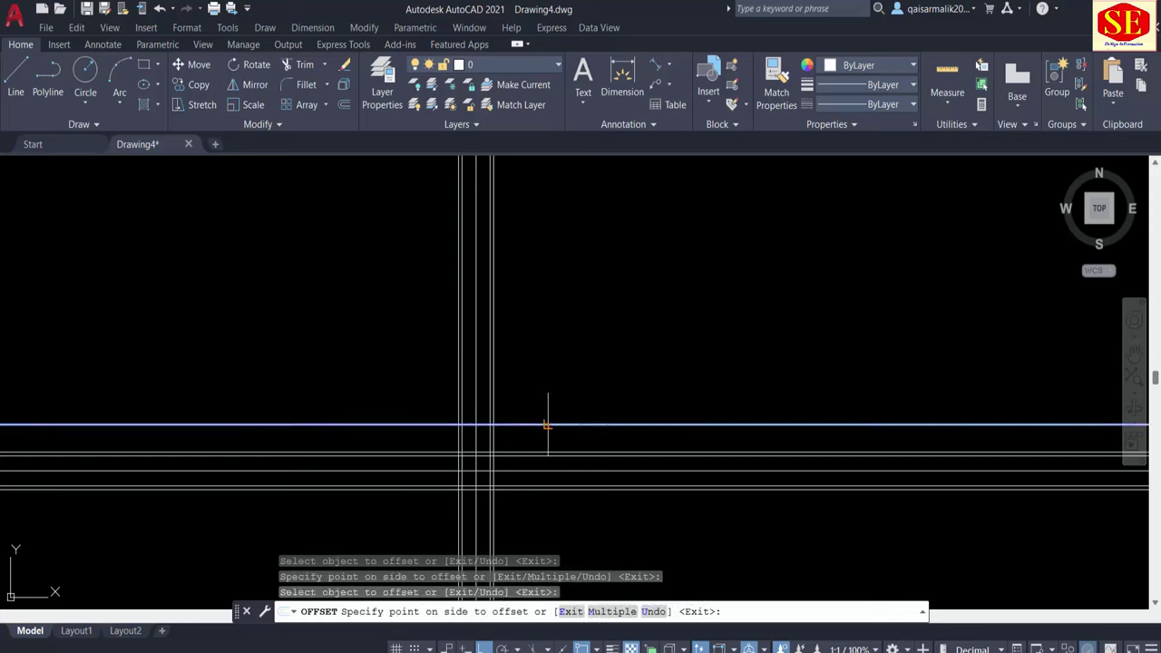
{"action": "left_click", "coordinate": [554, 390]}
{"action": "left_click", "coordinate": [554, 396]}
{"action": "left_click", "coordinate": [553, 381]}
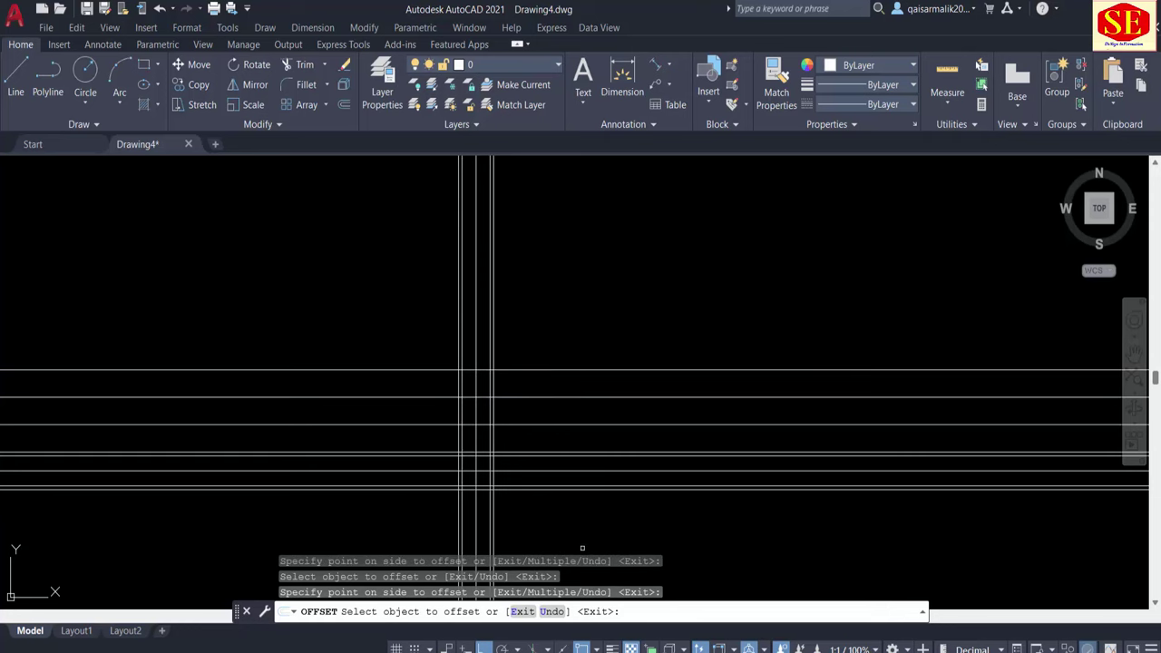
{"action": "left_click", "coordinate": [573, 490]}
{"action": "left_click", "coordinate": [565, 512]}
{"action": "middle_click_drag", "start_coordinate": [564, 512], "coordinate": [584, 355]}
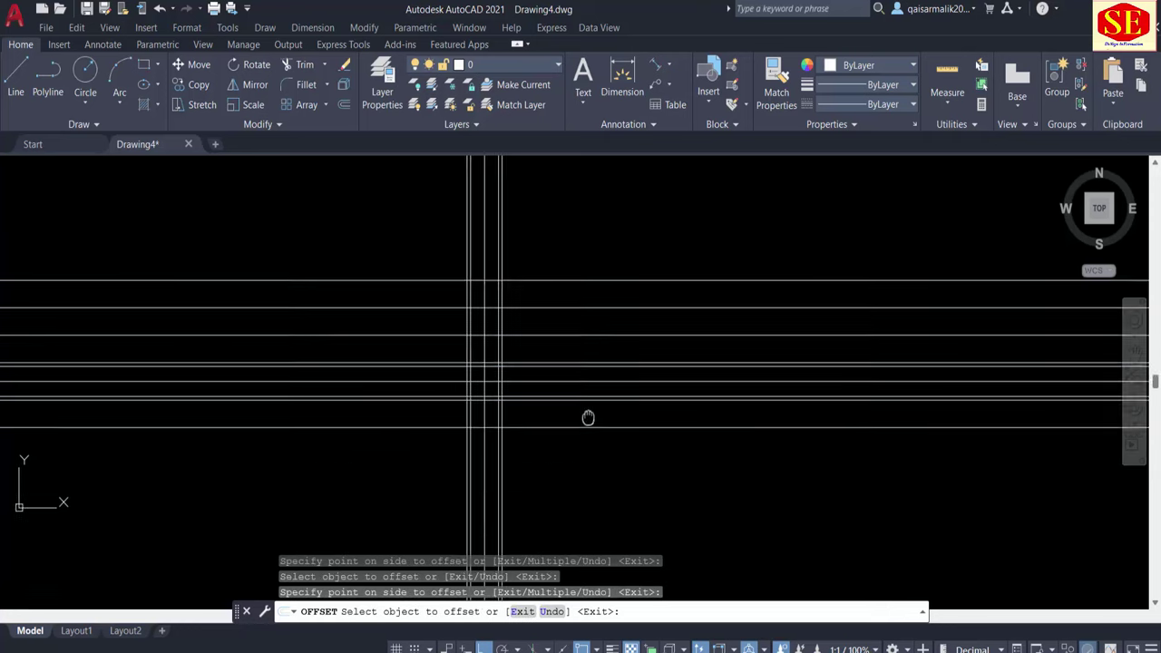
{"action": "left_click", "coordinate": [583, 351]}
{"action": "left_click", "coordinate": [580, 399]}
{"action": "left_click", "coordinate": [581, 379]}
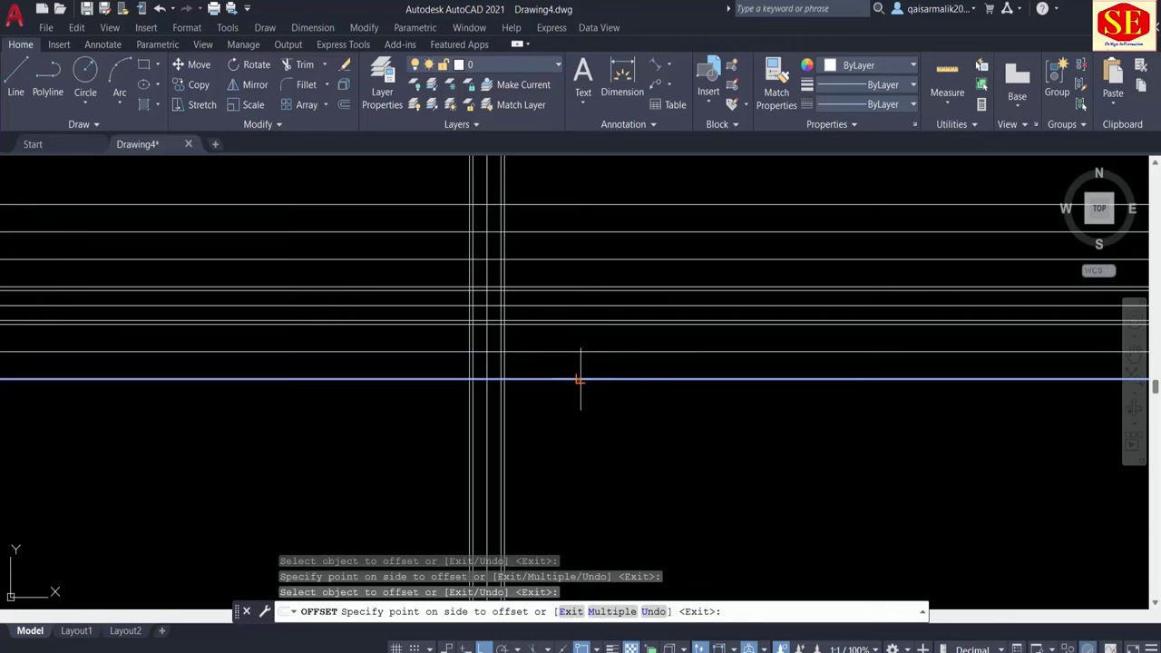
{"action": "left_click", "coordinate": [553, 413]}
Step: Add 3.65 lane lines on both sides of the vertical road
{"action": "left_click", "coordinate": [508, 449]}
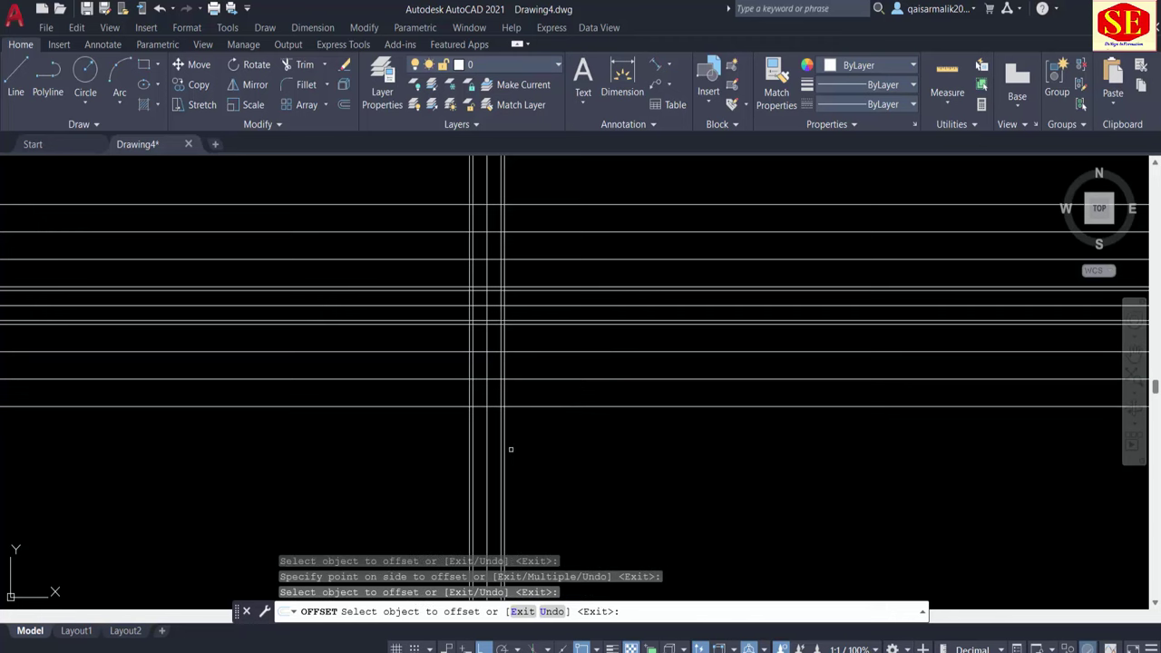
{"action": "left_click", "coordinate": [504, 452]}
{"action": "left_click", "coordinate": [572, 451]}
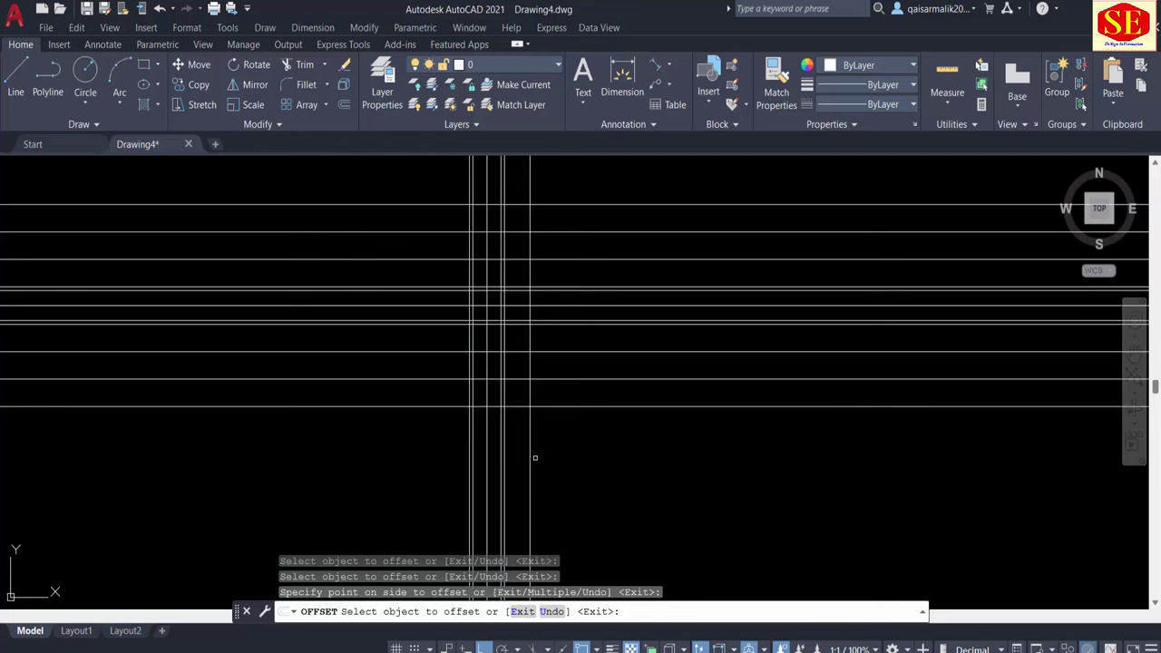
{"action": "left_click", "coordinate": [530, 459]}
{"action": "left_click", "coordinate": [568, 460]}
{"action": "left_click", "coordinate": [554, 462]}
{"action": "left_click", "coordinate": [617, 462]}
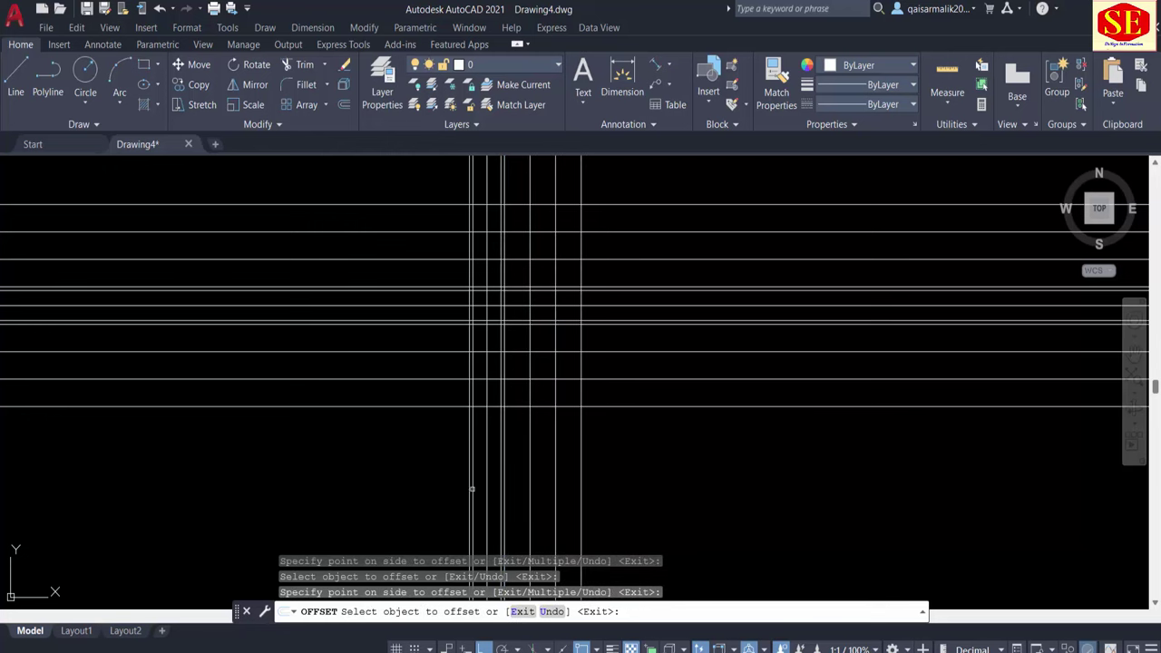
{"action": "left_click", "coordinate": [470, 481]}
{"action": "left_click", "coordinate": [417, 480]}
{"action": "left_click", "coordinate": [441, 478]}
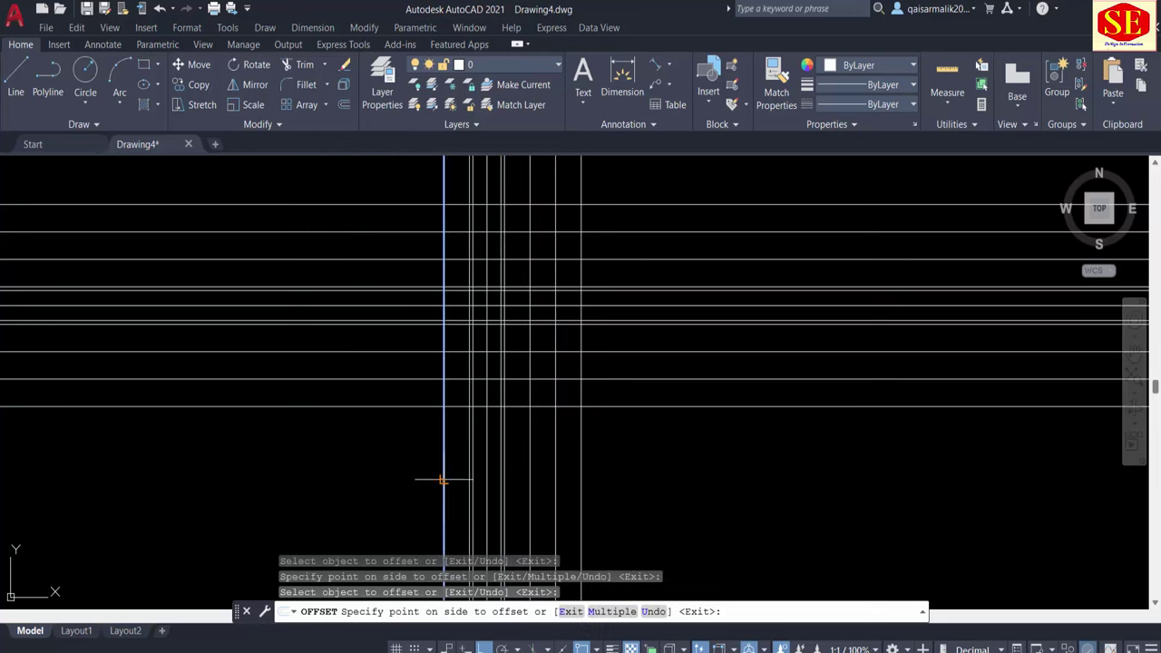
{"action": "left_click", "coordinate": [419, 482]}
{"action": "left_click", "coordinate": [417, 483]}
{"action": "left_click", "coordinate": [370, 487]}
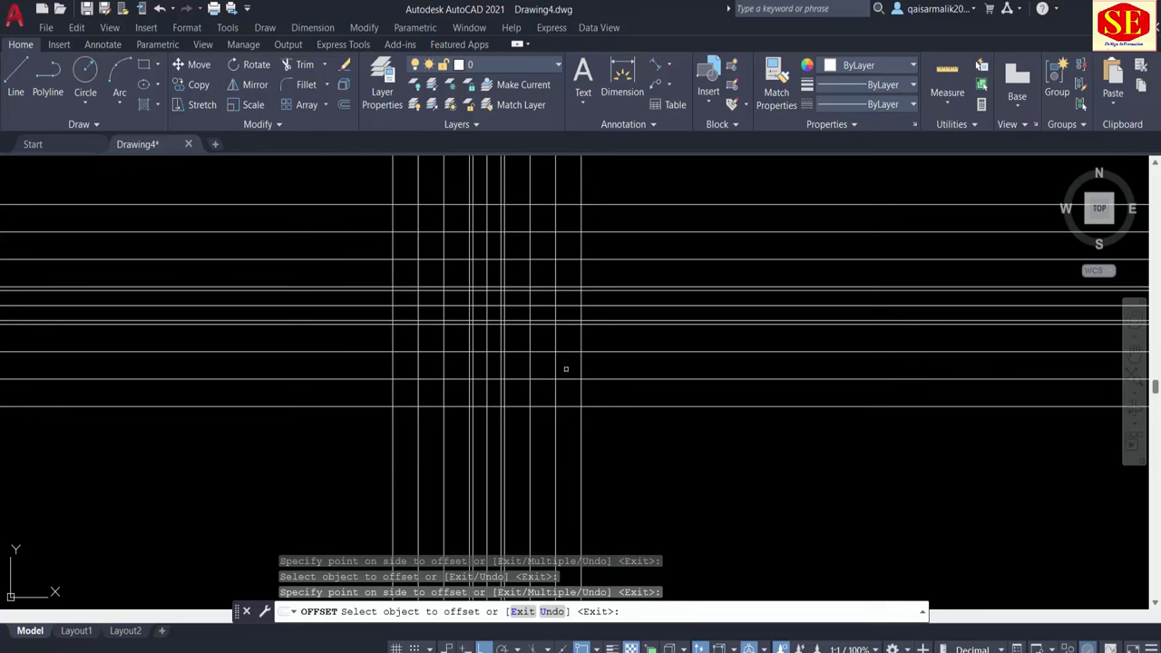
{"action": "key", "text": "Escape"}
Step: Offset outer road lines by 2.4 on the horizontal and vertical roads
{"action": "scroll", "coordinate": [566, 368], "scroll_direction": "down", "scroll_amount": 3}
{"action": "middle_click_drag", "start_coordinate": [604, 324], "coordinate": [591, 435]}
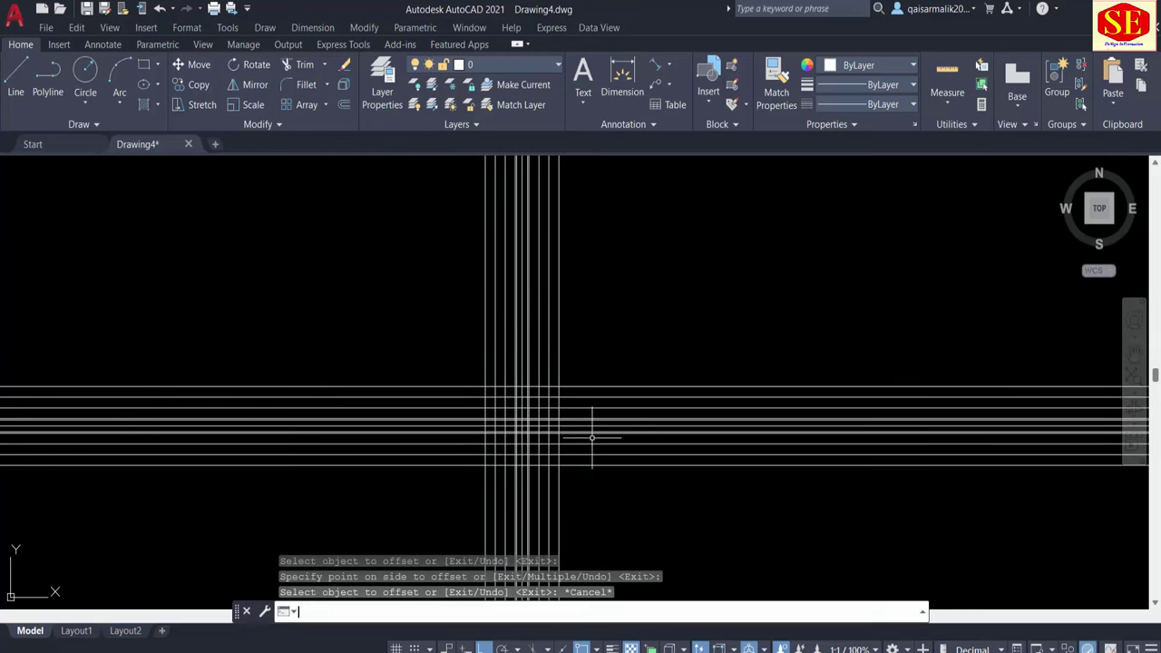
{"action": "type", "text": "o"}
{"action": "key", "text": "Return"}
{"action": "type", "text": ".4"}
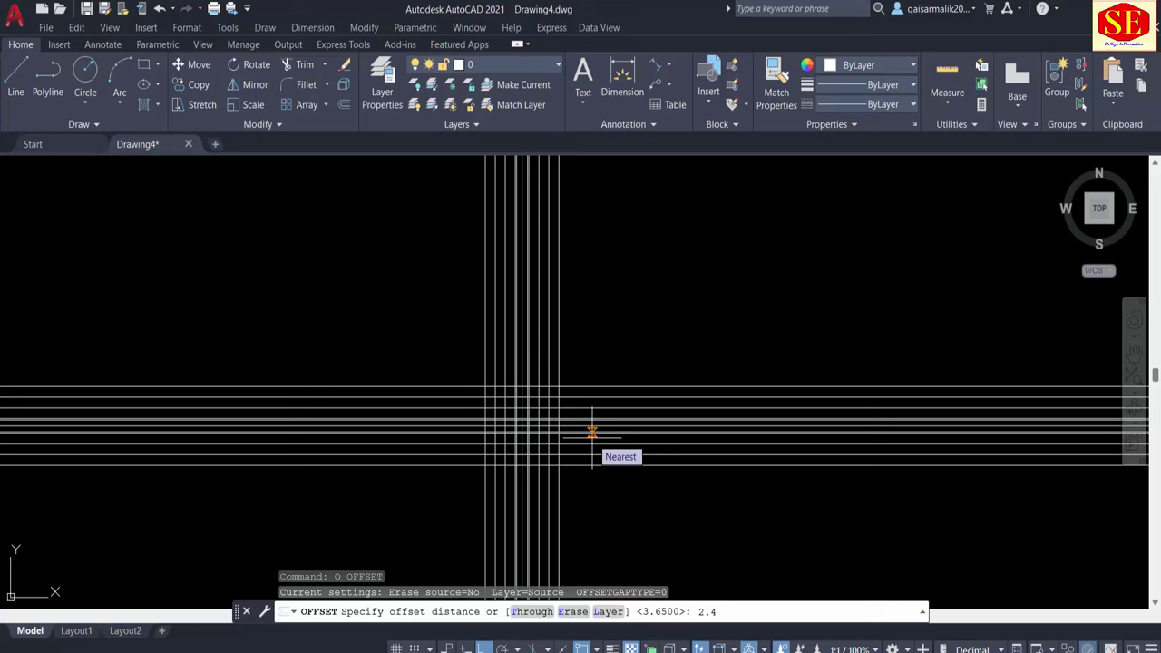
{"action": "key", "text": "Return"}
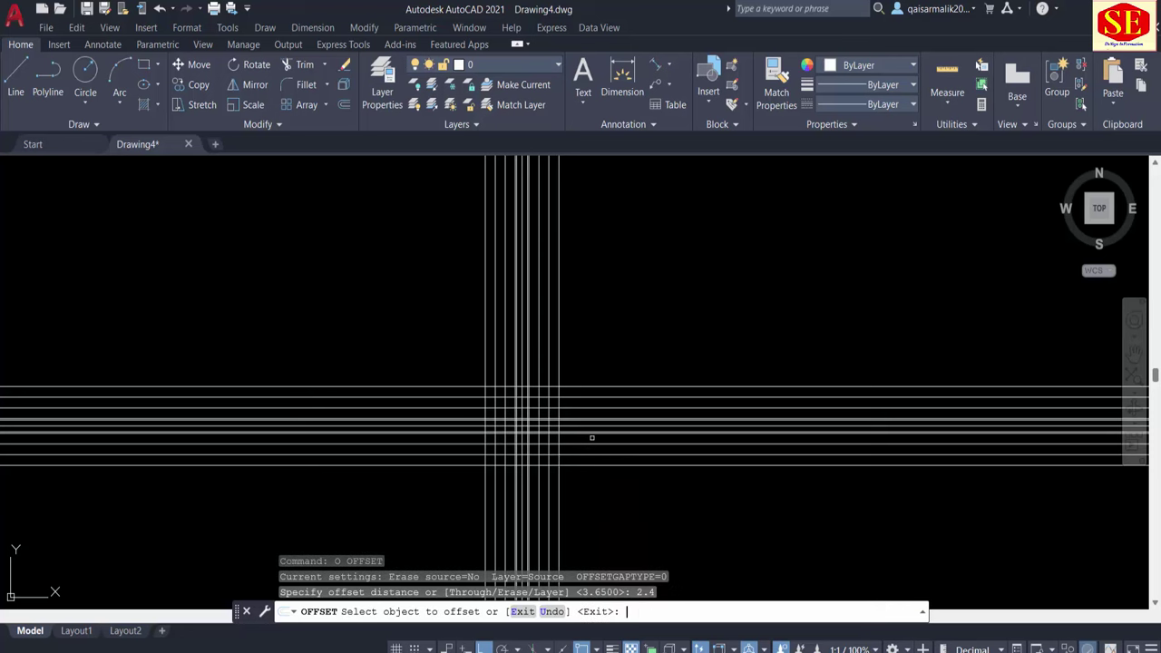
{"action": "scroll", "coordinate": [586, 409], "scroll_direction": "up", "scroll_amount": 4}
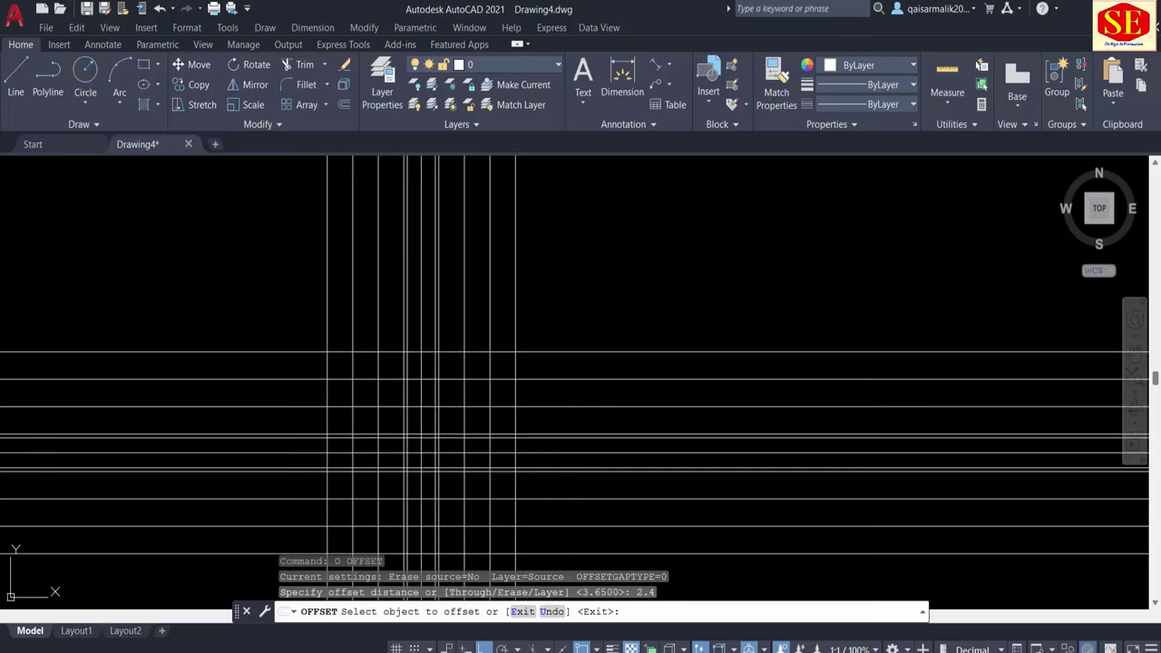
{"action": "left_click", "coordinate": [635, 351]}
{"action": "left_click", "coordinate": [635, 359]}
{"action": "scroll", "coordinate": [671, 383], "scroll_direction": "up", "scroll_amount": 2}
{"action": "left_click", "coordinate": [673, 524]}
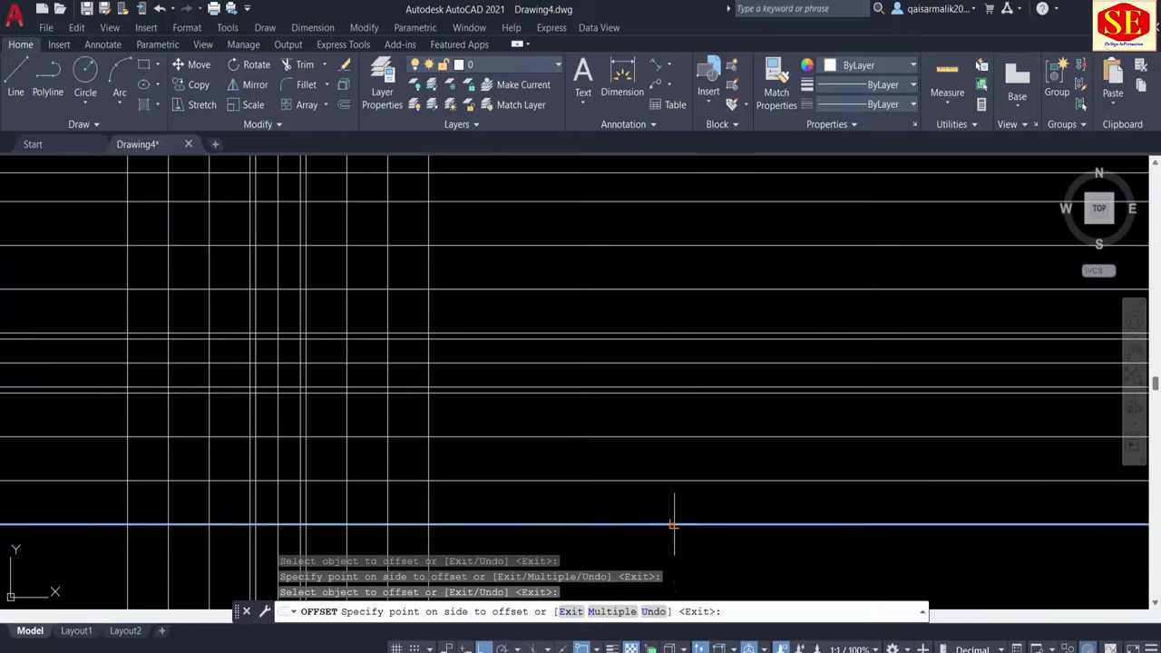
{"action": "left_click", "coordinate": [672, 542]}
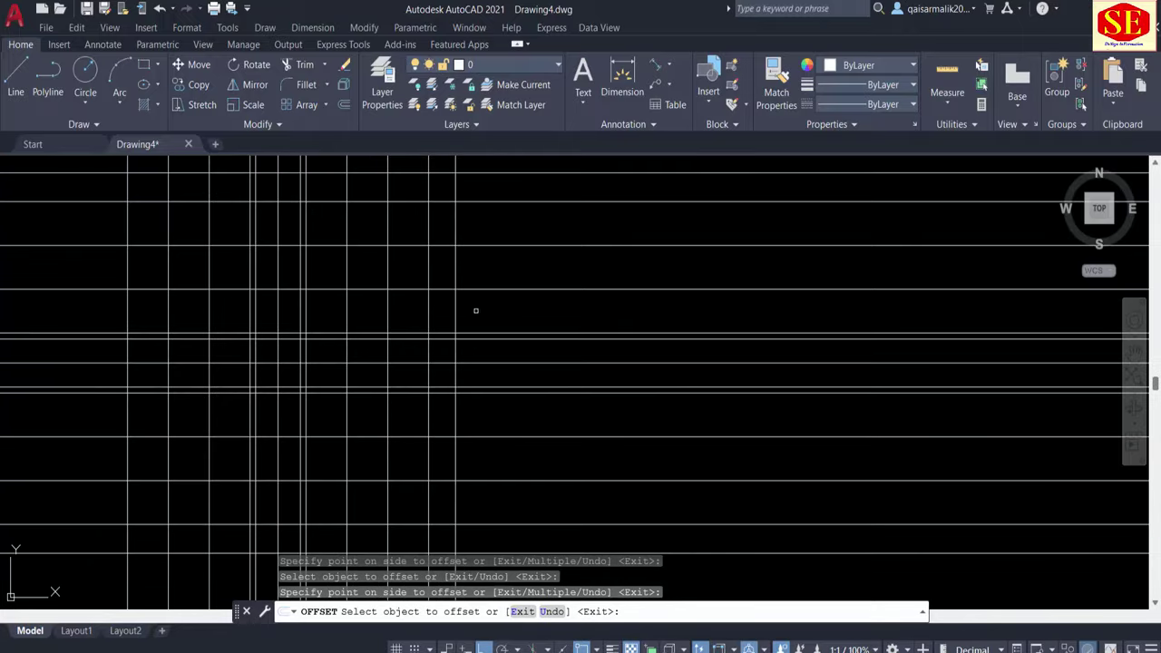
{"action": "scroll", "coordinate": [538, 323], "scroll_direction": "down", "scroll_amount": 4}
{"action": "left_click", "coordinate": [378, 243]}
{"action": "left_click", "coordinate": [339, 244]}
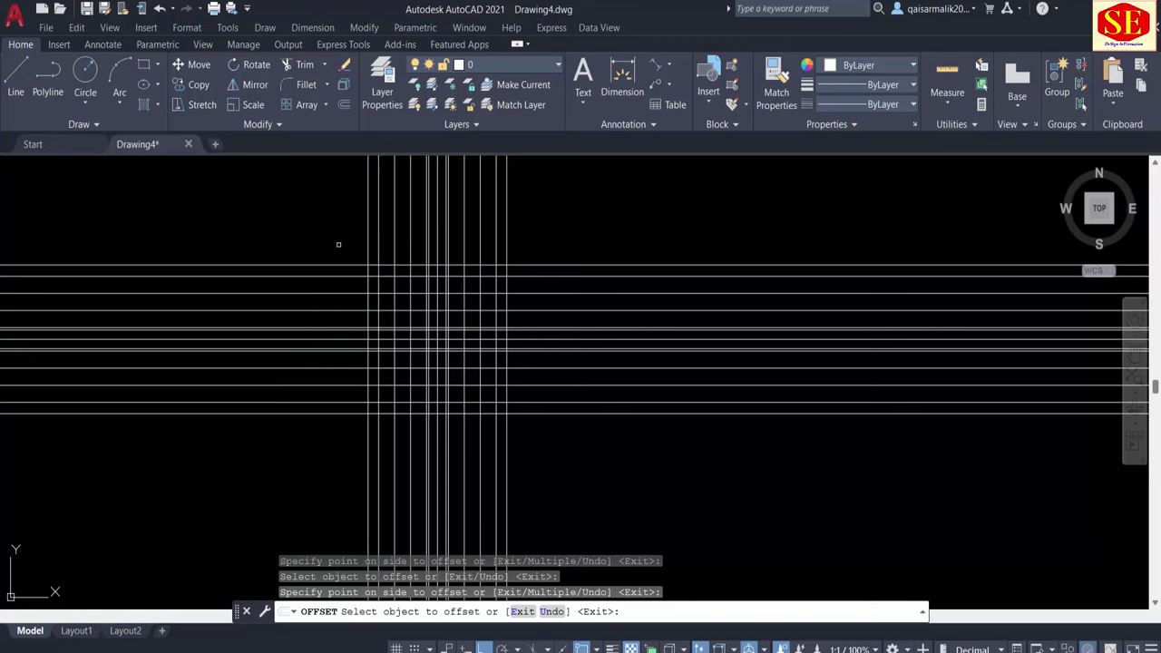
{"action": "key", "text": "Escape"}
Step: Add 0.5 kerb lines outside the outermost horizontal and vertical lines
{"action": "type", "text": "o"}
{"action": "key", "text": "Return"}
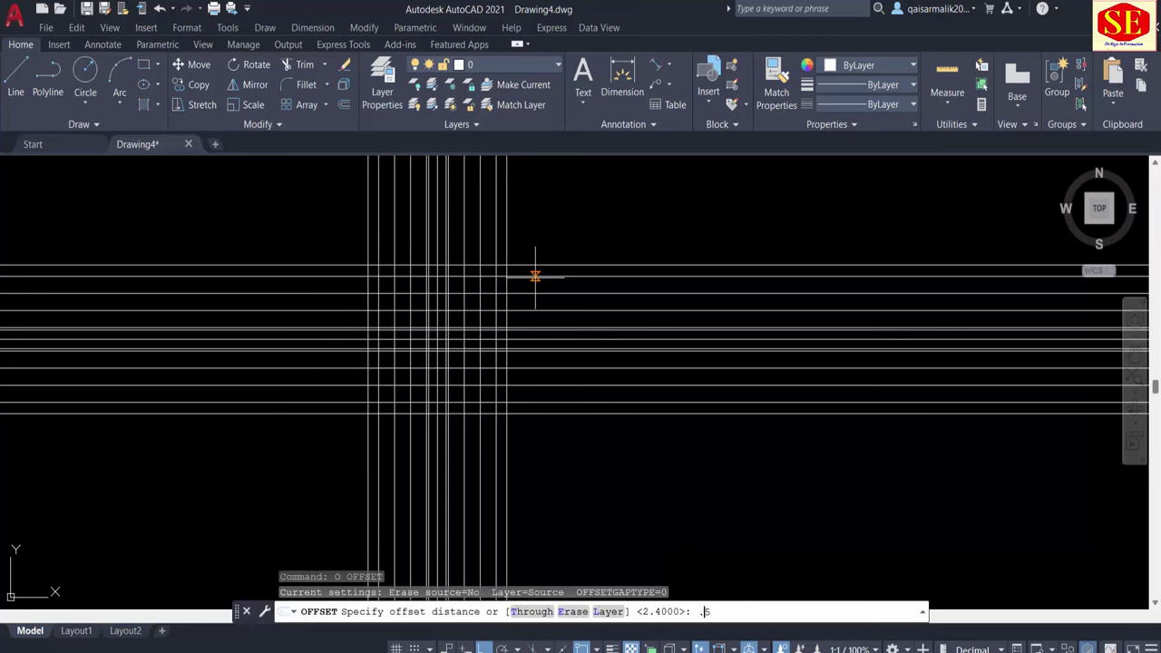
{"action": "key", "text": "Return"}
{"action": "left_click", "coordinate": [555, 262]}
{"action": "left_click", "coordinate": [531, 247]}
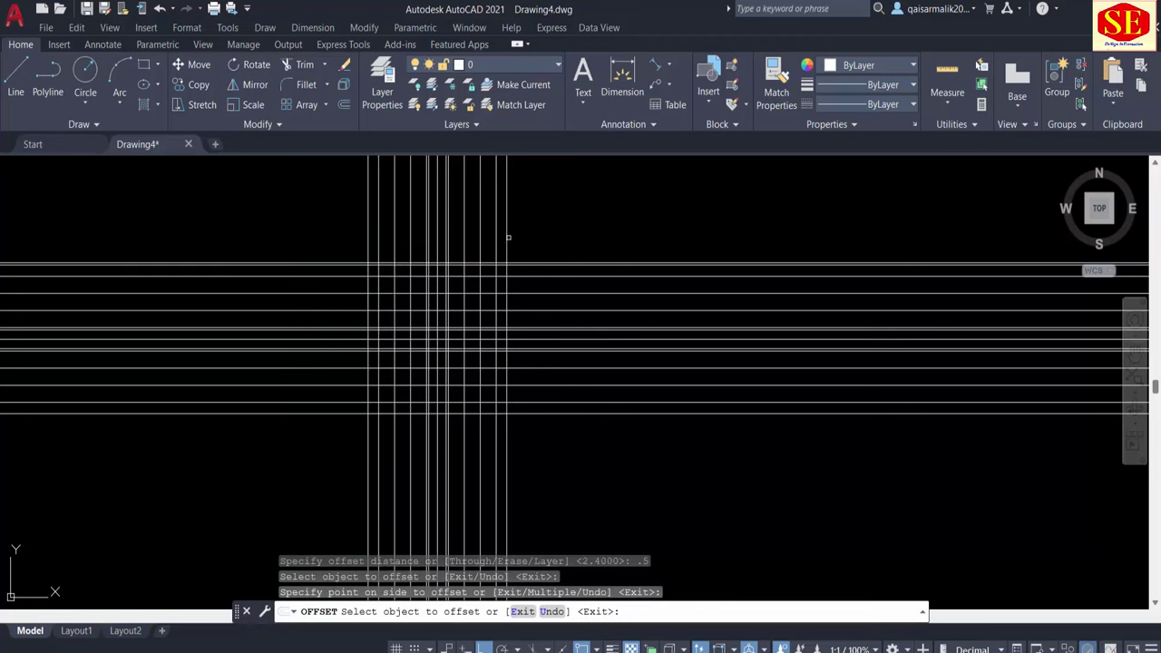
{"action": "left_click", "coordinate": [506, 238]}
{"action": "left_click", "coordinate": [552, 233]}
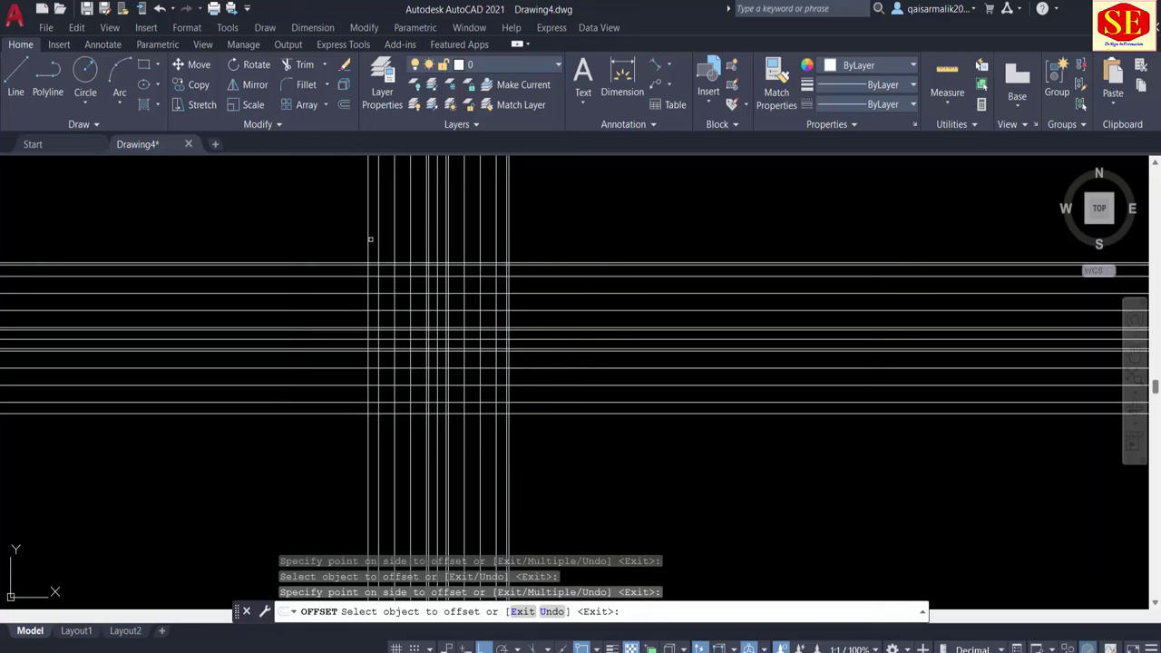
{"action": "left_click", "coordinate": [370, 239]}
{"action": "left_click", "coordinate": [323, 253]}
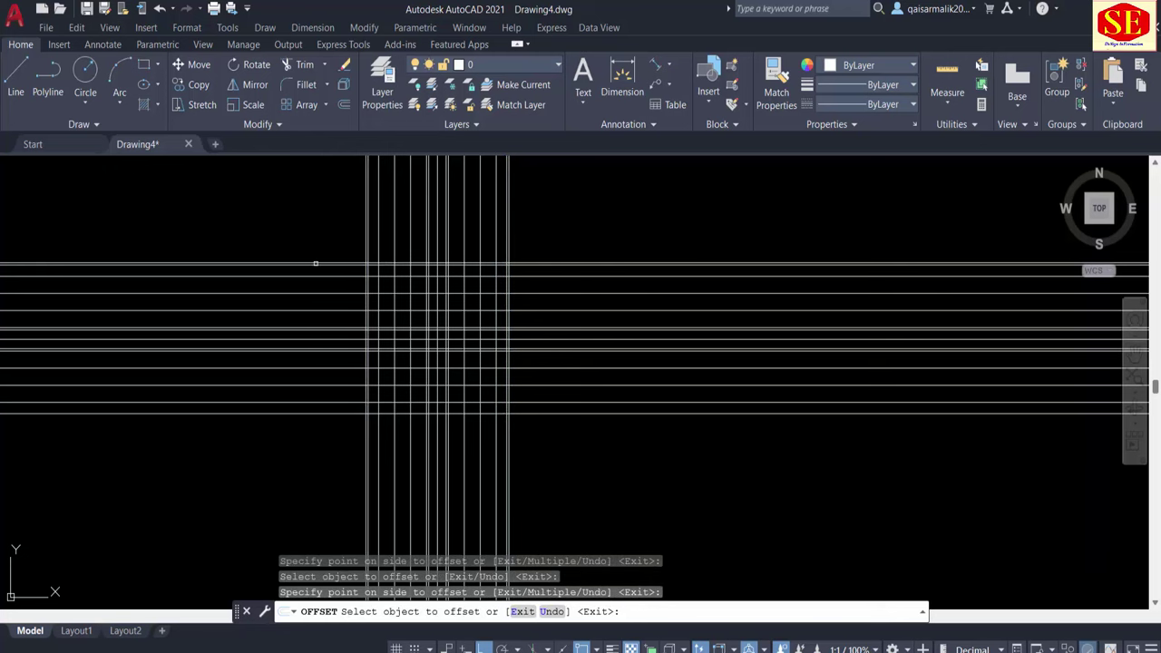
{"action": "left_click", "coordinate": [316, 263]}
{"action": "scroll", "coordinate": [314, 254], "scroll_direction": "up", "scroll_amount": 3}
{"action": "left_click", "coordinate": [314, 243]}
{"action": "scroll", "coordinate": [344, 227], "scroll_direction": "down", "scroll_amount": 5}
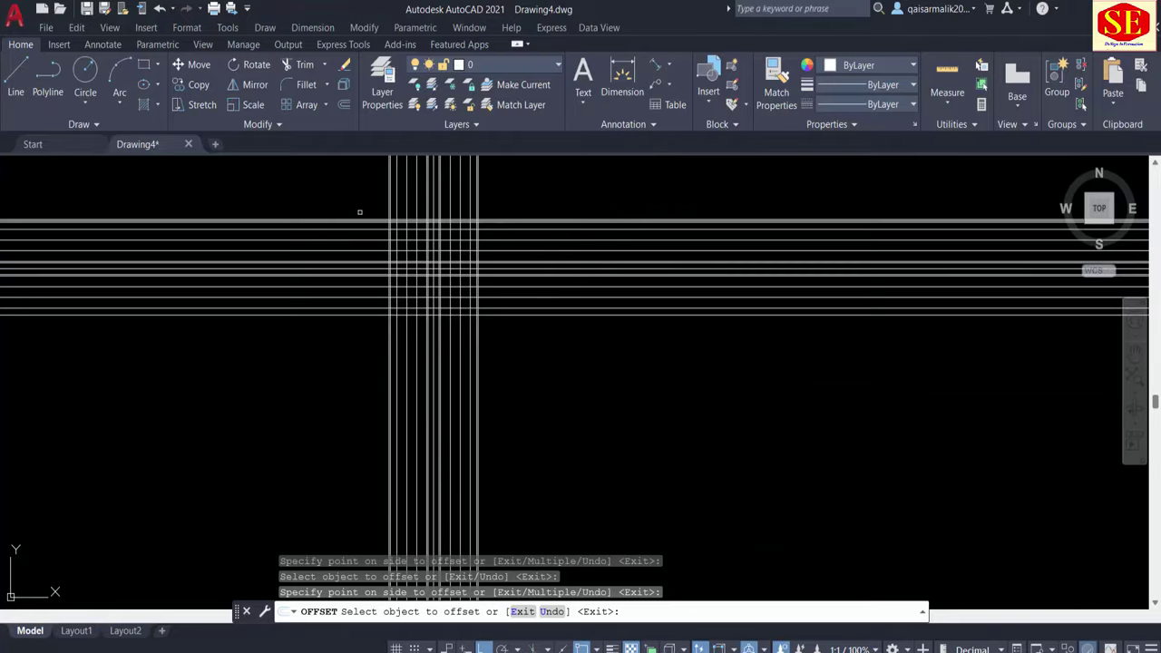
{"action": "scroll", "coordinate": [315, 310], "scroll_direction": "up", "scroll_amount": 3}
{"action": "left_click", "coordinate": [295, 311]}
{"action": "left_click", "coordinate": [281, 362]}
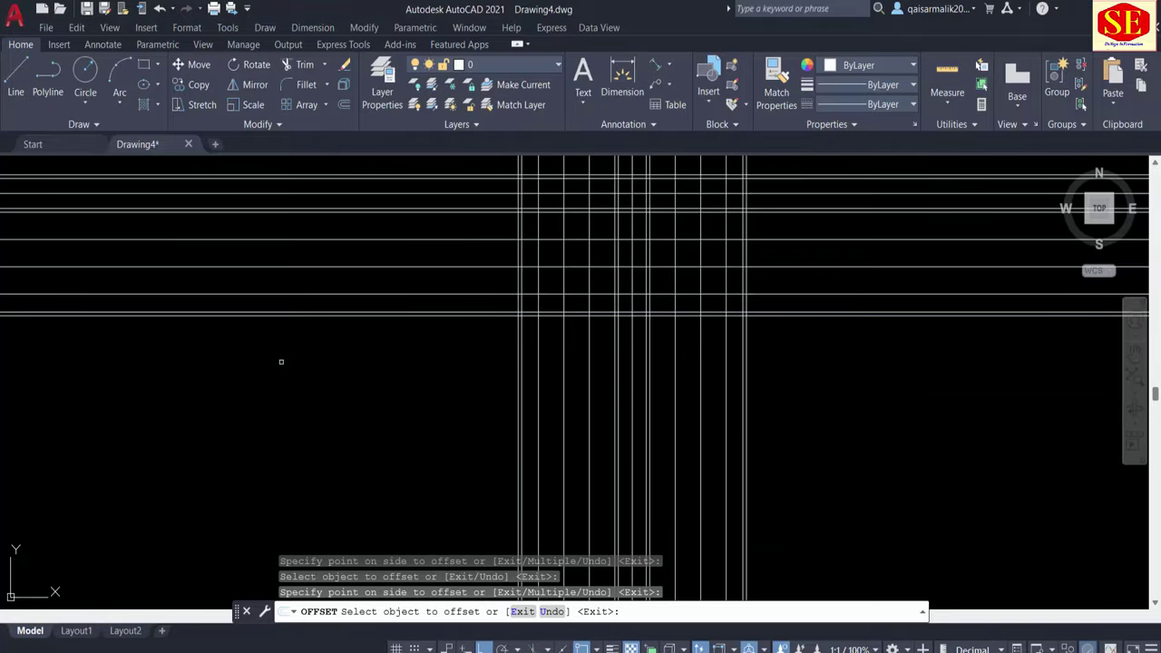
{"action": "key", "text": "Escape"}
Step: Zoom out and check the existing layers in the Layer dropdown
{"action": "scroll", "coordinate": [679, 402], "scroll_direction": "down", "scroll_amount": 2}
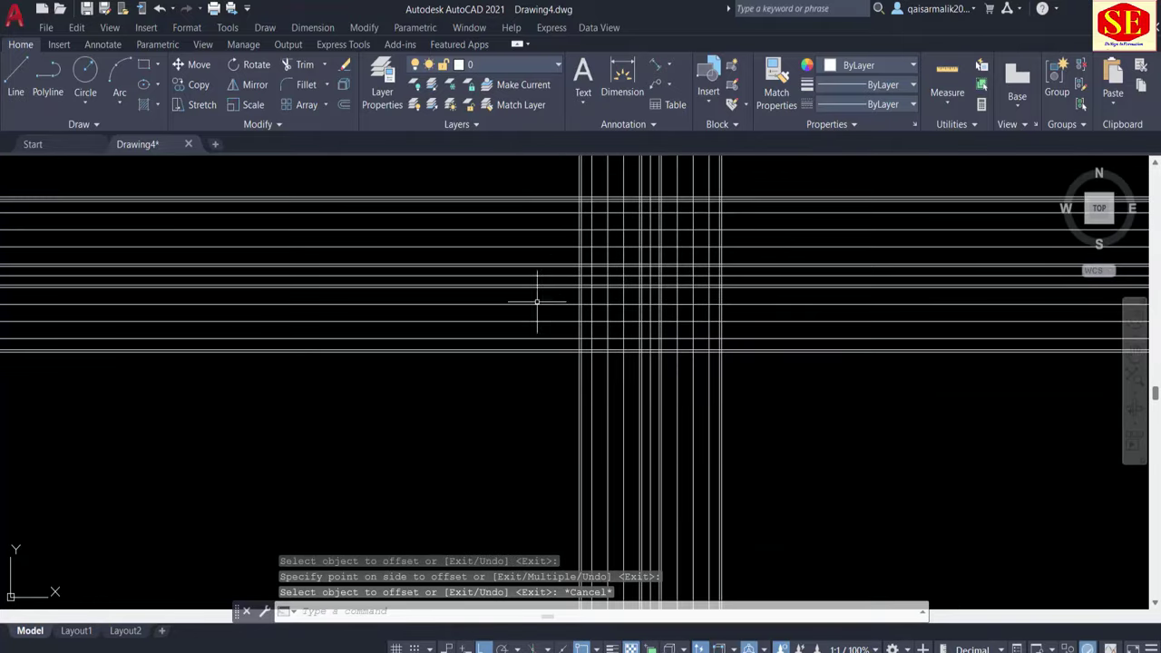
{"action": "scroll", "coordinate": [563, 318], "scroll_direction": "down", "scroll_amount": 2}
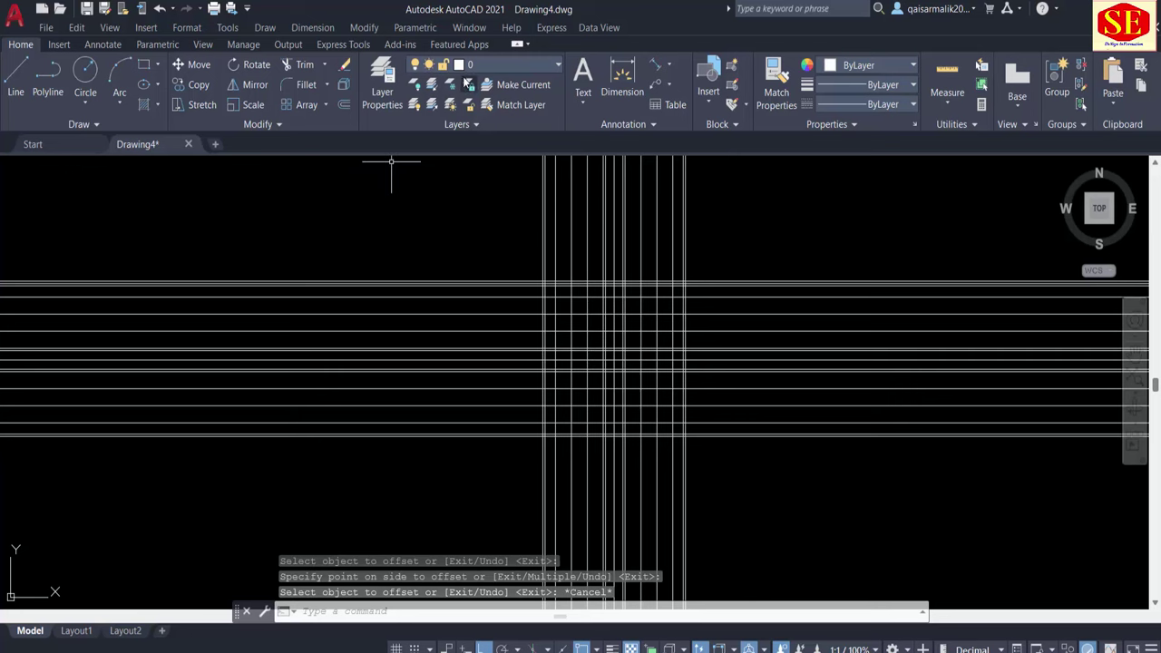
{"action": "left_click", "coordinate": [469, 67]}
{"action": "left_click", "coordinate": [470, 66]}
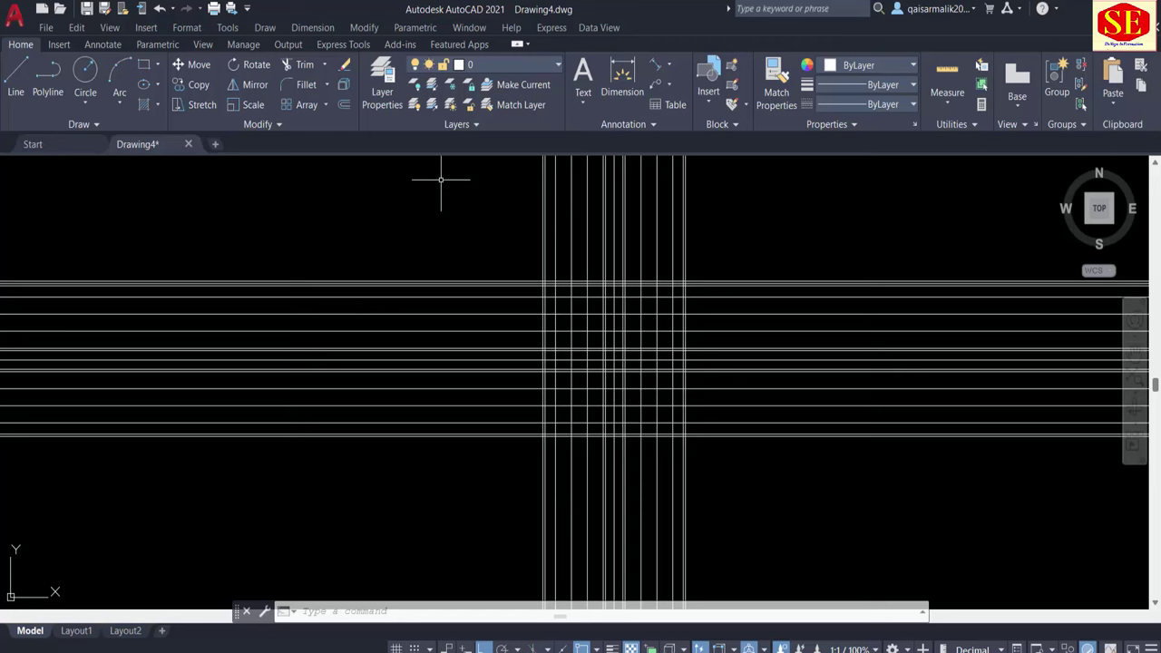
Step: Create a white layer cL and load the ACAD_ISO02W100 linetype from acad.lin
{"action": "type", "text": "l"}
{"action": "key", "text": "Return"}
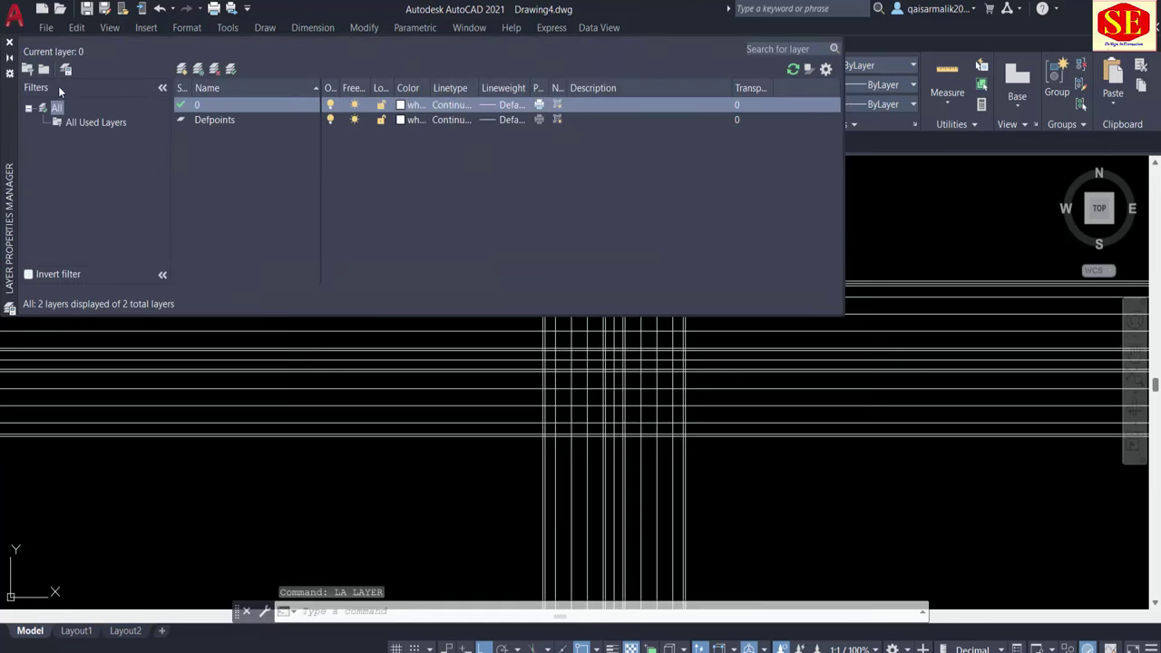
{"action": "left_click", "coordinate": [185, 69]}
{"action": "type", "text": "c"}
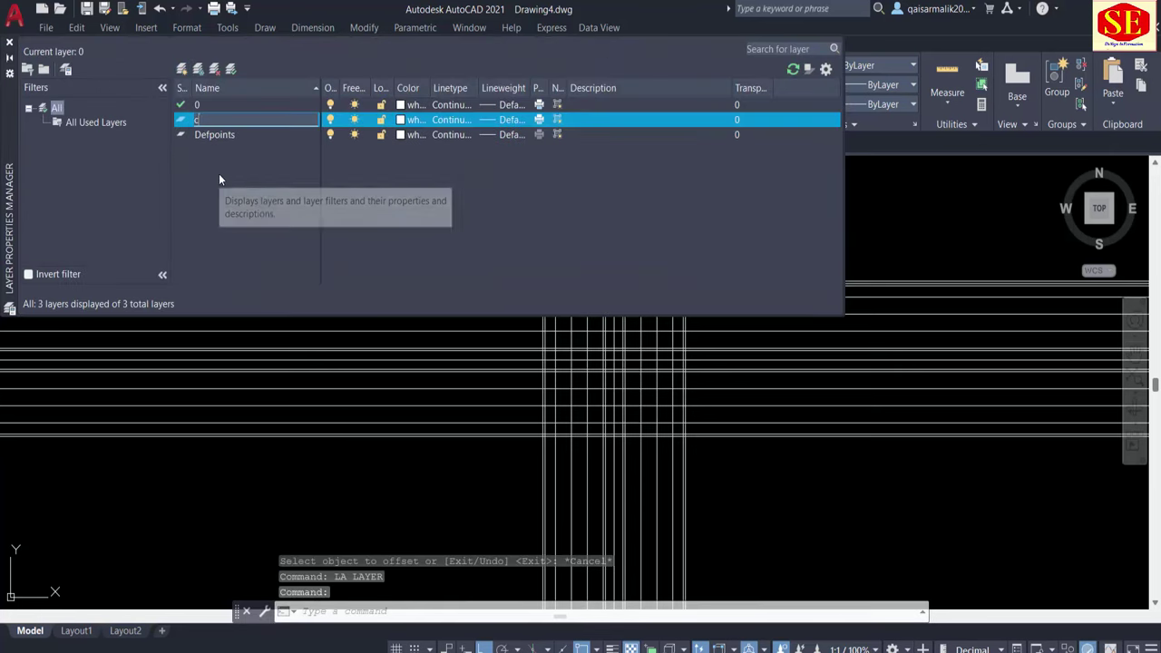
{"action": "type", "text": "L"}
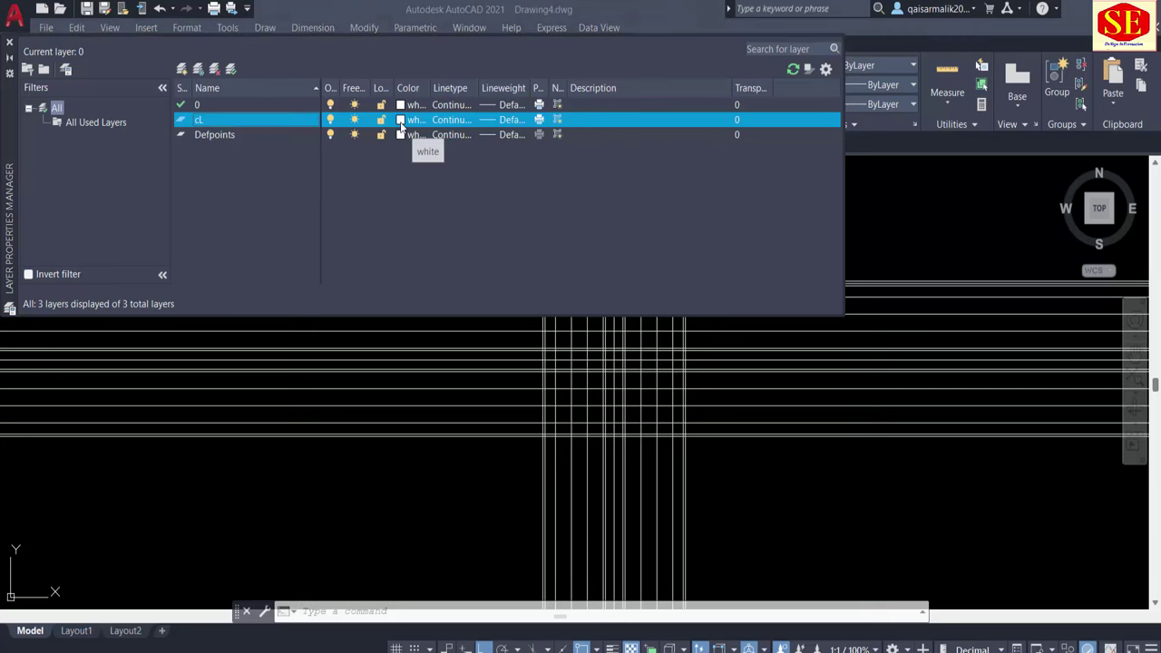
{"action": "left_click", "coordinate": [407, 121]}
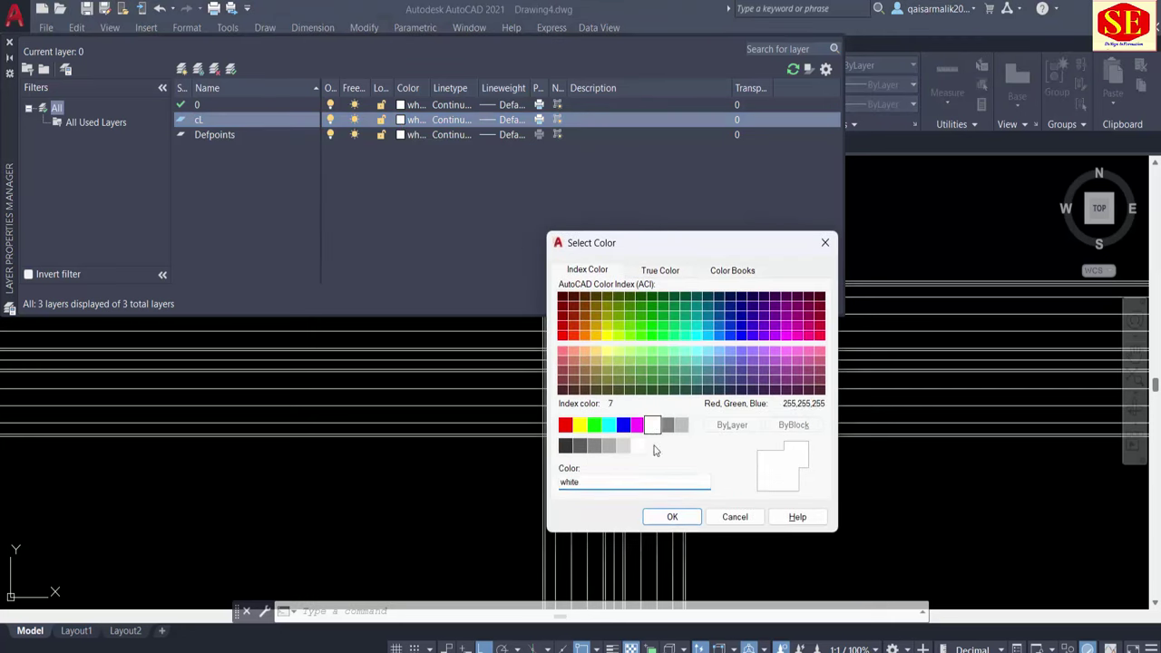
{"action": "left_click", "coordinate": [672, 515]}
{"action": "left_click", "coordinate": [458, 120]}
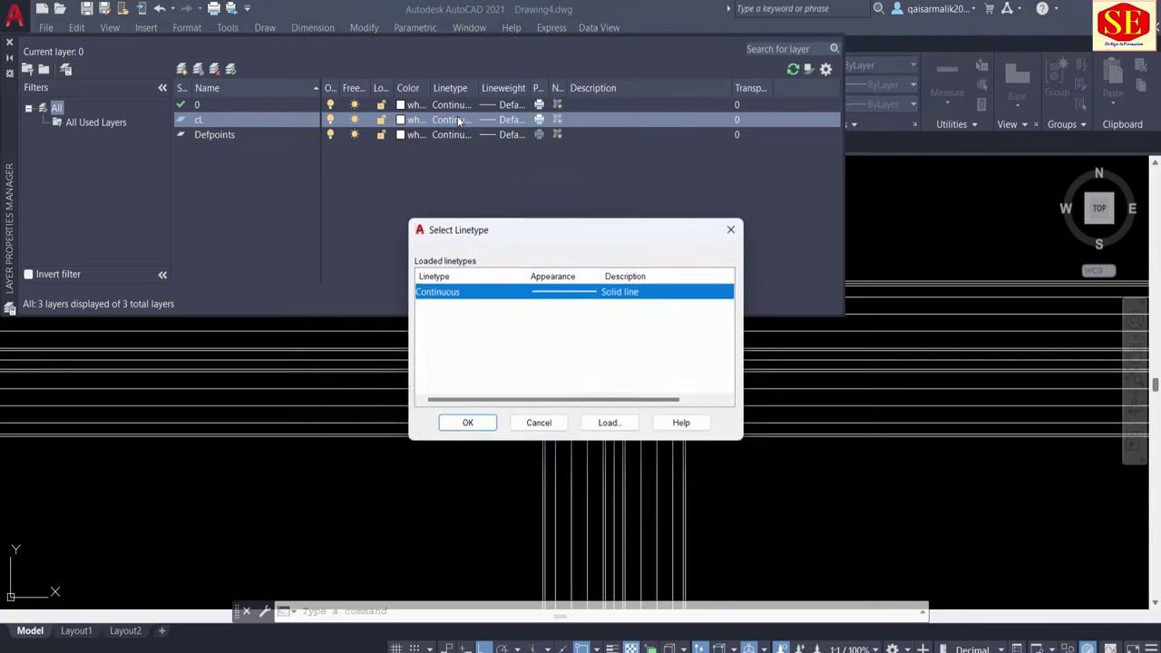
{"action": "left_click", "coordinate": [608, 423]}
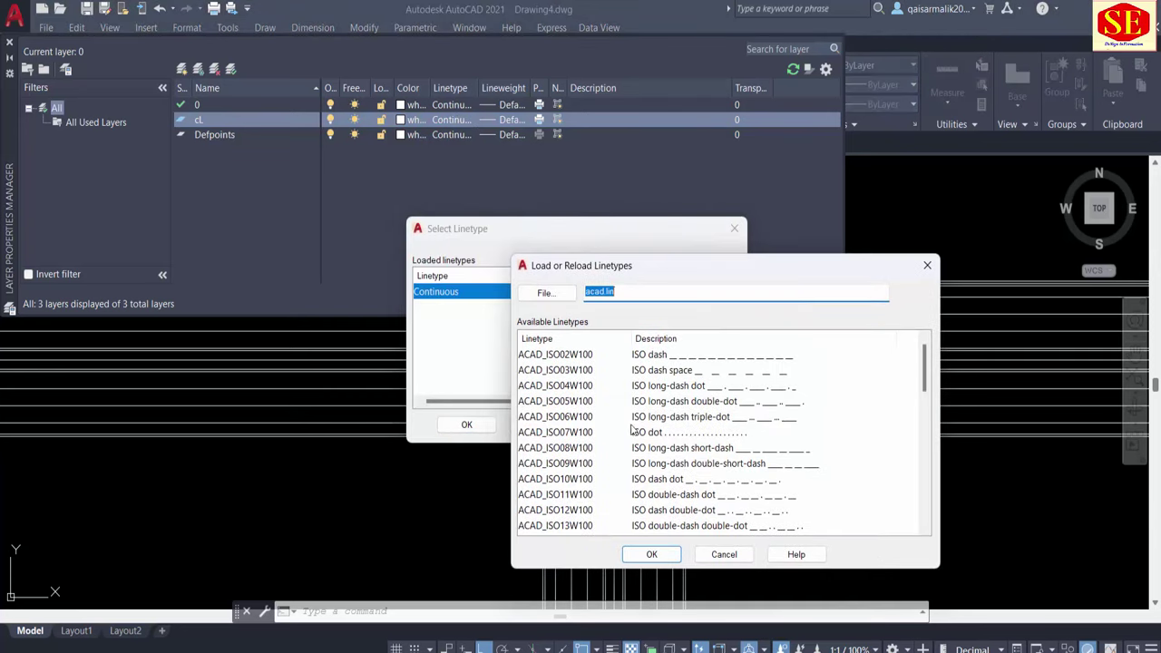
{"action": "left_click", "coordinate": [648, 353]}
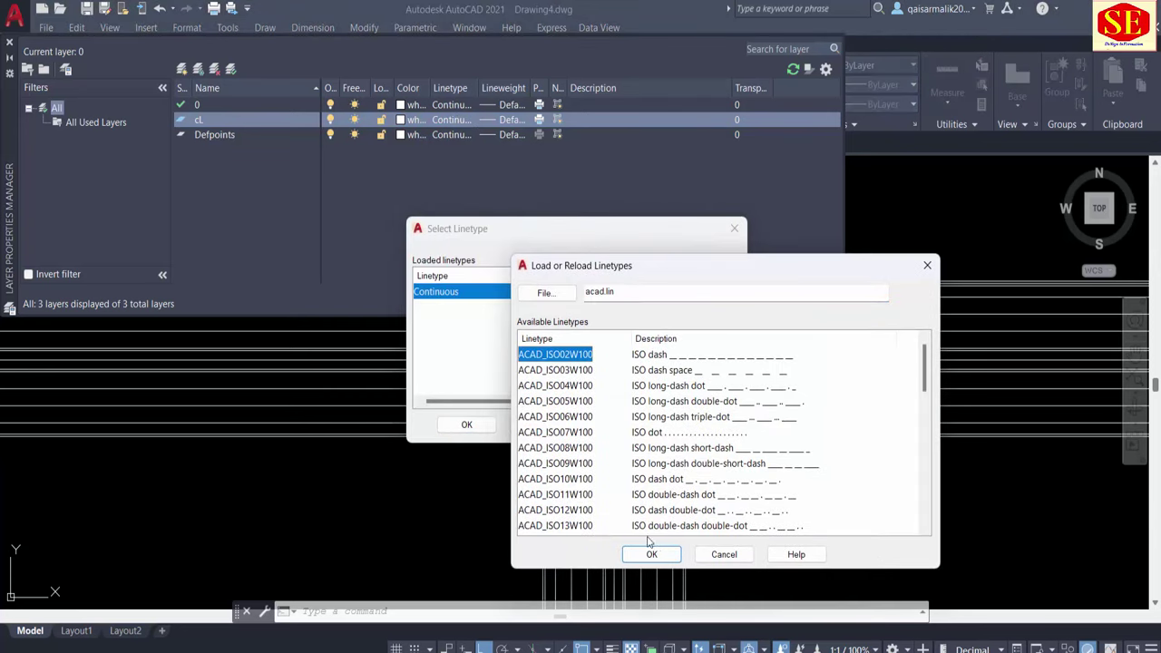
{"action": "left_click", "coordinate": [646, 554]}
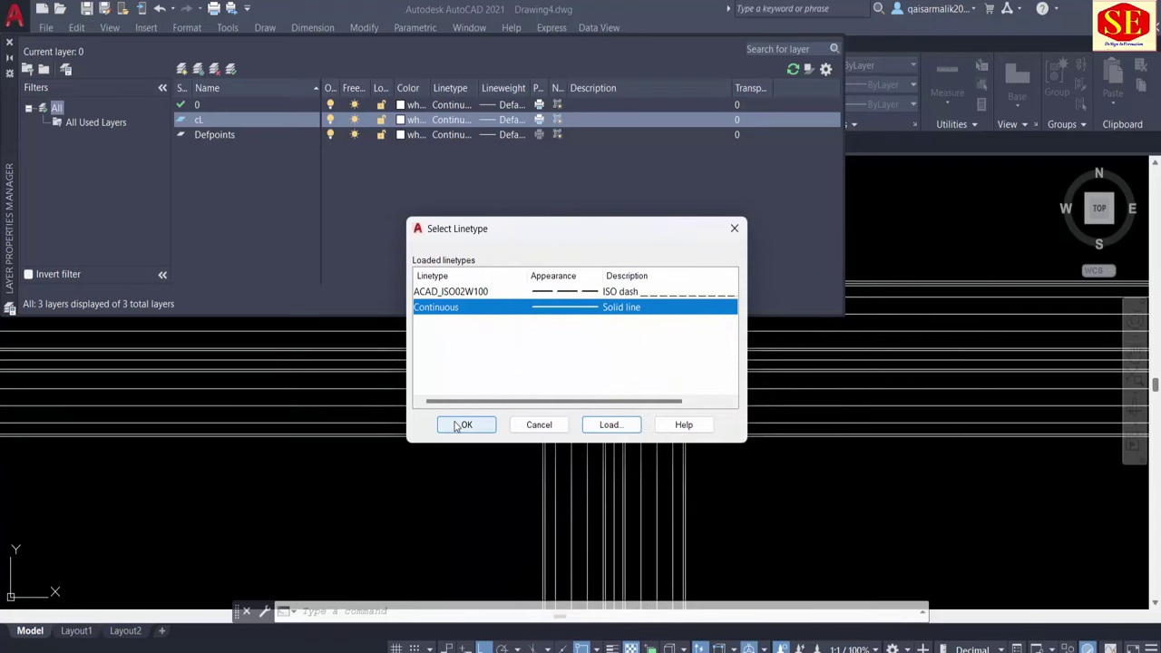
{"action": "left_click", "coordinate": [458, 425]}
Step: Add a WHITE LANE layer using the ACAD_ISO02W100 dashed linetype
{"action": "left_click", "coordinate": [182, 69]}
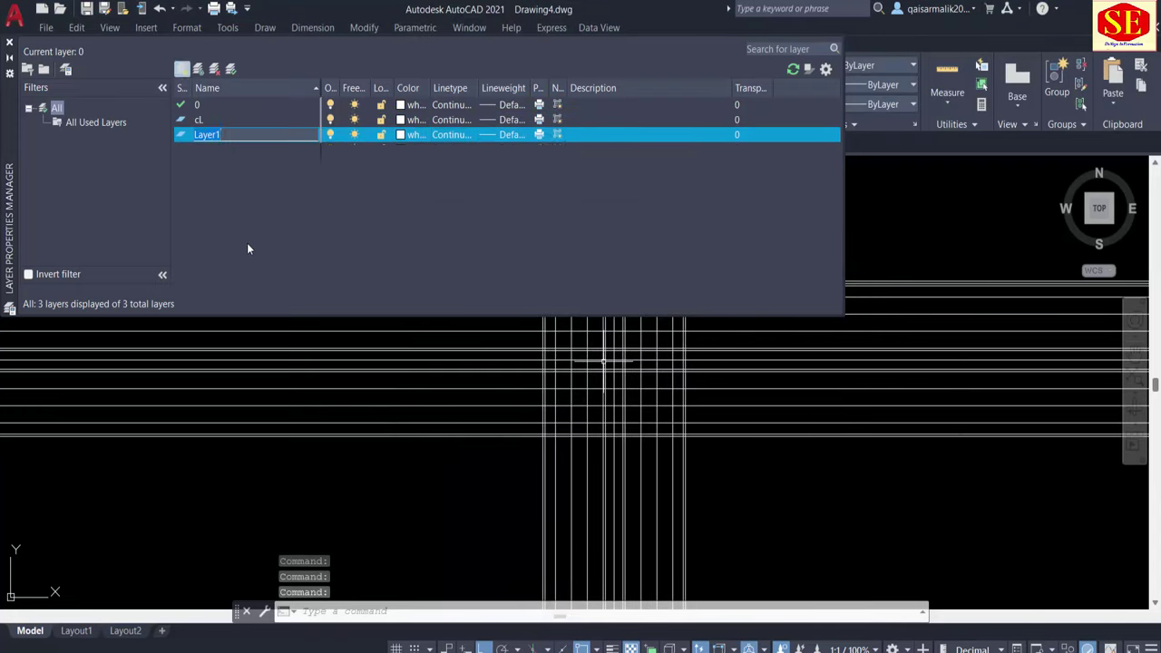
{"action": "type", "text": "w"}
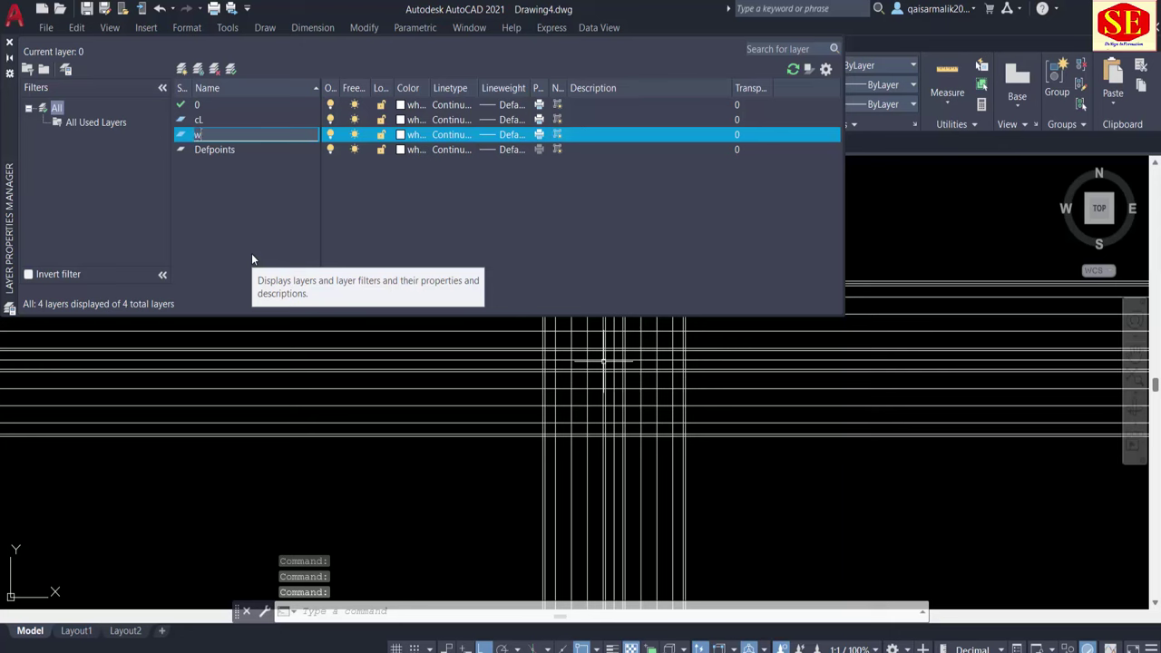
{"action": "type", "text": "HITE lA"}
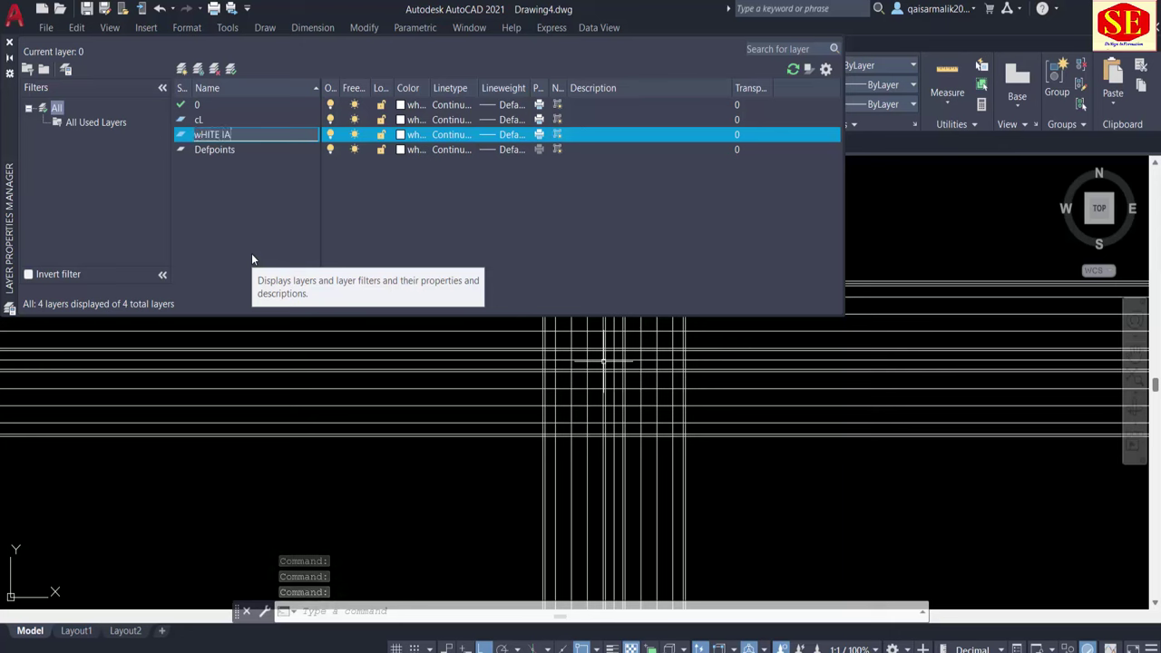
{"action": "type", "text": "NE"}
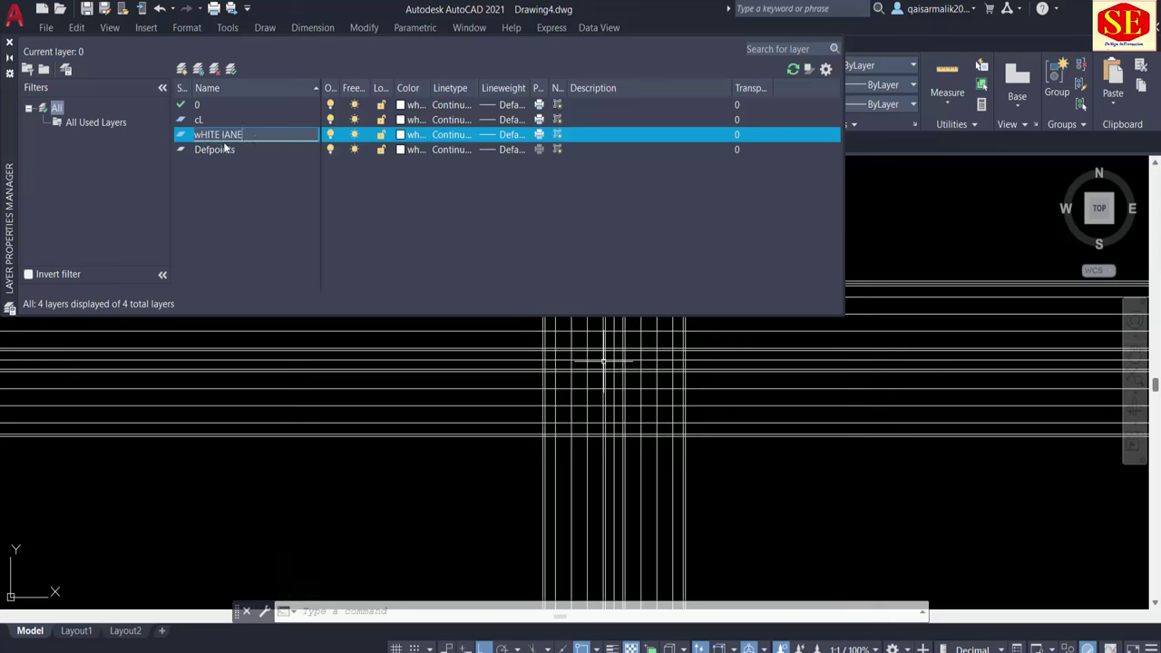
{"action": "type", "text": "L"}
{"action": "left_click", "coordinate": [466, 134]}
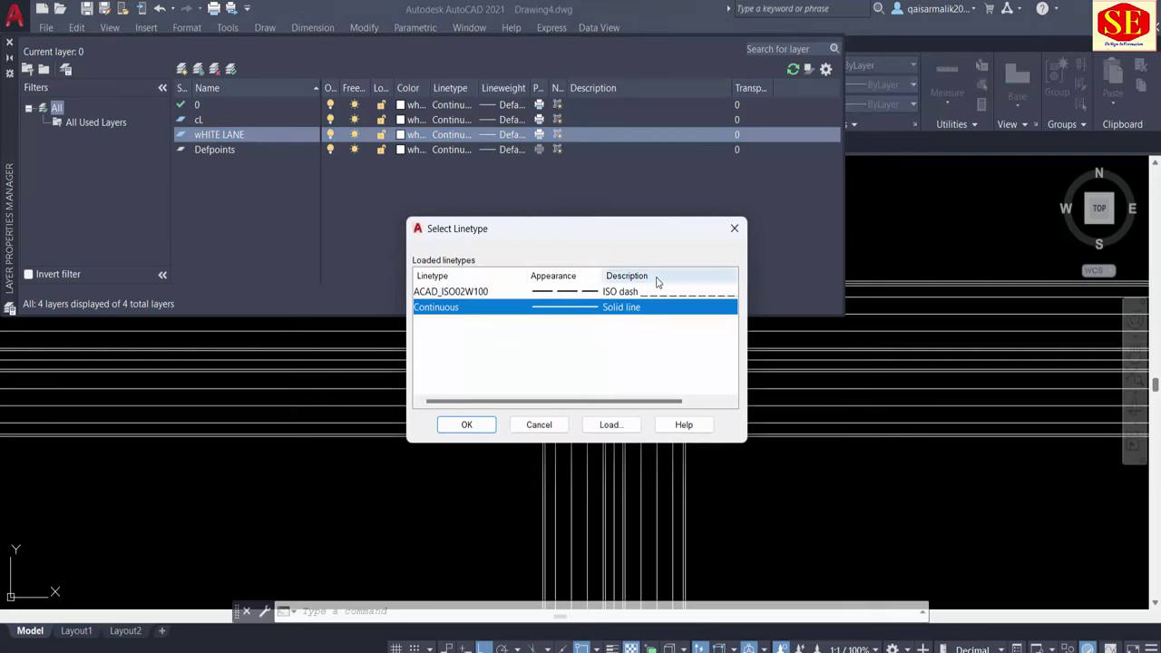
{"action": "left_click", "coordinate": [596, 292]}
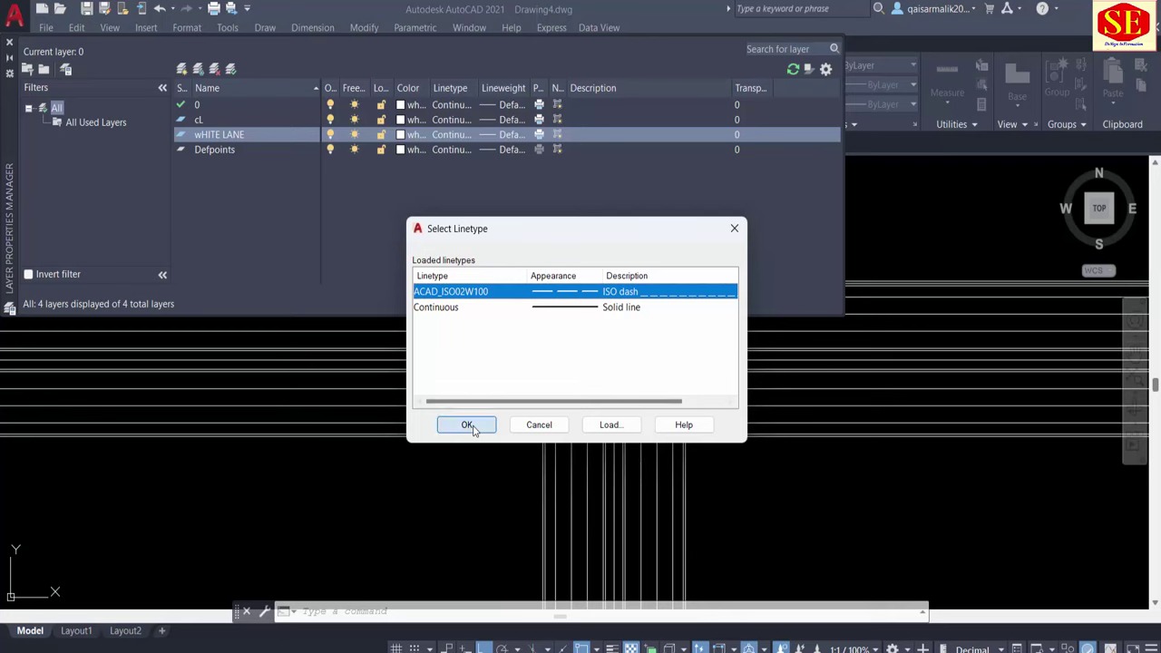
{"action": "left_click", "coordinate": [466, 423]}
{"action": "left_click", "coordinate": [182, 70]}
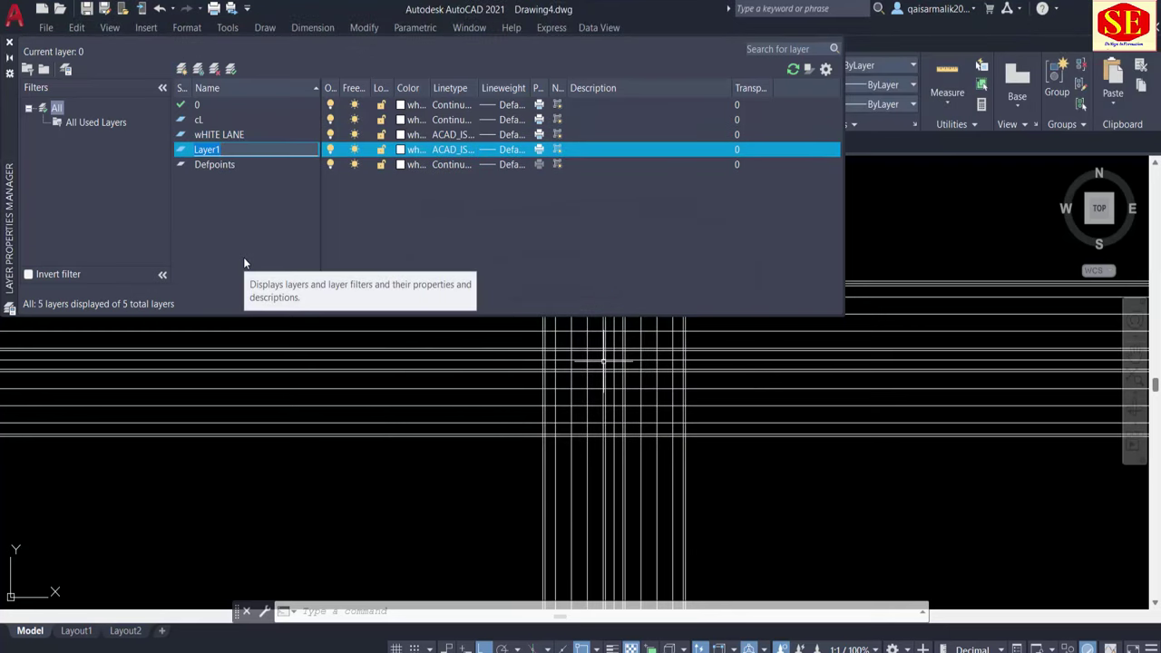
Step: Name the new layer CURB and colour it red
{"action": "type", "text": "cURB"}
{"action": "left_click", "coordinate": [198, 149]}
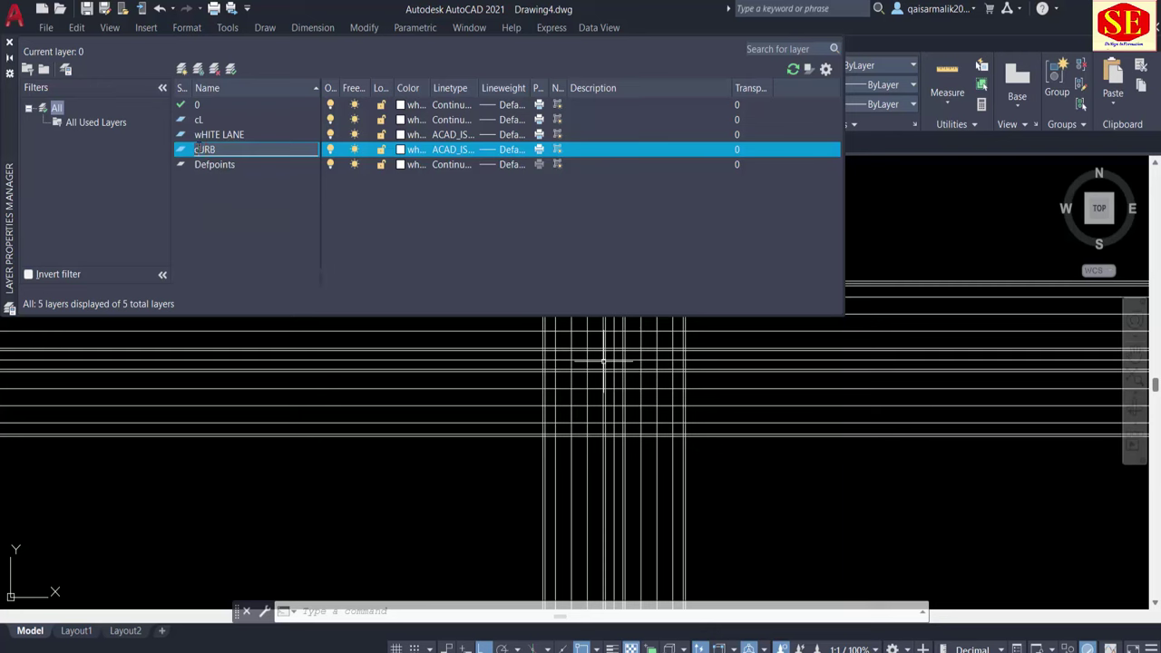
{"action": "left_click", "coordinate": [410, 151]}
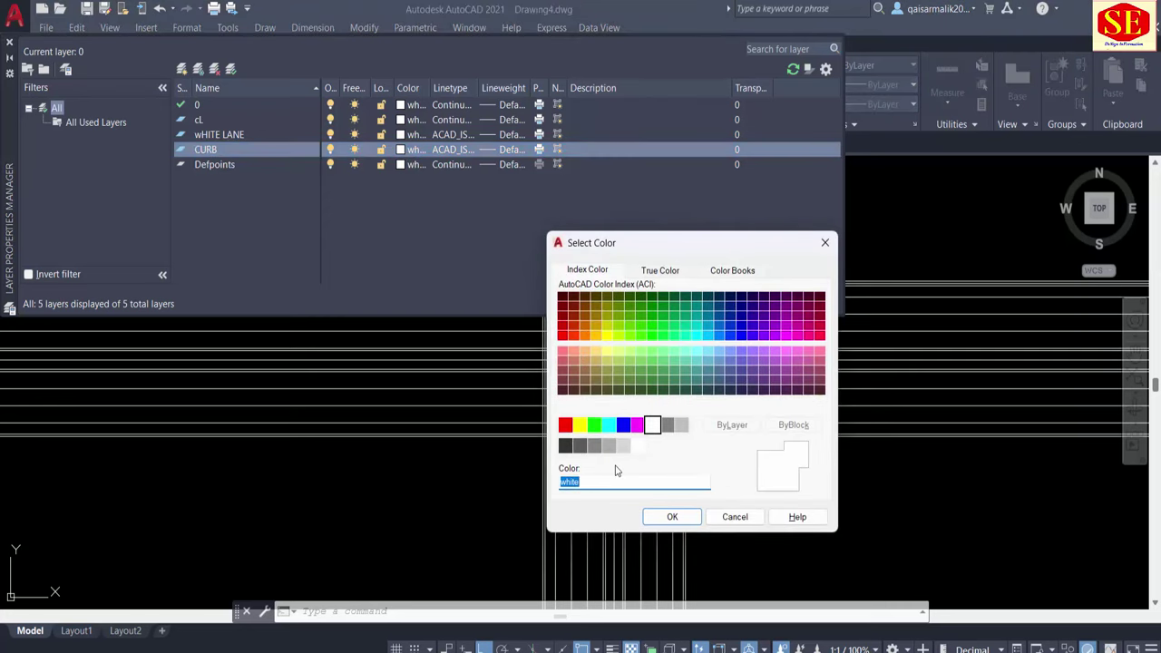
{"action": "left_click", "coordinate": [565, 425]}
{"action": "left_click", "coordinate": [672, 516]}
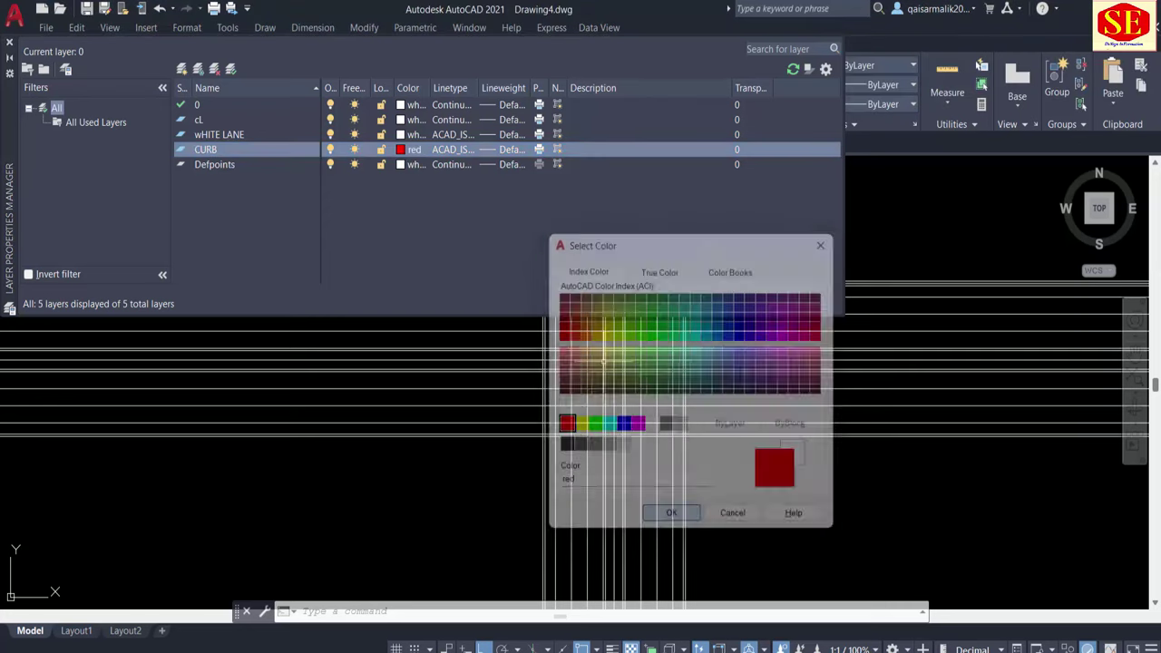
Step: Add a YALLOW LANE layer coloured yellow
{"action": "left_click", "coordinate": [184, 75]}
{"action": "type", "text": "YALLOW LANE"}
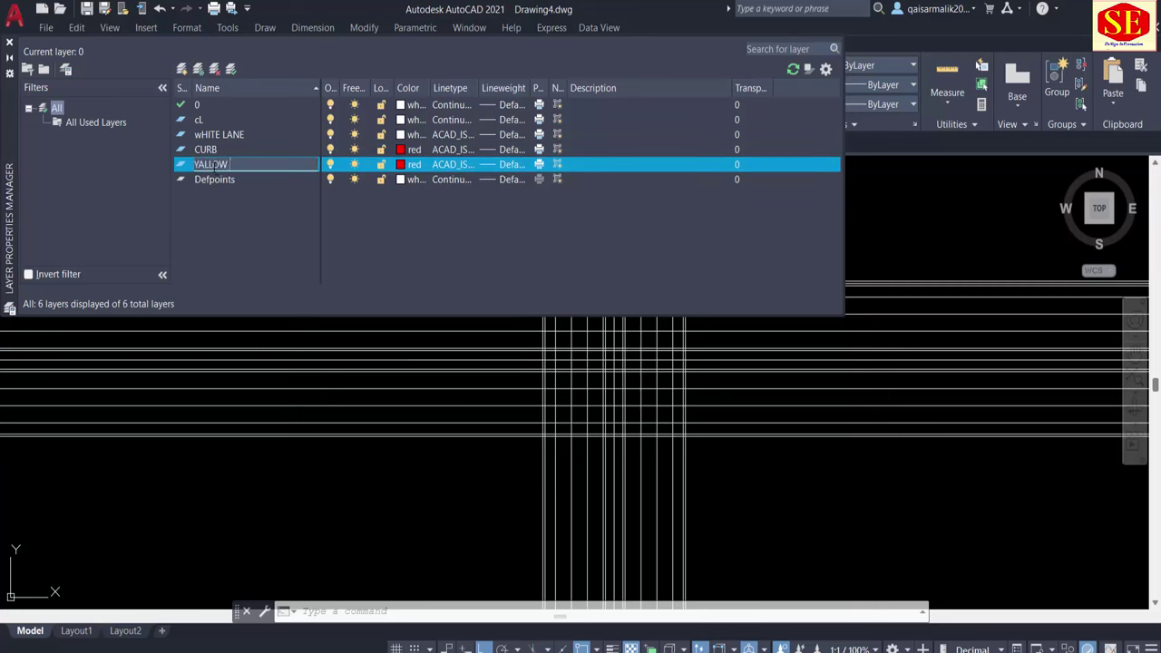
{"action": "left_click", "coordinate": [405, 164]}
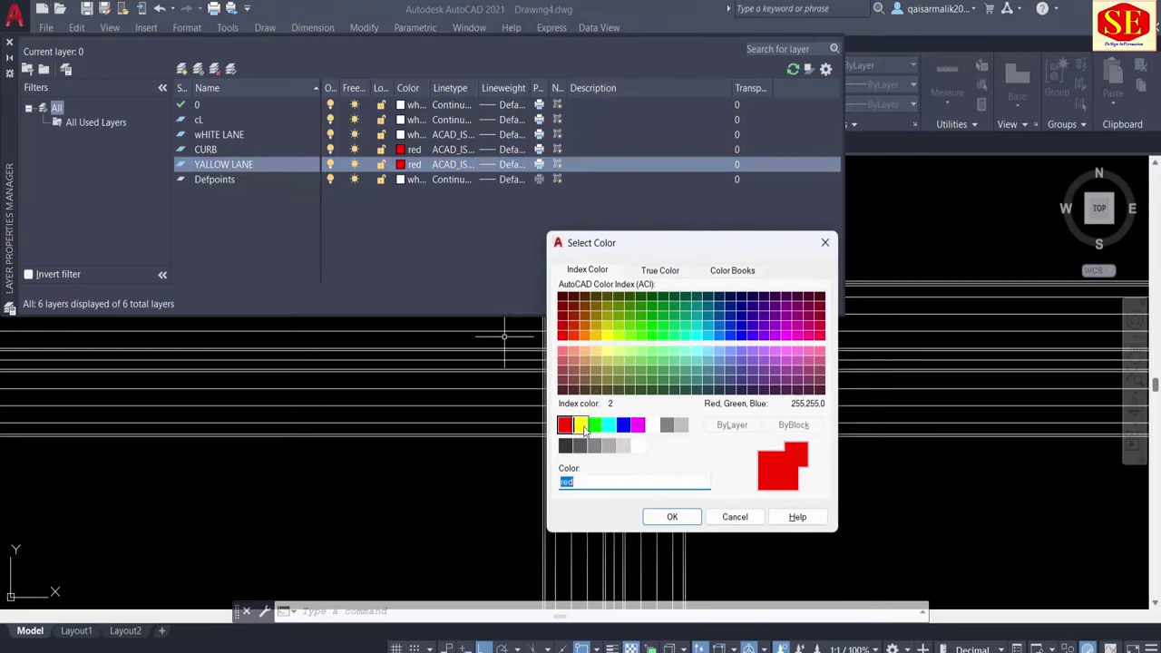
{"action": "left_click", "coordinate": [581, 425]}
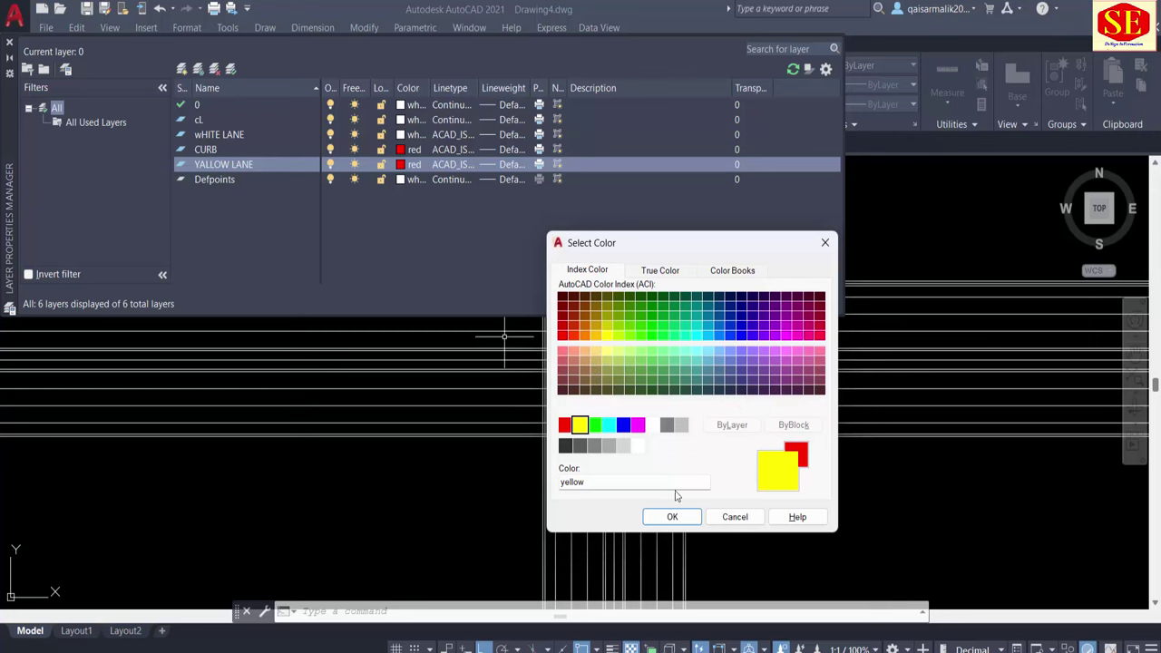
{"action": "left_click", "coordinate": [672, 516]}
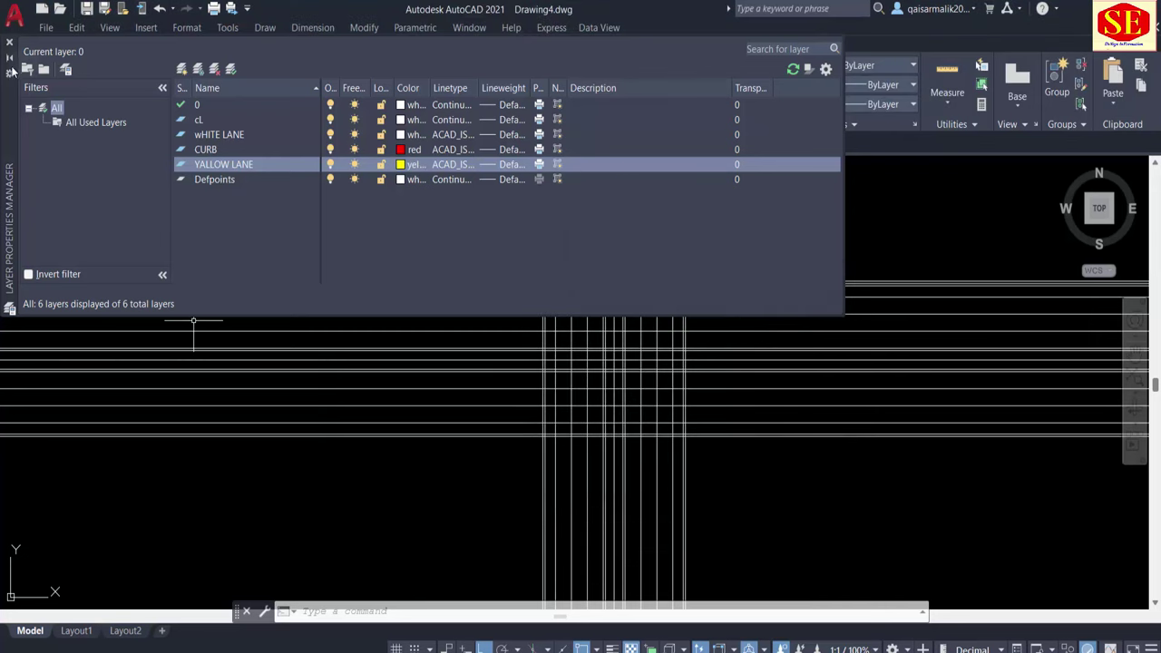
Step: Move the vertical road's middle line onto a dashed lane layer
{"action": "left_click", "coordinate": [9, 43]}
{"action": "scroll", "coordinate": [510, 290], "scroll_direction": "up", "scroll_amount": 2}
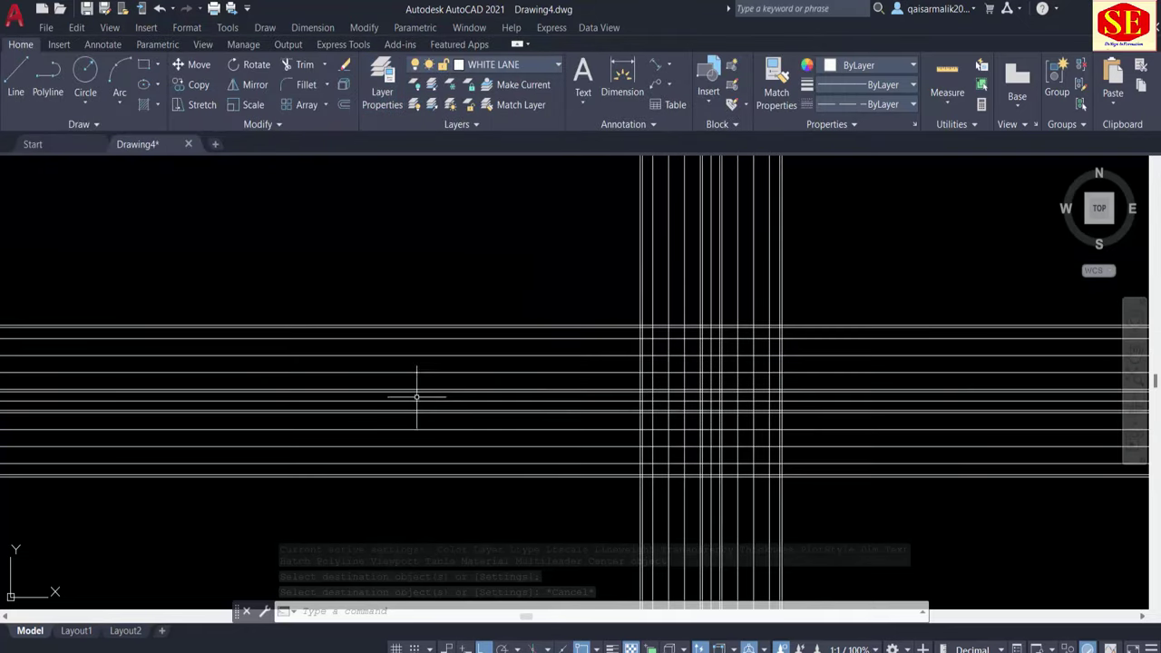
{"action": "key", "text": "Escape"}
{"action": "left_click", "coordinate": [712, 295]}
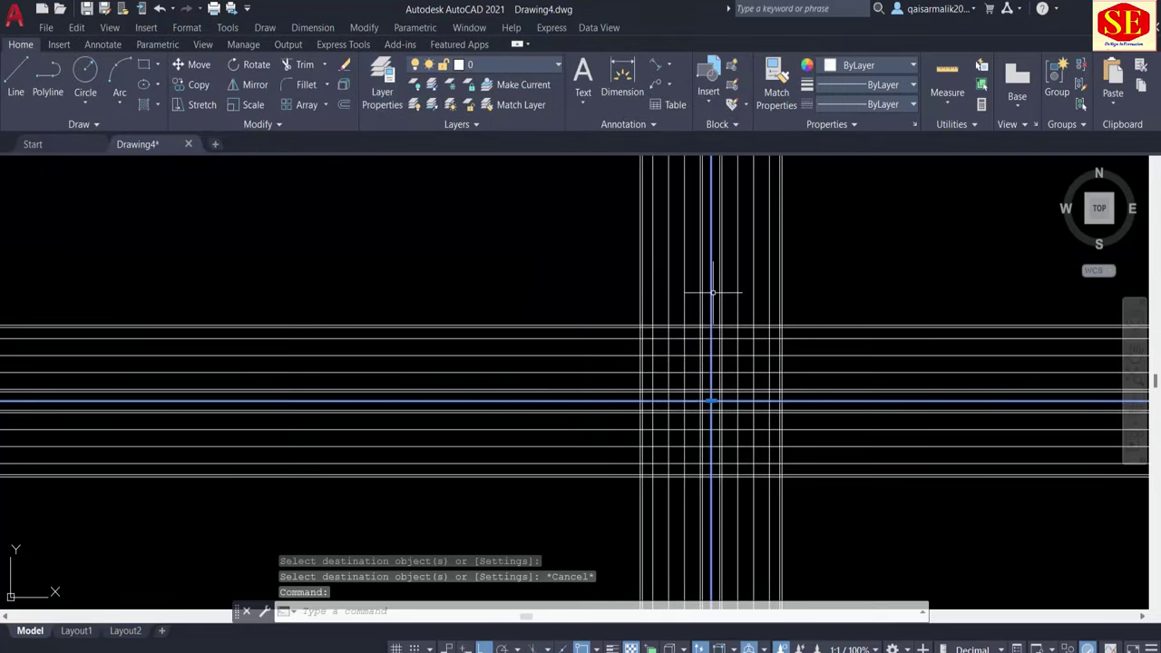
{"action": "left_click", "coordinate": [476, 64]}
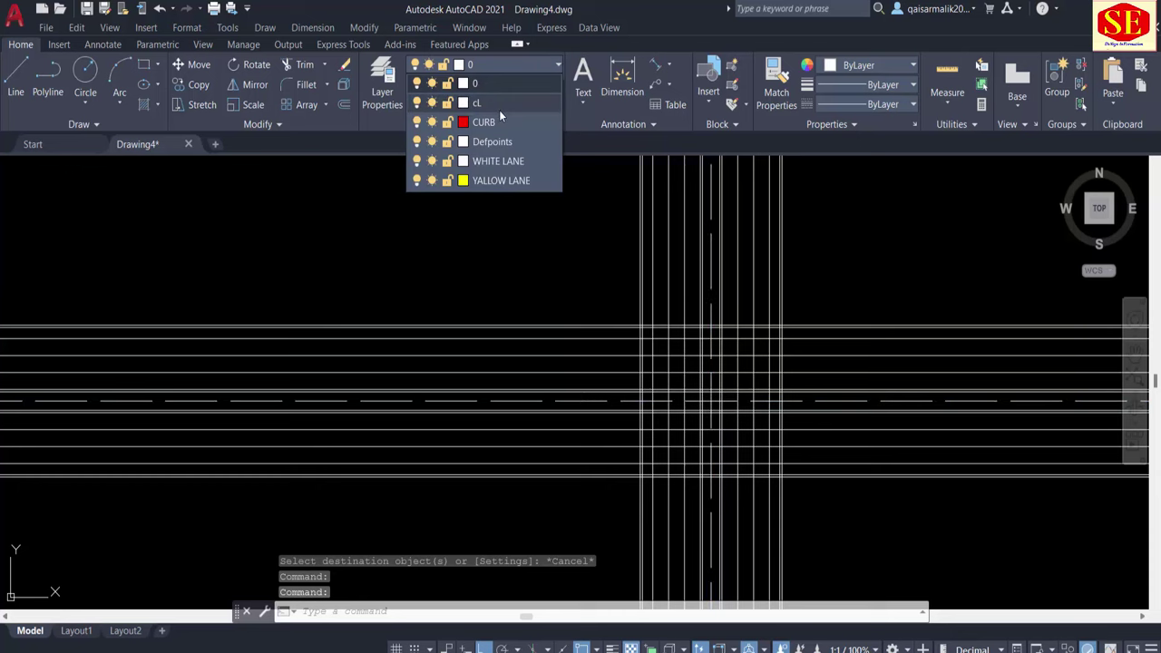
{"action": "left_click", "coordinate": [499, 109]}
{"action": "key", "text": "Escape"}
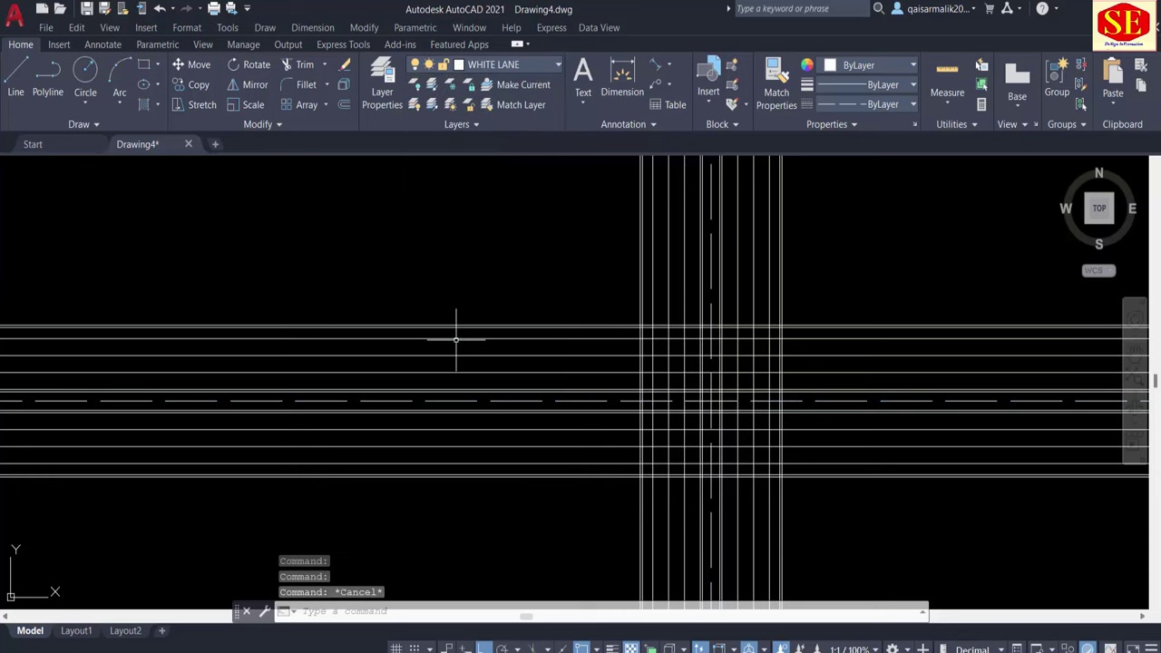
Step: Select the inner lane lines on both the horizontal and vertical roads
{"action": "left_click", "coordinate": [447, 349]}
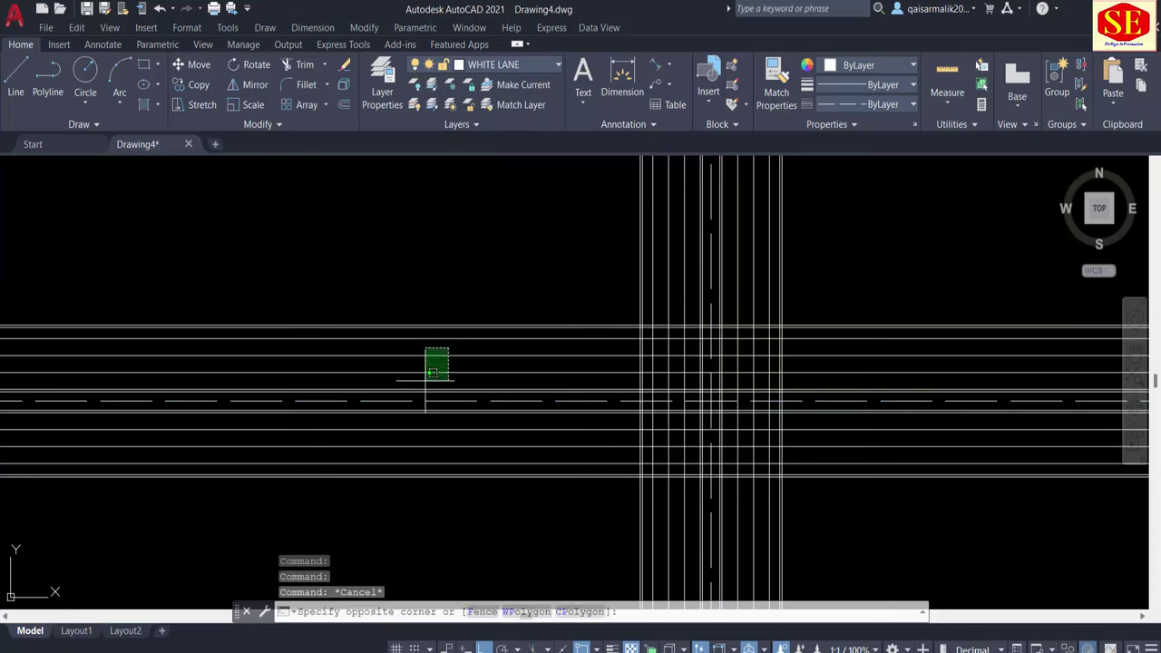
{"action": "left_click", "coordinate": [414, 418]}
{"action": "left_click", "coordinate": [409, 446]}
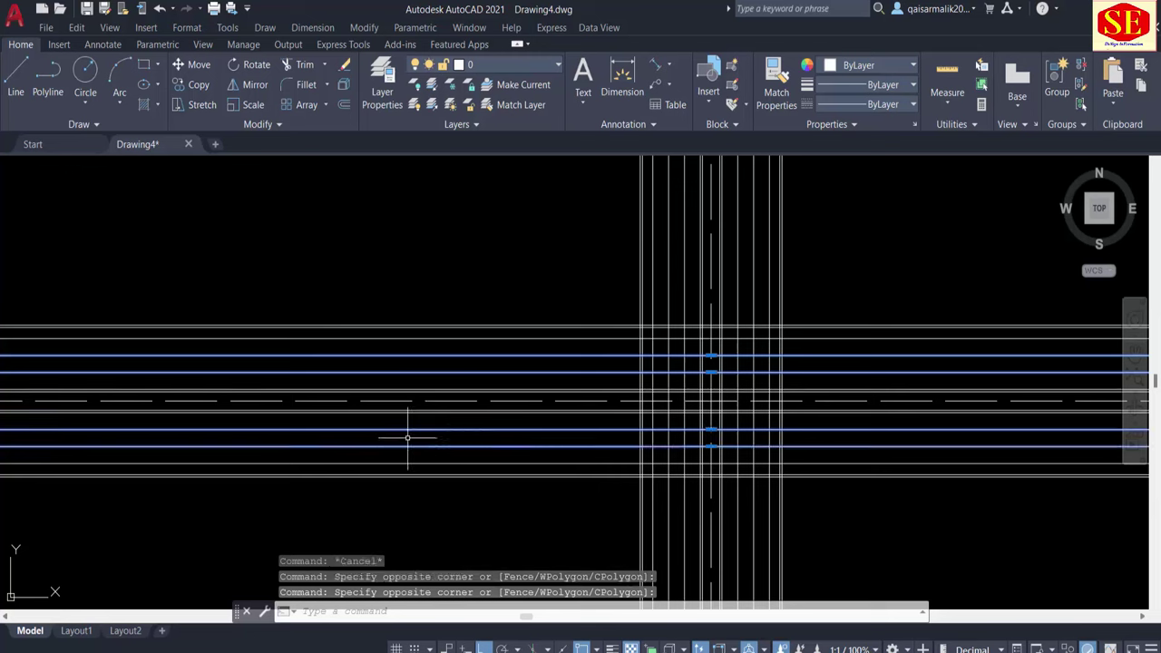
{"action": "left_click", "coordinate": [757, 248]}
{"action": "left_click", "coordinate": [738, 246]}
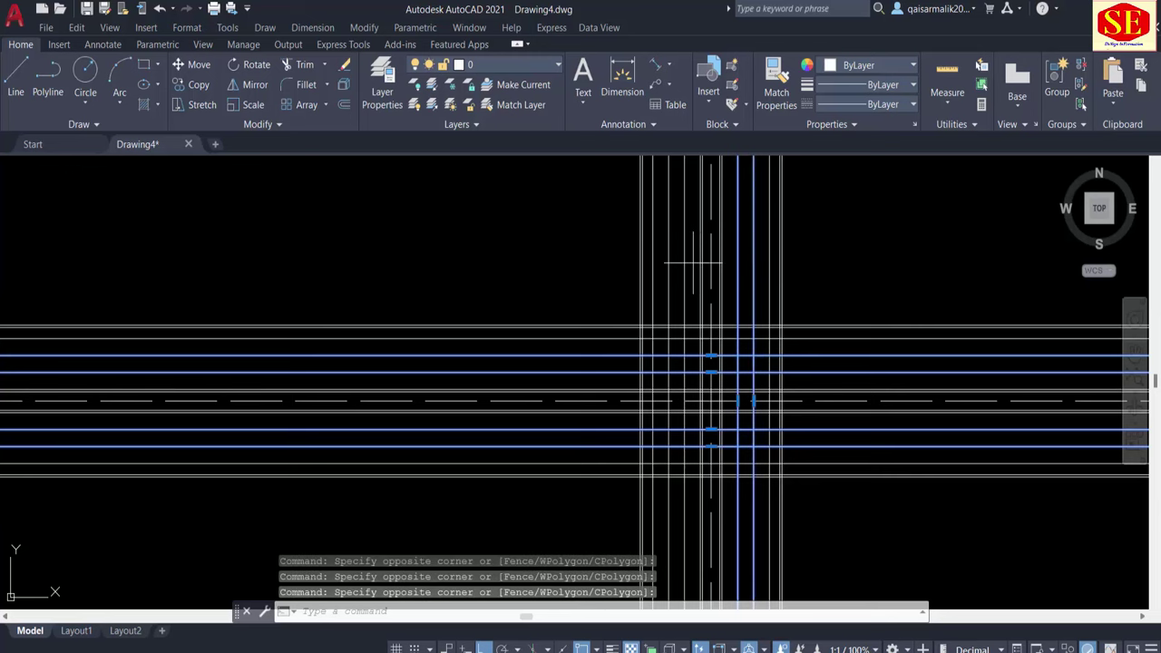
{"action": "left_click", "coordinate": [682, 256]}
{"action": "left_click", "coordinate": [669, 260]}
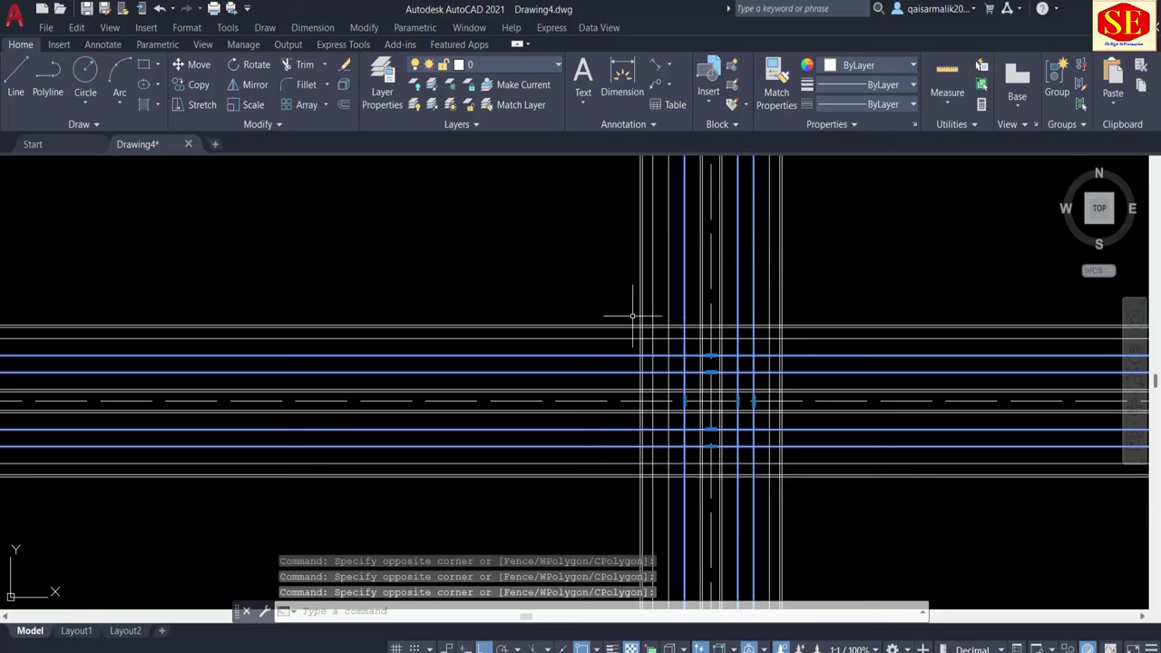
{"action": "left_click", "coordinate": [674, 259]}
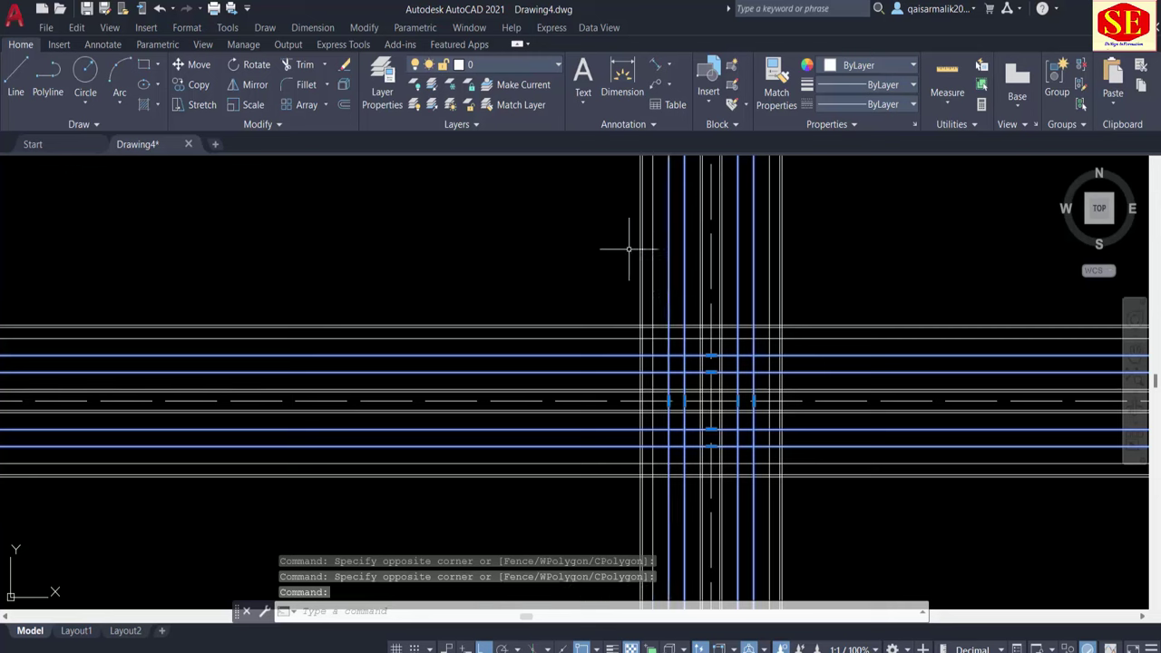
{"action": "left_click", "coordinate": [487, 64]}
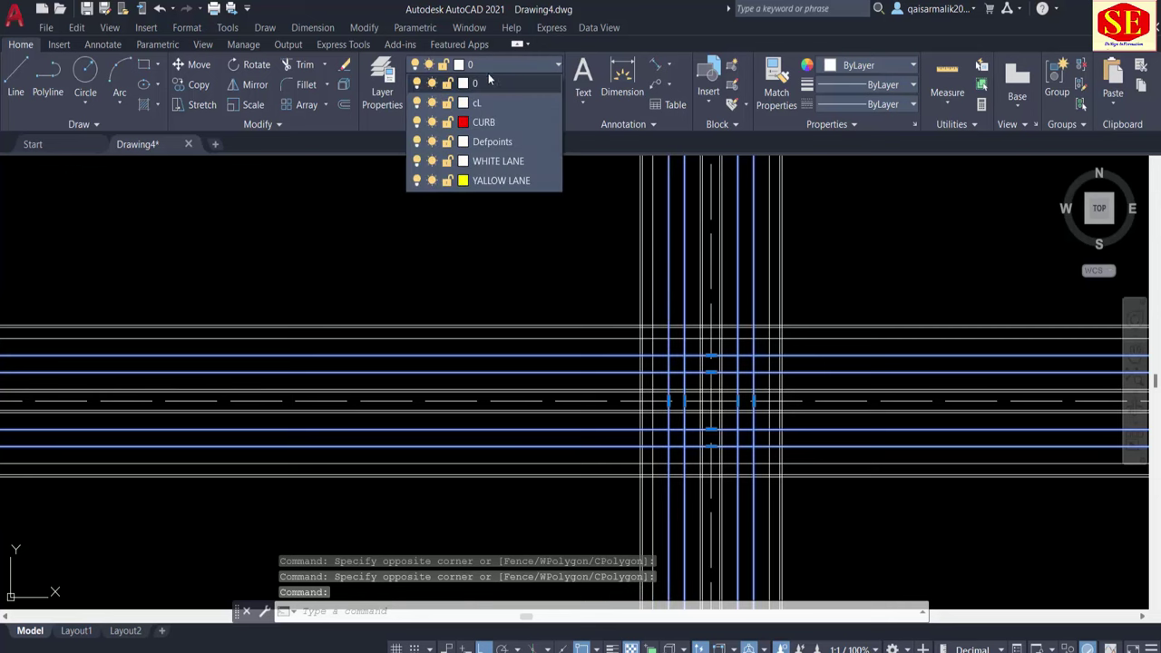
Step: Move the selected inner lane lines onto the WHITE LANE layer
{"action": "left_click", "coordinate": [490, 163]}
{"action": "left_click", "coordinate": [490, 162]}
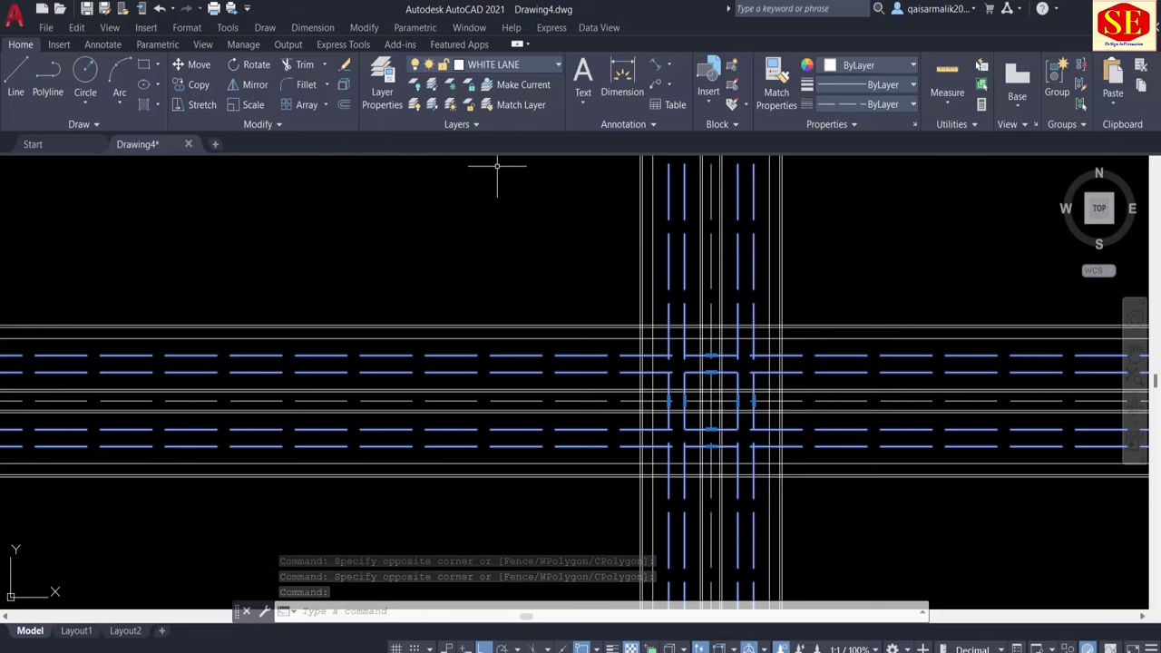
{"action": "key", "text": "Escape"}
Step: Put the upper and lower lines beside the horizontal road's lanes on YALLOW LANE
{"action": "left_click", "coordinate": [506, 339]}
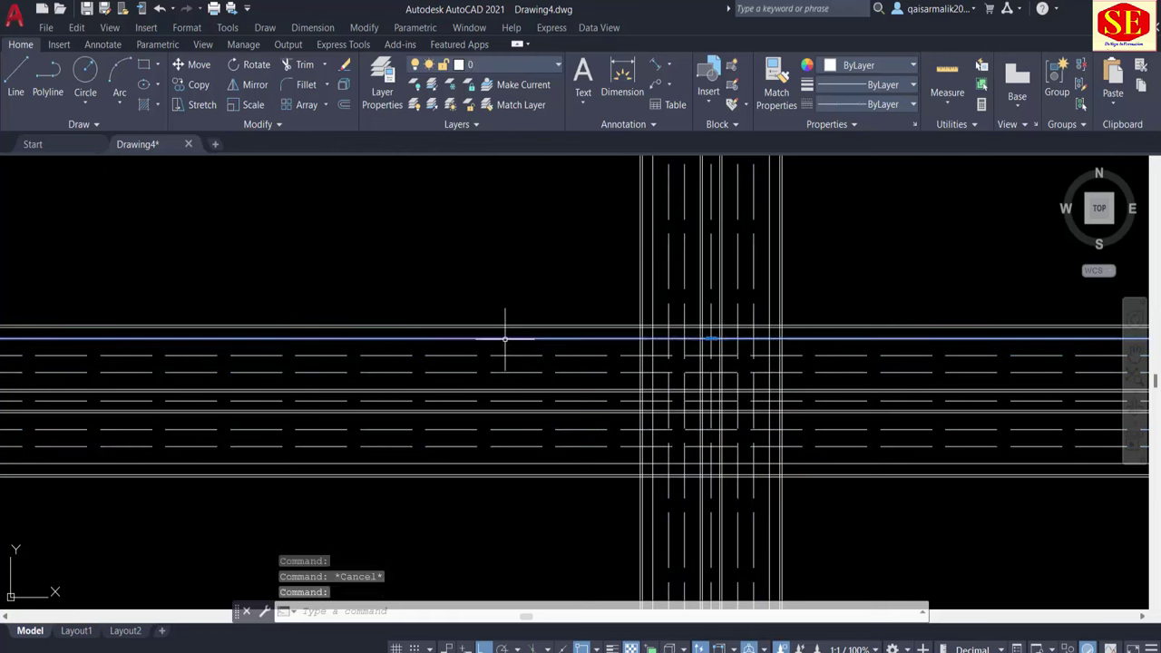
{"action": "left_click", "coordinate": [435, 465]}
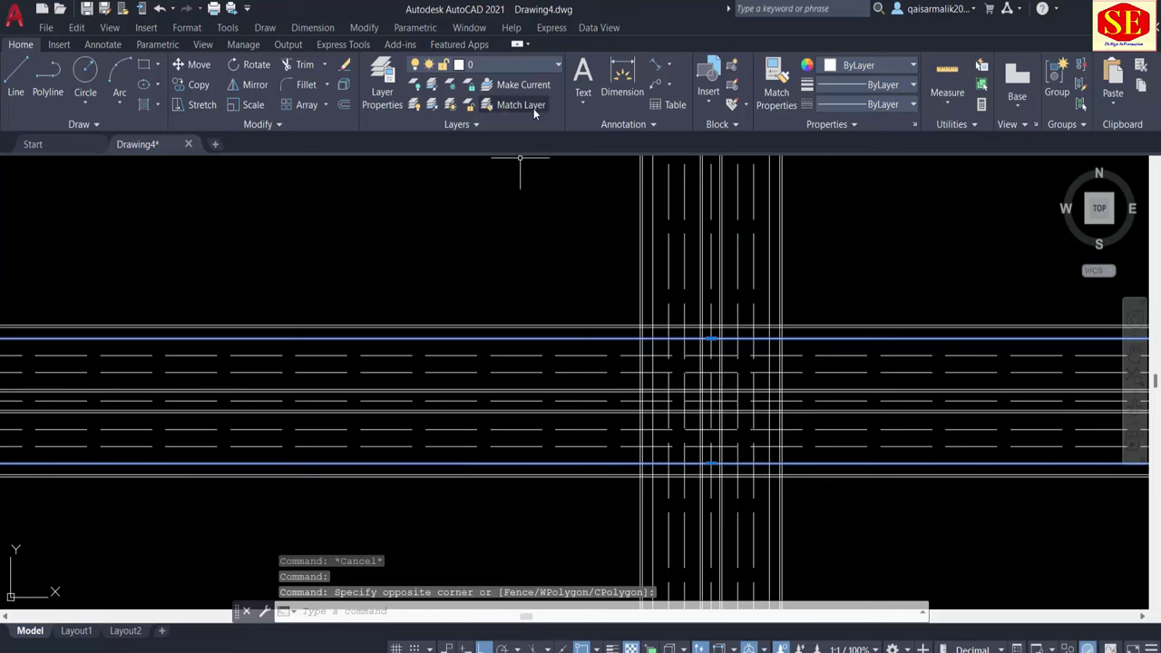
{"action": "left_click", "coordinate": [515, 69]}
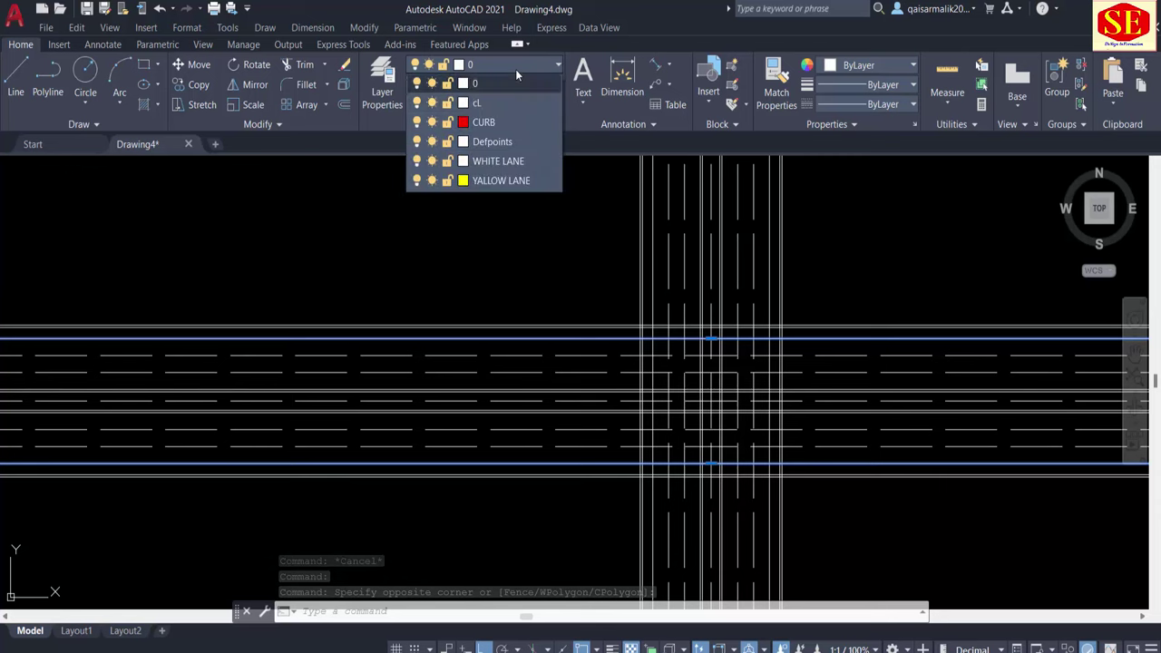
{"action": "left_click", "coordinate": [512, 180]}
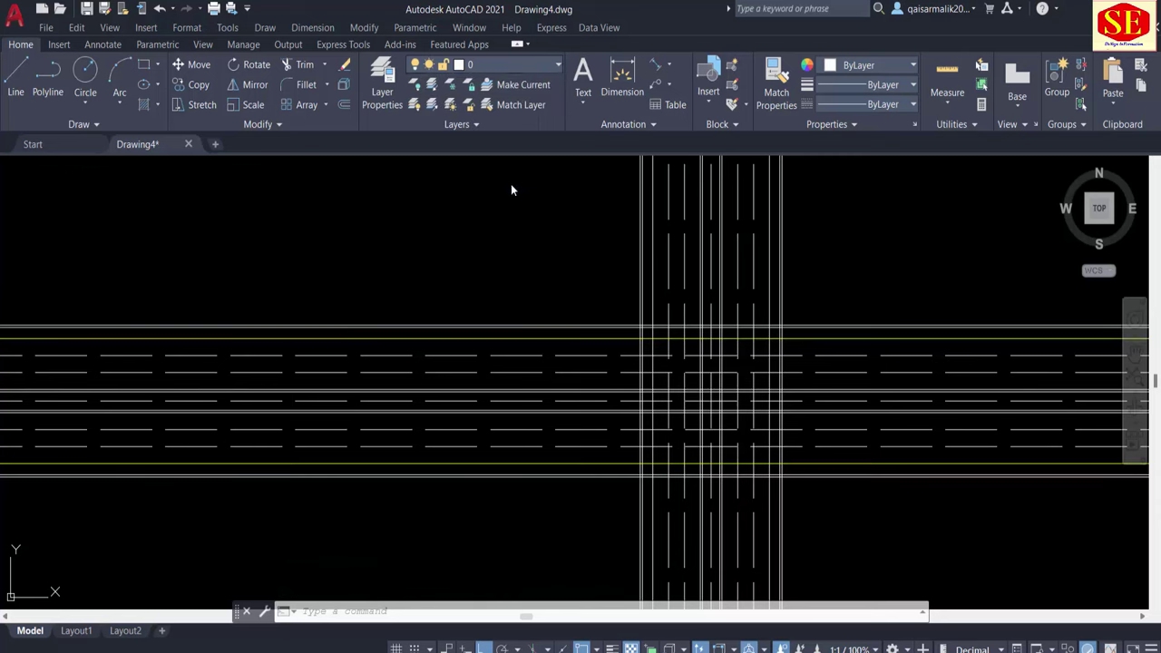
{"action": "key", "text": "Escape"}
Step: Put the vertical road's line beside the lanes on YALLOW LANE
{"action": "left_click", "coordinate": [771, 272]}
{"action": "key", "text": "Escape"}
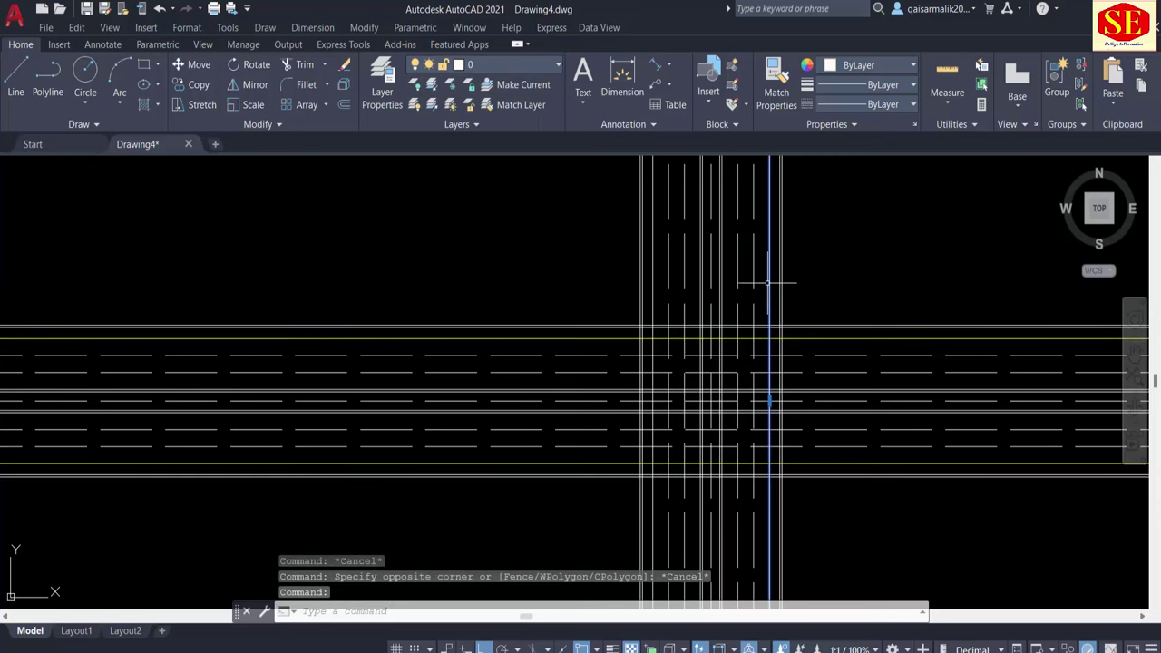
{"action": "left_click", "coordinate": [652, 290]}
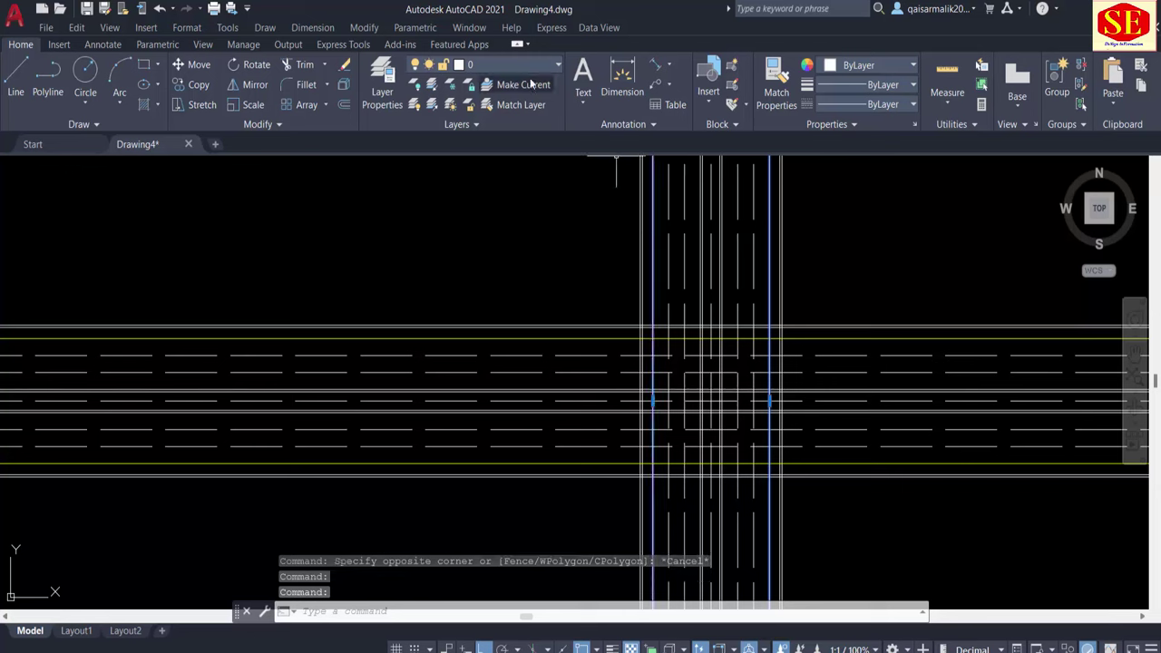
{"action": "left_click", "coordinate": [504, 66]}
{"action": "left_click", "coordinate": [494, 181]}
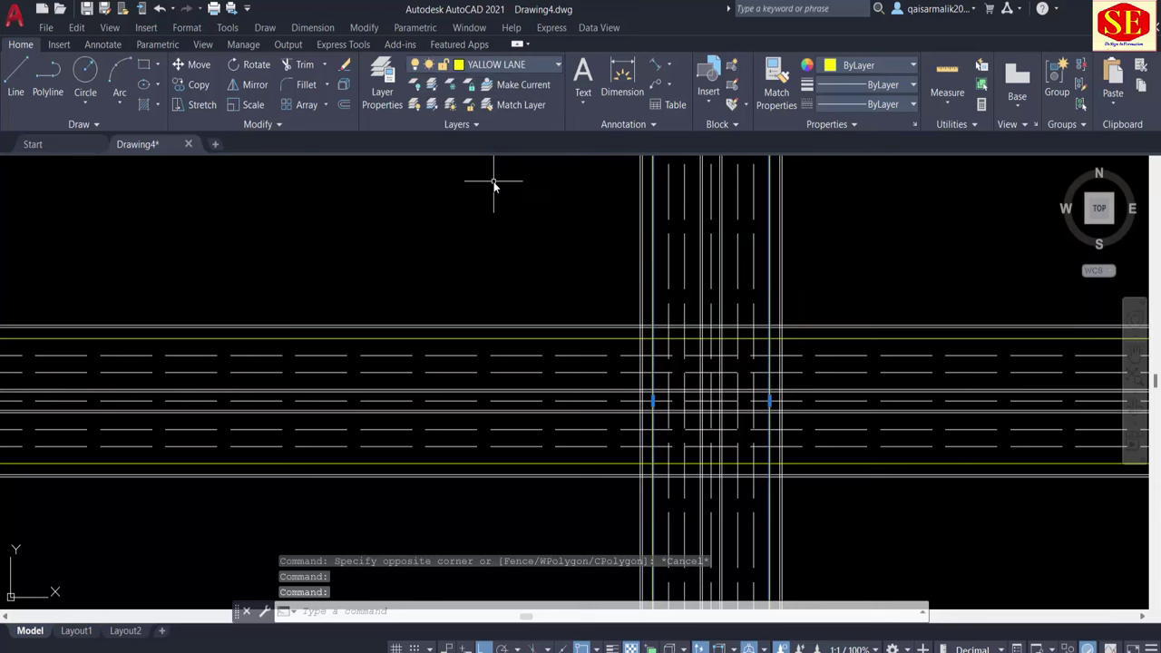
{"action": "key", "text": "Escape"}
Step: Select the outer edge lines of both the horizontal and vertical roads
{"action": "left_click", "coordinate": [498, 301]}
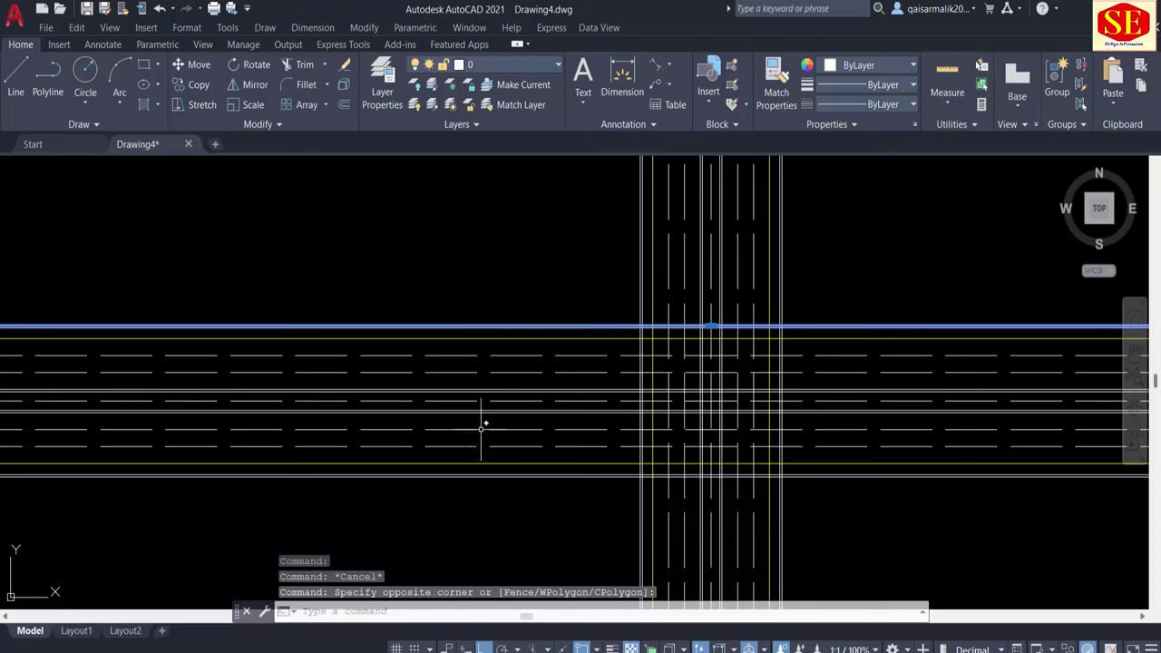
{"action": "left_click", "coordinate": [445, 490]}
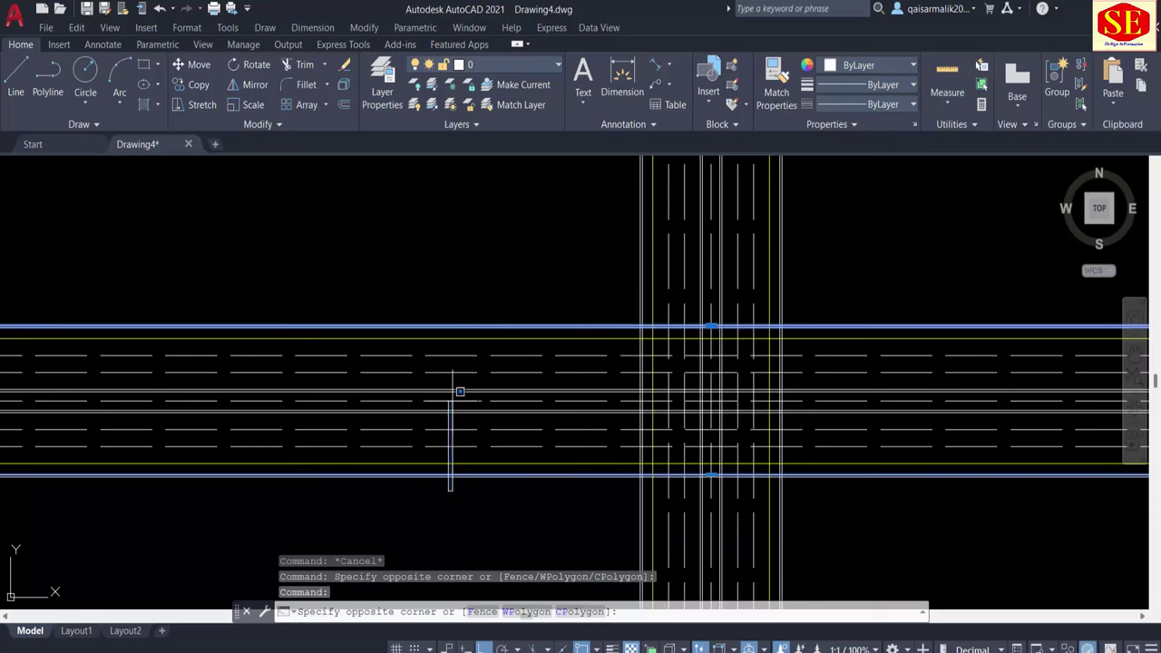
{"action": "left_click", "coordinate": [357, 466]}
{"action": "scroll", "coordinate": [649, 504], "scroll_direction": "up", "scroll_amount": 2}
{"action": "left_click", "coordinate": [635, 504]}
{"action": "left_click", "coordinate": [602, 511]}
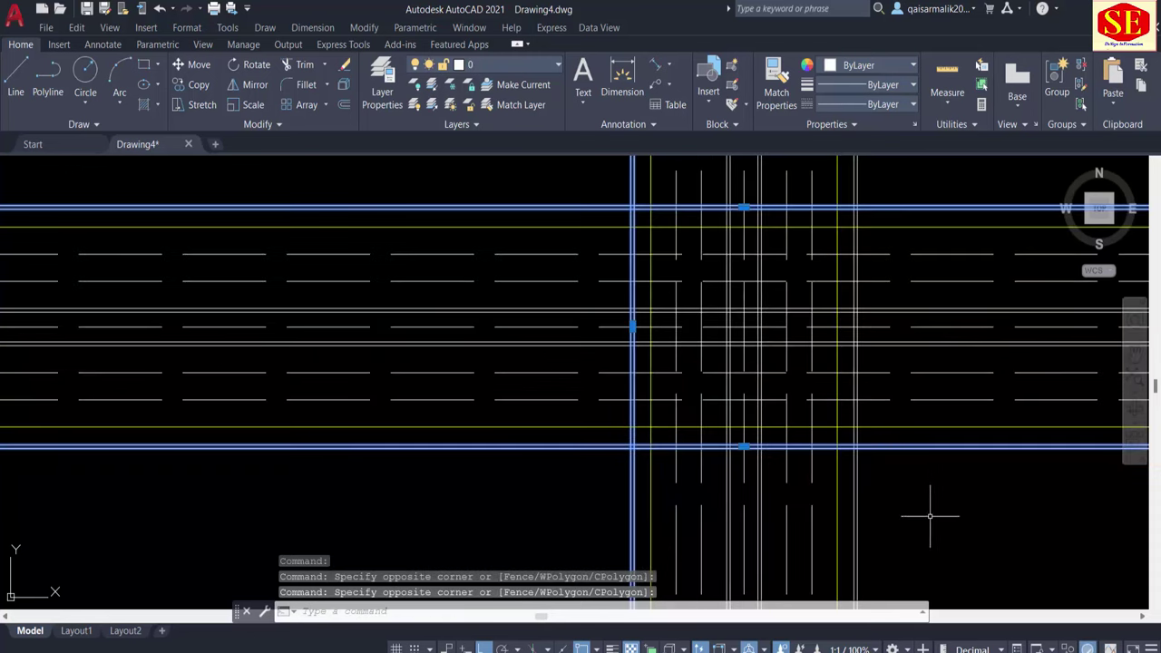
{"action": "left_click", "coordinate": [904, 509]}
{"action": "left_click", "coordinate": [851, 515]}
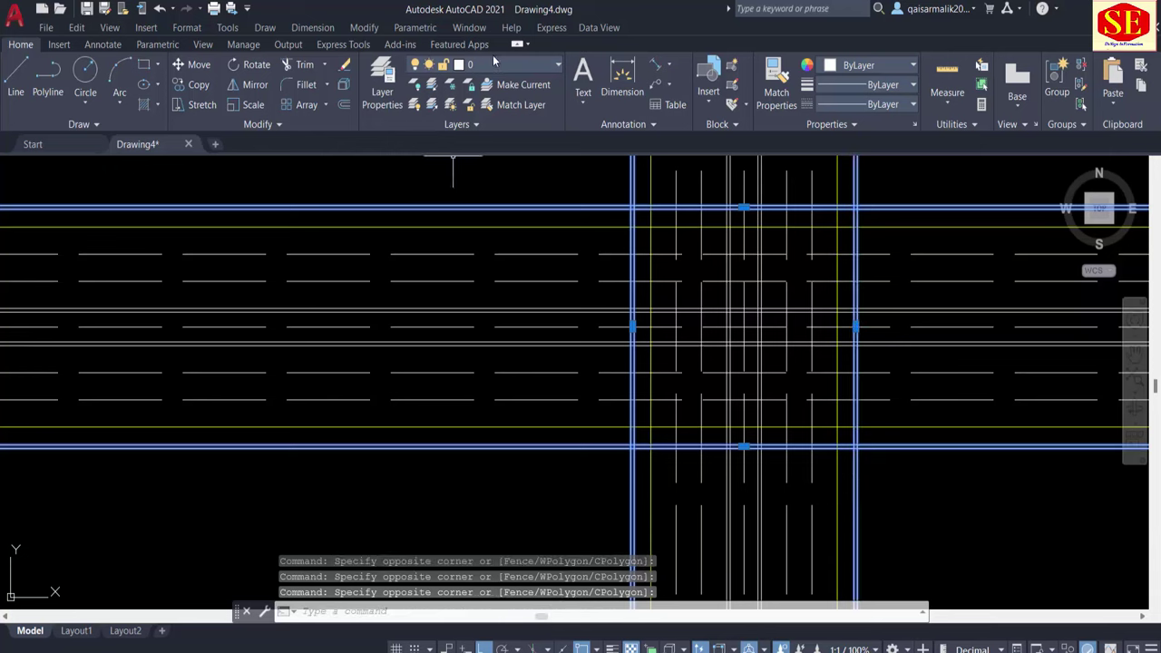
Step: Move the selected outer road edges onto the red CURB layer
{"action": "left_click", "coordinate": [494, 64]}
{"action": "left_click", "coordinate": [484, 121]}
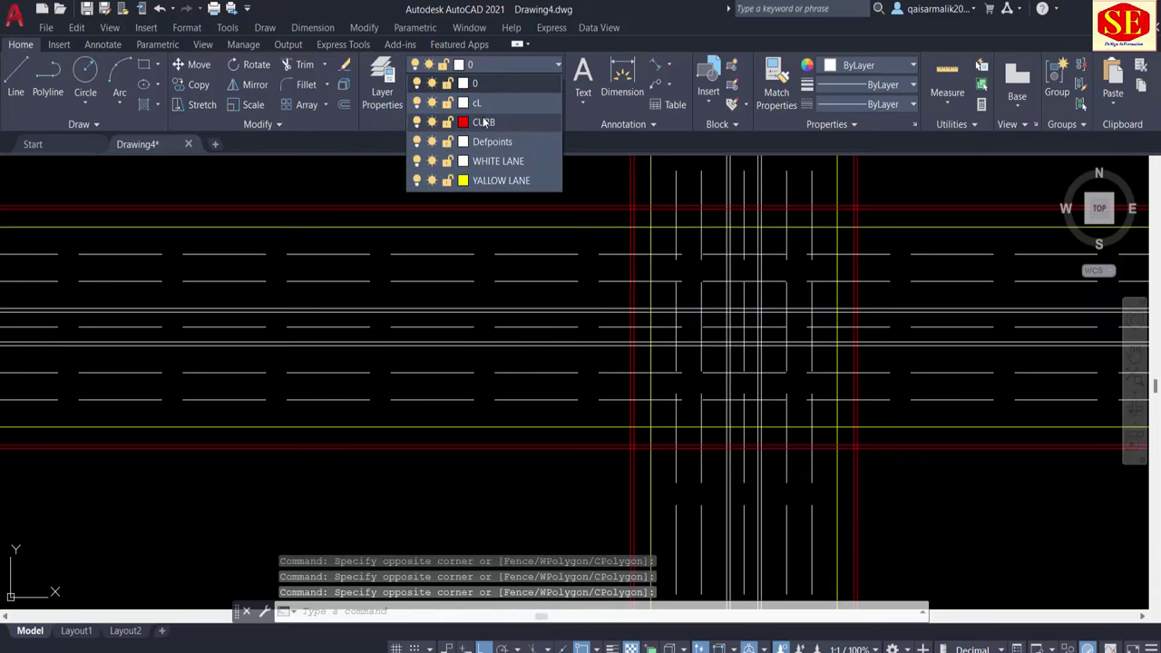
{"action": "left_click", "coordinate": [484, 121]}
{"action": "scroll", "coordinate": [728, 460], "scroll_direction": "up", "scroll_amount": 3}
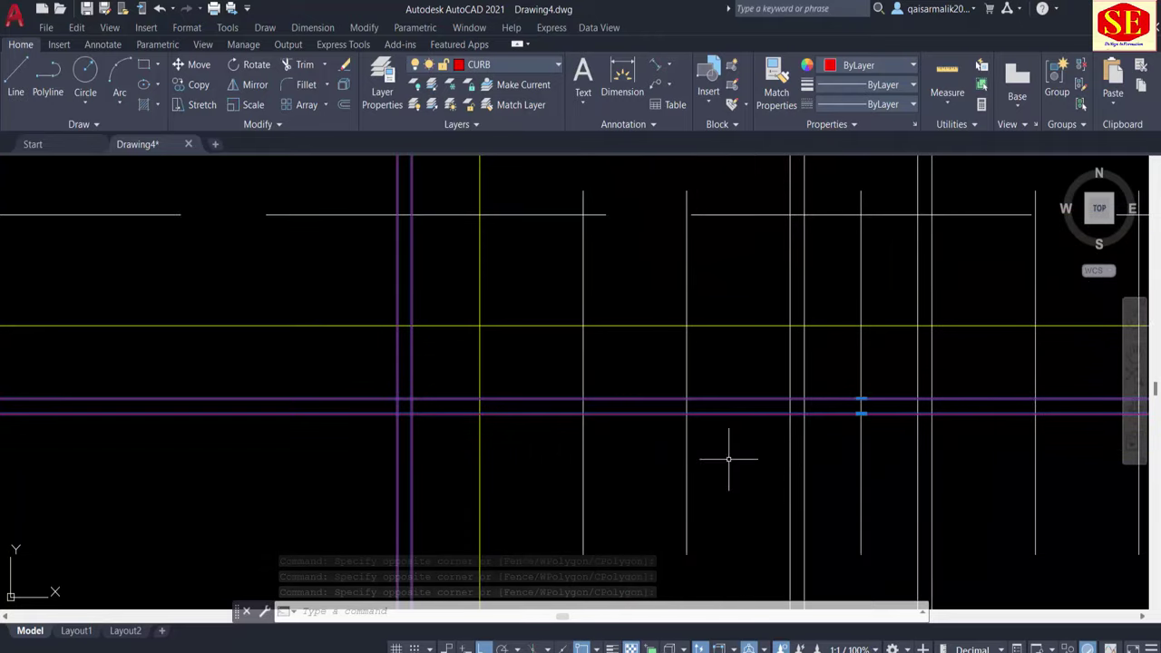
{"action": "key", "text": "Escape"}
{"action": "key", "text": "Escape"}
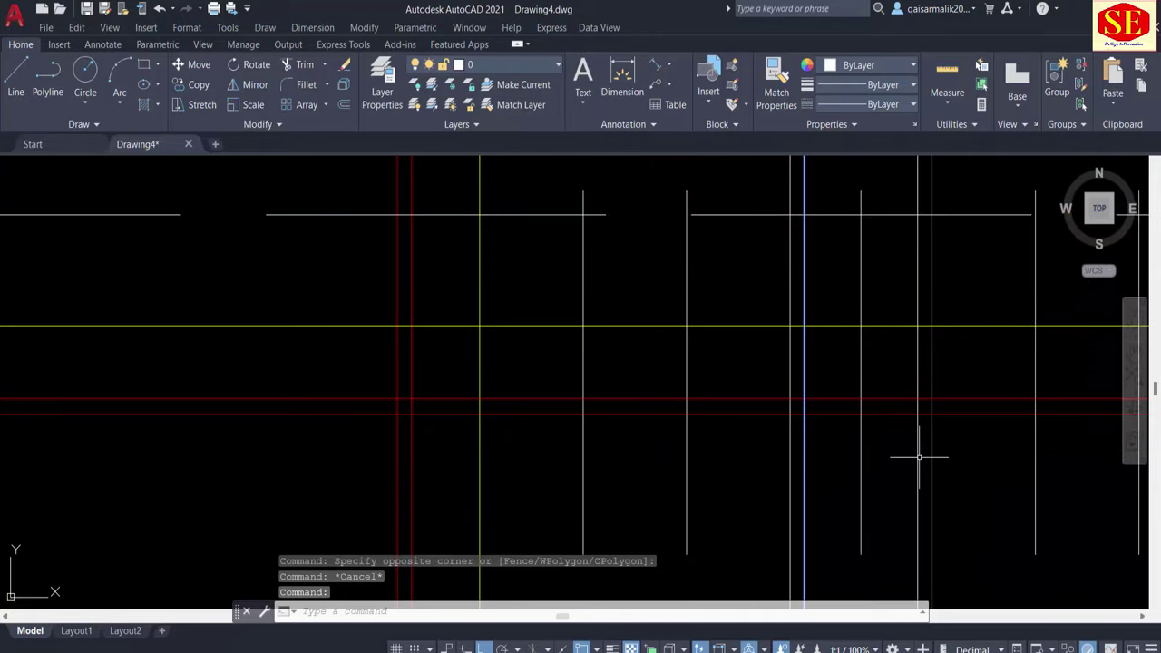
Step: Put the two median edge lines on the CURB layer
{"action": "scroll", "coordinate": [916, 463], "scroll_direction": "down", "scroll_amount": 4}
{"action": "scroll", "coordinate": [590, 401], "scroll_direction": "up", "scroll_amount": 5}
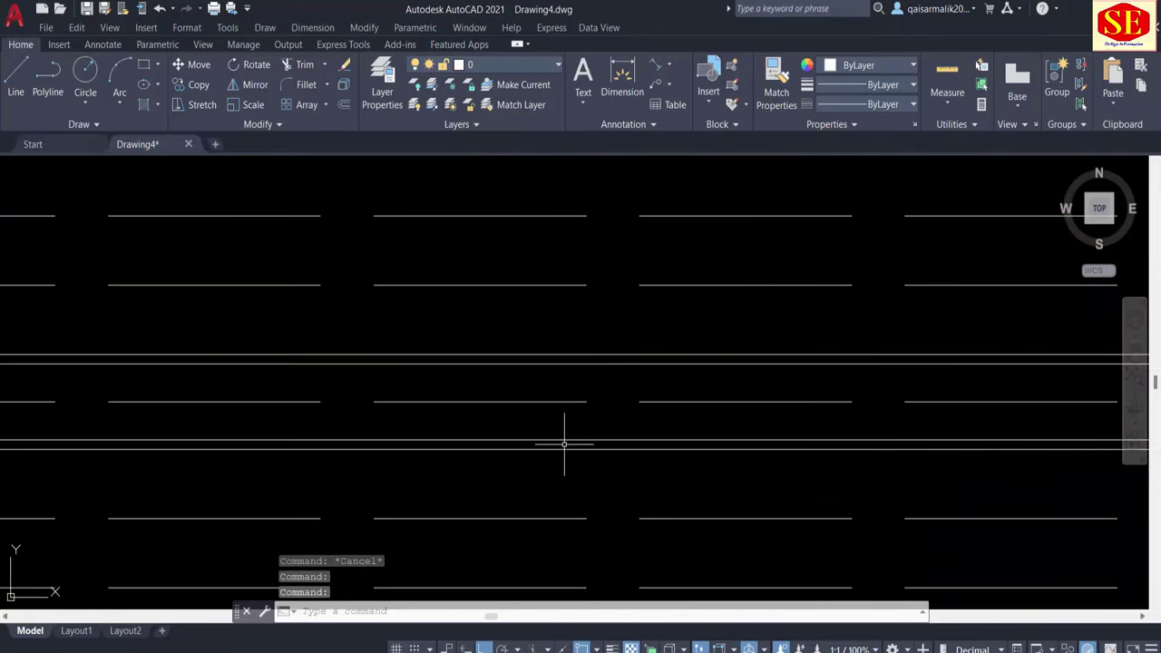
{"action": "left_click", "coordinate": [563, 440]}
{"action": "left_click", "coordinate": [547, 364]}
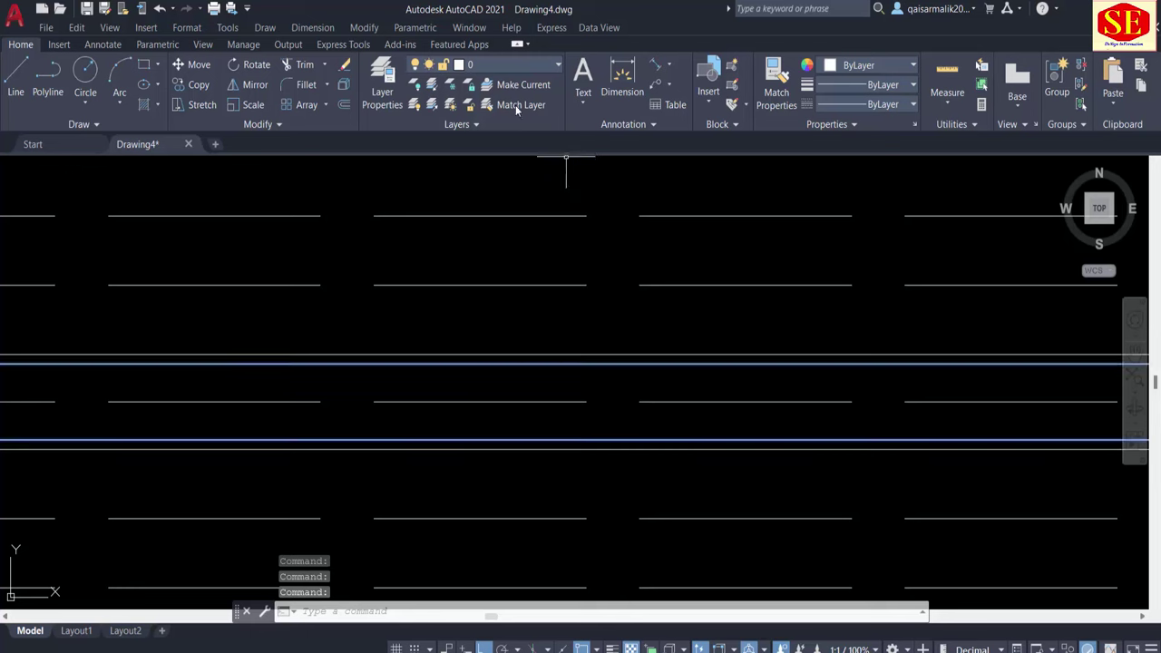
{"action": "left_click", "coordinate": [486, 65]}
{"action": "left_click", "coordinate": [486, 123]}
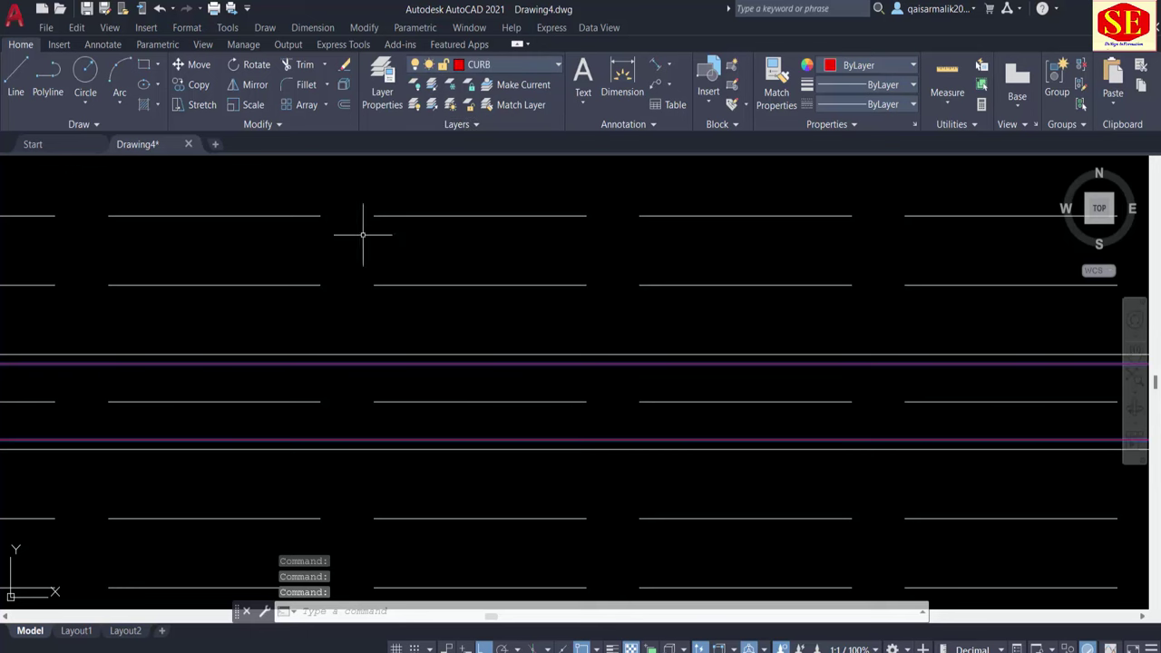
{"action": "key", "text": "Escape"}
Step: Put the lines beside the median kerbs on both roads onto YALLOW LANE
{"action": "left_click", "coordinate": [606, 353]}
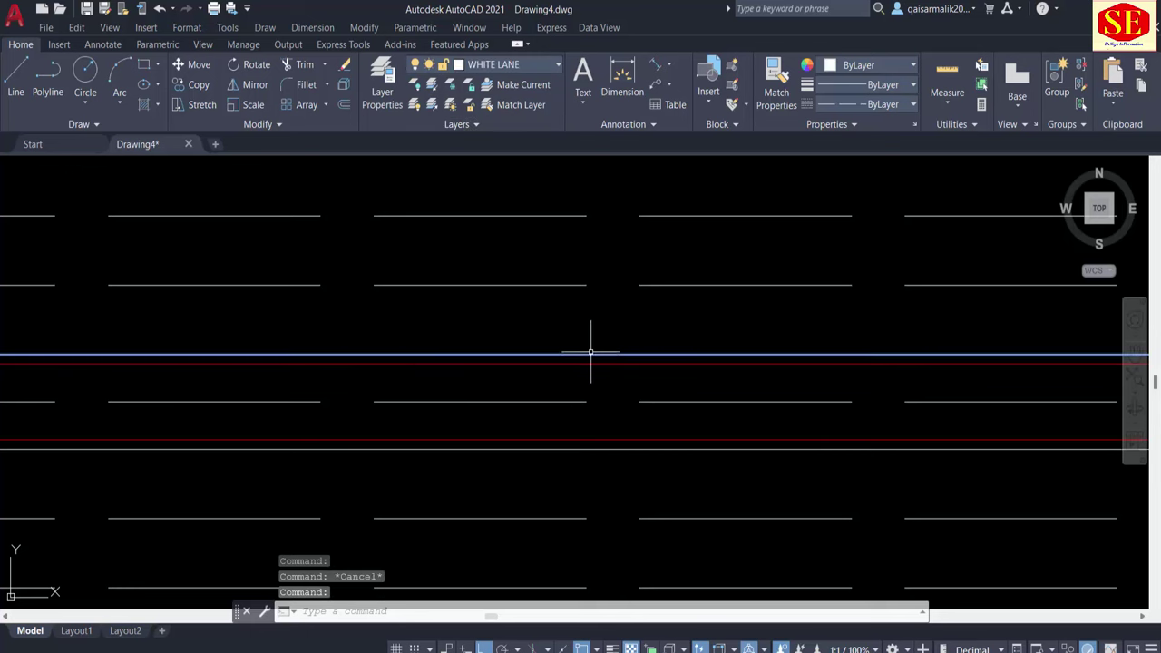
{"action": "left_click", "coordinate": [575, 448]}
{"action": "scroll", "coordinate": [394, 415], "scroll_direction": "down", "scroll_amount": 5}
{"action": "scroll", "coordinate": [733, 440], "scroll_direction": "up", "scroll_amount": 3}
{"action": "scroll", "coordinate": [669, 461], "scroll_direction": "up", "scroll_amount": 2}
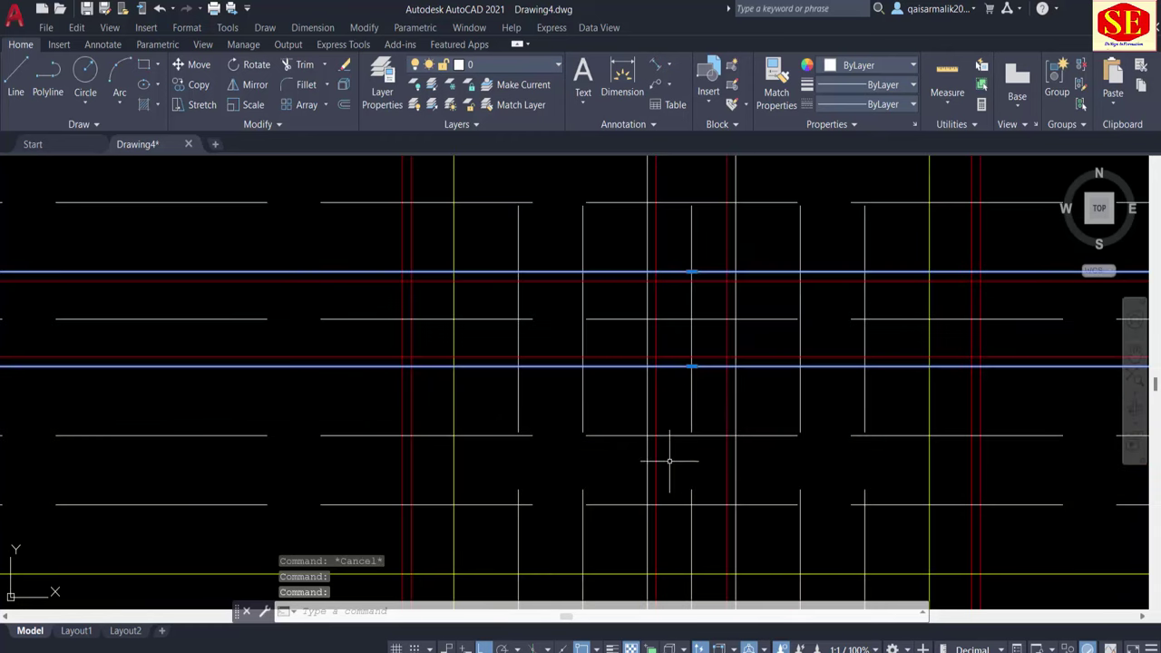
{"action": "left_click", "coordinate": [647, 464]}
{"action": "left_click", "coordinate": [734, 461]}
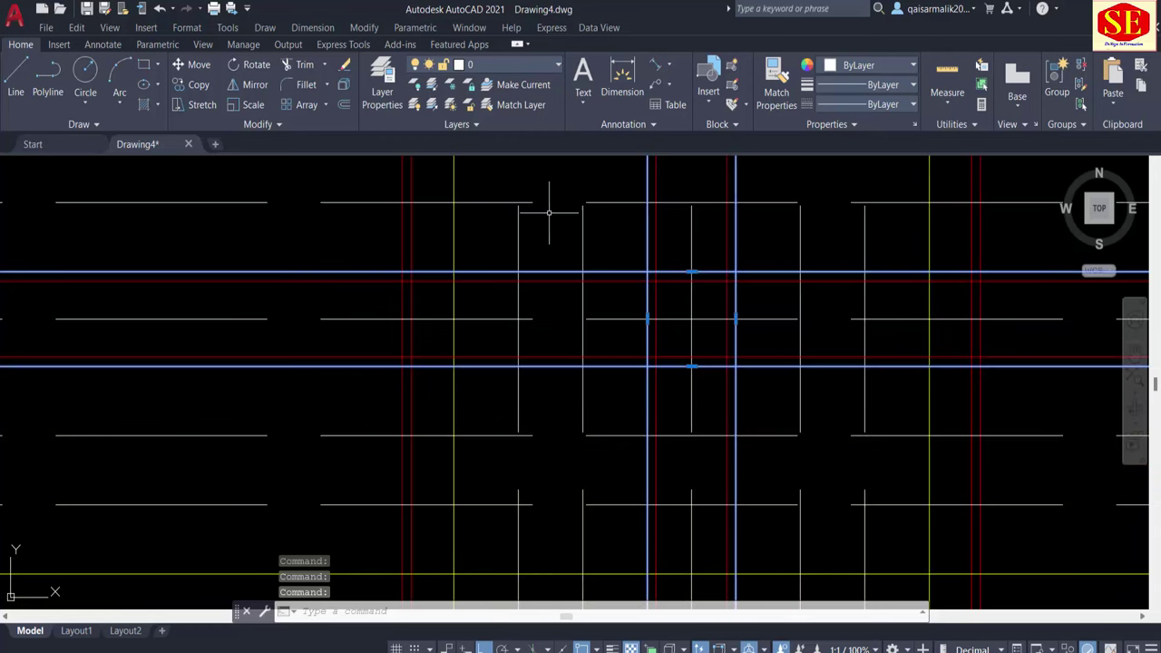
{"action": "left_click", "coordinate": [497, 69]}
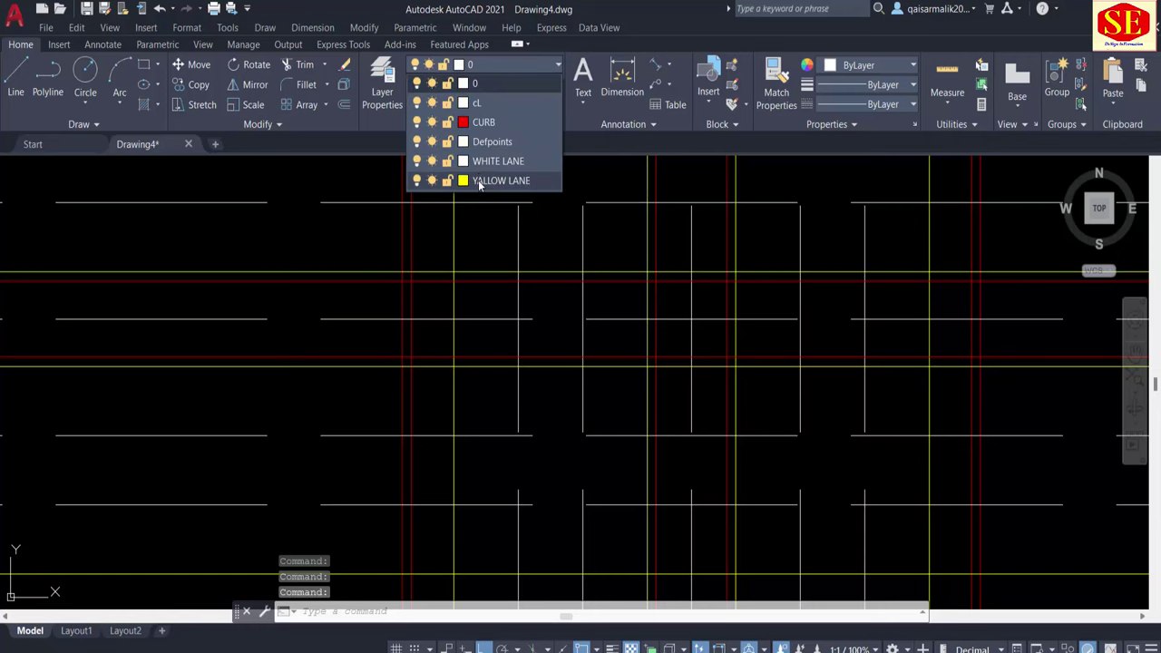
{"action": "left_click", "coordinate": [482, 180]}
{"action": "scroll", "coordinate": [707, 291], "scroll_direction": "down", "scroll_amount": 3}
Step: Offset the upper and lower horizontal red kerb lines inward by 0.5
{"action": "scroll", "coordinate": [376, 332], "scroll_direction": "up", "scroll_amount": 3}
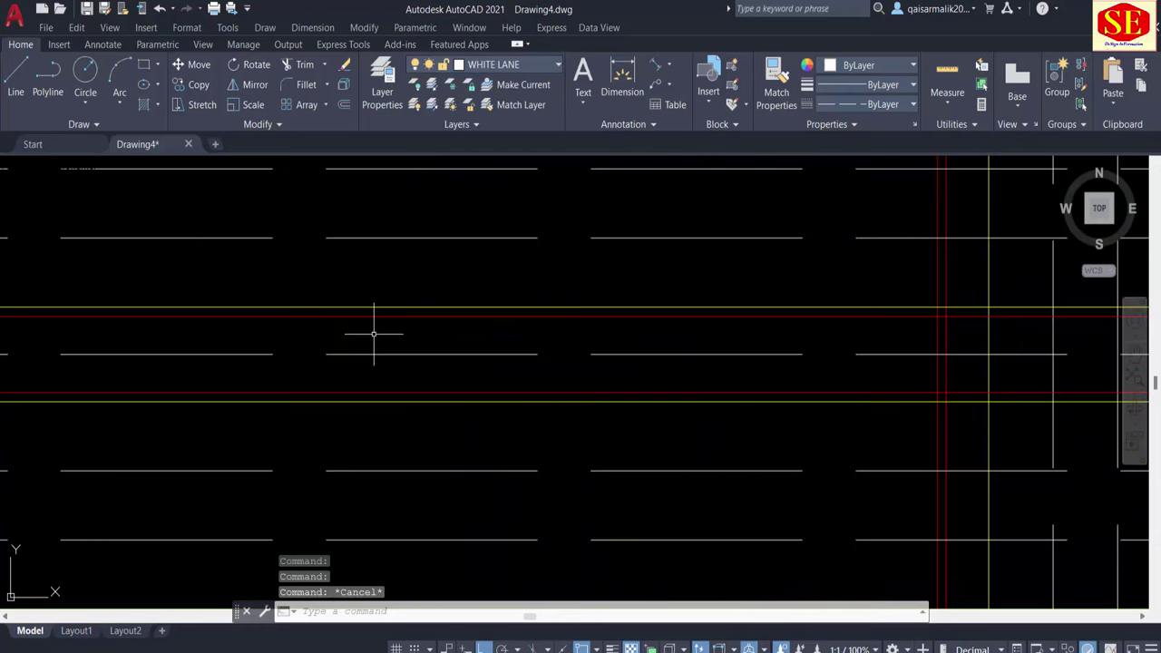
{"action": "key", "text": "Escape"}
{"action": "type", "text": "o"}
{"action": "key", "text": "Return"}
{"action": "type", "text": ".5"}
{"action": "key", "text": "Return"}
{"action": "scroll", "coordinate": [348, 313], "scroll_direction": "up", "scroll_amount": 2}
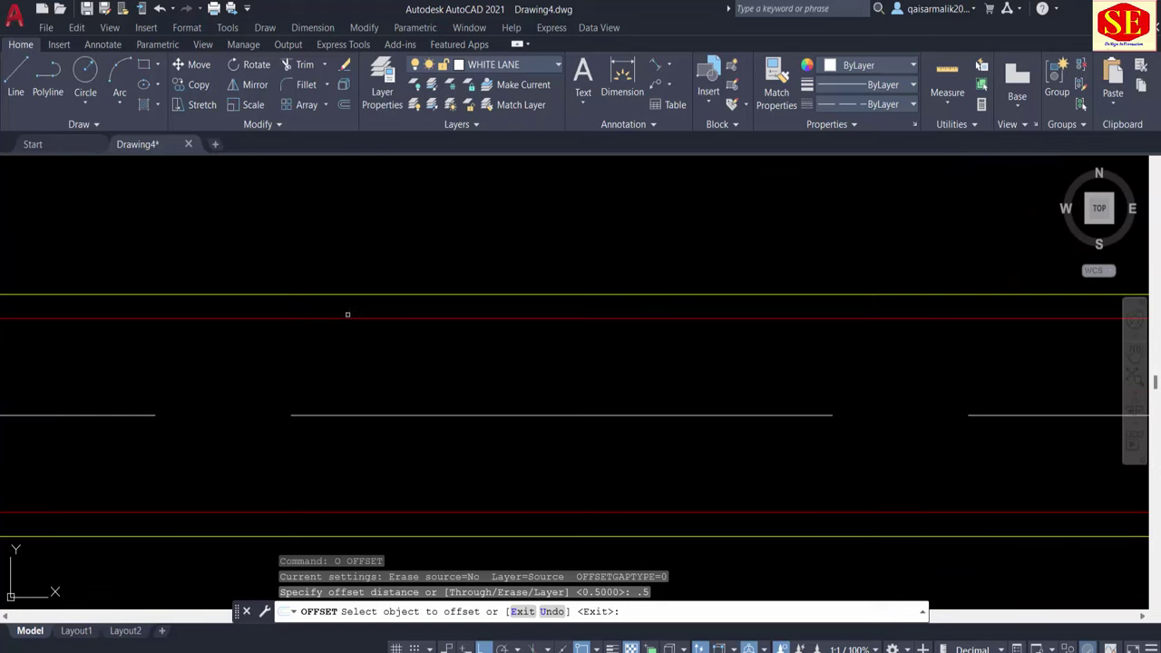
{"action": "left_click", "coordinate": [334, 318]}
{"action": "left_click", "coordinate": [334, 361]}
{"action": "left_click", "coordinate": [323, 514]}
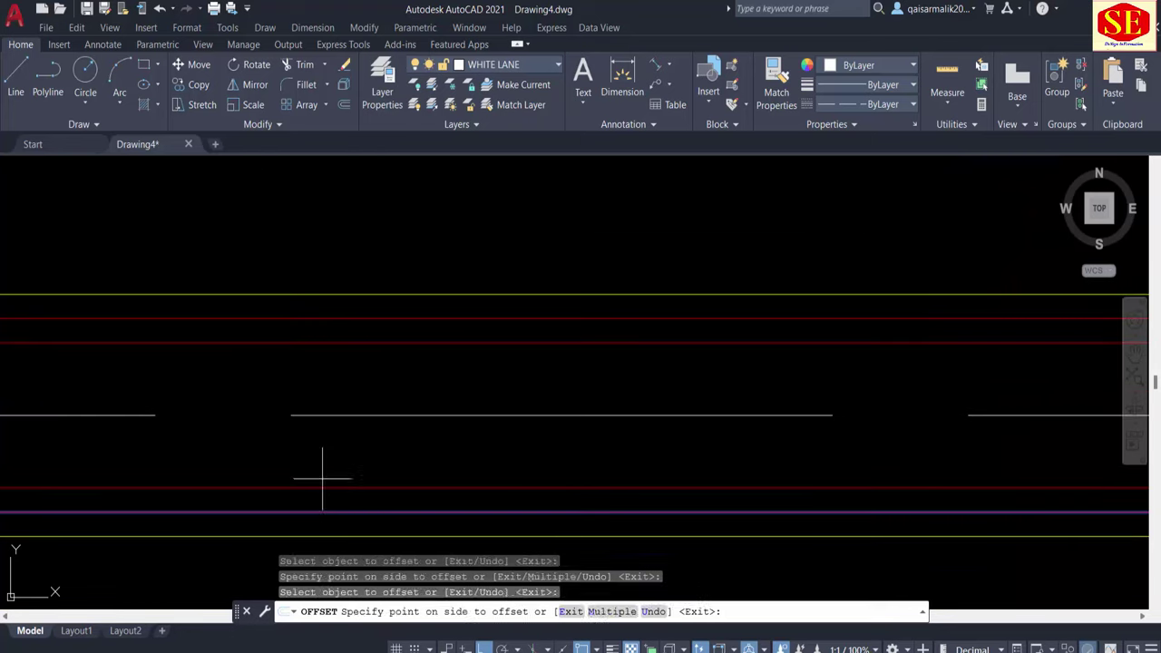
{"action": "left_click", "coordinate": [318, 474]}
Step: Offset both vertical red kerb lines by 0.5 alongside them
{"action": "scroll", "coordinate": [318, 474], "scroll_direction": "down", "scroll_amount": 3}
{"action": "scroll", "coordinate": [381, 445], "scroll_direction": "up", "scroll_amount": 2}
{"action": "scroll", "coordinate": [341, 442], "scroll_direction": "up", "scroll_amount": 1}
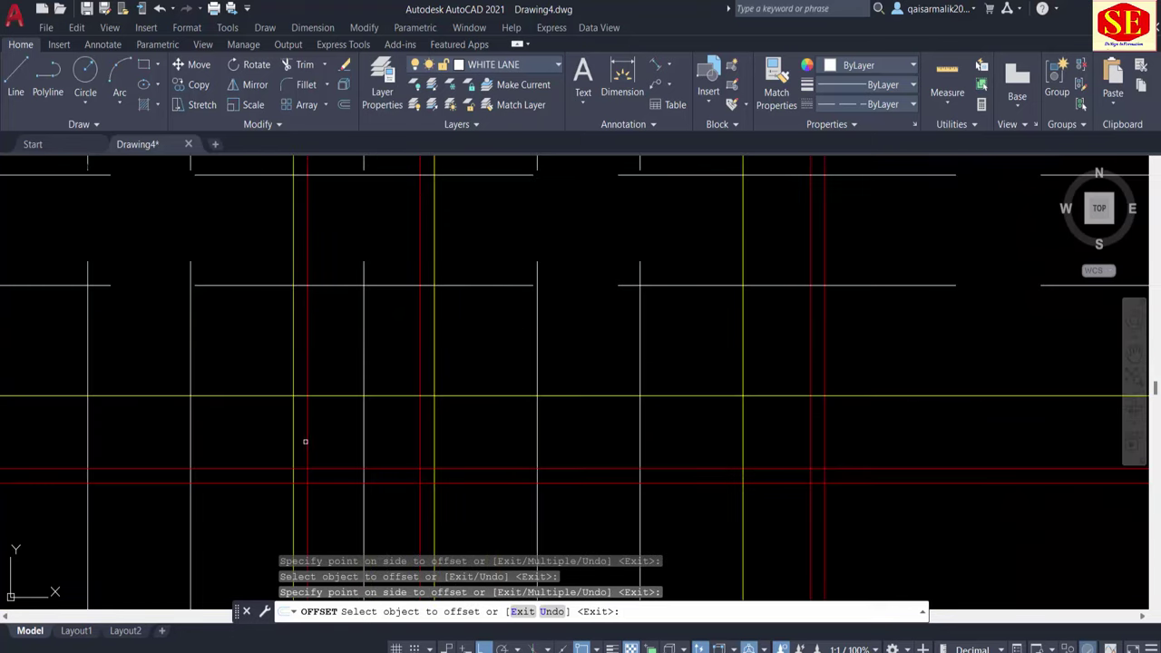
{"action": "left_click", "coordinate": [305, 442]}
{"action": "left_click", "coordinate": [323, 454]}
{"action": "left_click", "coordinate": [419, 431]}
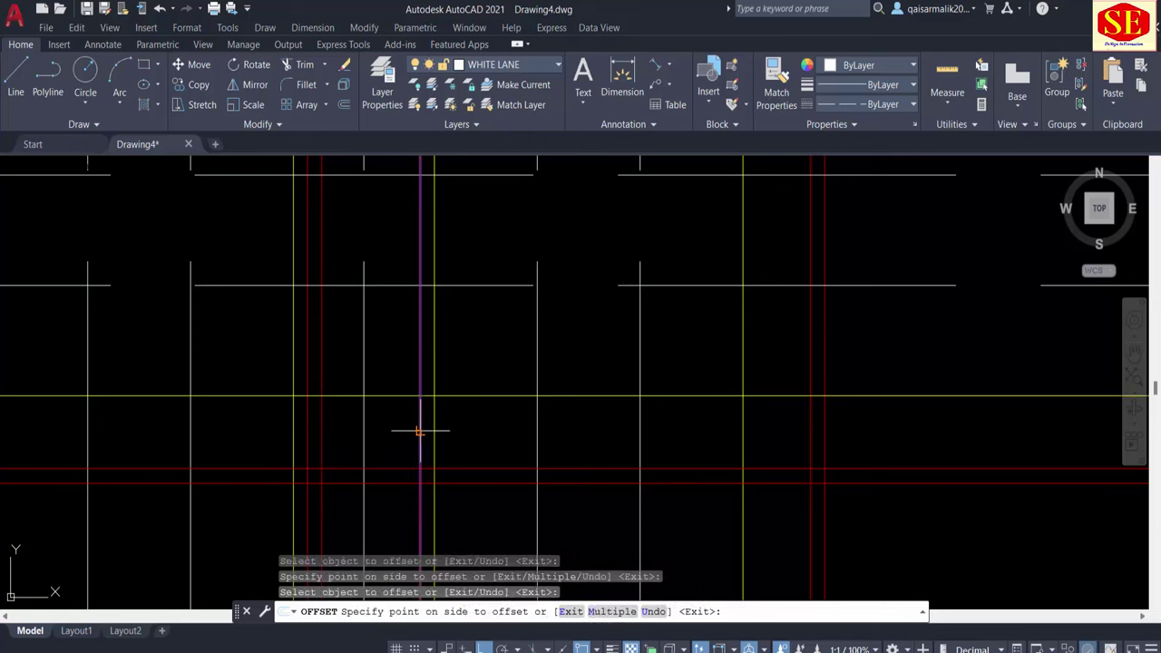
{"action": "left_click", "coordinate": [606, 439]}
{"action": "scroll", "coordinate": [606, 439], "scroll_direction": "down", "scroll_amount": 3}
{"action": "key", "text": "Escape"}
{"action": "scroll", "coordinate": [397, 340], "scroll_direction": "up", "scroll_amount": 1}
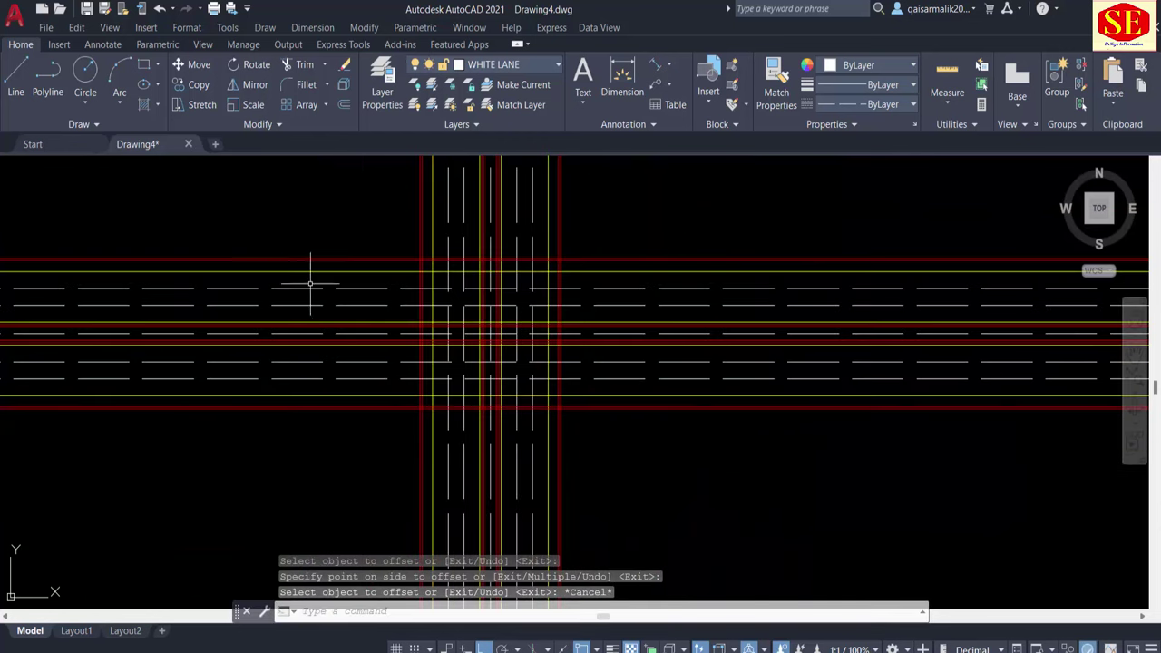
{"action": "scroll", "coordinate": [311, 280], "scroll_direction": "up", "scroll_amount": 1}
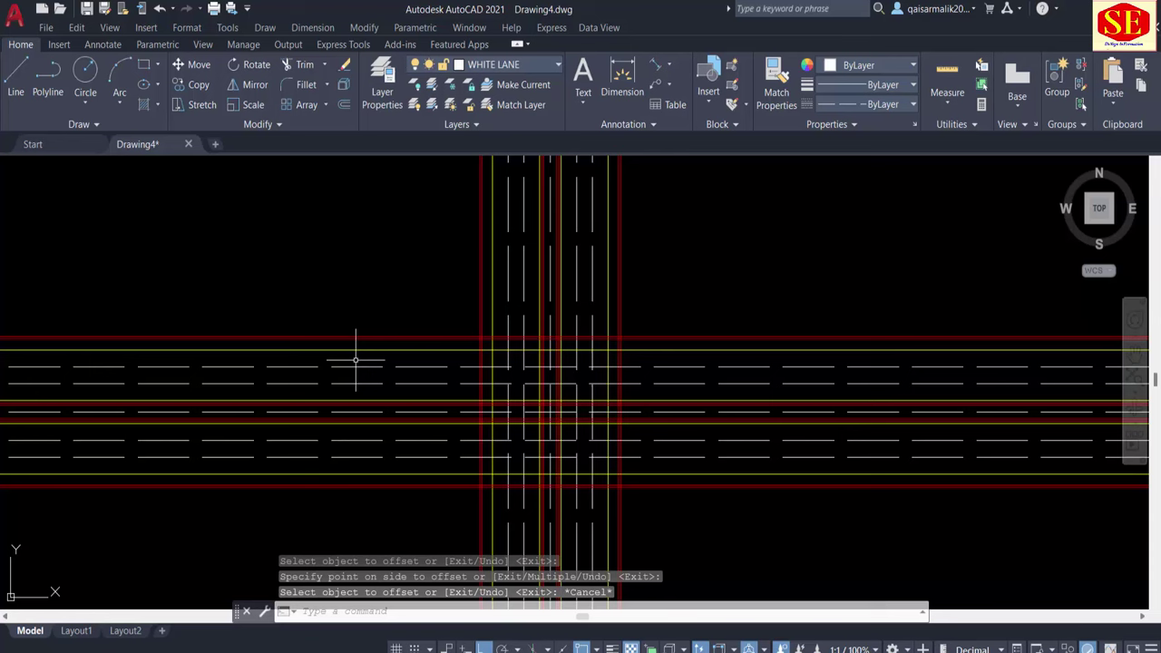
{"action": "key", "text": "Escape"}
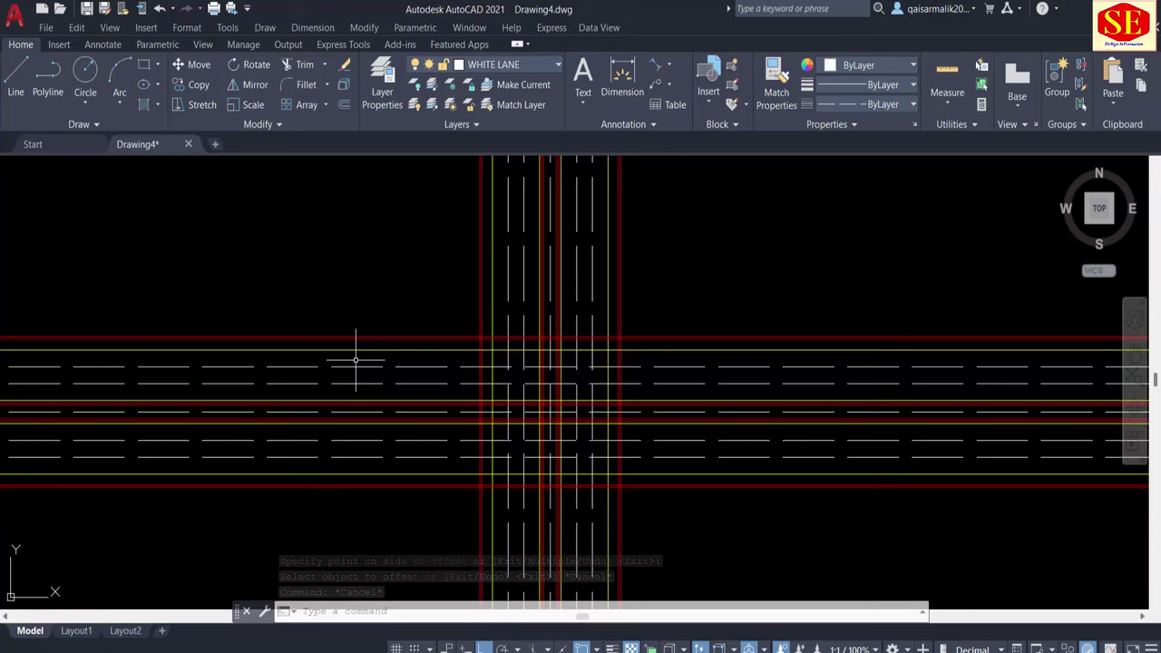
Step: Trim the line pieces crossing the junction and the red and yellow ends at the right corner
{"action": "type", "text": "F"}
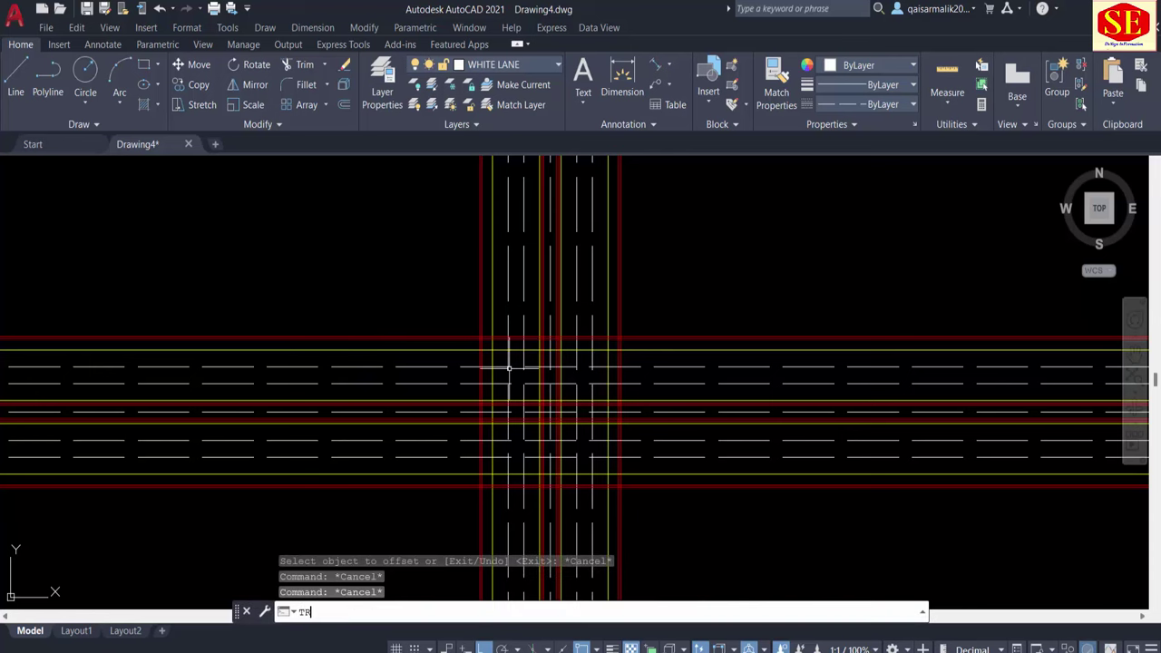
{"action": "key", "text": "Return"}
{"action": "scroll", "coordinate": [481, 332], "scroll_direction": "up", "scroll_amount": 5}
{"action": "mouse_move", "coordinate": [480, 331]}
{"action": "left_mouse_down"}
{"action": "mouse_move", "coordinate": [480, 363]}
{"action": "mouse_move", "coordinate": [451, 364]}
{"action": "left_mouse_up"}
{"action": "left_click", "coordinate": [498, 364]}
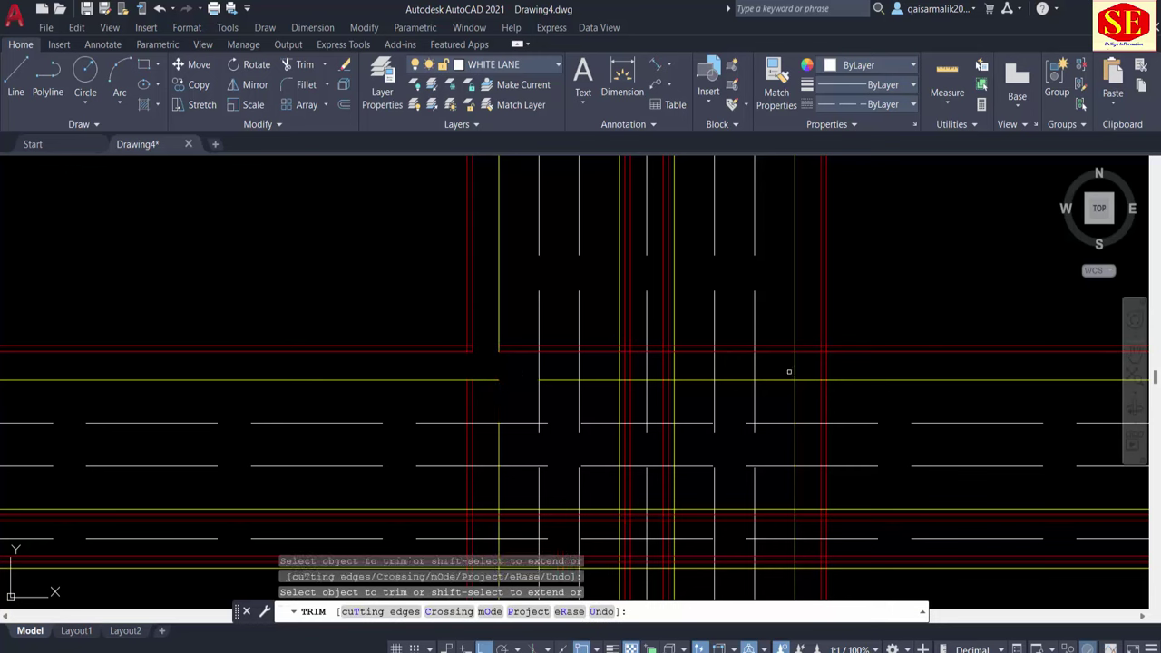
{"action": "left_click_drag", "start_coordinate": [802, 329], "coordinate": [820, 387]}
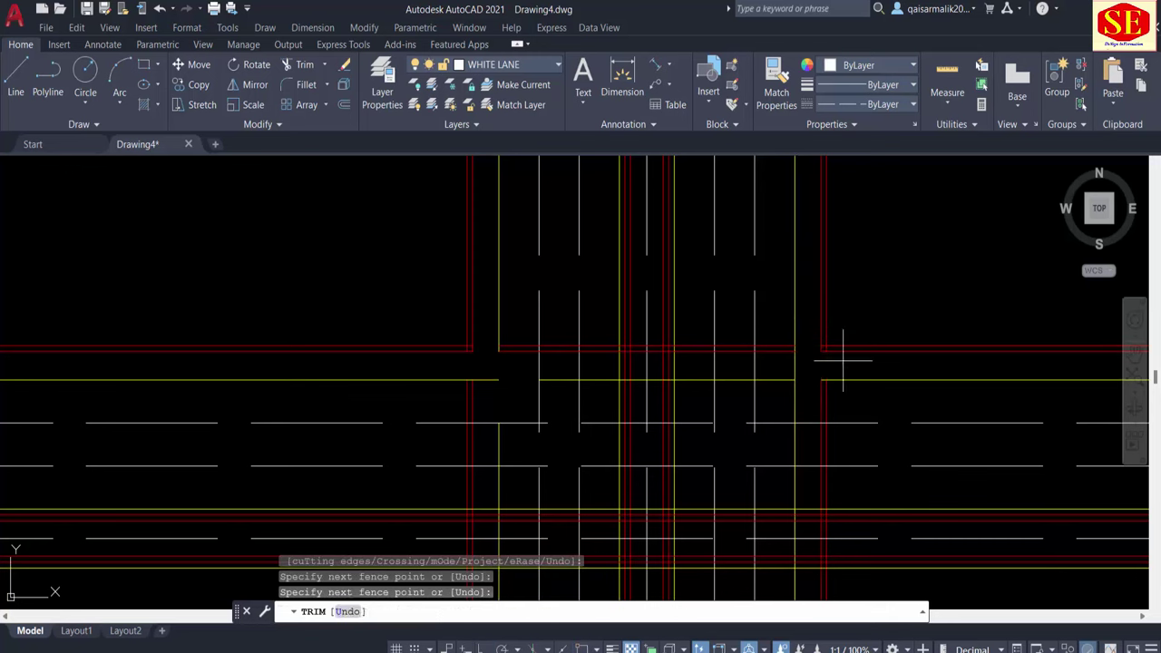
{"action": "left_click_drag", "start_coordinate": [833, 354], "coordinate": [820, 360]}
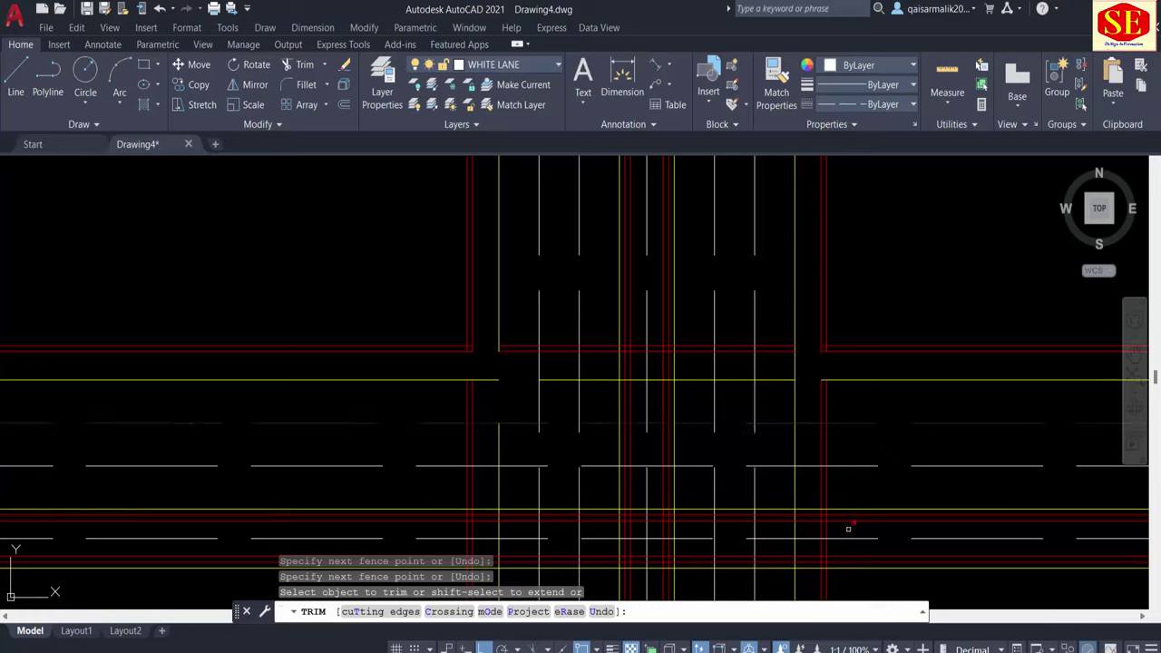
Step: Trim the horizontal lines between the kerbs and the line ends at the left corner
{"action": "scroll", "coordinate": [831, 402], "scroll_direction": "up", "scroll_amount": 2}
{"action": "scroll", "coordinate": [819, 402], "scroll_direction": "up", "scroll_amount": 1}
{"action": "scroll", "coordinate": [818, 436], "scroll_direction": "up", "scroll_amount": 1}
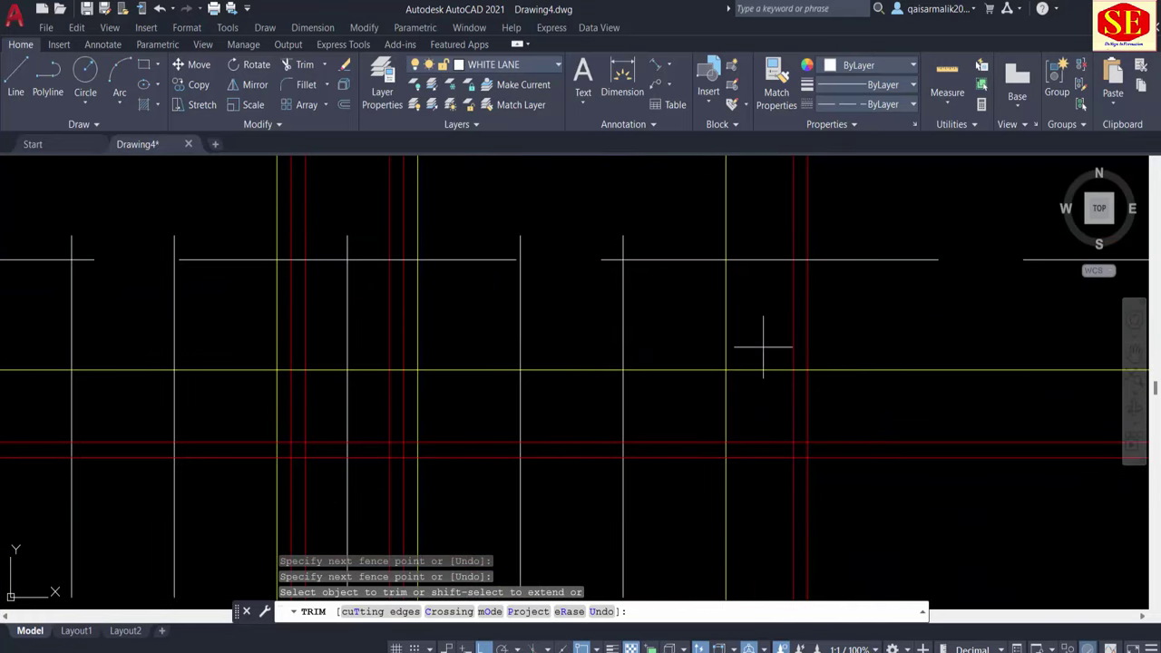
{"action": "left_click_drag", "start_coordinate": [763, 345], "coordinate": [771, 458]}
{"action": "mouse_move", "coordinate": [818, 421]}
{"action": "left_mouse_down"}
{"action": "mouse_move", "coordinate": [777, 410]}
{"action": "mouse_move", "coordinate": [798, 404]}
{"action": "left_mouse_up"}
{"action": "scroll", "coordinate": [798, 404], "scroll_direction": "down", "scroll_amount": 3}
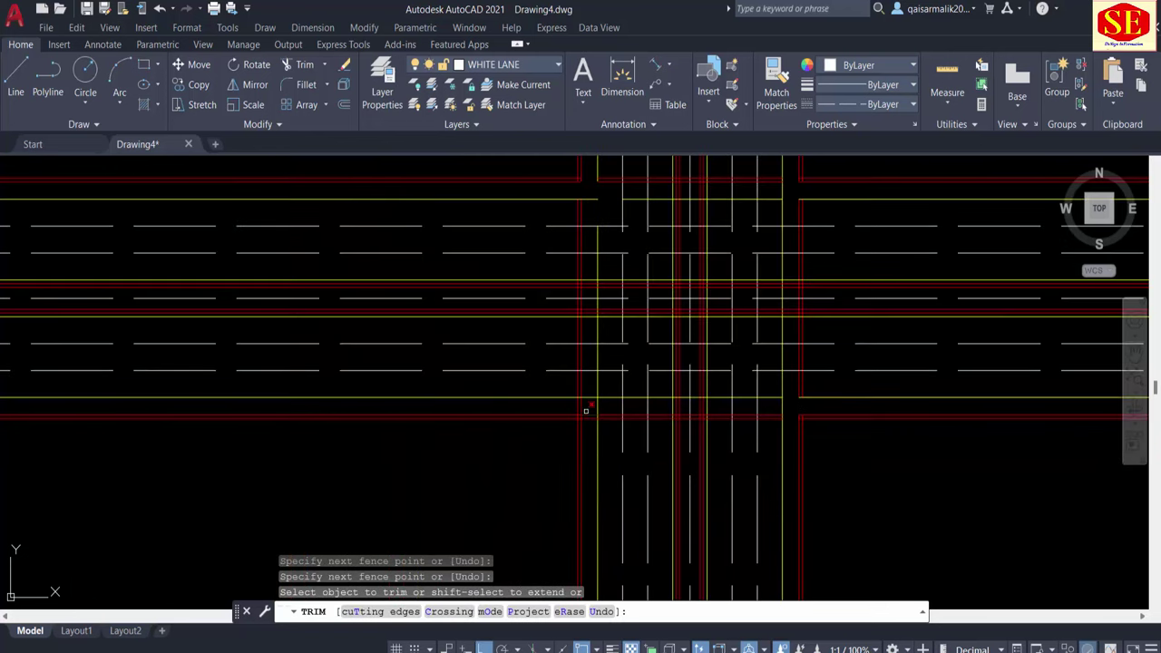
{"action": "scroll", "coordinate": [585, 410], "scroll_direction": "up", "scroll_amount": 3}
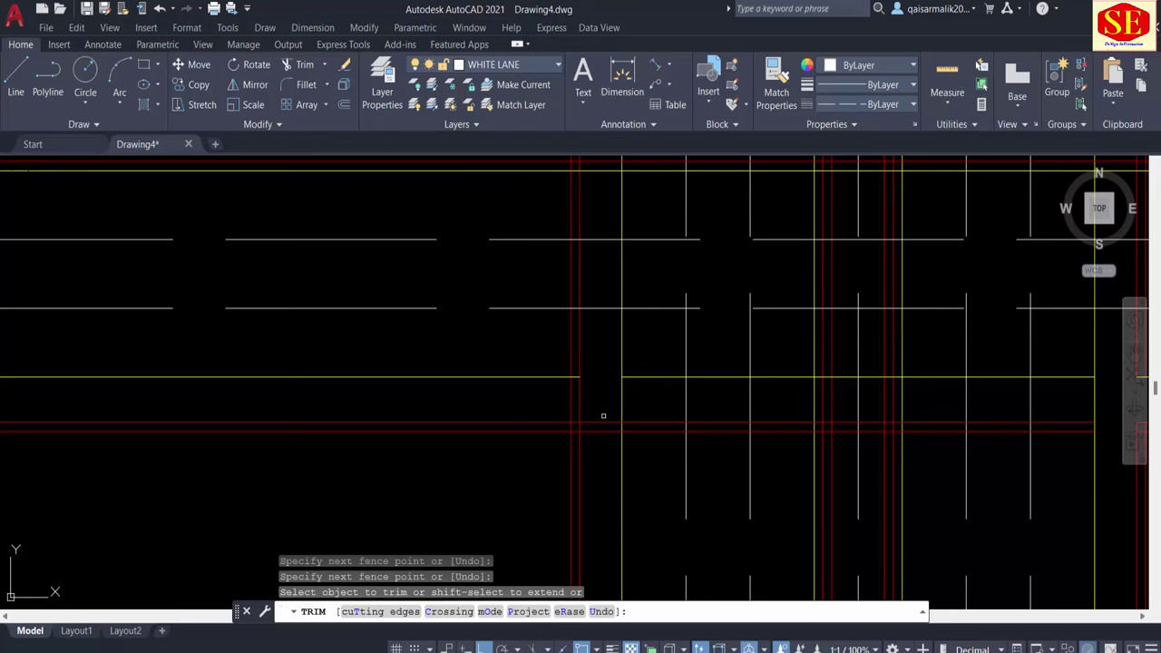
{"action": "mouse_move", "coordinate": [601, 445]}
{"action": "left_mouse_down"}
{"action": "mouse_move", "coordinate": [632, 389]}
{"action": "mouse_move", "coordinate": [596, 400]}
{"action": "left_mouse_up"}
{"action": "scroll", "coordinate": [595, 400], "scroll_direction": "down", "scroll_amount": 2}
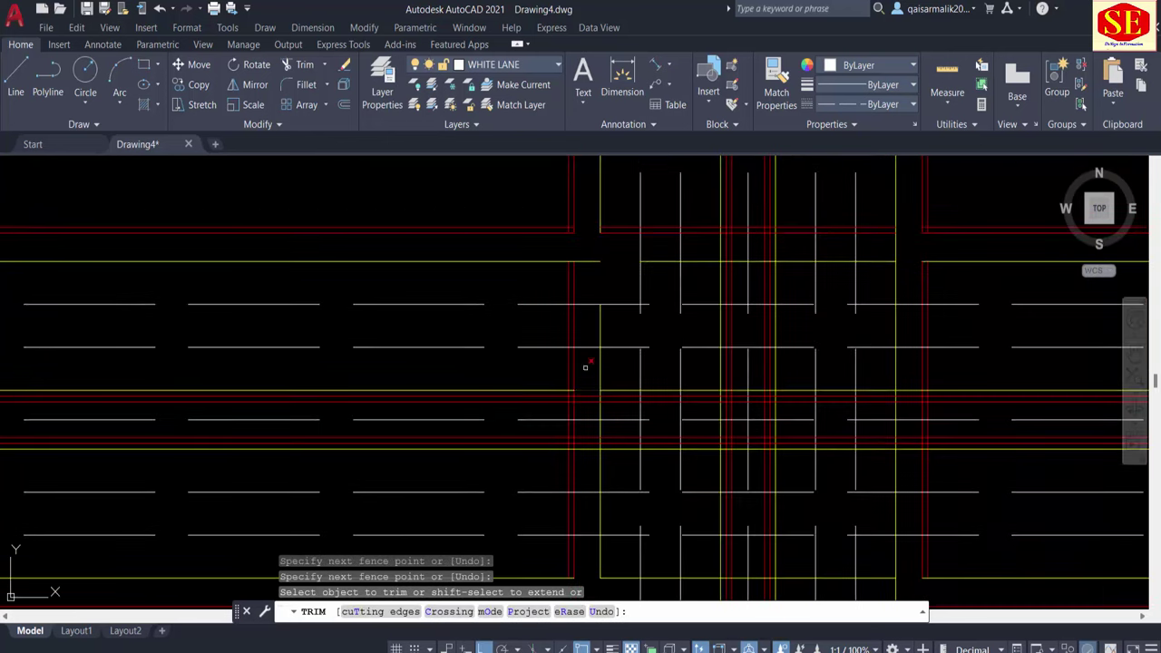
{"action": "key", "text": "Escape"}
{"action": "left_click", "coordinate": [569, 233]}
{"action": "key", "text": "Escape"}
{"action": "left_click", "coordinate": [647, 228]}
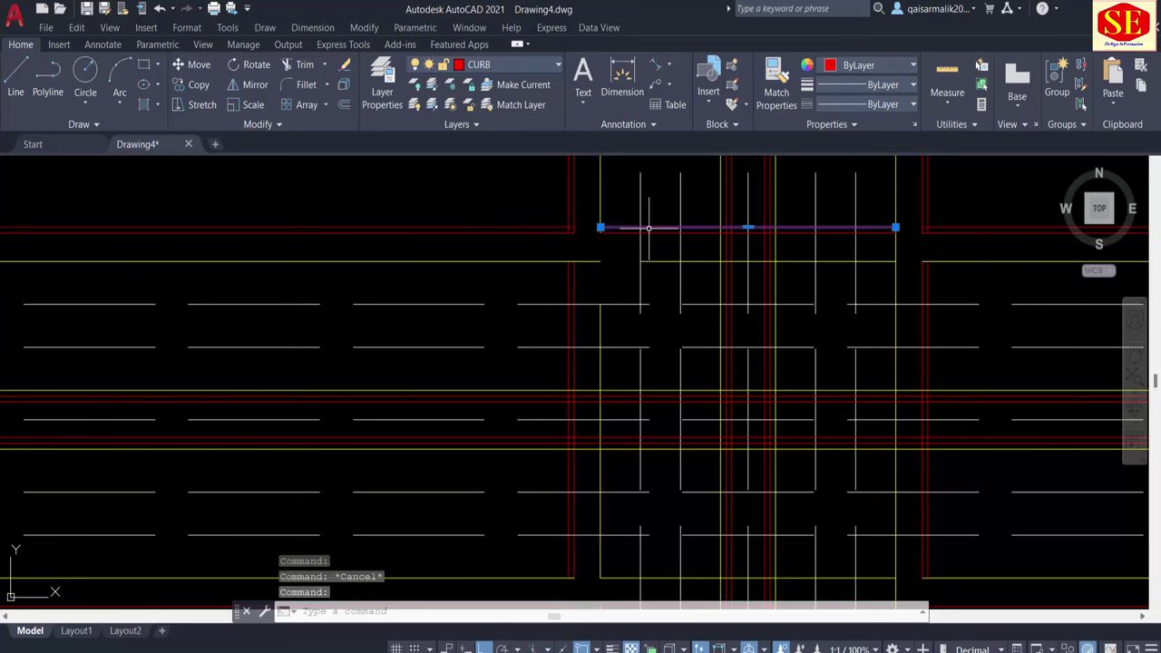
{"action": "key", "text": "Escape"}
{"action": "mouse_move", "coordinate": [894, 461]}
{"action": "middle_mouse_down"}
{"action": "mouse_move", "coordinate": [767, 414]}
{"action": "mouse_move", "coordinate": [615, 518]}
{"action": "middle_mouse_up"}
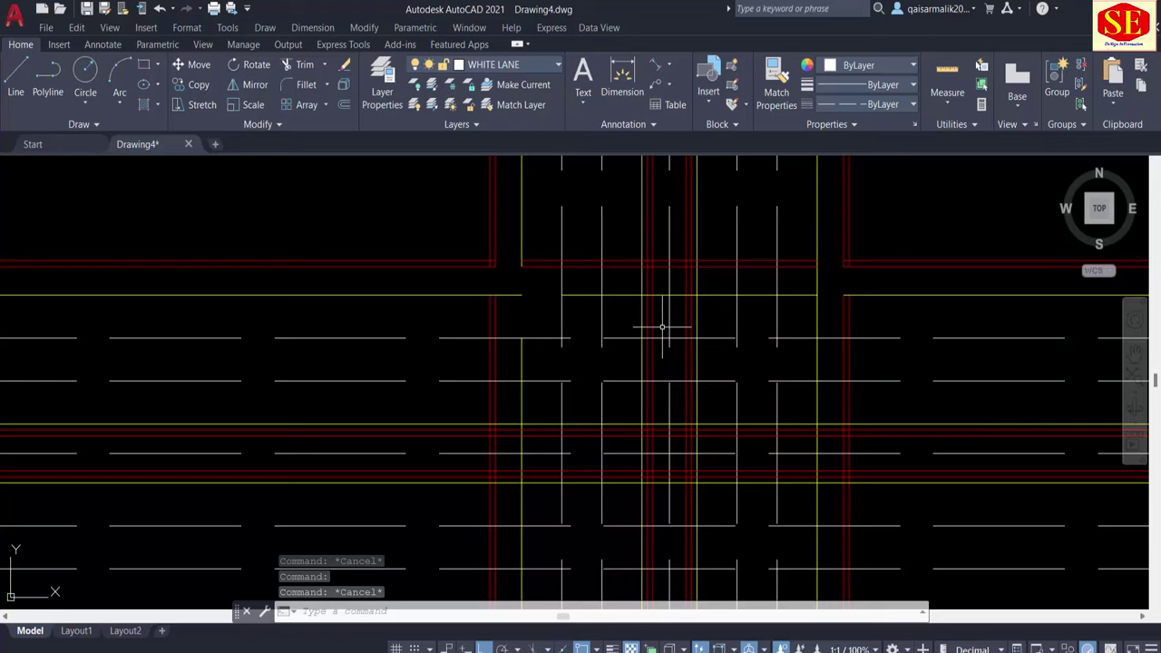
{"action": "scroll", "coordinate": [662, 328], "scroll_direction": "down", "scroll_amount": 5}
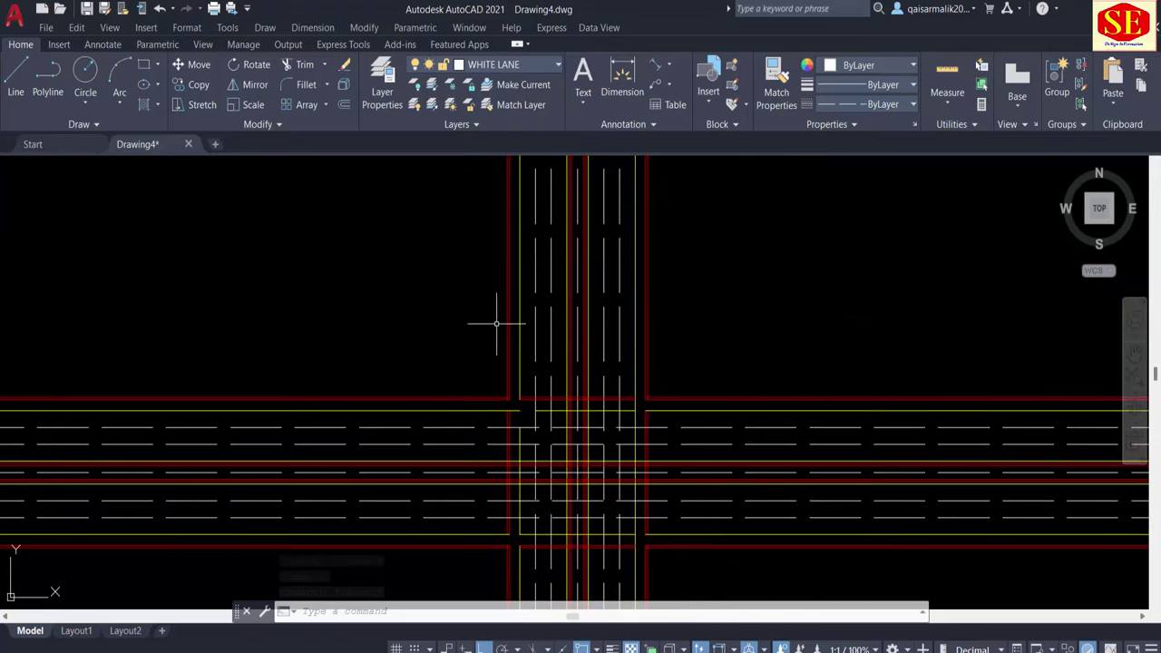
{"action": "middle_click_drag", "start_coordinate": [783, 332], "coordinate": [766, 263]}
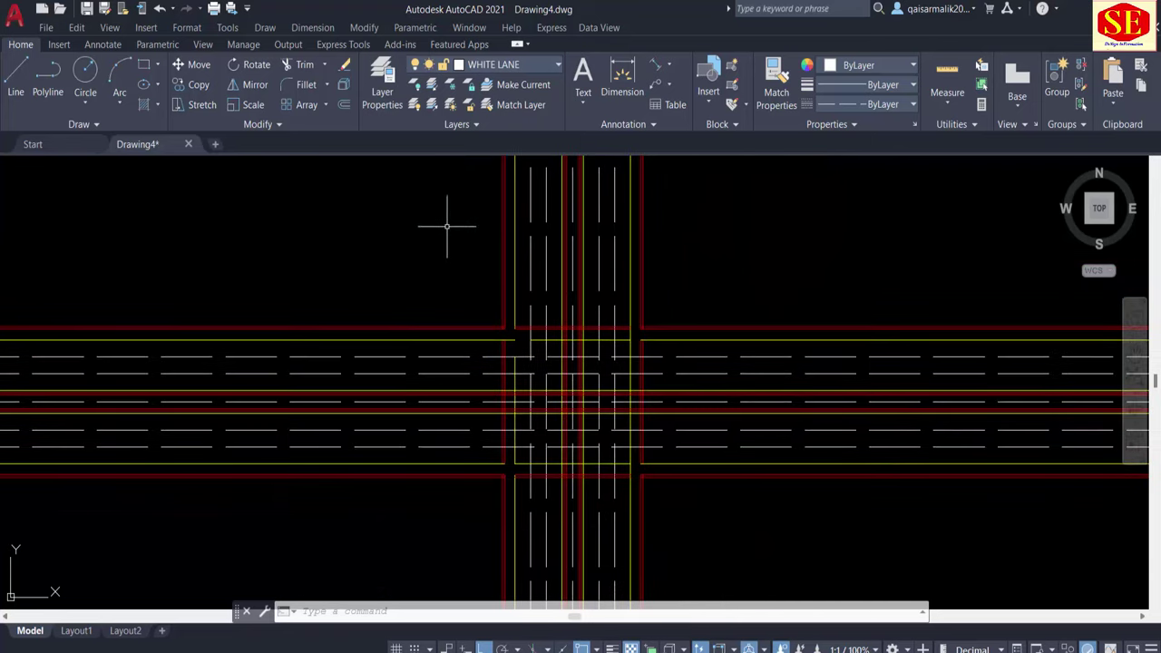
{"action": "middle_click_drag", "start_coordinate": [694, 275], "coordinate": [659, 389]}
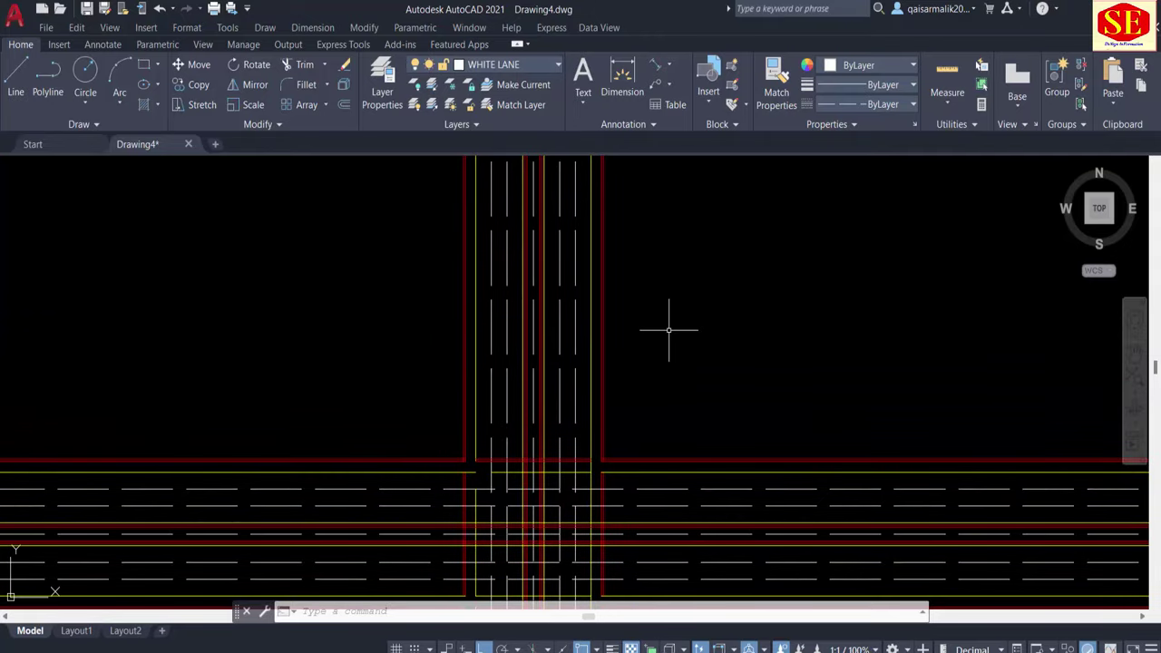
{"action": "scroll", "coordinate": [668, 330], "scroll_direction": "down", "scroll_amount": 4}
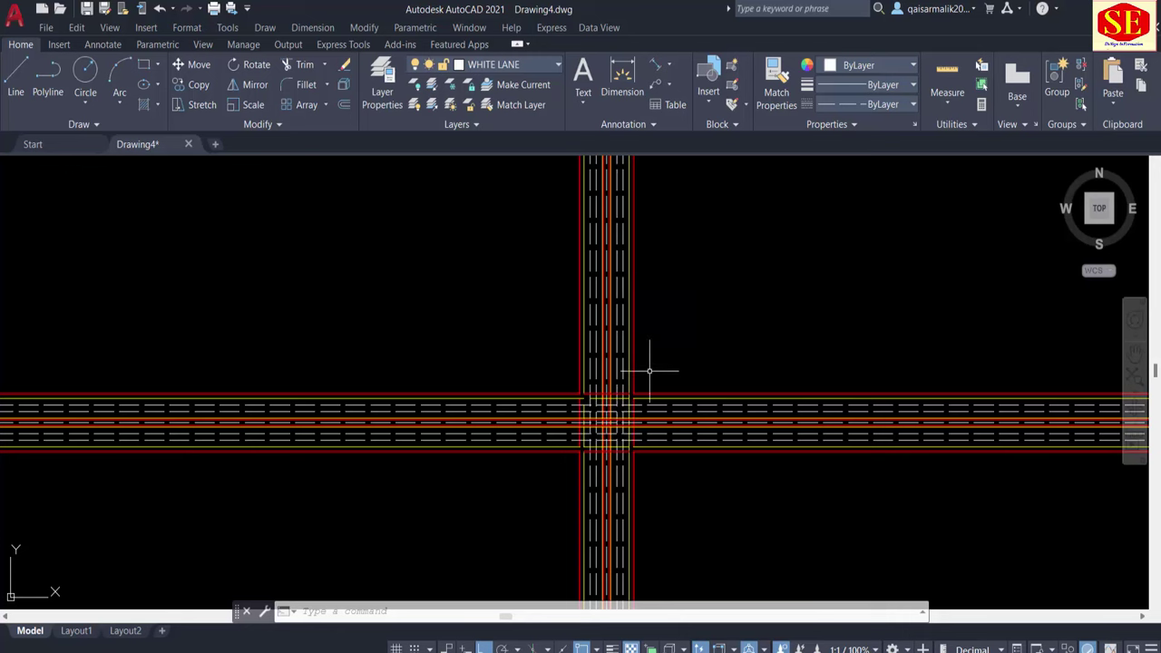
{"action": "scroll", "coordinate": [643, 388], "scroll_direction": "up", "scroll_amount": 3}
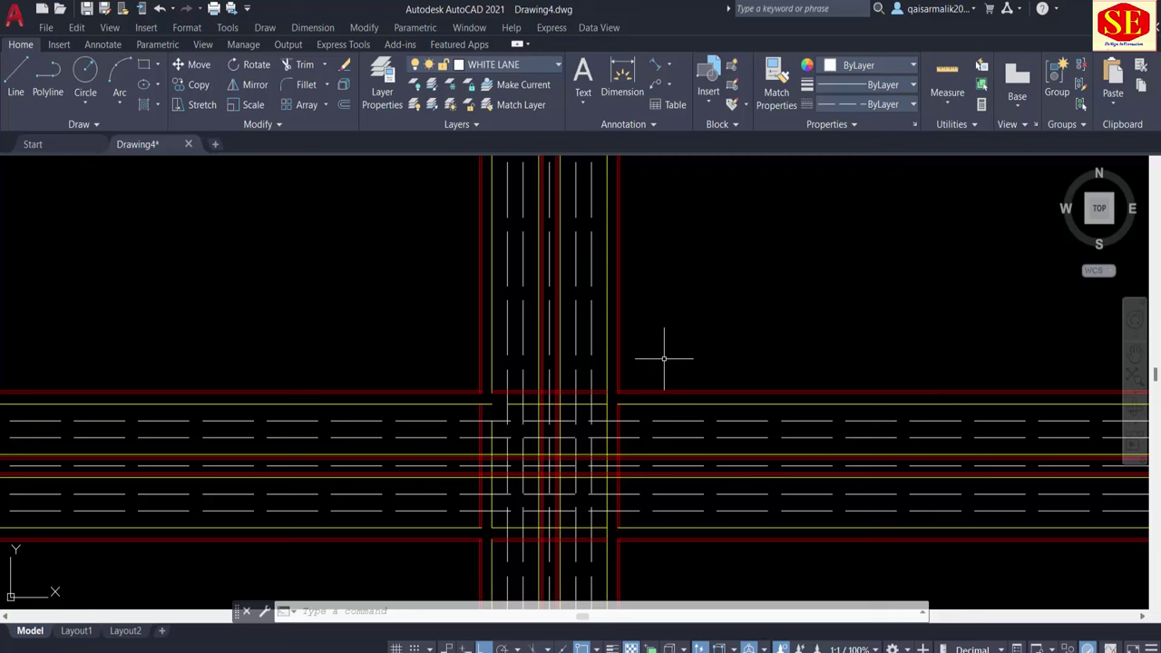
{"action": "type", "text": "F"}
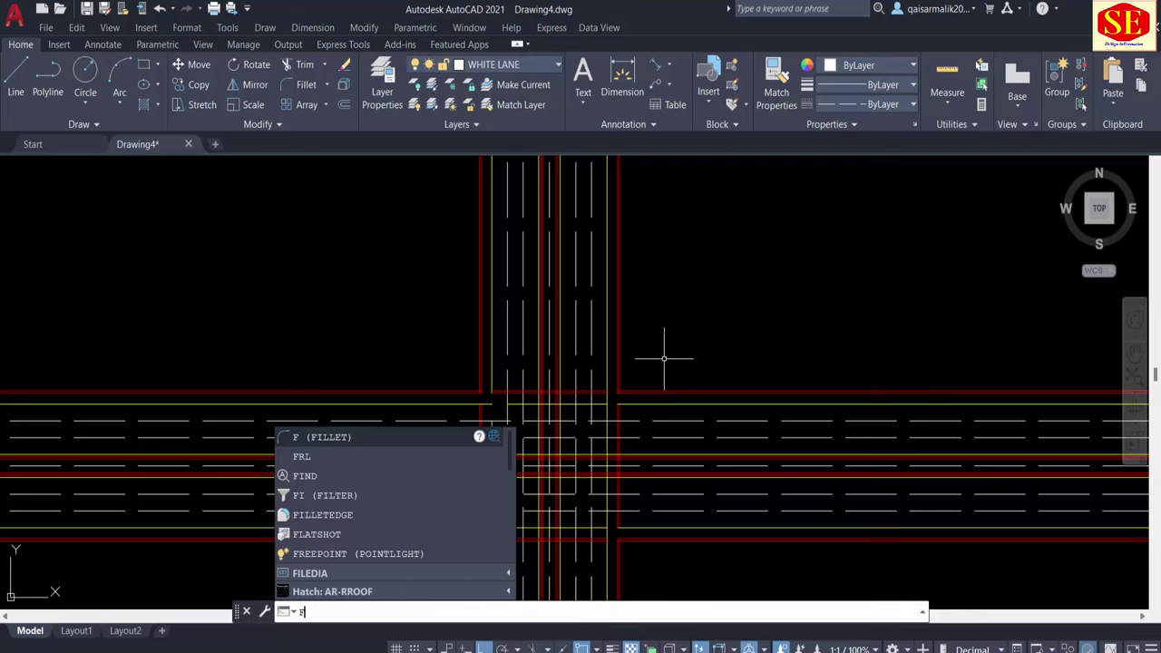
Step: Fillet the upper-right corner's horizontal and vertical yellow lane lines with radius 25
{"action": "key", "text": "Return"}
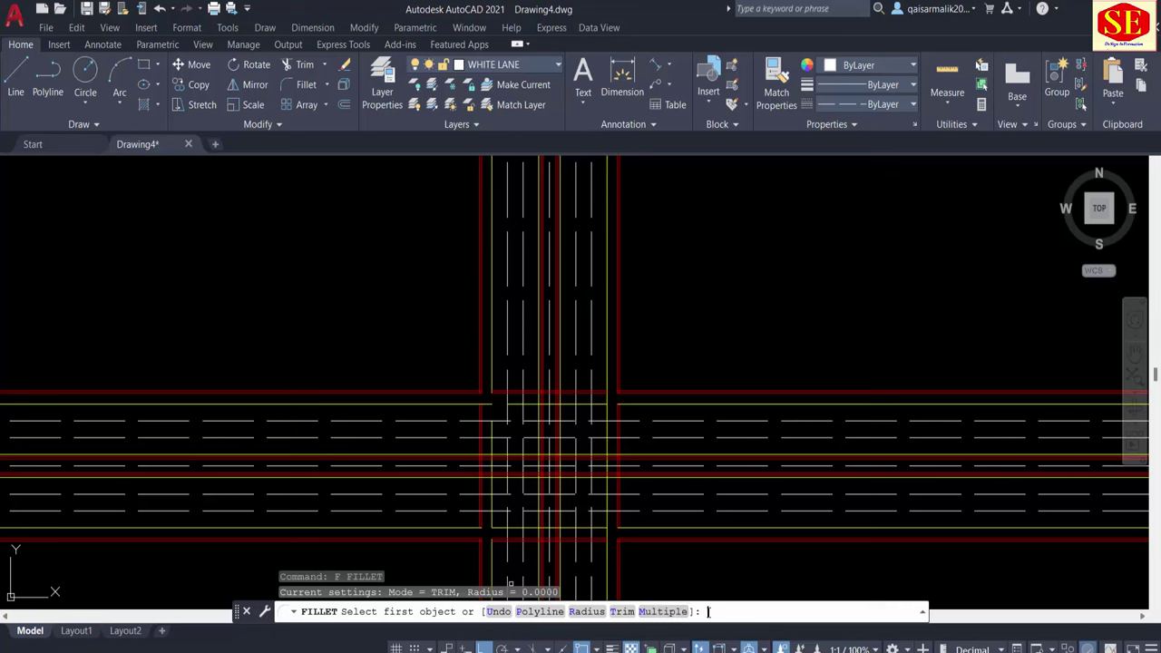
{"action": "type", "text": "R"}
{"action": "key", "text": "Return"}
{"action": "type", "text": "25"}
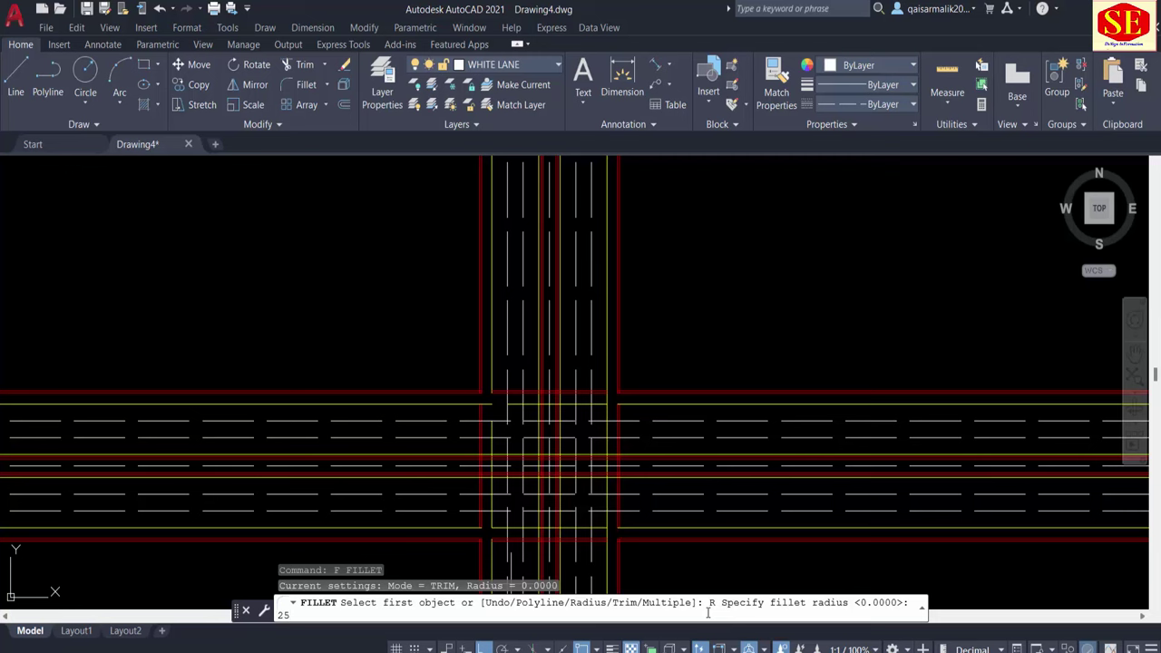
{"action": "key", "text": "Return"}
{"action": "scroll", "coordinate": [613, 374], "scroll_direction": "up", "scroll_amount": 2}
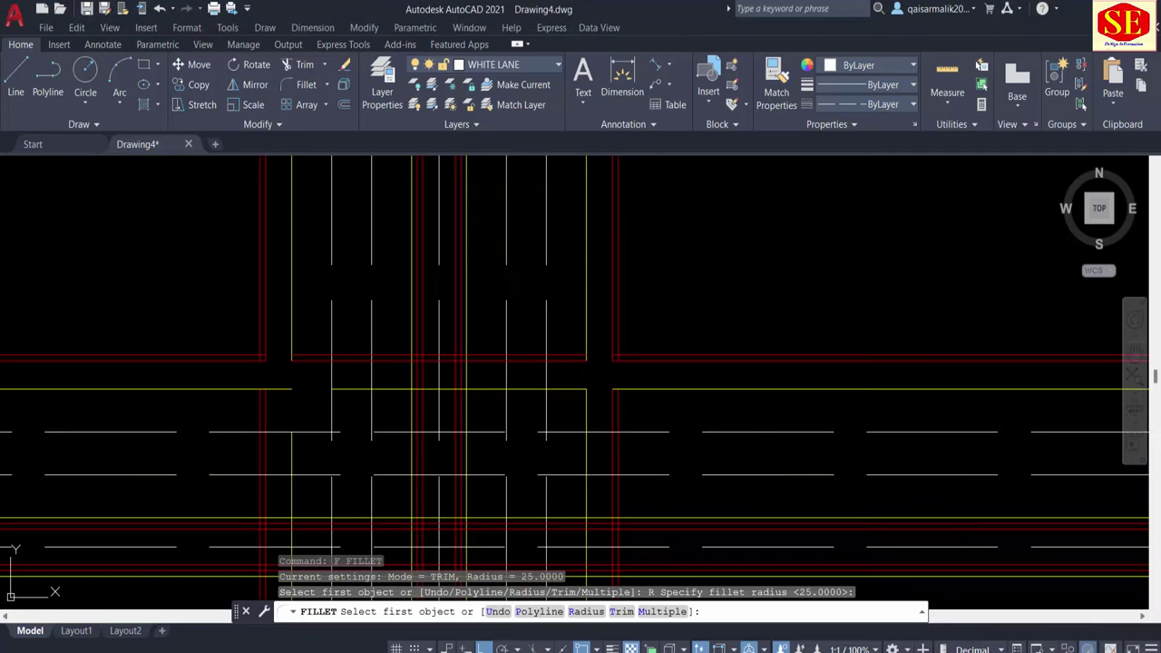
{"action": "left_click", "coordinate": [621, 390]}
{"action": "left_click", "coordinate": [585, 317]}
{"action": "key", "text": "Escape"}
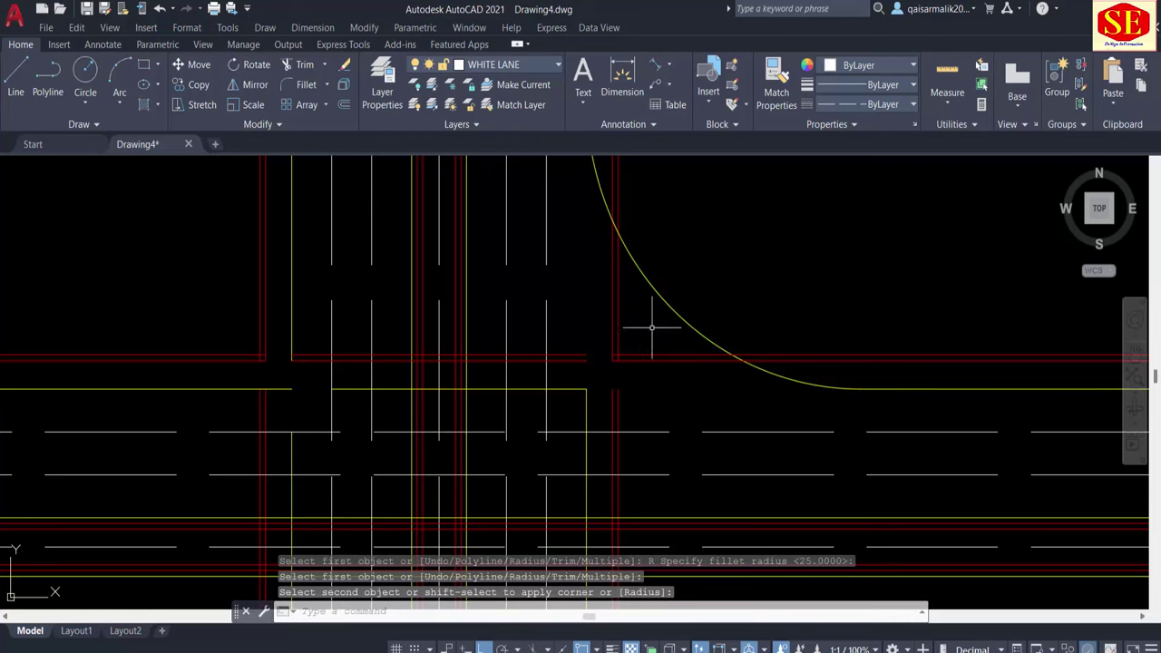
{"action": "scroll", "coordinate": [664, 329], "scroll_direction": "down", "scroll_amount": 4}
{"action": "left_click", "coordinate": [665, 328]}
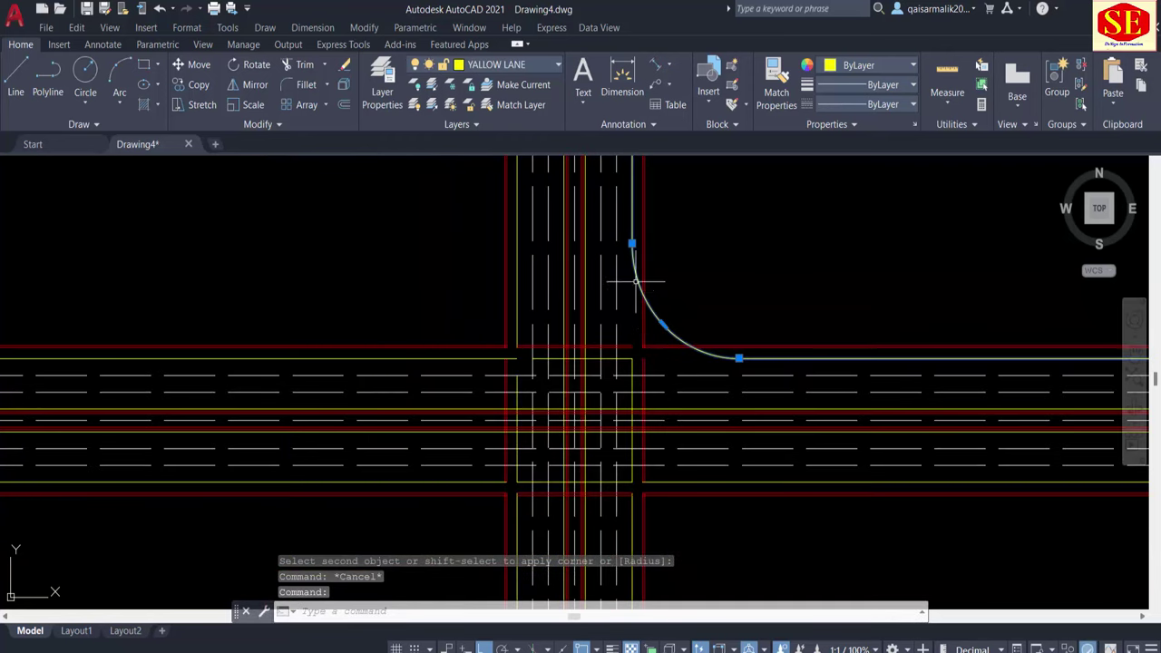
Step: Add an R25.0000 radius dimension to the corner arc
{"action": "key", "text": "Escape"}
{"action": "left_click", "coordinate": [668, 66]}
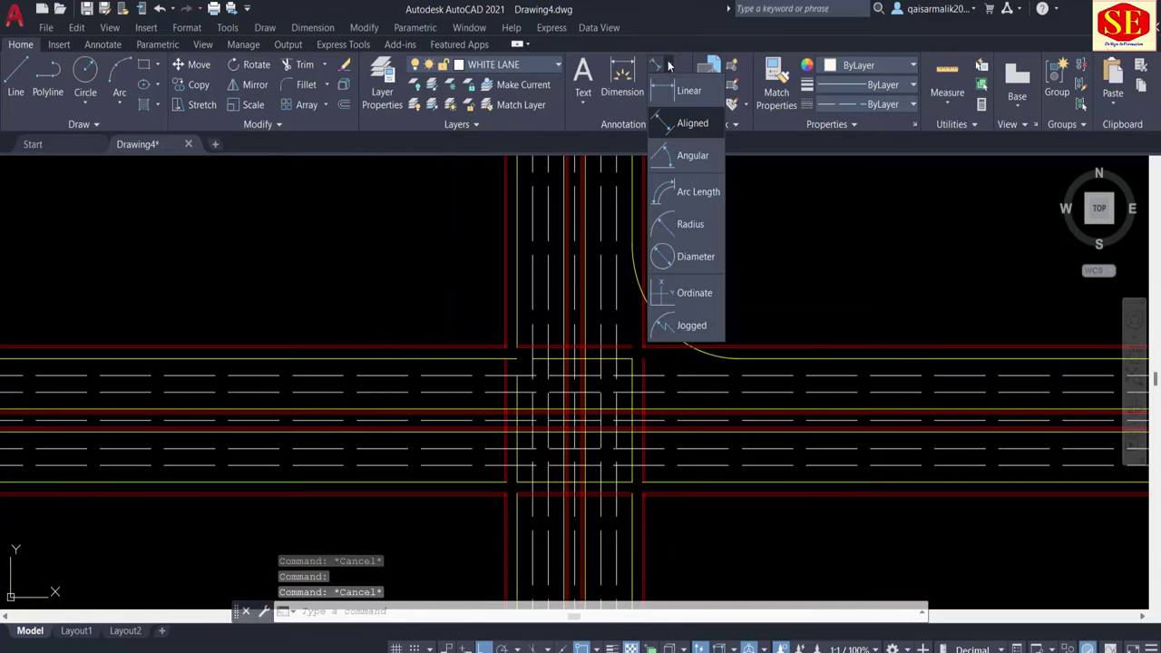
{"action": "left_click", "coordinate": [666, 222]}
{"action": "left_click", "coordinate": [660, 313]}
{"action": "scroll", "coordinate": [679, 311], "scroll_direction": "up", "scroll_amount": 3}
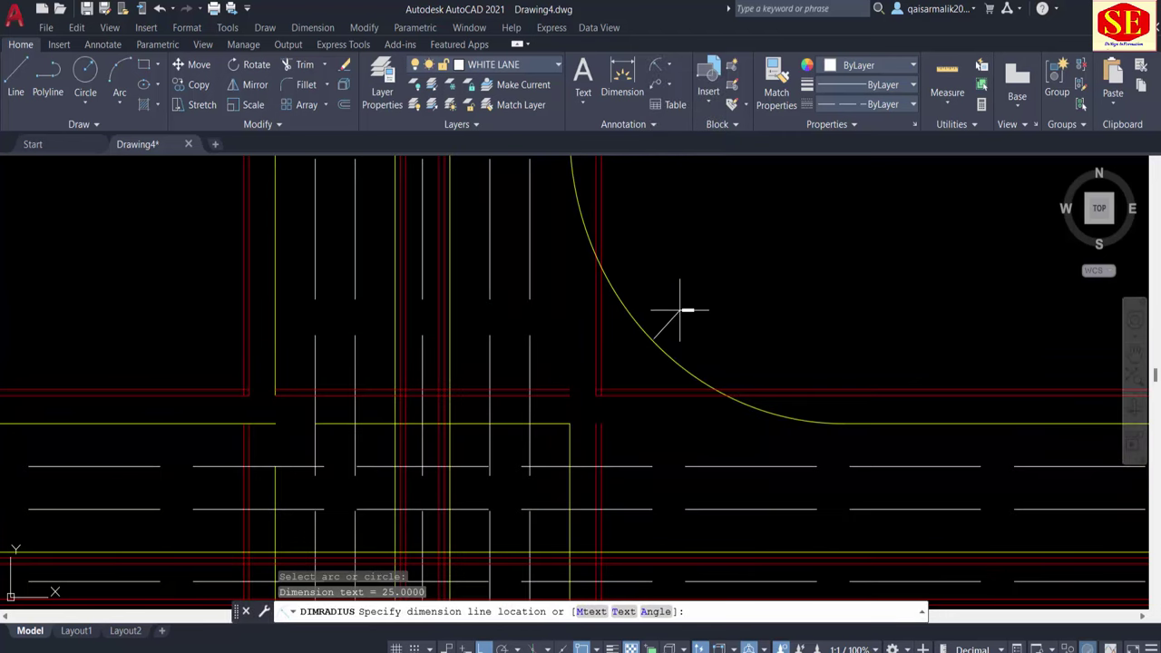
{"action": "scroll", "coordinate": [687, 306], "scroll_direction": "up", "scroll_amount": 3}
{"action": "scroll", "coordinate": [730, 268], "scroll_direction": "down", "scroll_amount": 2}
{"action": "left_click", "coordinate": [730, 268]}
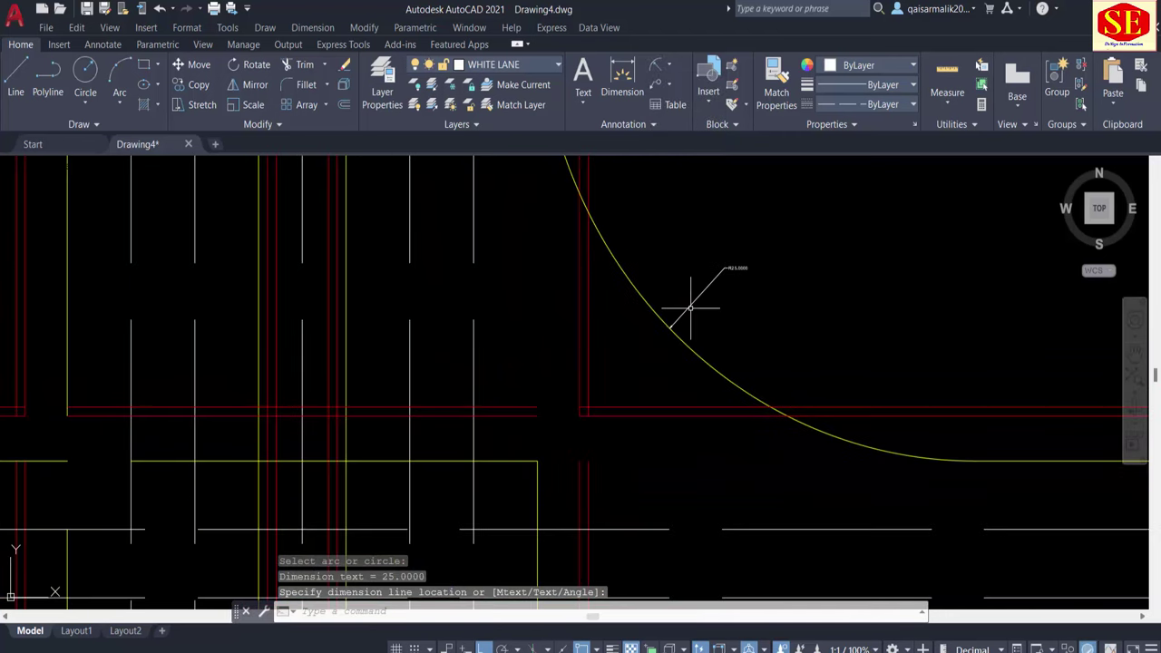
{"action": "middle_click_drag", "start_coordinate": [690, 310], "coordinate": [685, 412]}
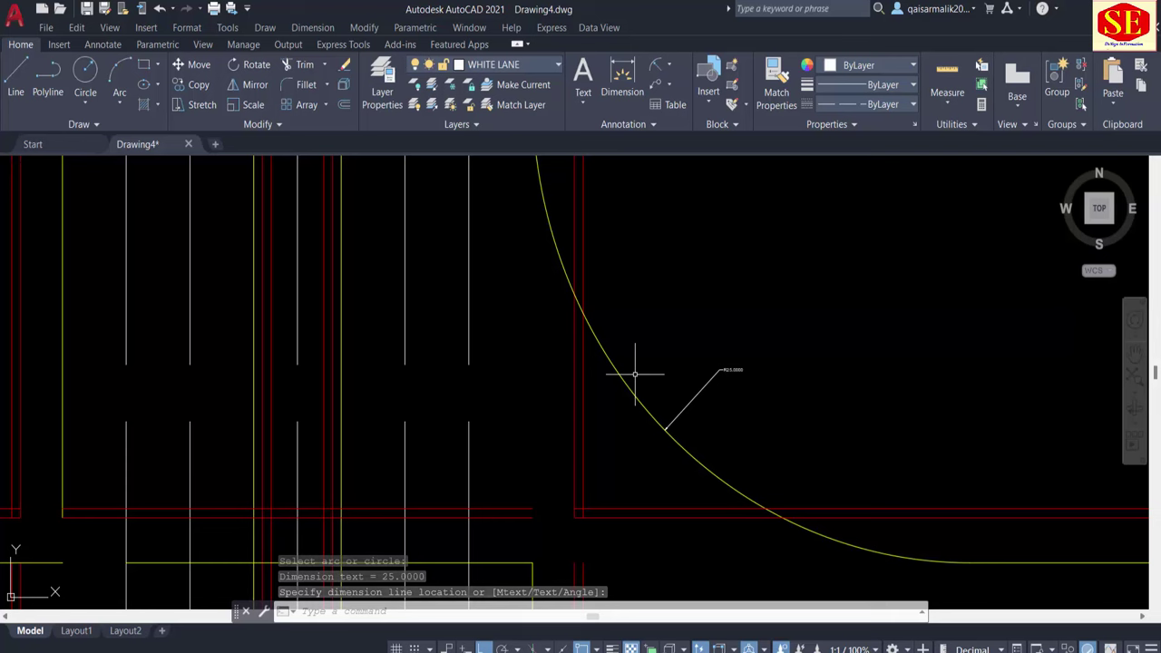
Step: Offset the corner arc by 3.65 to create a parallel arc
{"action": "key", "text": "Escape"}
{"action": "type", "text": "o"}
{"action": "key", "text": "Return"}
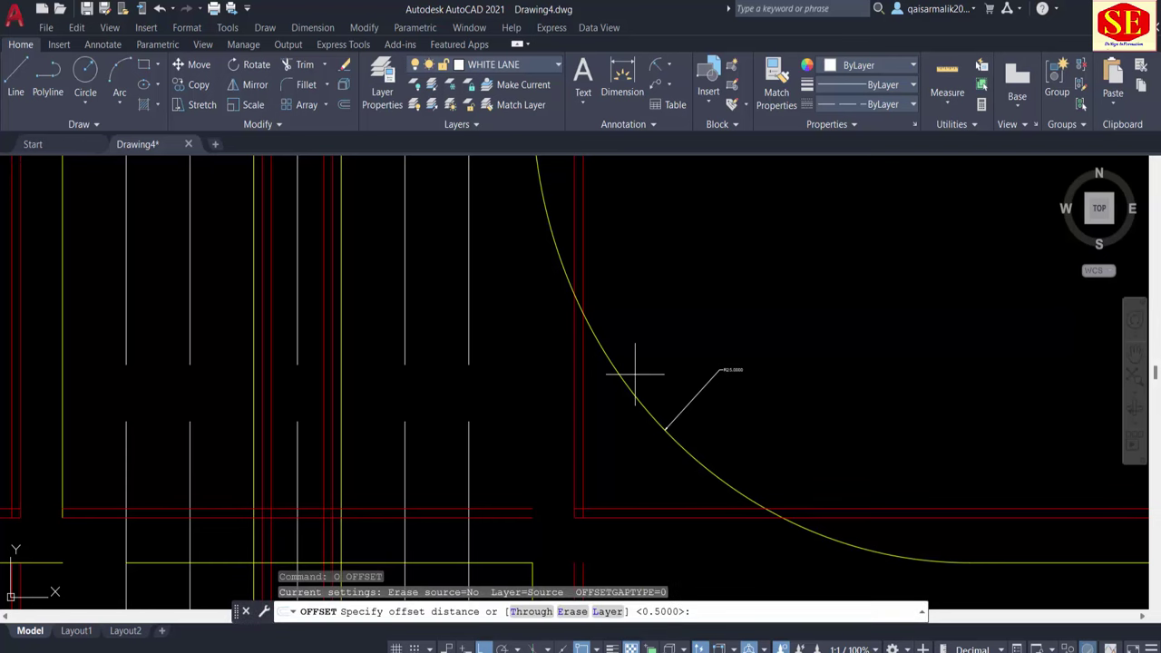
{"action": "type", "text": "5"}
{"action": "key", "text": "Return"}
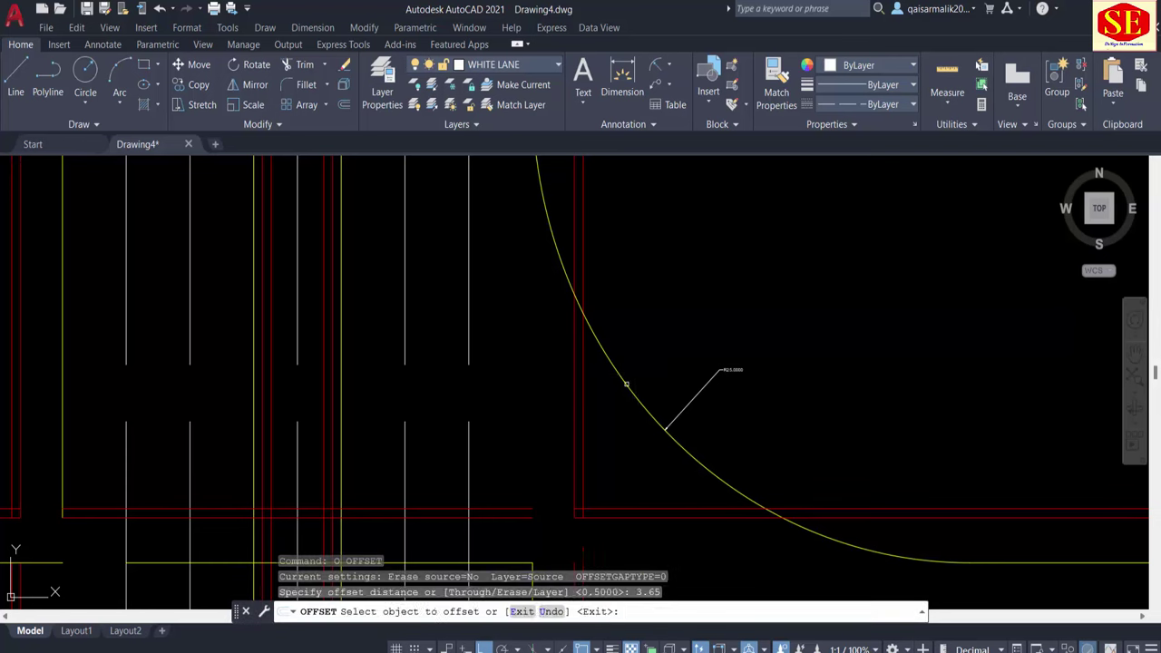
{"action": "left_click", "coordinate": [625, 384]}
{"action": "left_click", "coordinate": [552, 402]}
{"action": "scroll", "coordinate": [553, 403], "scroll_direction": "down", "scroll_amount": 2}
{"action": "key", "text": "Escape"}
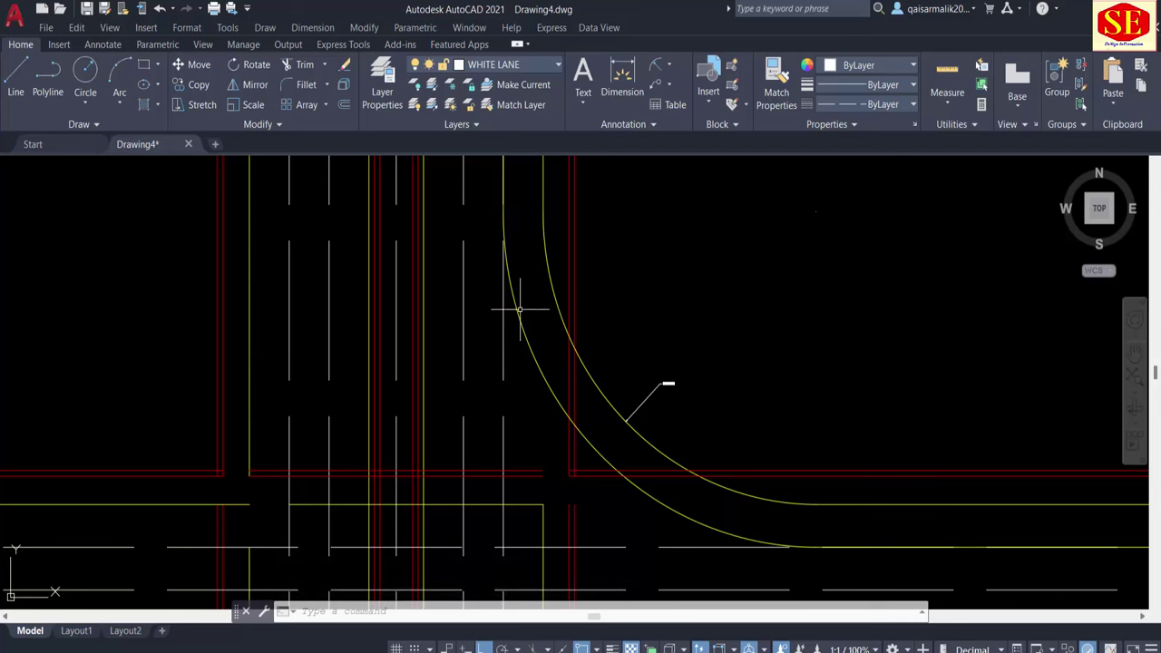
{"action": "scroll", "coordinate": [519, 309], "scroll_direction": "down", "scroll_amount": 3}
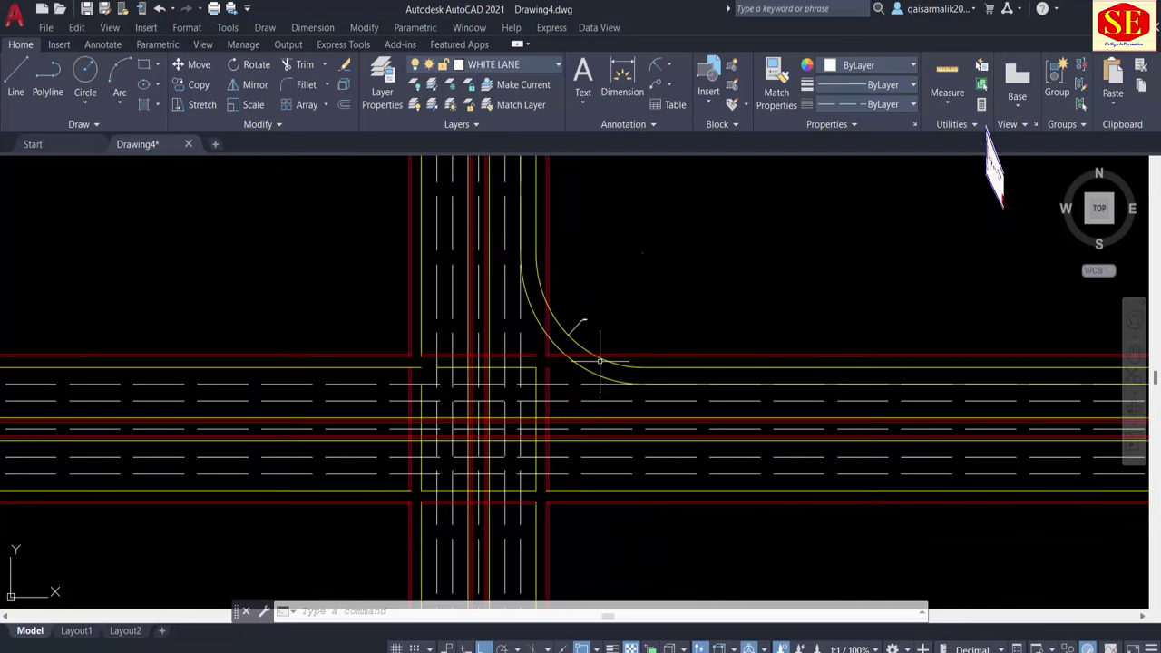
{"action": "scroll", "coordinate": [576, 334], "scroll_direction": "up", "scroll_amount": 2}
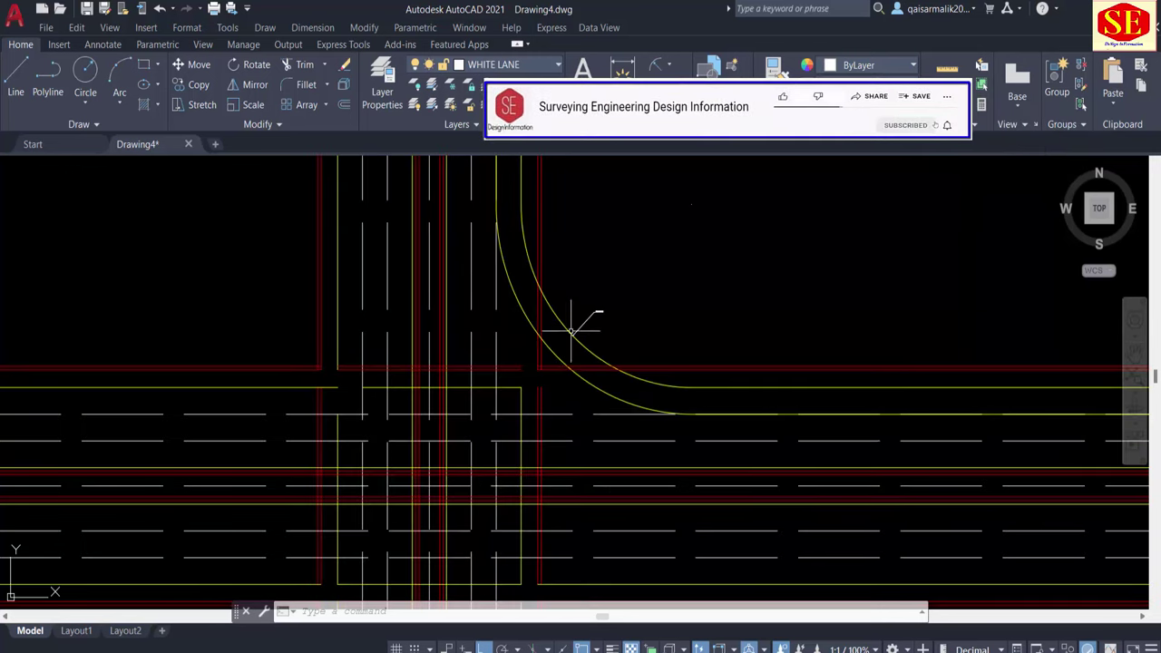
{"action": "middle_click_drag", "start_coordinate": [587, 243], "coordinate": [593, 259]}
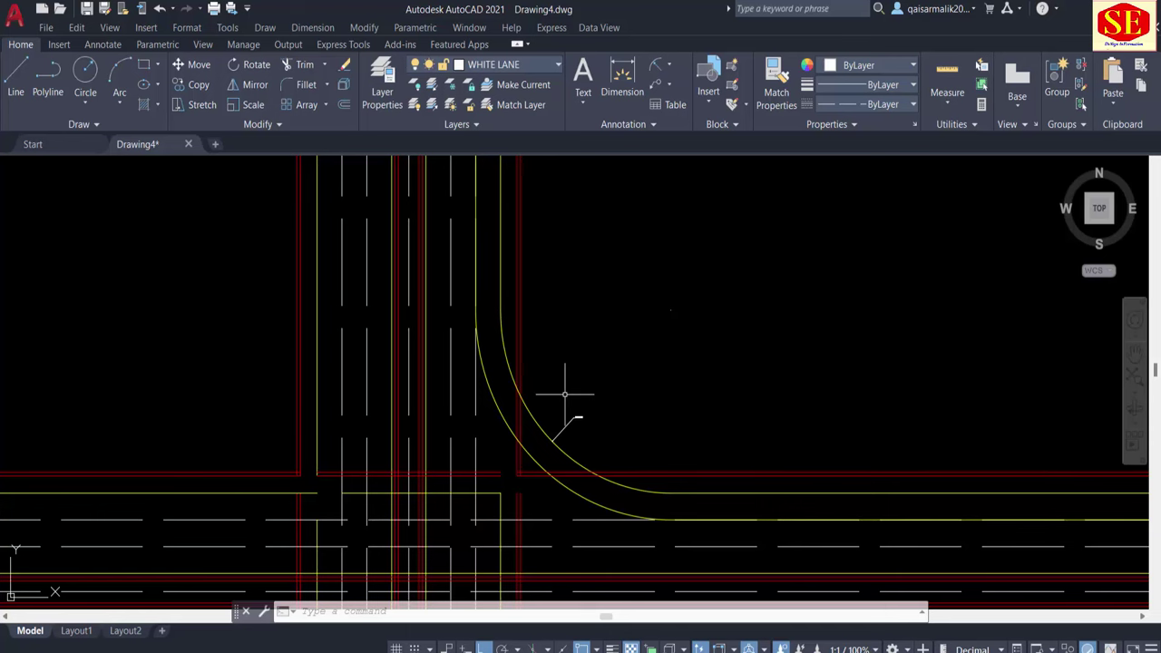
Step: Undo twice to remove the earlier corner rounding and recenter on the intersection
{"action": "type", "text": "u"}
{"action": "key", "text": "Return"}
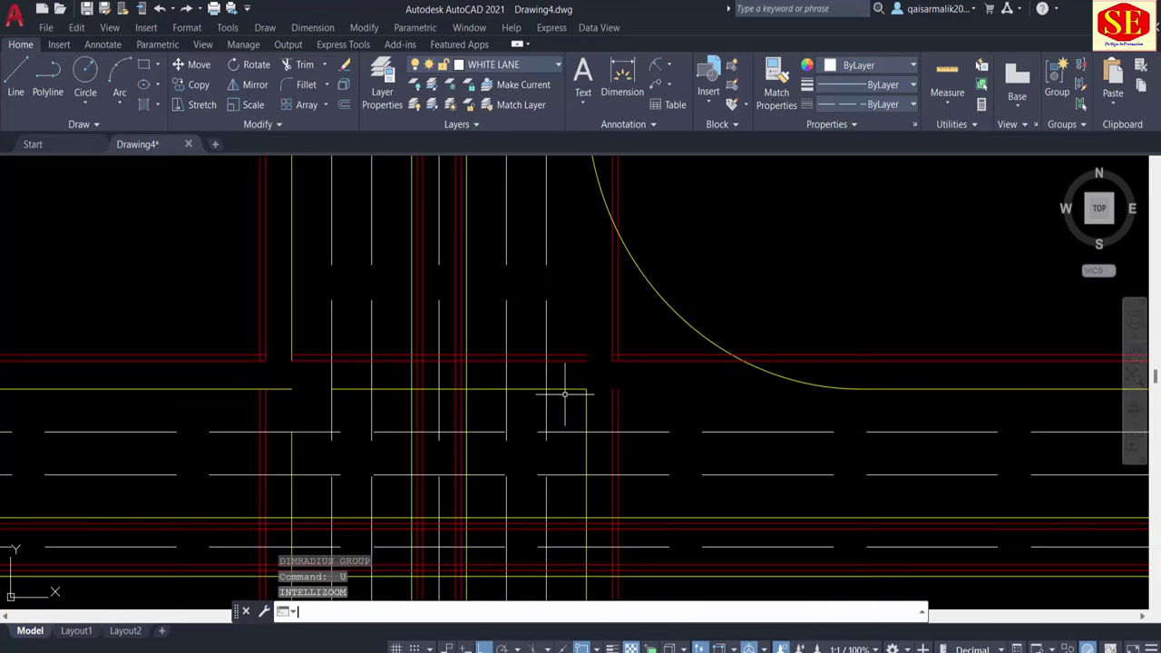
{"action": "type", "text": "u"}
{"action": "key", "text": "Return"}
{"action": "scroll", "coordinate": [680, 308], "scroll_direction": "down", "scroll_amount": 2}
{"action": "scroll", "coordinate": [704, 334], "scroll_direction": "down", "scroll_amount": 2}
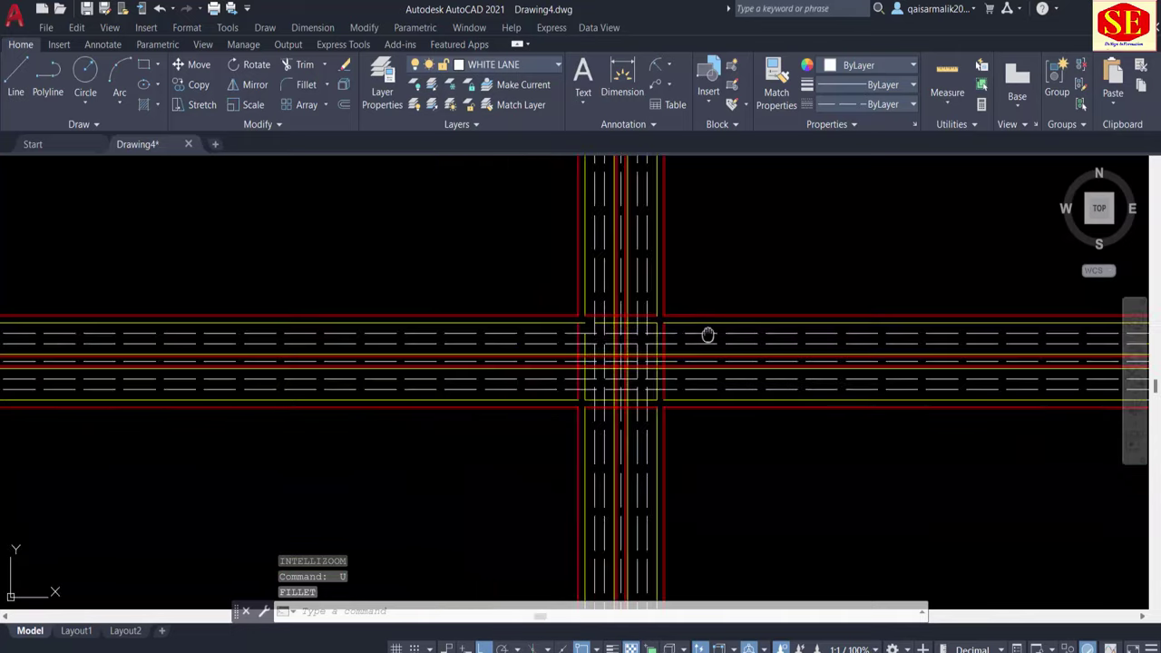
{"action": "mouse_move", "coordinate": [705, 334]}
{"action": "middle_mouse_down"}
{"action": "mouse_move", "coordinate": [601, 311]}
{"action": "mouse_move", "coordinate": [558, 326]}
{"action": "mouse_move", "coordinate": [510, 410]}
{"action": "middle_mouse_up"}
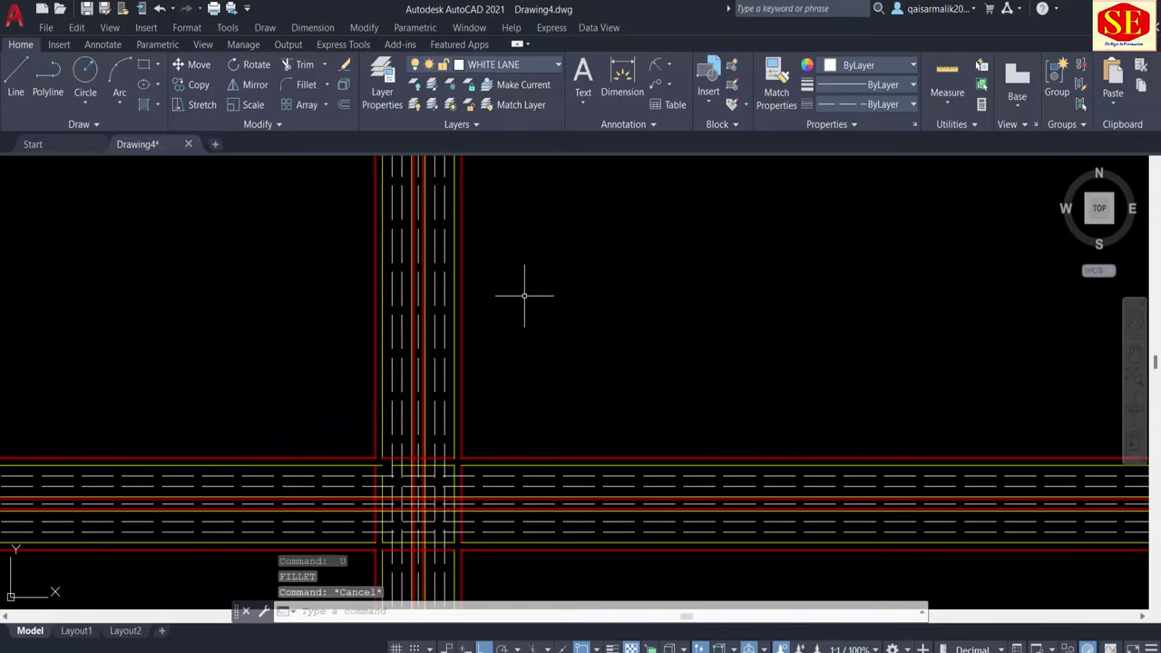
{"action": "key", "text": "Escape"}
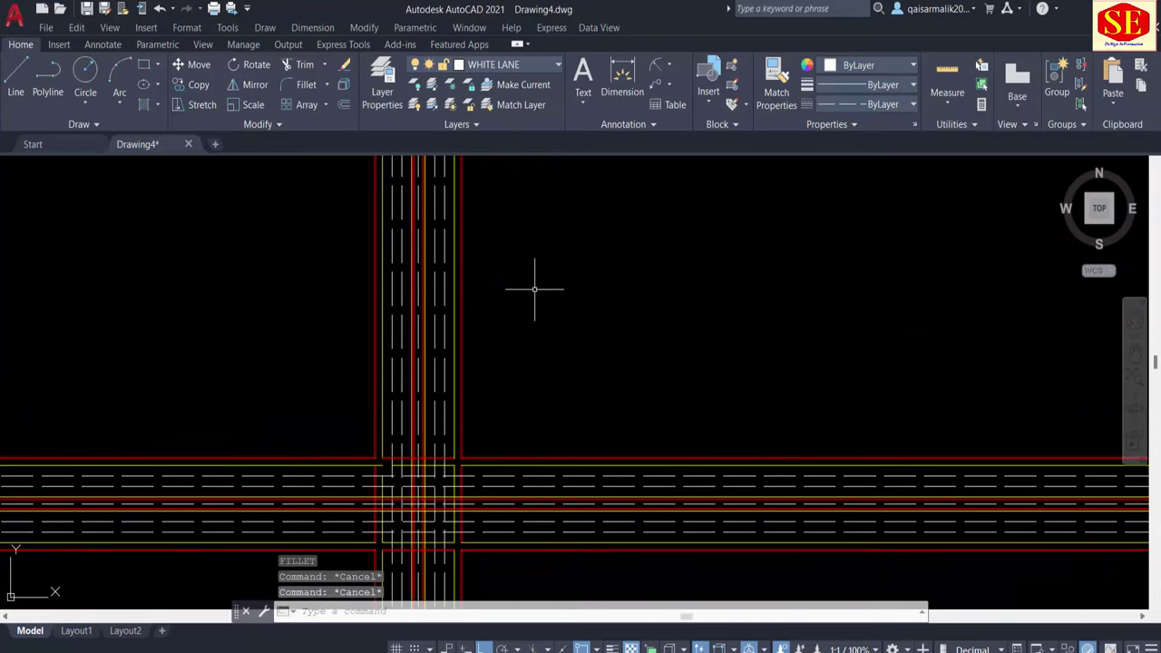
Step: Fillet the vertical and horizontal road edge lines with a 110 radius
{"action": "type", "text": "f"}
{"action": "key", "text": "Return"}
{"action": "type", "text": "r"}
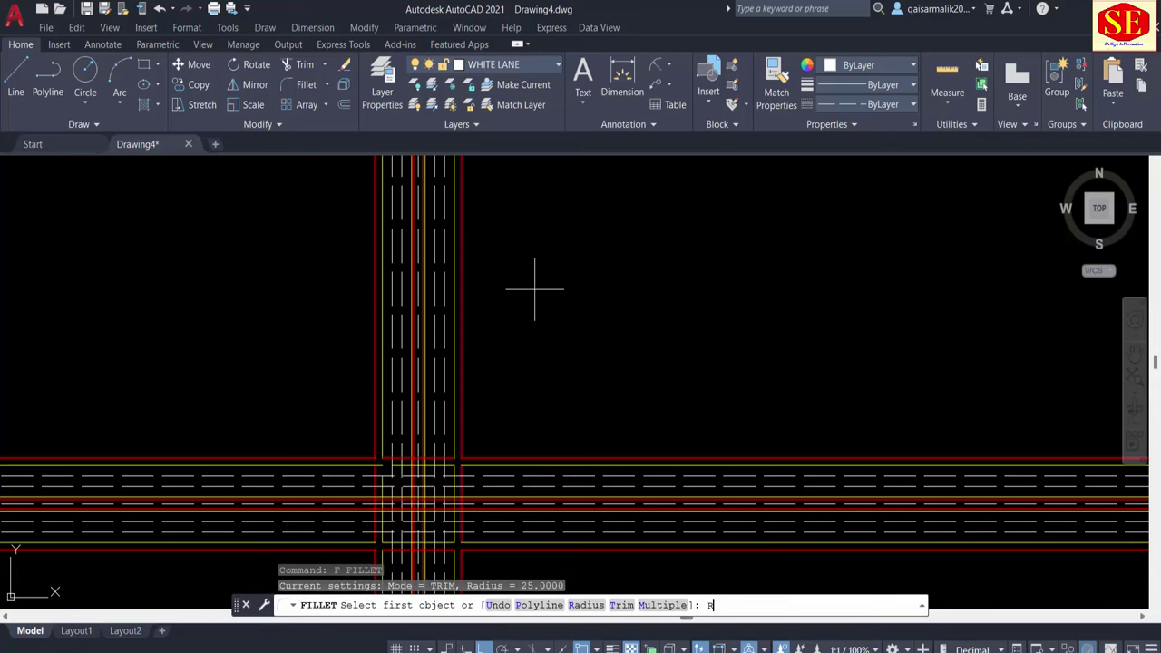
{"action": "key", "text": "Return"}
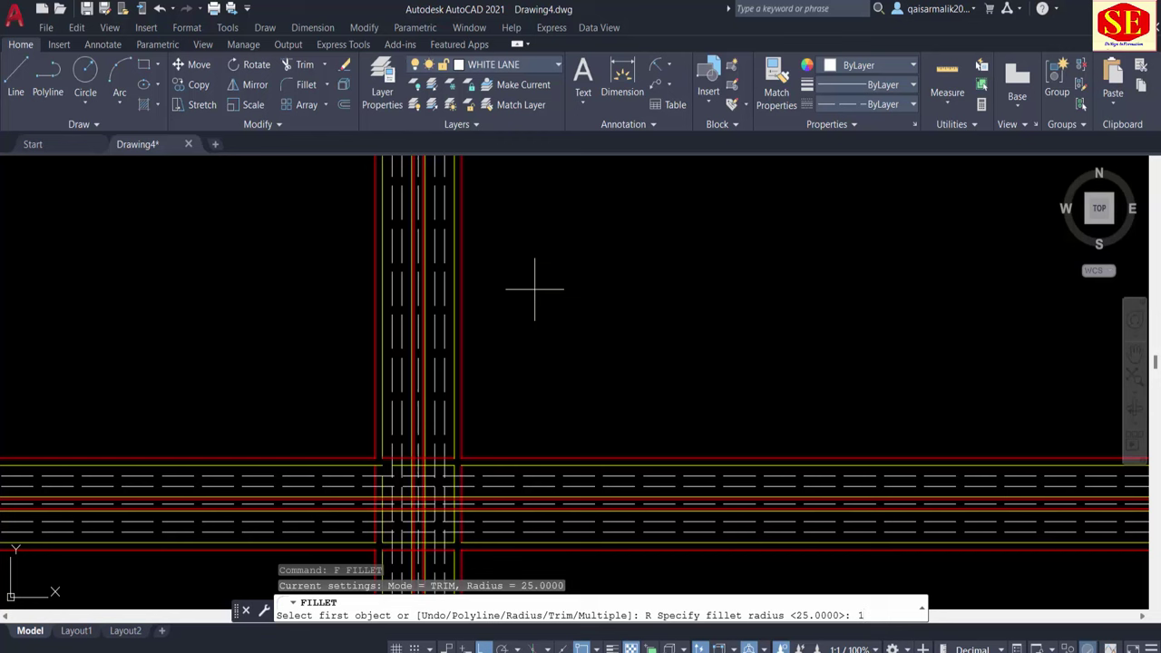
{"action": "type", "text": "0"}
{"action": "key", "text": "Return"}
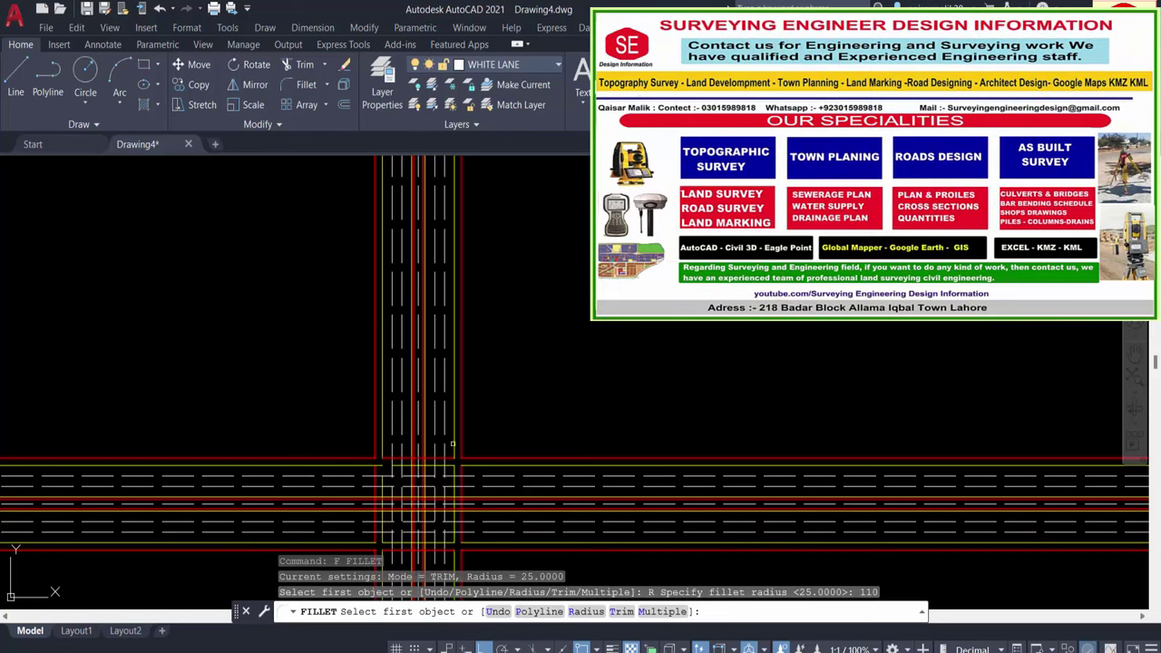
{"action": "left_click", "coordinate": [452, 443]}
{"action": "left_click", "coordinate": [488, 461]}
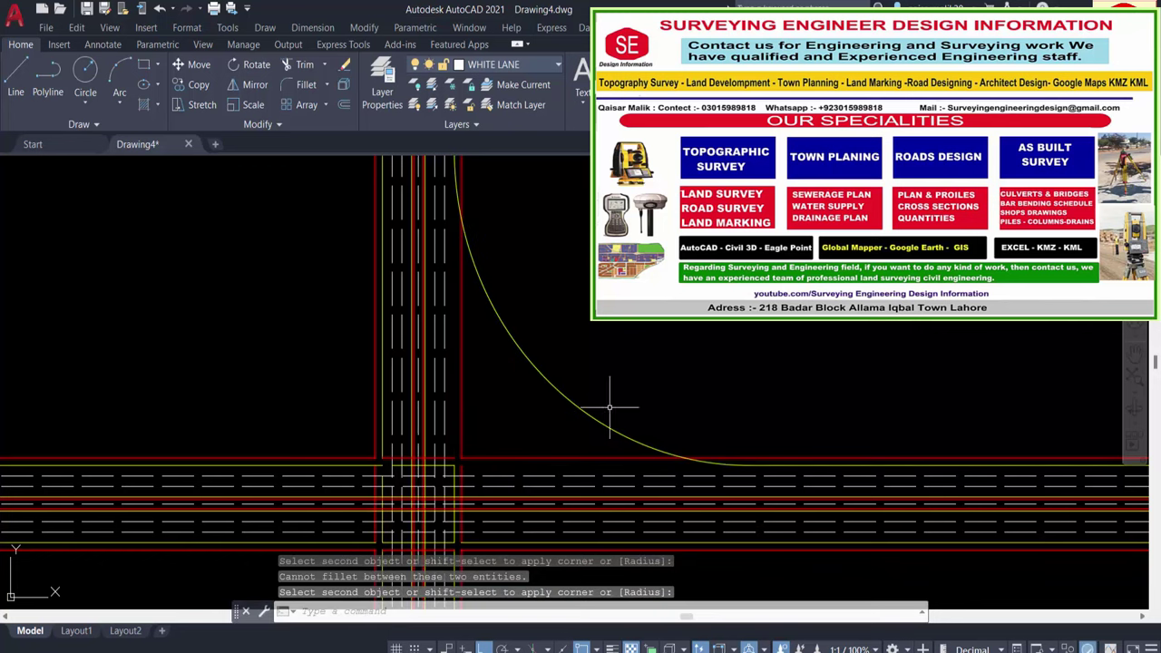
{"action": "scroll", "coordinate": [603, 399], "scroll_direction": "down", "scroll_amount": 2}
{"action": "scroll", "coordinate": [555, 349], "scroll_direction": "up", "scroll_amount": 1}
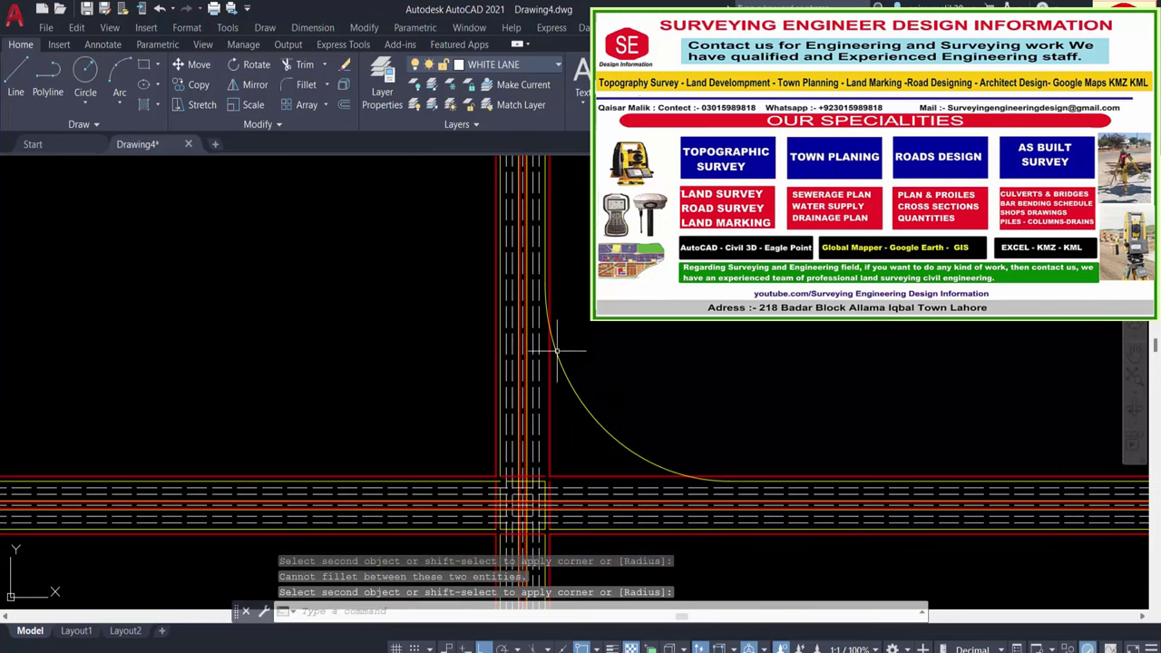
{"action": "left_click", "coordinate": [657, 475]}
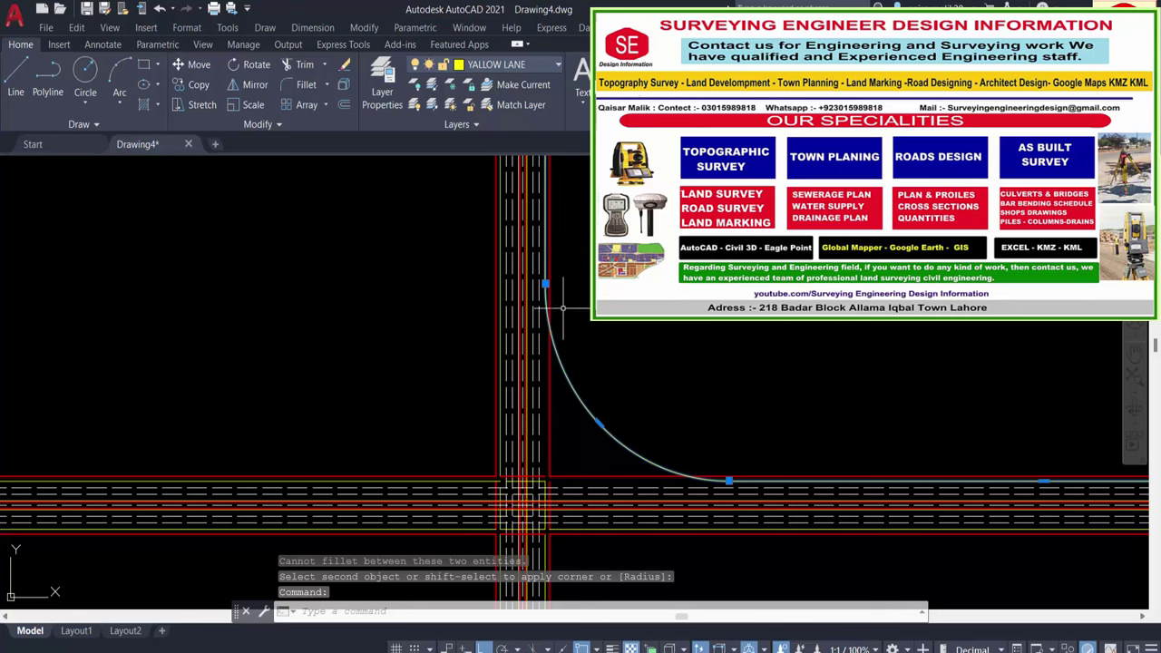
{"action": "scroll", "coordinate": [738, 474], "scroll_direction": "up", "scroll_amount": 2}
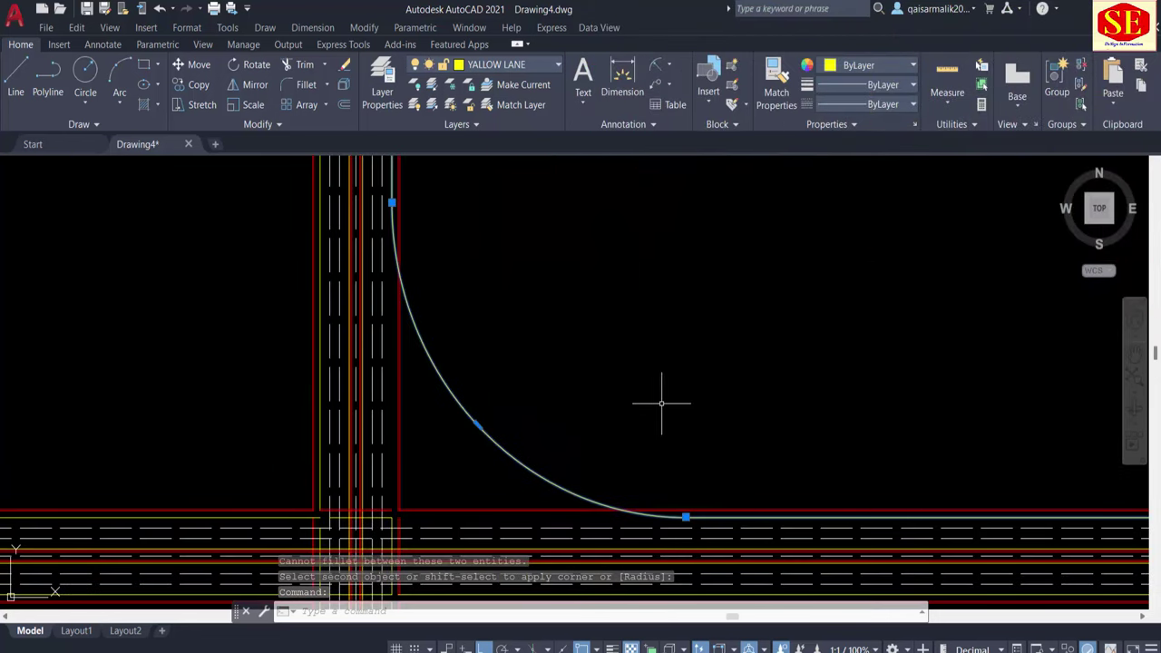
Step: Dimension the new corner arc to confirm its R110 radius, then erase that dimension
{"action": "left_click", "coordinate": [458, 401]}
{"action": "scroll", "coordinate": [478, 368], "scroll_direction": "up", "scroll_amount": 2}
{"action": "scroll", "coordinate": [478, 365], "scroll_direction": "up", "scroll_amount": 2}
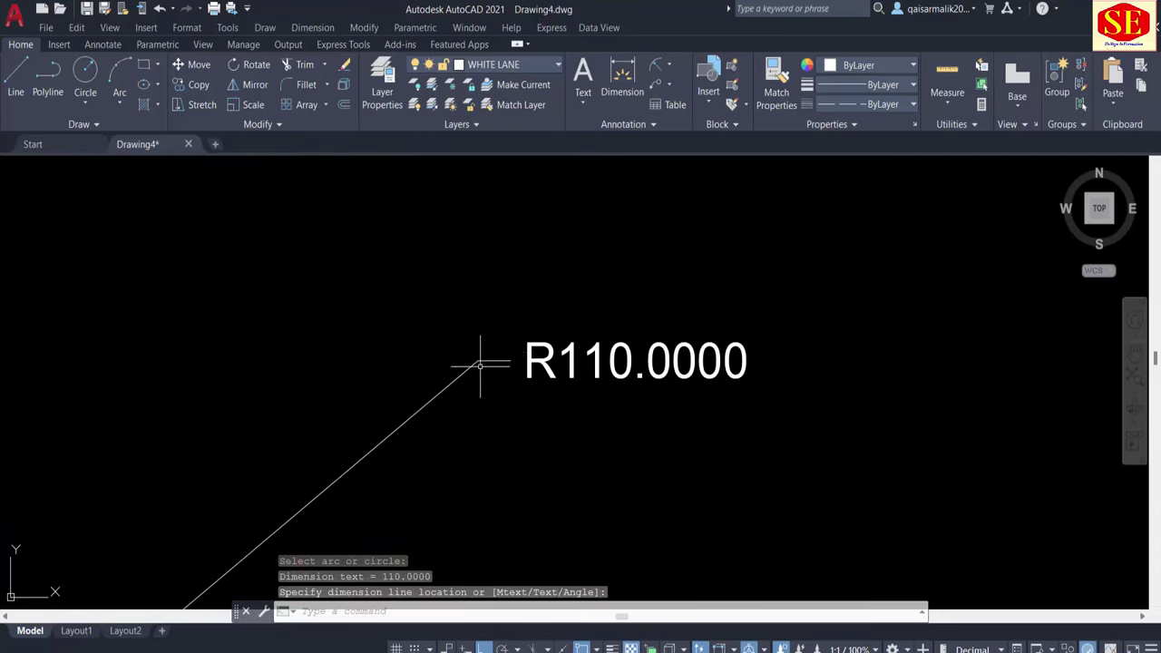
{"action": "scroll", "coordinate": [585, 337], "scroll_direction": "down", "scroll_amount": 2}
{"action": "left_click", "coordinate": [596, 341]}
{"action": "left_click_drag", "start_coordinate": [591, 345], "coordinate": [565, 363]}
{"action": "type", "text": "e"}
{"action": "key", "text": "Return"}
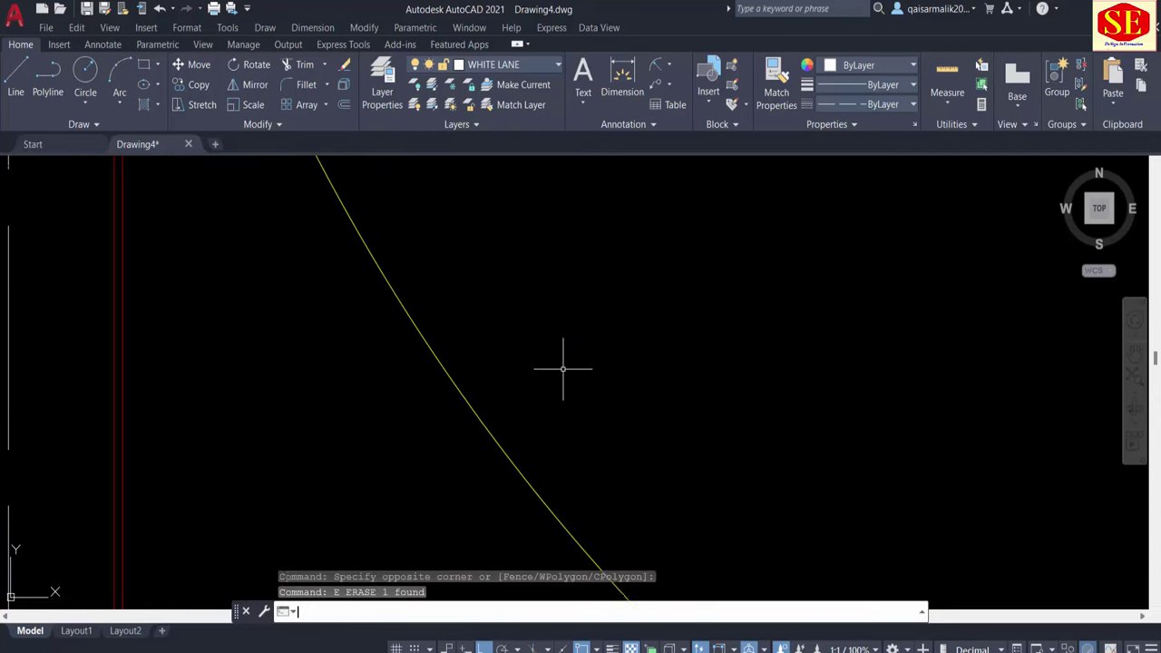
{"action": "scroll", "coordinate": [562, 369], "scroll_direction": "down", "scroll_amount": 2}
{"action": "key", "text": "Escape"}
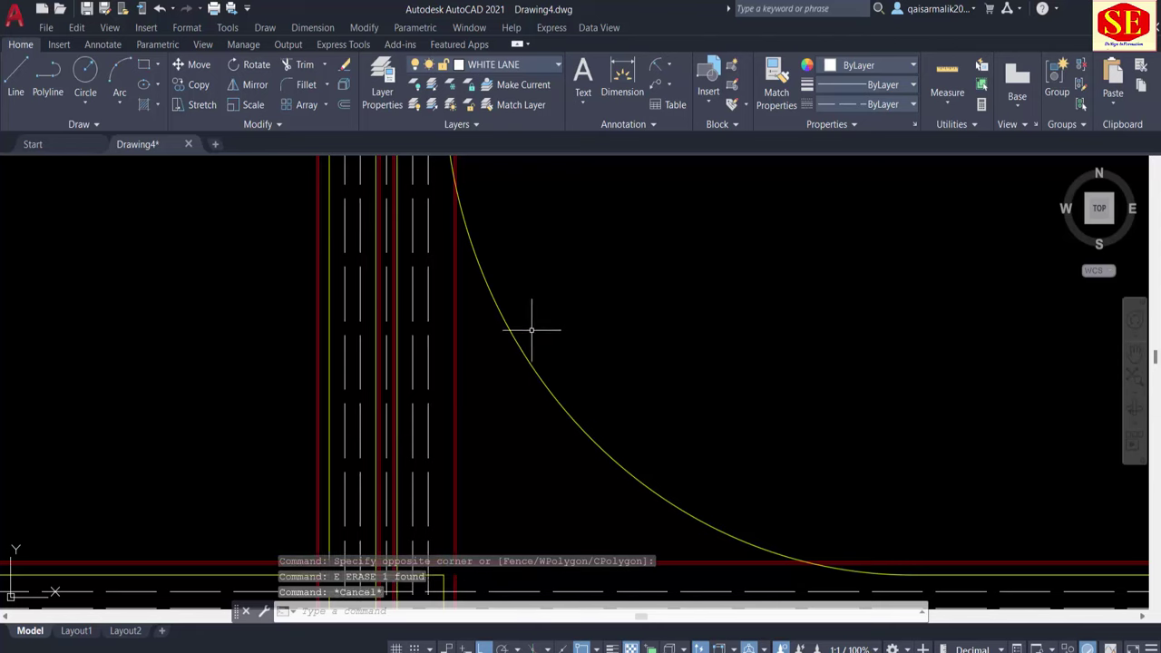
Step: Frame the upper-right corner arc and select it to check its YELLOW LANE layer
{"action": "scroll", "coordinate": [535, 328], "scroll_direction": "down", "scroll_amount": 3}
{"action": "scroll", "coordinate": [549, 321], "scroll_direction": "up", "scroll_amount": 2}
{"action": "scroll", "coordinate": [393, 388], "scroll_direction": "up", "scroll_amount": 1}
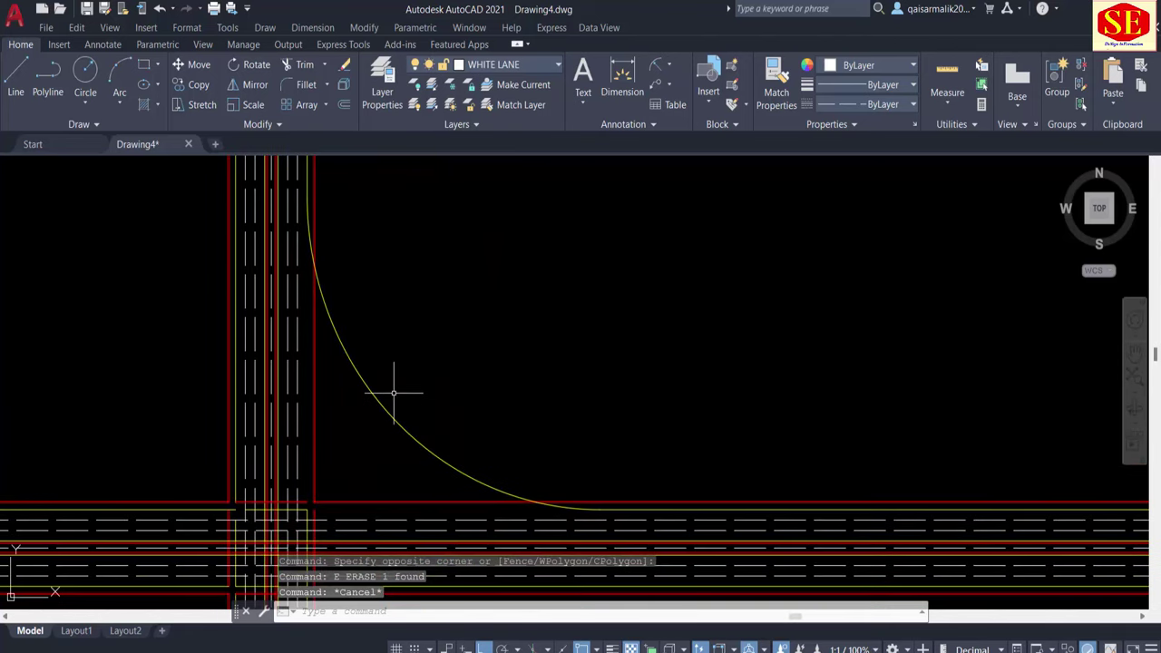
{"action": "key", "text": "Escape"}
{"action": "scroll", "coordinate": [397, 435], "scroll_direction": "up", "scroll_amount": 1}
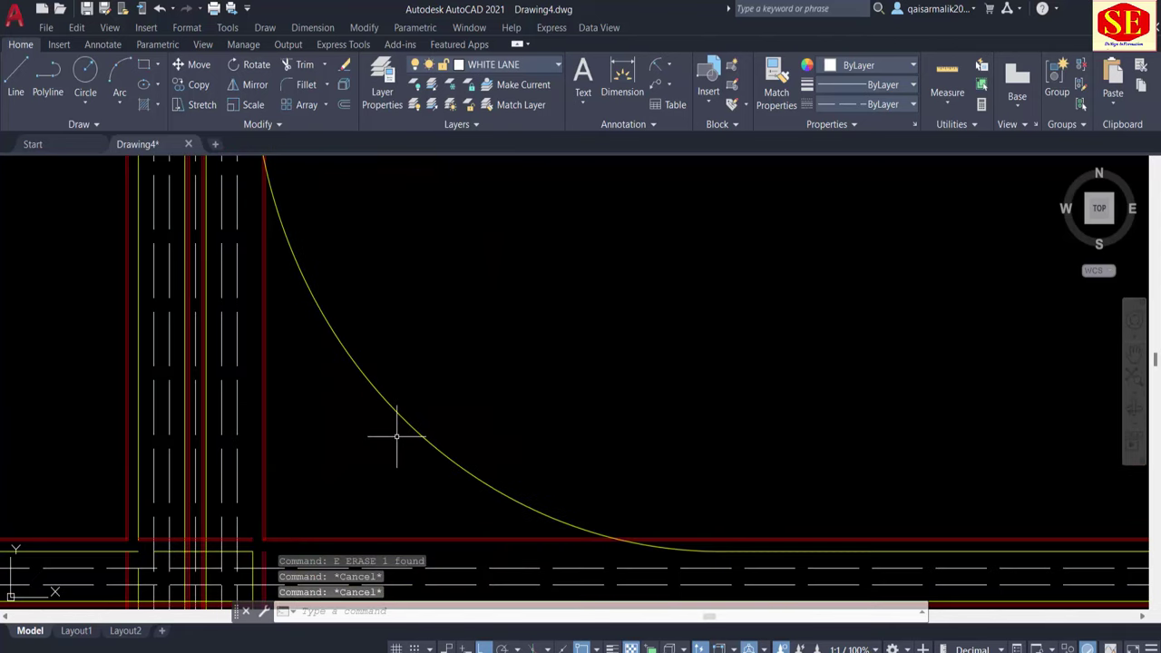
{"action": "scroll", "coordinate": [397, 436], "scroll_direction": "down", "scroll_amount": 1}
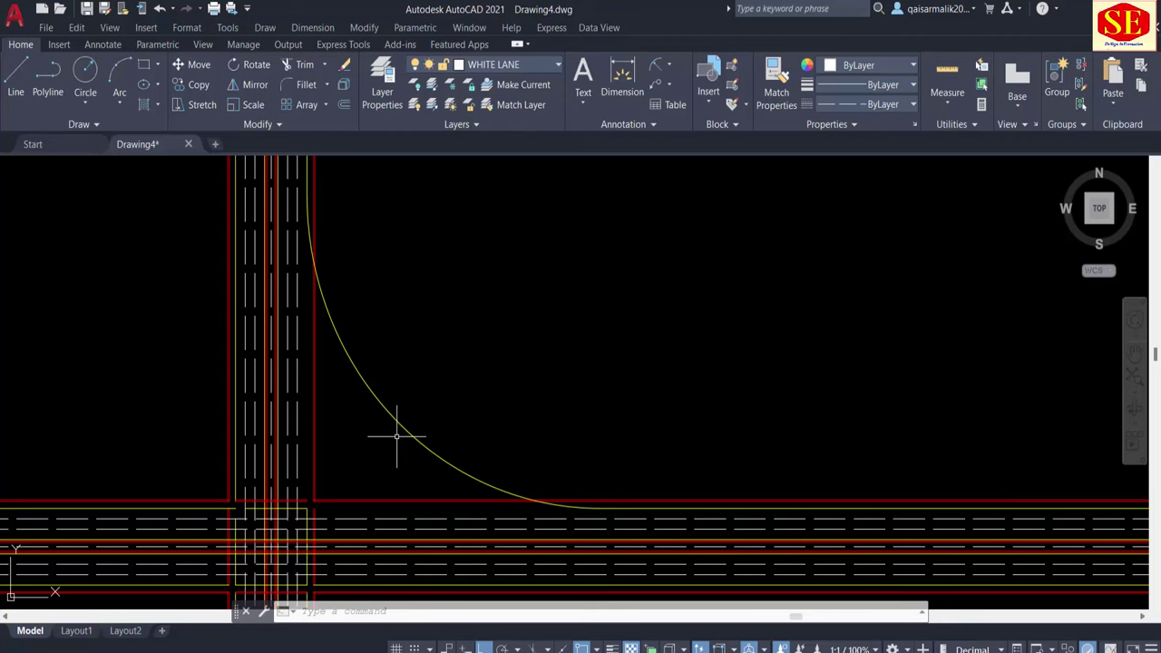
{"action": "scroll", "coordinate": [396, 436], "scroll_direction": "down", "scroll_amount": 3}
{"action": "middle_click_drag", "start_coordinate": [374, 273], "coordinate": [363, 432]}
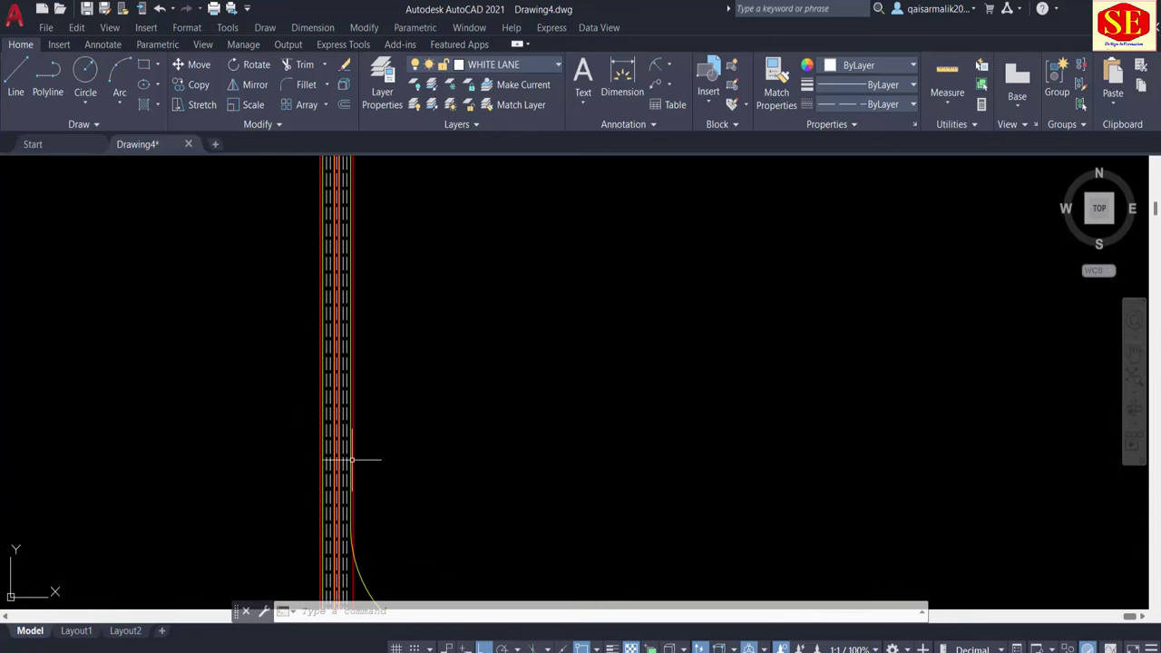
{"action": "mouse_move", "coordinate": [352, 459]}
{"action": "middle_mouse_down"}
{"action": "mouse_move", "coordinate": [336, 357]}
{"action": "mouse_move", "coordinate": [317, 332]}
{"action": "middle_mouse_up"}
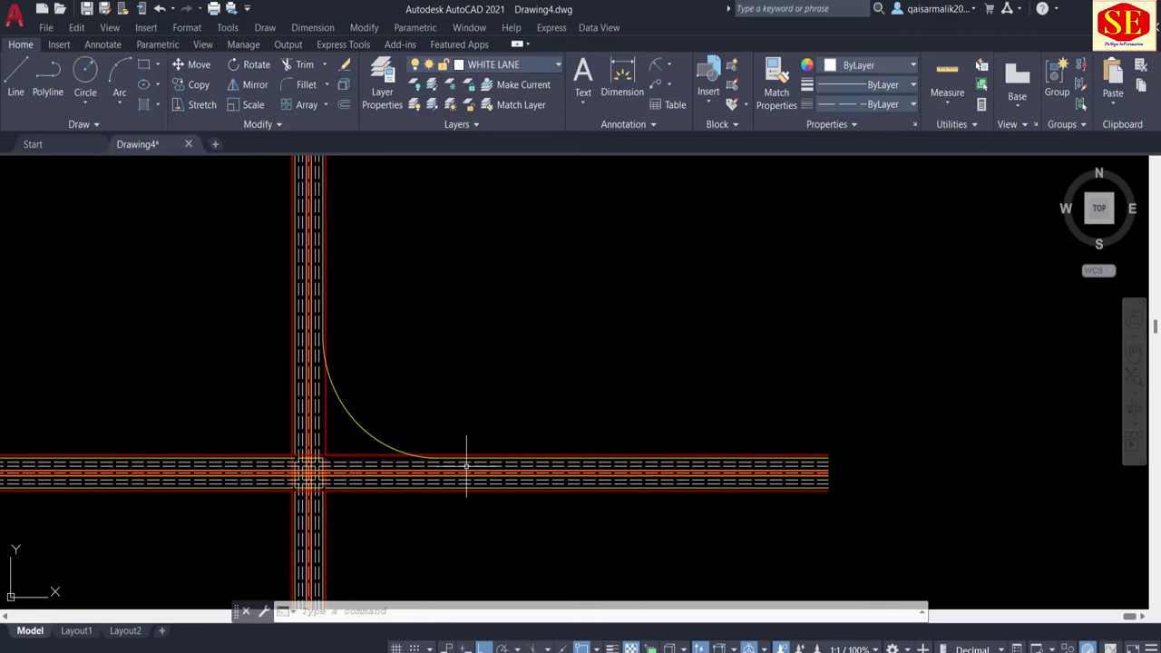
{"action": "scroll", "coordinate": [328, 390], "scroll_direction": "up", "scroll_amount": 4}
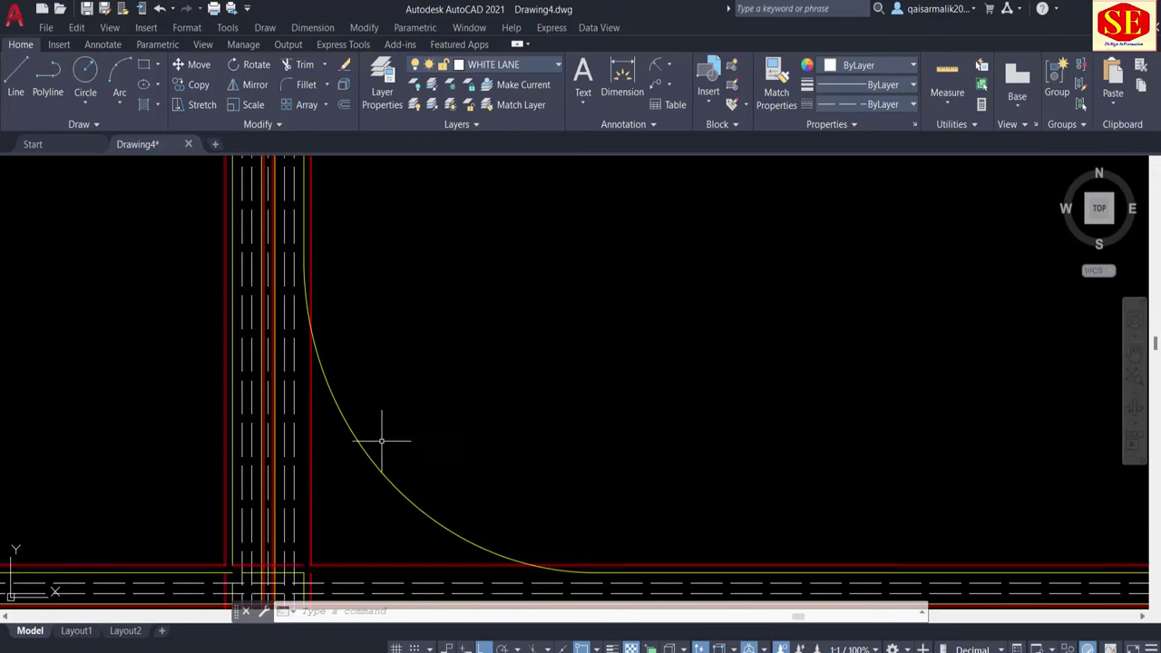
{"action": "middle_click_drag", "start_coordinate": [381, 440], "coordinate": [348, 399]}
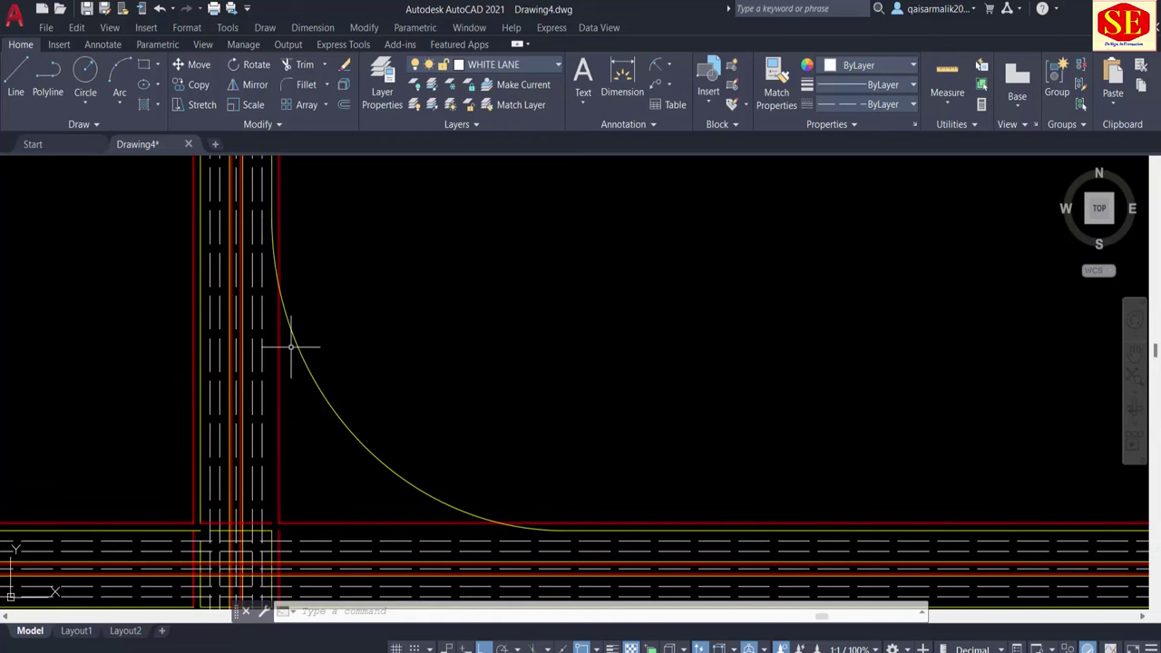
{"action": "scroll", "coordinate": [192, 282], "scroll_direction": "down", "scroll_amount": 3}
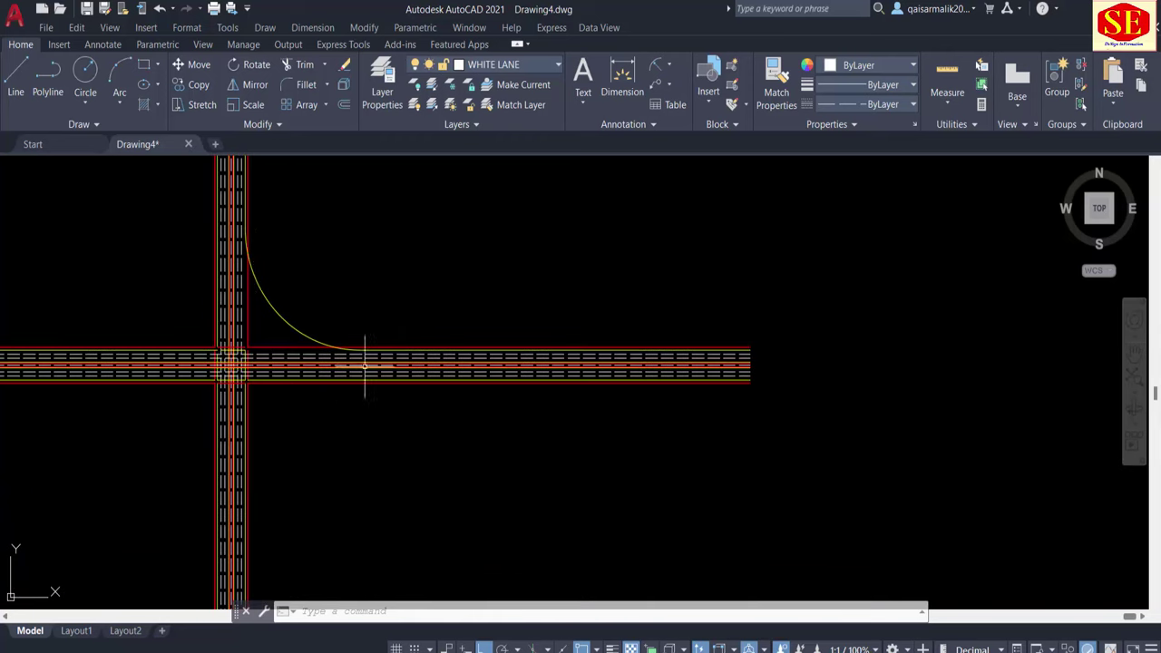
{"action": "scroll", "coordinate": [365, 368], "scroll_direction": "up", "scroll_amount": 2}
{"action": "middle_click_drag", "start_coordinate": [255, 317], "coordinate": [343, 462]}
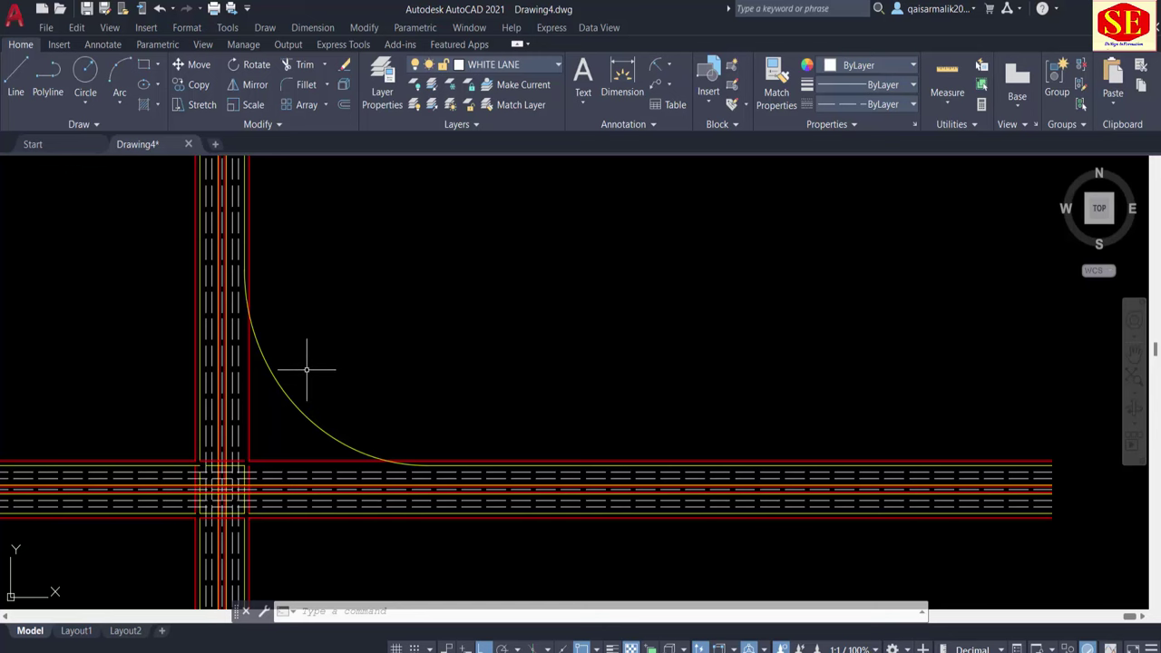
{"action": "scroll", "coordinate": [307, 369], "scroll_direction": "up", "scroll_amount": 3}
{"action": "left_click", "coordinate": [432, 418]}
Step: Draw a straight line from the arc's lower end along the road edge
{"action": "left_click", "coordinate": [427, 423]}
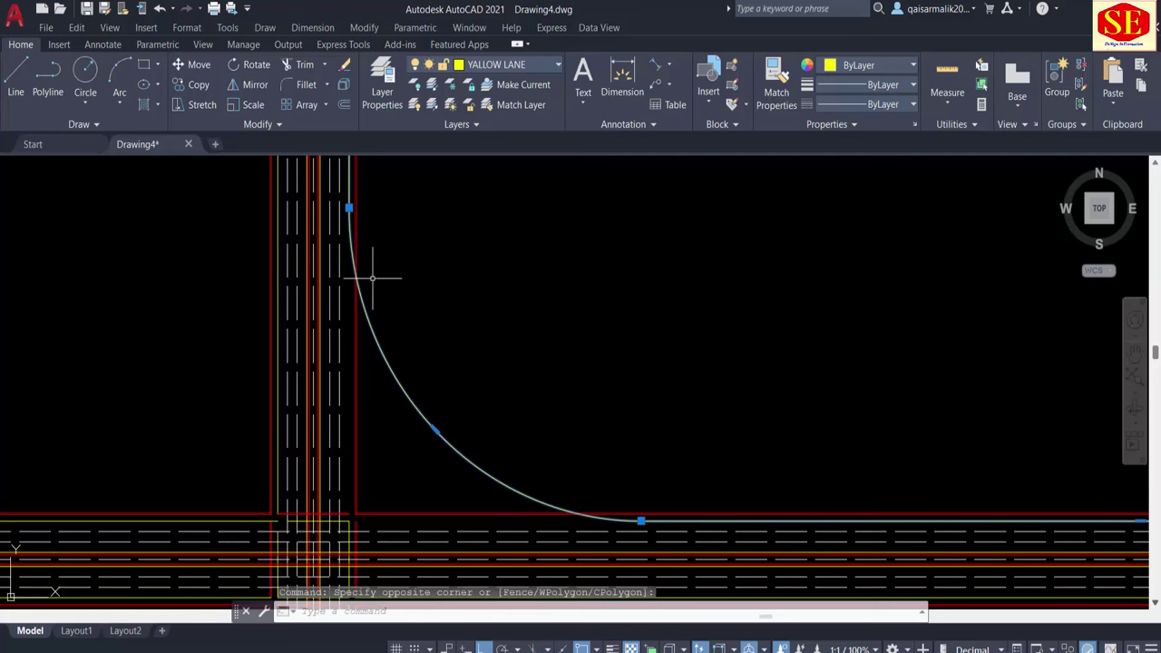
{"action": "key", "text": "Escape"}
{"action": "scroll", "coordinate": [447, 526], "scroll_direction": "up", "scroll_amount": 2}
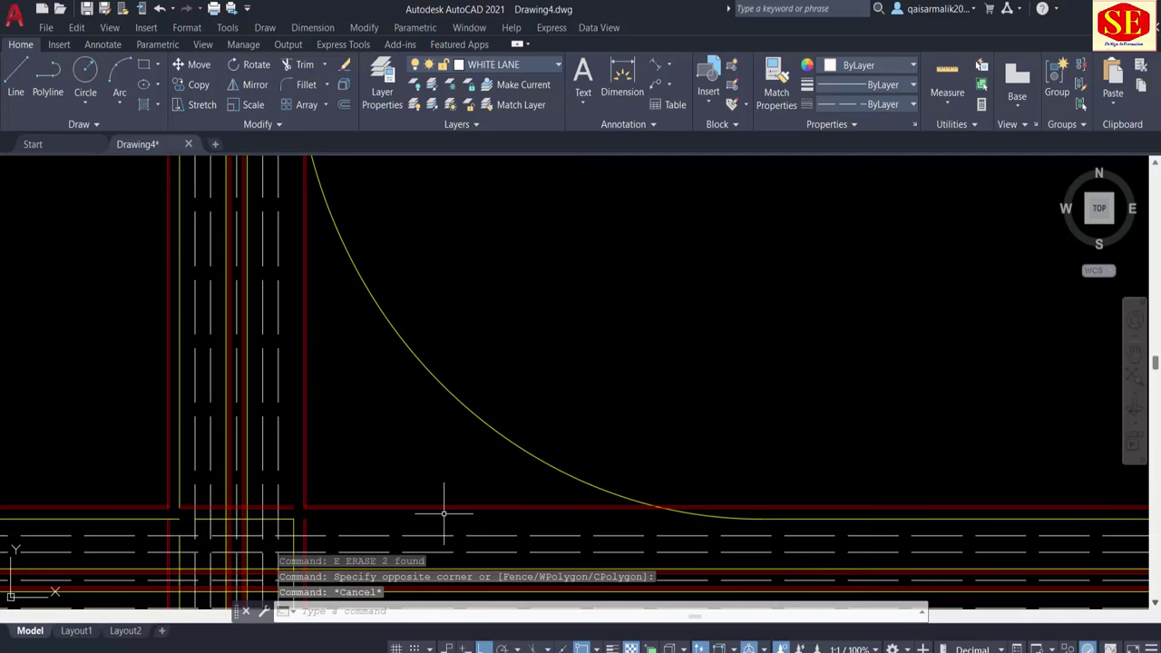
{"action": "type", "text": "l"}
{"action": "key", "text": "Return"}
{"action": "left_click", "coordinate": [293, 518]}
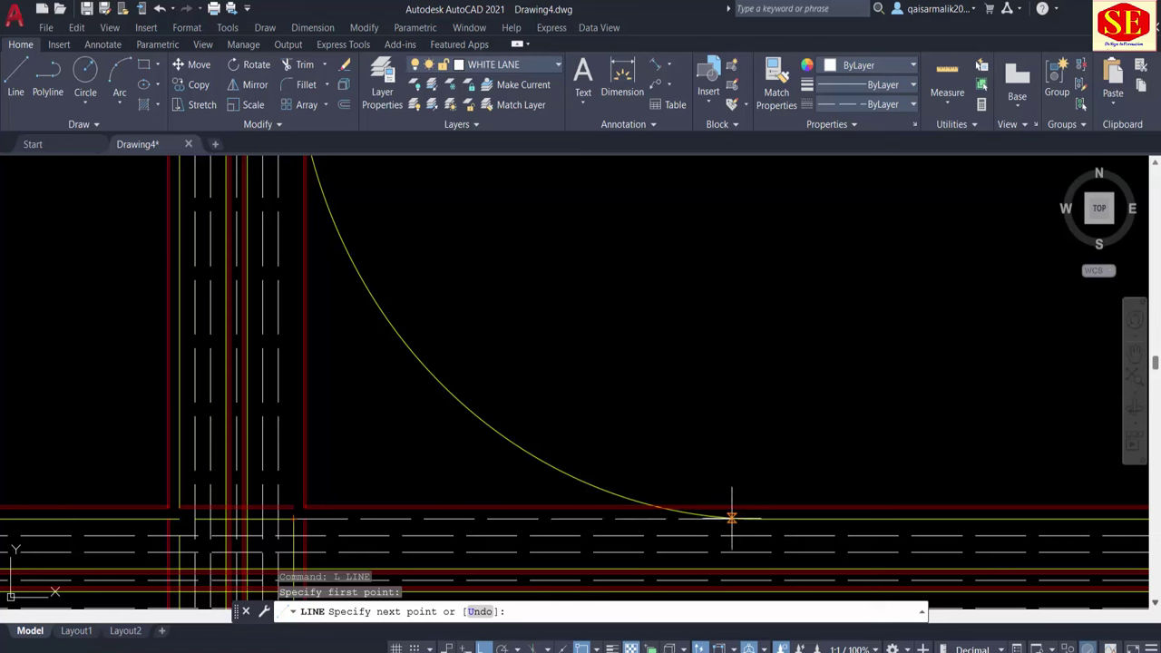
{"action": "left_click", "coordinate": [758, 519]}
{"action": "key", "text": "Escape"}
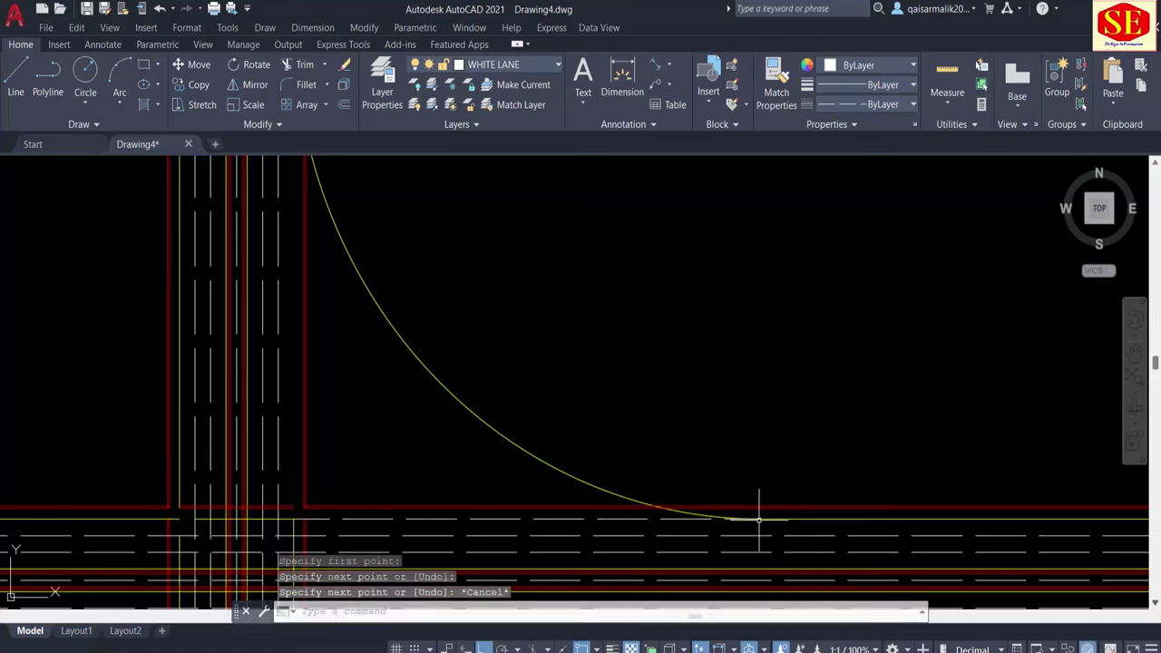
Step: Match the new line to the yellow arc's lane style with MA
{"action": "type", "text": "ma"}
{"action": "key", "text": "Return"}
{"action": "left_click", "coordinate": [643, 501]}
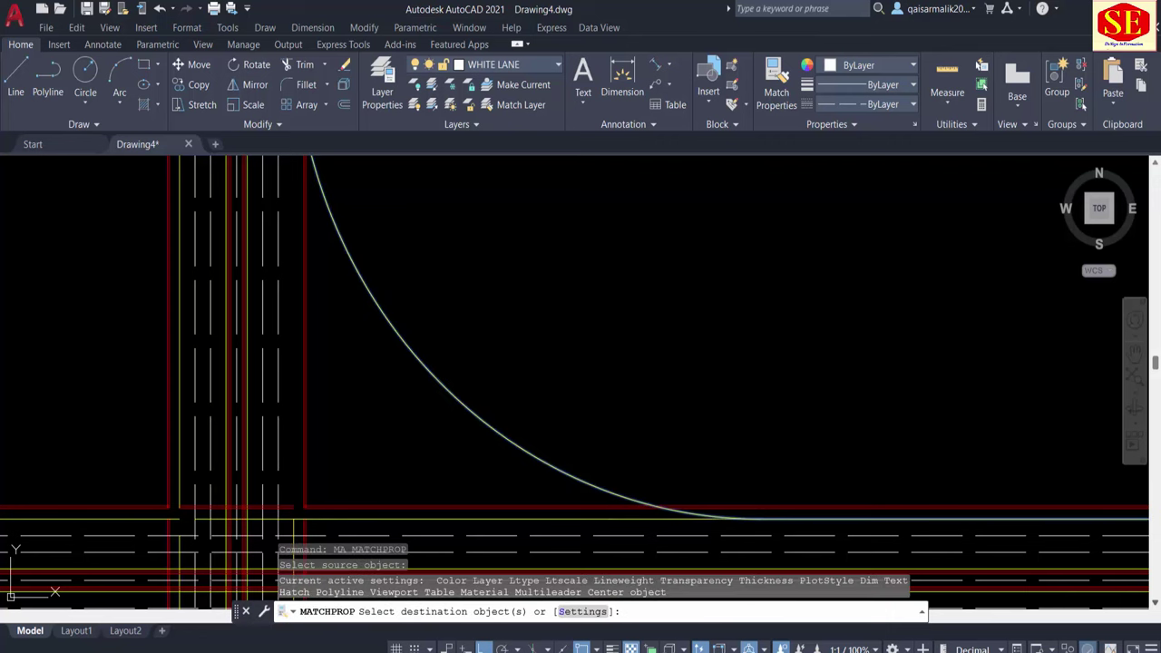
{"action": "left_click", "coordinate": [544, 444]}
Step: Draw a second line from the intersection corner up to the arc's upper end
{"action": "middle_click_drag", "start_coordinate": [384, 507], "coordinate": [560, 606]}
{"action": "key", "text": "Return"}
{"action": "type", "text": "l"}
{"action": "key", "text": "Return"}
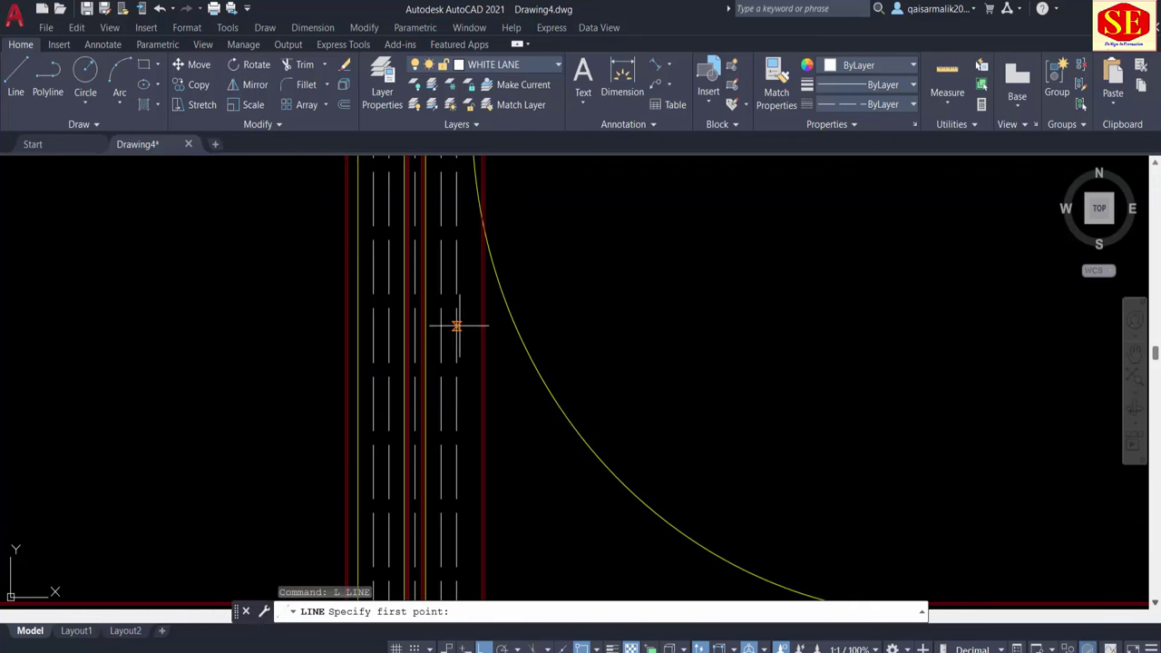
{"action": "middle_click_drag", "start_coordinate": [469, 575], "coordinate": [471, 356]}
{"action": "left_click", "coordinate": [471, 392]}
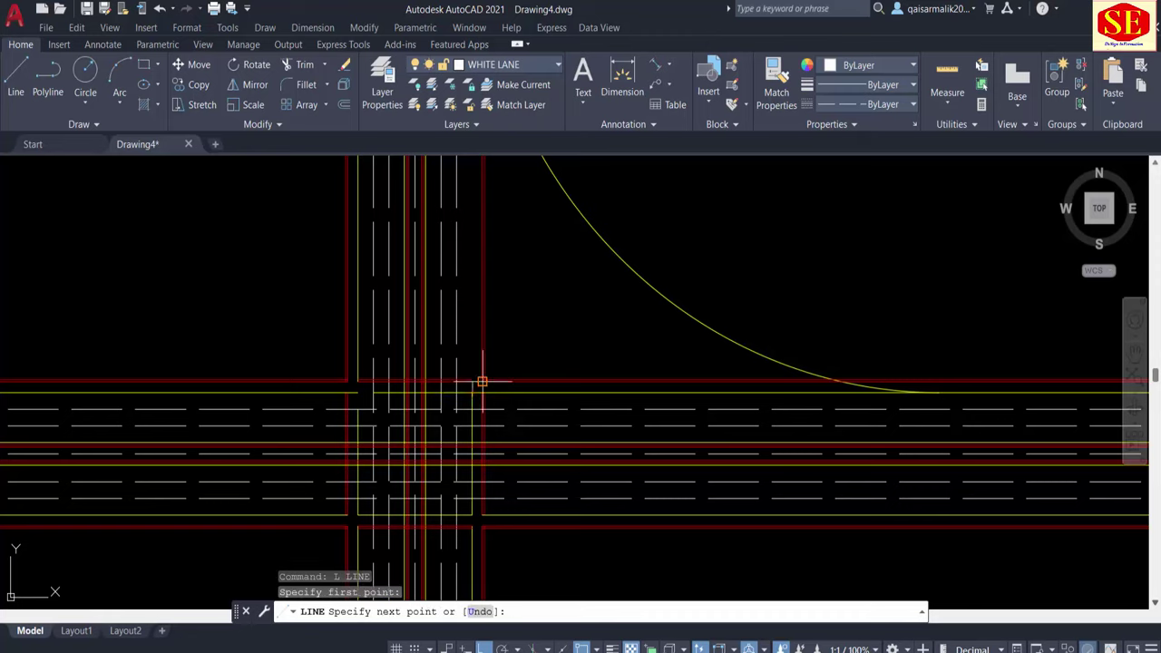
{"action": "middle_click_drag", "start_coordinate": [480, 381], "coordinate": [496, 221]}
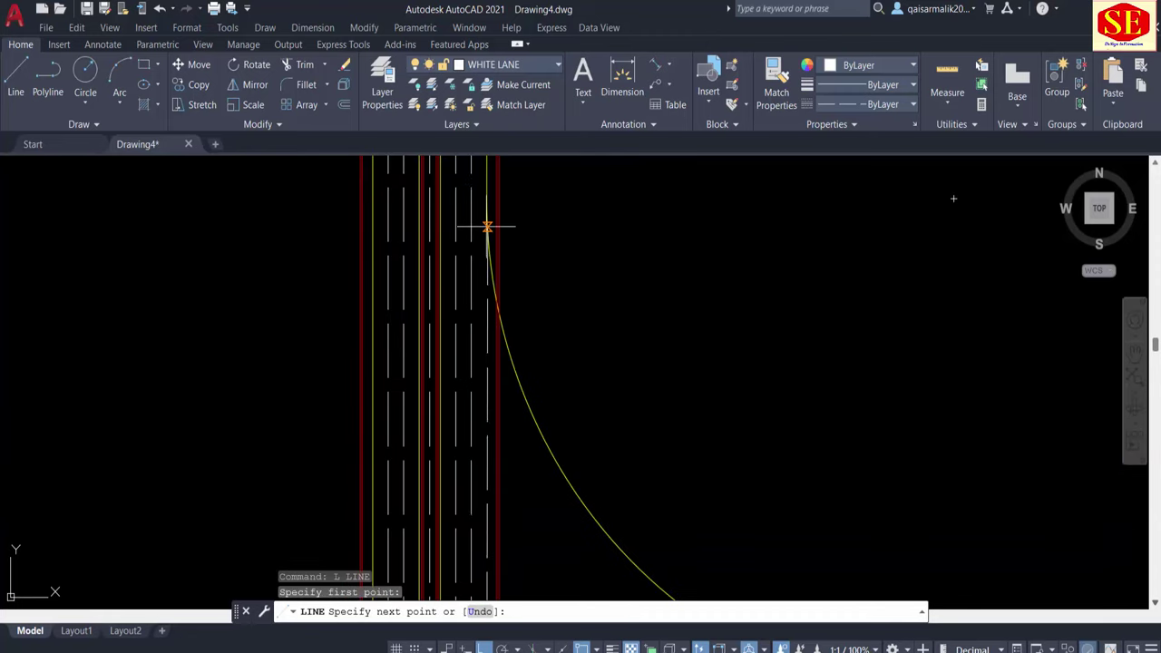
{"action": "left_click", "coordinate": [490, 196]}
{"action": "key", "text": "Escape"}
Step: Apply the yellow arc's properties with MA to the second line
{"action": "type", "text": "ma"}
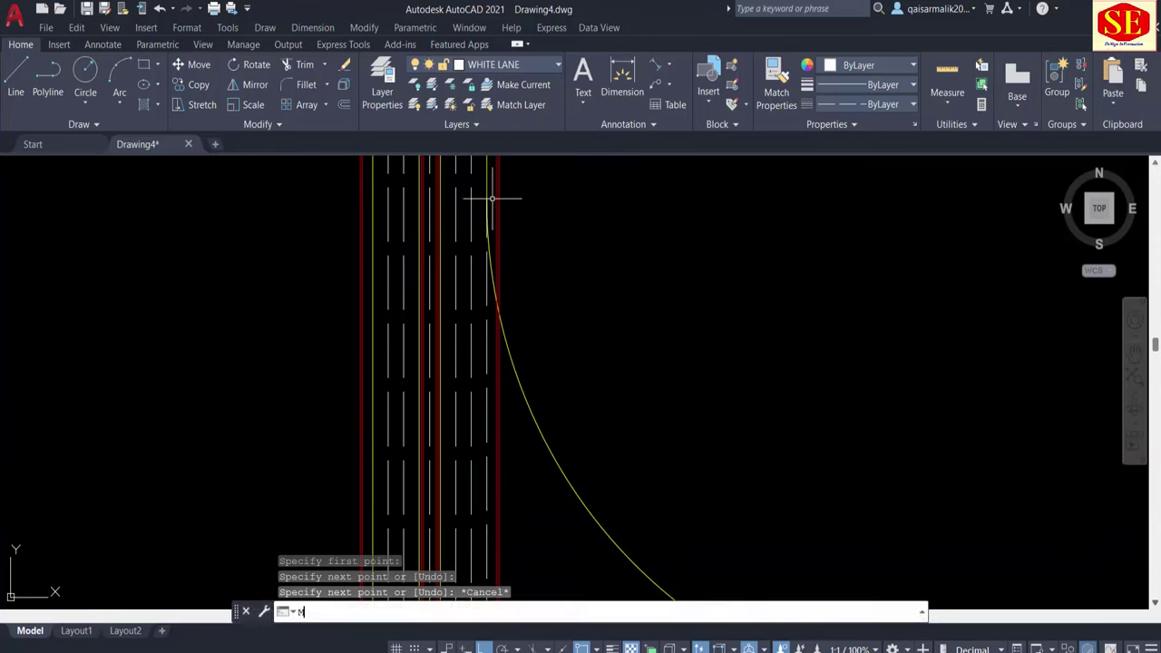
{"action": "key", "text": "Return"}
{"action": "left_click", "coordinate": [514, 378]}
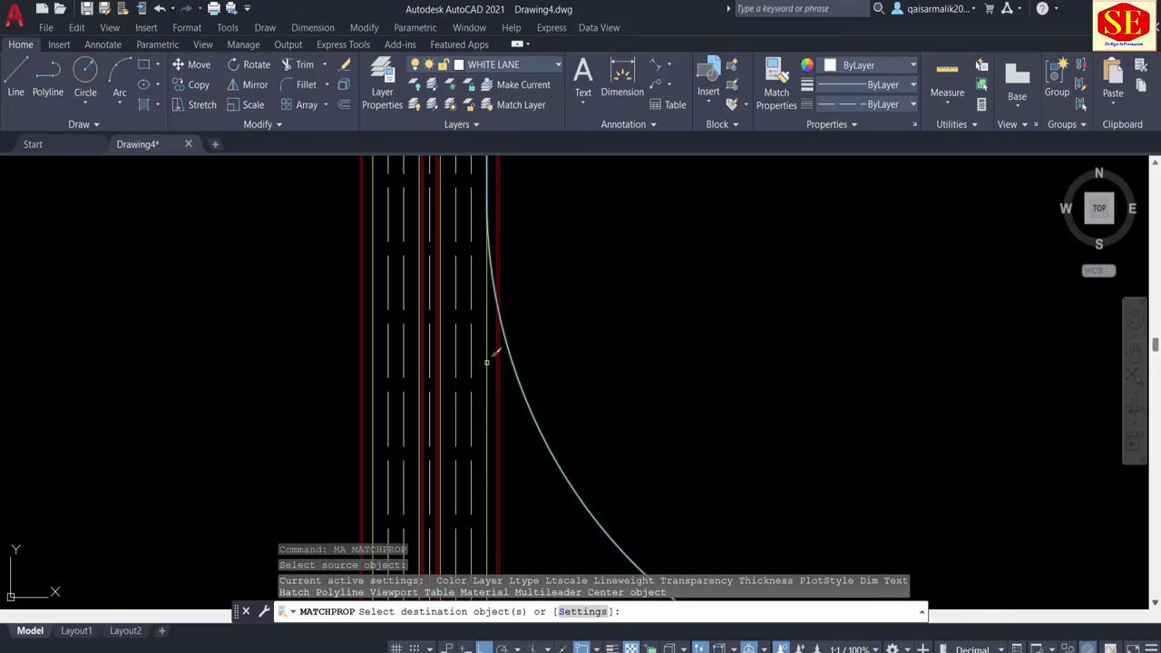
{"action": "key", "text": "Escape"}
{"action": "scroll", "coordinate": [469, 300], "scroll_direction": "down", "scroll_amount": 1}
{"action": "scroll", "coordinate": [469, 299], "scroll_direction": "down", "scroll_amount": 1}
{"action": "scroll", "coordinate": [630, 470], "scroll_direction": "down", "scroll_amount": 1}
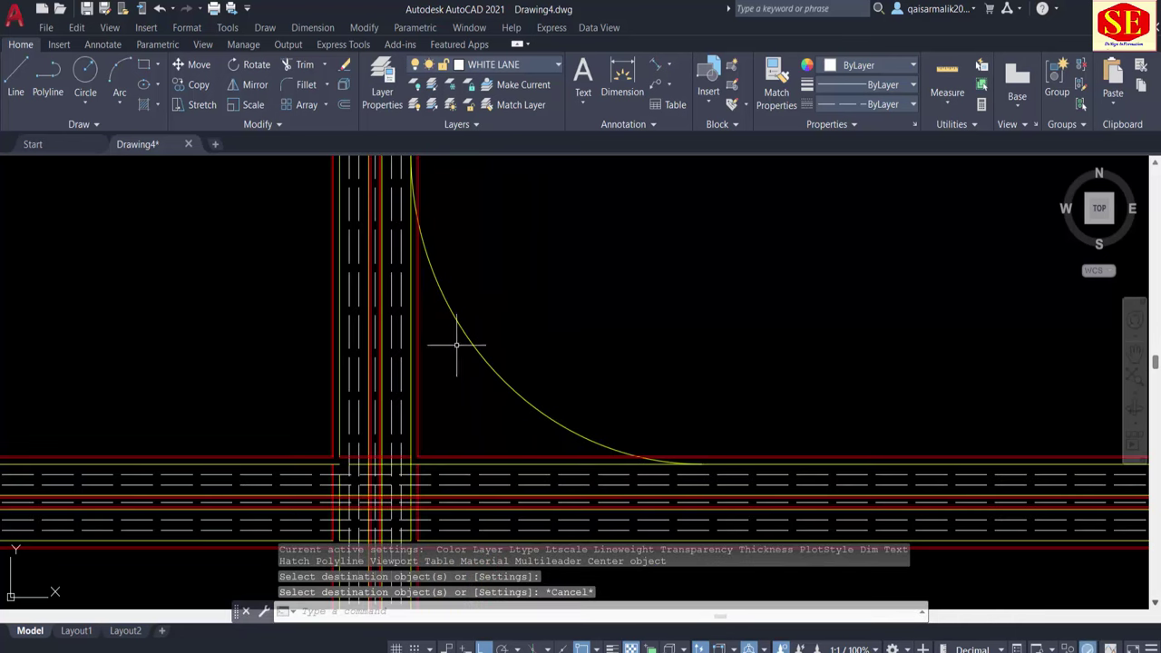
{"action": "middle_click_drag", "start_coordinate": [568, 297], "coordinate": [537, 297]}
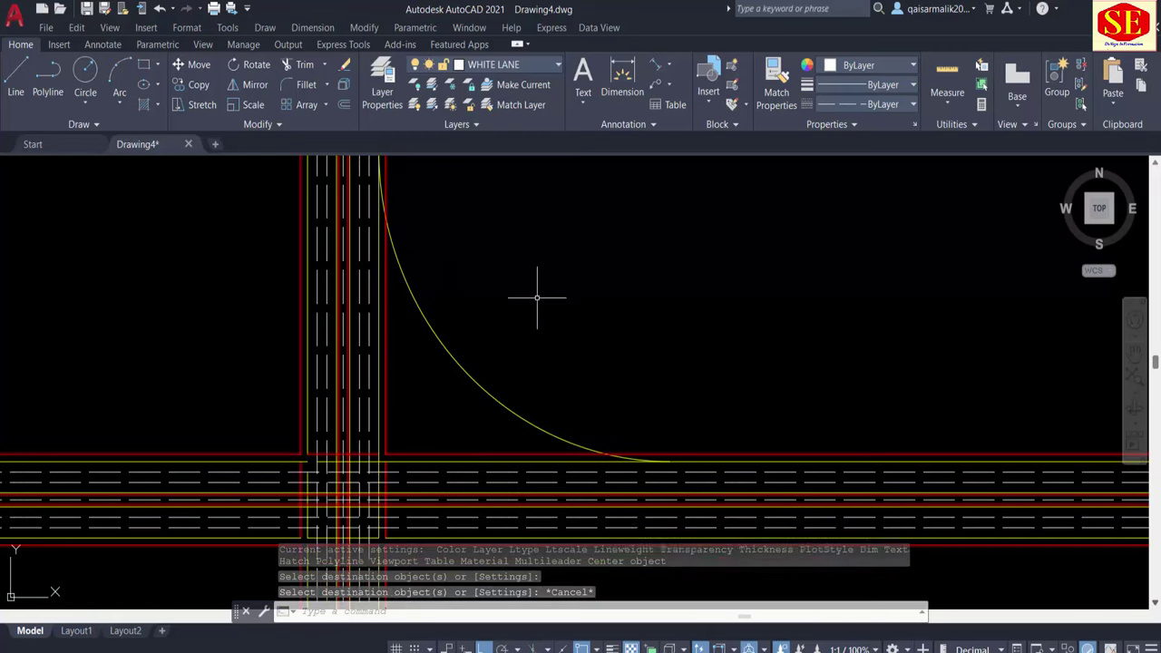
{"action": "key", "text": "Escape"}
{"action": "type", "text": "o"}
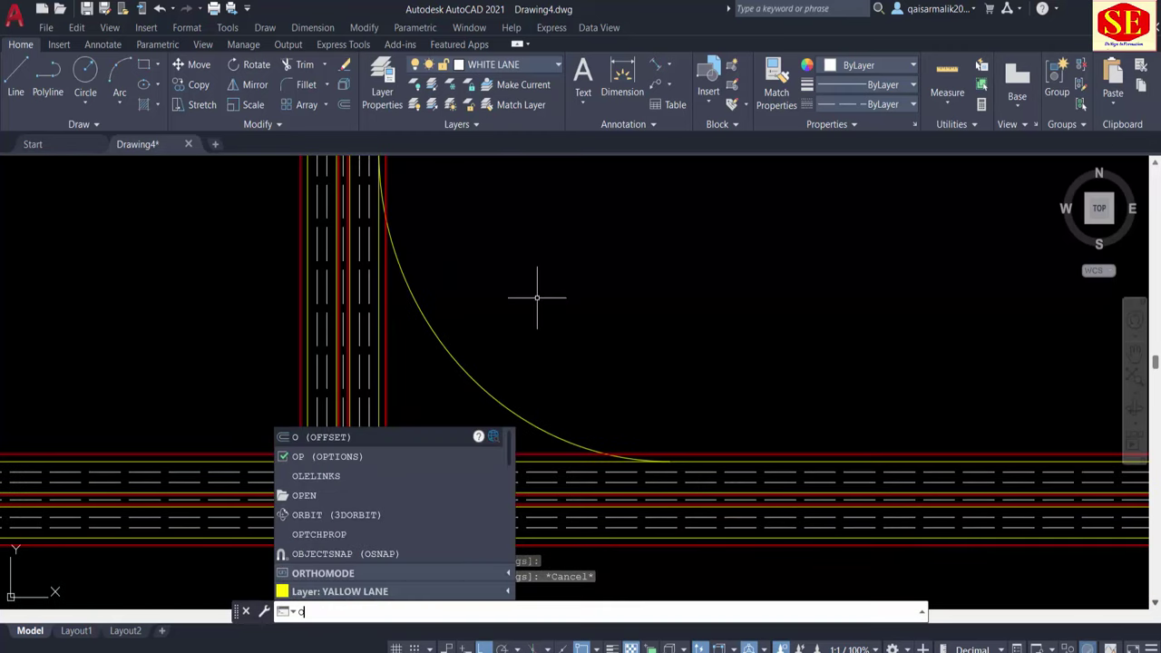
Step: Offset the corner arc 2.4 units to its outer side
{"action": "key", "text": "Return"}
{"action": "type", "text": "2."}
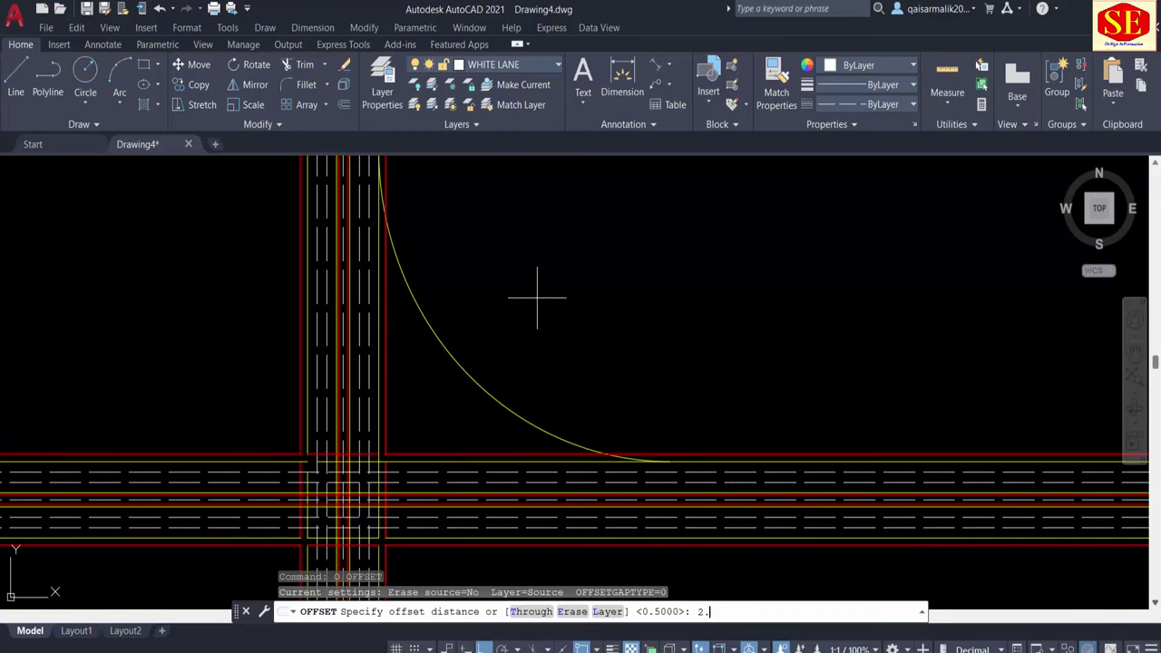
{"action": "type", "text": "4"}
{"action": "key", "text": "Return"}
{"action": "left_click", "coordinate": [472, 382]}
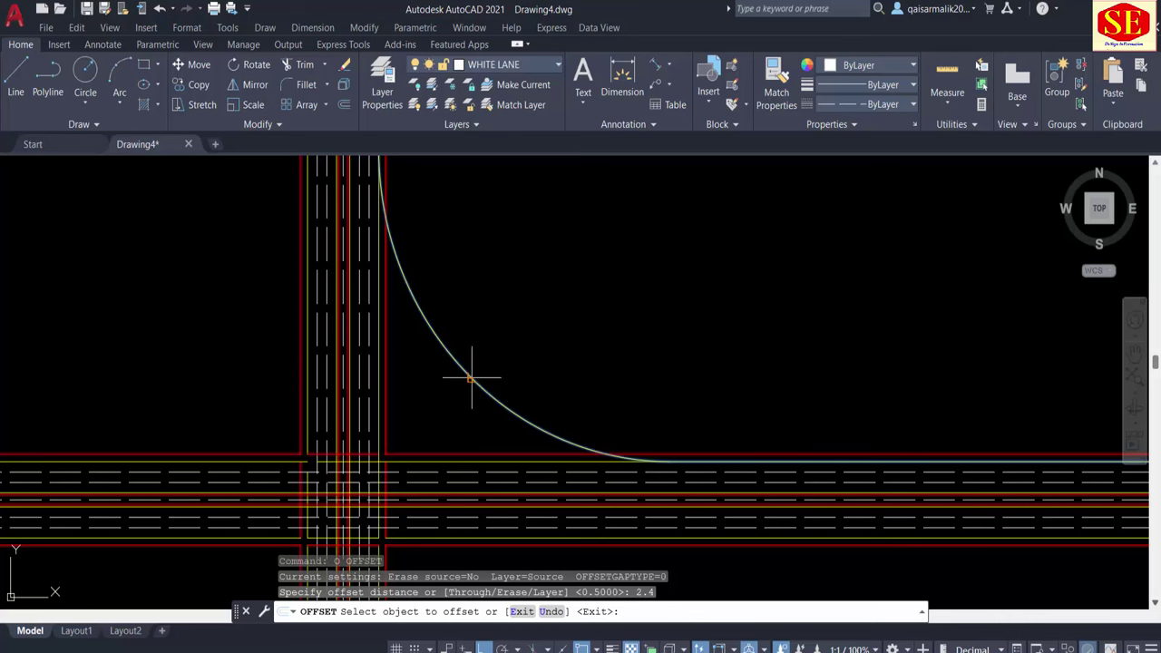
{"action": "left_click", "coordinate": [432, 396]}
{"action": "scroll", "coordinate": [433, 396], "scroll_direction": "up", "scroll_amount": 4}
{"action": "key", "text": "Escape"}
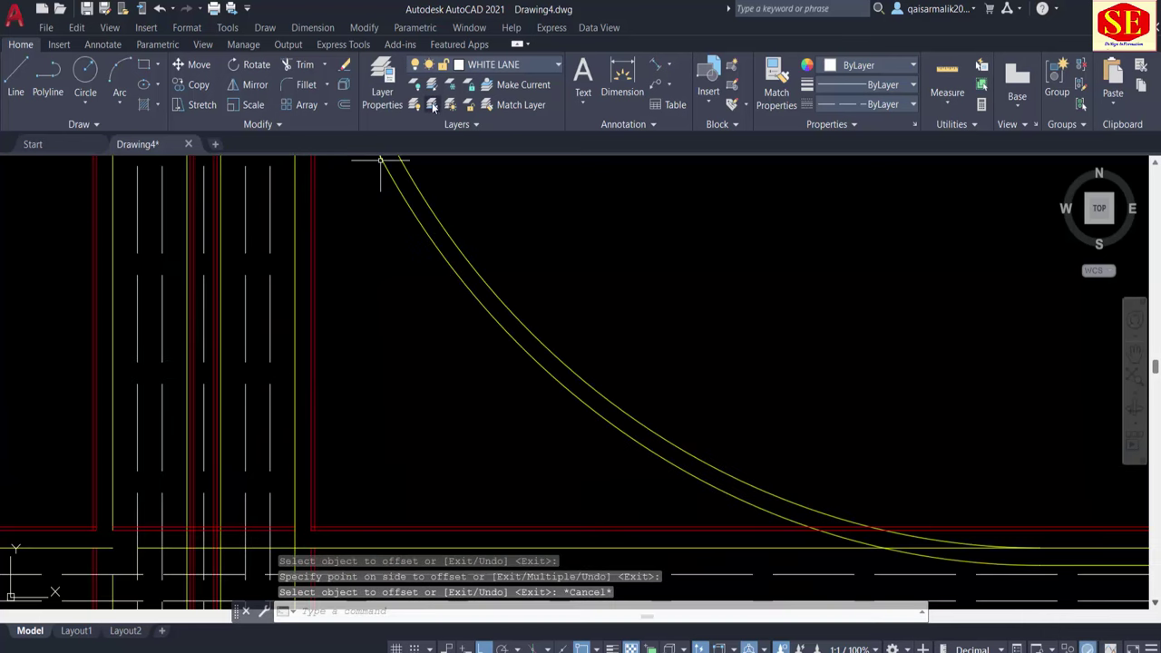
Step: Try a linear dimension between the two red road lines, then cancel it
{"action": "left_click", "coordinate": [669, 65]}
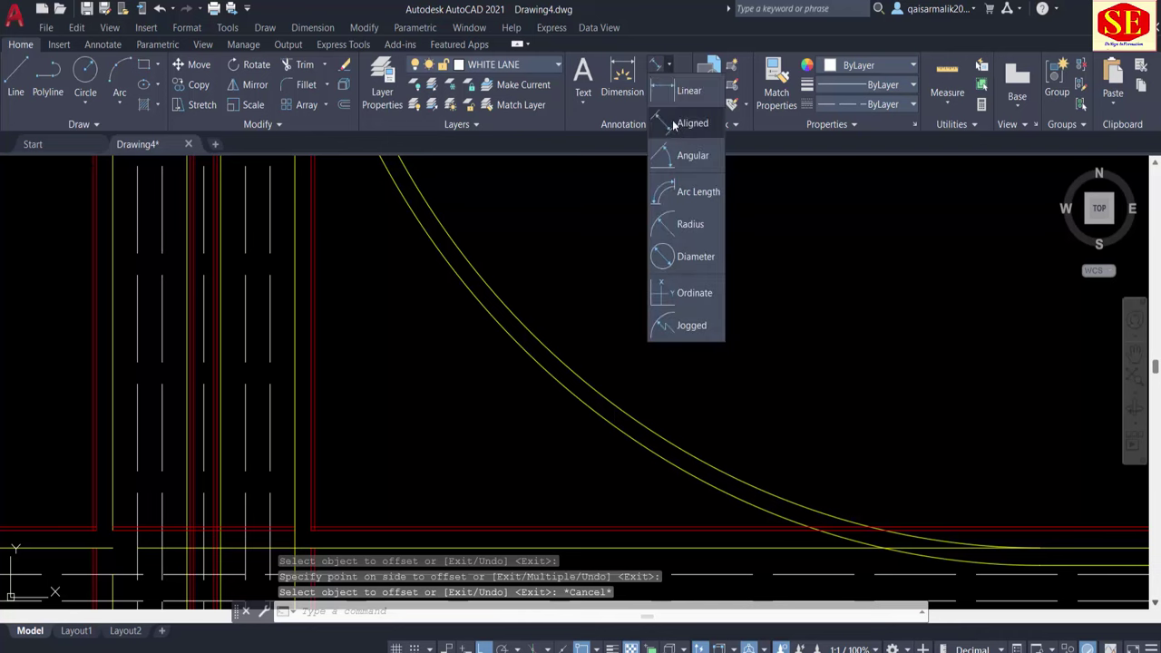
{"action": "left_click", "coordinate": [676, 89]}
{"action": "left_click", "coordinate": [295, 324]}
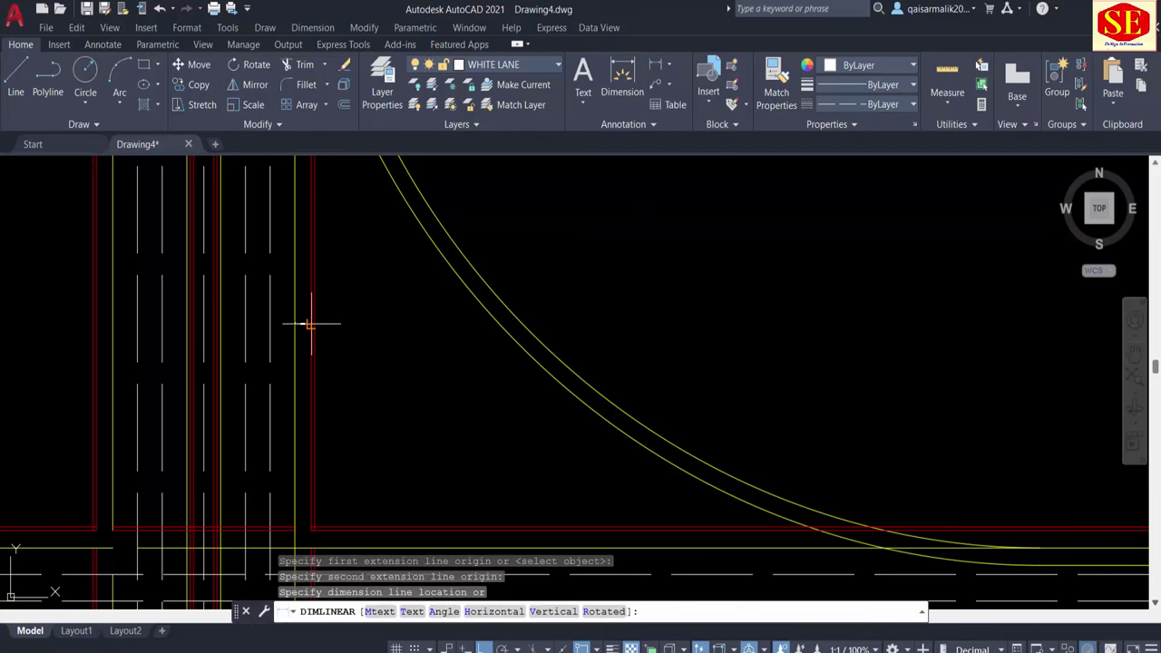
{"action": "scroll", "coordinate": [305, 324], "scroll_direction": "up", "scroll_amount": 3}
{"action": "key", "text": "Escape"}
{"action": "key", "text": "Return"}
{"action": "left_click", "coordinate": [319, 323]}
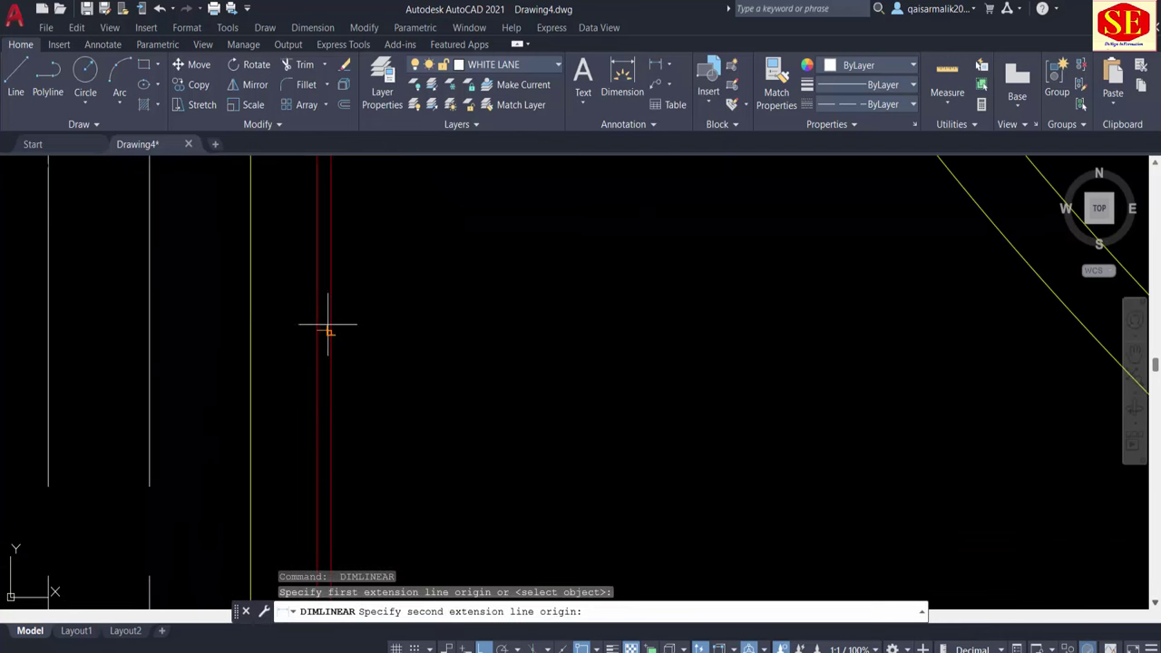
{"action": "left_click", "coordinate": [326, 329]}
{"action": "scroll", "coordinate": [324, 328], "scroll_direction": "up", "scroll_amount": 4}
{"action": "scroll", "coordinate": [325, 345], "scroll_direction": "down", "scroll_amount": 1}
{"action": "scroll", "coordinate": [324, 338], "scroll_direction": "down", "scroll_amount": 3}
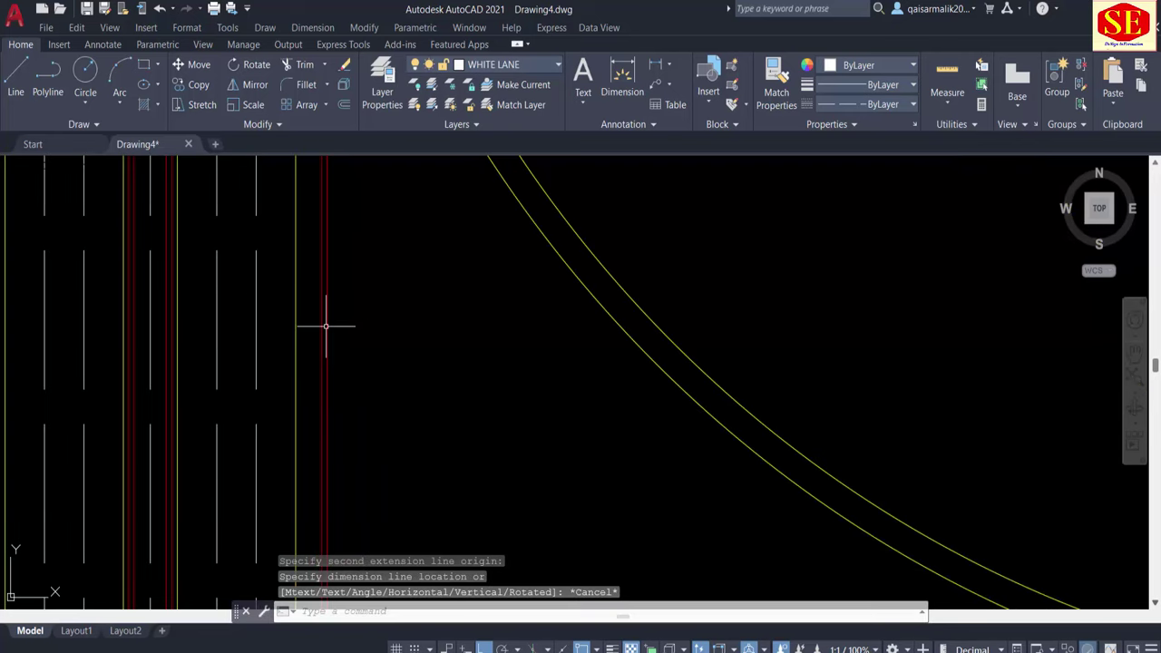
{"action": "scroll", "coordinate": [363, 337], "scroll_direction": "down", "scroll_amount": 2}
{"action": "key", "text": "Escape"}
Step: Offset the outer arc by 0.5 to add a parallel copy
{"action": "type", "text": "o"}
{"action": "key", "text": "Return"}
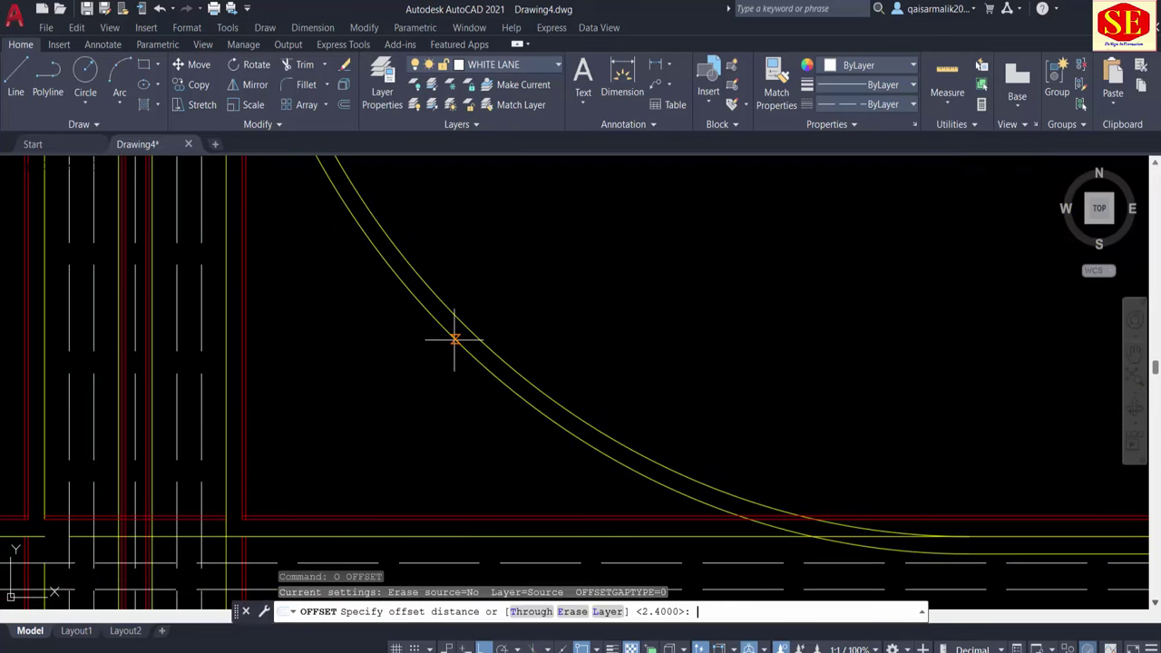
{"action": "type", "text": "5"}
{"action": "key", "text": "Return"}
{"action": "scroll", "coordinate": [409, 339], "scroll_direction": "up", "scroll_amount": 2}
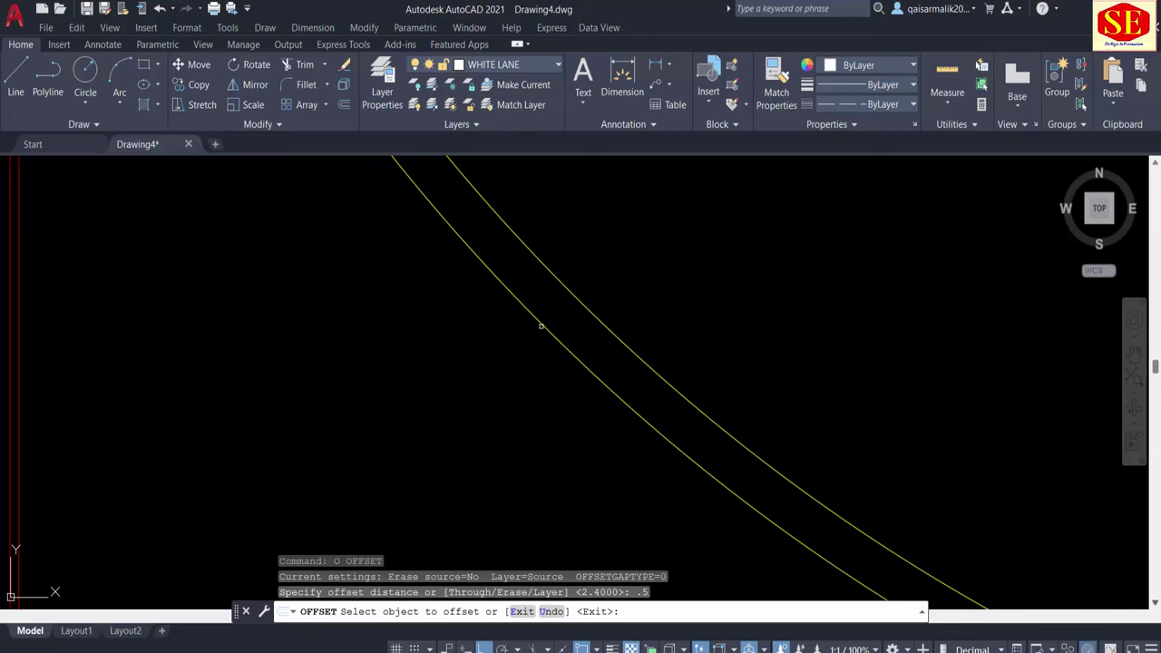
{"action": "left_click", "coordinate": [541, 326]}
{"action": "left_click", "coordinate": [530, 336]}
{"action": "scroll", "coordinate": [504, 357], "scroll_direction": "down", "scroll_amount": 2}
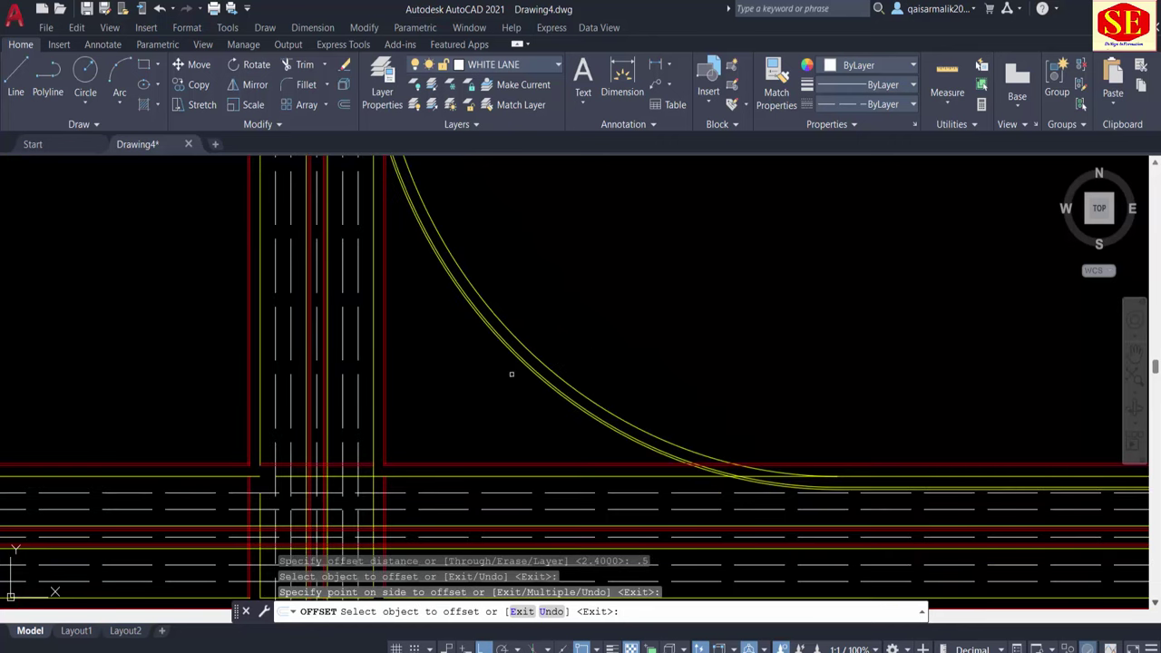
{"action": "scroll", "coordinate": [510, 373], "scroll_direction": "up", "scroll_amount": 2}
{"action": "key", "text": "Escape"}
{"action": "scroll", "coordinate": [511, 394], "scroll_direction": "down", "scroll_amount": 2}
{"action": "middle_click_drag", "start_coordinate": [422, 326], "coordinate": [431, 373]}
Step: Add two more arcs outward at a 3.65 offset, one from the other
{"action": "type", "text": "o"}
{"action": "key", "text": "Return"}
{"action": "type", "text": "3.65"}
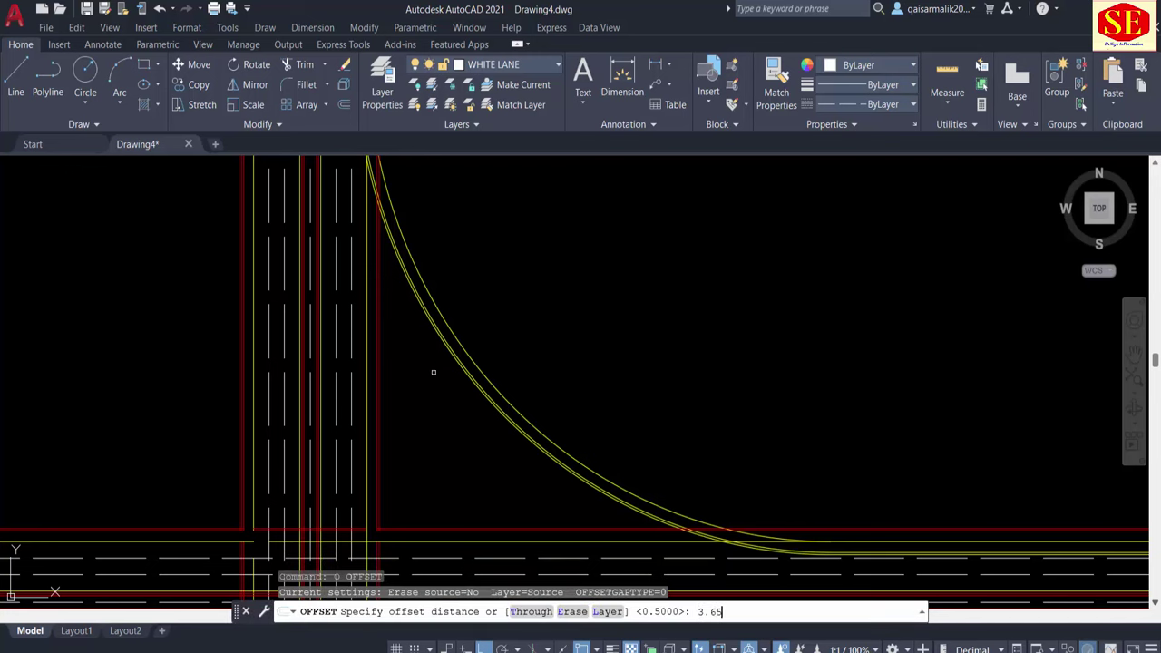
{"action": "key", "text": "Return"}
{"action": "left_click", "coordinate": [486, 371]}
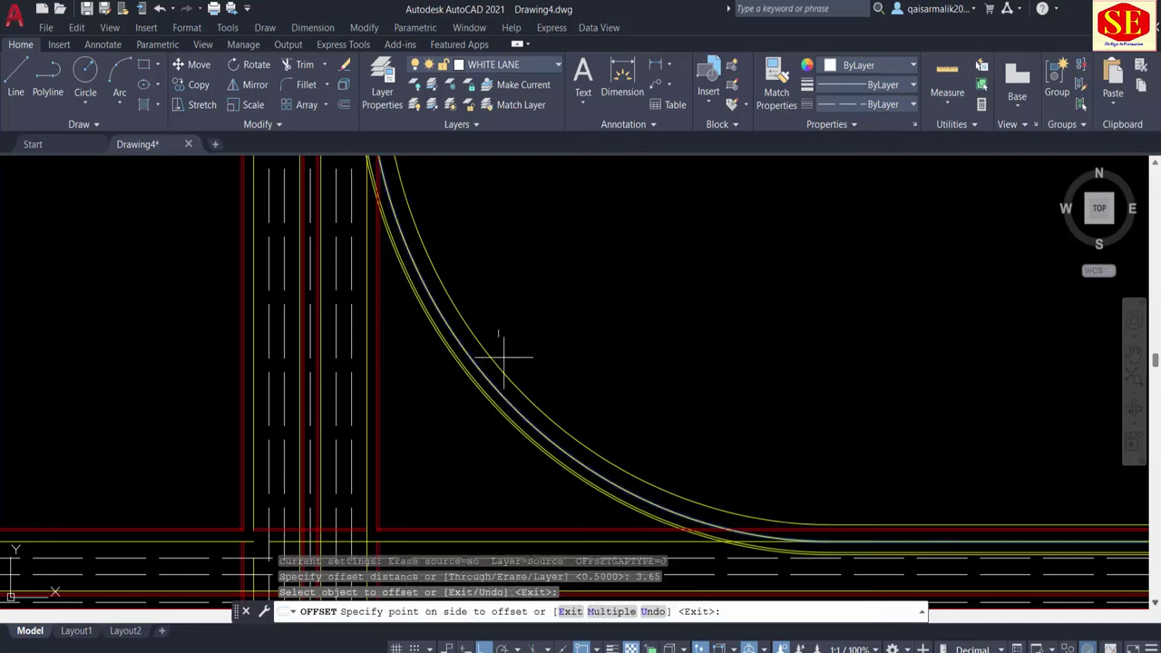
{"action": "left_click", "coordinate": [492, 350]}
{"action": "left_click", "coordinate": [500, 365]}
{"action": "left_click", "coordinate": [544, 337]}
{"action": "key", "text": "Escape"}
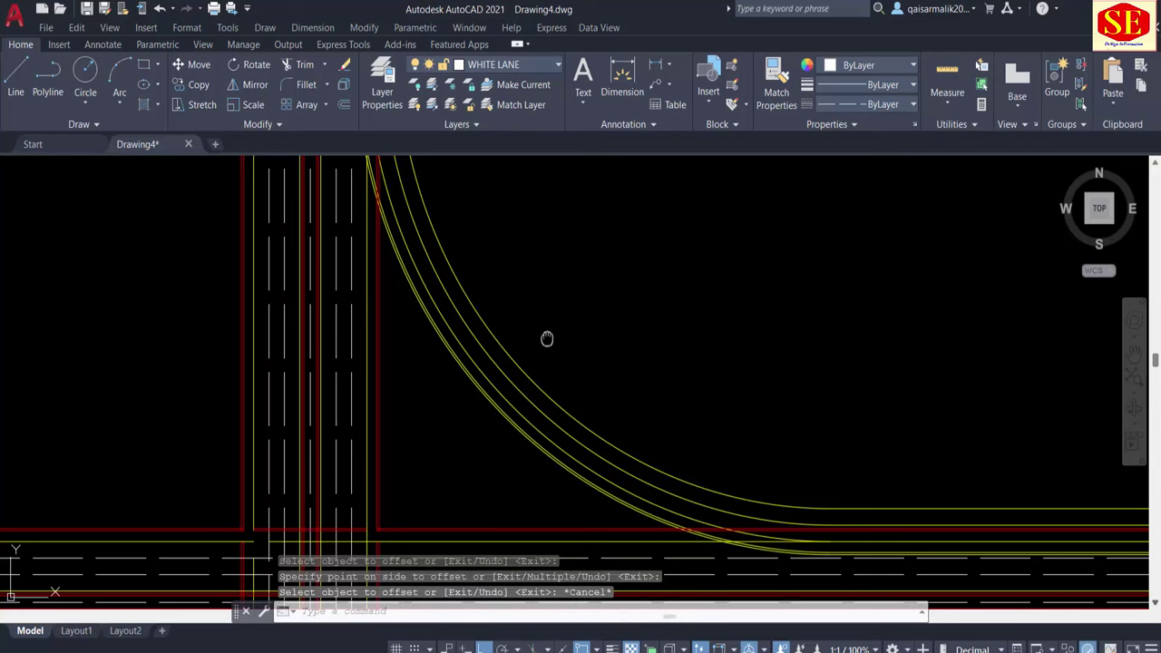
{"action": "middle_click_drag", "start_coordinate": [547, 337], "coordinate": [515, 436]}
{"action": "scroll", "coordinate": [526, 389], "scroll_direction": "down", "scroll_amount": 2}
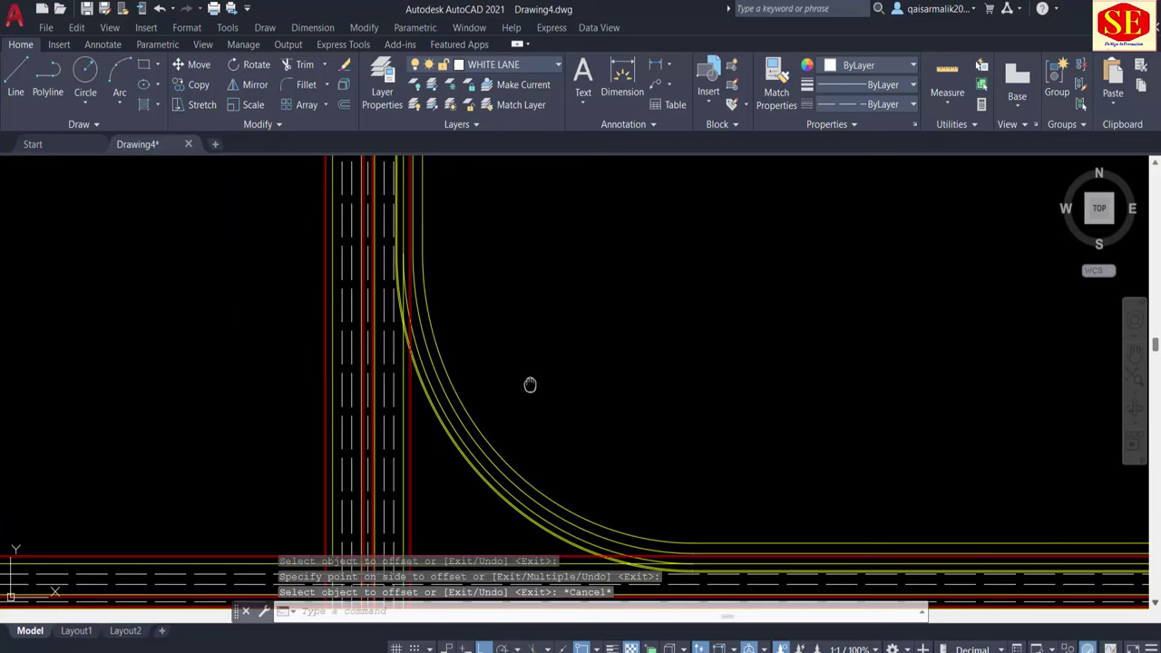
{"action": "middle_click_drag", "start_coordinate": [530, 385], "coordinate": [521, 422]}
Step: Offset the corner arc 2.4 units to the outer side
{"action": "type", "text": "o"}
{"action": "key", "text": "Return"}
{"action": "type", "text": "2.4"}
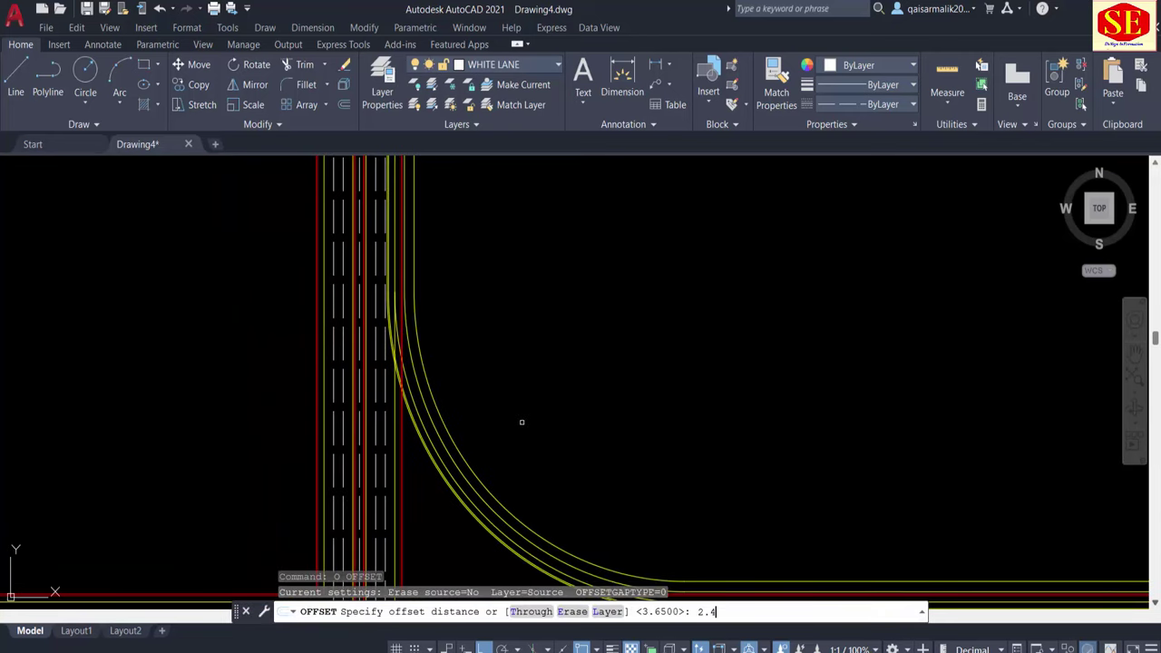
{"action": "key", "text": "Return"}
{"action": "scroll", "coordinate": [481, 458], "scroll_direction": "up", "scroll_amount": 2}
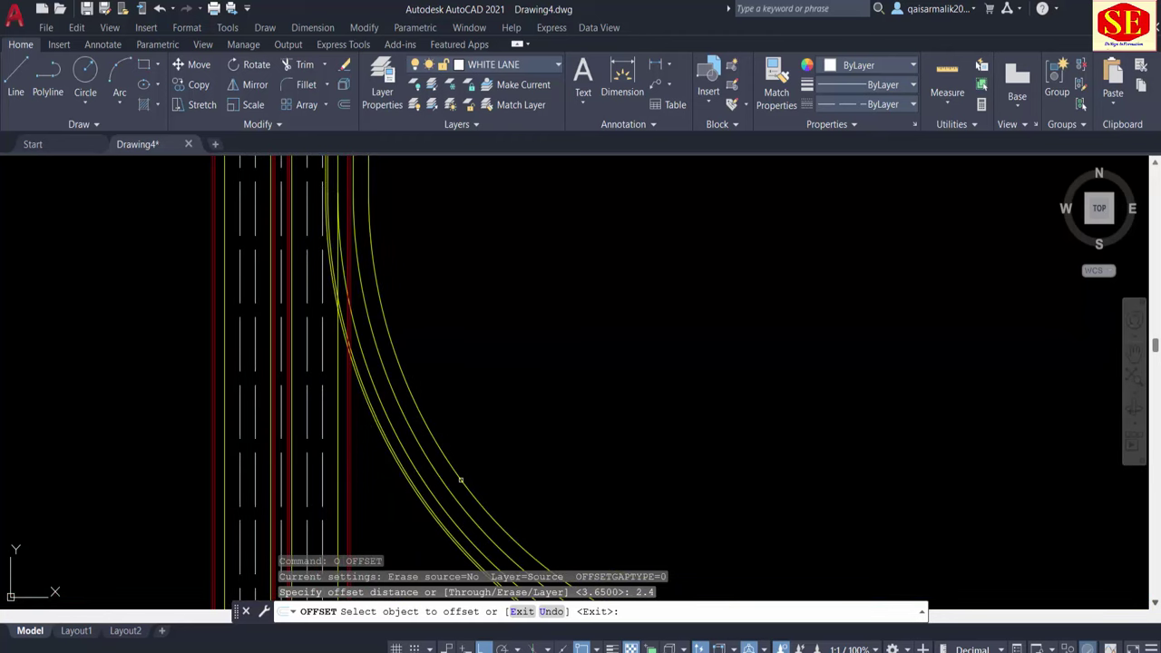
{"action": "left_click", "coordinate": [461, 480]}
{"action": "left_click", "coordinate": [483, 457]}
Step: Offset the new arc a further 0.5 units outward
{"action": "key", "text": "Return"}
{"action": "key", "text": "Return"}
{"action": "type", "text": ".5"}
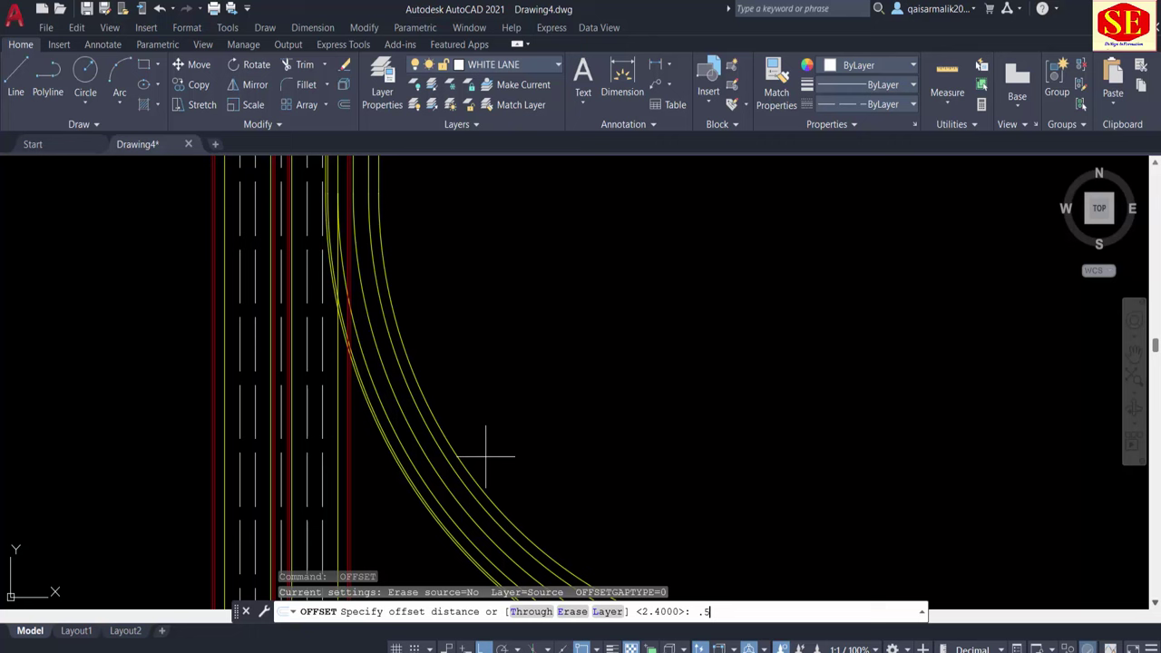
{"action": "key", "text": "Return"}
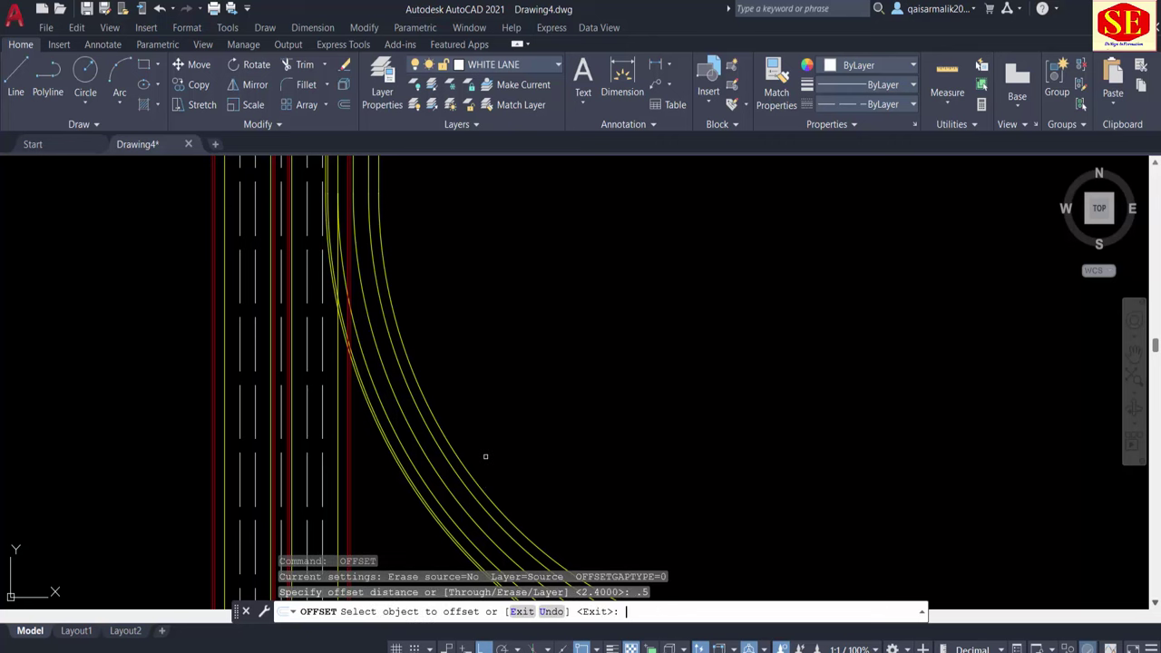
{"action": "left_click", "coordinate": [470, 476]}
{"action": "left_click", "coordinate": [520, 469]}
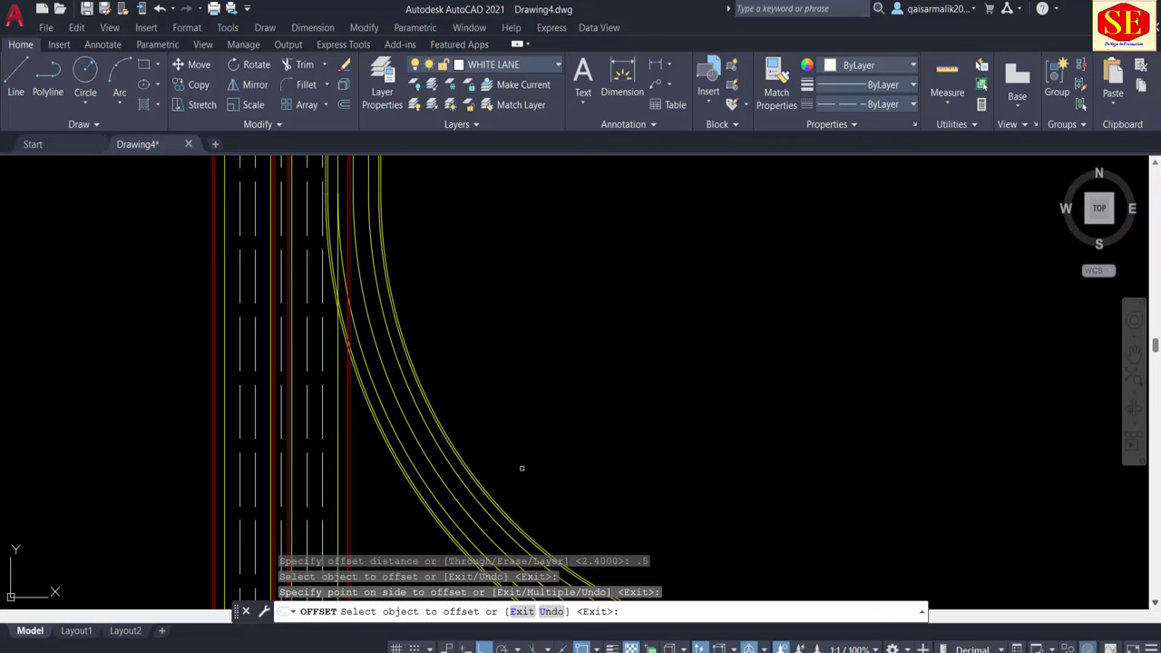
{"action": "scroll", "coordinate": [551, 324], "scroll_direction": "down", "scroll_amount": 3}
{"action": "scroll", "coordinate": [553, 319], "scroll_direction": "down", "scroll_amount": 2}
{"action": "key", "text": "Escape"}
{"action": "scroll", "coordinate": [562, 325], "scroll_direction": "up", "scroll_amount": 3}
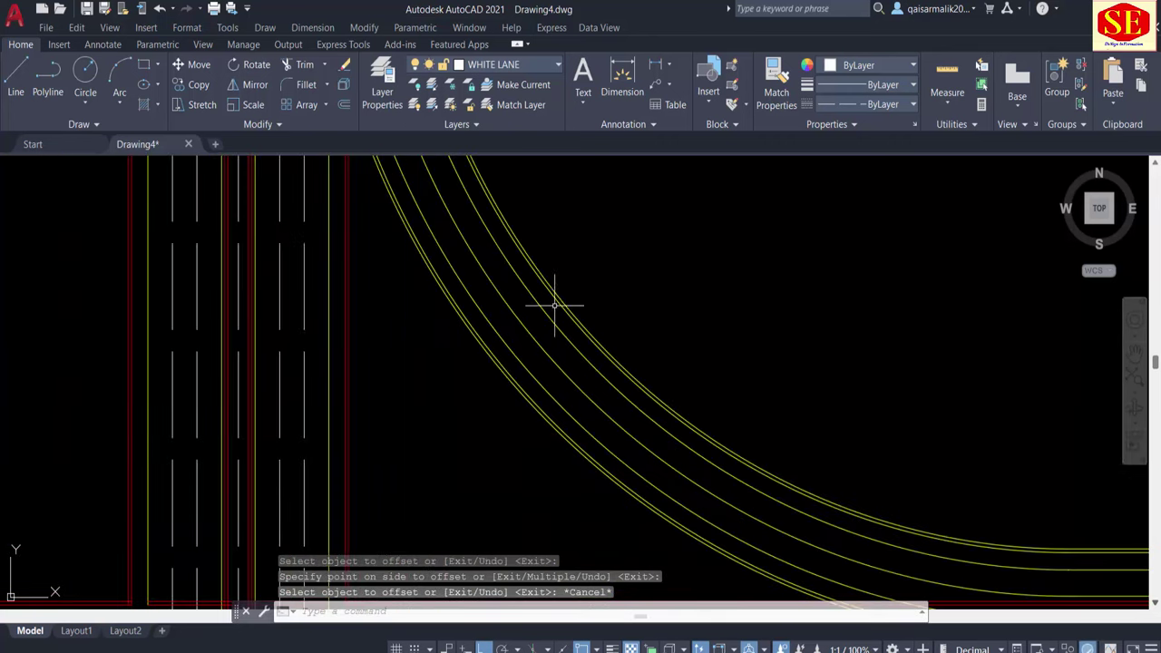
{"action": "key", "text": "Escape"}
{"action": "type", "text": "M"}
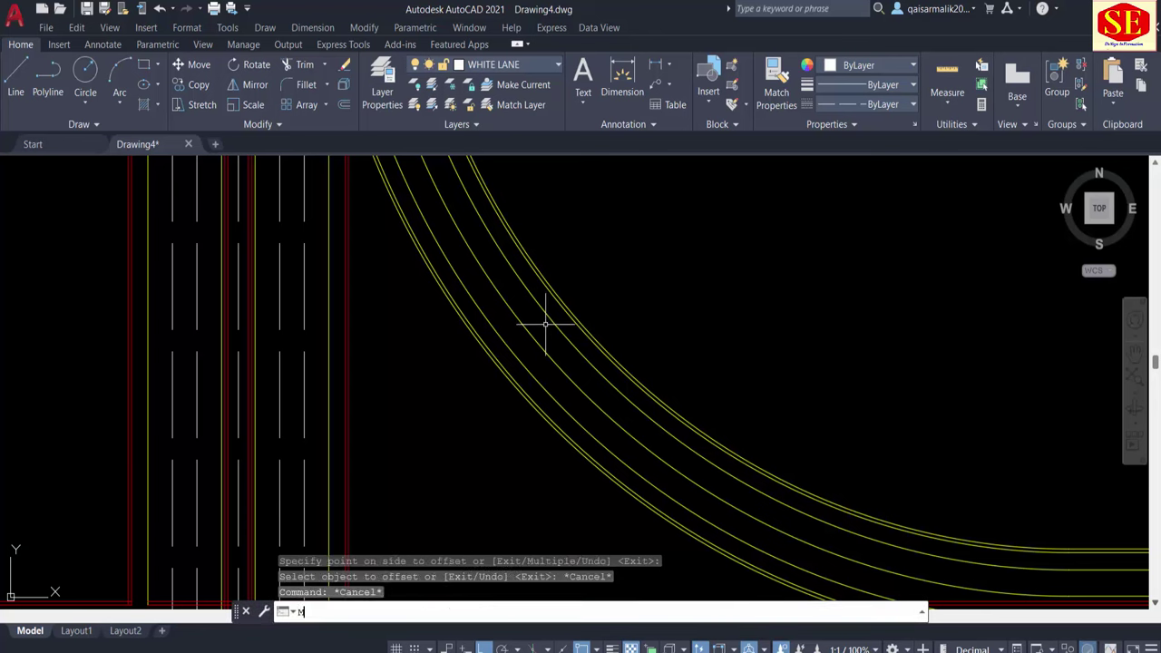
Step: Match the outer and inner arc pairs to the red kerb line's properties
{"action": "type", "text": "a"}
{"action": "key", "text": "Return"}
{"action": "left_click", "coordinate": [346, 377]}
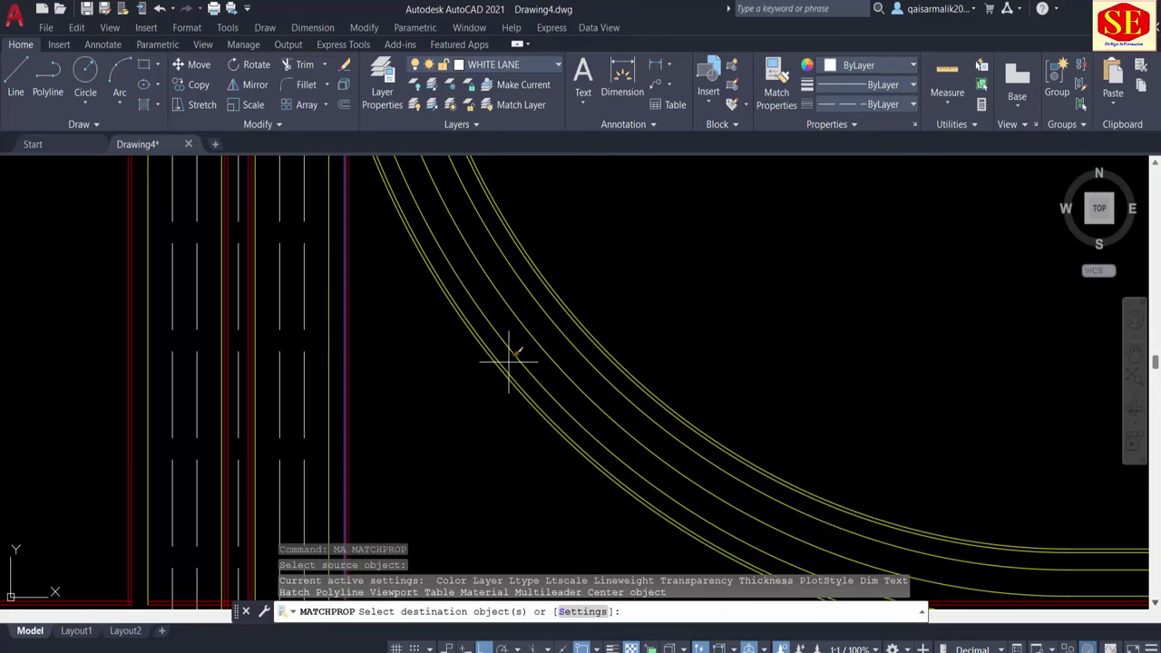
{"action": "left_click_drag", "start_coordinate": [508, 360], "coordinate": [535, 354]}
{"action": "left_click", "coordinate": [603, 317]}
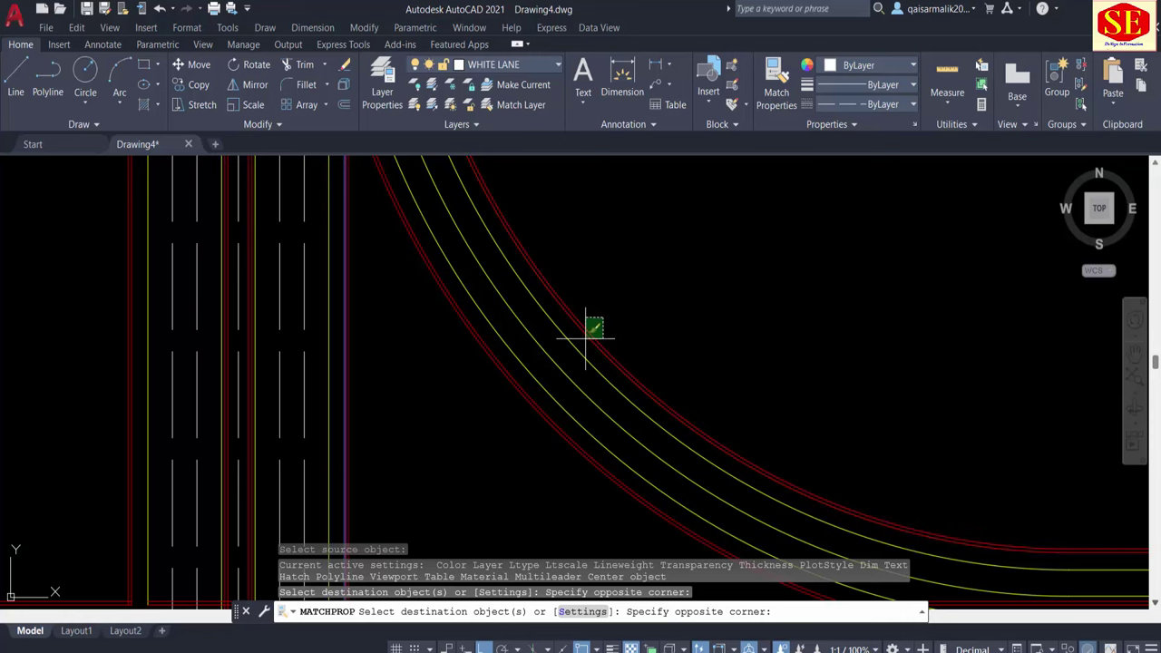
{"action": "left_click", "coordinate": [594, 327]}
{"action": "key", "text": "Escape"}
{"action": "scroll", "coordinate": [643, 363], "scroll_direction": "down", "scroll_amount": 2}
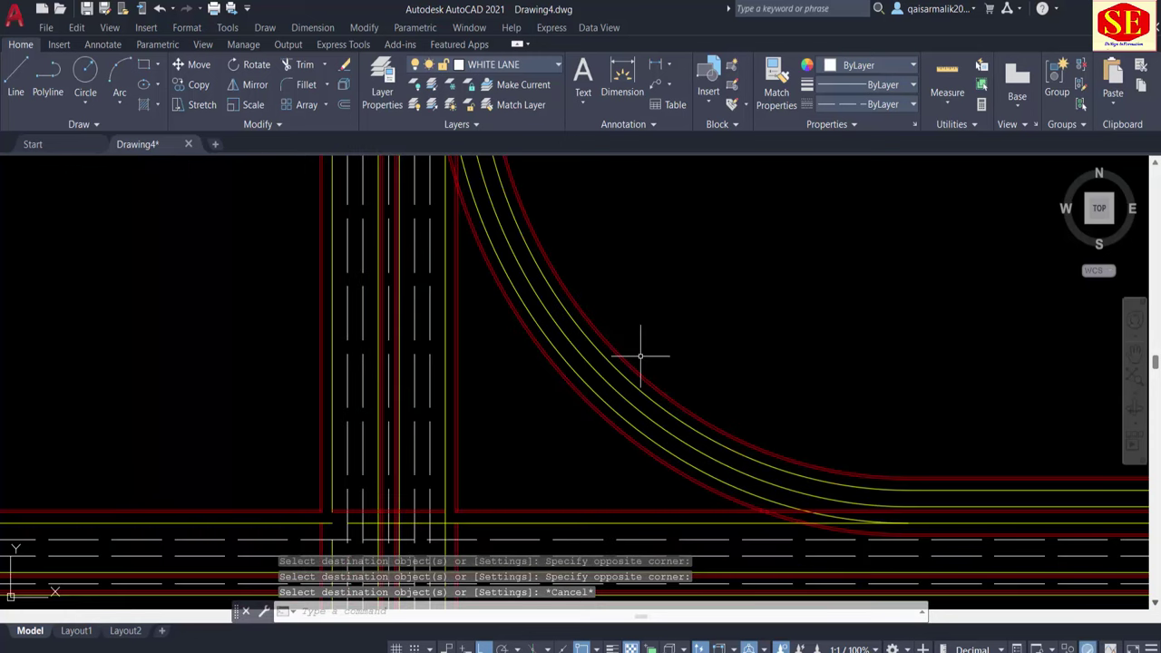
Step: Make the middle arc a white dashed lane line matching the existing lane marking
{"action": "type", "text": "ma"}
{"action": "key", "text": "Return"}
{"action": "left_click", "coordinate": [433, 434]}
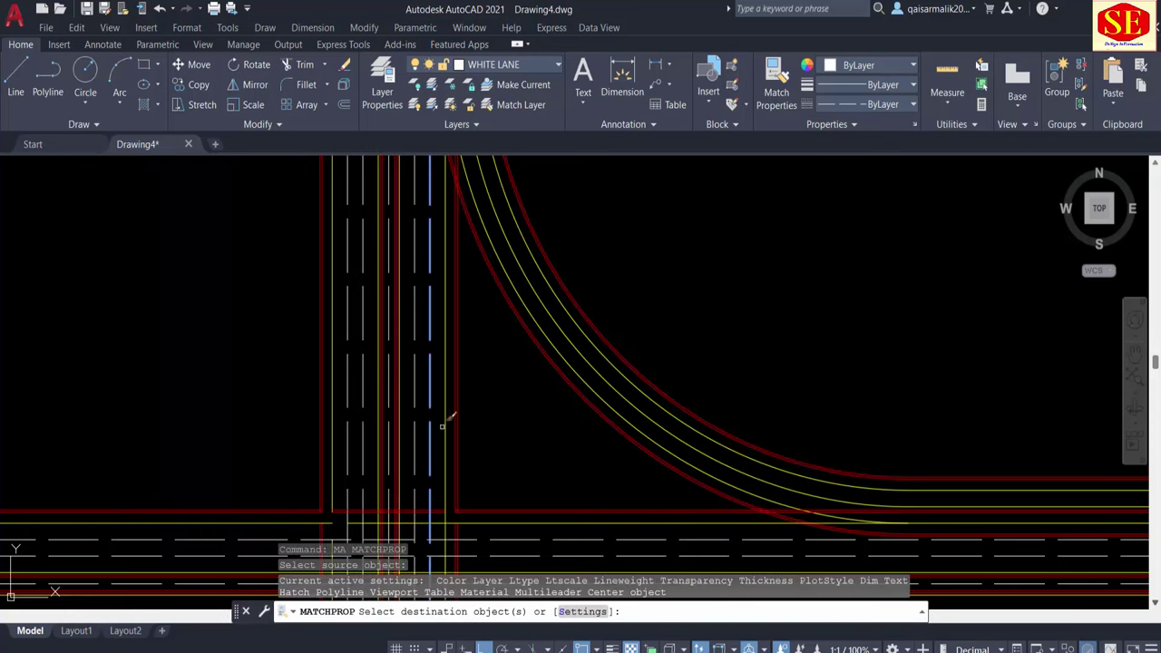
{"action": "left_click", "coordinate": [598, 375]}
{"action": "key", "text": "Escape"}
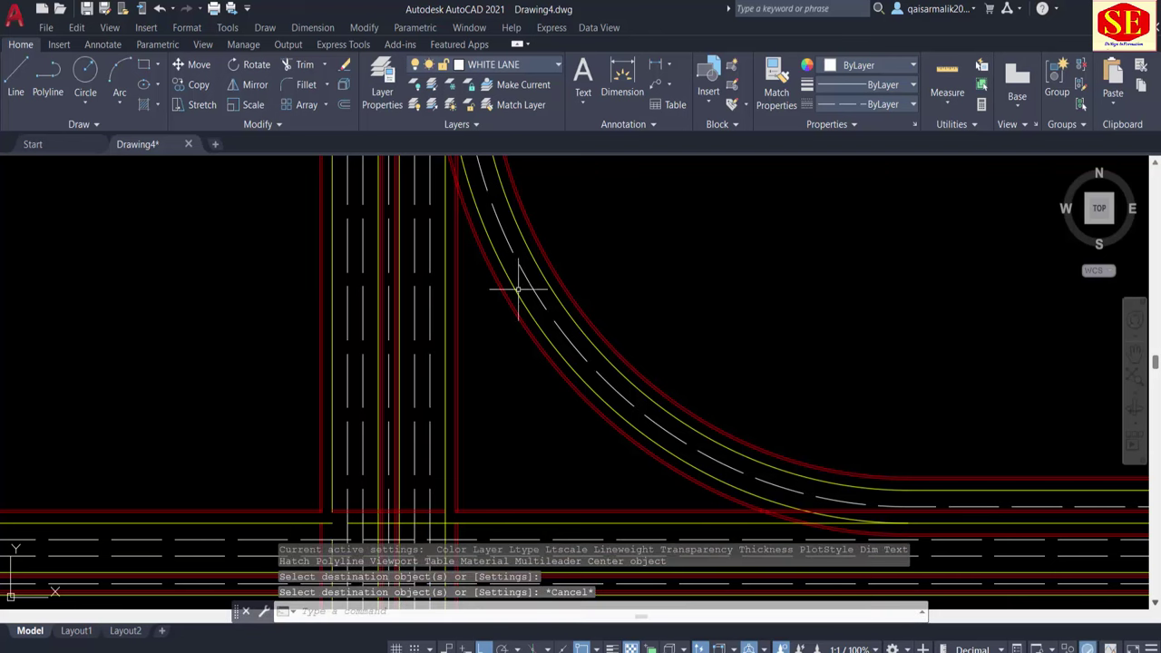
{"action": "middle_click_drag", "start_coordinate": [518, 290], "coordinate": [532, 285]}
{"action": "scroll", "coordinate": [532, 285], "scroll_direction": "down", "scroll_amount": 2}
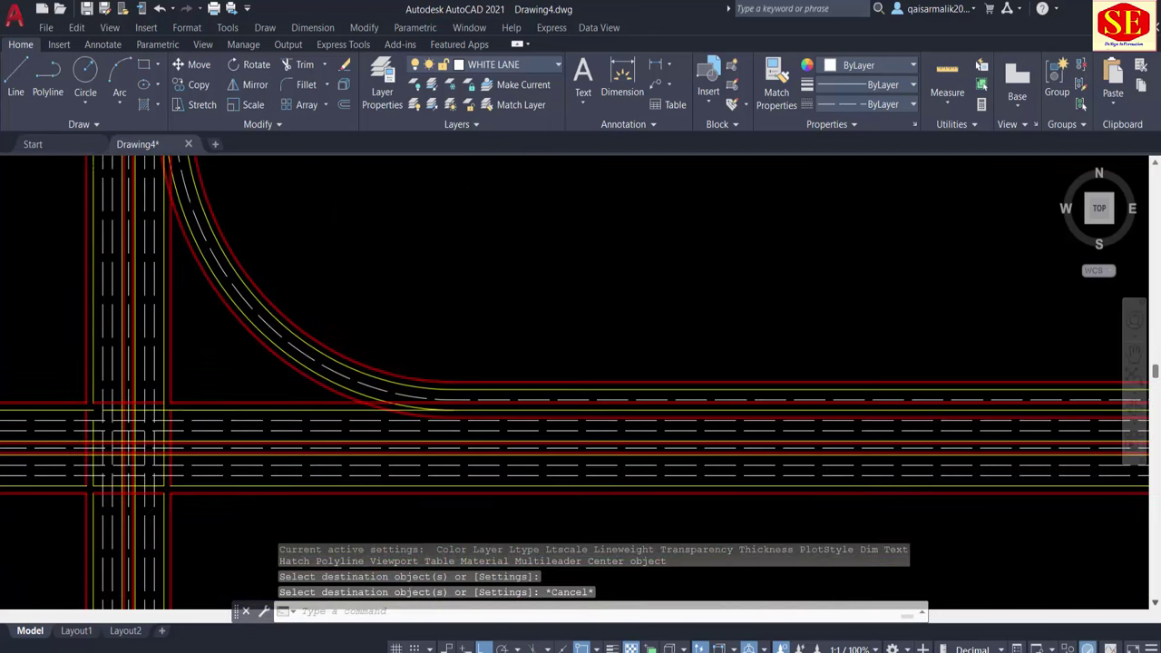
{"action": "scroll", "coordinate": [422, 363], "scroll_direction": "up", "scroll_amount": 2}
{"action": "scroll", "coordinate": [998, 354], "scroll_direction": "down", "scroll_amount": 5}
{"action": "middle_click_drag", "start_coordinate": [690, 287], "coordinate": [722, 490]}
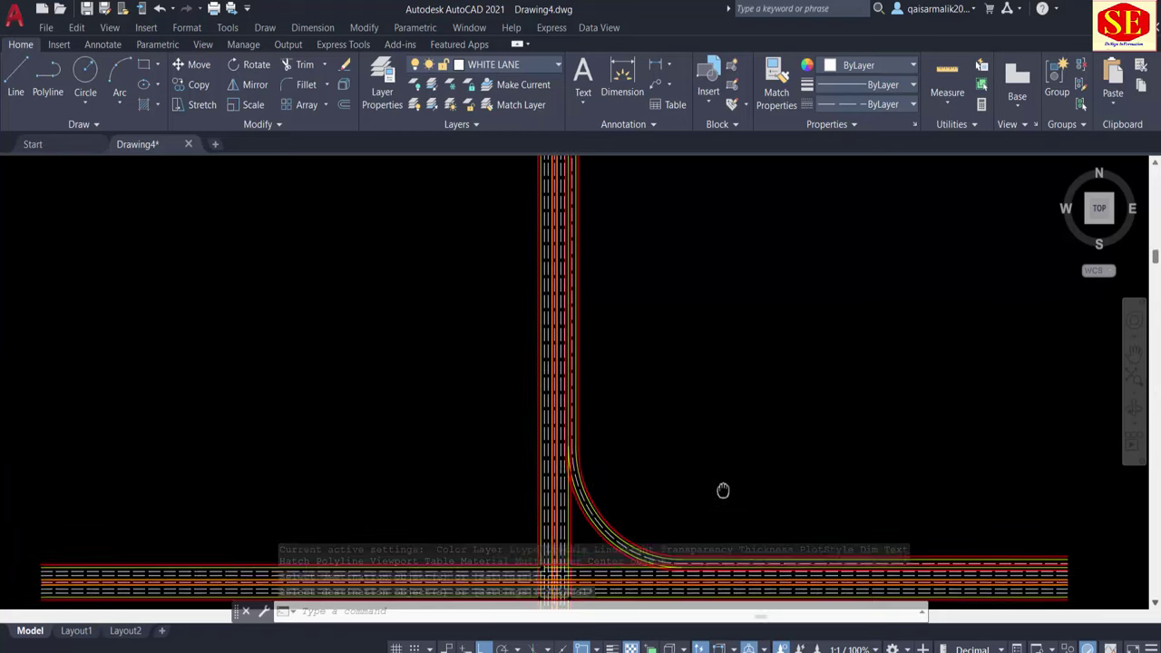
{"action": "scroll", "coordinate": [622, 207], "scroll_direction": "up", "scroll_amount": 2}
{"action": "scroll", "coordinate": [635, 299], "scroll_direction": "down", "scroll_amount": 2}
{"action": "key", "text": "Escape"}
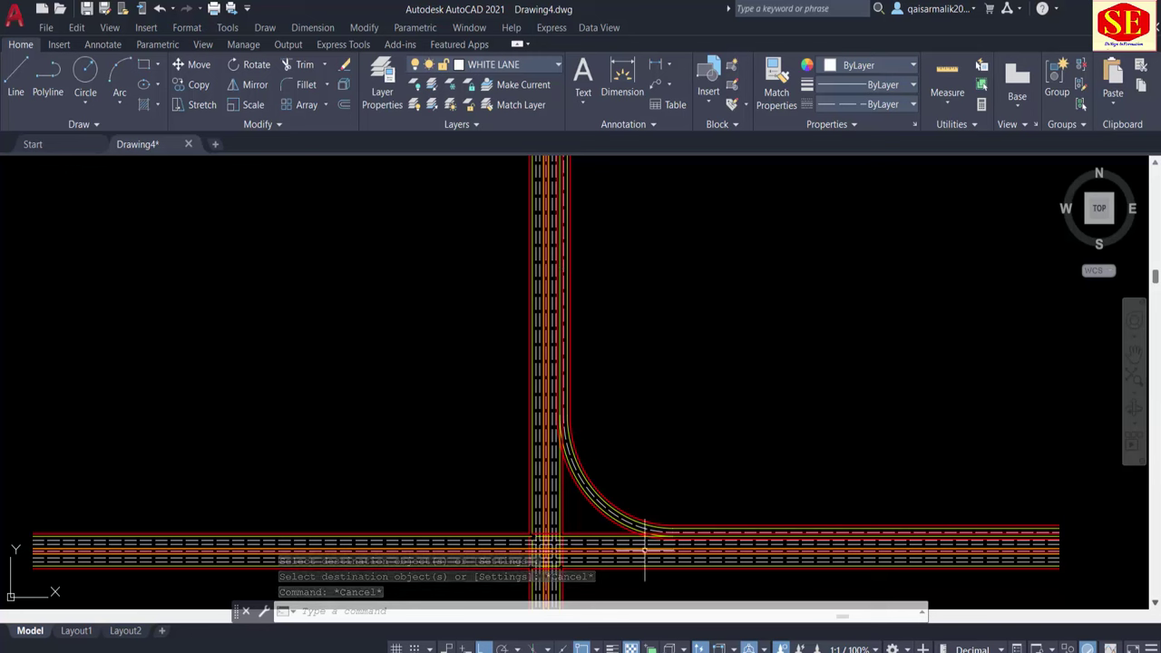
{"action": "scroll", "coordinate": [554, 179], "scroll_direction": "up", "scroll_amount": 2}
{"action": "scroll", "coordinate": [570, 176], "scroll_direction": "up", "scroll_amount": 1}
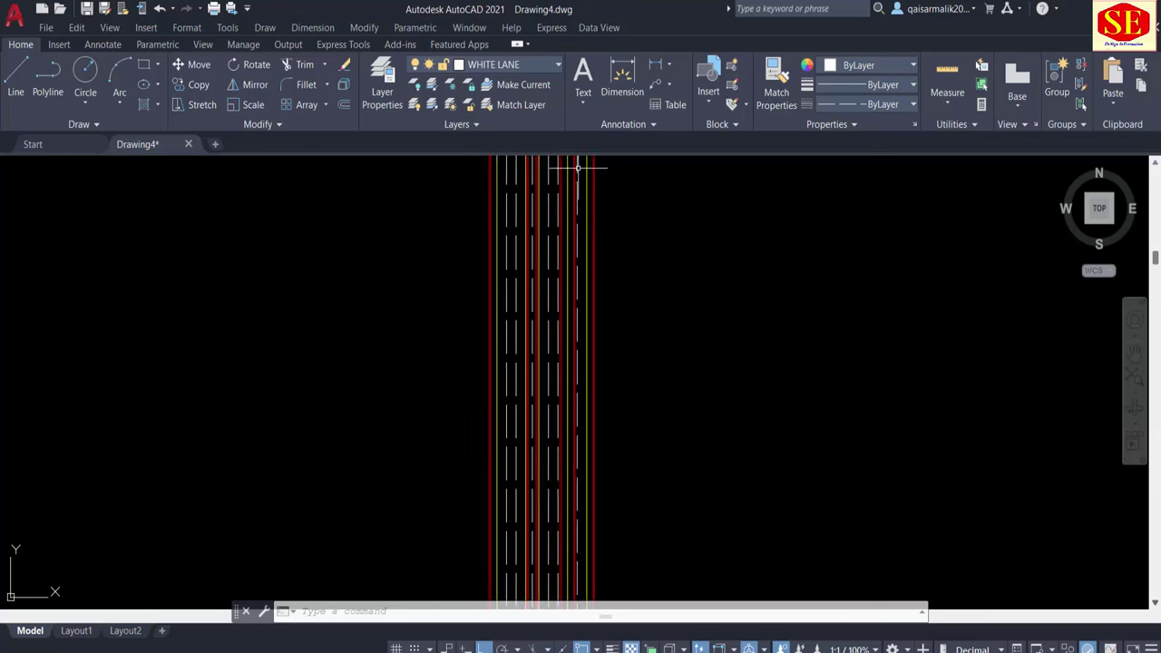
{"action": "scroll", "coordinate": [576, 171], "scroll_direction": "up", "scroll_amount": 1}
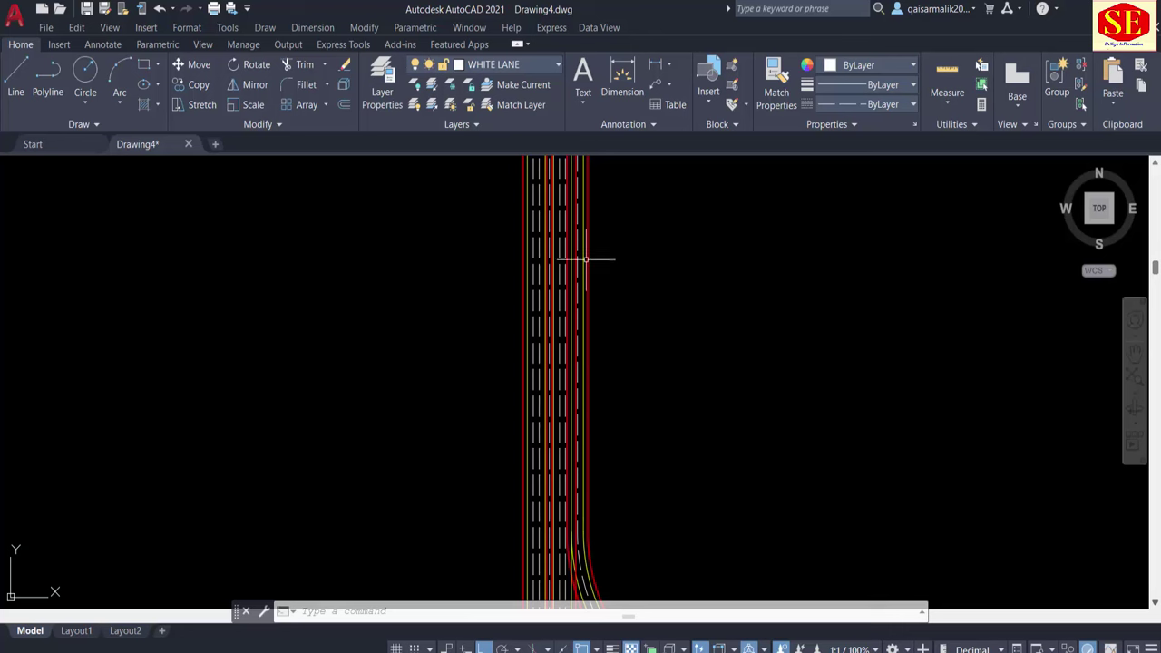
{"action": "middle_click_drag", "start_coordinate": [602, 353], "coordinate": [528, 303]}
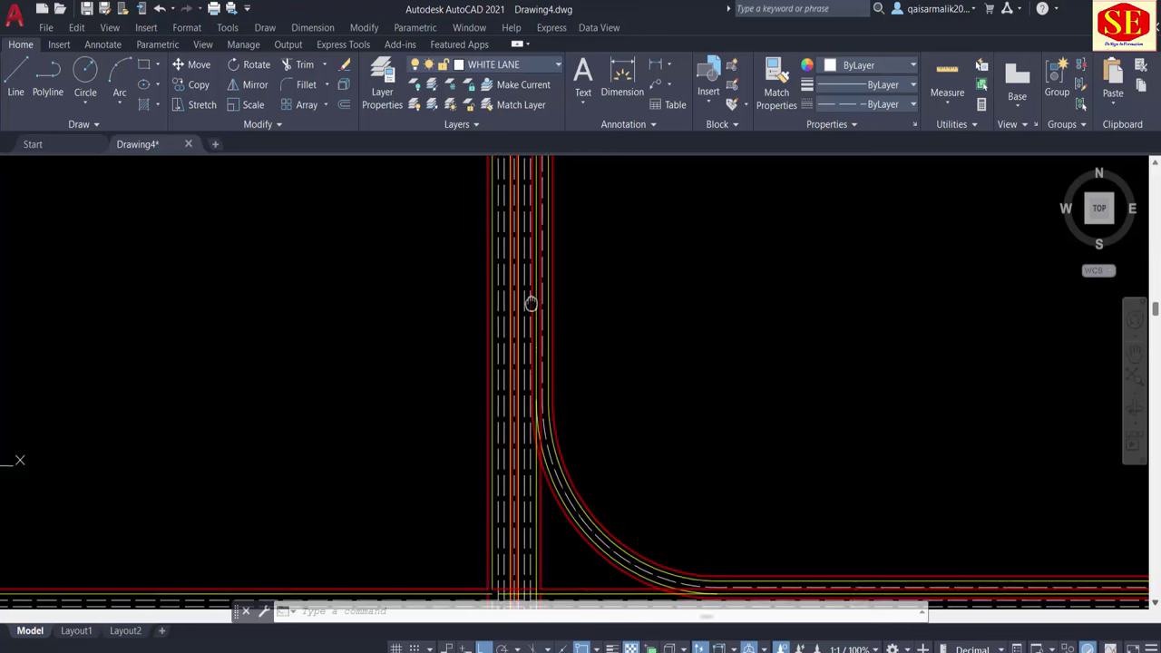
{"action": "middle_click_drag", "start_coordinate": [760, 464], "coordinate": [562, 414]}
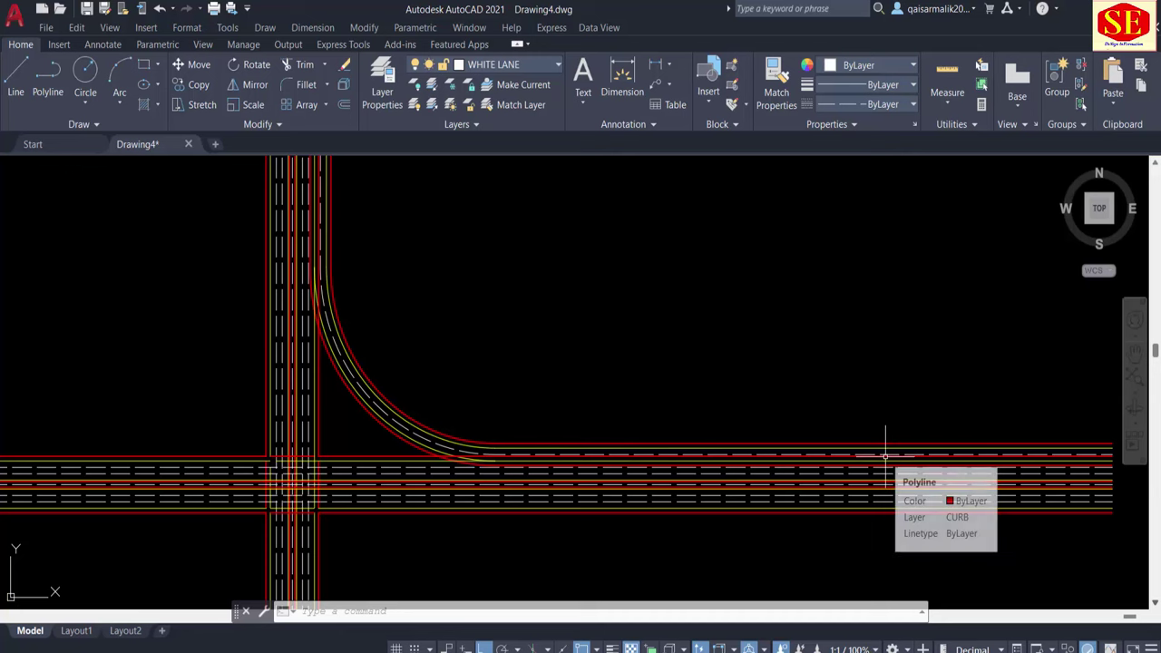
{"action": "middle_click_drag", "start_coordinate": [402, 305], "coordinate": [427, 427]}
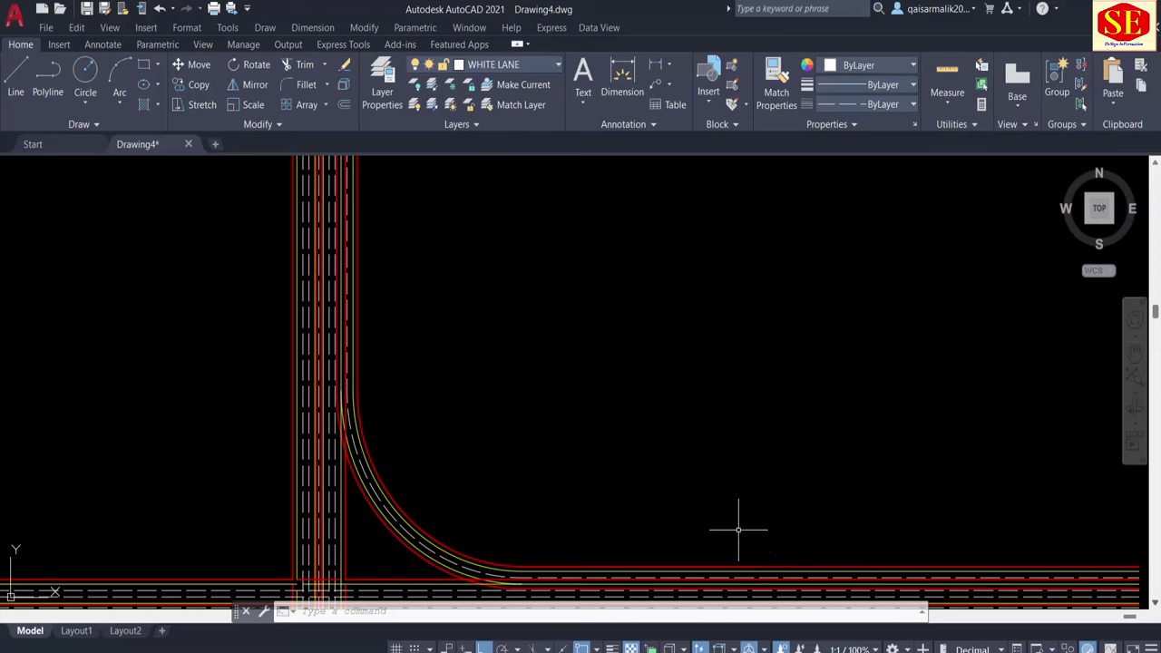
{"action": "middle_click_drag", "start_coordinate": [484, 308], "coordinate": [507, 453]}
{"action": "scroll", "coordinate": [481, 317], "scroll_direction": "down", "scroll_amount": 1}
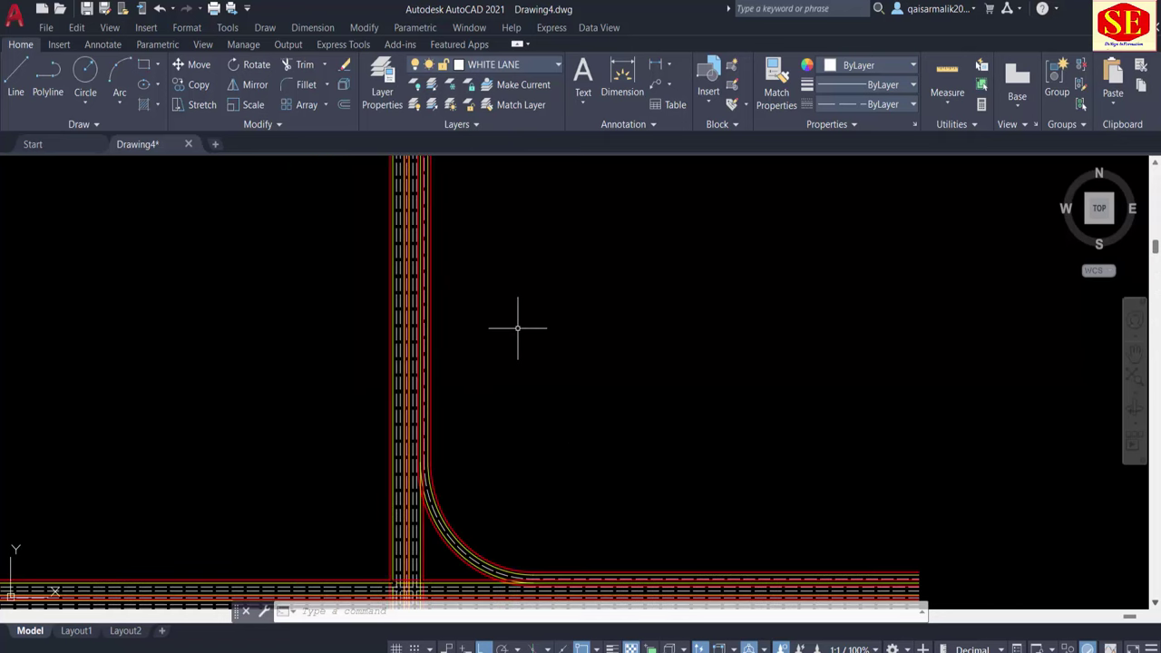
{"action": "scroll", "coordinate": [661, 557], "scroll_direction": "up", "scroll_amount": 1}
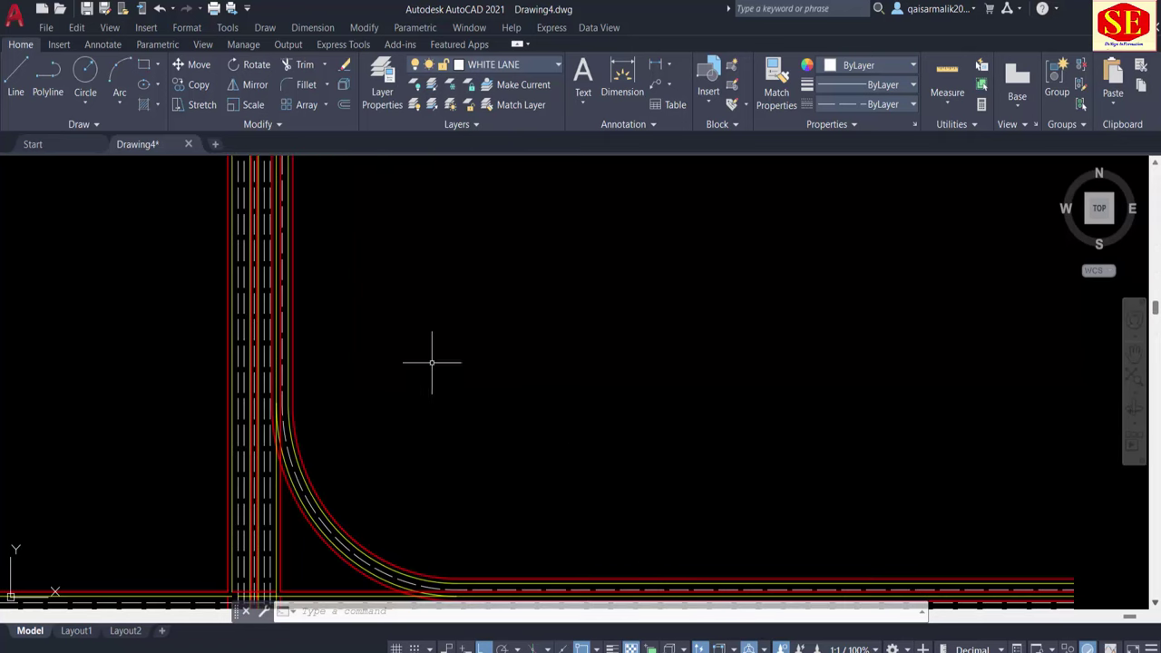
{"action": "middle_click_drag", "start_coordinate": [430, 363], "coordinate": [448, 562]}
{"action": "scroll", "coordinate": [328, 322], "scroll_direction": "down", "scroll_amount": 2}
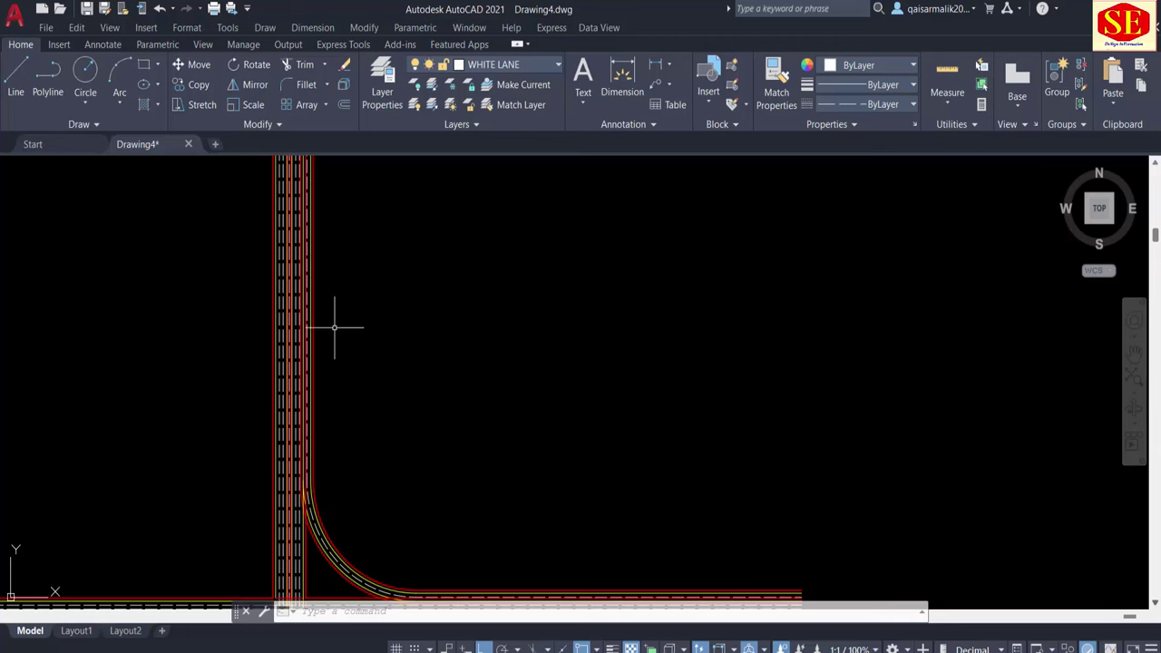
{"action": "middle_click_drag", "start_coordinate": [478, 475], "coordinate": [409, 334]}
{"action": "scroll", "coordinate": [445, 454], "scroll_direction": "up", "scroll_amount": 1}
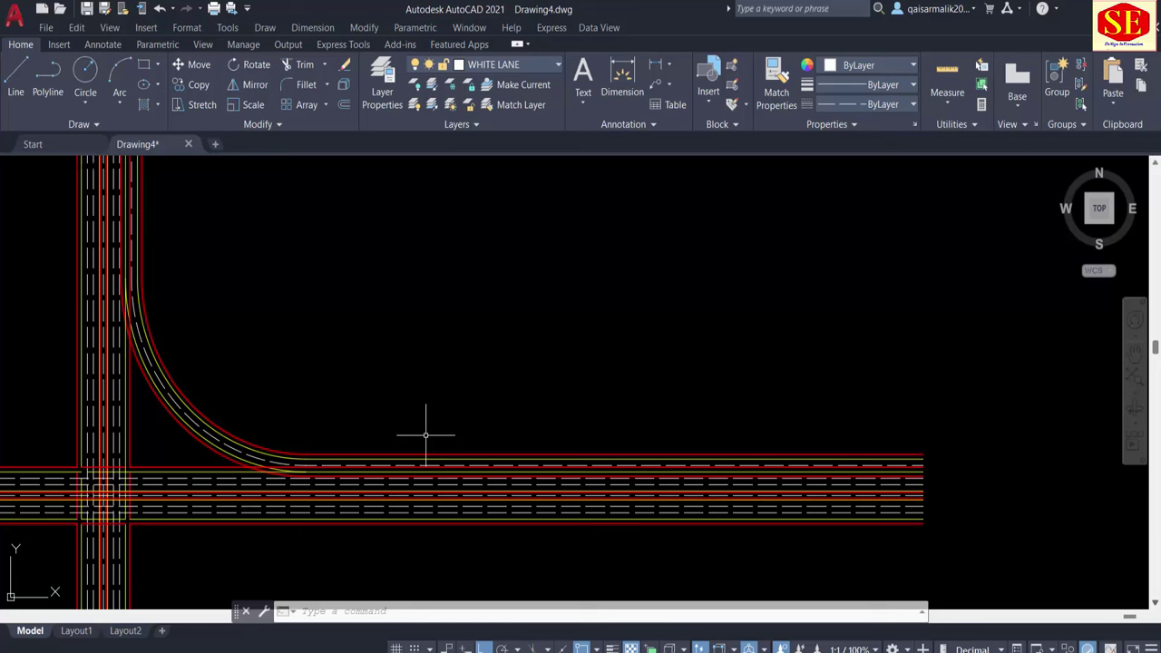
Step: Draw a closing line from the upper curb to the lower curb at the turning lane's lower end
{"action": "key", "text": "Escape"}
{"action": "key", "text": "Escape"}
{"action": "scroll", "coordinate": [223, 445], "scroll_direction": "up", "scroll_amount": 2}
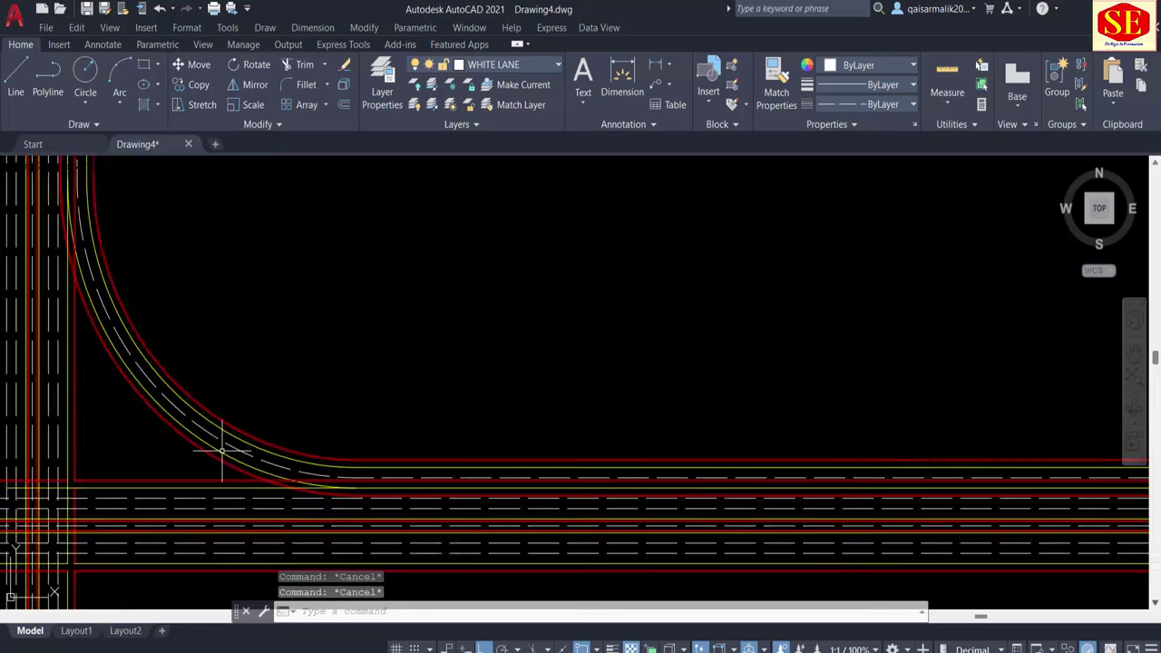
{"action": "scroll", "coordinate": [278, 445], "scroll_direction": "up", "scroll_amount": 1}
{"action": "scroll", "coordinate": [448, 394], "scroll_direction": "up", "scroll_amount": 2}
{"action": "key", "text": "Escape"}
{"action": "left_click", "coordinate": [532, 388]}
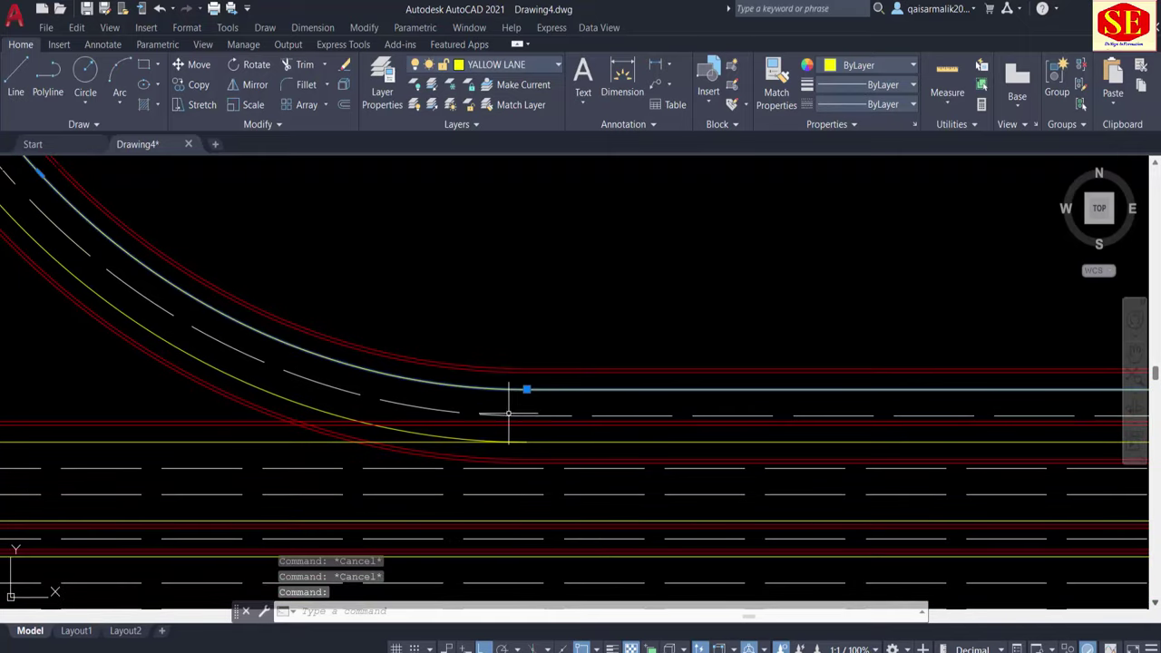
{"action": "key", "text": "Escape"}
{"action": "left_click", "coordinate": [549, 368]}
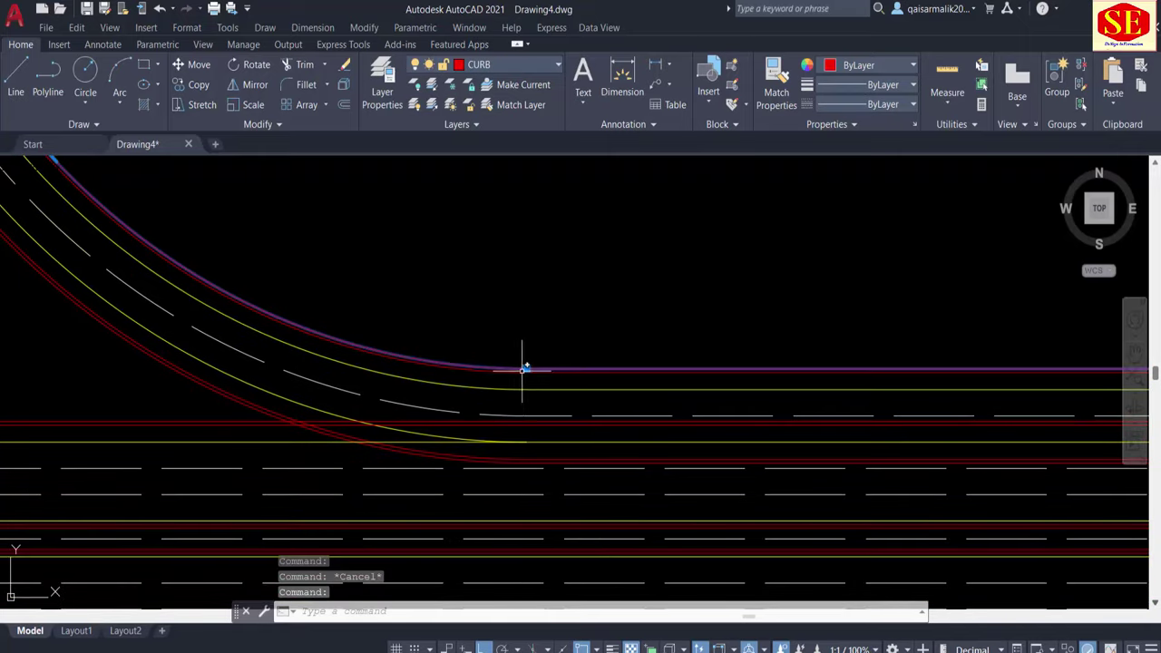
{"action": "type", "text": "l"}
{"action": "key", "text": "Return"}
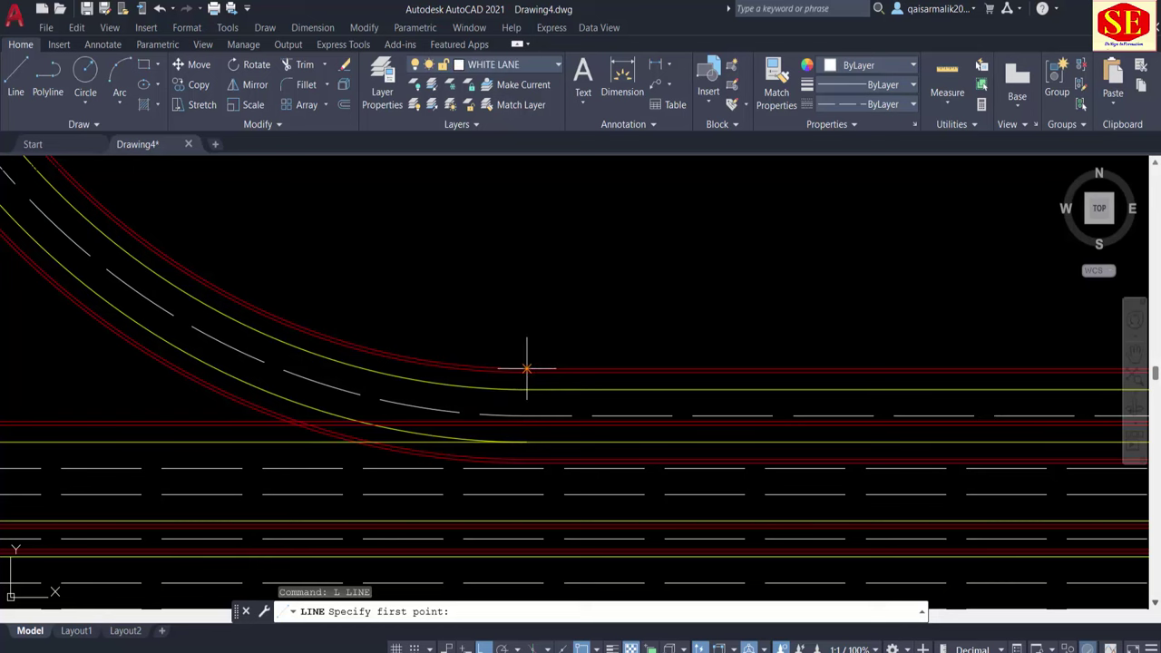
{"action": "left_click", "coordinate": [526, 369]}
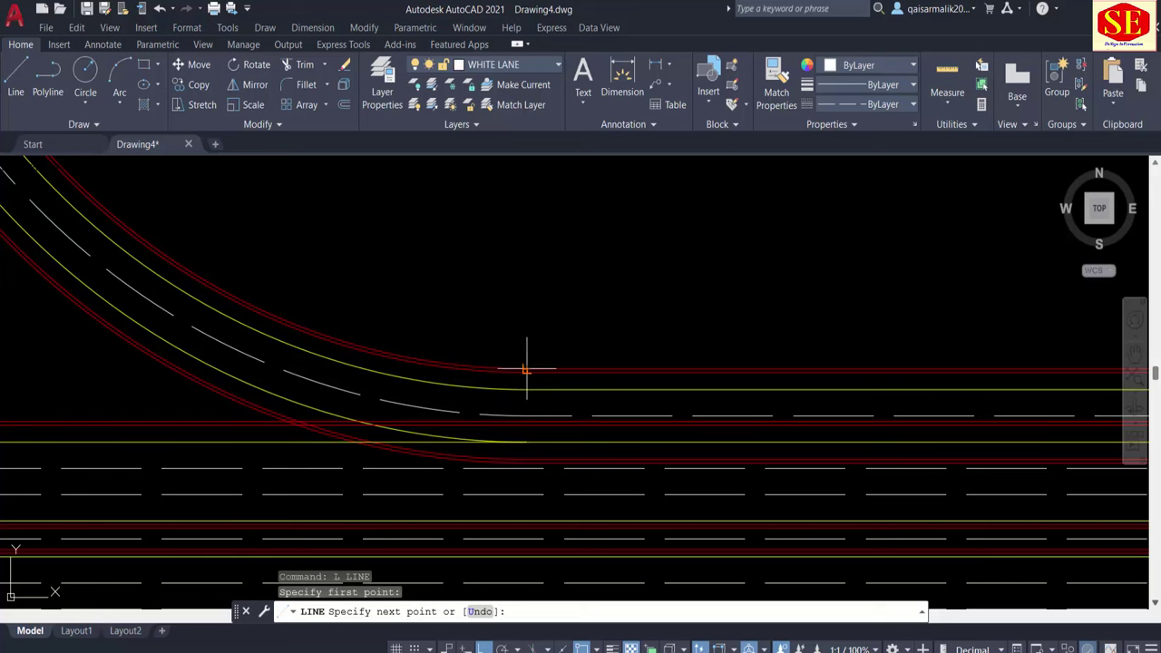
{"action": "scroll", "coordinate": [527, 462], "scroll_direction": "up", "scroll_amount": 2}
{"action": "scroll", "coordinate": [527, 462], "scroll_direction": "up", "scroll_amount": 2}
{"action": "left_click", "coordinate": [526, 465]}
{"action": "key", "text": "Escape"}
Step: Draw a closing line across the curved turning lane's upper end
{"action": "scroll", "coordinate": [604, 469], "scroll_direction": "down", "scroll_amount": 2}
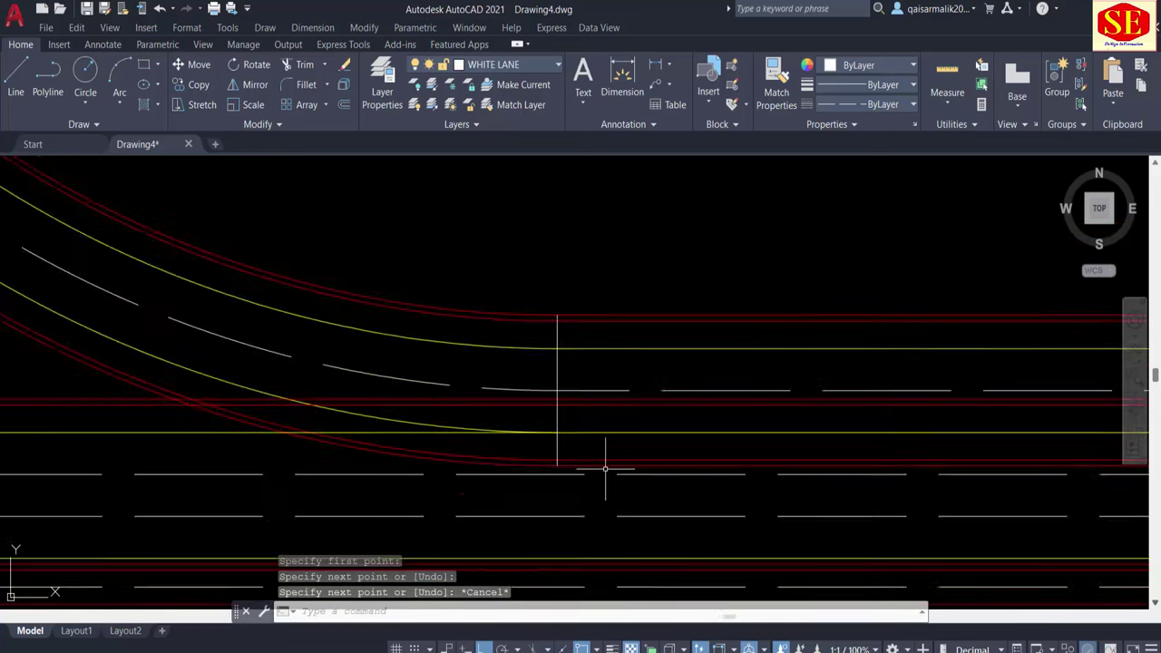
{"action": "scroll", "coordinate": [605, 468], "scroll_direction": "down", "scroll_amount": 2}
{"action": "scroll", "coordinate": [489, 395], "scroll_direction": "down", "scroll_amount": 1}
{"action": "middle_click_drag", "start_coordinate": [499, 381], "coordinate": [562, 598]}
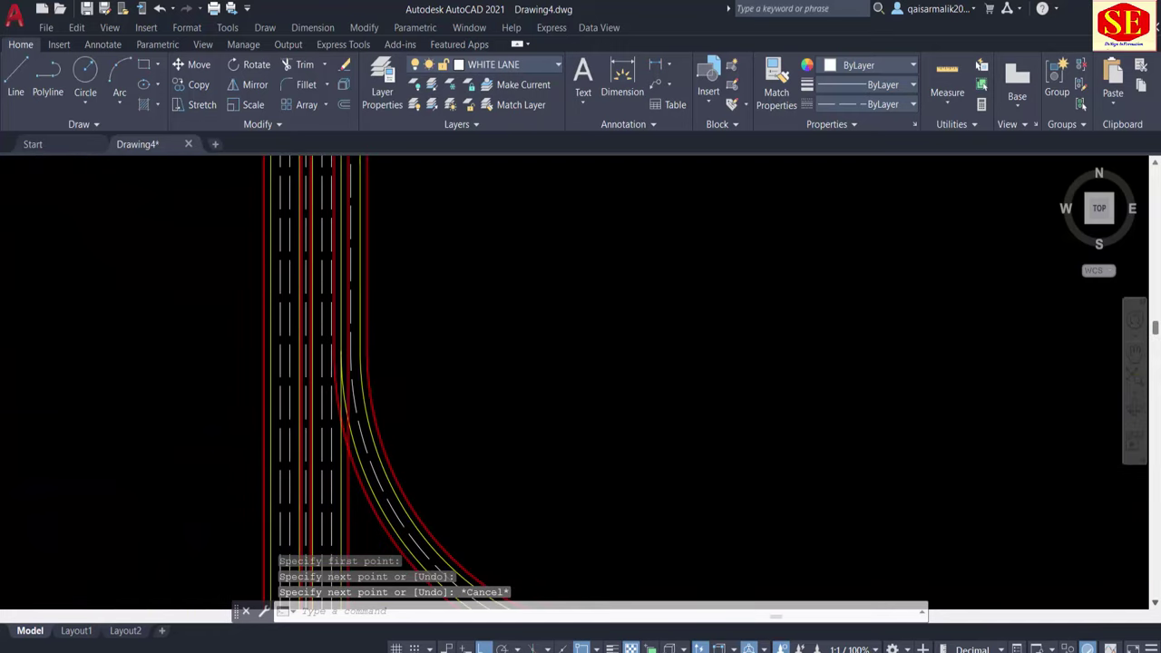
{"action": "left_click", "coordinate": [358, 351]}
{"action": "scroll", "coordinate": [356, 346], "scroll_direction": "up", "scroll_amount": 3}
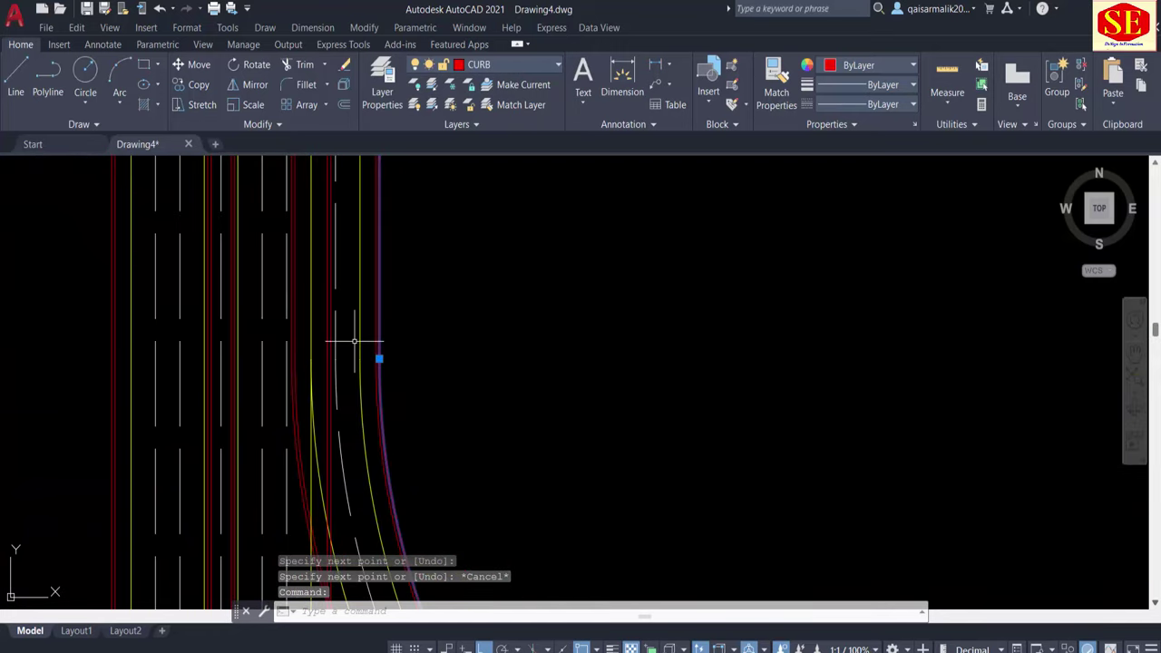
{"action": "type", "text": "l"}
{"action": "key", "text": "Return"}
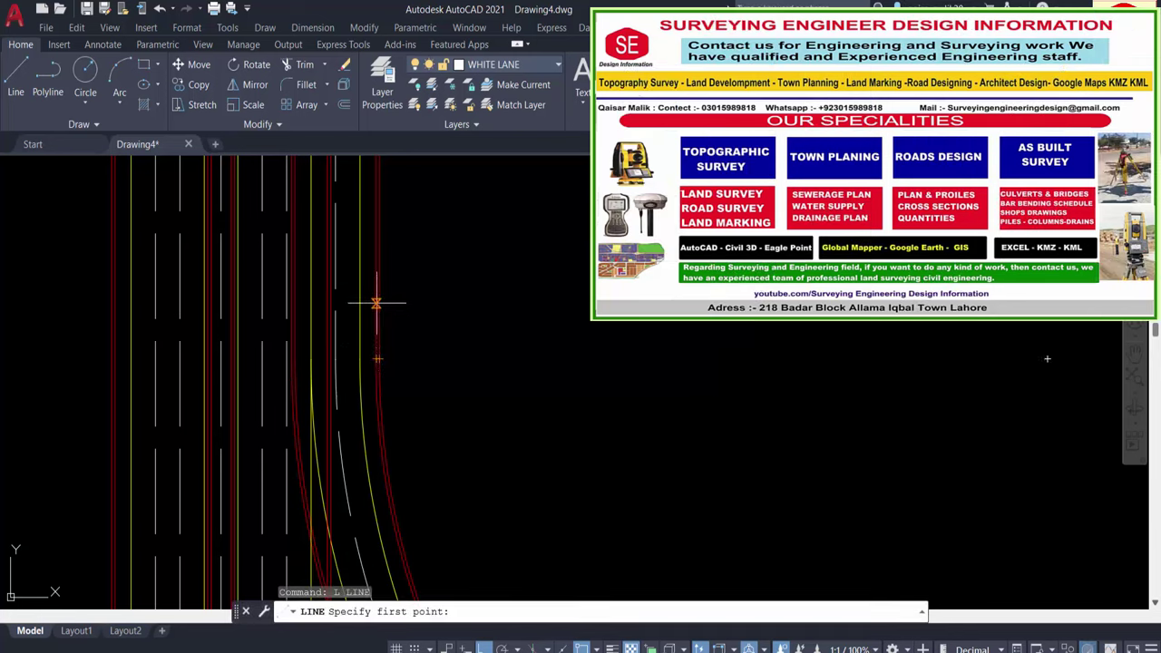
{"action": "left_click", "coordinate": [378, 358]}
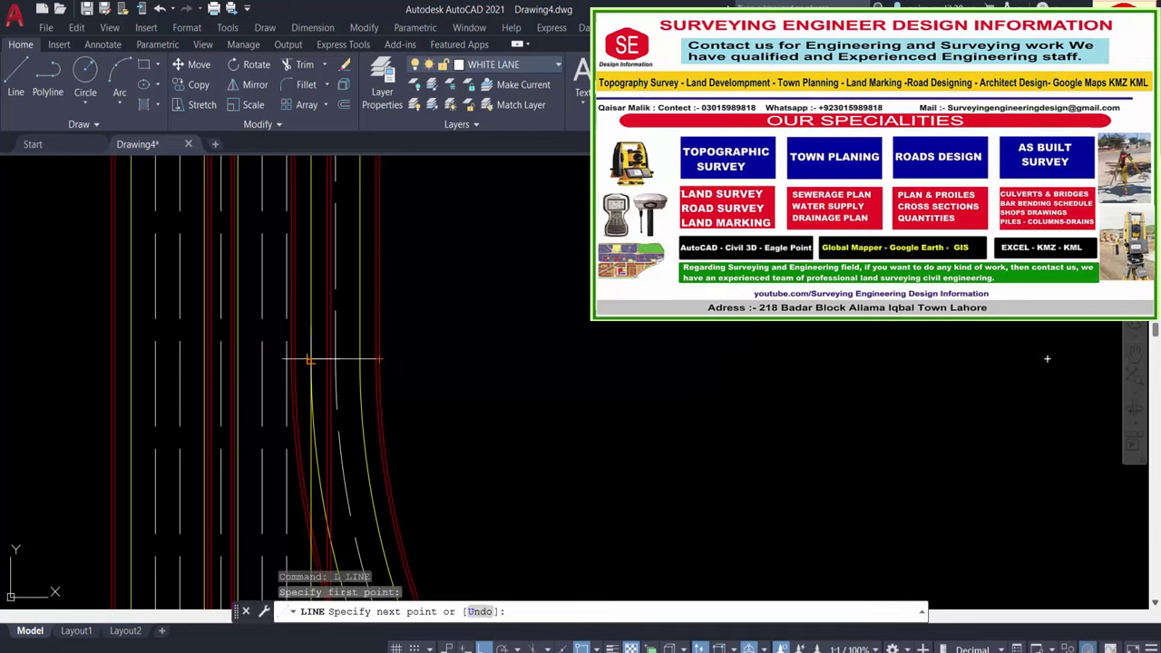
{"action": "key", "text": "Escape"}
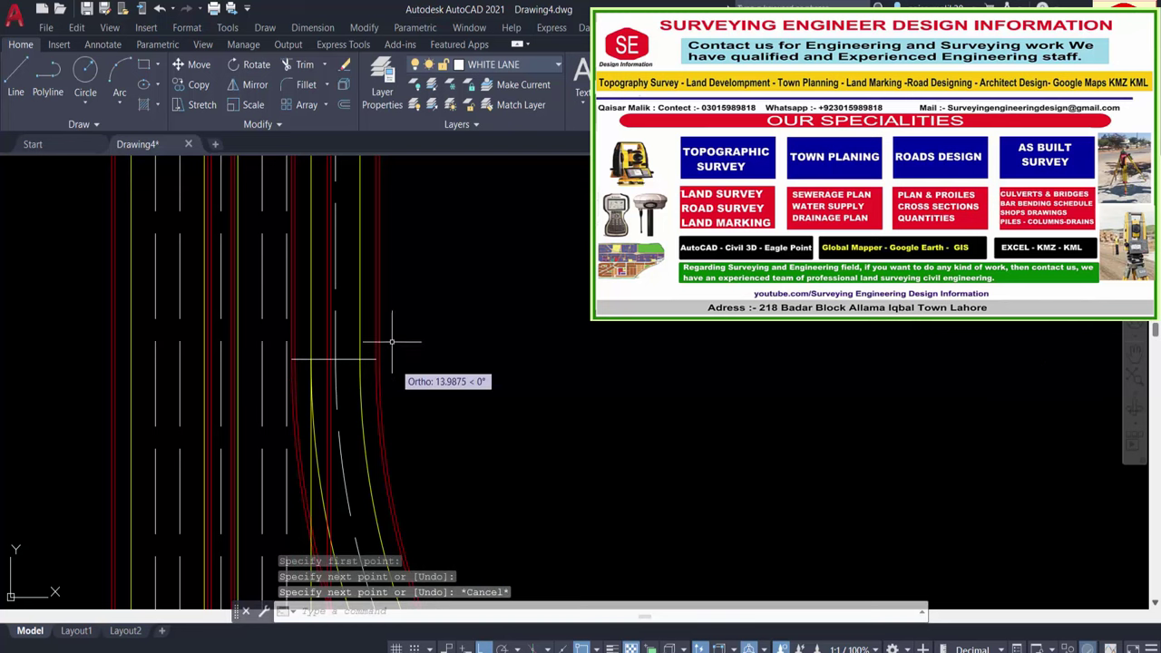
{"action": "scroll", "coordinate": [448, 383], "scroll_direction": "down", "scroll_amount": 2}
{"action": "scroll", "coordinate": [345, 233], "scroll_direction": "down", "scroll_amount": 2}
Step: Fence-trim the red curb line beyond the lower closing line with TRIM
{"action": "key", "text": "Escape"}
{"action": "scroll", "coordinate": [519, 455], "scroll_direction": "up", "scroll_amount": 2}
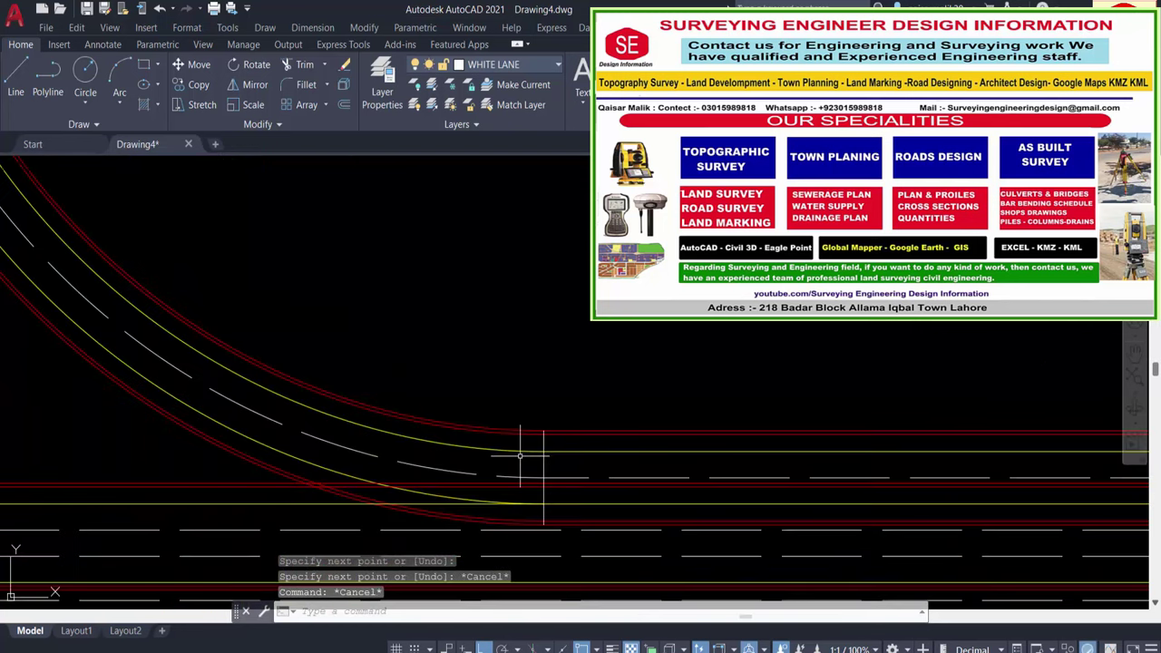
{"action": "type", "text": "tr"}
{"action": "key", "text": "Return"}
{"action": "left_click_drag", "start_coordinate": [567, 399], "coordinate": [586, 445]}
Step: Trim the remaining lane lines that run past the lower closing line
{"action": "left_click", "coordinate": [577, 450]}
{"action": "left_click", "coordinate": [571, 476]}
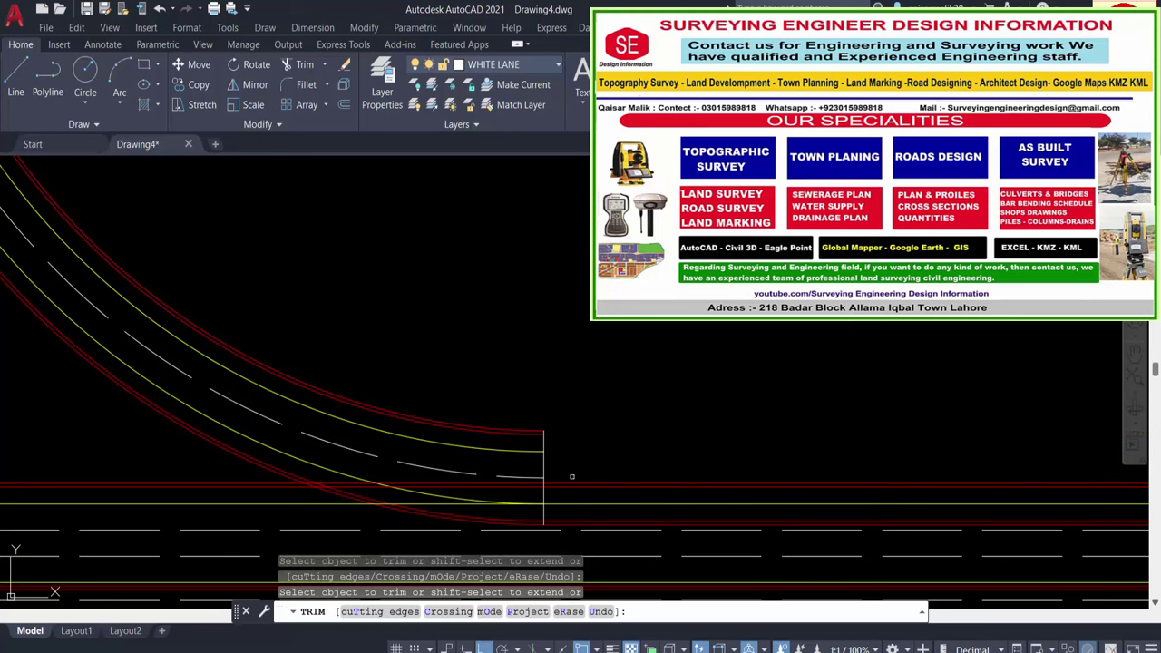
{"action": "middle_click_drag", "start_coordinate": [595, 473], "coordinate": [591, 364]}
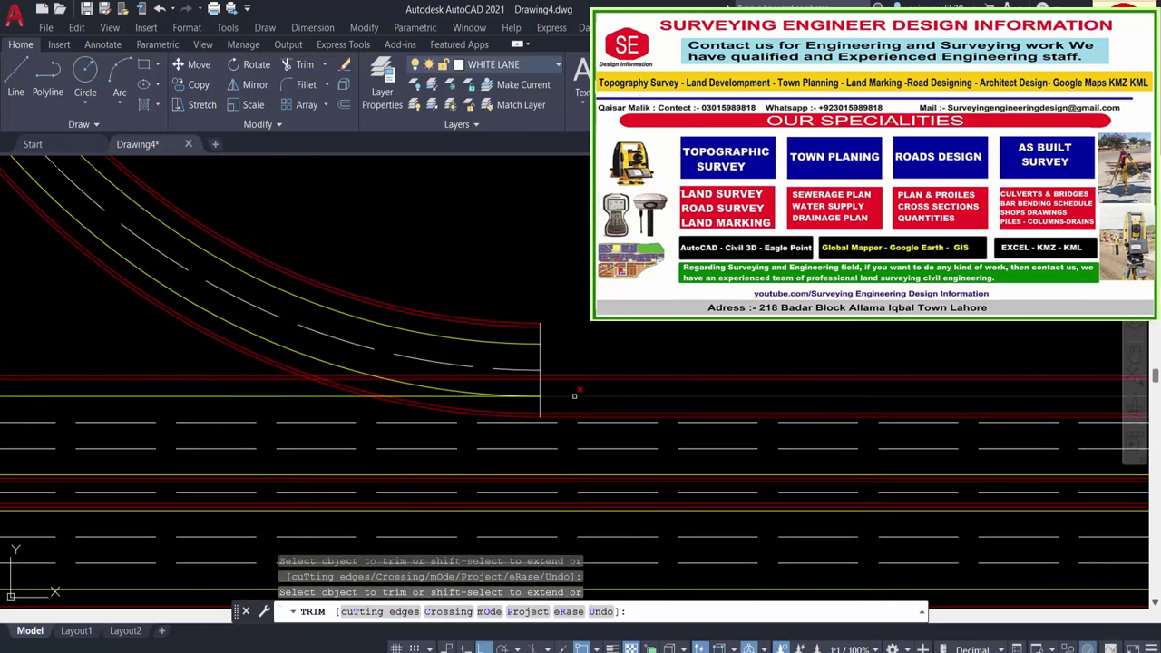
{"action": "scroll", "coordinate": [677, 399], "scroll_direction": "down", "scroll_amount": 2}
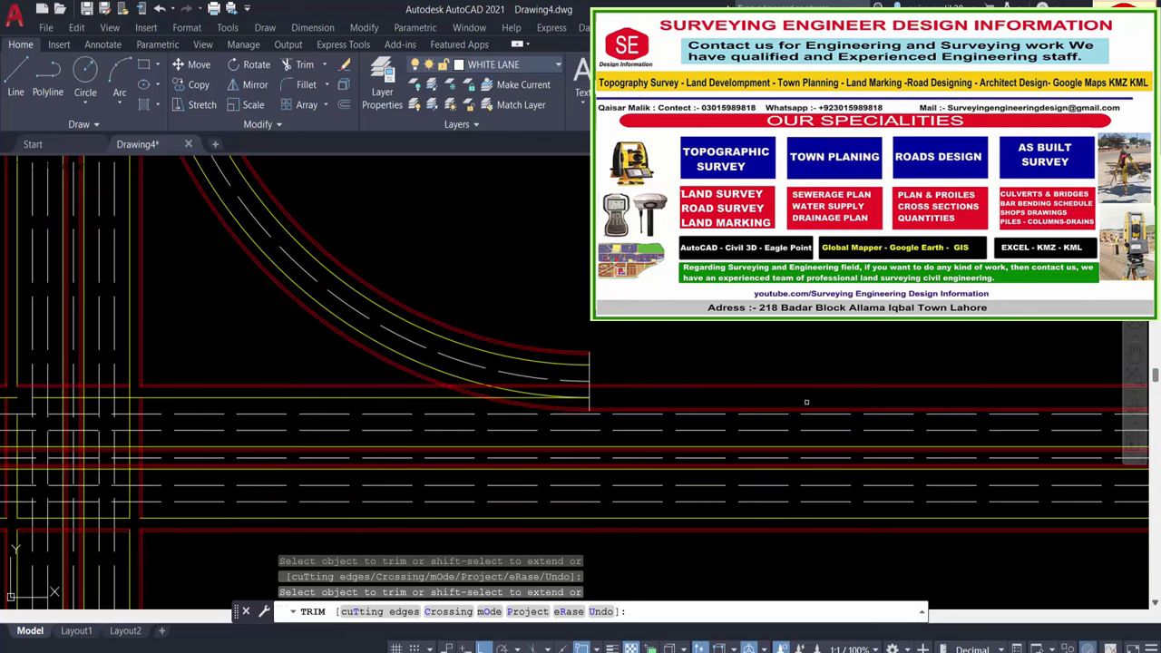
{"action": "scroll", "coordinate": [563, 402], "scroll_direction": "up", "scroll_amount": 4}
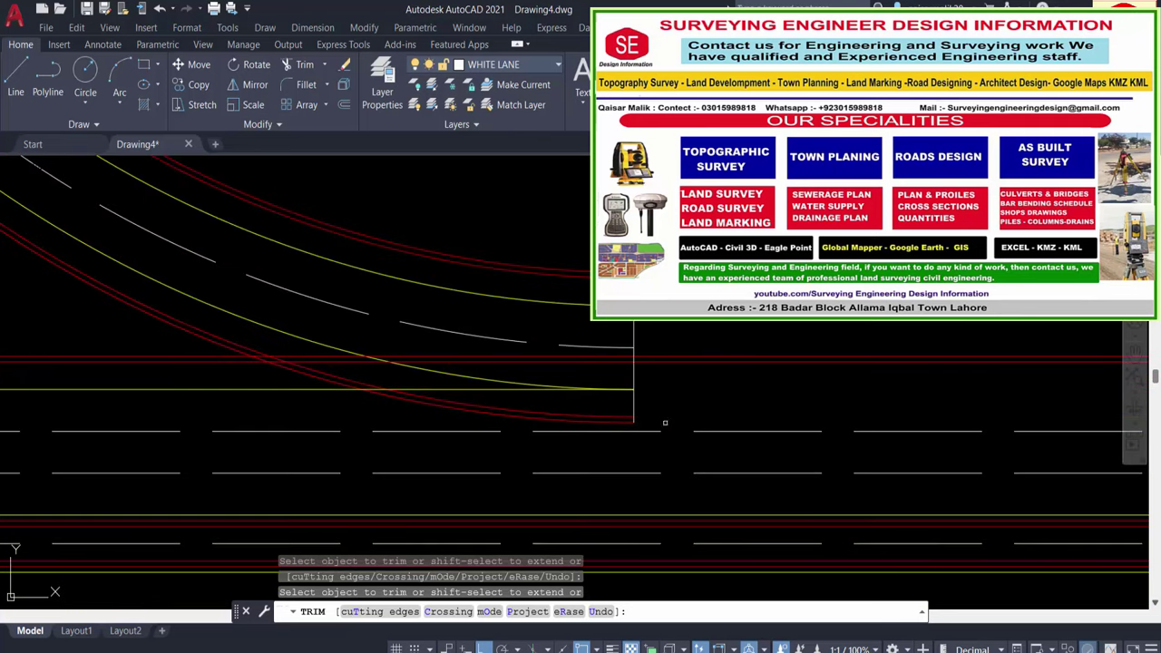
{"action": "scroll", "coordinate": [667, 421], "scroll_direction": "down", "scroll_amount": 3}
{"action": "middle_click_drag", "start_coordinate": [693, 390], "coordinate": [541, 391]}
{"action": "key", "text": "Escape"}
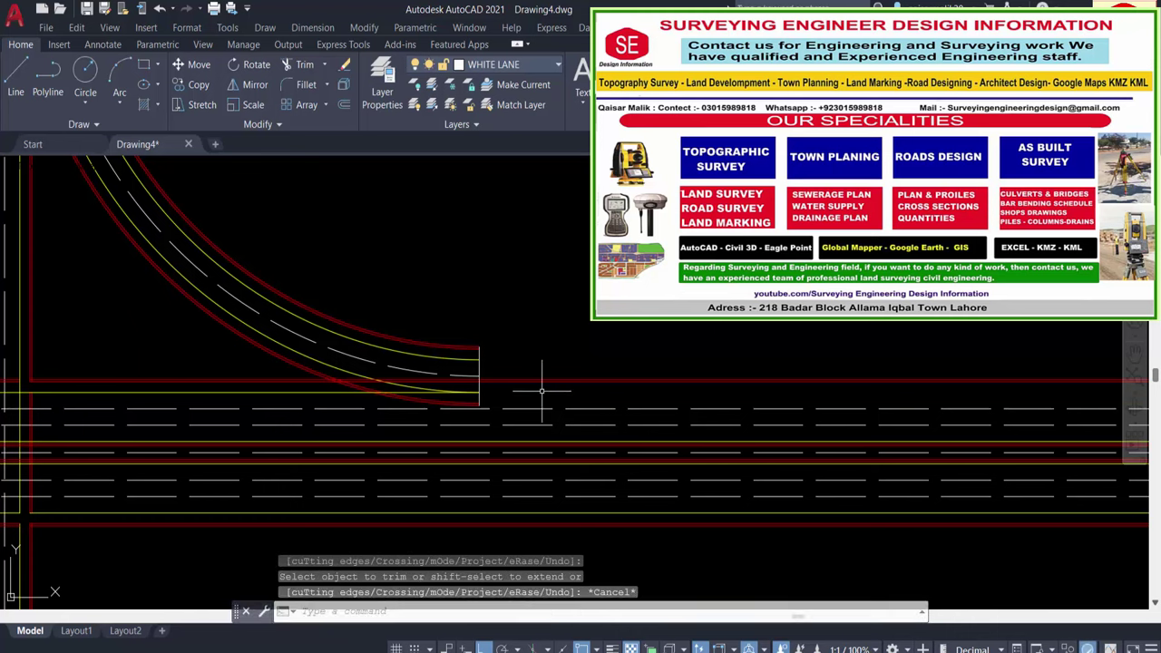
Step: Offset the horizontal red curb line by 2.4 units
{"action": "type", "text": "o"}
{"action": "key", "text": "Return"}
{"action": "key", "text": "Escape"}
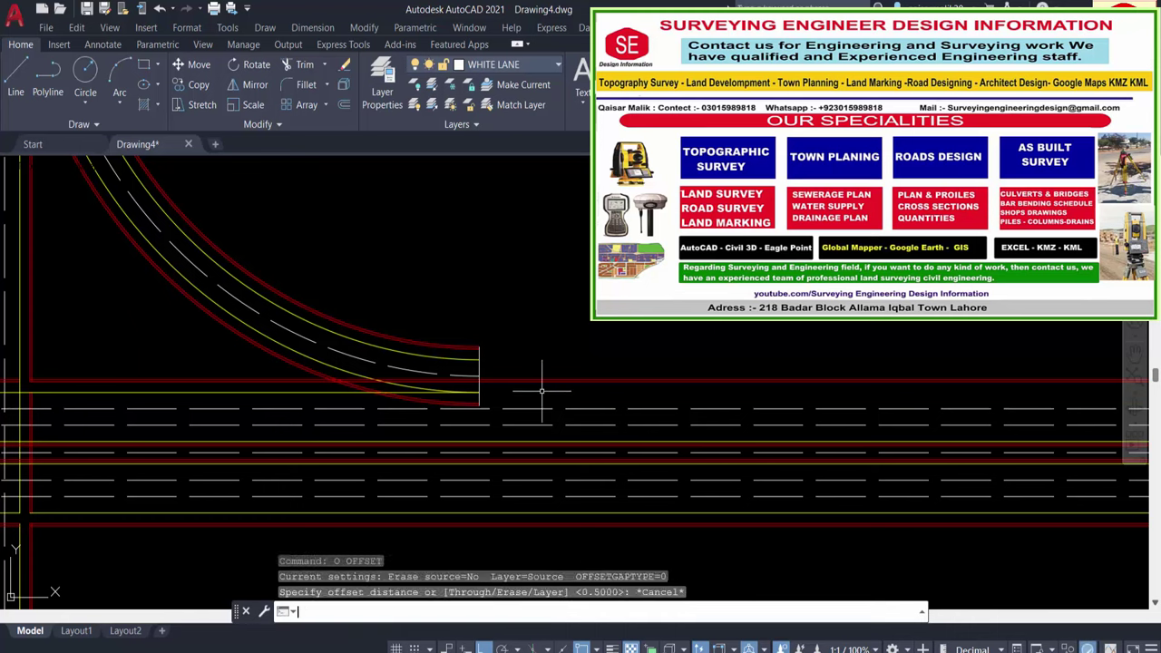
{"action": "key", "text": "Escape"}
{"action": "key", "text": "Return"}
{"action": "type", "text": "2.5"}
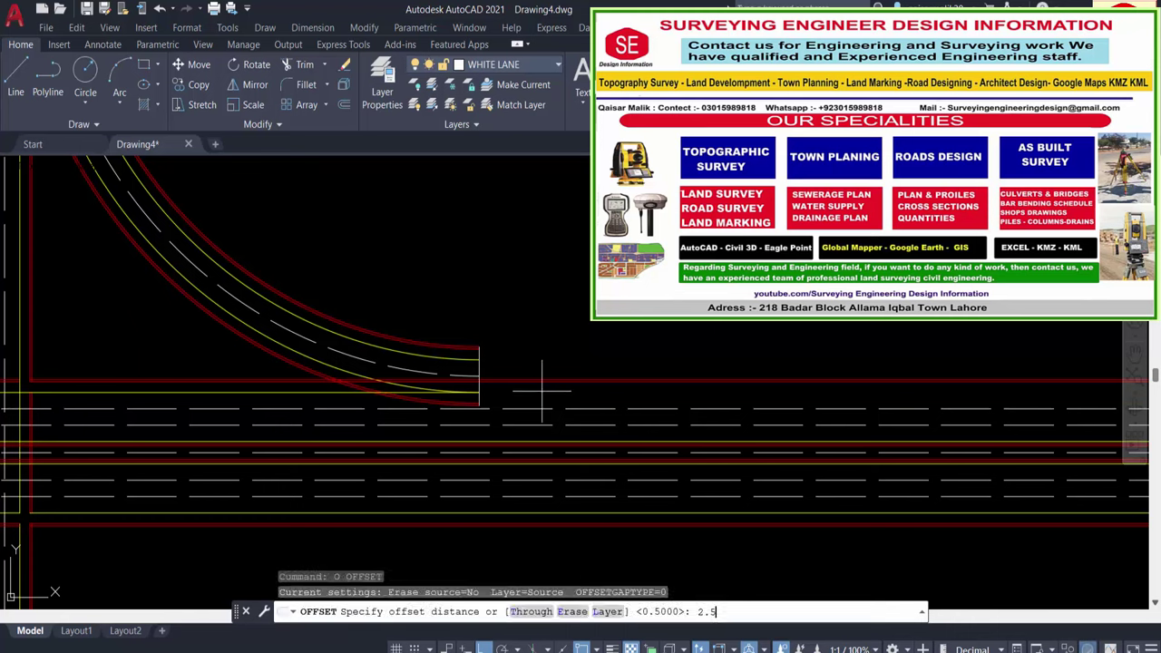
{"action": "key", "text": "Return"}
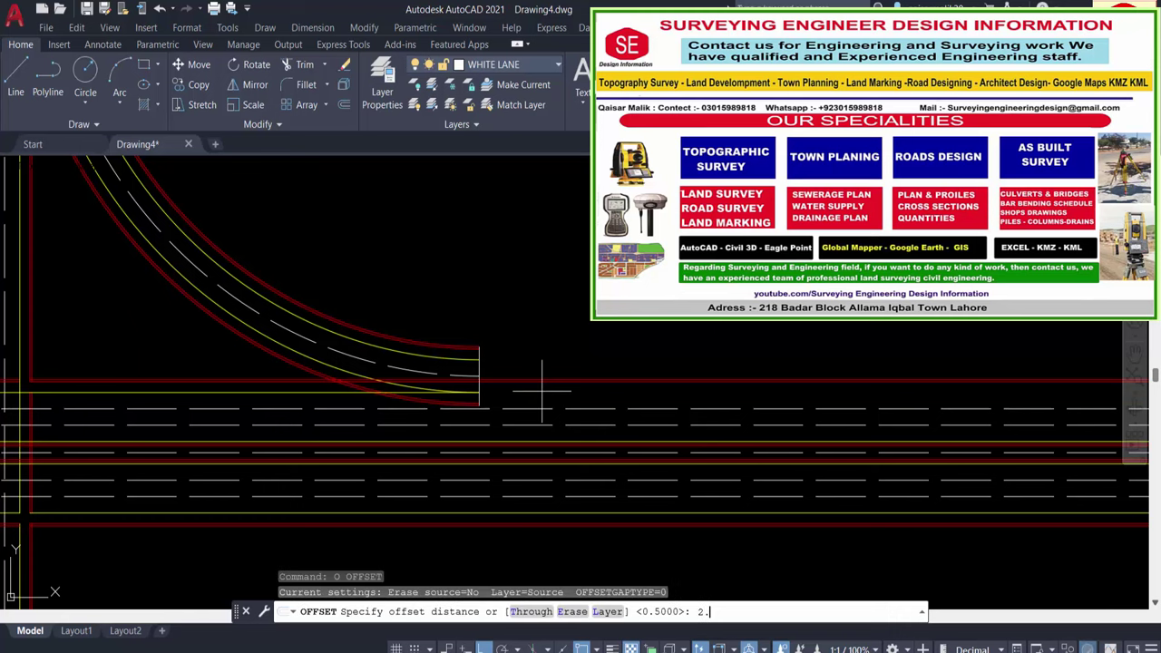
{"action": "type", "text": "4"}
{"action": "key", "text": "Return"}
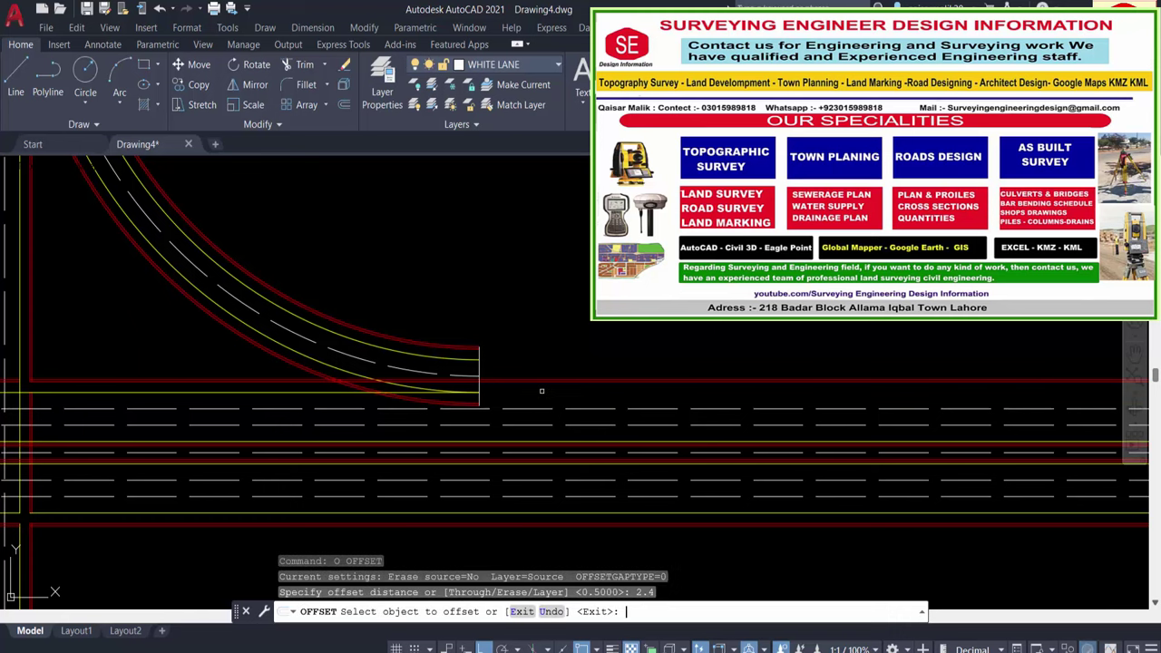
{"action": "scroll", "coordinate": [542, 390], "scroll_direction": "up", "scroll_amount": 3}
{"action": "left_click", "coordinate": [518, 369]}
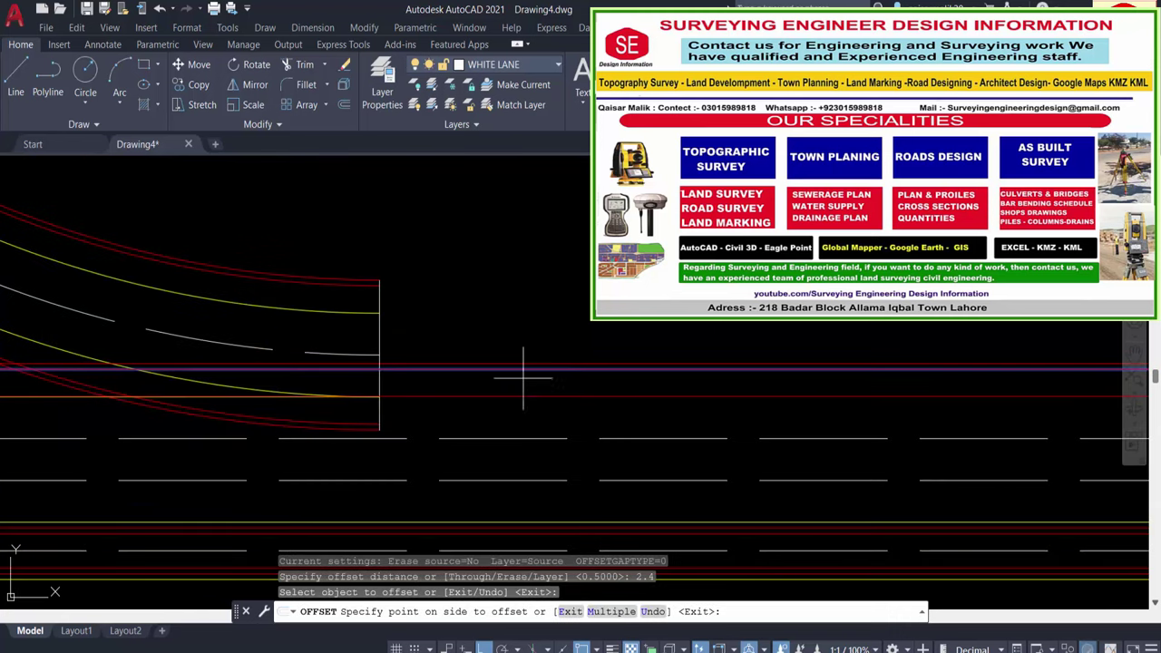
{"action": "left_click", "coordinate": [522, 423]}
{"action": "middle_click_drag", "start_coordinate": [492, 420], "coordinate": [571, 400]}
{"action": "type", "text": "M"}
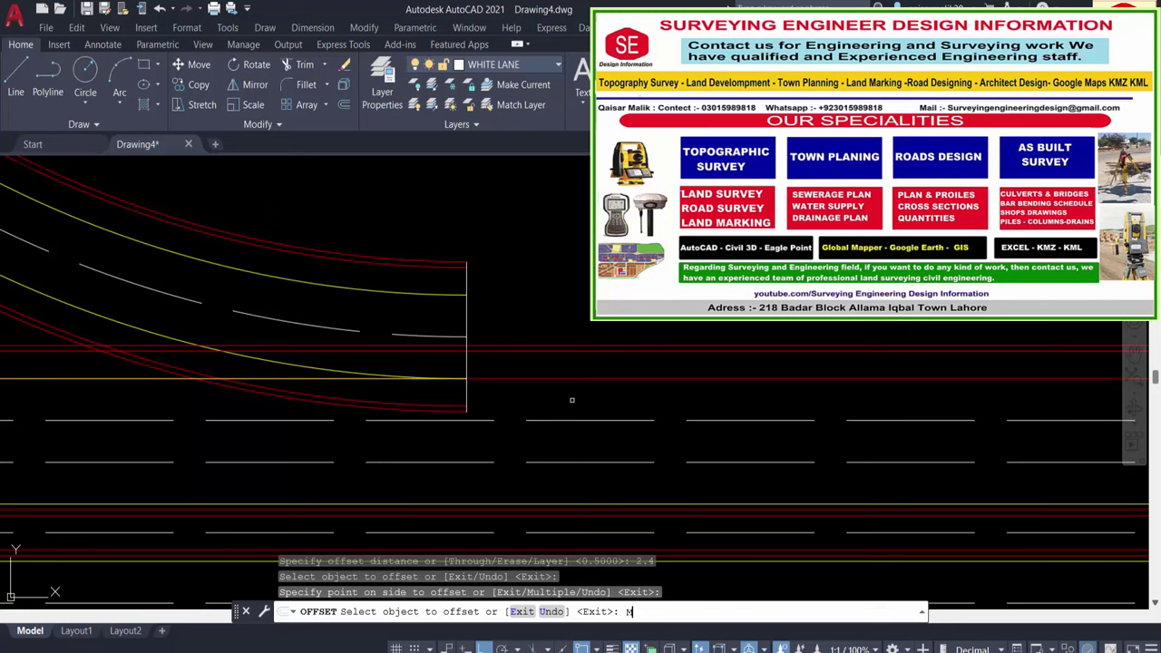
Step: Start Match Properties with the curve as the source object
{"action": "type", "text": "A"}
{"action": "key", "text": "Return"}
{"action": "left_click", "coordinate": [410, 290]}
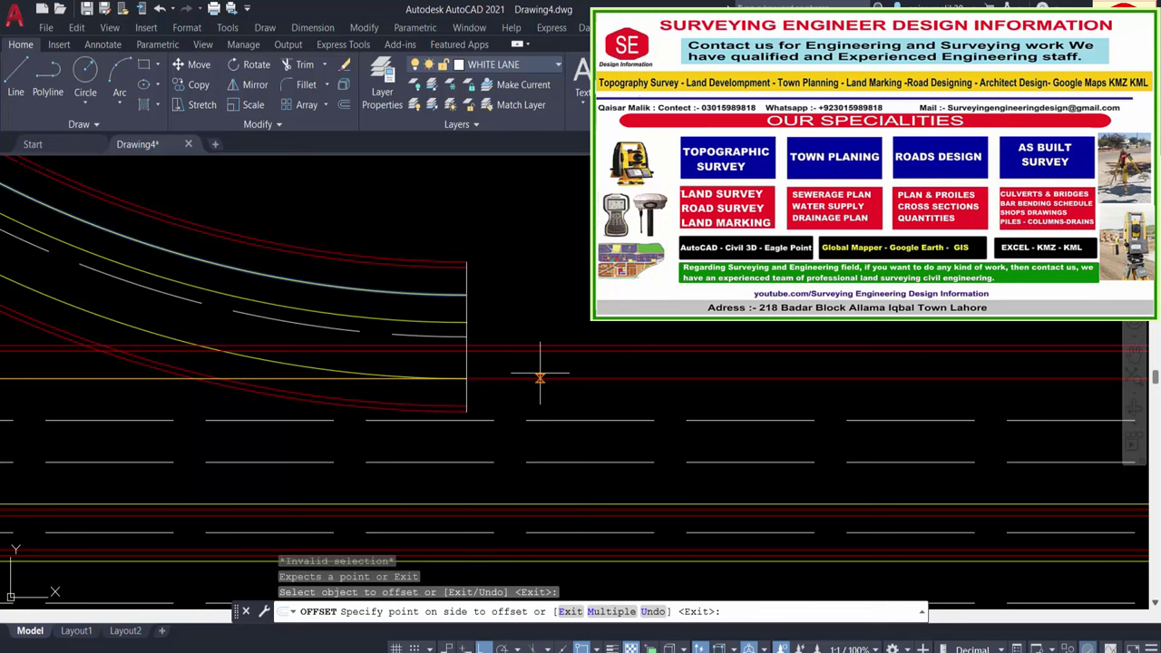
{"action": "key", "text": "Escape"}
{"action": "type", "text": "MA"}
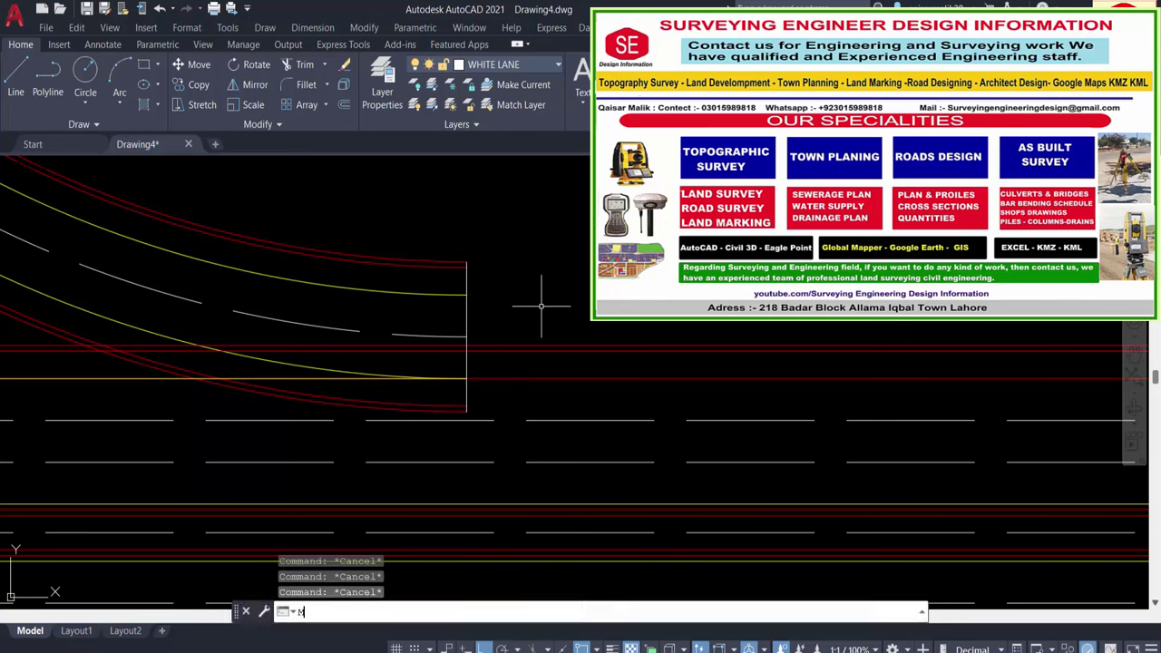
{"action": "key", "text": "Return"}
{"action": "left_click", "coordinate": [436, 297]}
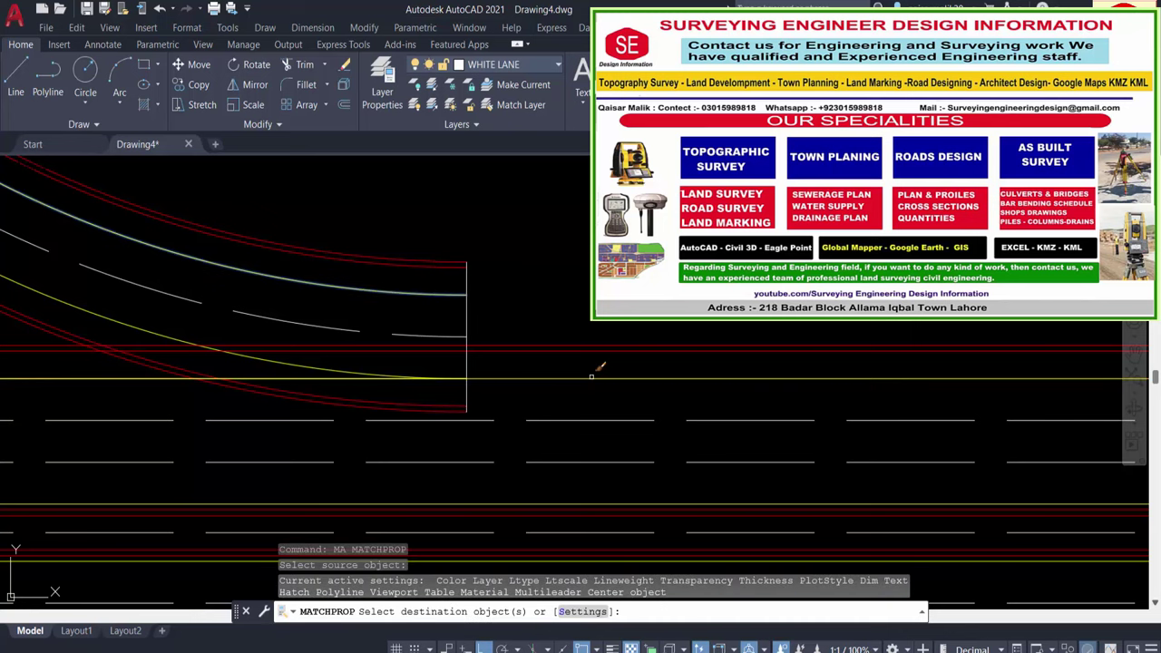
Step: Trim off the overshooting piece of the red diagonal curb line
{"action": "scroll", "coordinate": [622, 381], "scroll_direction": "down", "scroll_amount": 4}
{"action": "key", "text": "Escape"}
{"action": "scroll", "coordinate": [622, 381], "scroll_direction": "up", "scroll_amount": 2}
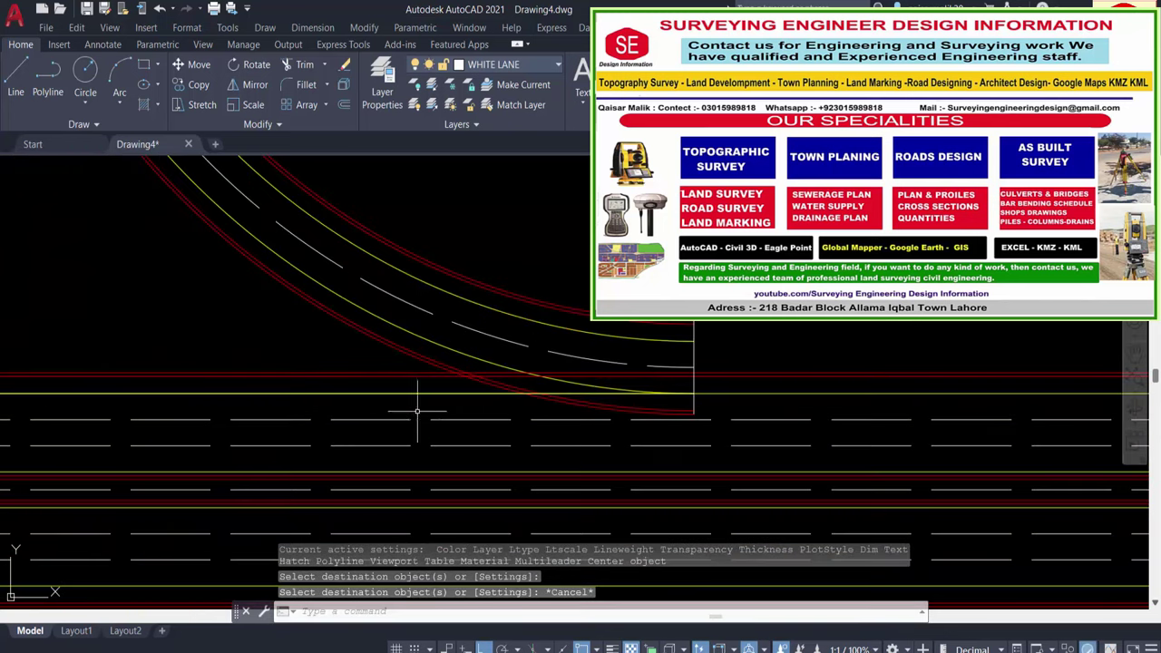
{"action": "scroll", "coordinate": [657, 392], "scroll_direction": "up", "scroll_amount": 2}
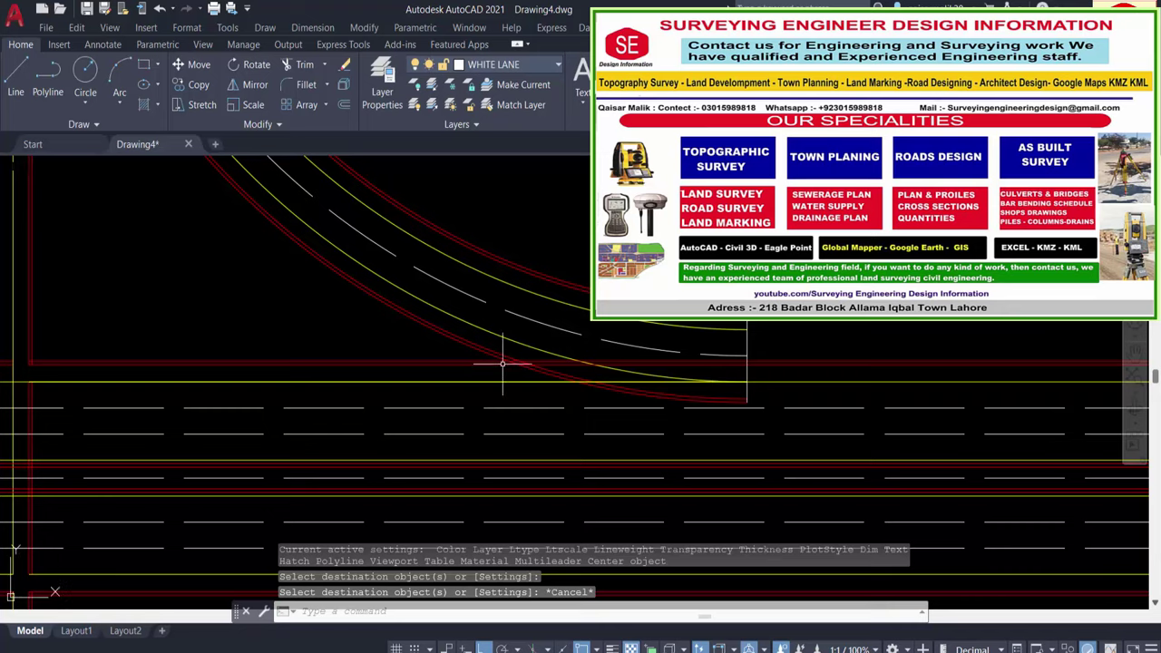
{"action": "scroll", "coordinate": [507, 352], "scroll_direction": "up", "scroll_amount": 2}
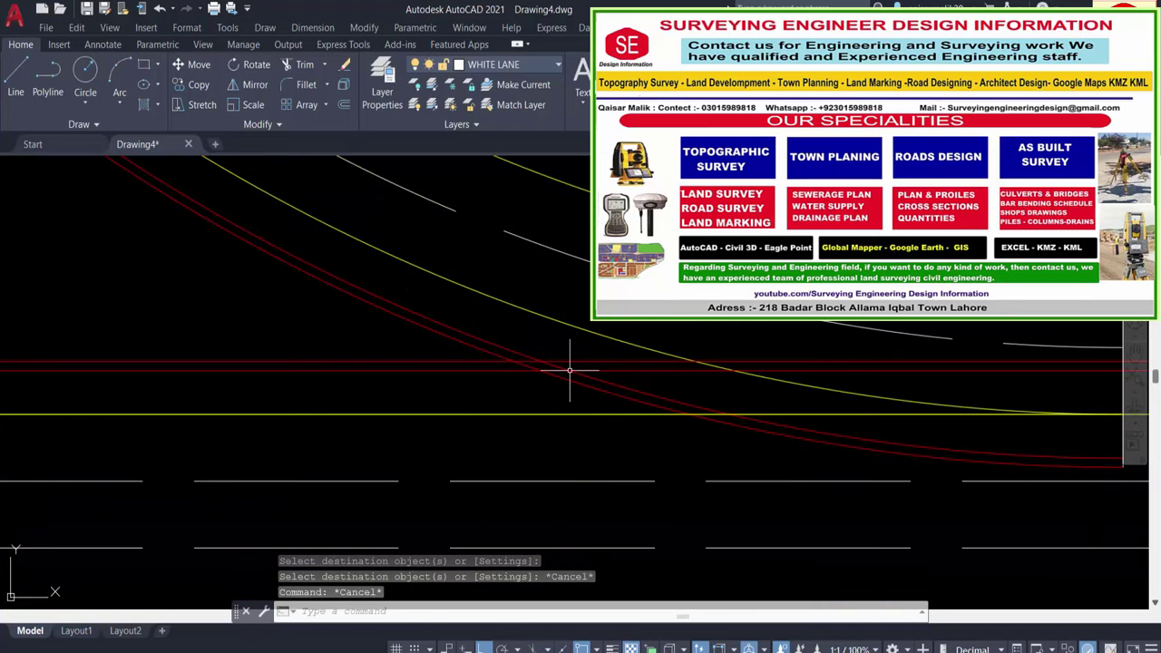
{"action": "type", "text": "TR"}
{"action": "key", "text": "Return"}
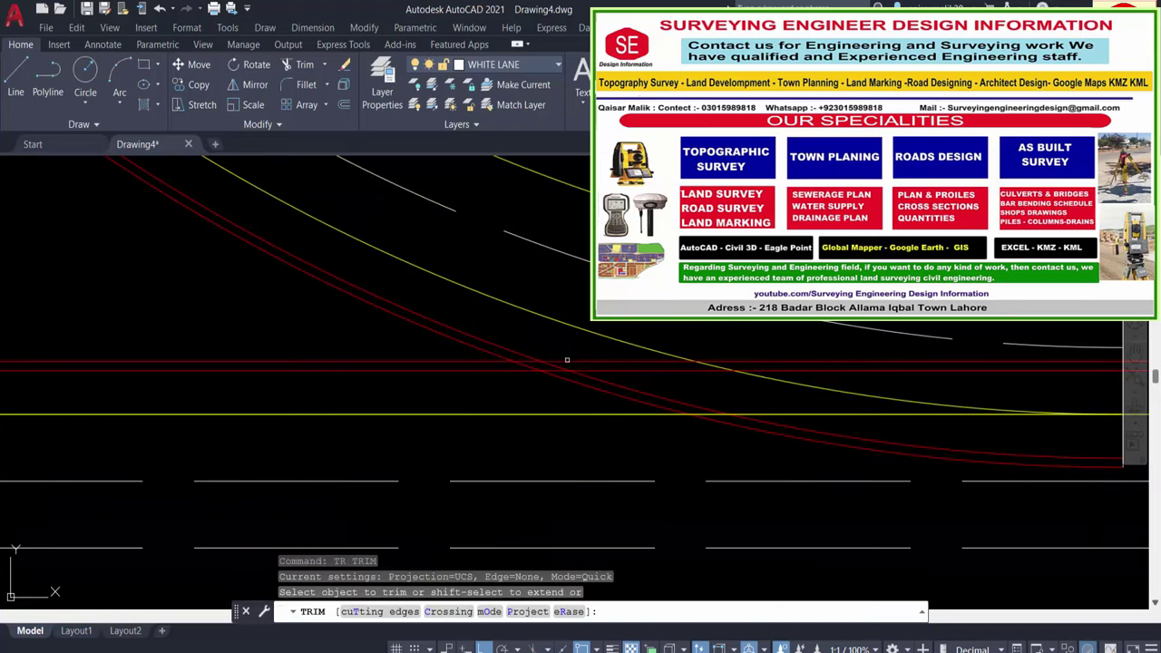
{"action": "left_click", "coordinate": [553, 362]}
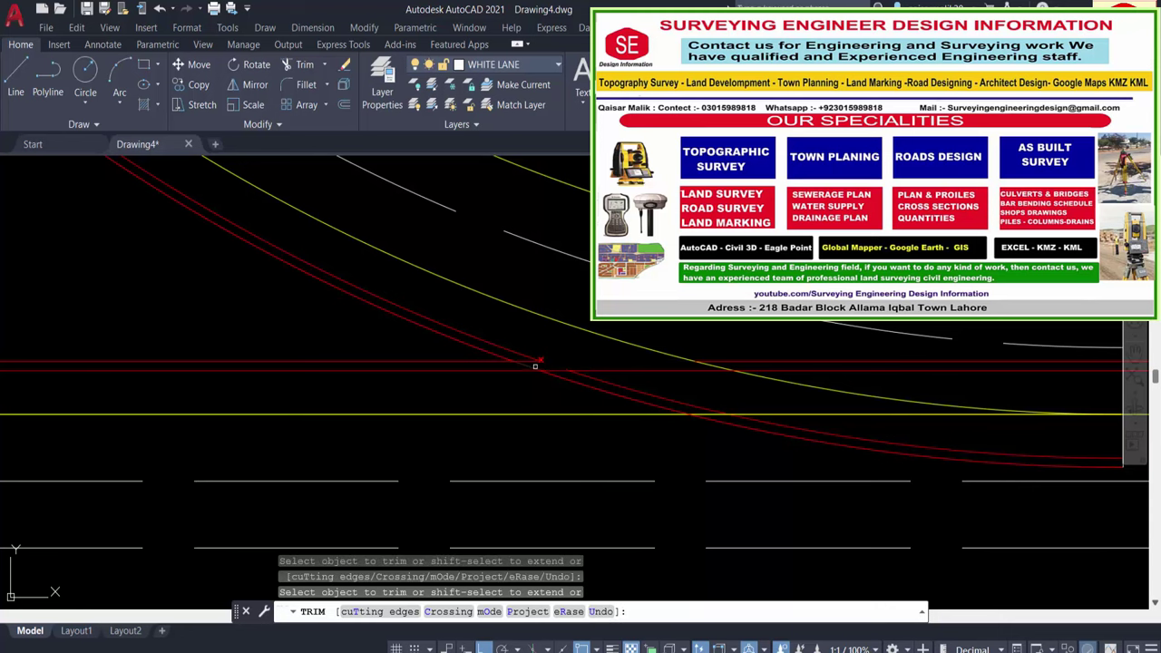
{"action": "scroll", "coordinate": [552, 376], "scroll_direction": "up", "scroll_amount": 2}
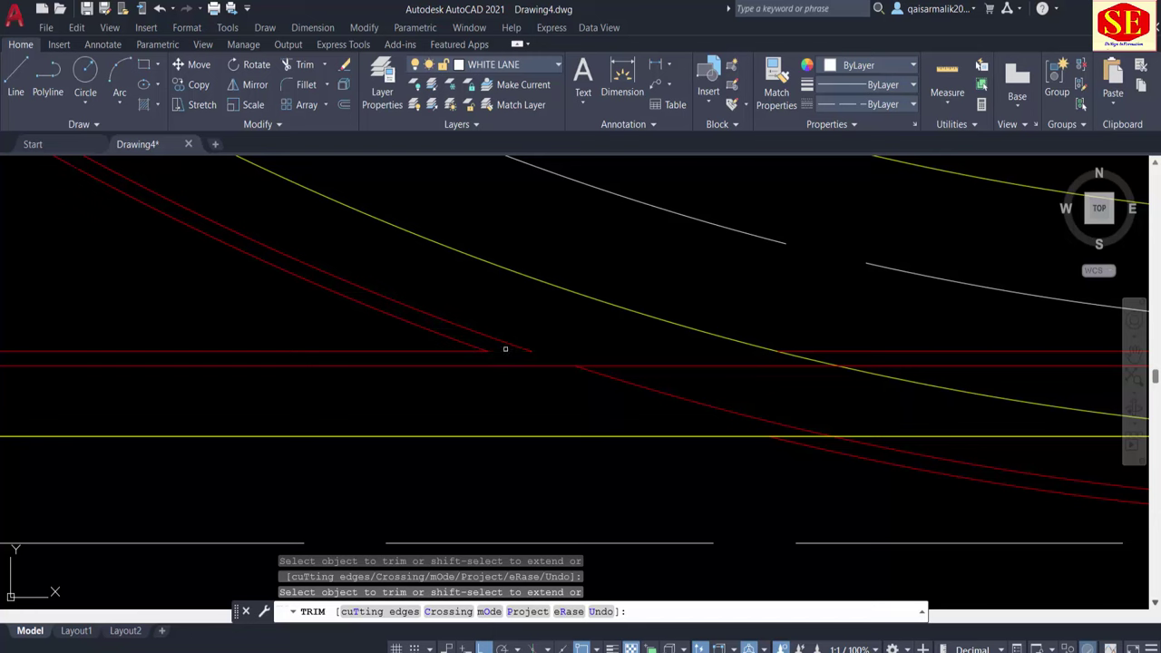
{"action": "key", "text": "Escape"}
Step: Extend the red diagonal line to meet the straight lower road edge
{"action": "type", "text": "ex"}
{"action": "key", "text": "Return"}
{"action": "left_click", "coordinate": [514, 347]}
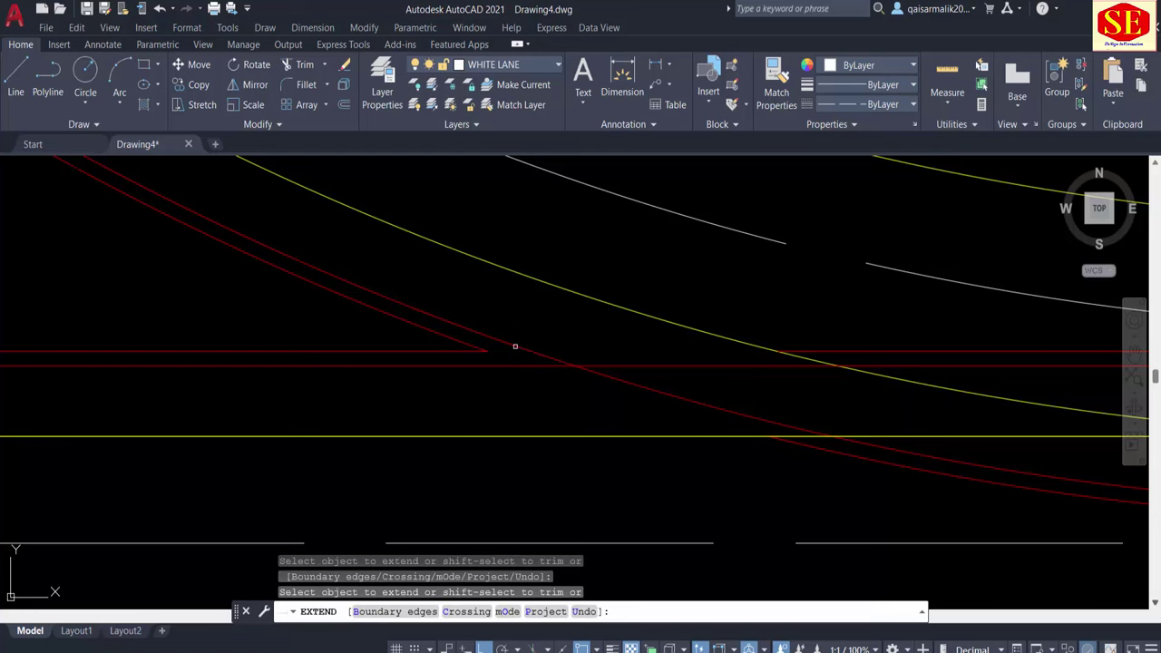
{"action": "key", "text": "Escape"}
{"action": "type", "text": "tr"}
{"action": "key", "text": "Return"}
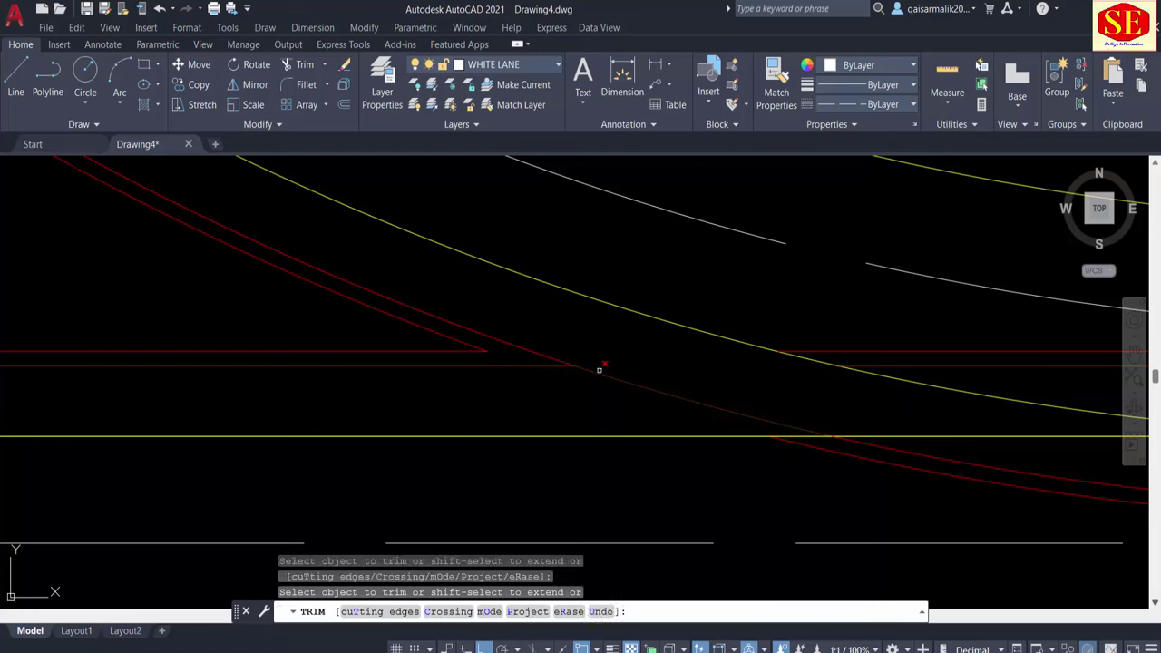
{"action": "key", "text": "Escape"}
{"action": "scroll", "coordinate": [601, 375], "scroll_direction": "down", "scroll_amount": 2}
{"action": "scroll", "coordinate": [505, 344], "scroll_direction": "down", "scroll_amount": 2}
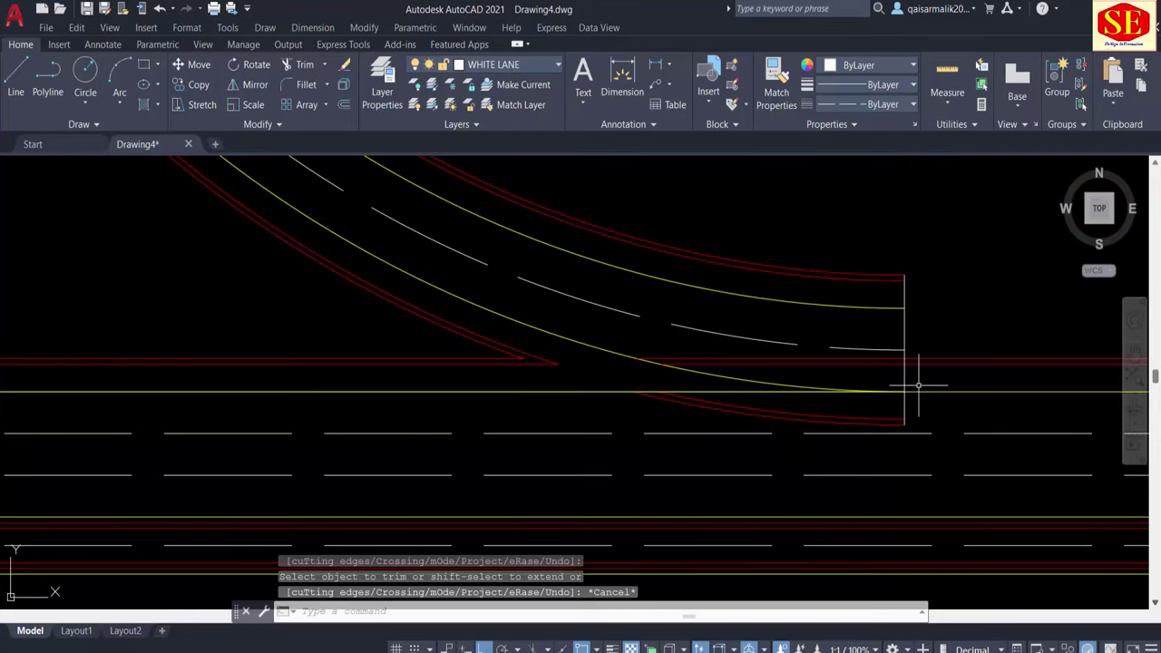
{"action": "middle_click_drag", "start_coordinate": [918, 386], "coordinate": [752, 389]}
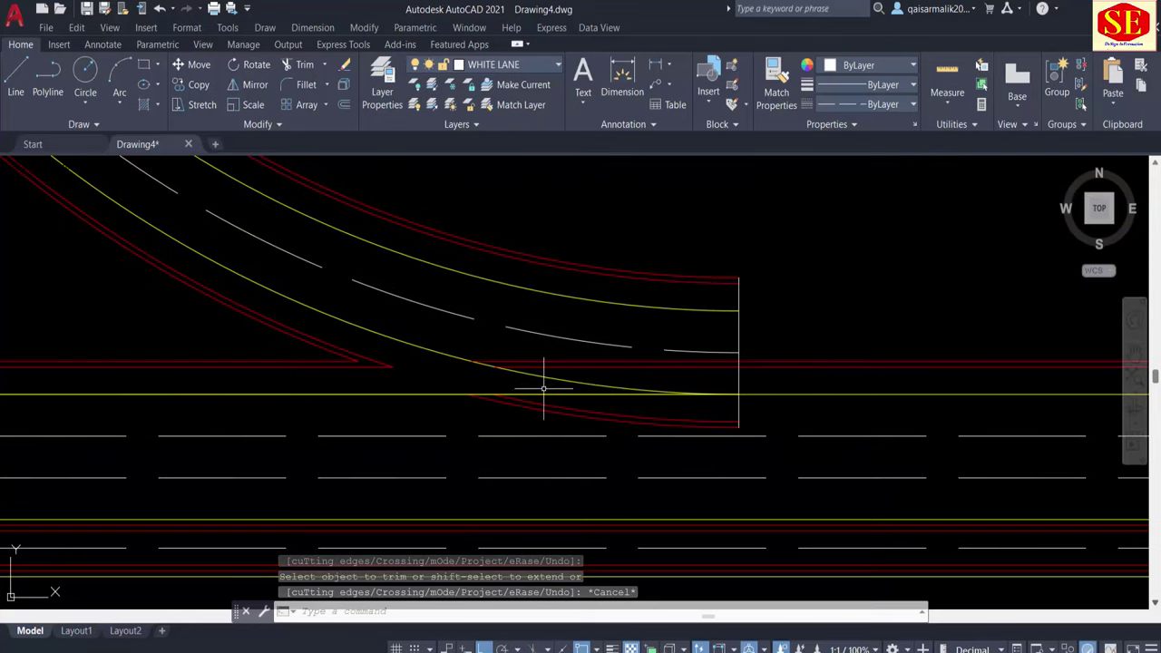
{"action": "middle_click_drag", "start_coordinate": [656, 394], "coordinate": [407, 407]}
{"action": "scroll", "coordinate": [408, 407], "scroll_direction": "down", "scroll_amount": 2}
Step: Erase the two stray lane dashes near the curve's end
{"action": "middle_click_drag", "start_coordinate": [329, 423], "coordinate": [388, 416]}
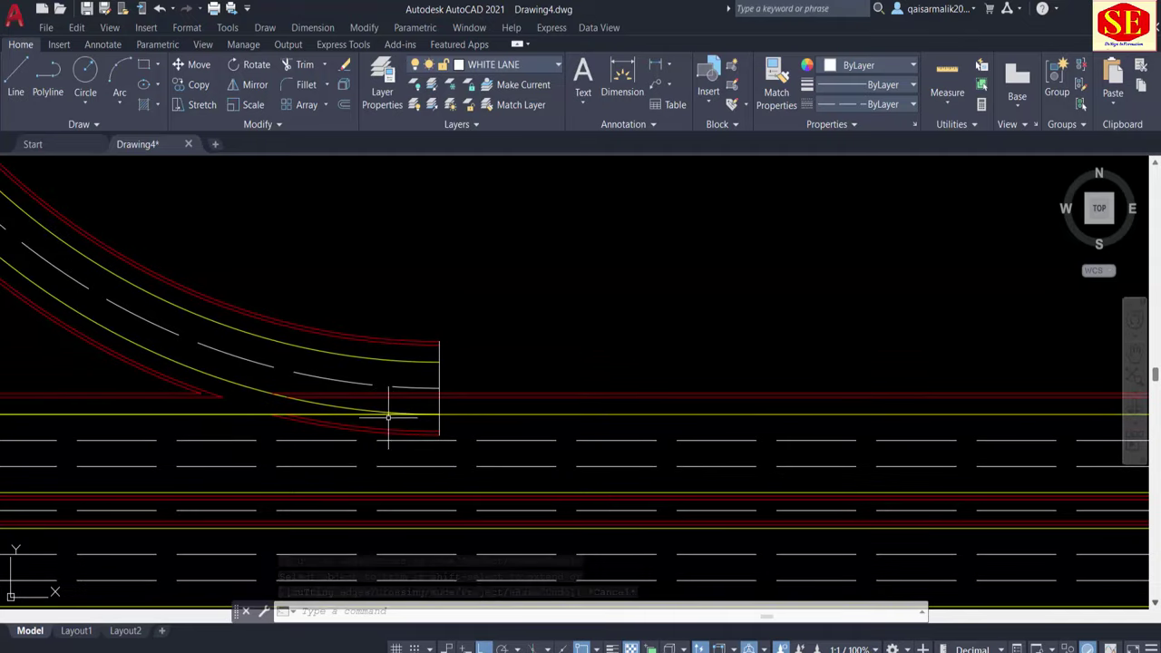
{"action": "scroll", "coordinate": [399, 422], "scroll_direction": "down", "scroll_amount": 2}
{"action": "scroll", "coordinate": [411, 427], "scroll_direction": "up", "scroll_amount": 4}
{"action": "left_click", "coordinate": [359, 390]}
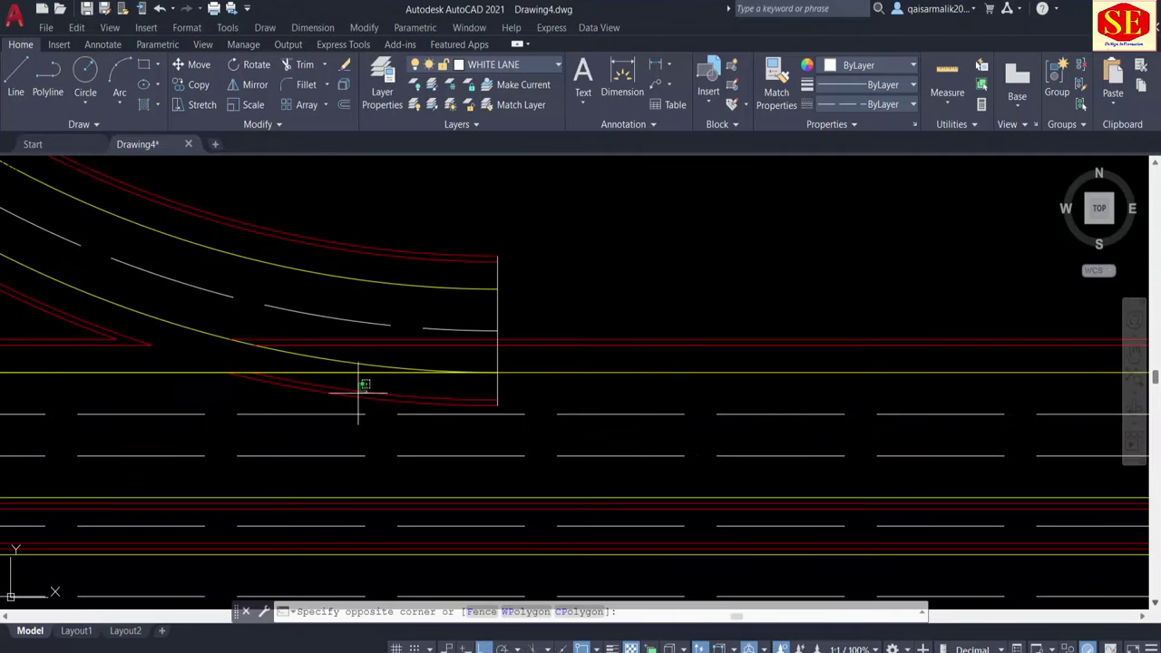
{"action": "left_click", "coordinate": [345, 388]}
{"action": "type", "text": "e"}
{"action": "key", "text": "Return"}
Step: Offset the vertical end line 150 units further along the road
{"action": "scroll", "coordinate": [344, 392], "scroll_direction": "down", "scroll_amount": 2}
{"action": "scroll", "coordinate": [344, 398], "scroll_direction": "down", "scroll_amount": 1}
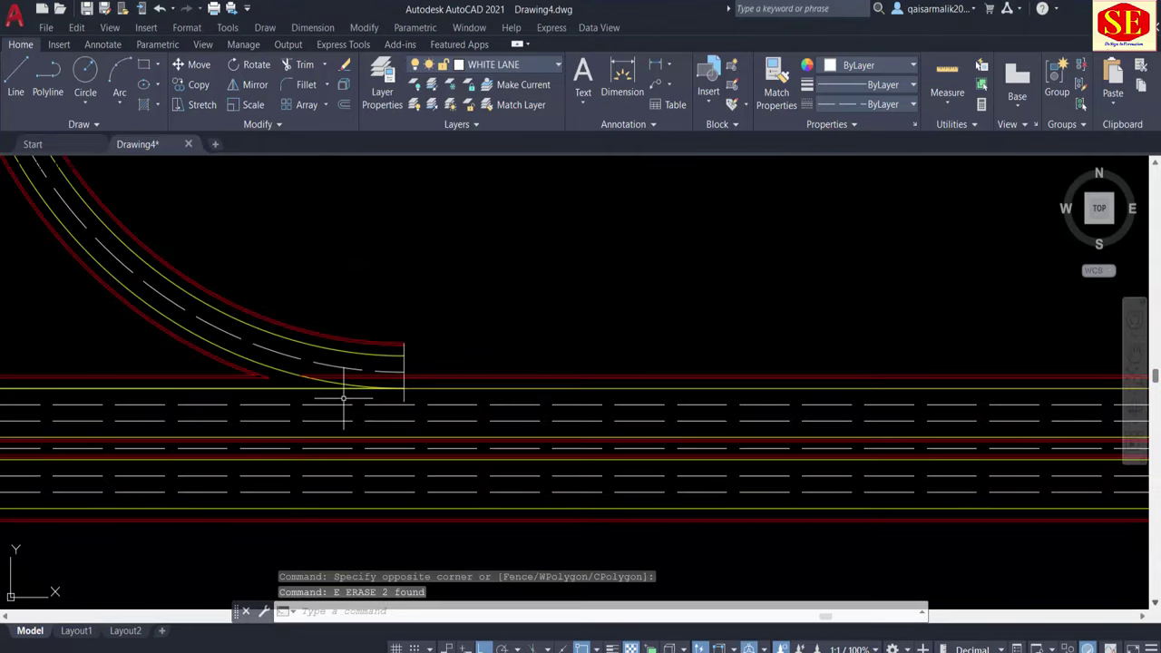
{"action": "scroll", "coordinate": [390, 345], "scroll_direction": "down", "scroll_amount": 2}
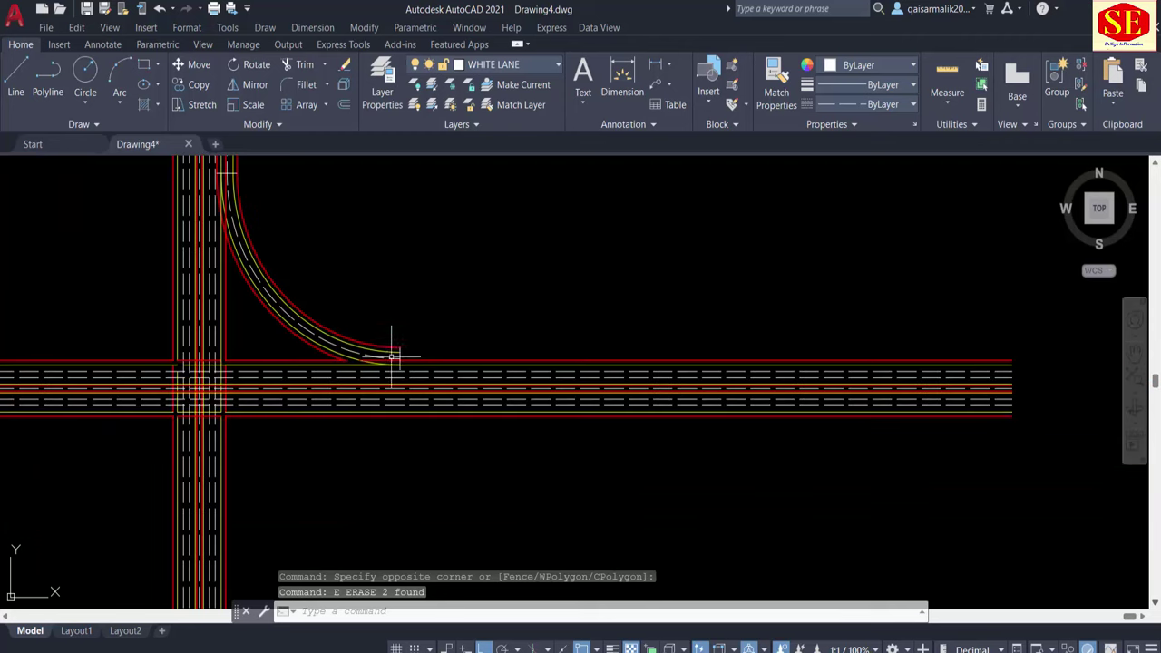
{"action": "scroll", "coordinate": [393, 352], "scroll_direction": "up", "scroll_amount": 2}
{"action": "type", "text": "o"}
{"action": "key", "text": "Return"}
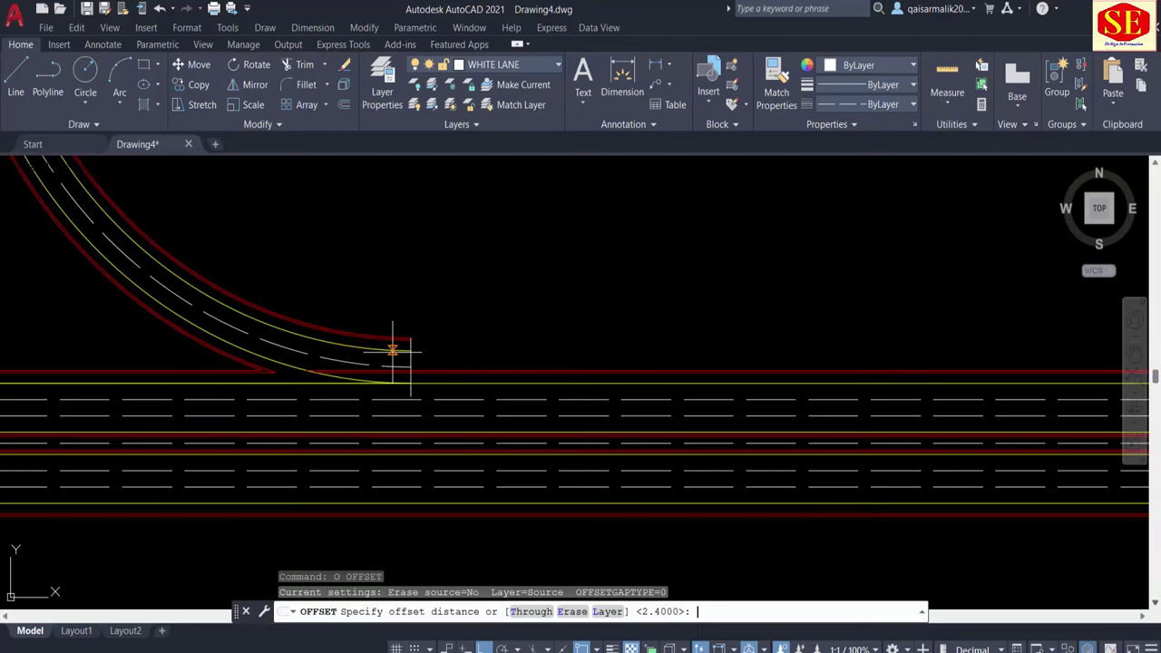
{"action": "type", "text": "0"}
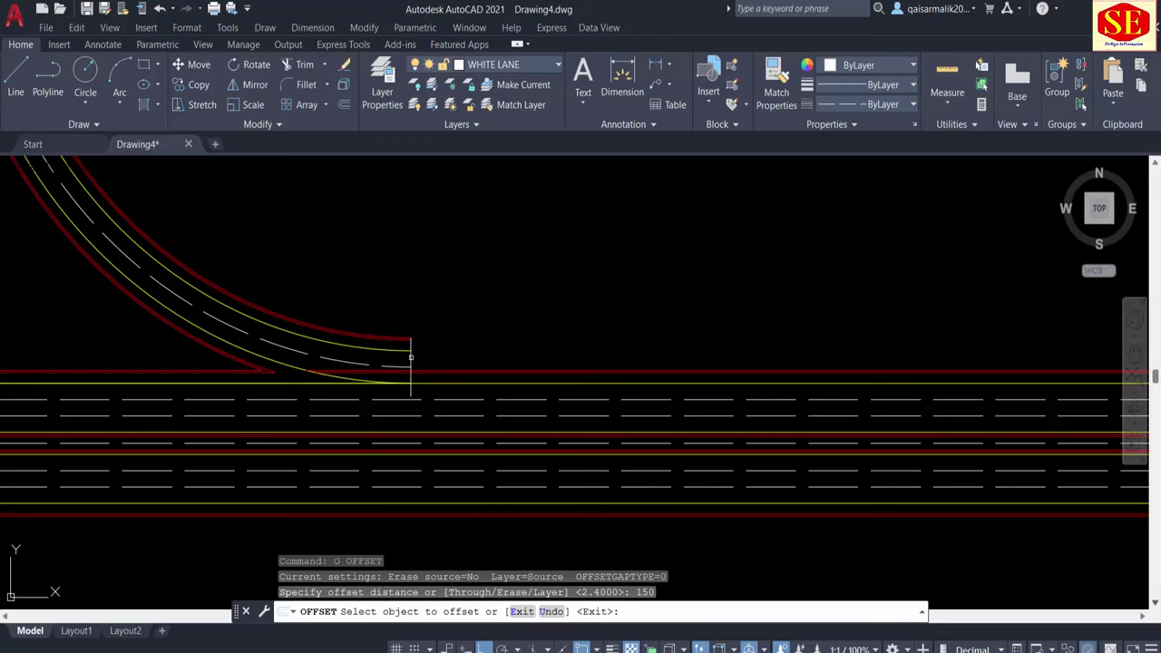
{"action": "left_click", "coordinate": [411, 357]}
{"action": "scroll", "coordinate": [634, 362], "scroll_direction": "down", "scroll_amount": 3}
{"action": "left_click", "coordinate": [571, 363]}
{"action": "scroll", "coordinate": [680, 370], "scroll_direction": "up", "scroll_amount": 3}
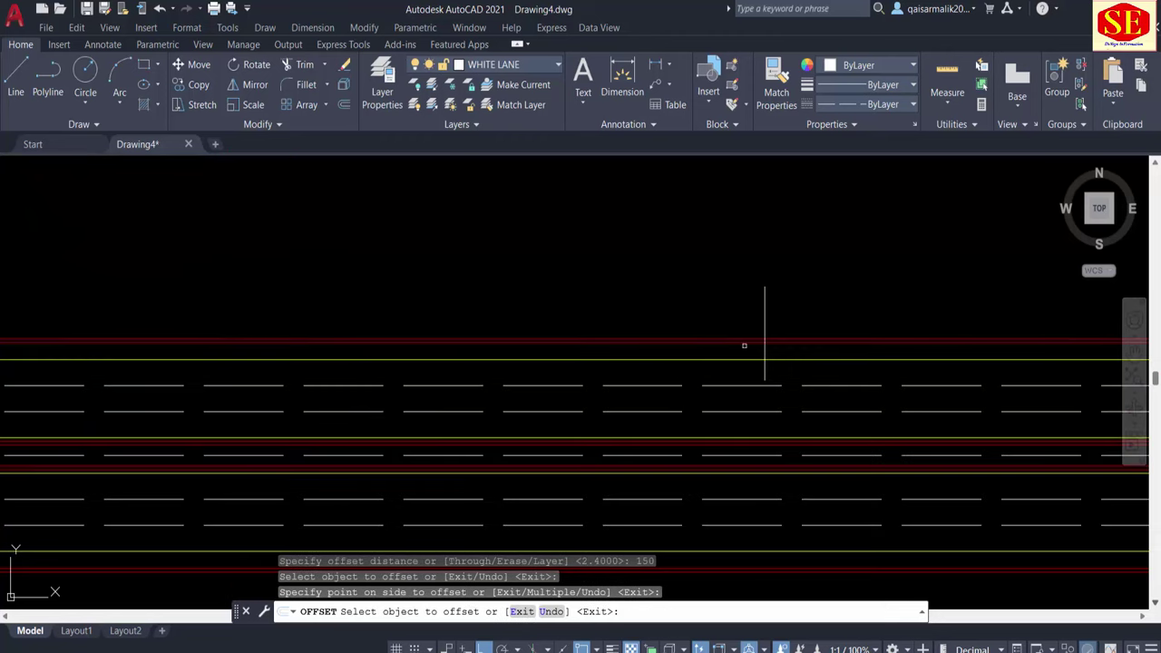
{"action": "scroll", "coordinate": [760, 348], "scroll_direction": "down", "scroll_amount": 1}
{"action": "middle_click_drag", "start_coordinate": [233, 345], "coordinate": [495, 360]}
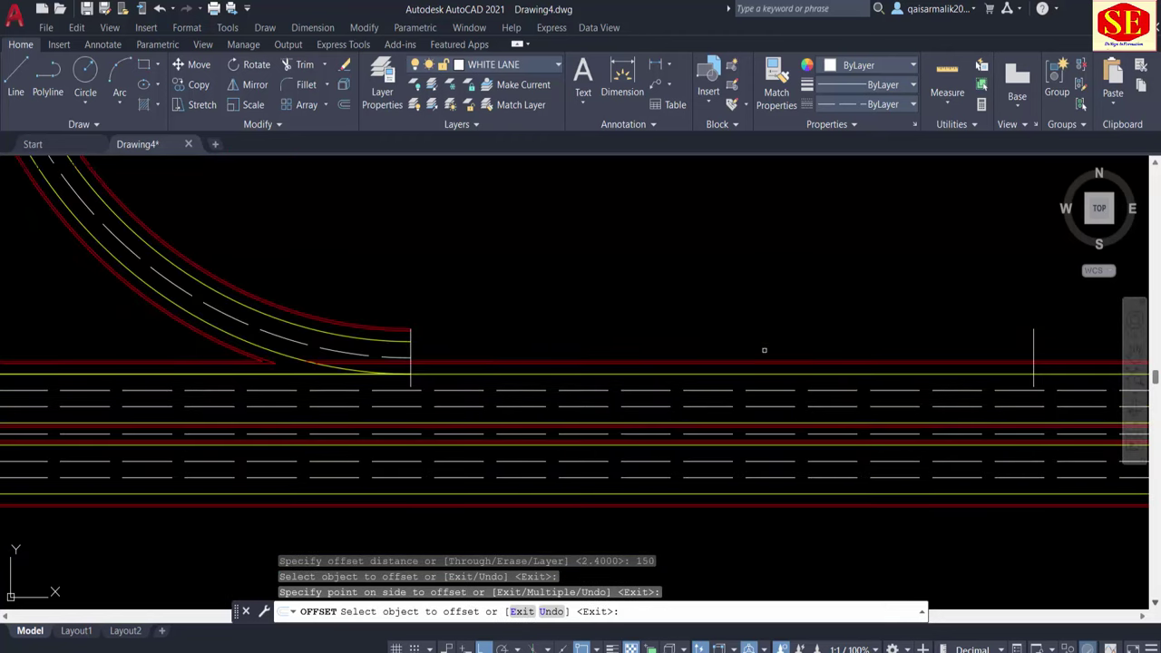
{"action": "key", "text": "Escape"}
Step: Draw a polyline edge from the curve's end line to the new vertical line
{"action": "type", "text": "PL"}
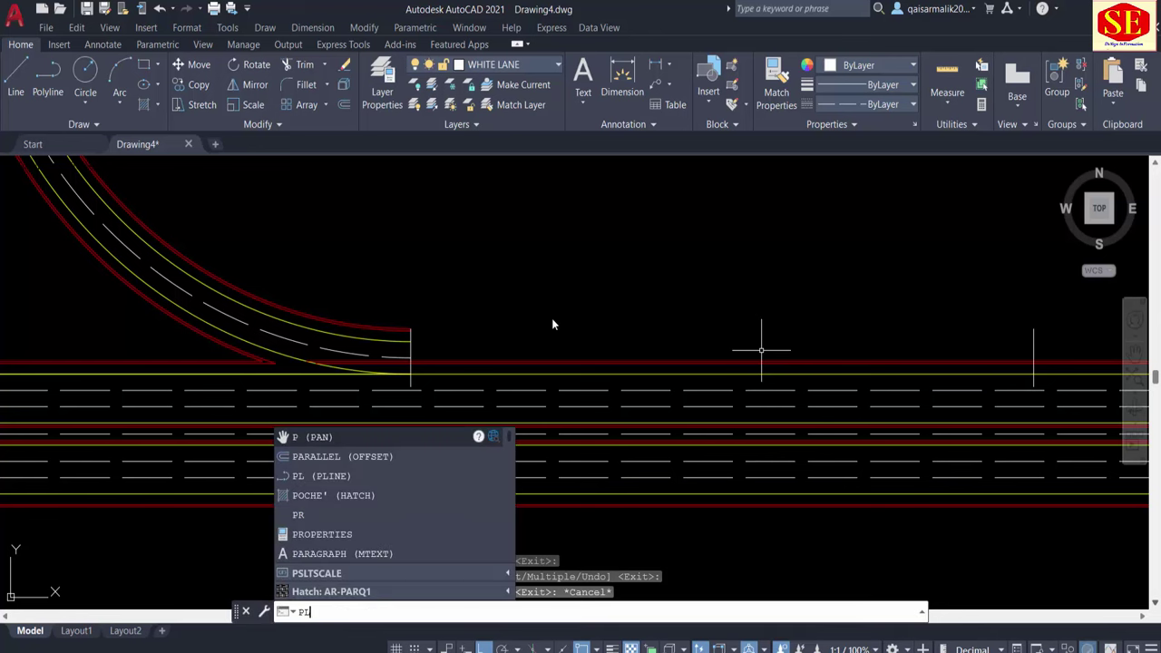
{"action": "key", "text": "Return"}
{"action": "scroll", "coordinate": [423, 322], "scroll_direction": "up", "scroll_amount": 4}
{"action": "left_click", "coordinate": [388, 333]}
{"action": "scroll", "coordinate": [387, 333], "scroll_direction": "down", "scroll_amount": 2}
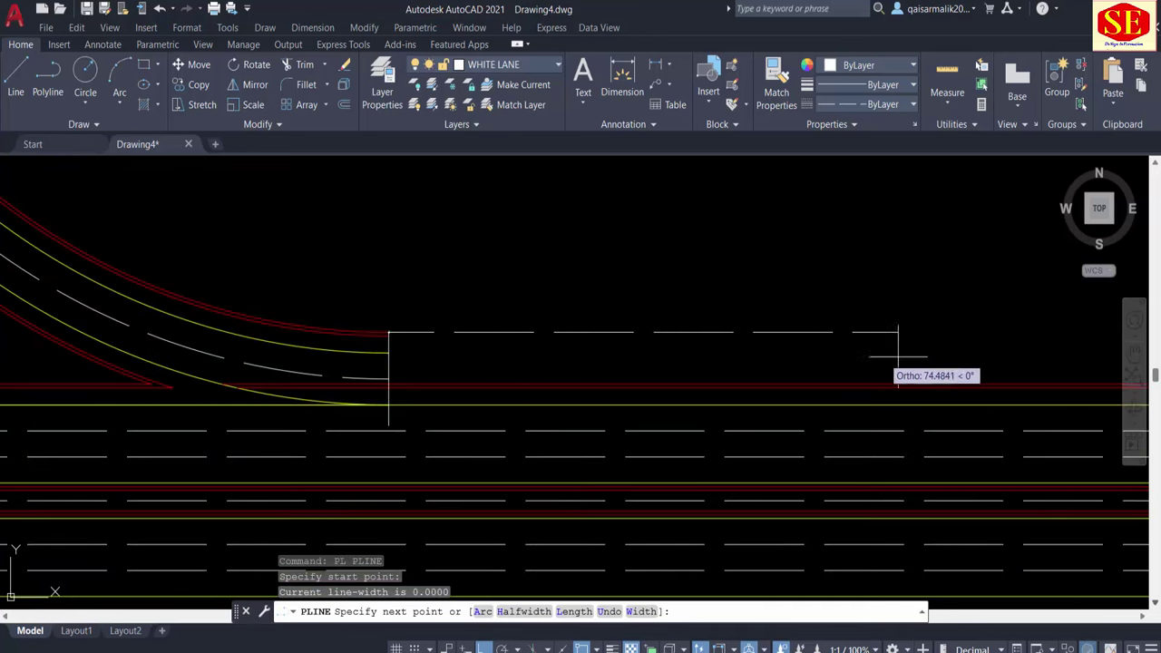
{"action": "middle_click_drag", "start_coordinate": [894, 332], "coordinate": [401, 323]}
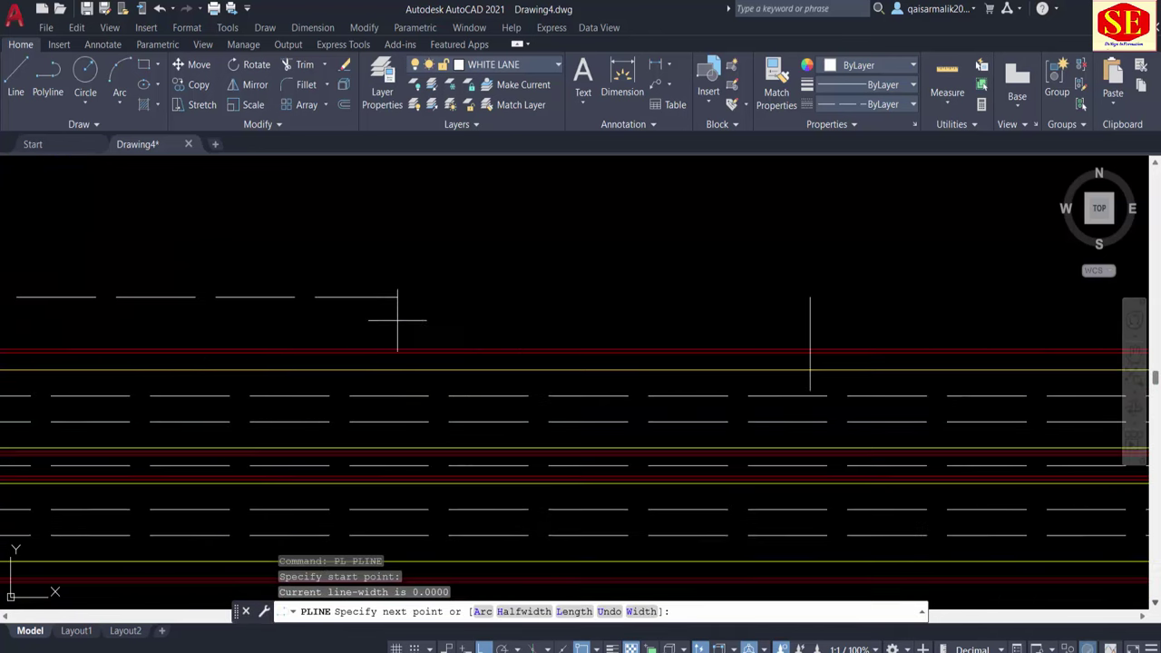
{"action": "left_click", "coordinate": [809, 344]}
{"action": "key", "text": "Escape"}
Step: Match the new edge line's properties to the red curve, making it red
{"action": "middle_click_drag", "start_coordinate": [889, 329], "coordinate": [730, 349]}
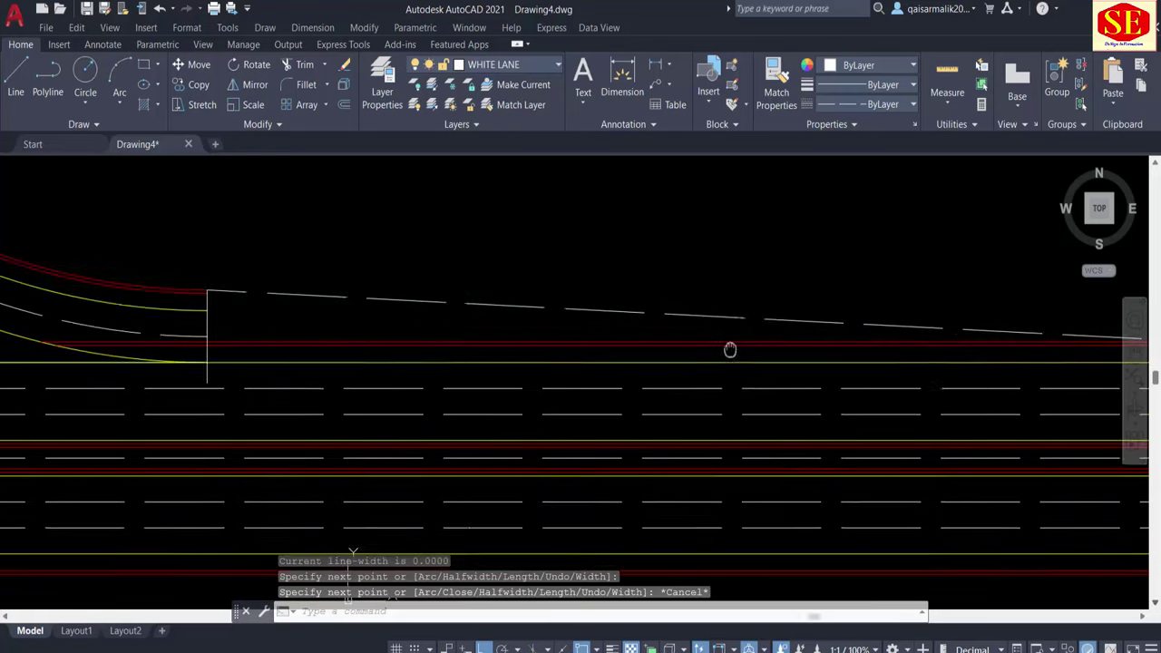
{"action": "scroll", "coordinate": [630, 306], "scroll_direction": "up", "scroll_amount": 2}
{"action": "scroll", "coordinate": [556, 306], "scroll_direction": "up", "scroll_amount": 2}
{"action": "key", "text": "Escape"}
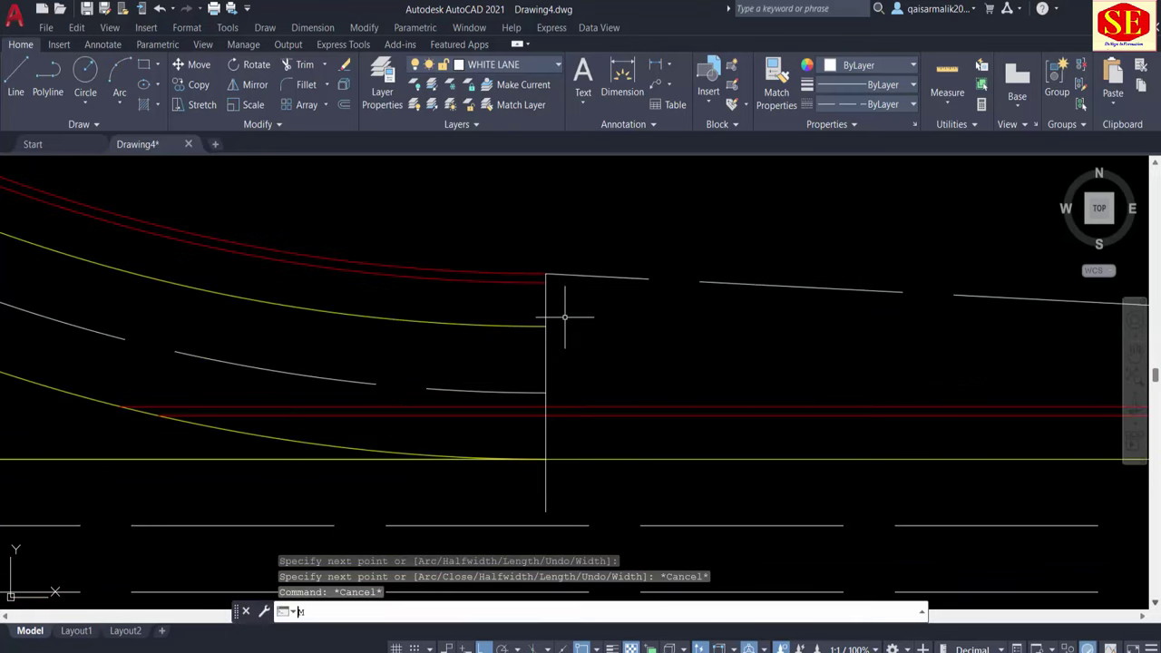
{"action": "type", "text": "A"}
{"action": "key", "text": "Return"}
{"action": "left_click", "coordinate": [504, 273]}
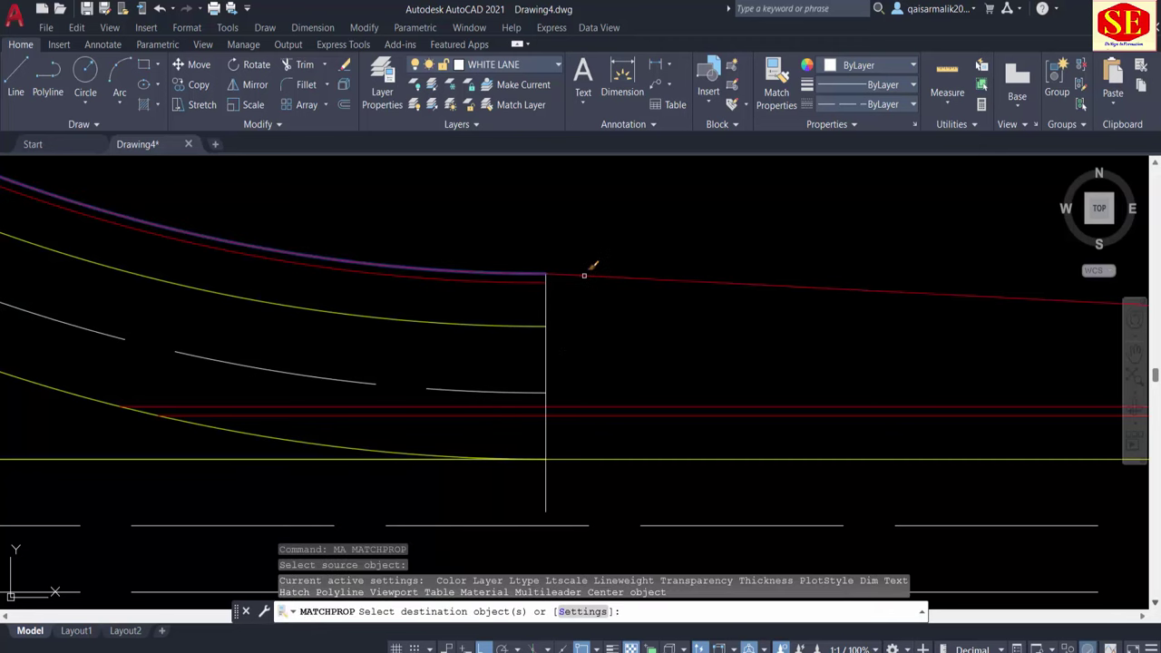
{"action": "left_click", "coordinate": [588, 275]}
{"action": "key", "text": "Escape"}
Step: Offset the red tapered edge line by 0.5 to double it
{"action": "key", "text": "Return"}
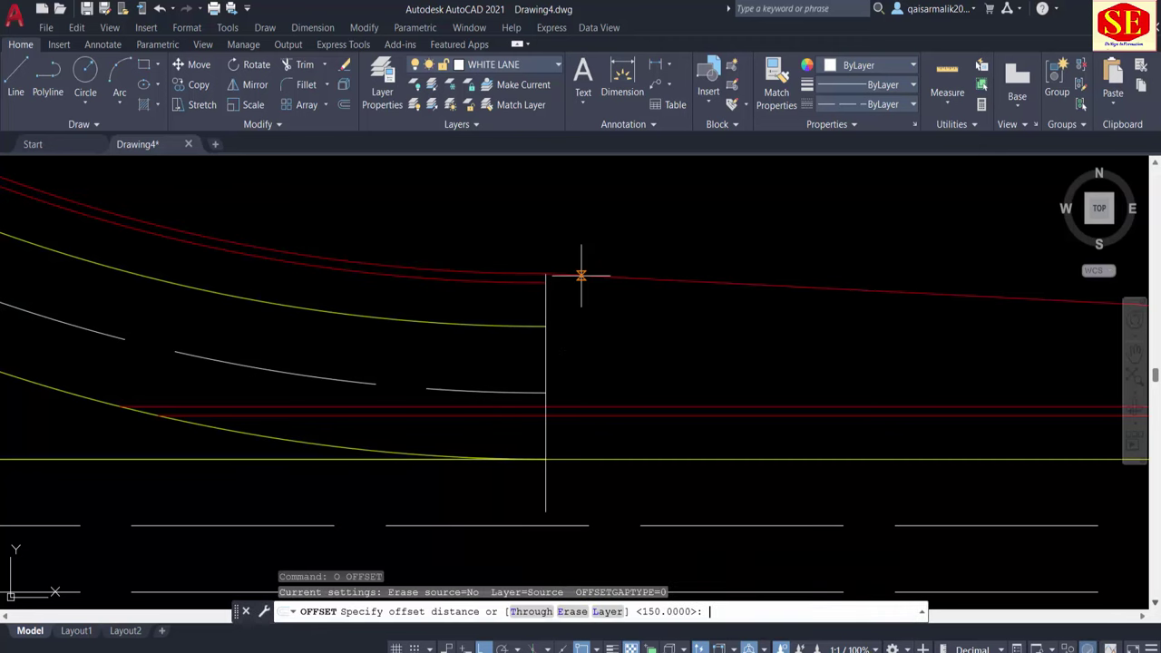
{"action": "type", "text": ".5"}
{"action": "key", "text": "Return"}
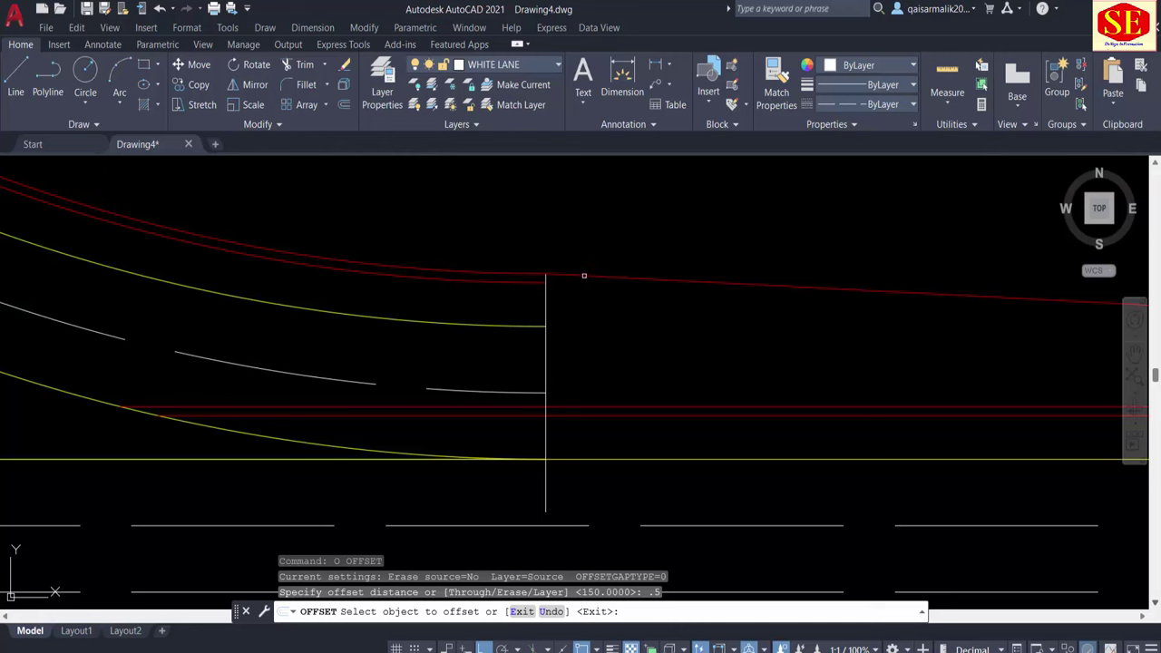
{"action": "left_click", "coordinate": [583, 274]}
{"action": "left_click", "coordinate": [575, 301]}
{"action": "key", "text": "Escape"}
{"action": "scroll", "coordinate": [614, 316], "scroll_direction": "down", "scroll_amount": 3}
{"action": "scroll", "coordinate": [614, 316], "scroll_direction": "down", "scroll_amount": 2}
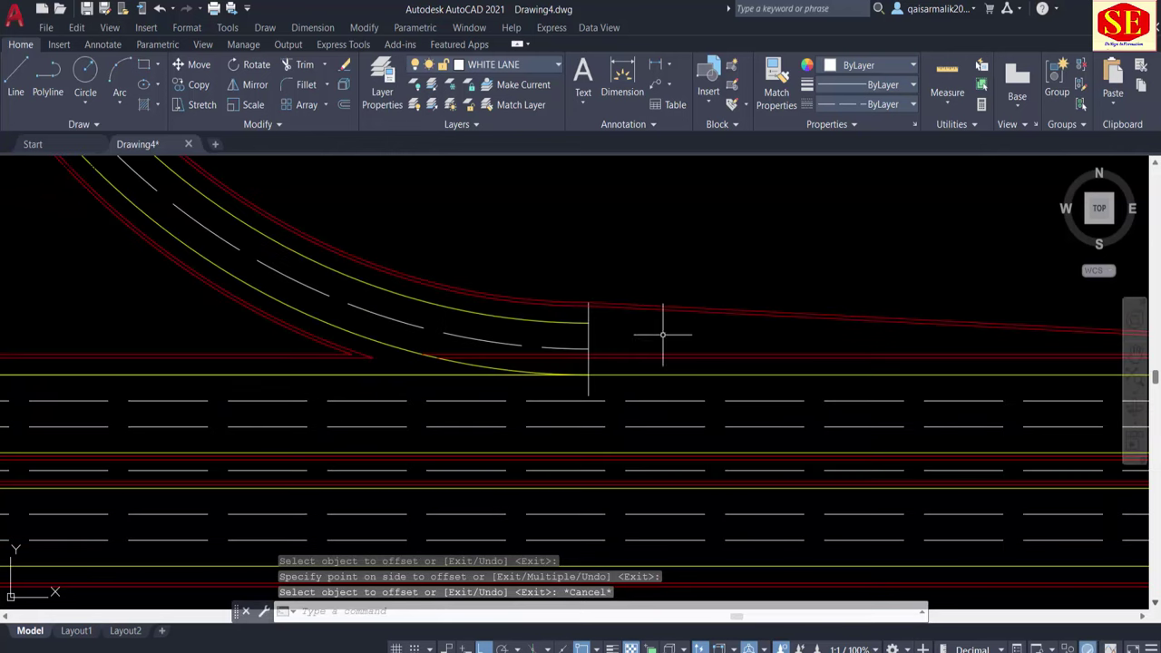
{"action": "middle_click_drag", "start_coordinate": [662, 335], "coordinate": [263, 357]}
{"action": "middle_click_drag", "start_coordinate": [719, 359], "coordinate": [919, 381]}
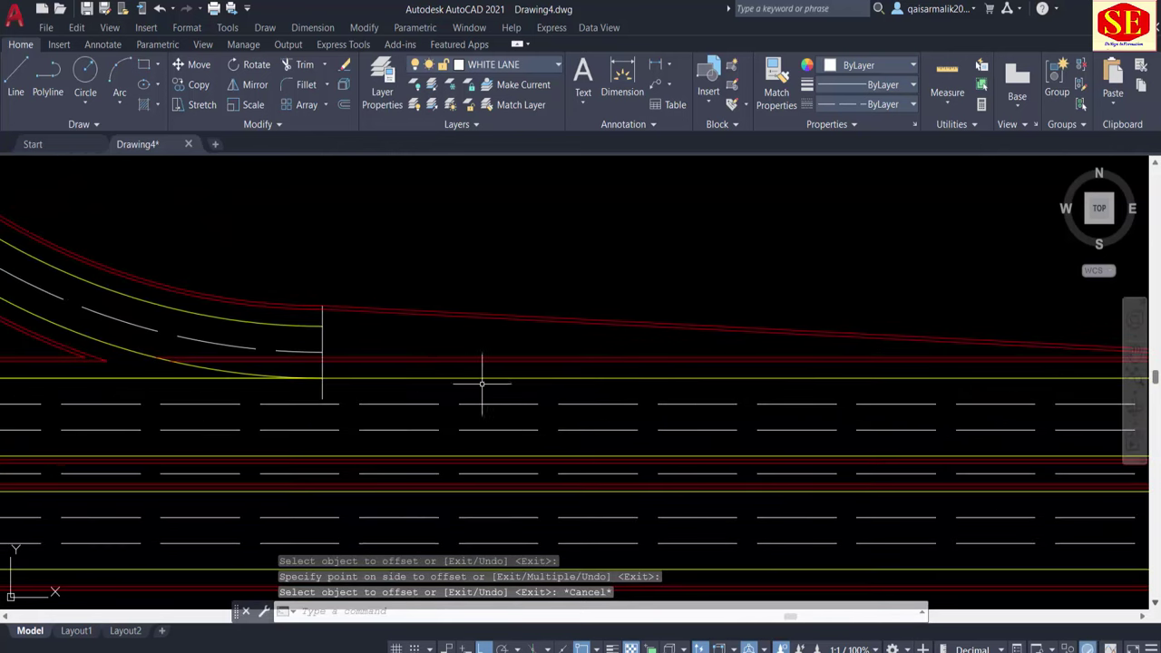
{"action": "mouse_move", "coordinate": [481, 384]}
{"action": "middle_mouse_down"}
{"action": "mouse_move", "coordinate": [715, 389]}
{"action": "mouse_move", "coordinate": [761, 339]}
{"action": "middle_mouse_up"}
{"action": "scroll", "coordinate": [762, 339], "scroll_direction": "up", "scroll_amount": 1}
{"action": "scroll", "coordinate": [940, 341], "scroll_direction": "up", "scroll_amount": 1}
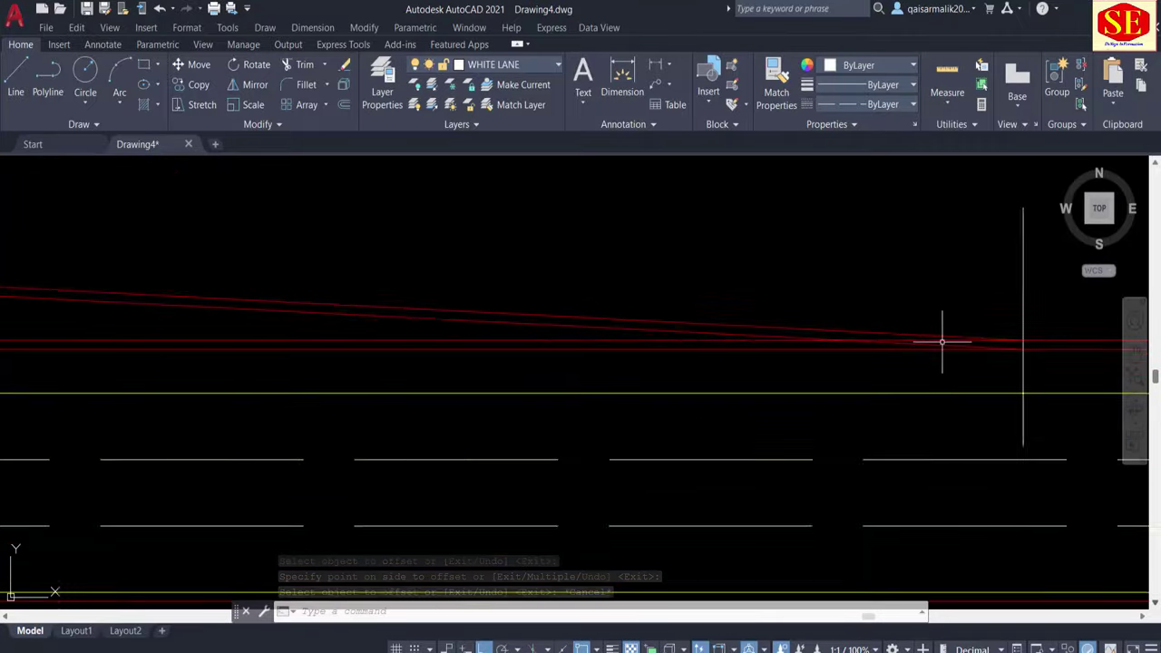
{"action": "scroll", "coordinate": [946, 339], "scroll_direction": "up", "scroll_amount": 1}
Step: Trim the red road edge between the vertical lines, then undo that trim twice
{"action": "key", "text": "Escape"}
{"action": "key", "text": "Return"}
{"action": "scroll", "coordinate": [941, 344], "scroll_direction": "down", "scroll_amount": 2}
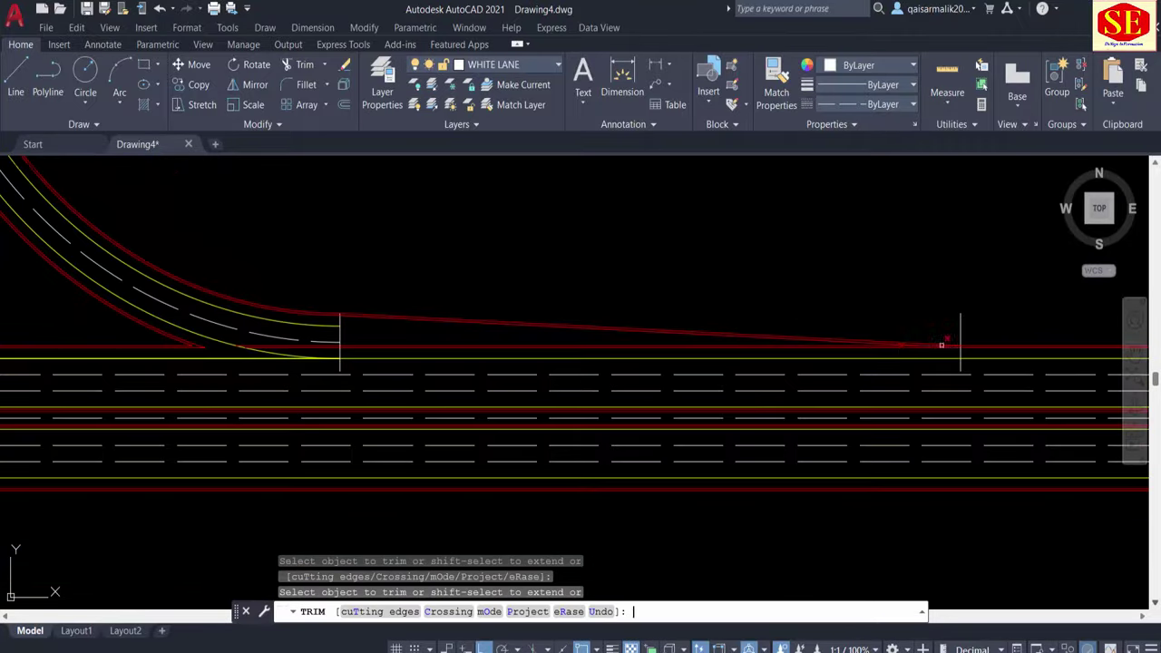
{"action": "scroll", "coordinate": [397, 348], "scroll_direction": "up", "scroll_amount": 2}
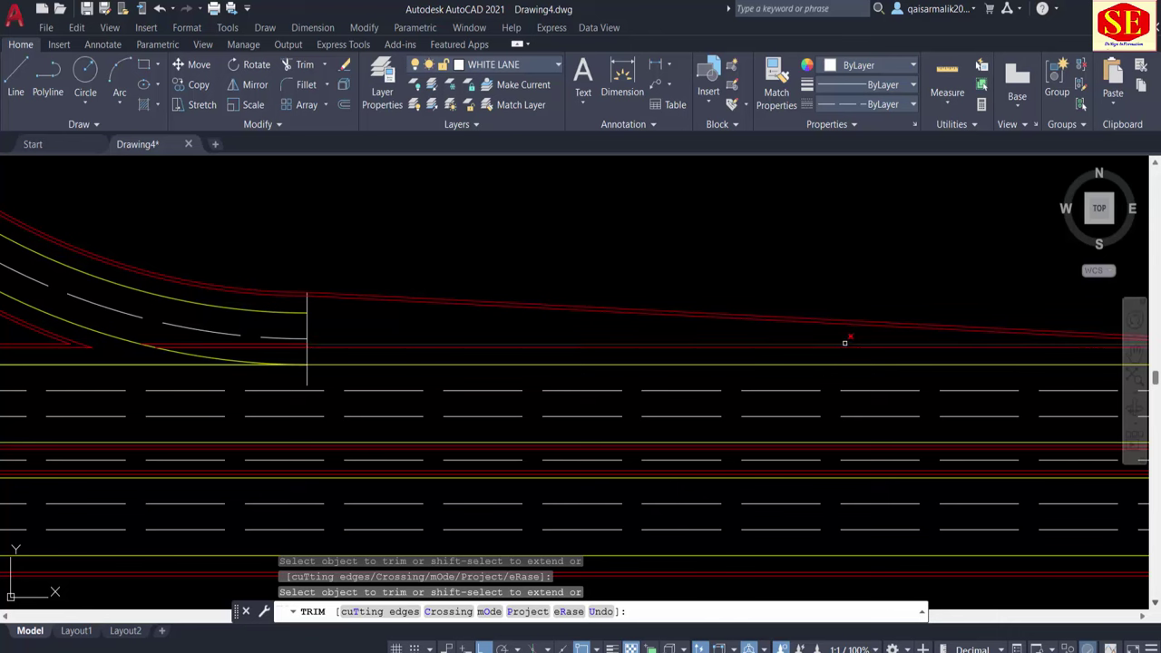
{"action": "left_click", "coordinate": [832, 344]}
{"action": "scroll", "coordinate": [538, 318], "scroll_direction": "down", "scroll_amount": 2}
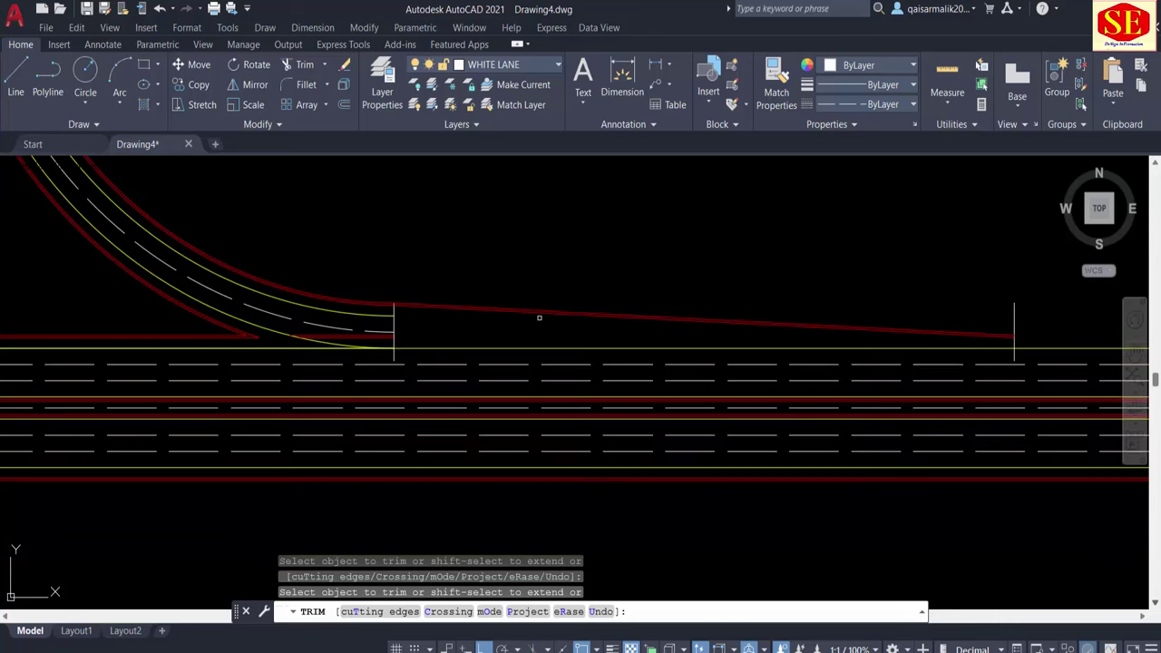
{"action": "scroll", "coordinate": [1025, 337], "scroll_direction": "up", "scroll_amount": 2}
{"action": "scroll", "coordinate": [1019, 339], "scroll_direction": "up", "scroll_amount": 2}
{"action": "key", "text": "Escape"}
{"action": "type", "text": "u"}
{"action": "key", "text": "Return"}
{"action": "scroll", "coordinate": [822, 338], "scroll_direction": "up", "scroll_amount": 1}
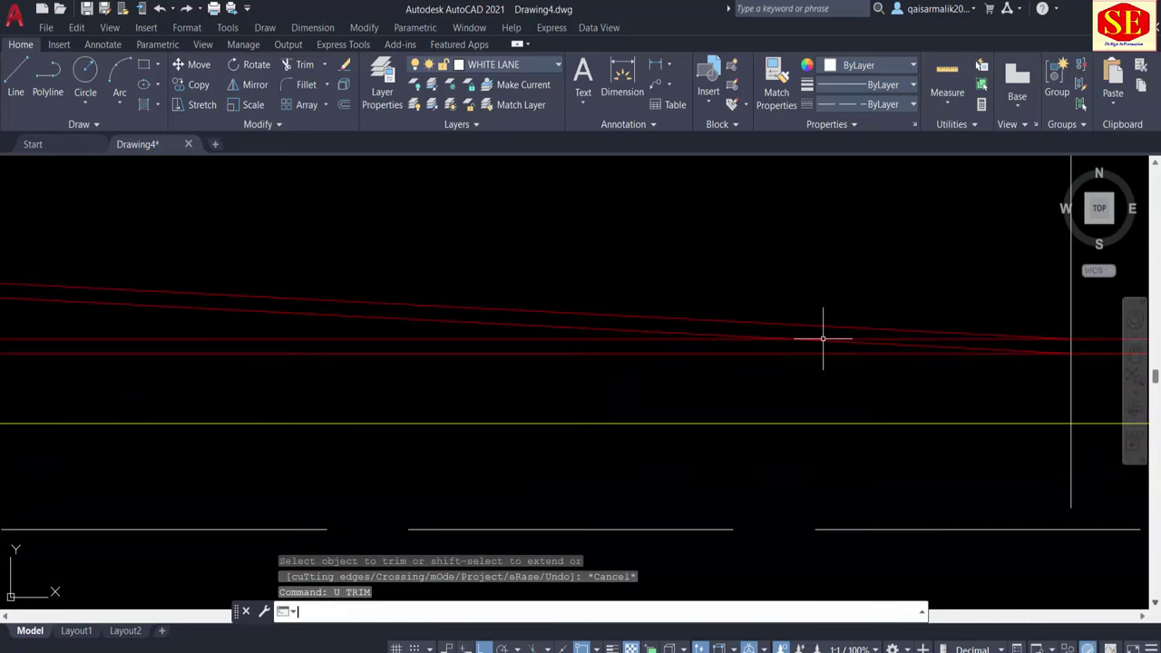
{"action": "type", "text": "u"}
{"action": "key", "text": "Return"}
{"action": "scroll", "coordinate": [590, 329], "scroll_direction": "up", "scroll_amount": 1}
Step: Trim the two overlapping red segments across the ramp's taper
{"action": "middle_click_drag", "start_coordinate": [590, 329], "coordinate": [492, 335]}
{"action": "scroll", "coordinate": [463, 347], "scroll_direction": "down", "scroll_amount": 1}
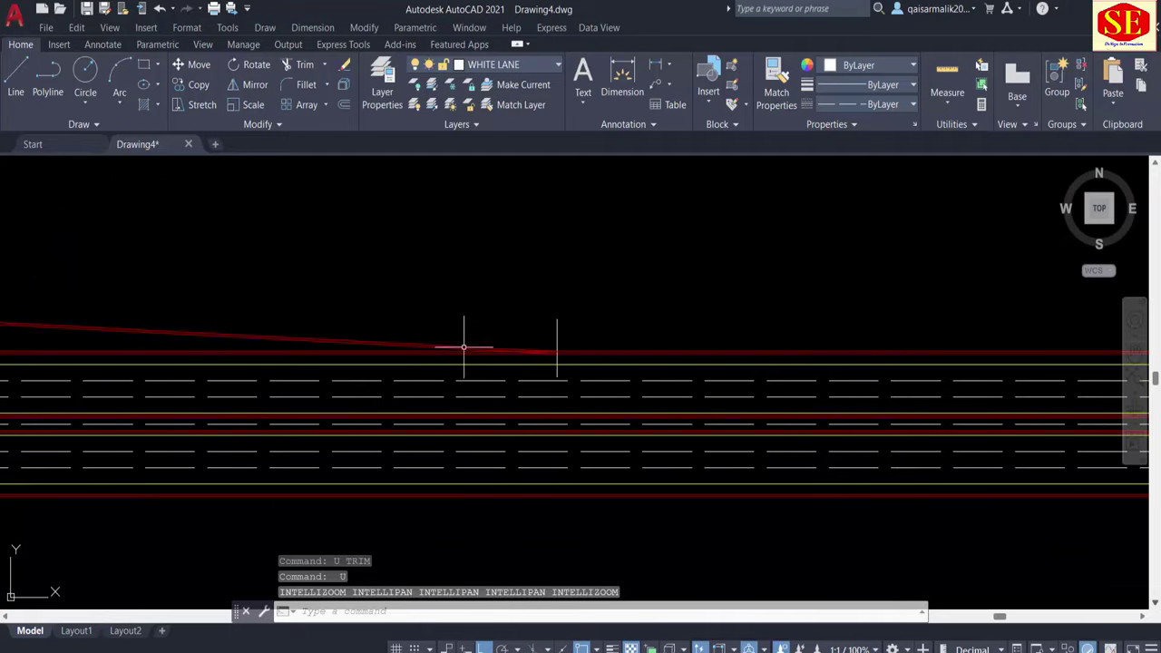
{"action": "scroll", "coordinate": [463, 347], "scroll_direction": "up", "scroll_amount": 3}
{"action": "scroll", "coordinate": [729, 354], "scroll_direction": "up", "scroll_amount": 3}
{"action": "type", "text": "tr"}
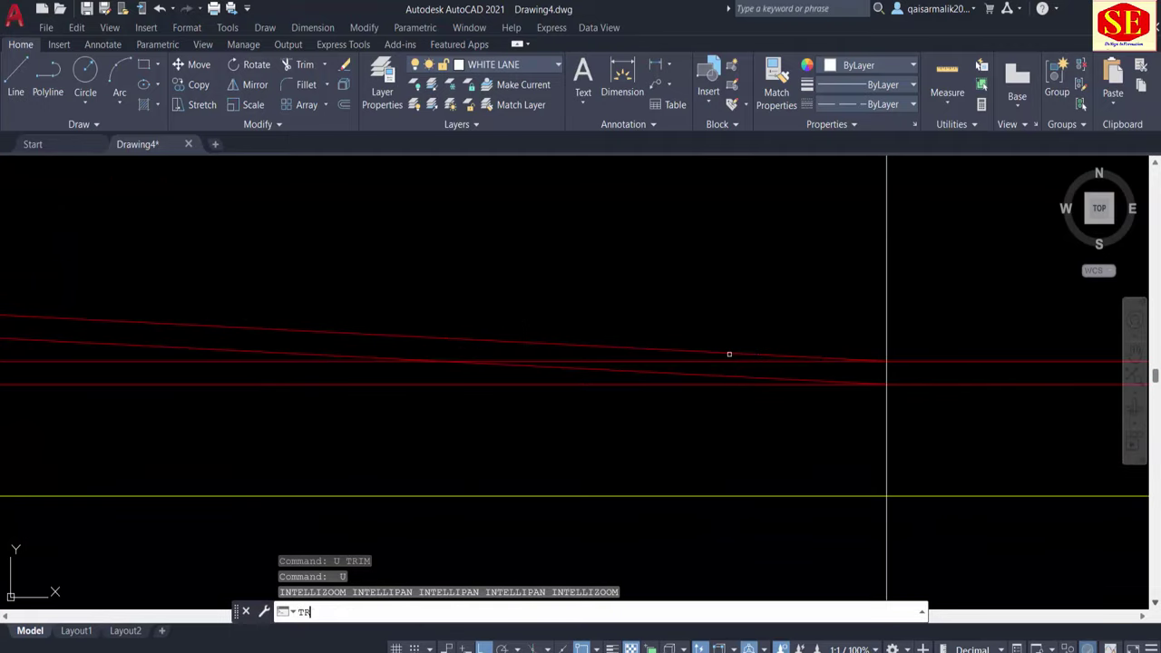
{"action": "key", "text": "Return"}
{"action": "left_click", "coordinate": [728, 361]}
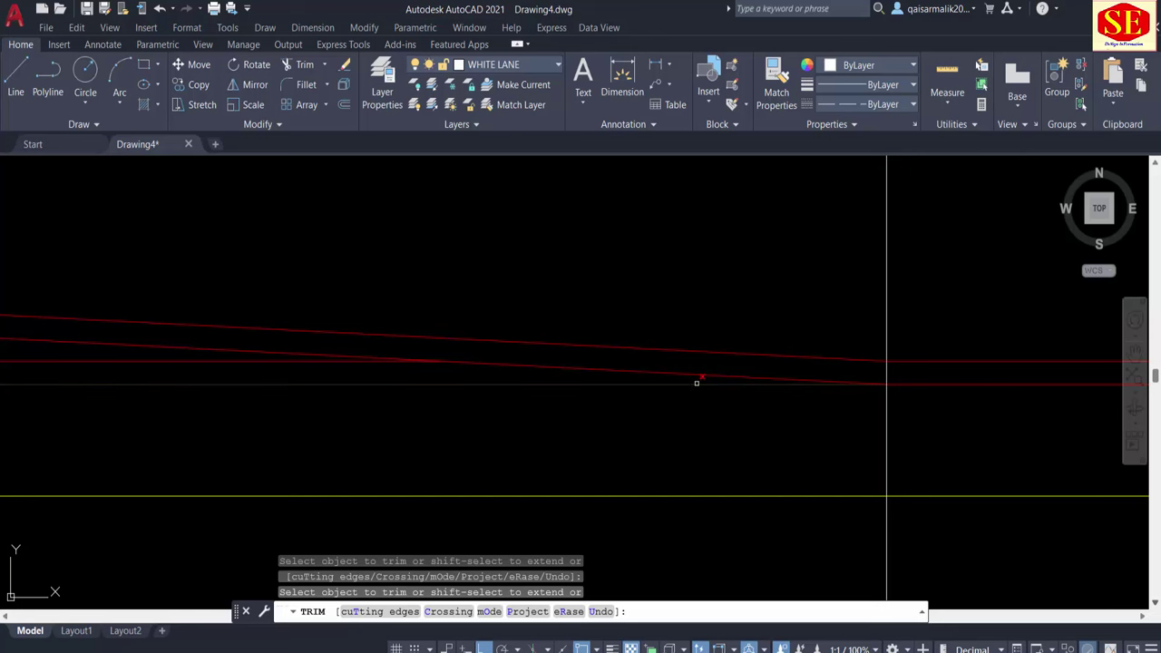
{"action": "left_click", "coordinate": [696, 382]}
{"action": "scroll", "coordinate": [716, 386], "scroll_direction": "down", "scroll_amount": 4}
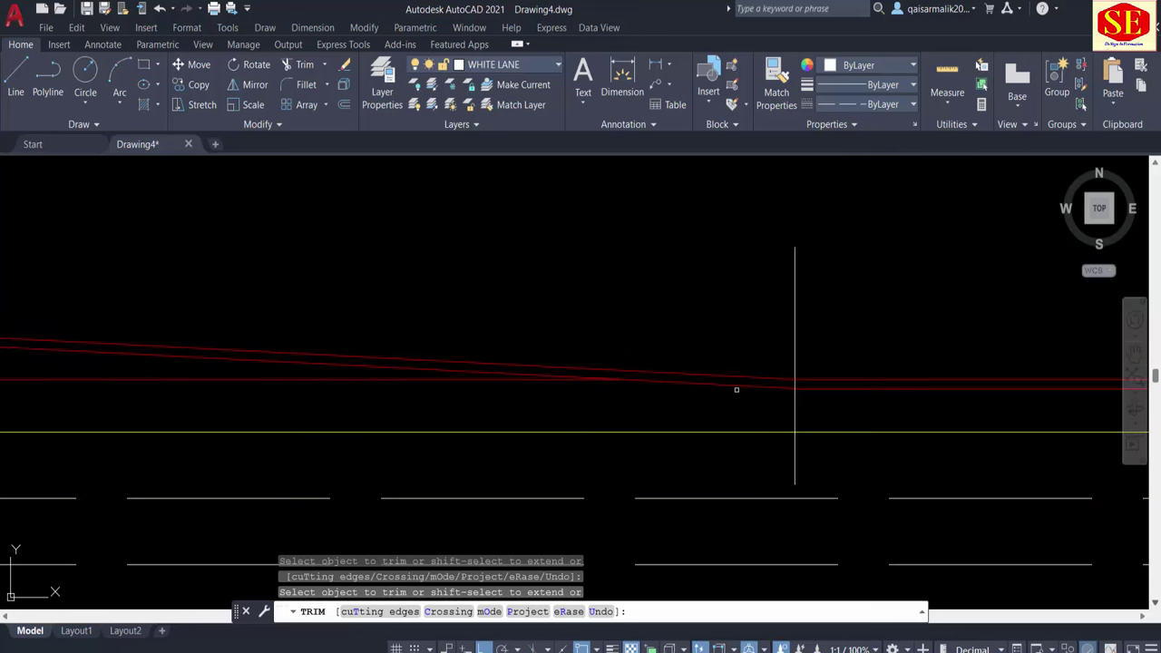
{"action": "key", "text": "Escape"}
Step: Erase the leftover curb line near the turning lane's end
{"action": "left_click", "coordinate": [335, 379]}
{"action": "scroll", "coordinate": [724, 393], "scroll_direction": "down", "scroll_amount": 2}
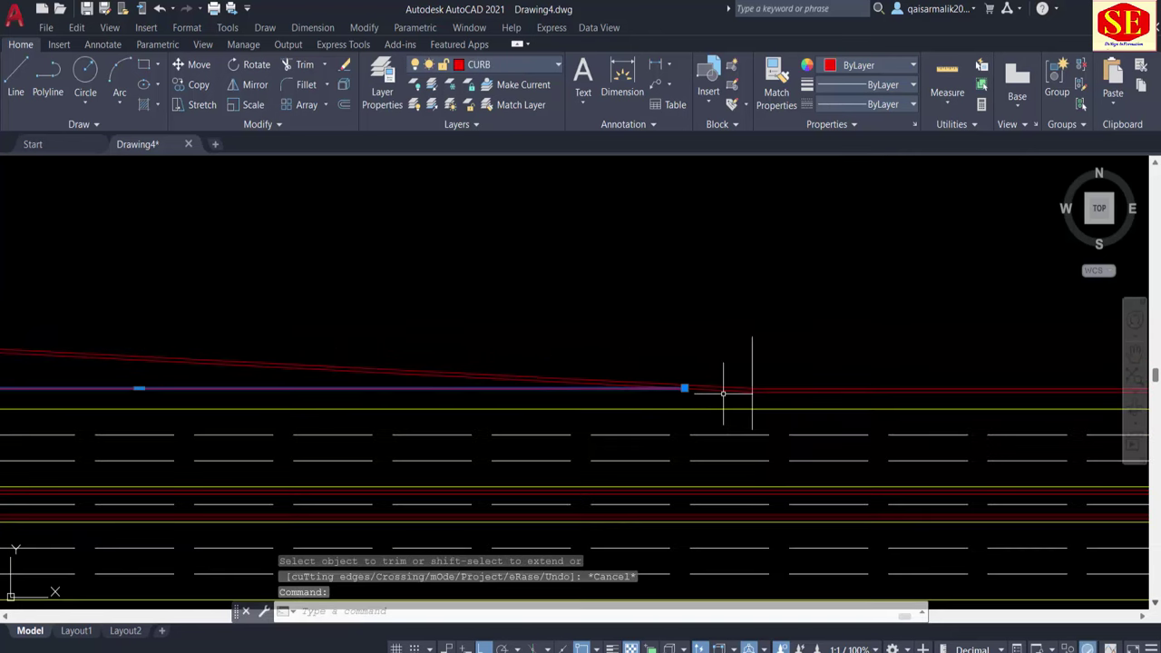
{"action": "type", "text": "e"}
{"action": "key", "text": "Return"}
{"action": "scroll", "coordinate": [726, 390], "scroll_direction": "down", "scroll_amount": 2}
{"action": "scroll", "coordinate": [518, 379], "scroll_direction": "up", "scroll_amount": 2}
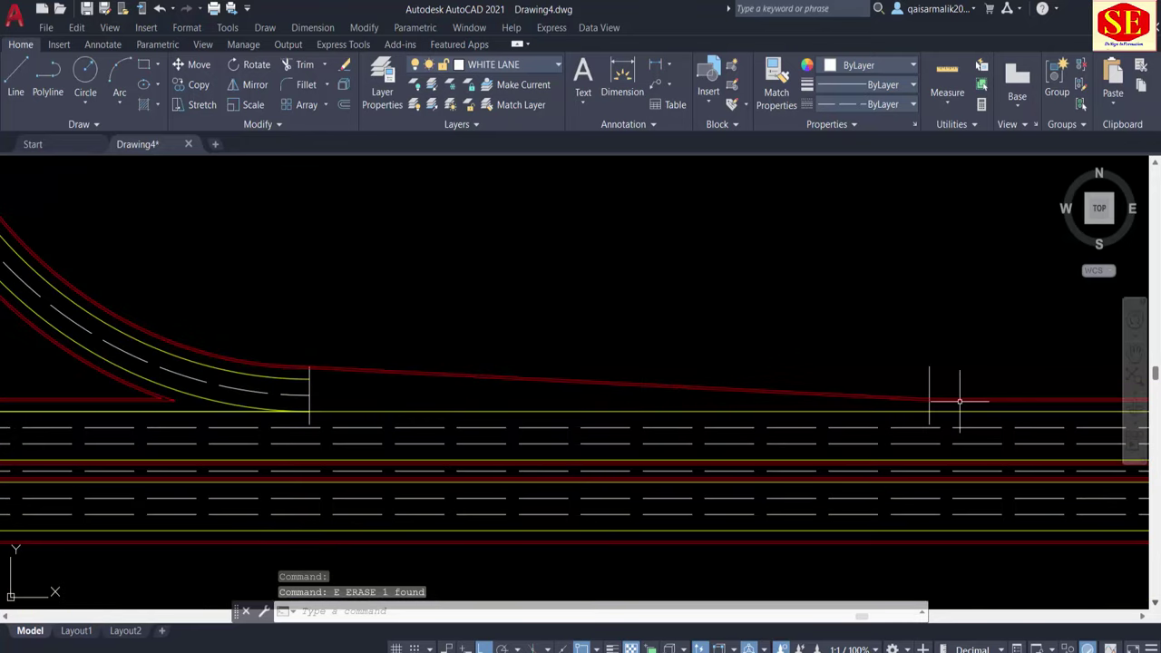
Step: Trim the yellow line segments lying between the two vertical cut lines
{"action": "middle_click_drag", "start_coordinate": [425, 389], "coordinate": [743, 393]}
{"action": "scroll", "coordinate": [743, 393], "scroll_direction": "down", "scroll_amount": 1}
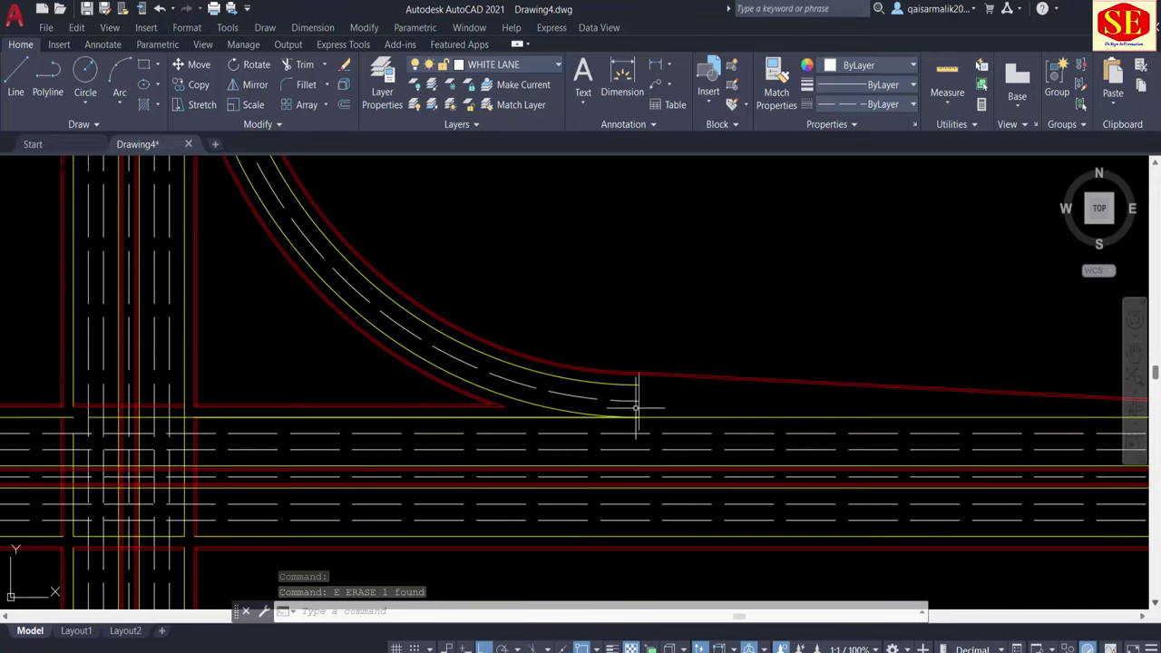
{"action": "scroll", "coordinate": [638, 397], "scroll_direction": "up", "scroll_amount": 3}
{"action": "scroll", "coordinate": [635, 370], "scroll_direction": "down", "scroll_amount": 2}
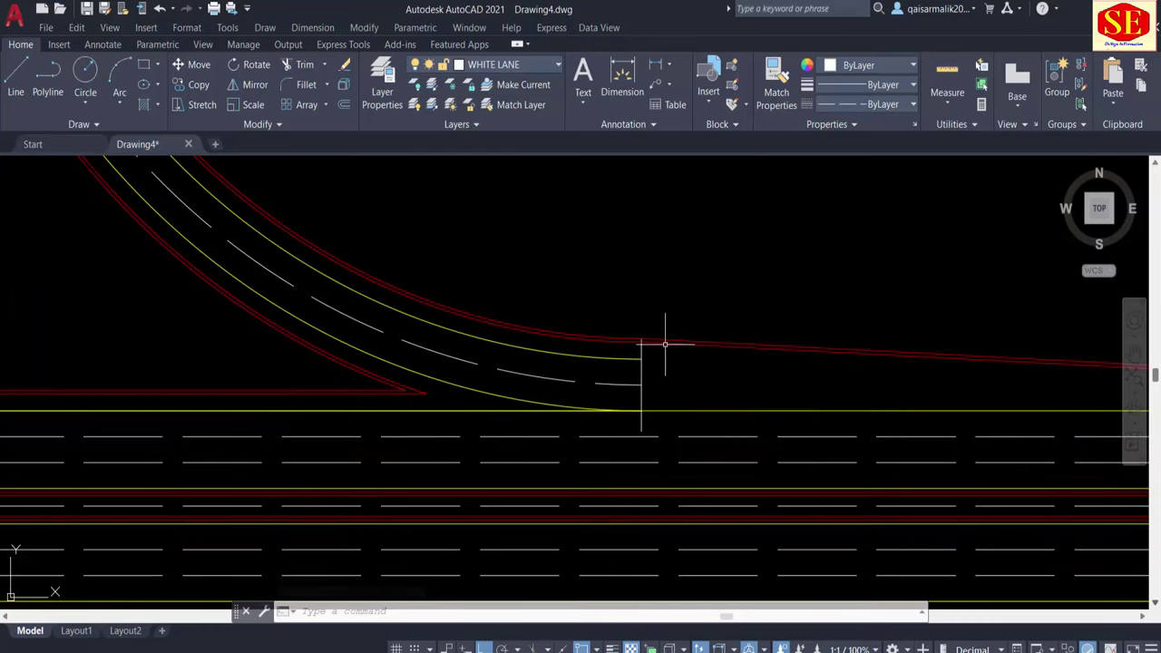
{"action": "middle_click_drag", "start_coordinate": [763, 380], "coordinate": [679, 369]}
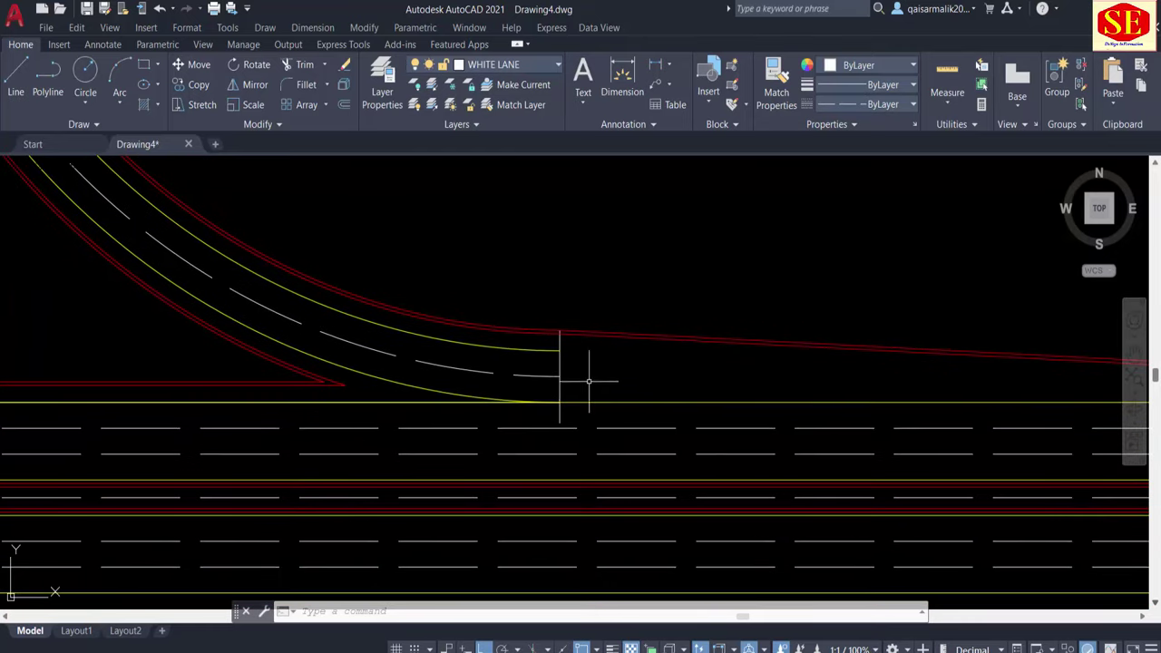
{"action": "middle_click_drag", "start_coordinate": [555, 385], "coordinate": [354, 383]}
{"action": "key", "text": "Escape"}
{"action": "key", "text": "Escape"}
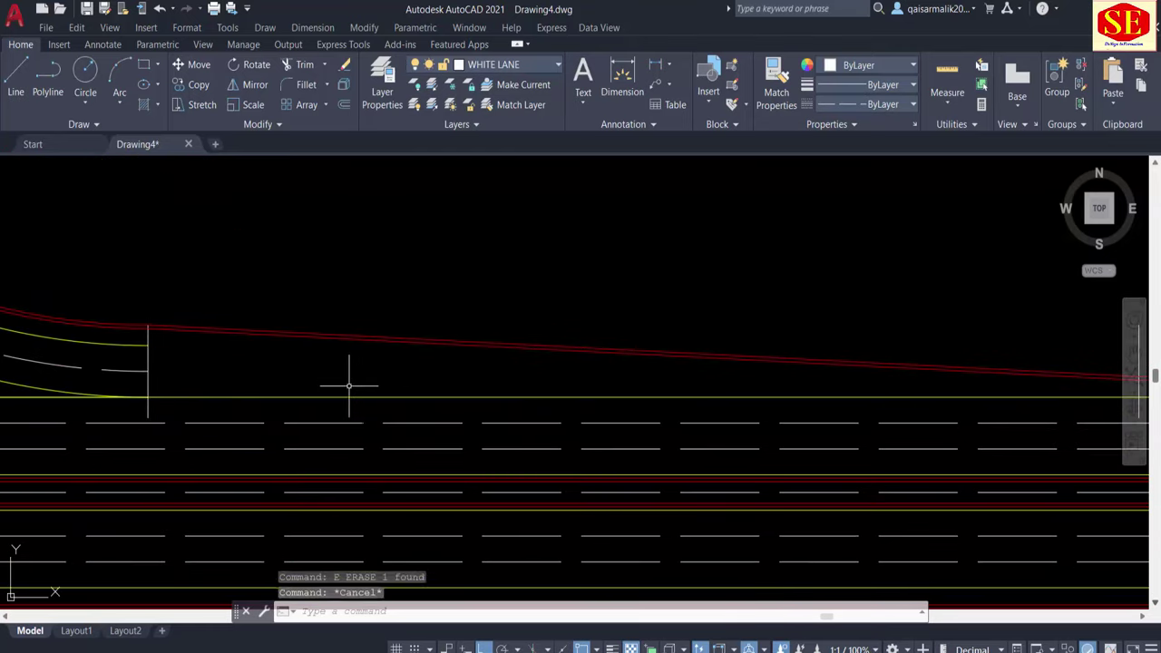
{"action": "key", "text": "Escape"}
{"action": "scroll", "coordinate": [285, 388], "scroll_direction": "down", "scroll_amount": 2}
{"action": "middle_click_drag", "start_coordinate": [254, 392], "coordinate": [326, 398]}
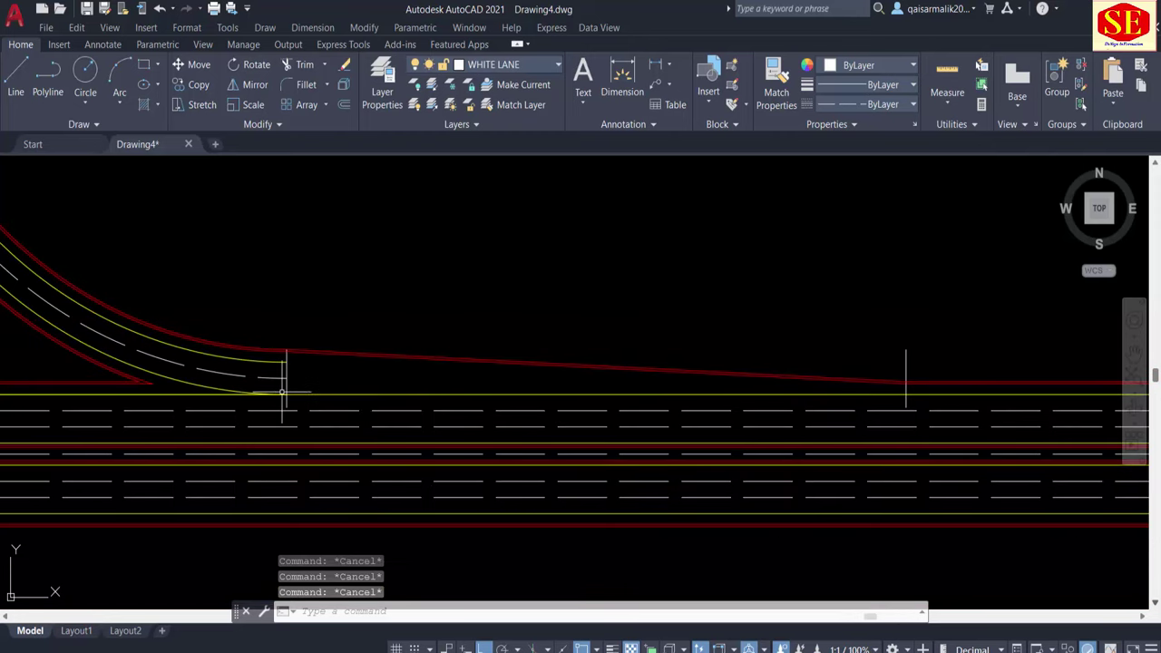
{"action": "type", "text": "tr"}
{"action": "key", "text": "Return"}
{"action": "left_click", "coordinate": [324, 393]}
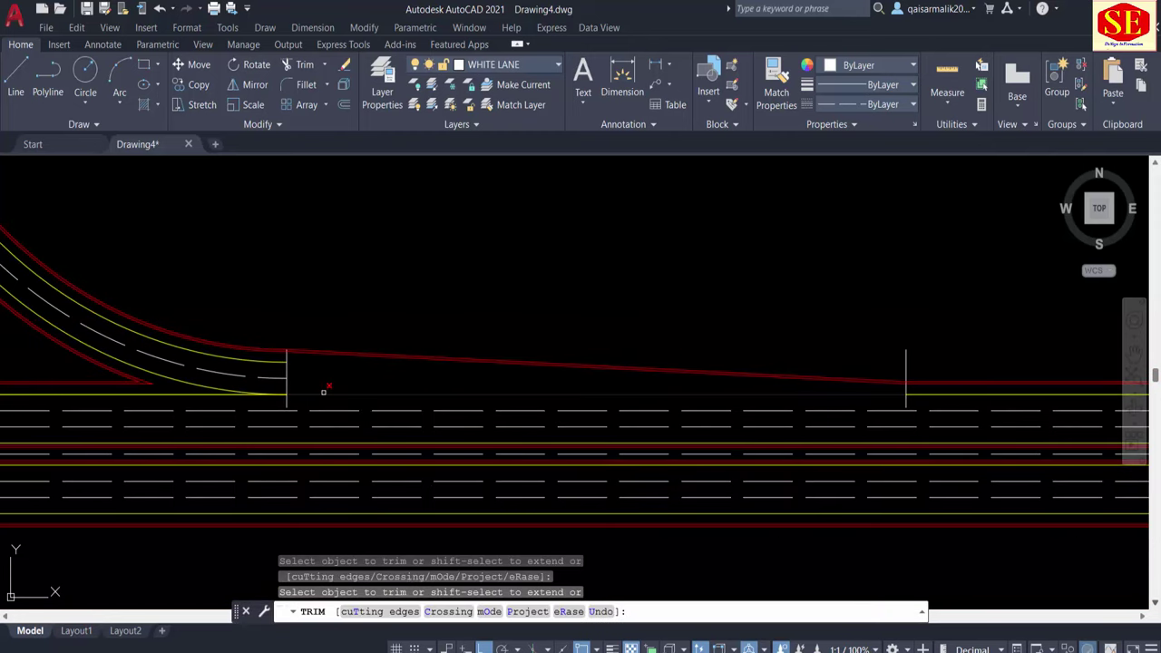
{"action": "left_click", "coordinate": [323, 391]}
{"action": "key", "text": "Return"}
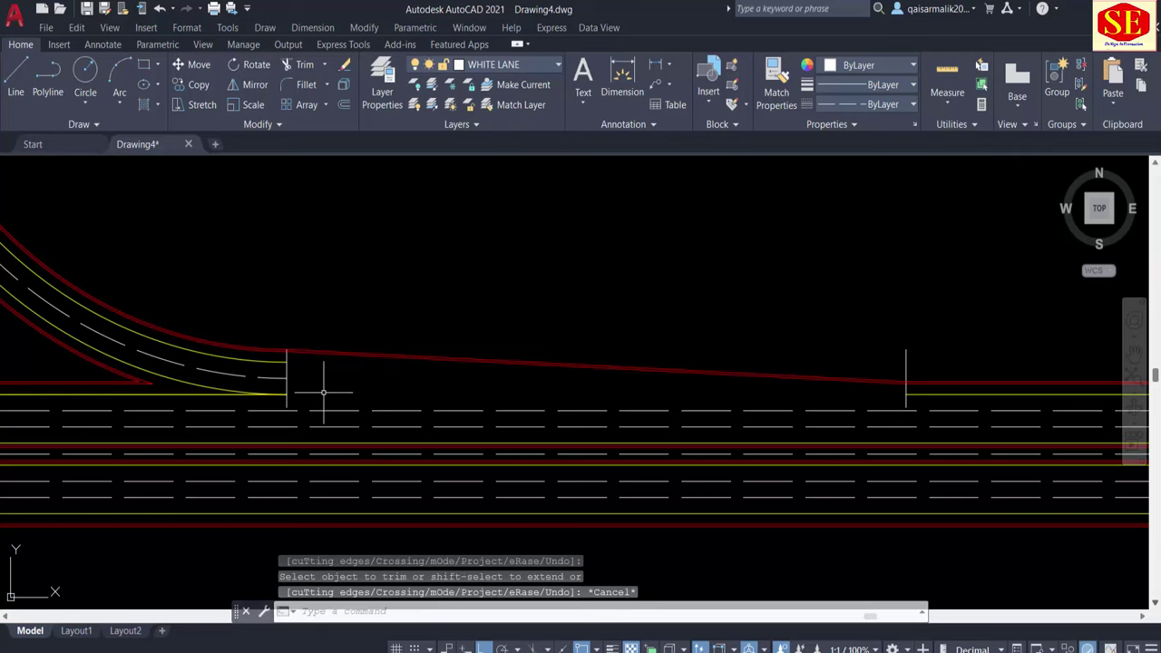
{"action": "scroll", "coordinate": [316, 389], "scroll_direction": "down", "scroll_amount": 2}
Step: Draw a tapered lane line from the ramp's lane end to the main road, matching an existing line's style
{"action": "type", "text": "l"}
{"action": "key", "text": "Return"}
{"action": "scroll", "coordinate": [544, 381], "scroll_direction": "up", "scroll_amount": 5}
{"action": "left_click", "coordinate": [570, 386]}
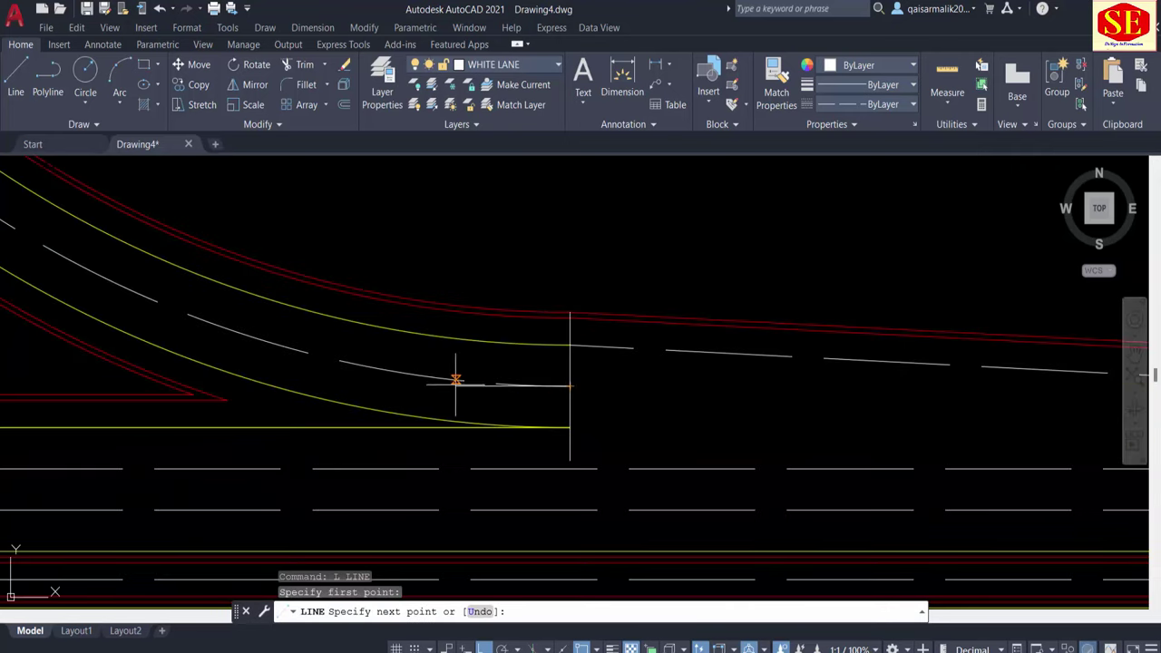
{"action": "scroll", "coordinate": [804, 408], "scroll_direction": "down", "scroll_amount": 3}
{"action": "scroll", "coordinate": [894, 385], "scroll_direction": "up", "scroll_amount": 4}
{"action": "left_click", "coordinate": [895, 392]}
{"action": "key", "text": "Escape"}
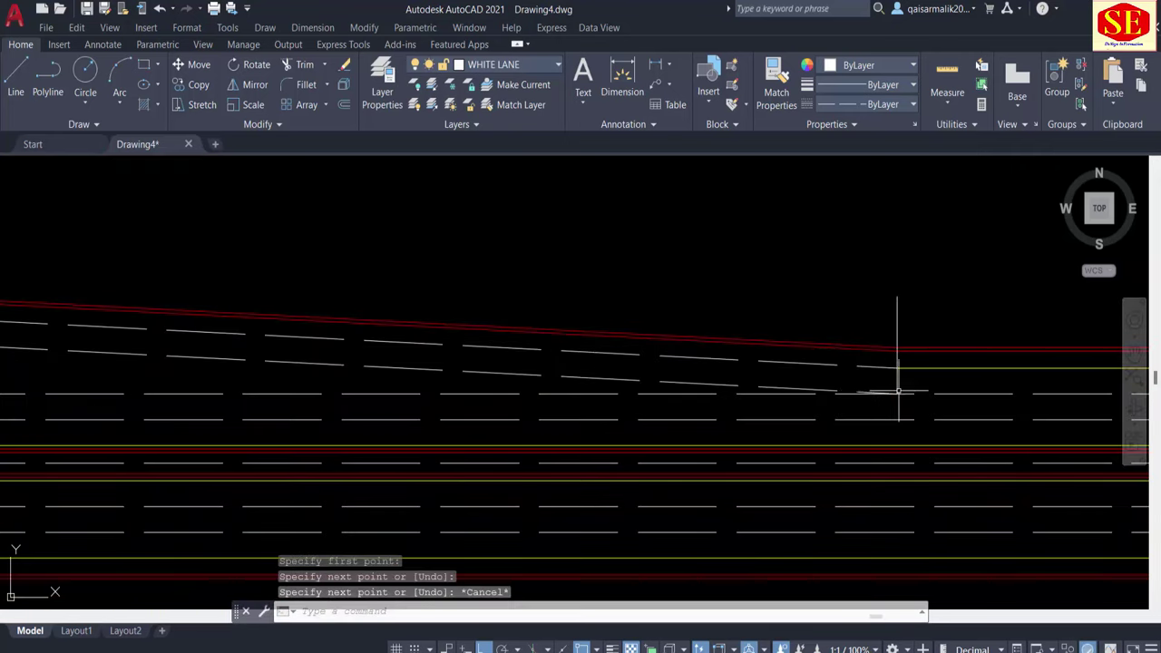
{"action": "scroll", "coordinate": [767, 384], "scroll_direction": "down", "scroll_amount": 1}
{"action": "type", "text": "ma"}
{"action": "key", "text": "Return"}
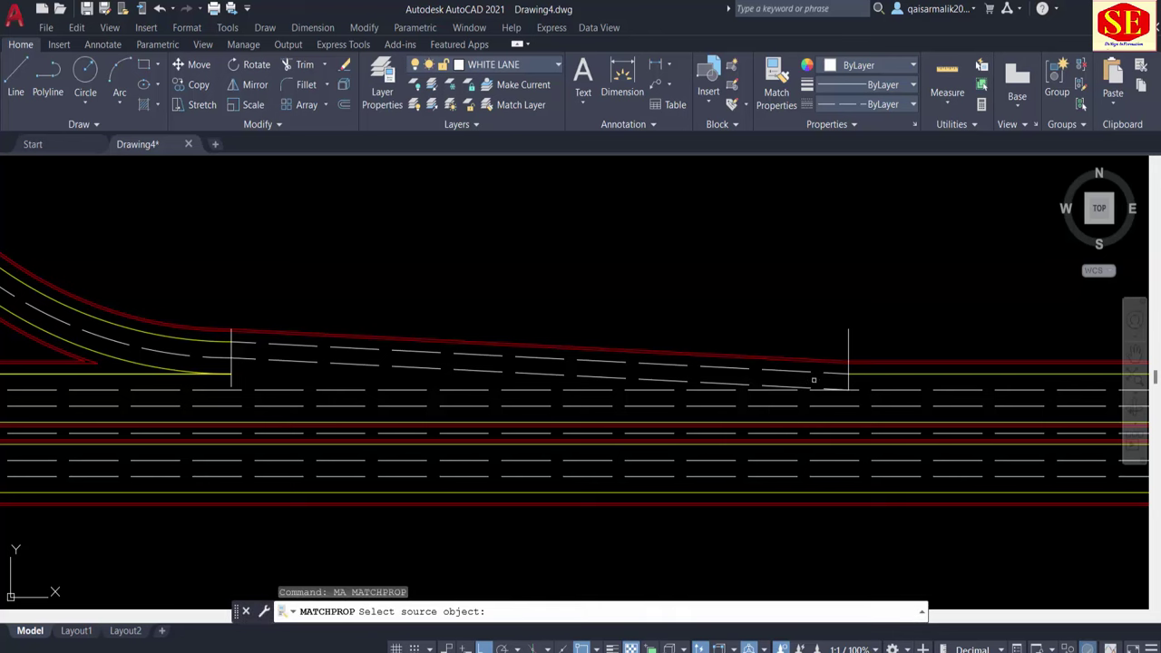
{"action": "left_click", "coordinate": [851, 374]}
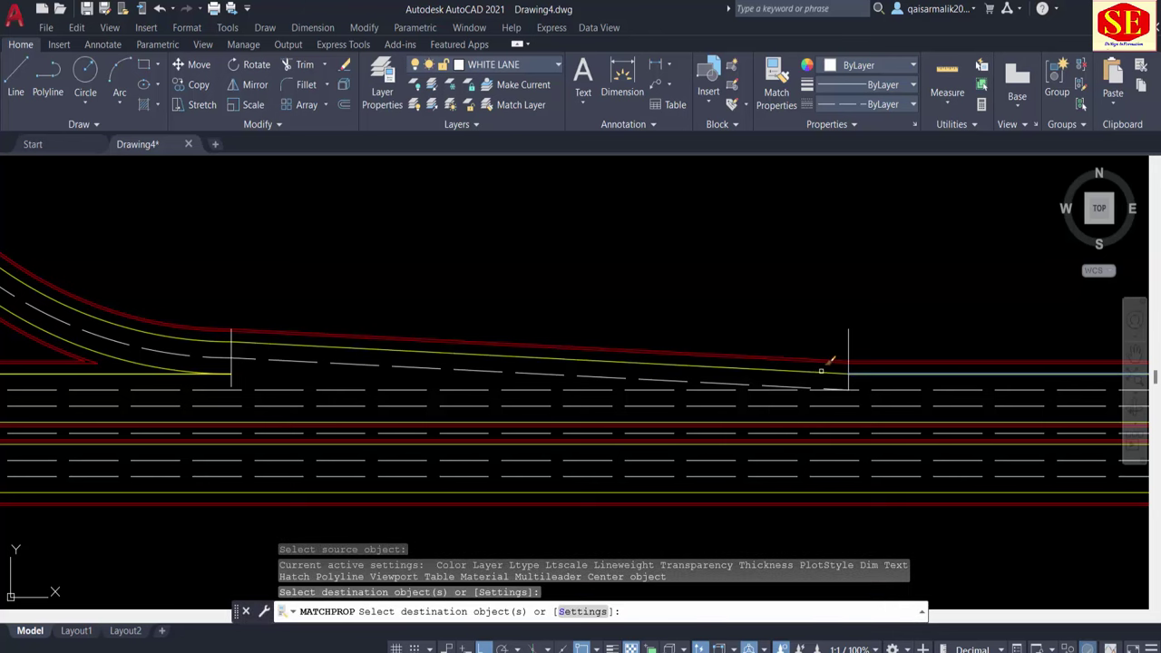
{"action": "key", "text": "Escape"}
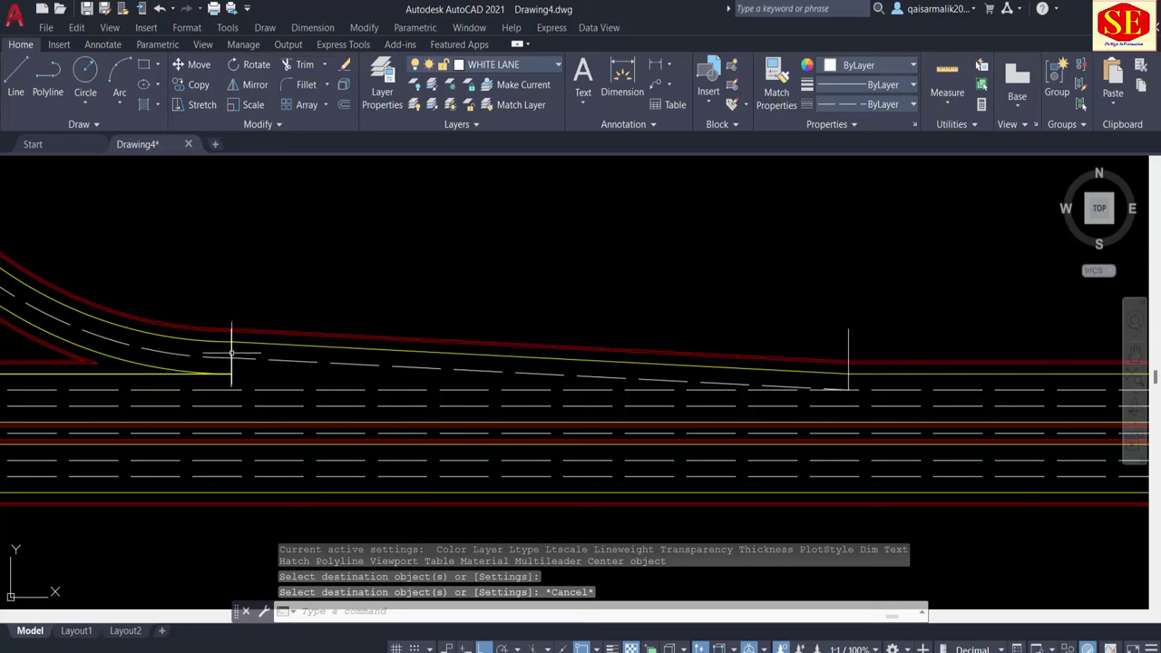
Step: Erase the left and right vertical cut lines
{"action": "left_click", "coordinate": [231, 354]}
{"action": "left_click", "coordinate": [849, 349]}
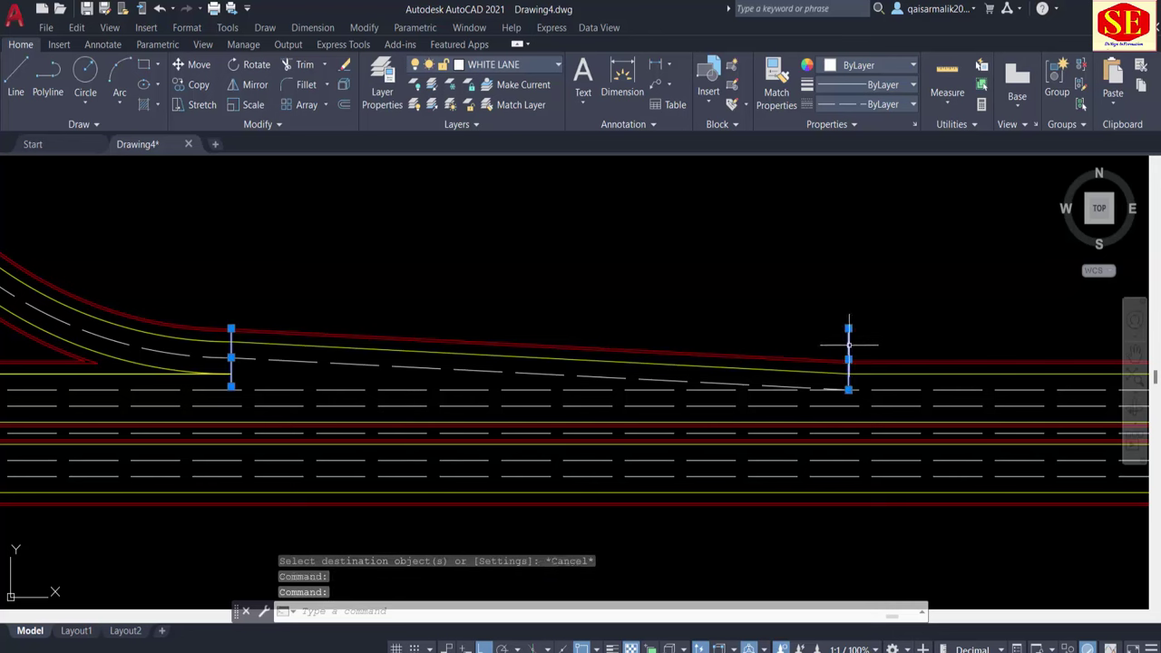
{"action": "type", "text": "e"}
{"action": "key", "text": "Return"}
{"action": "scroll", "coordinate": [680, 374], "scroll_direction": "down", "scroll_amount": 2}
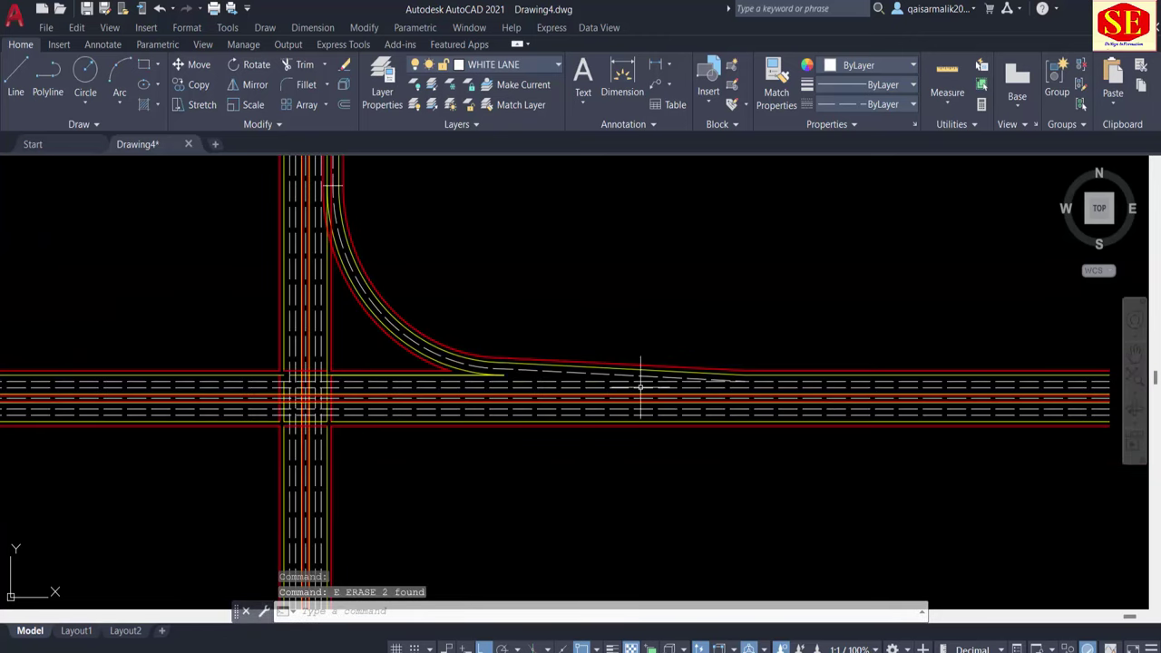
{"action": "scroll", "coordinate": [640, 385], "scroll_direction": "up", "scroll_amount": 2}
Step: Fence-trim the red and yellow ramp lines overshooting the white crossing line at the ramp's upper end
{"action": "scroll", "coordinate": [643, 409], "scroll_direction": "down", "scroll_amount": 4}
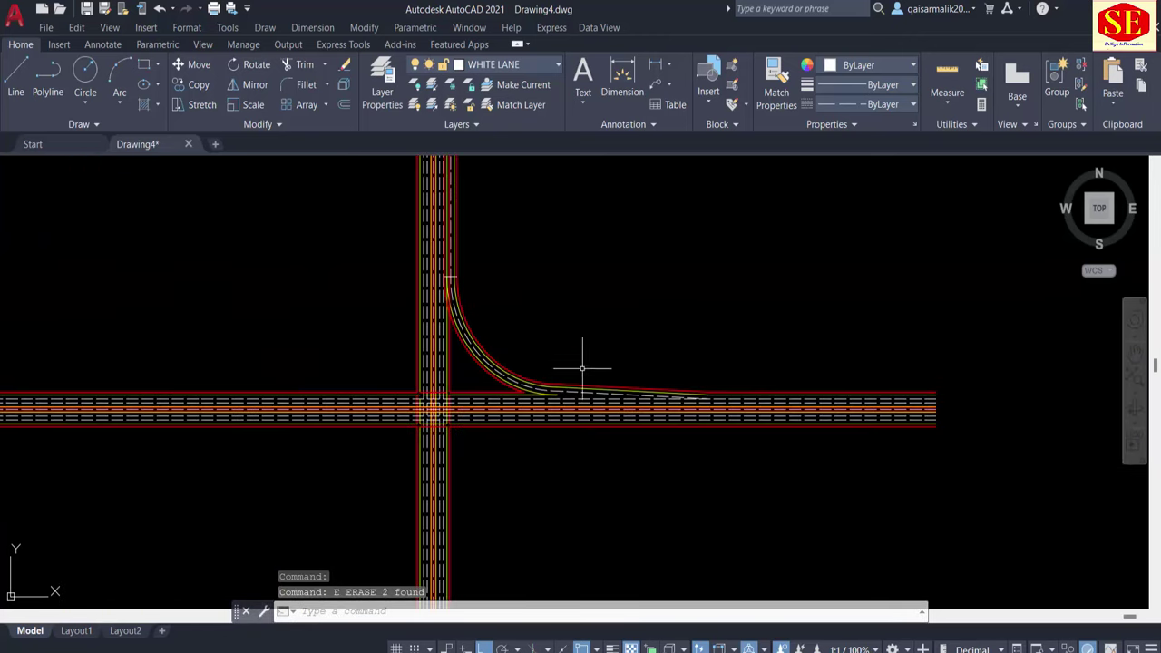
{"action": "middle_click_drag", "start_coordinate": [590, 370], "coordinate": [557, 417]}
{"action": "scroll", "coordinate": [453, 339], "scroll_direction": "up", "scroll_amount": 4}
{"action": "scroll", "coordinate": [435, 333], "scroll_direction": "up", "scroll_amount": 3}
{"action": "scroll", "coordinate": [423, 319], "scroll_direction": "up", "scroll_amount": 2}
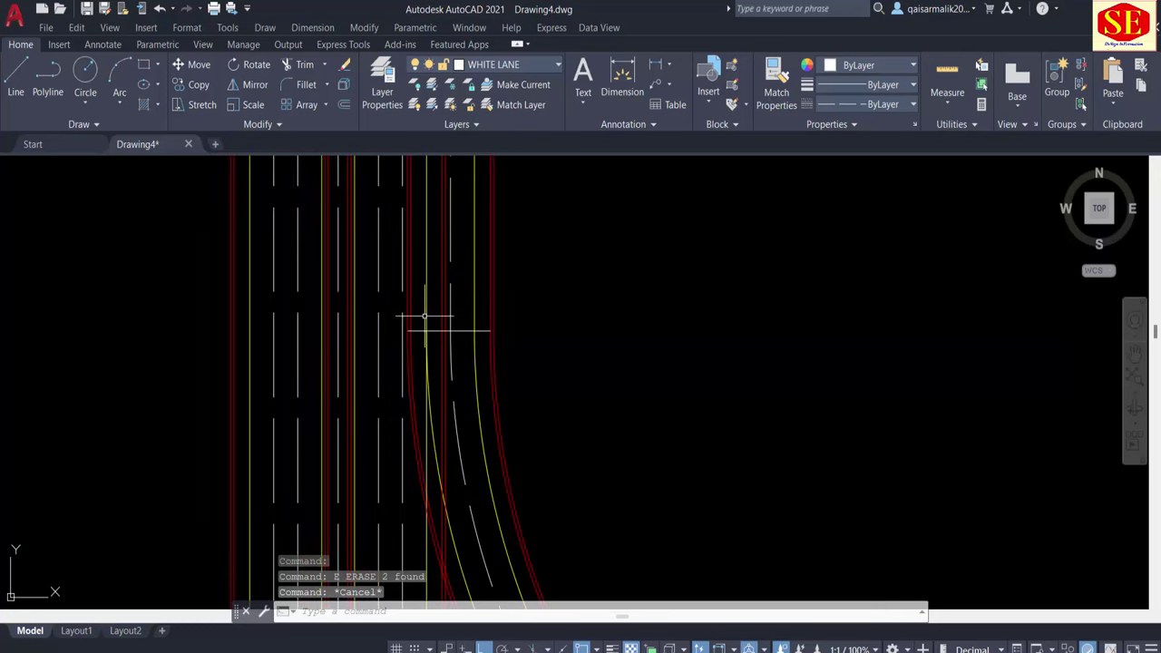
{"action": "key", "text": "Escape"}
{"action": "scroll", "coordinate": [423, 317], "scroll_direction": "up", "scroll_amount": 2}
{"action": "type", "text": "tr"}
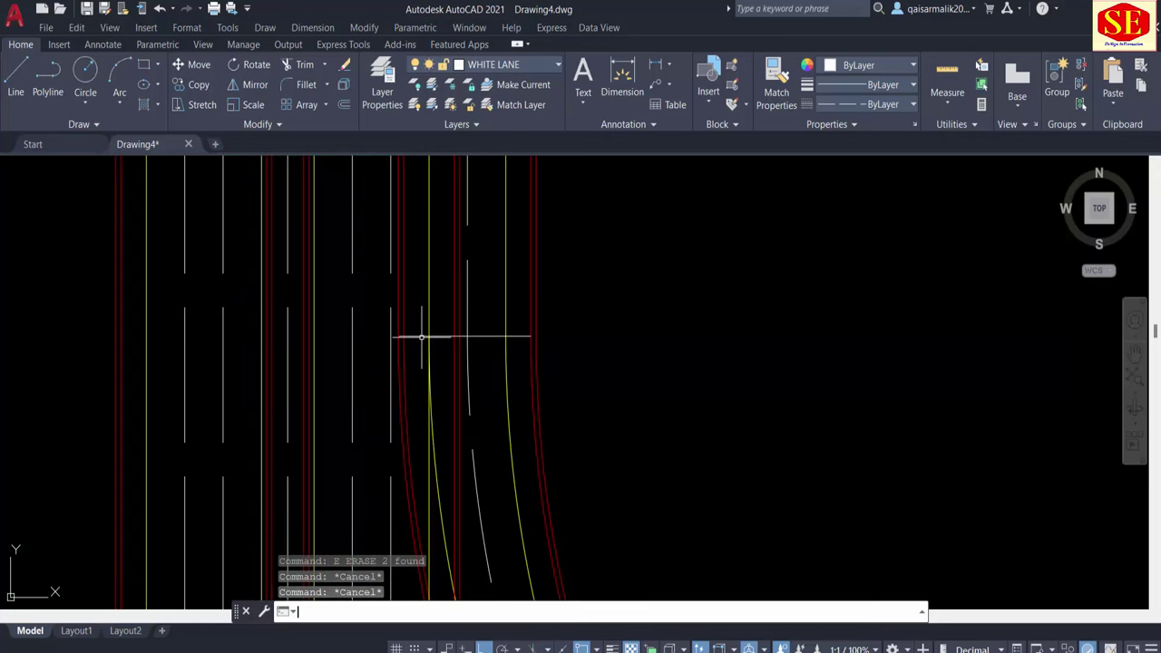
{"action": "key", "text": "Return"}
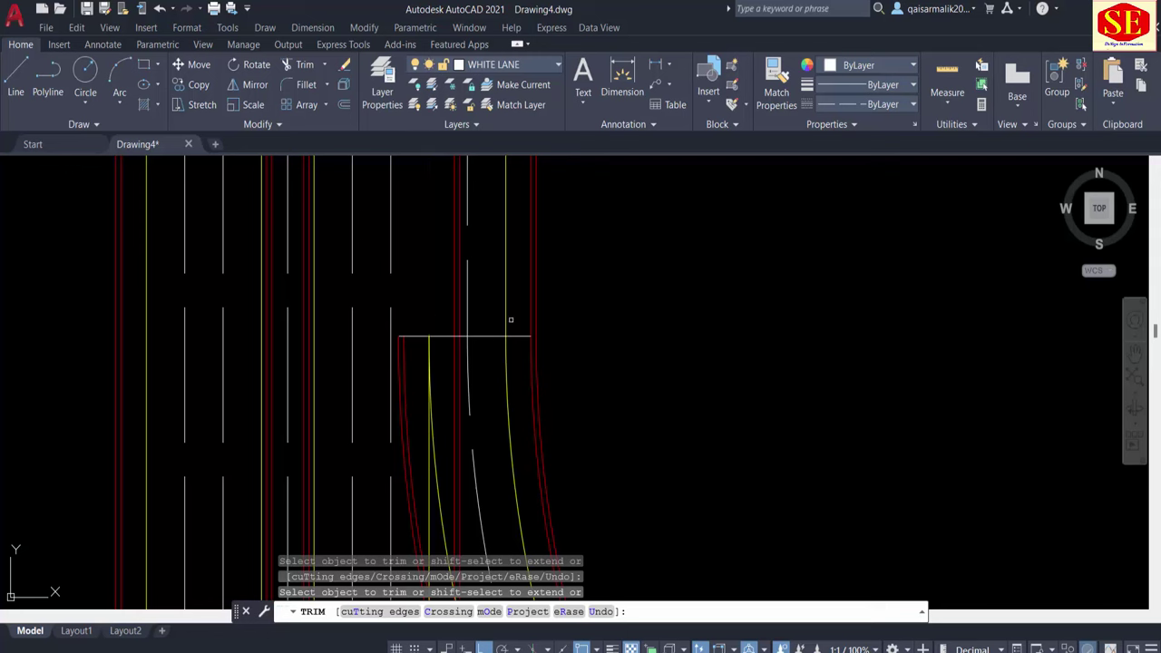
{"action": "left_click_drag", "start_coordinate": [557, 321], "coordinate": [476, 315]}
{"action": "key", "text": "Escape"}
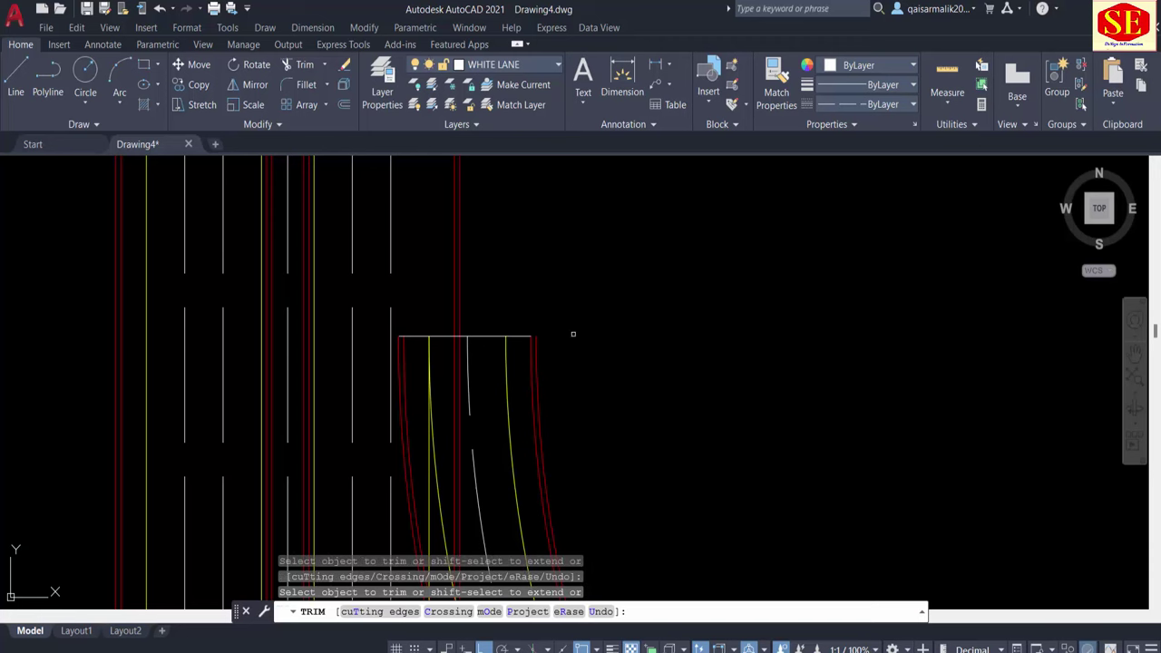
{"action": "scroll", "coordinate": [674, 342], "scroll_direction": "down", "scroll_amount": 2}
{"action": "scroll", "coordinate": [712, 371], "scroll_direction": "down", "scroll_amount": 2}
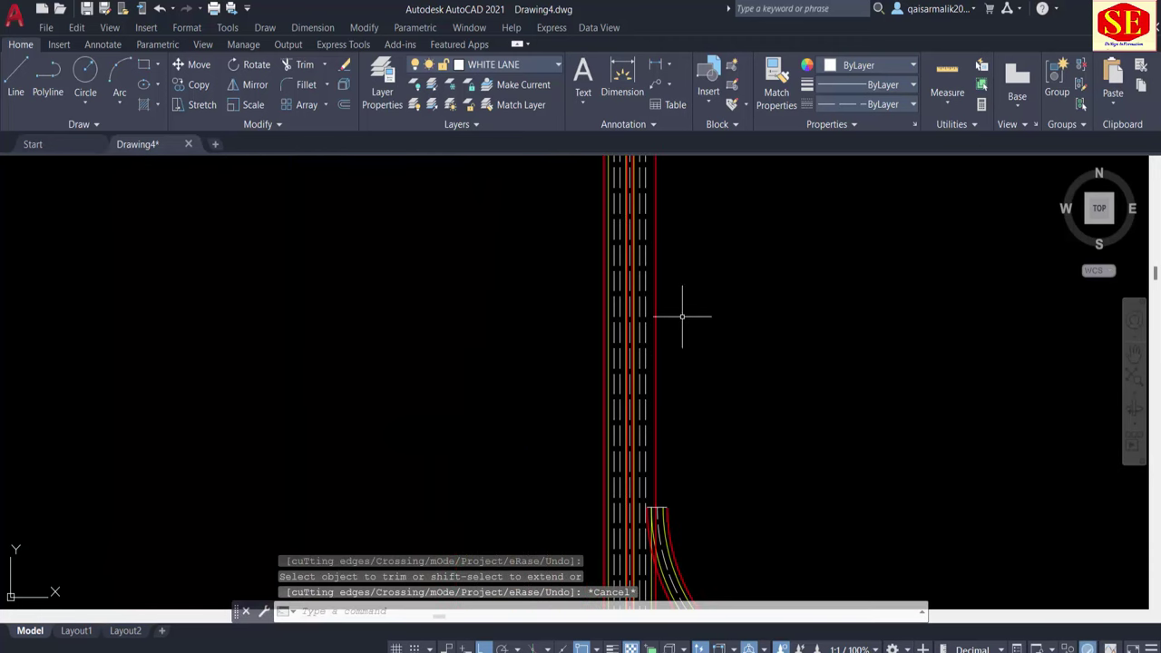
Step: Offset the curve 200 units to the right
{"action": "type", "text": "o"}
{"action": "key", "text": "Return"}
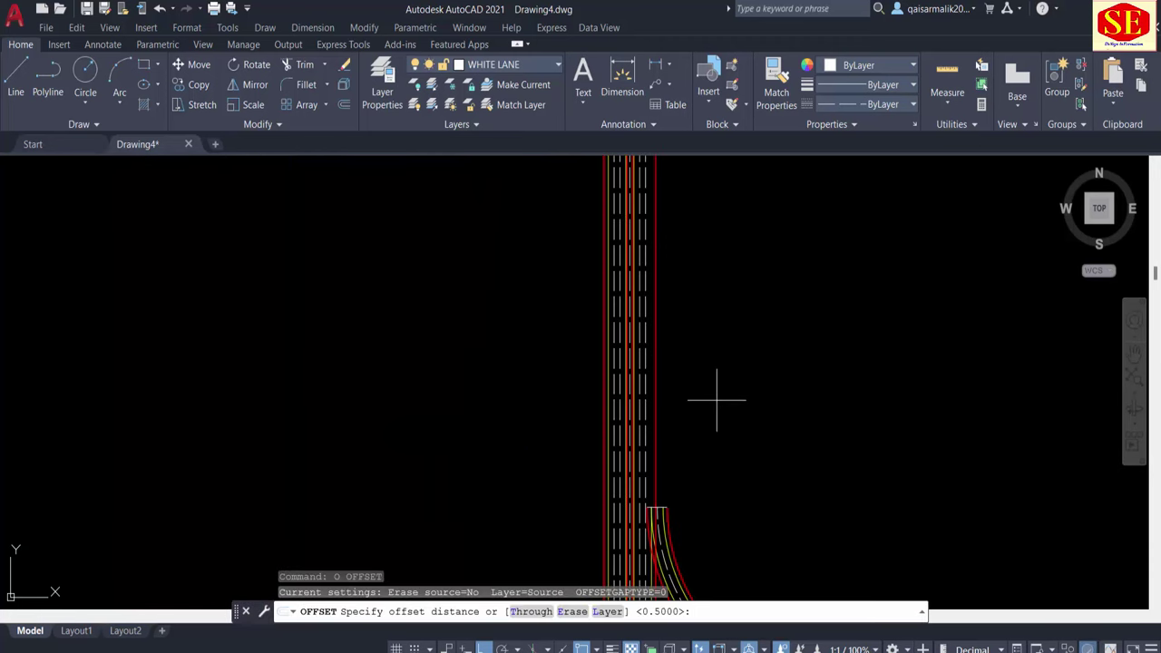
{"action": "key", "text": "Return"}
{"action": "scroll", "coordinate": [671, 510], "scroll_direction": "up", "scroll_amount": 2}
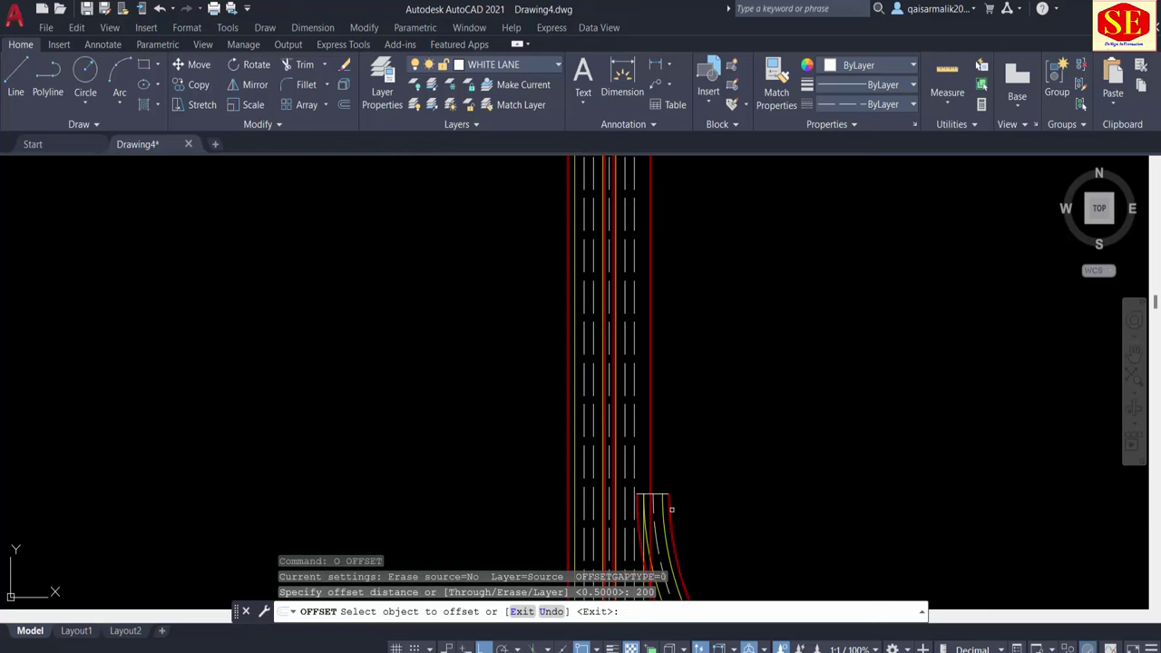
{"action": "left_click", "coordinate": [658, 497]}
{"action": "left_click", "coordinate": [925, 493]}
{"action": "scroll", "coordinate": [686, 318], "scroll_direction": "down", "scroll_amount": 1}
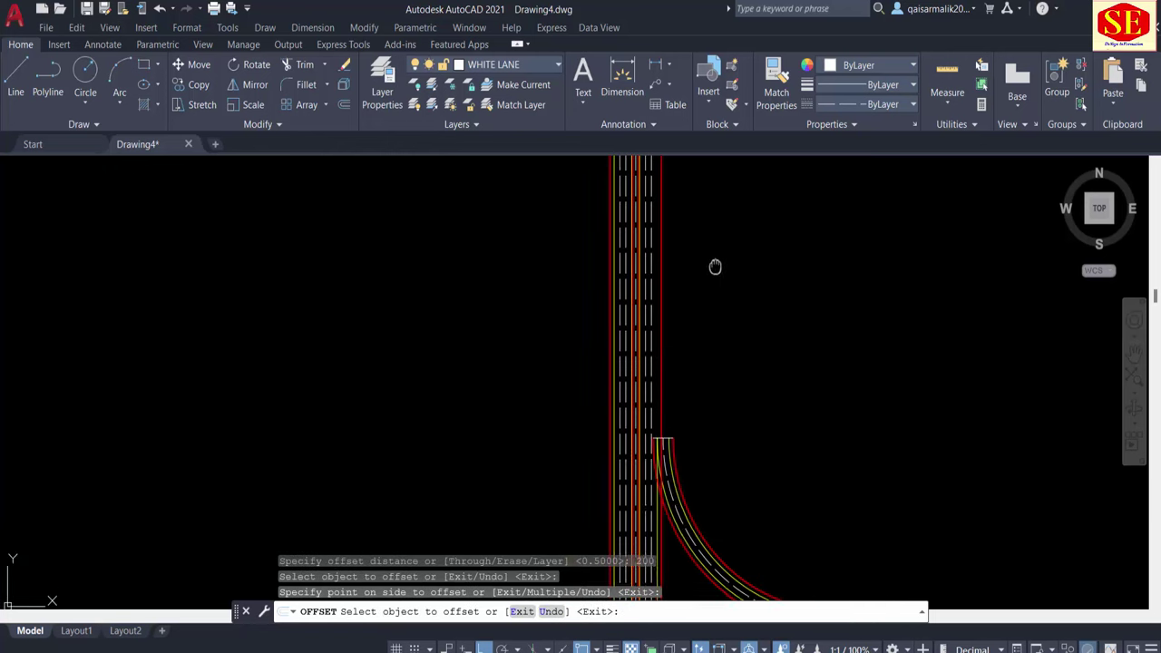
{"action": "scroll", "coordinate": [716, 264], "scroll_direction": "down", "scroll_amount": 1}
{"action": "middle_click_drag", "start_coordinate": [698, 397], "coordinate": [695, 300]}
{"action": "key", "text": "Escape"}
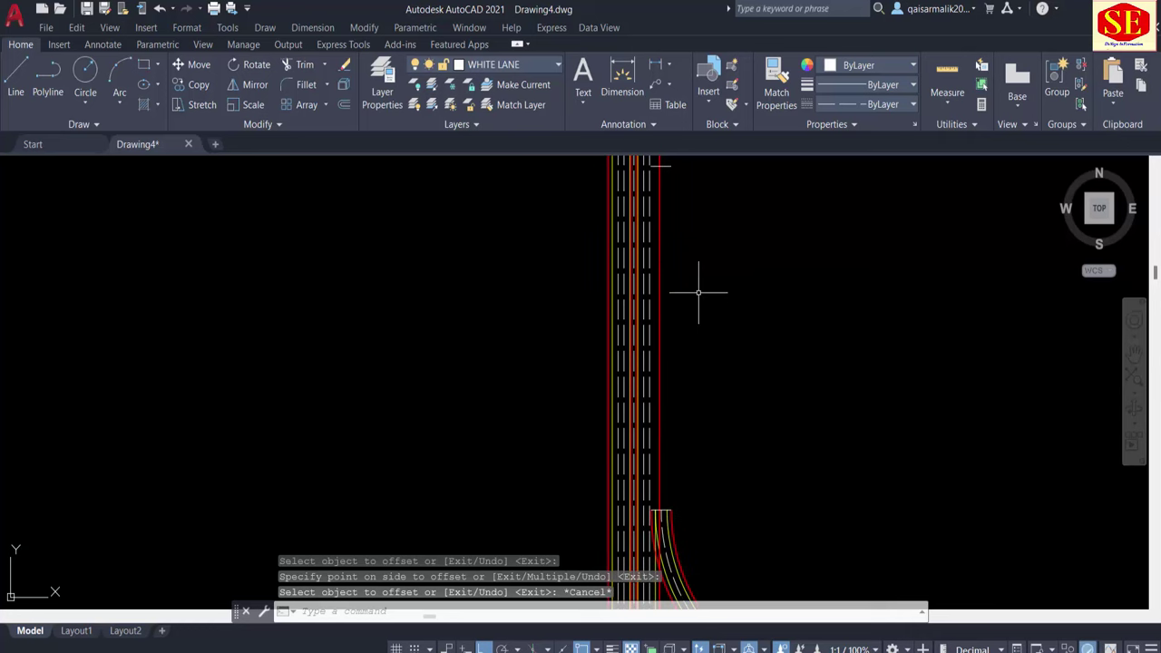
Step: Draw a slanted polyline taper from the lane end off the road's right edge
{"action": "type", "text": "PL"}
{"action": "key", "text": "Return"}
{"action": "scroll", "coordinate": [678, 507], "scroll_direction": "up", "scroll_amount": 5}
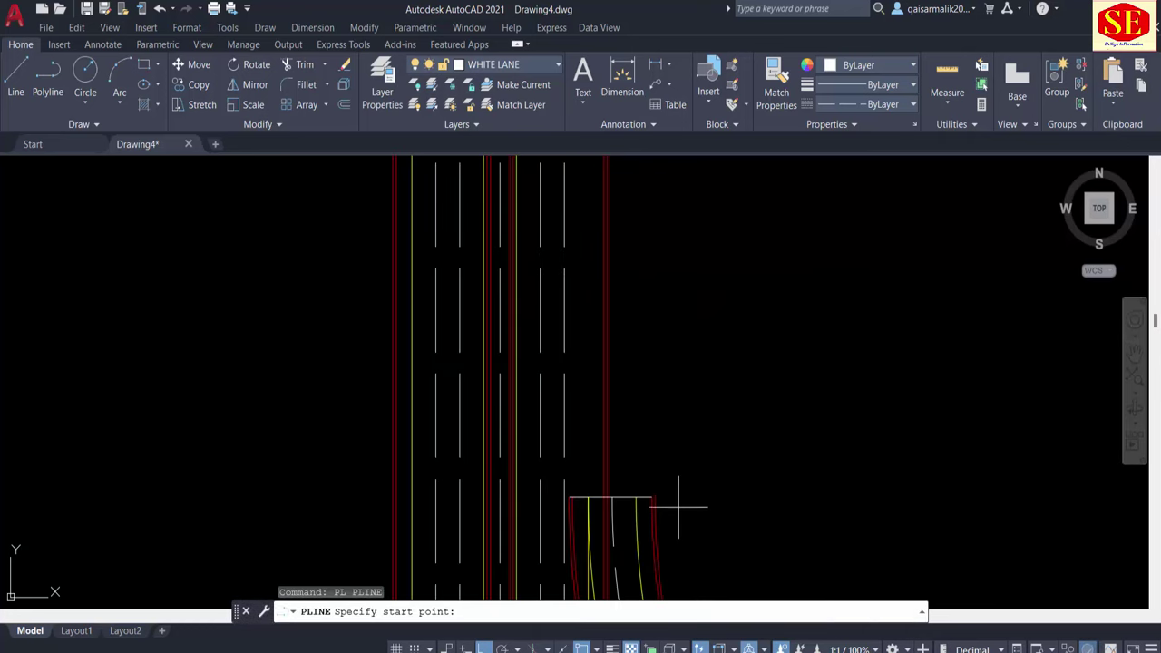
{"action": "left_click", "coordinate": [655, 497]}
{"action": "scroll", "coordinate": [668, 479], "scroll_direction": "down", "scroll_amount": 2}
{"action": "scroll", "coordinate": [752, 375], "scroll_direction": "down", "scroll_amount": 2}
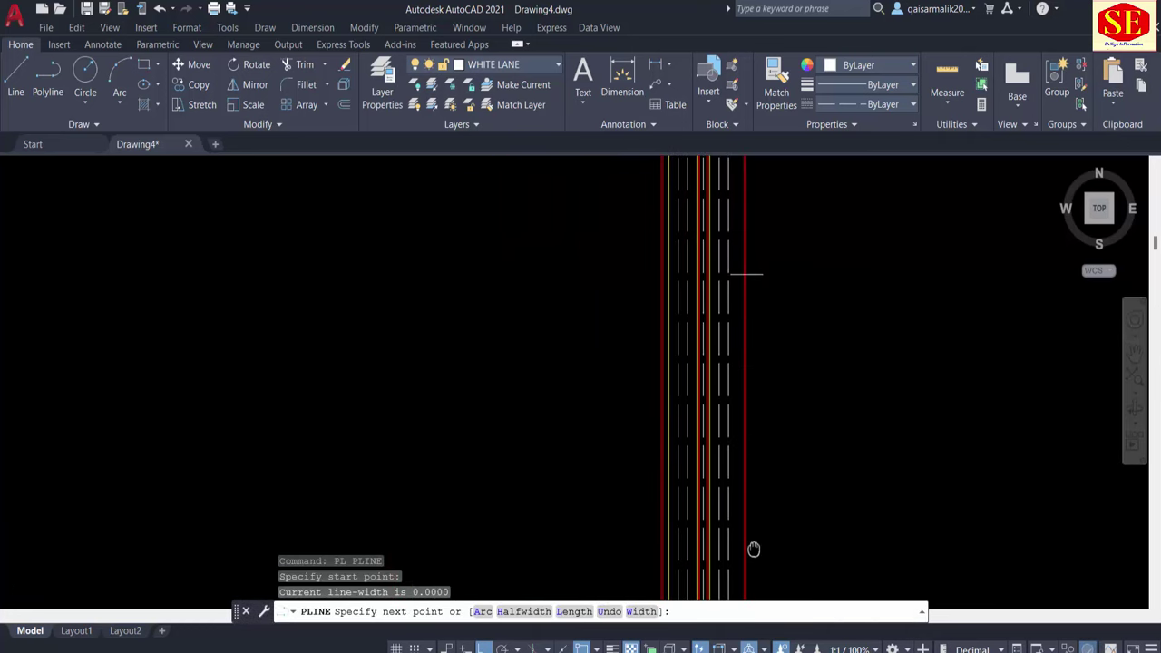
{"action": "scroll", "coordinate": [756, 269], "scroll_direction": "up", "scroll_amount": 4}
{"action": "scroll", "coordinate": [739, 267], "scroll_direction": "up", "scroll_amount": 2}
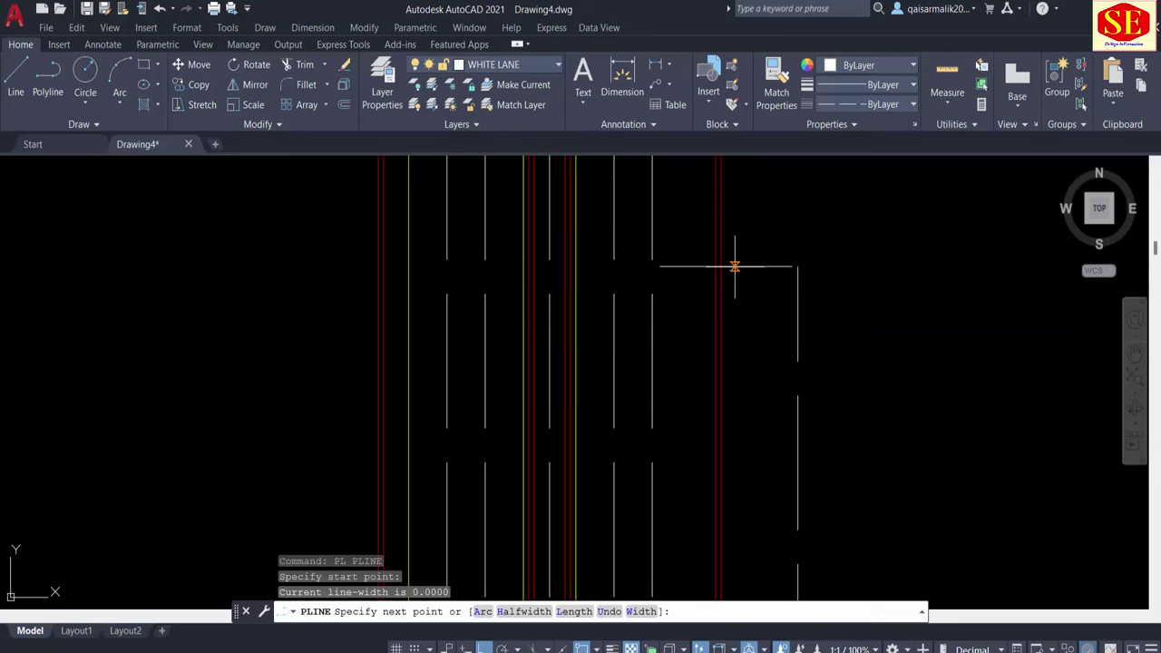
{"action": "left_click", "coordinate": [721, 263]}
{"action": "scroll", "coordinate": [723, 264], "scroll_direction": "down", "scroll_amount": 2}
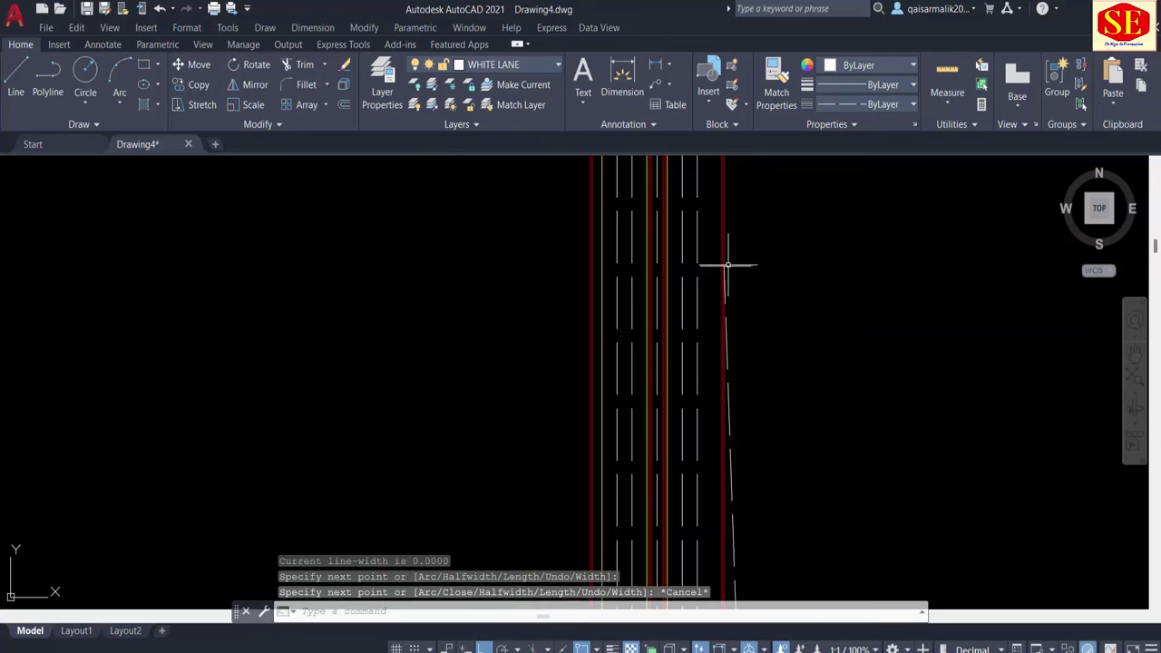
{"action": "key", "text": "Escape"}
Step: Match the slanted taper line's properties to the red curb
{"action": "type", "text": "a"}
{"action": "key", "text": "Return"}
{"action": "scroll", "coordinate": [726, 418], "scroll_direction": "up", "scroll_amount": 4}
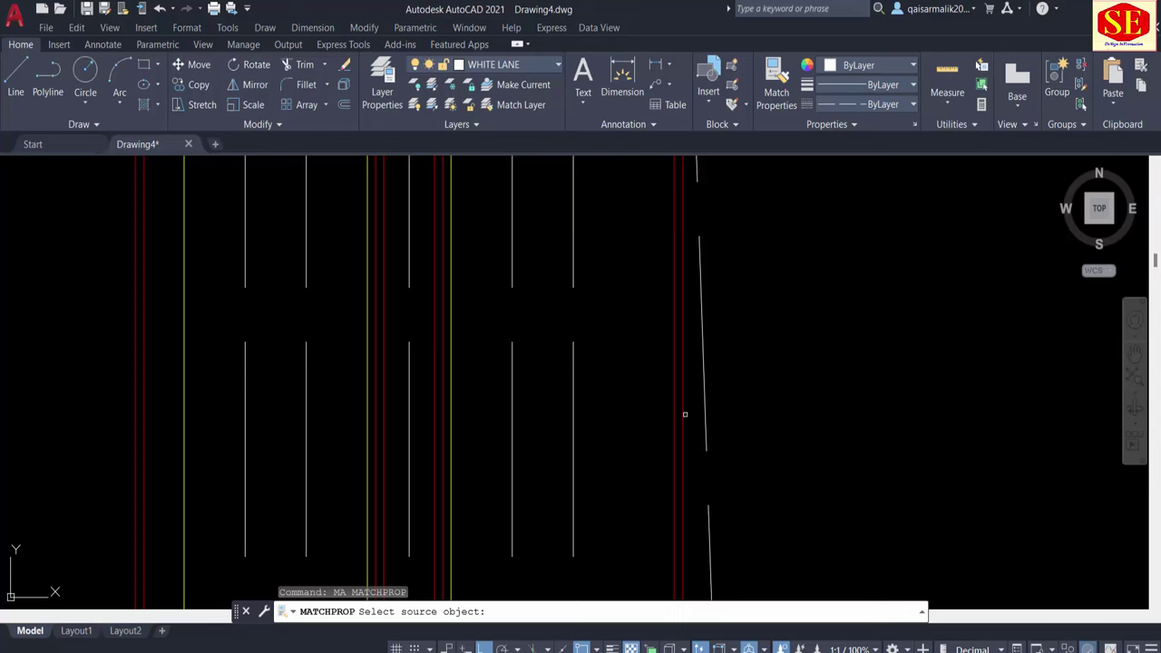
{"action": "left_click", "coordinate": [684, 399]}
{"action": "left_click", "coordinate": [705, 407]}
{"action": "key", "text": "Return"}
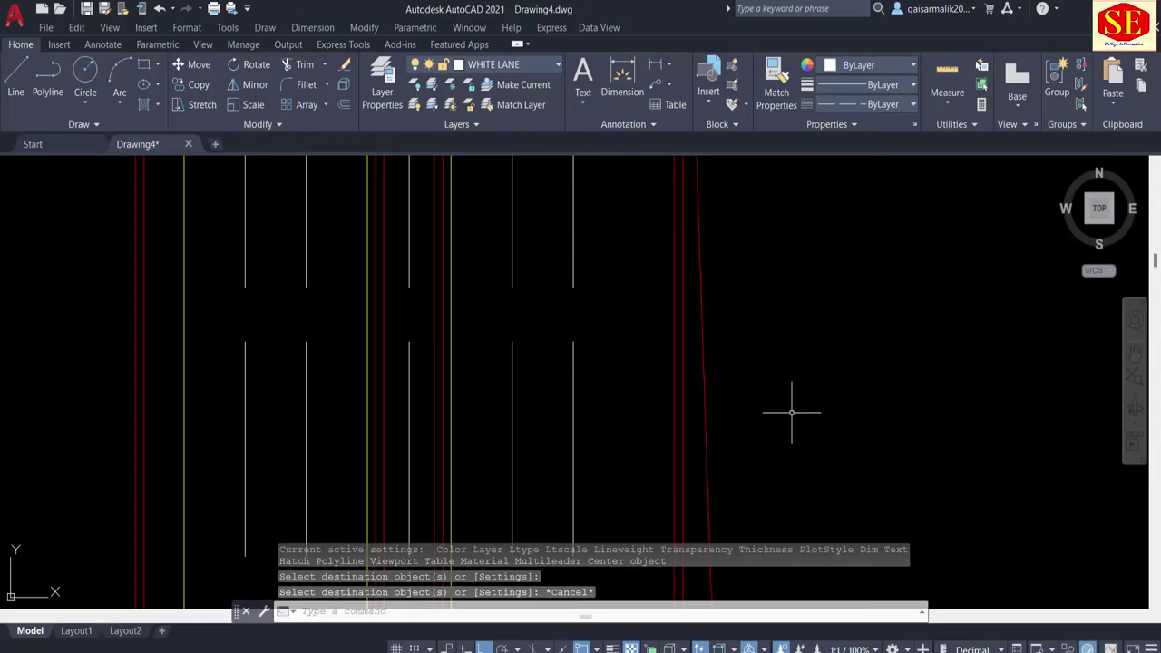
{"action": "type", "text": "o"}
Step: Offset the slanted red curb line 0.5 to its right
{"action": "key", "text": "Return"}
{"action": "type", "text": ".5"}
{"action": "key", "text": "Return"}
{"action": "scroll", "coordinate": [798, 354], "scroll_direction": "down", "scroll_amount": 2}
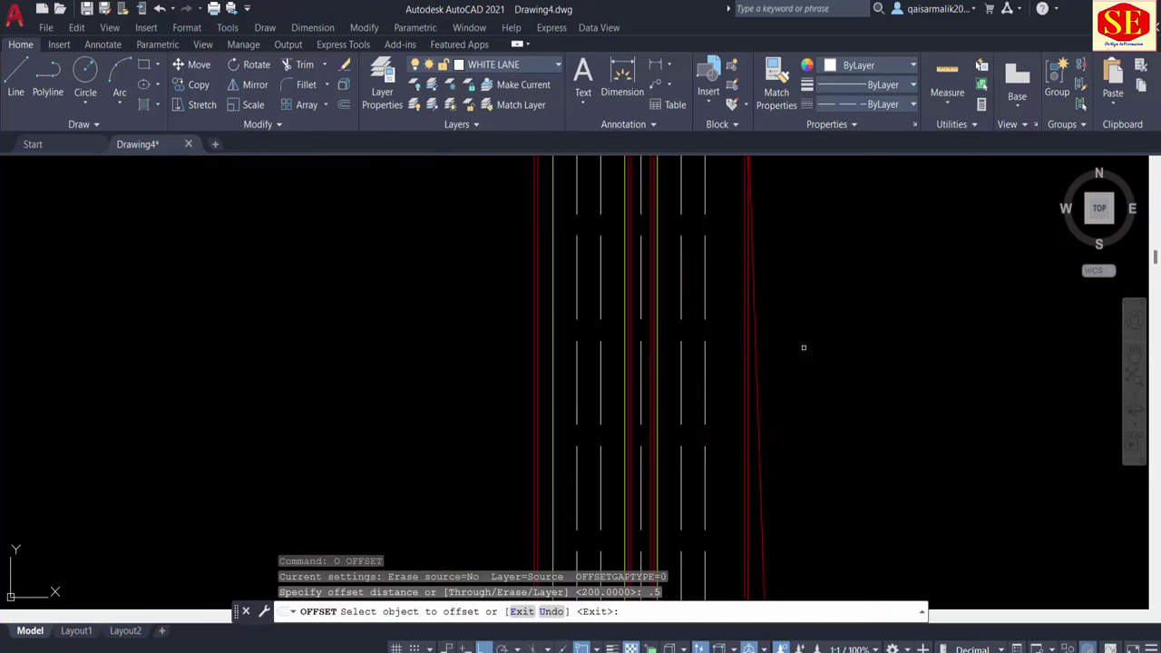
{"action": "scroll", "coordinate": [771, 448], "scroll_direction": "up", "scroll_amount": 1}
{"action": "left_click", "coordinate": [754, 456]}
{"action": "left_click", "coordinate": [789, 360]}
{"action": "scroll", "coordinate": [790, 360], "scroll_direction": "down", "scroll_amount": 3}
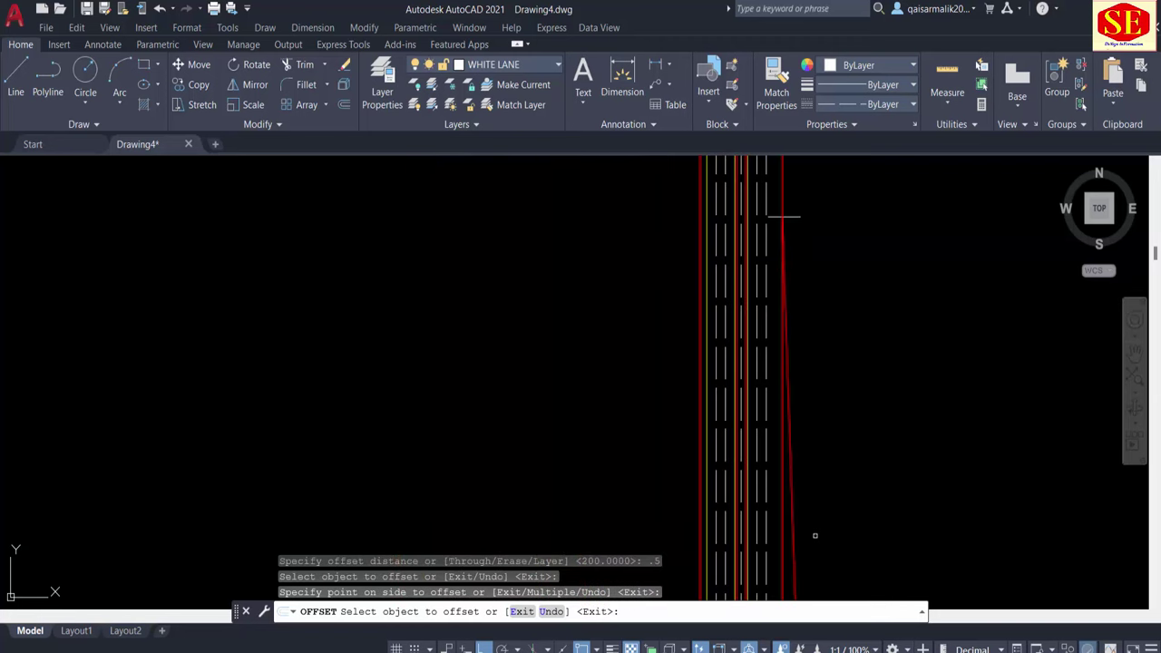
{"action": "scroll", "coordinate": [785, 508], "scroll_direction": "up", "scroll_amount": 5}
{"action": "scroll", "coordinate": [832, 292], "scroll_direction": "down", "scroll_amount": 2}
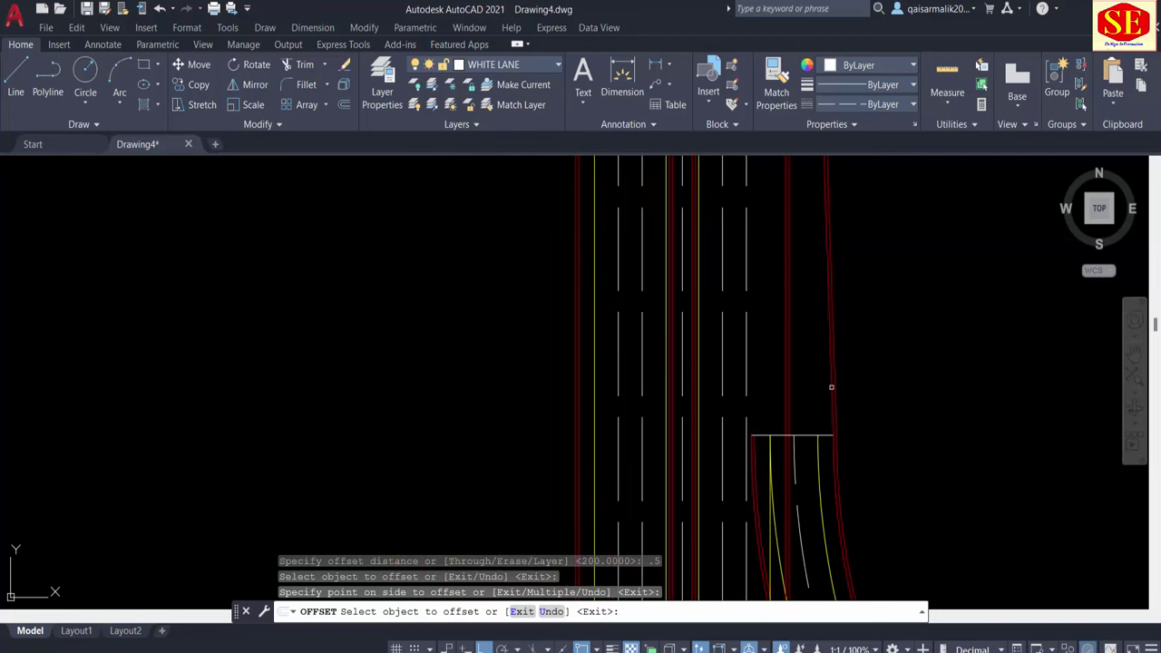
{"action": "mouse_move", "coordinate": [801, 420]}
{"action": "middle_mouse_down"}
{"action": "mouse_move", "coordinate": [801, 347]}
{"action": "mouse_move", "coordinate": [790, 466]}
{"action": "middle_mouse_up"}
{"action": "key", "text": "Escape"}
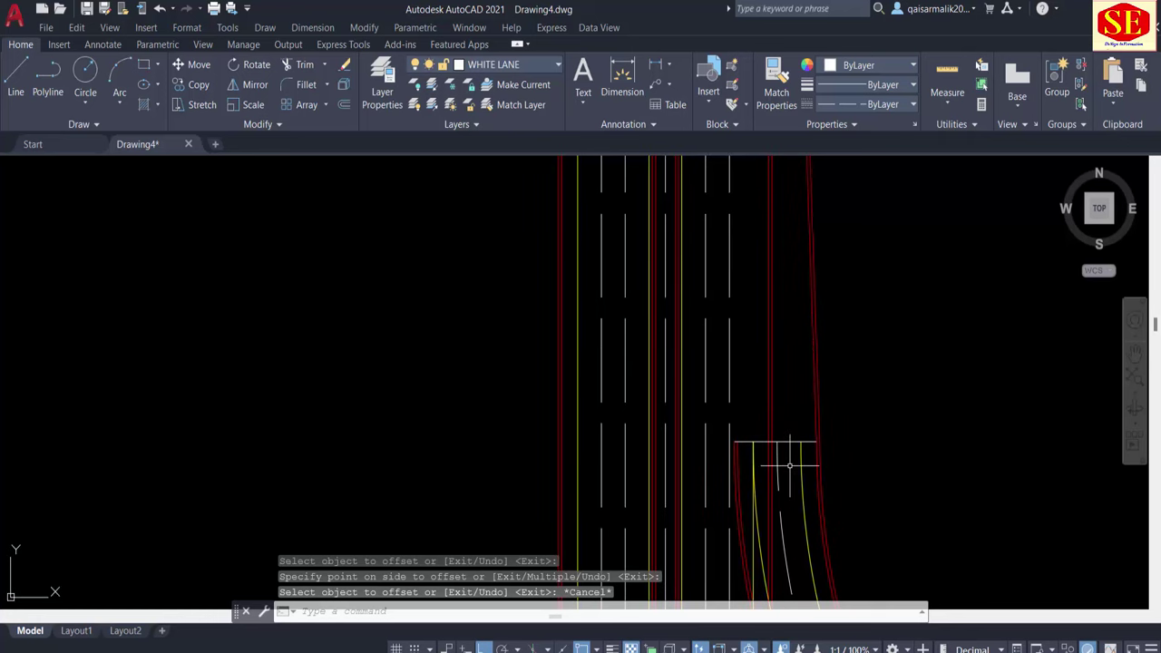
Step: Offset the red curb line 2.4 units inward
{"action": "type", "text": "pl"}
{"action": "key", "text": "Return"}
{"action": "left_click", "coordinate": [800, 442]}
{"action": "scroll", "coordinate": [802, 435], "scroll_direction": "down", "scroll_amount": 2}
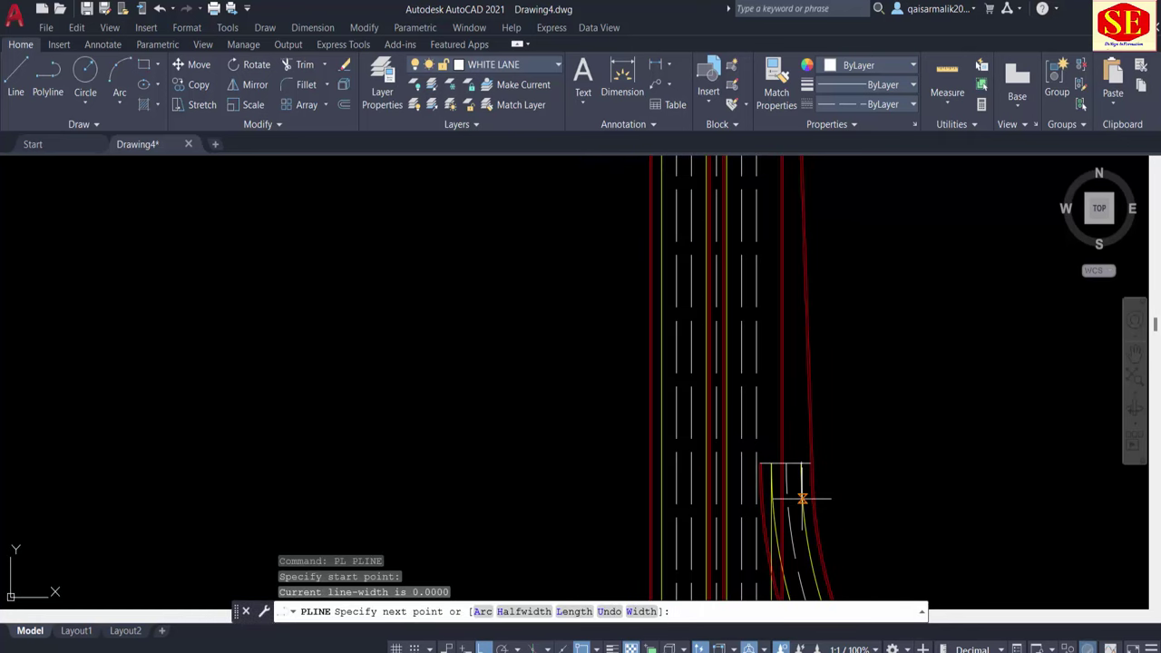
{"action": "scroll", "coordinate": [812, 300], "scroll_direction": "down", "scroll_amount": 2}
{"action": "key", "text": "Escape"}
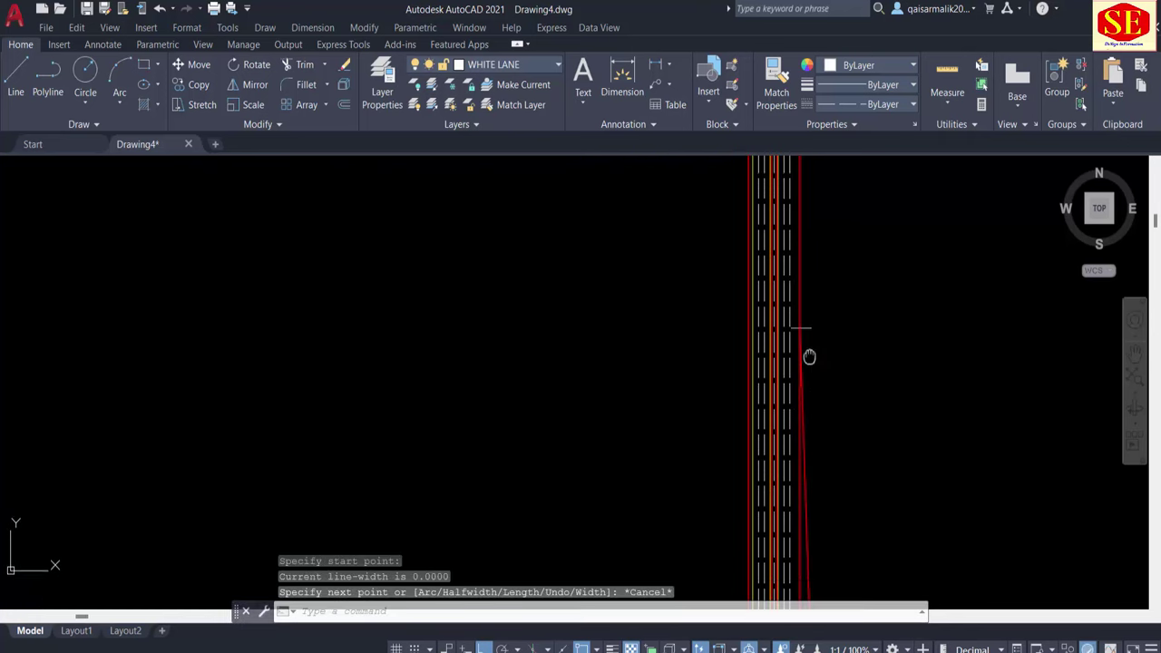
{"action": "scroll", "coordinate": [807, 299], "scroll_direction": "up", "scroll_amount": 3}
{"action": "type", "text": "o"}
{"action": "key", "text": "Return"}
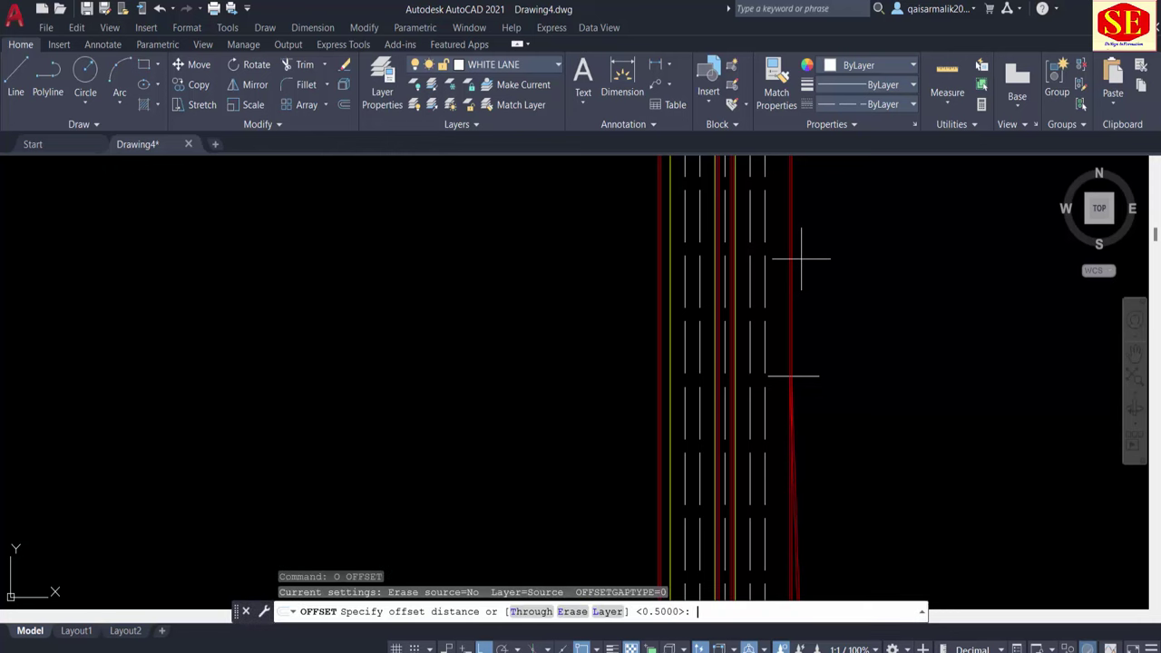
{"action": "key", "text": "Return"}
{"action": "scroll", "coordinate": [796, 272], "scroll_direction": "up", "scroll_amount": 2}
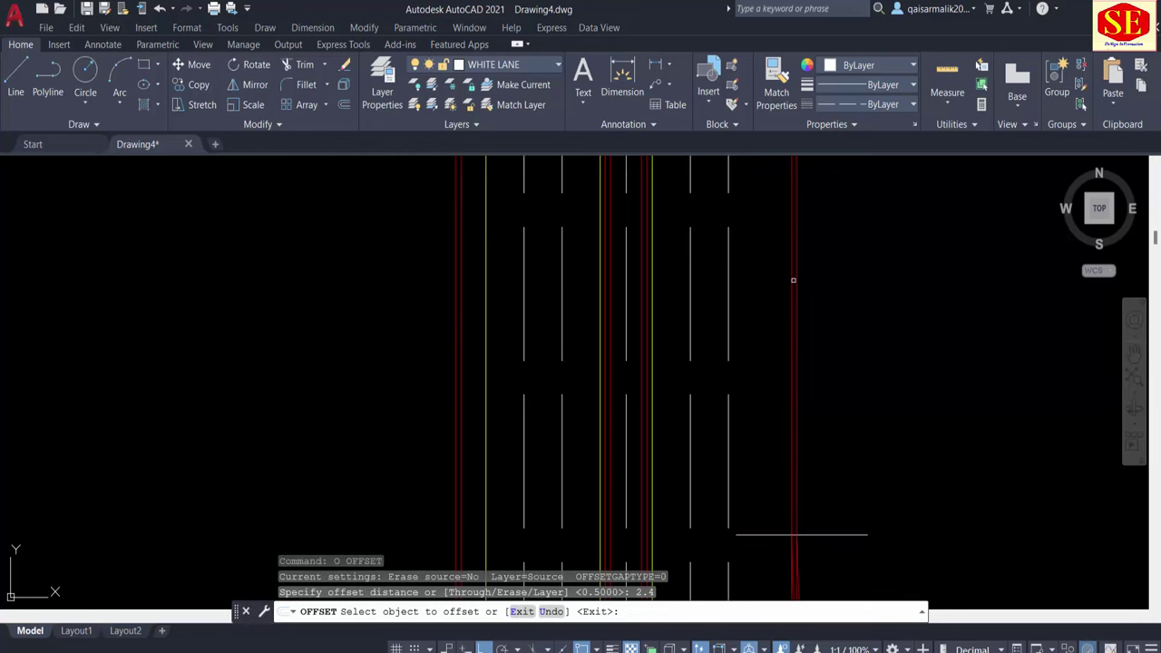
{"action": "left_click", "coordinate": [795, 272]}
{"action": "left_click", "coordinate": [738, 275]}
{"action": "key", "text": "Return"}
Step: Give the new 2.4 offset line the yellow lane line's style with MA
{"action": "type", "text": "ma"}
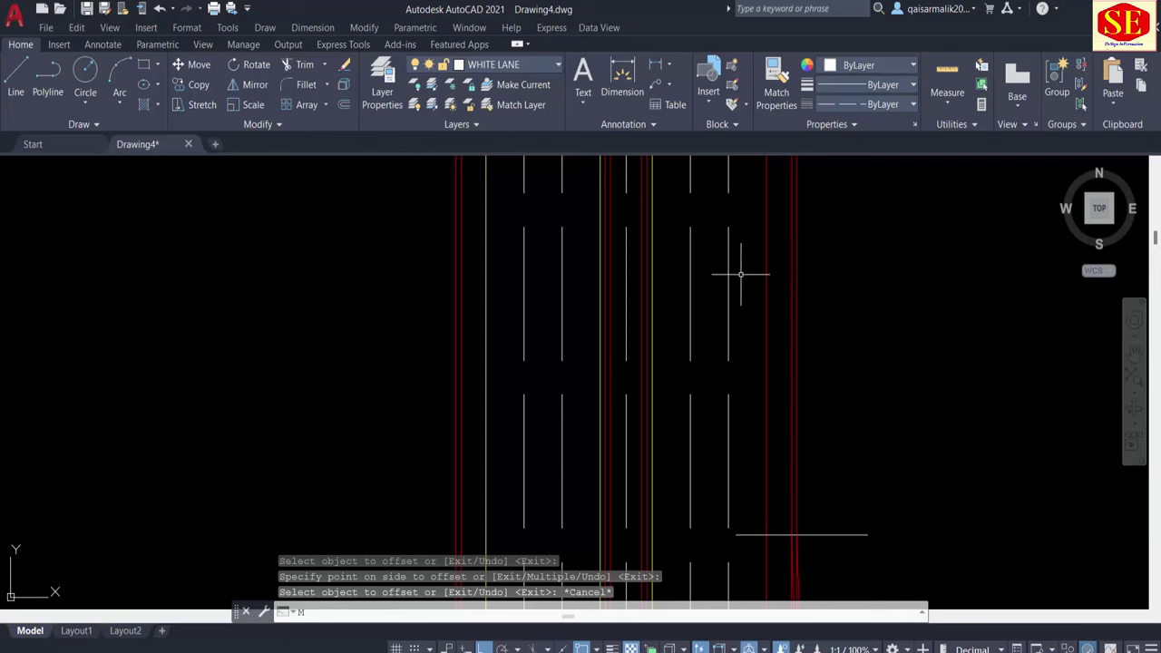
{"action": "key", "text": "Return"}
{"action": "left_click", "coordinate": [652, 331]}
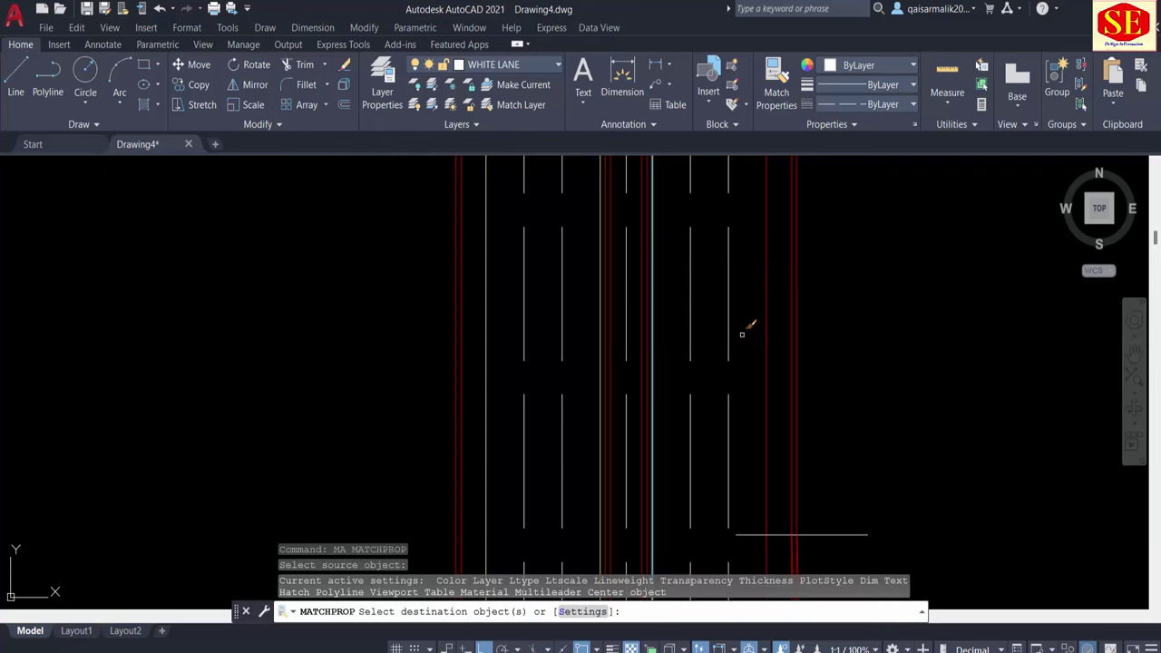
{"action": "left_click", "coordinate": [773, 341]}
{"action": "scroll", "coordinate": [751, 251], "scroll_direction": "down", "scroll_amount": 3}
{"action": "scroll", "coordinate": [767, 397], "scroll_direction": "down", "scroll_amount": 3}
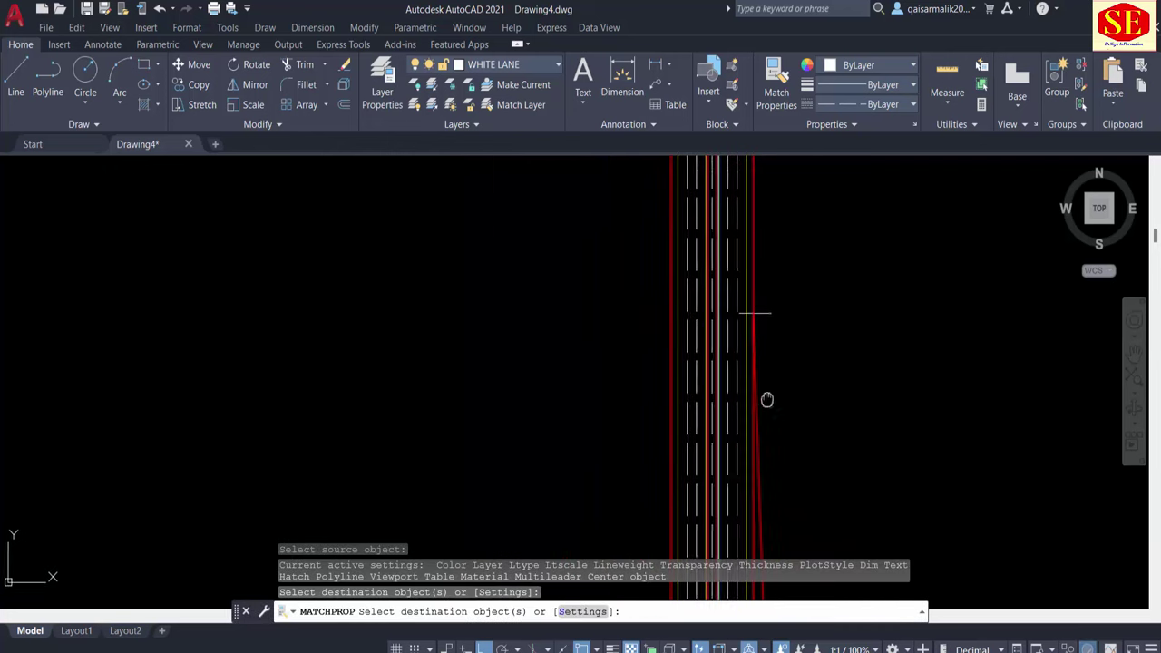
{"action": "mouse_move", "coordinate": [767, 396]}
{"action": "middle_mouse_down"}
{"action": "mouse_move", "coordinate": [790, 506]}
{"action": "mouse_move", "coordinate": [808, 354]}
{"action": "mouse_move", "coordinate": [707, 489]}
{"action": "middle_mouse_up"}
{"action": "scroll", "coordinate": [749, 335], "scroll_direction": "up", "scroll_amount": 4}
Step: Draw a slanted polyline along the tapered lane, 2.4 units inside the red curb
{"action": "key", "text": "Escape"}
{"action": "type", "text": "pl"}
{"action": "key", "text": "Return"}
{"action": "left_click", "coordinate": [775, 488]}
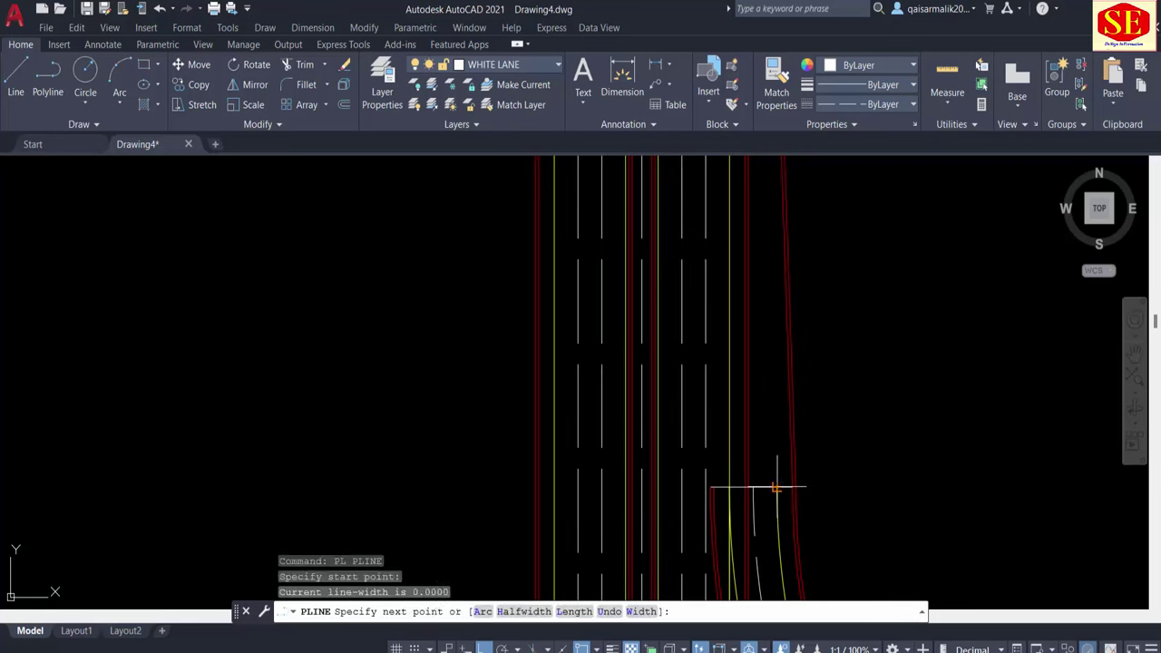
{"action": "scroll", "coordinate": [775, 488], "scroll_direction": "down", "scroll_amount": 3}
{"action": "middle_click_drag", "start_coordinate": [777, 290], "coordinate": [777, 474]}
{"action": "scroll", "coordinate": [756, 337], "scroll_direction": "up", "scroll_amount": 2}
{"action": "scroll", "coordinate": [812, 350], "scroll_direction": "up", "scroll_amount": 2}
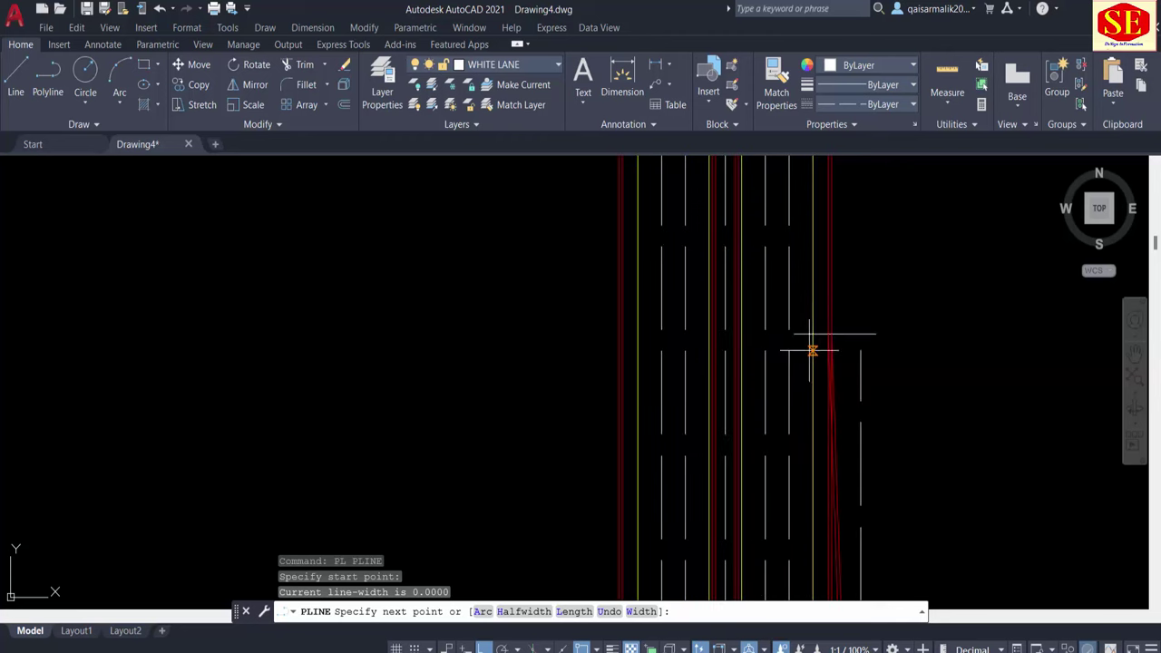
{"action": "left_click", "coordinate": [812, 333]}
{"action": "key", "text": "Escape"}
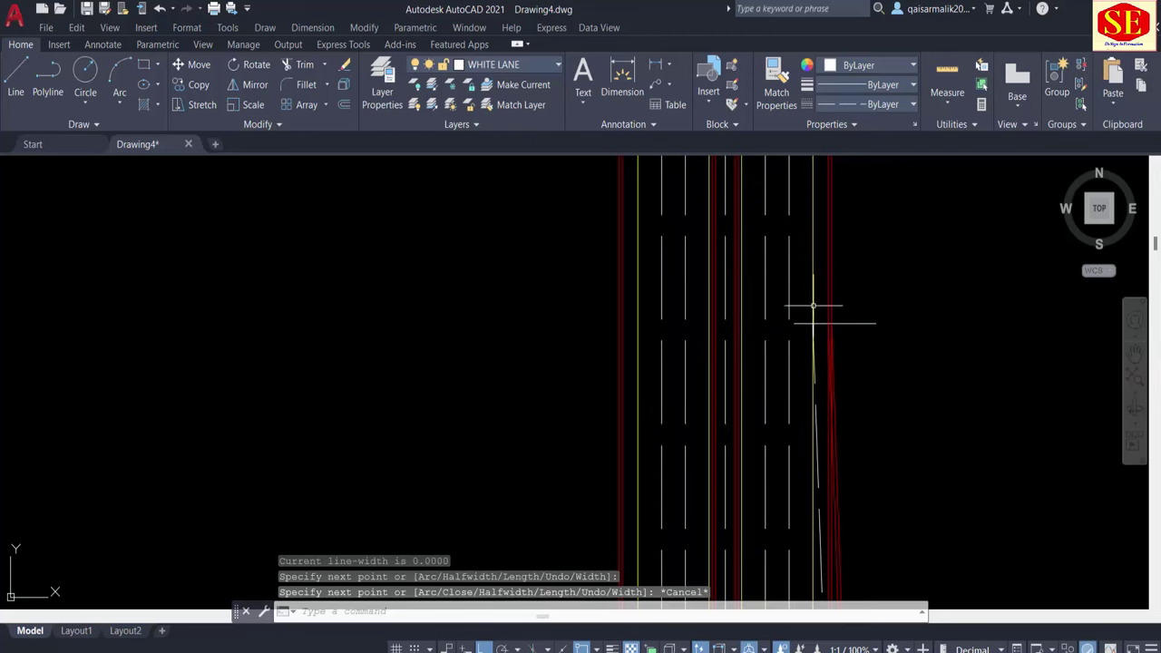
Step: Match the yellow lane line's properties onto the new slanted line
{"action": "scroll", "coordinate": [827, 379], "scroll_direction": "up", "scroll_amount": 2}
{"action": "key", "text": "Escape"}
{"action": "type", "text": "m"}
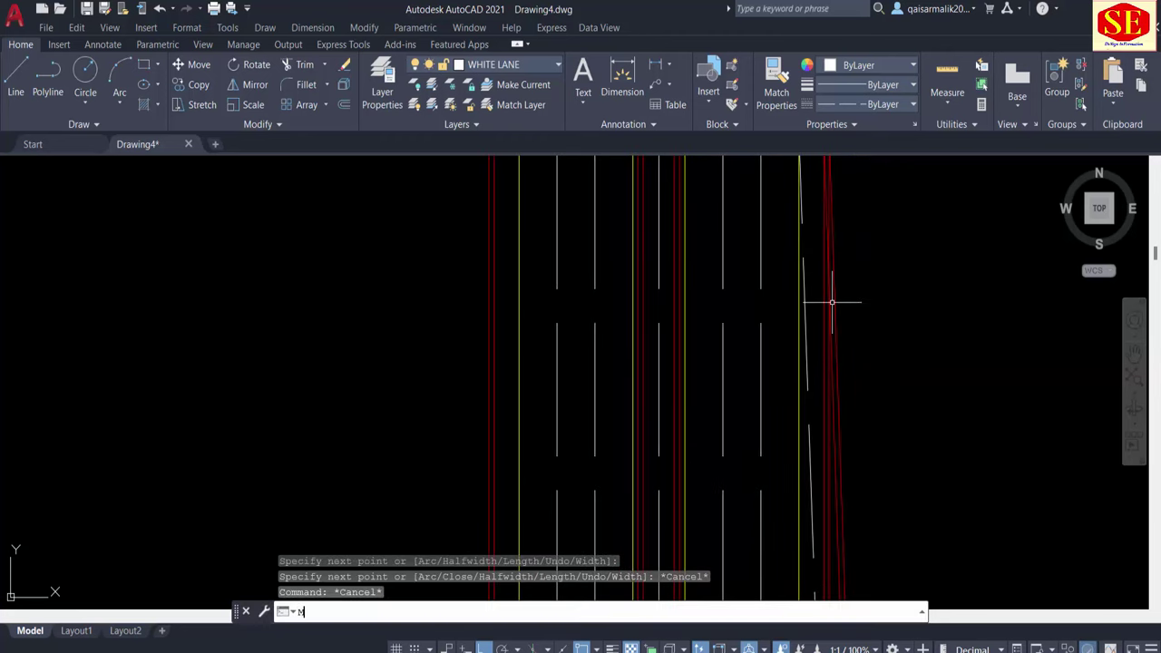
{"action": "key", "text": "Return"}
{"action": "left_click", "coordinate": [803, 412]}
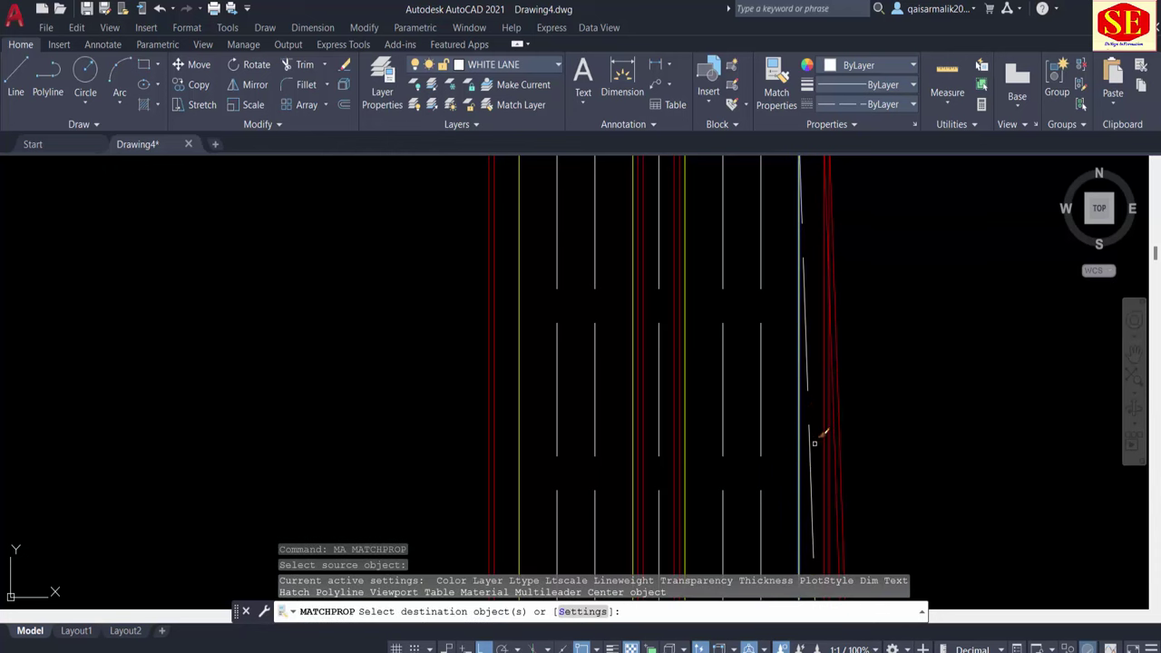
{"action": "left_click", "coordinate": [811, 441]}
{"action": "scroll", "coordinate": [797, 259], "scroll_direction": "down", "scroll_amount": 2}
{"action": "key", "text": "Escape"}
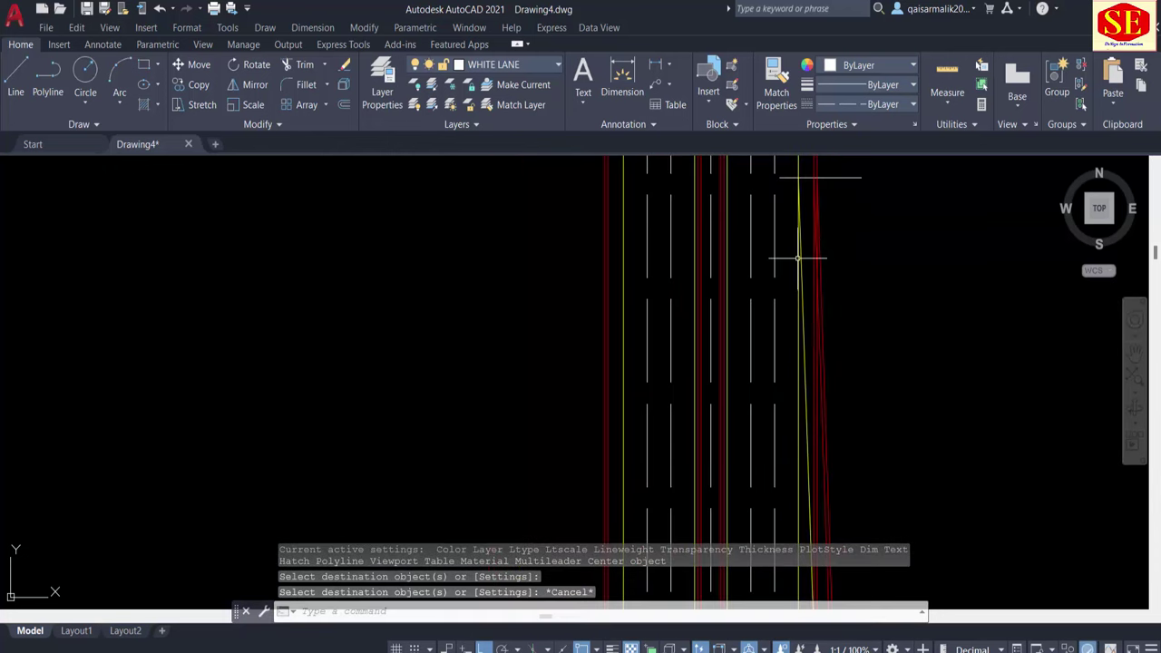
Step: Start trimming (TR) around the upper taper
{"action": "middle_click_drag", "start_coordinate": [798, 178], "coordinate": [731, 287]}
{"action": "type", "text": "tr"}
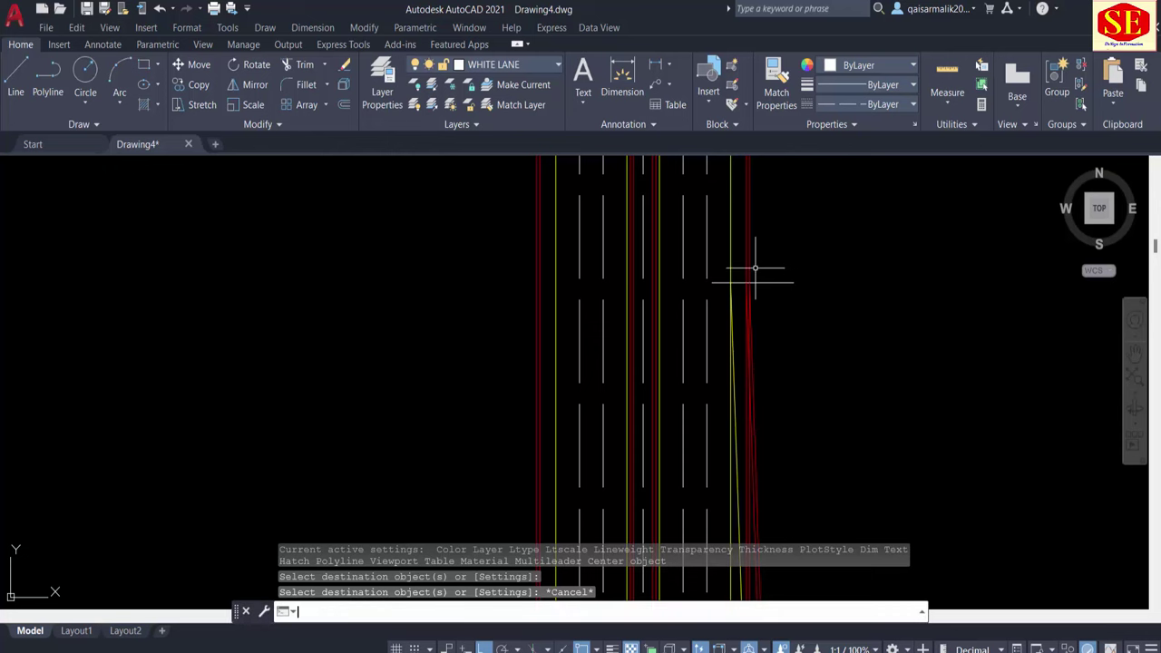
{"action": "key", "text": "Return"}
Step: Cancel the trim and check the red curb lines at the top of the turning lane
{"action": "scroll", "coordinate": [775, 408], "scroll_direction": "up", "scroll_amount": 2}
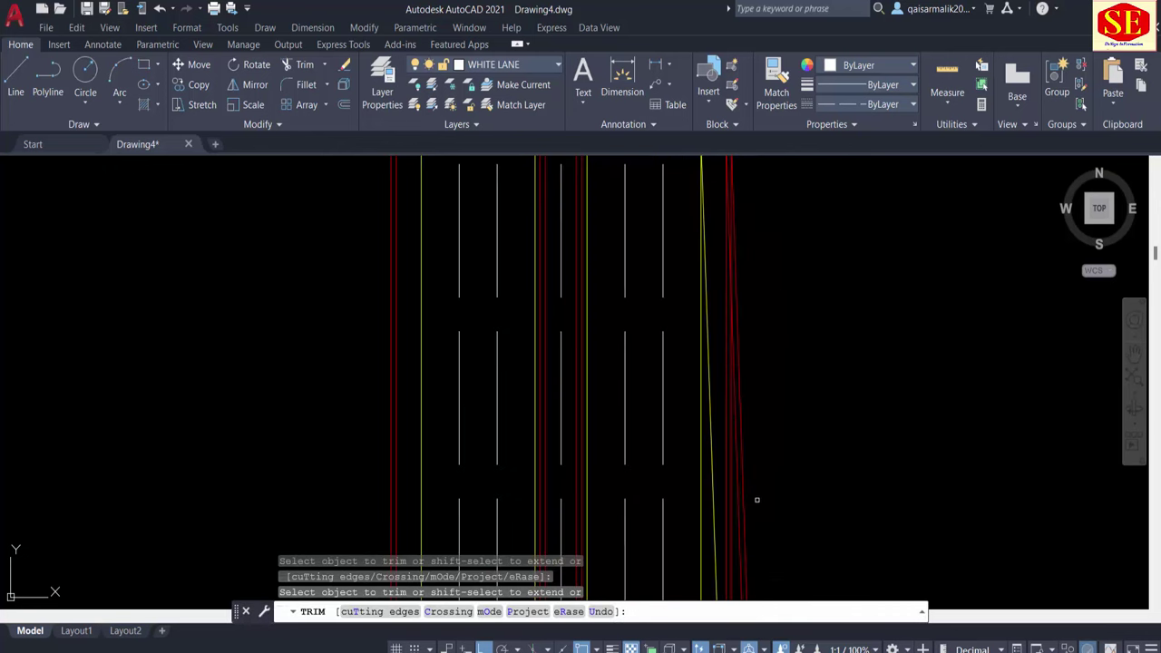
{"action": "key", "text": "Escape"}
{"action": "left_click", "coordinate": [746, 511]}
{"action": "scroll", "coordinate": [779, 283], "scroll_direction": "down", "scroll_amount": 4}
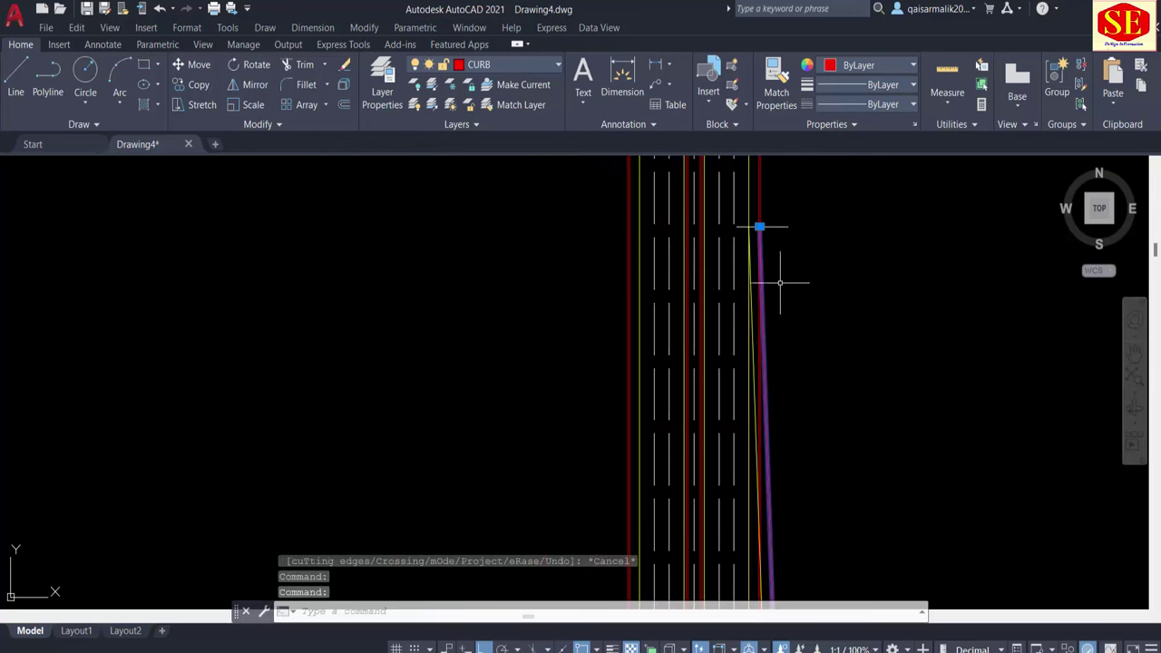
{"action": "scroll", "coordinate": [767, 317], "scroll_direction": "up", "scroll_amount": 3}
{"action": "scroll", "coordinate": [739, 378], "scroll_direction": "up", "scroll_amount": 2}
{"action": "key", "text": "Escape"}
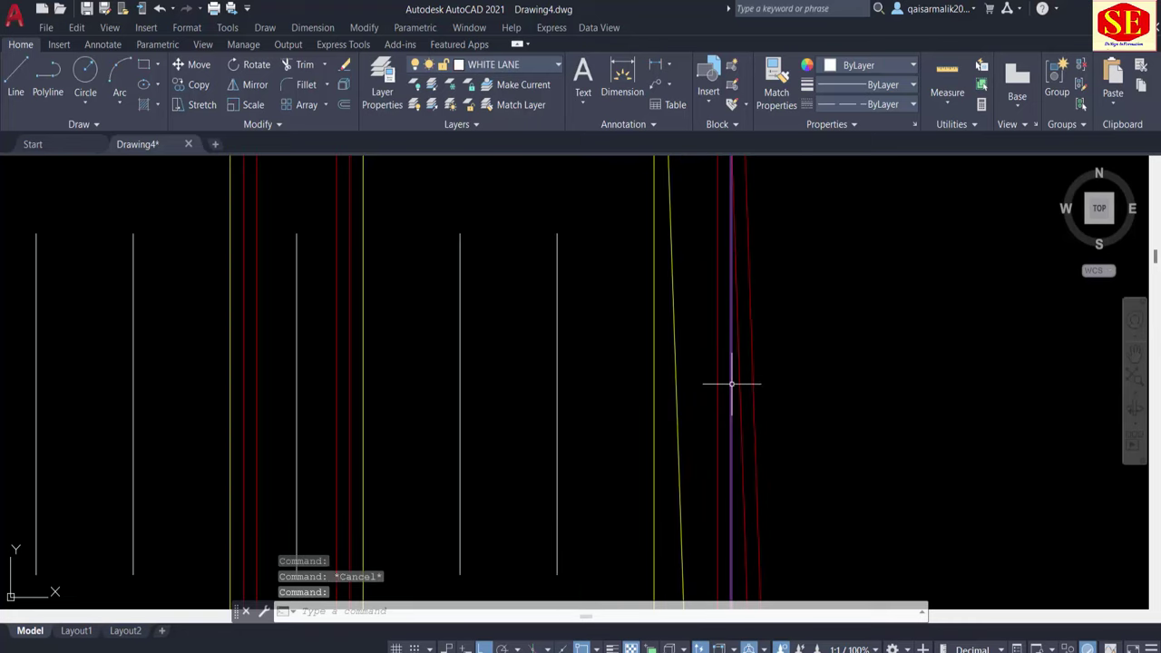
{"action": "left_click", "coordinate": [731, 384]}
{"action": "scroll", "coordinate": [695, 317], "scroll_direction": "down", "scroll_amount": 3}
{"action": "scroll", "coordinate": [714, 302], "scroll_direction": "up", "scroll_amount": 3}
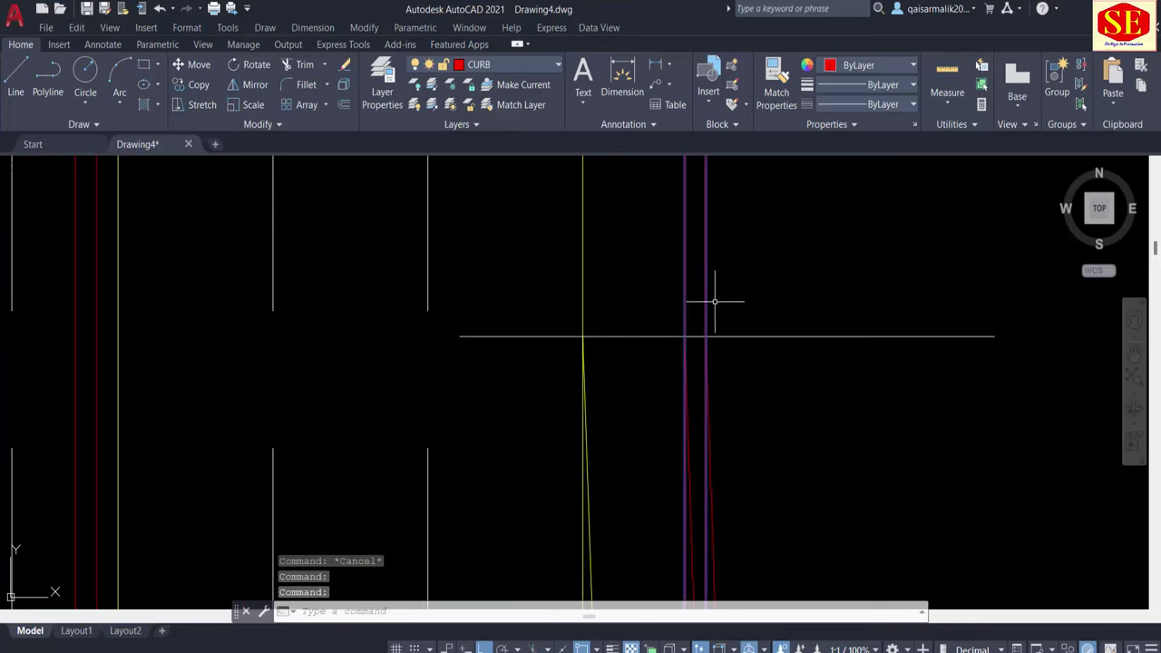
{"action": "key", "text": "Escape"}
Step: Trim away the curb piece below the cross line
{"action": "type", "text": "tr"}
{"action": "key", "text": "Return"}
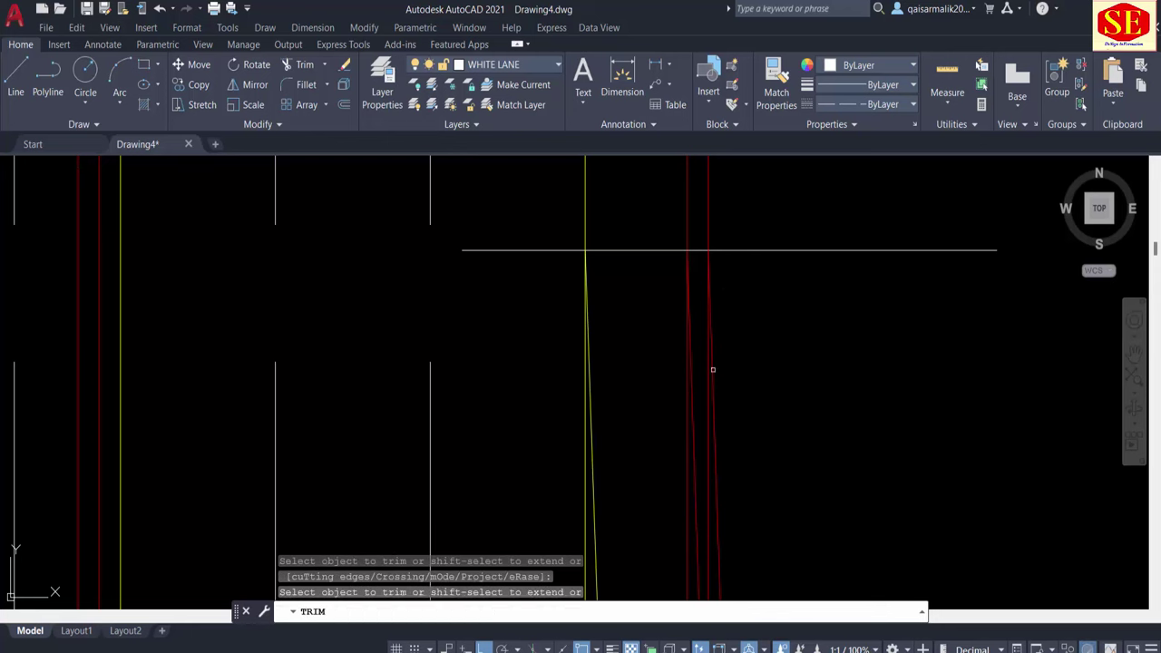
{"action": "left_click", "coordinate": [708, 376]}
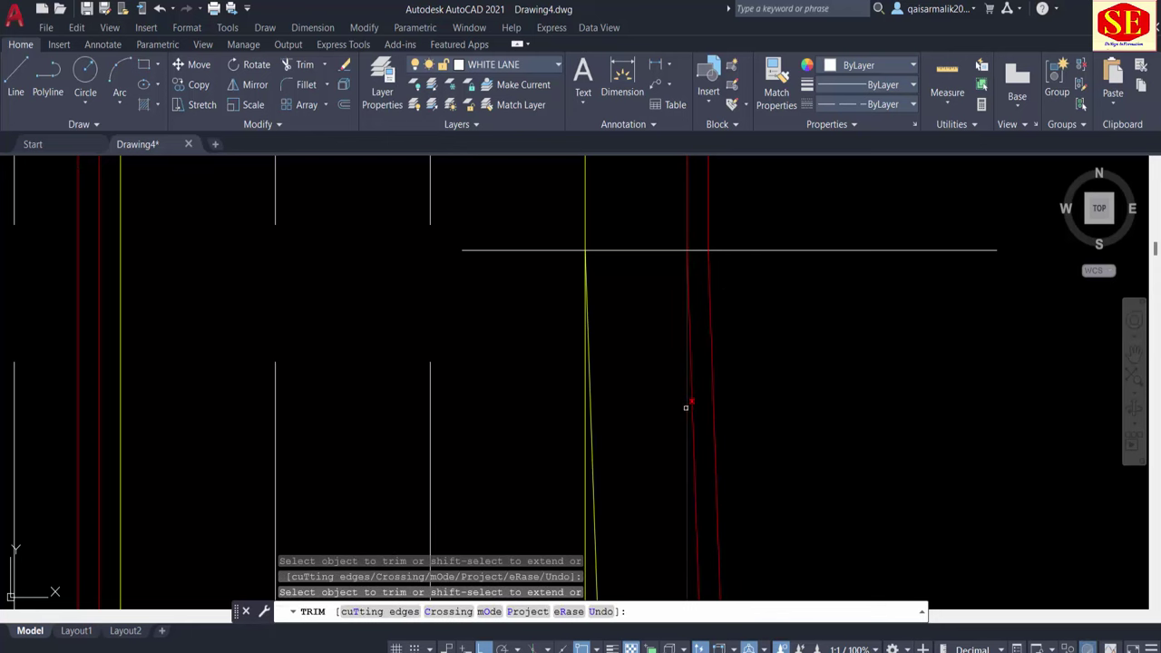
{"action": "scroll", "coordinate": [685, 352], "scroll_direction": "down", "scroll_amount": 3}
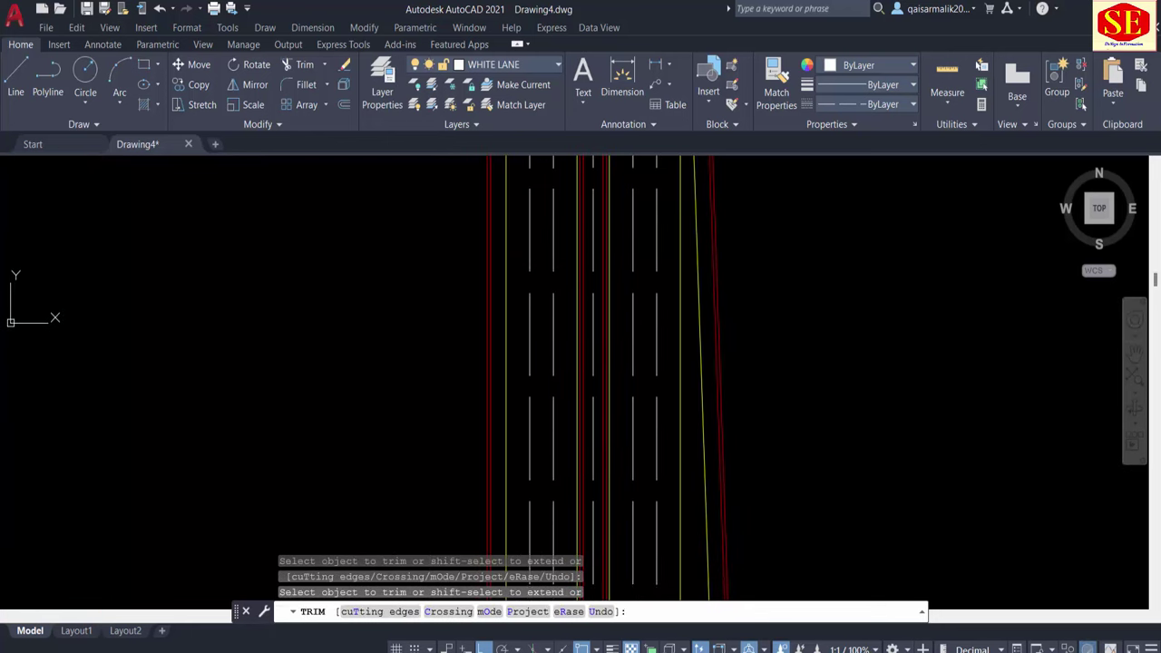
{"action": "key", "text": "Escape"}
Step: Begin another trim on the curb lines, then cancel it
{"action": "scroll", "coordinate": [666, 507], "scroll_direction": "up", "scroll_amount": 1}
{"action": "scroll", "coordinate": [678, 305], "scroll_direction": "up", "scroll_amount": 2}
{"action": "scroll", "coordinate": [678, 441], "scroll_direction": "up", "scroll_amount": 2}
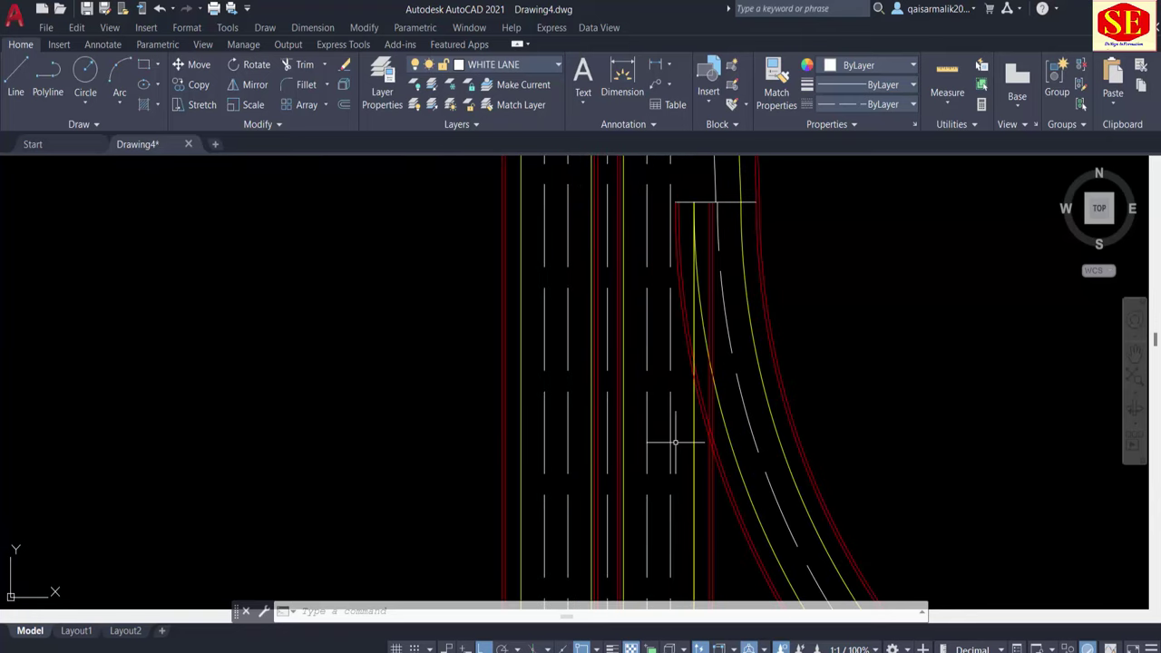
{"action": "key", "text": "Escape"}
{"action": "key", "text": "Escape"}
{"action": "type", "text": "tr"}
{"action": "key", "text": "Return"}
{"action": "scroll", "coordinate": [692, 432], "scroll_direction": "up", "scroll_amount": 5}
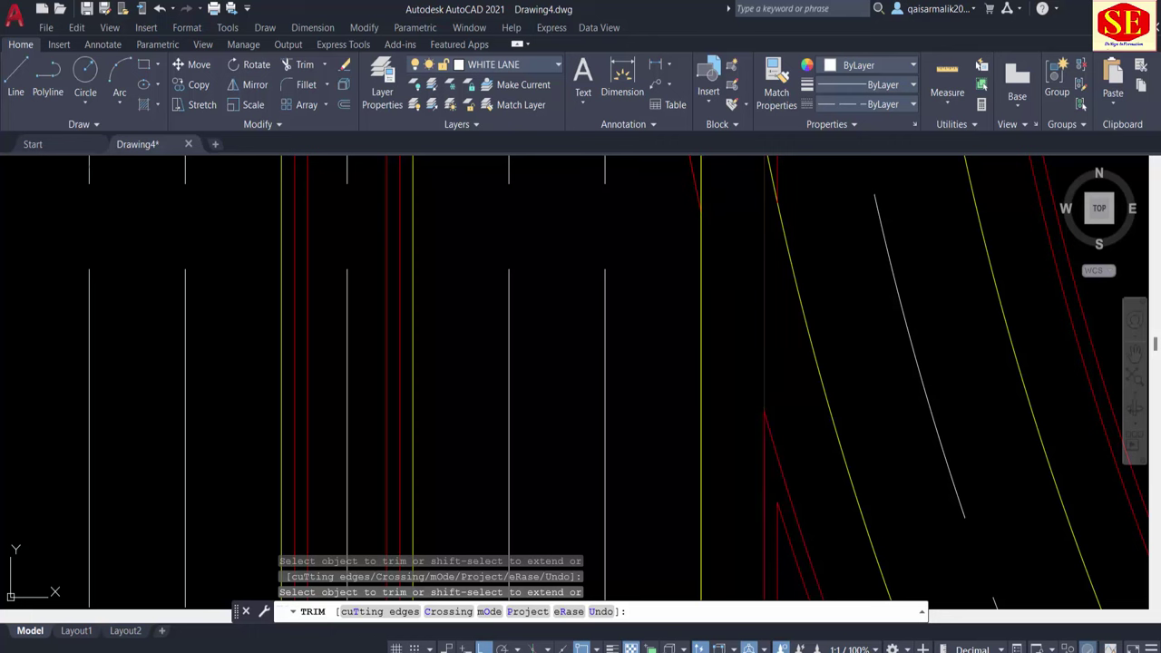
{"action": "key", "text": "Escape"}
Step: Erase the leftover curb segment and the second stray line atop the turning lane
{"action": "scroll", "coordinate": [777, 384], "scroll_direction": "down", "scroll_amount": 3}
{"action": "left_click", "coordinate": [735, 229]}
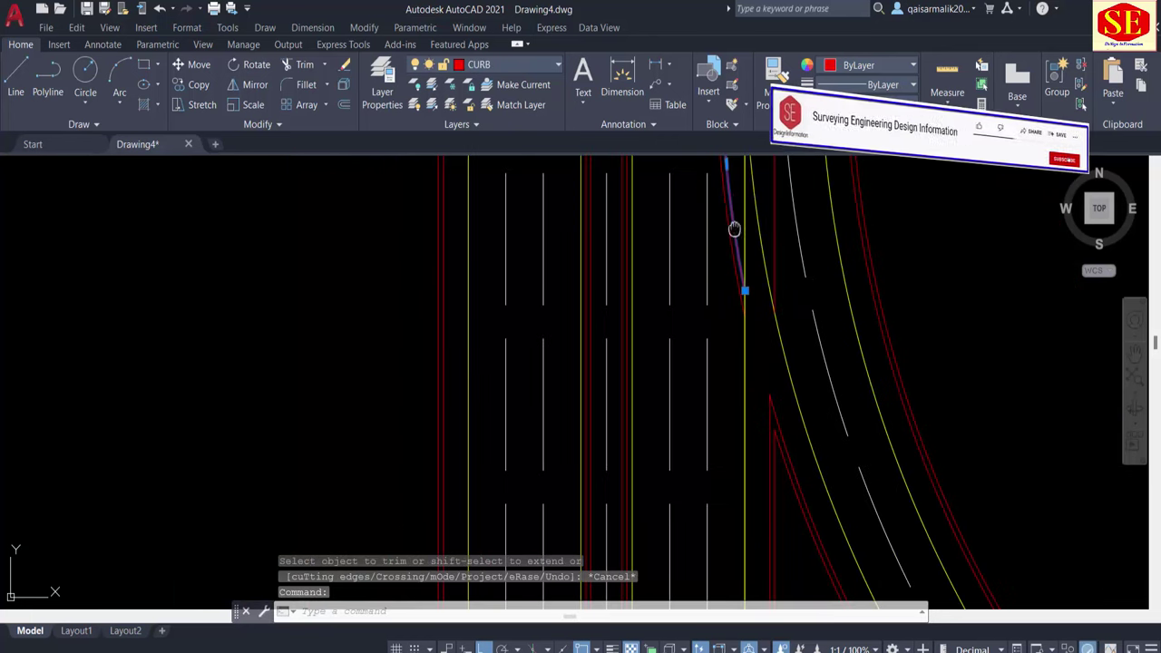
{"action": "middle_click_drag", "start_coordinate": [734, 229], "coordinate": [710, 432]}
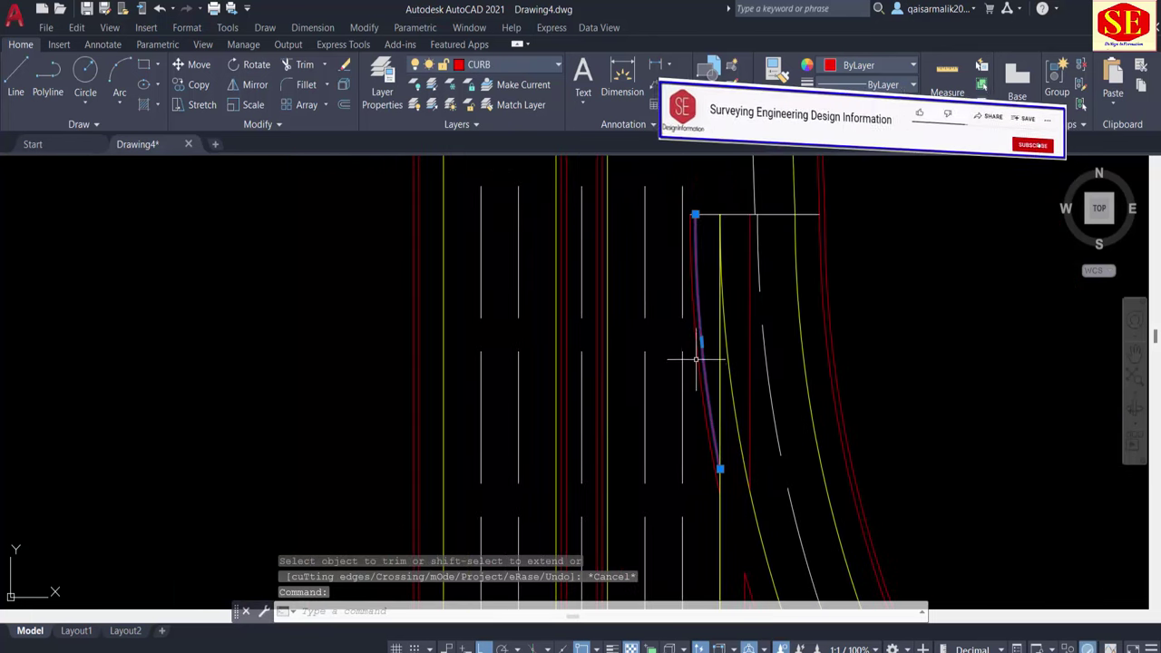
{"action": "left_click", "coordinate": [747, 346]}
{"action": "key", "text": "Delete"}
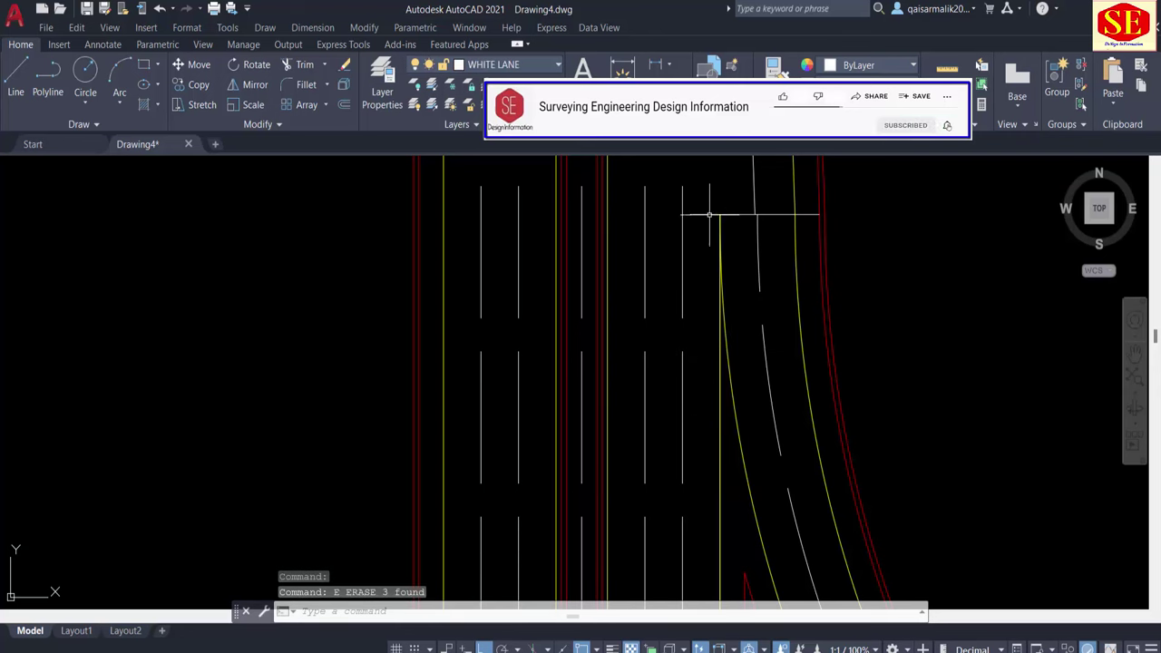
Step: Pan and zoom to center the intersection and the curved turning lane
{"action": "scroll", "coordinate": [710, 215], "scroll_direction": "down", "scroll_amount": 3}
{"action": "middle_click_drag", "start_coordinate": [754, 383], "coordinate": [698, 259]}
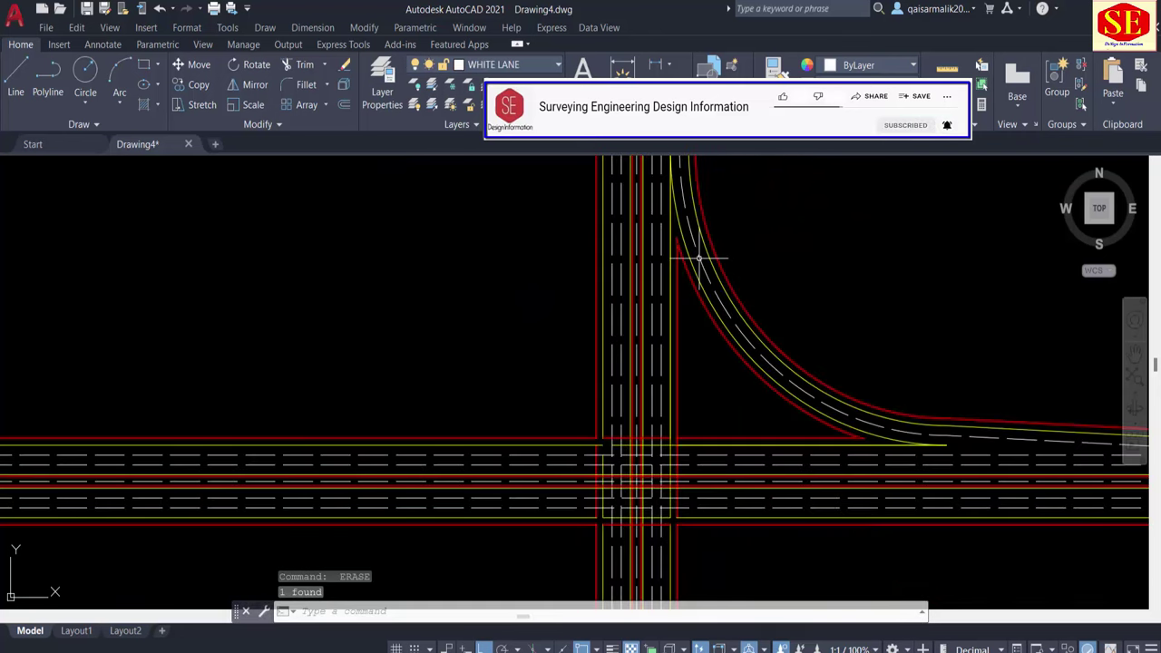
{"action": "scroll", "coordinate": [811, 399], "scroll_direction": "up", "scroll_amount": 3}
{"action": "scroll", "coordinate": [746, 479], "scroll_direction": "down", "scroll_amount": 2}
{"action": "scroll", "coordinate": [712, 466], "scroll_direction": "down", "scroll_amount": 1}
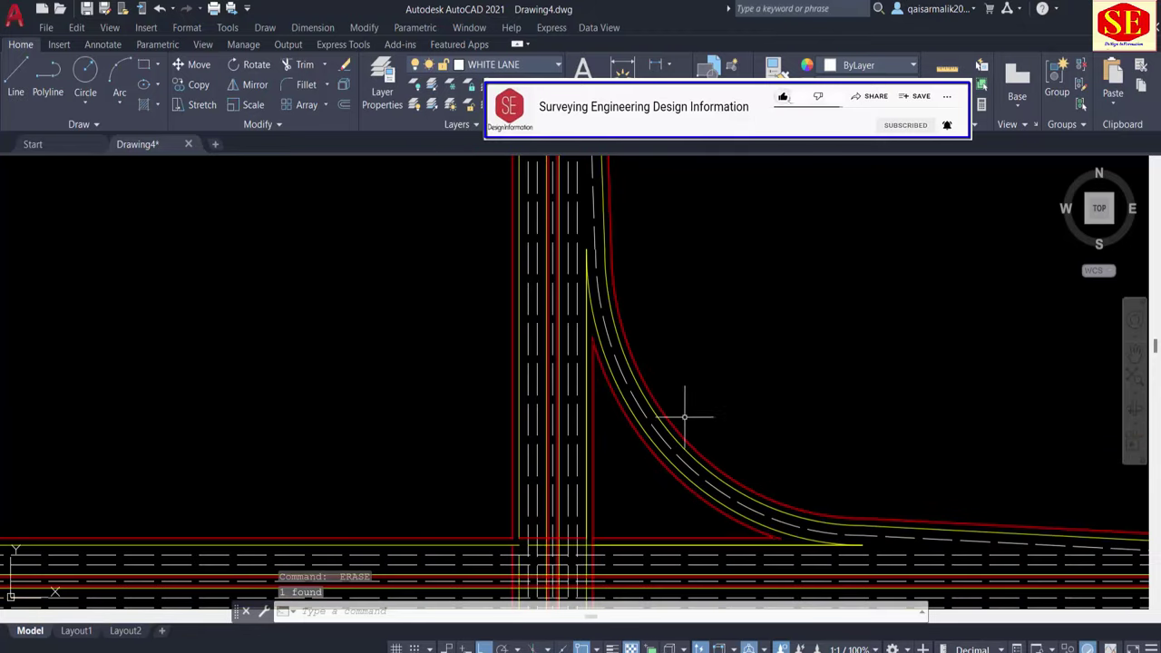
{"action": "middle_click_drag", "start_coordinate": [686, 414], "coordinate": [637, 481]}
{"action": "scroll", "coordinate": [602, 363], "scroll_direction": "down", "scroll_amount": 1}
{"action": "scroll", "coordinate": [601, 238], "scroll_direction": "down", "scroll_amount": 1}
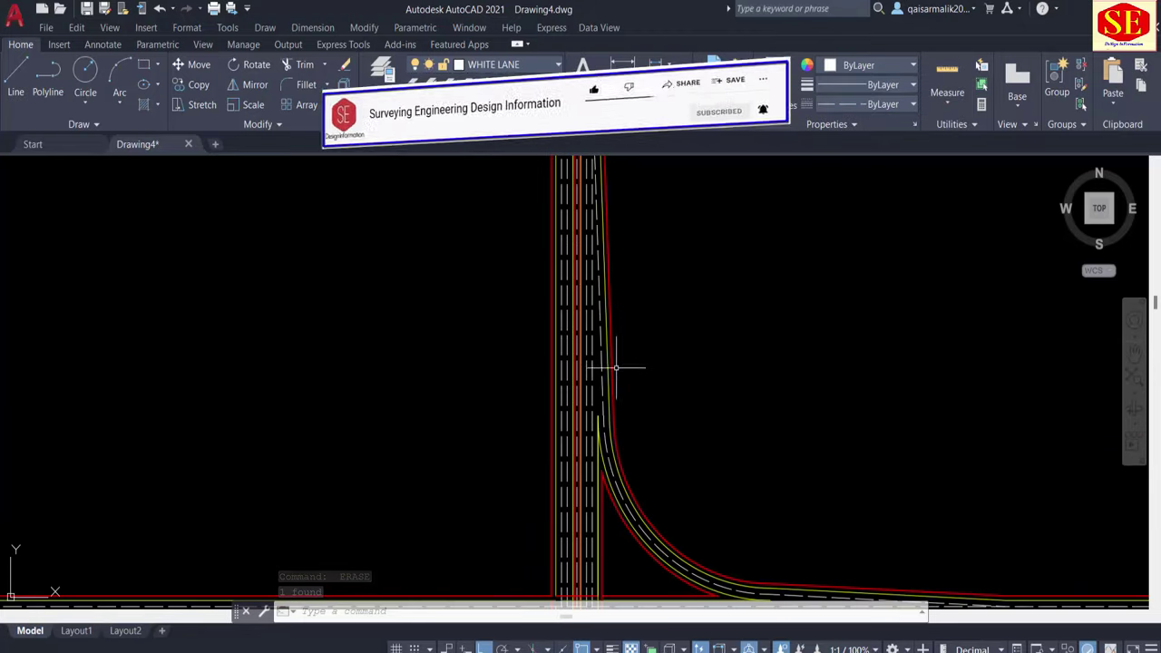
{"action": "middle_click_drag", "start_coordinate": [648, 375], "coordinate": [597, 240]}
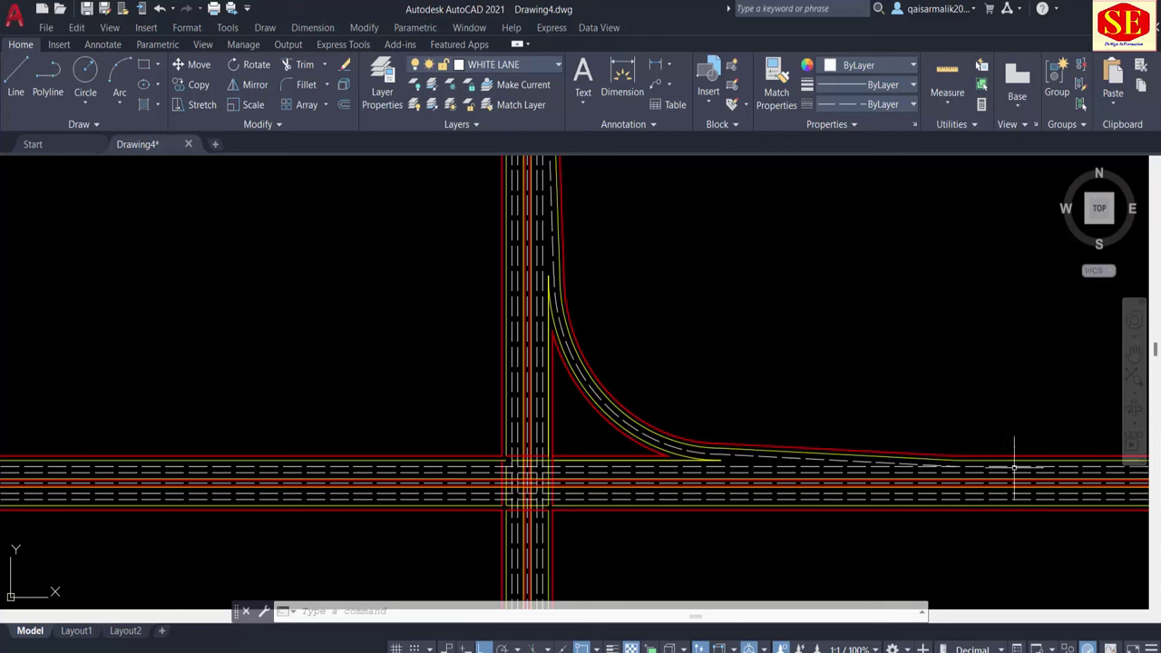
Step: Move the view toward the island's sharp corner
{"action": "scroll", "coordinate": [664, 435], "scroll_direction": "up", "scroll_amount": 2}
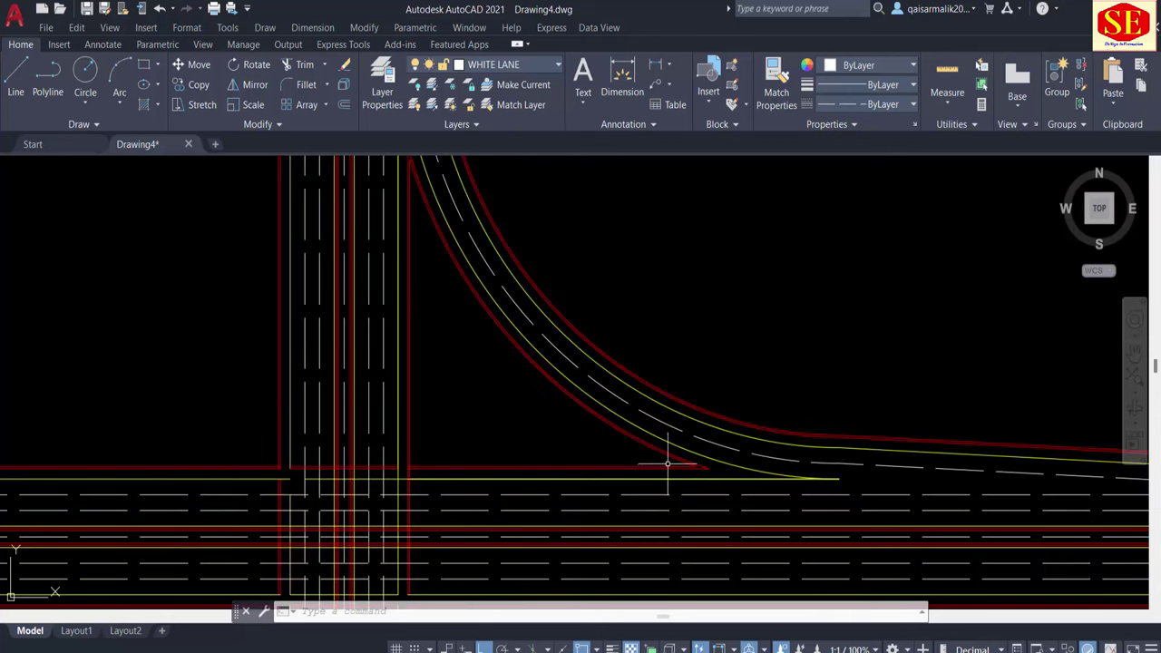
{"action": "middle_click_drag", "start_coordinate": [666, 463], "coordinate": [739, 526]}
{"action": "key", "text": "Escape"}
{"action": "scroll", "coordinate": [750, 513], "scroll_direction": "up", "scroll_amount": 2}
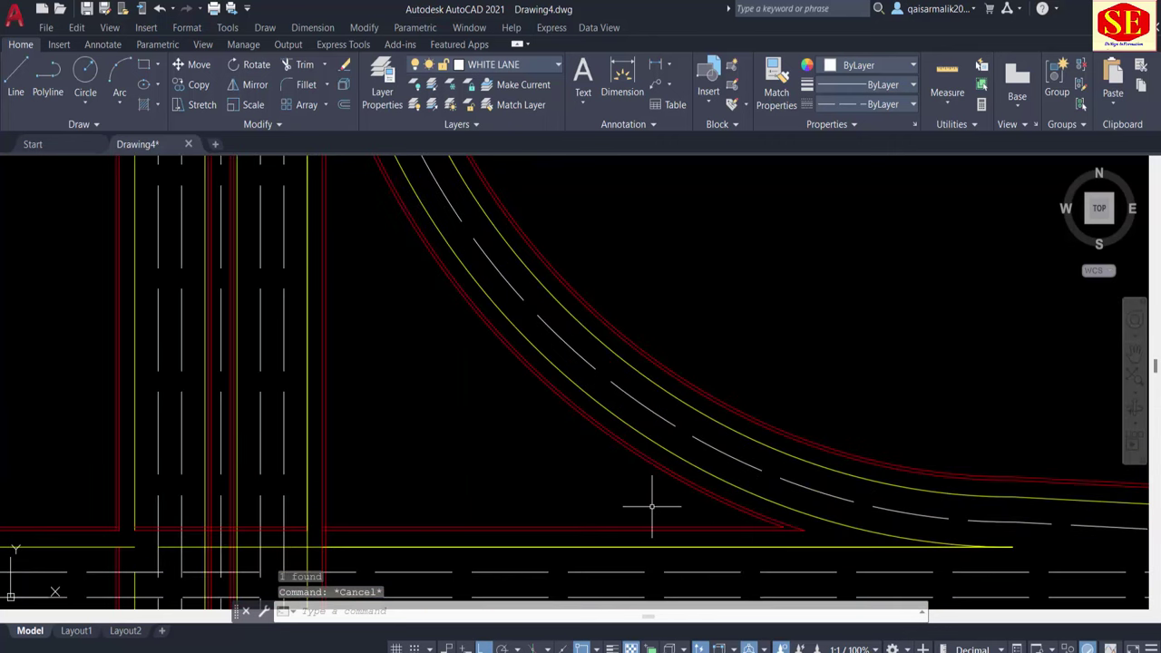
{"action": "scroll", "coordinate": [651, 507], "scroll_direction": "down", "scroll_amount": 1}
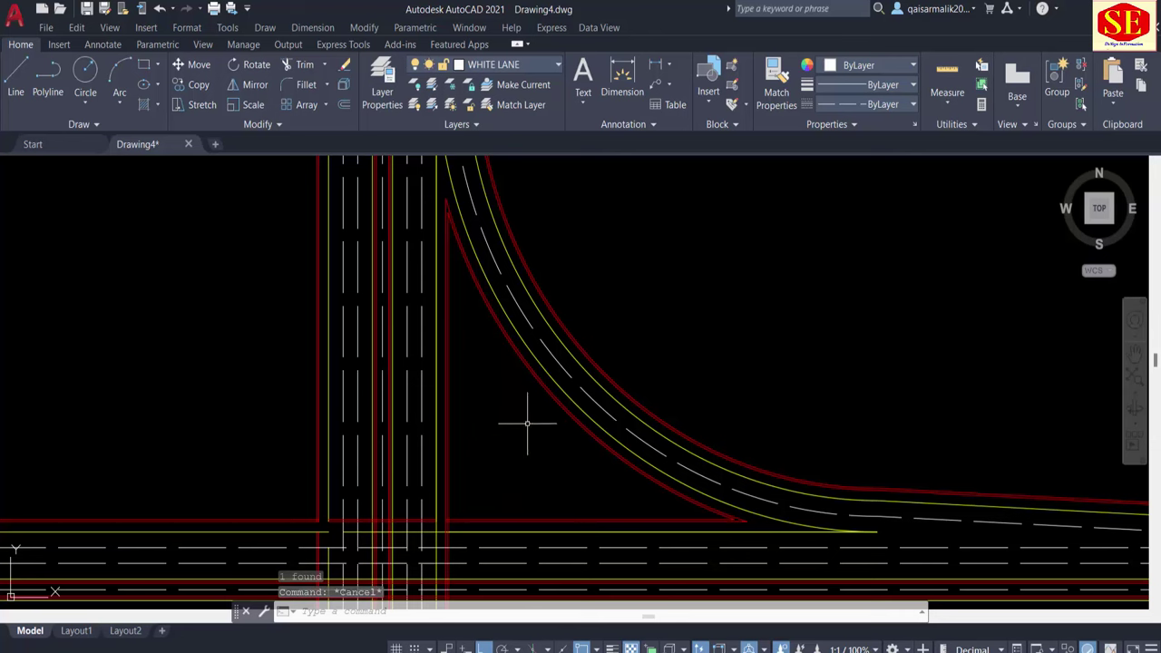
{"action": "scroll", "coordinate": [444, 553], "scroll_direction": "up", "scroll_amount": 2}
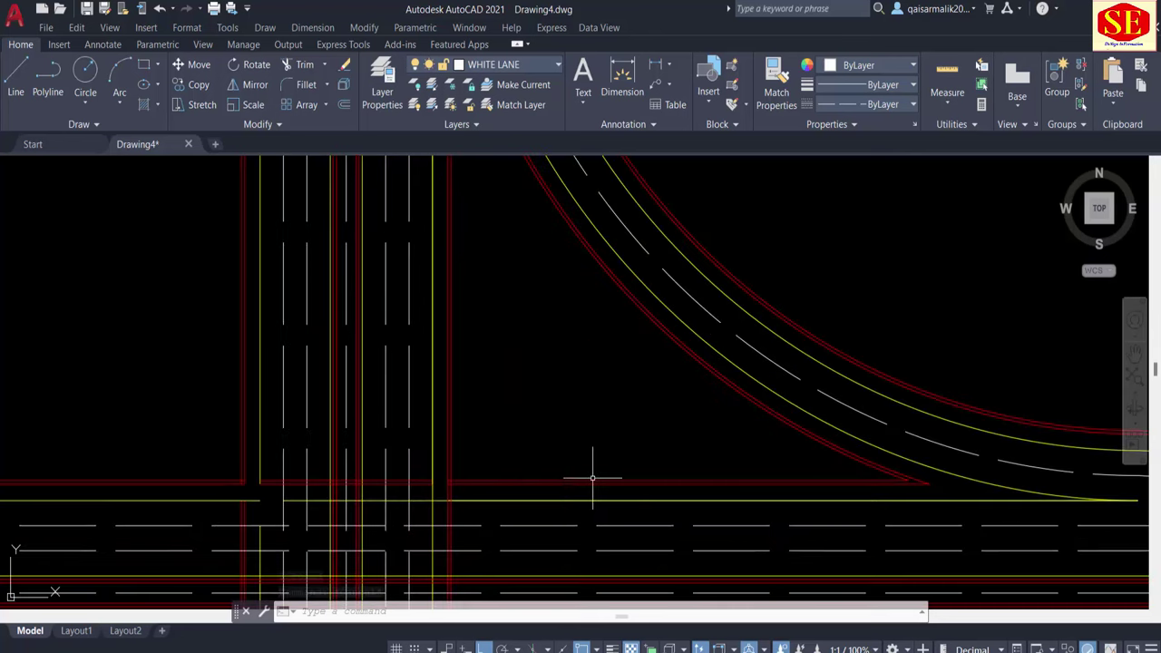
{"action": "middle_click_drag", "start_coordinate": [854, 437], "coordinate": [835, 417]}
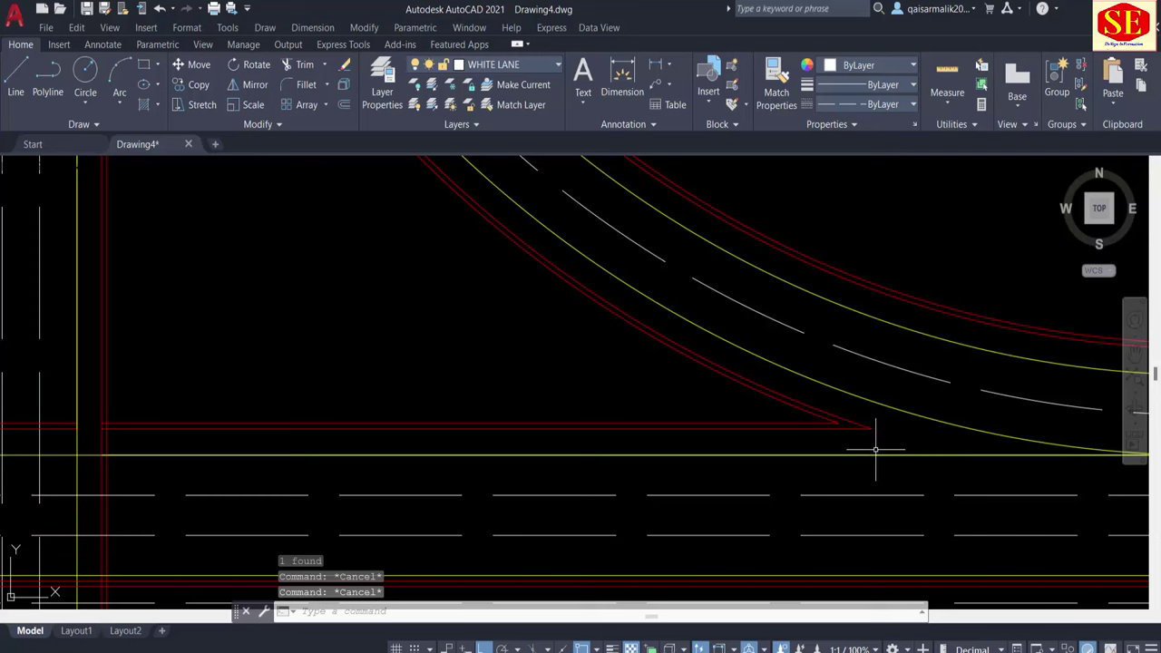
Step: Fillet the curved curb and the straight curb edge with radius 5
{"action": "type", "text": "f"}
{"action": "key", "text": "Return"}
{"action": "type", "text": "r"}
{"action": "key", "text": "Return"}
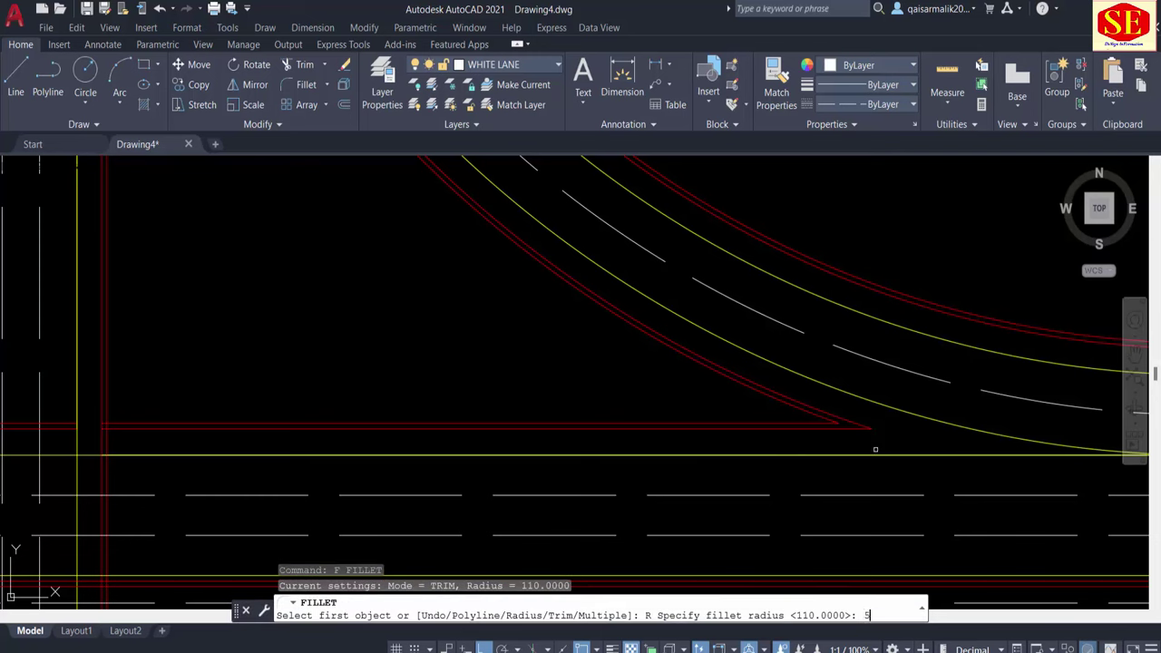
{"action": "key", "text": "Return"}
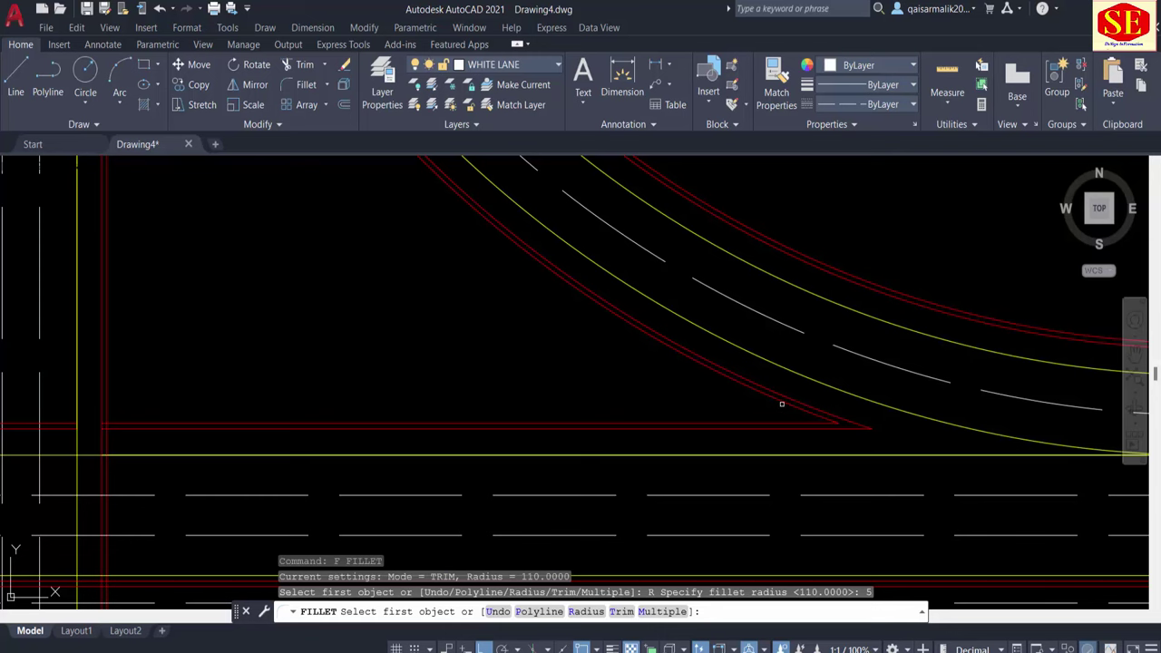
{"action": "left_click", "coordinate": [780, 401]}
{"action": "left_click", "coordinate": [771, 423]}
{"action": "key", "text": "Escape"}
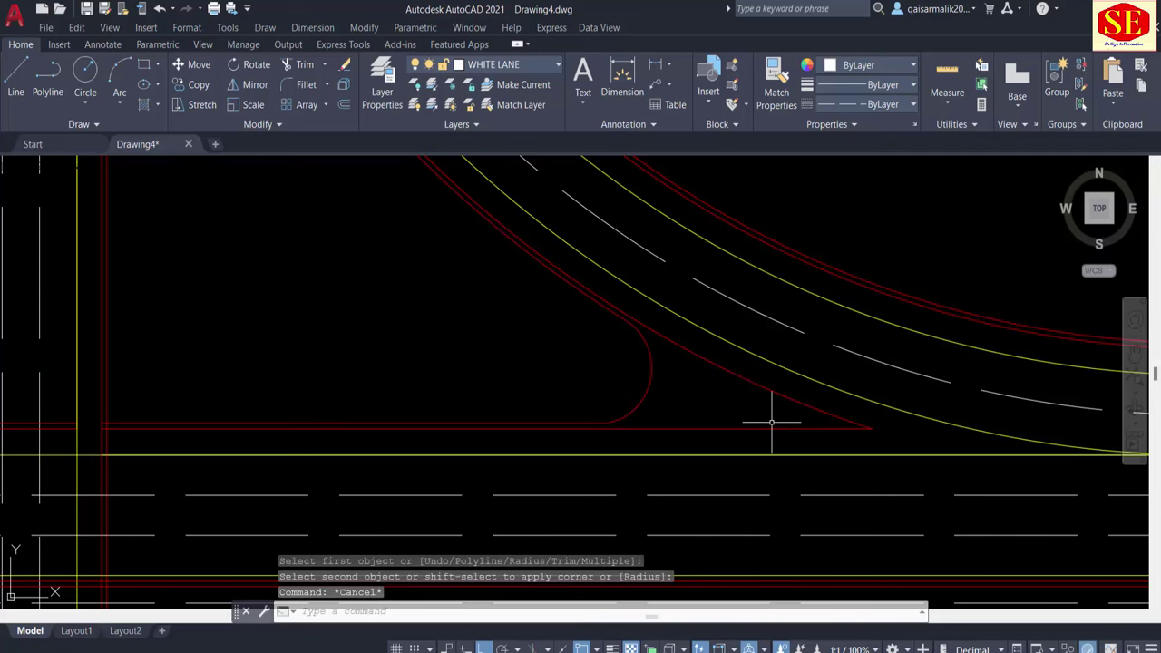
Step: Try a radius-5 fillet on the vertical curb line at the island's top point, then cancel
{"action": "middle_click_drag", "start_coordinate": [604, 337], "coordinate": [484, 345]}
{"action": "scroll", "coordinate": [474, 355], "scroll_direction": "down", "scroll_amount": 2}
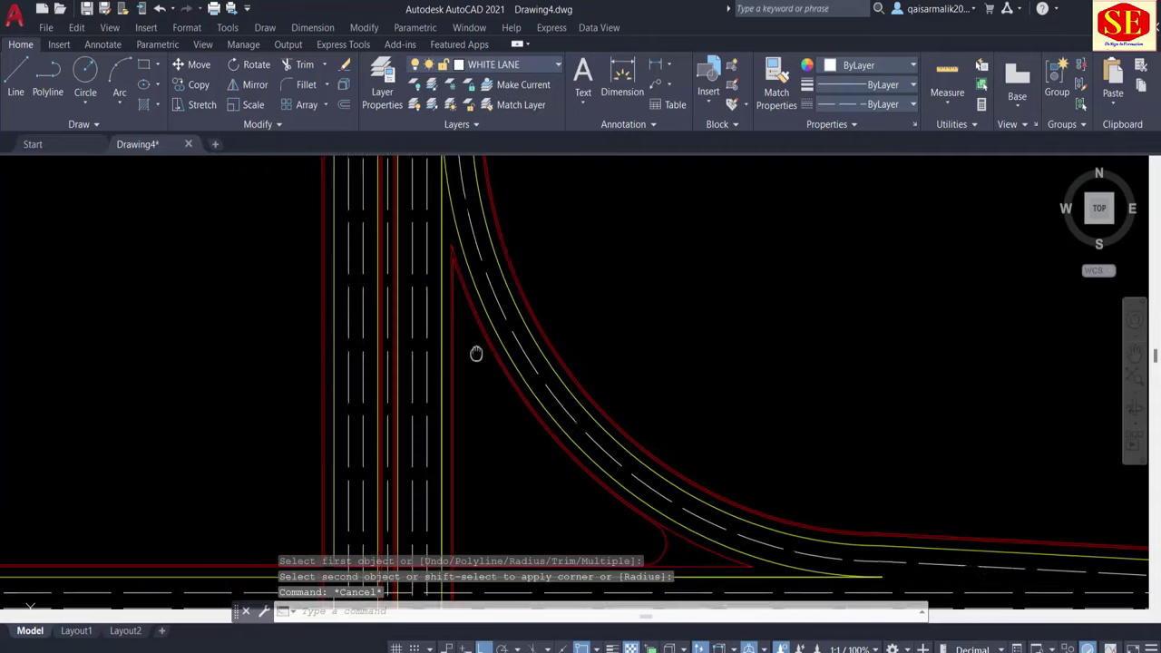
{"action": "scroll", "coordinate": [457, 266], "scroll_direction": "up", "scroll_amount": 5}
{"action": "key", "text": "Return"}
{"action": "left_click", "coordinate": [545, 323]}
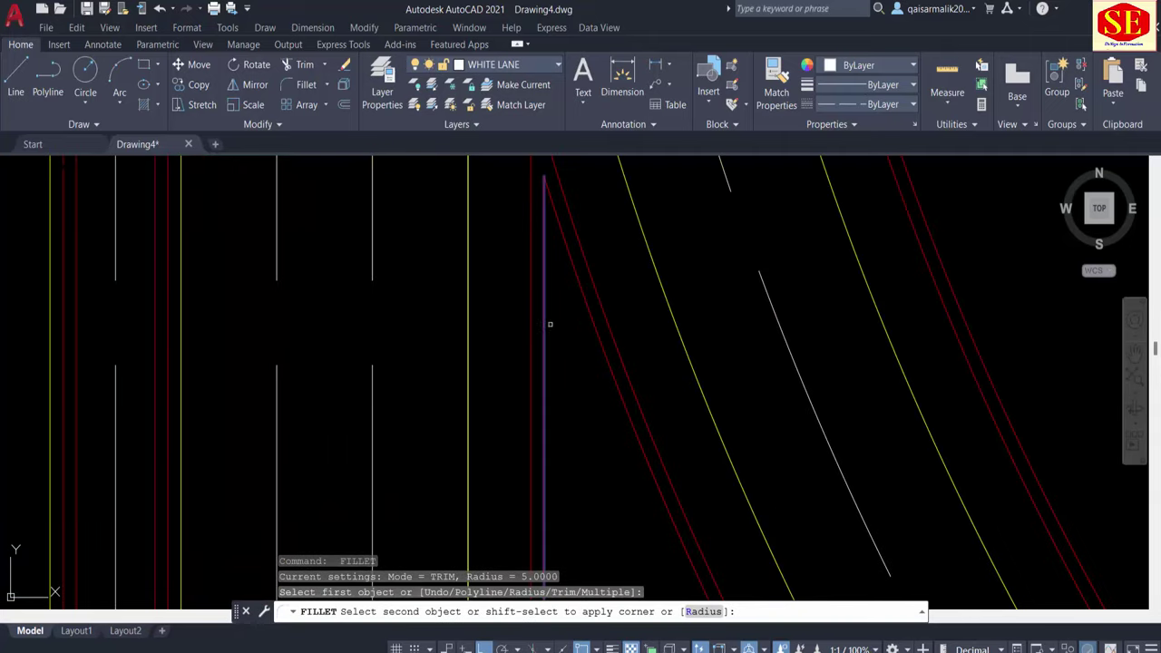
{"action": "key", "text": "Escape"}
Step: Erase the leftover vertical line above the island
{"action": "scroll", "coordinate": [595, 318], "scroll_direction": "down", "scroll_amount": 2}
{"action": "scroll", "coordinate": [598, 326], "scroll_direction": "down", "scroll_amount": 1}
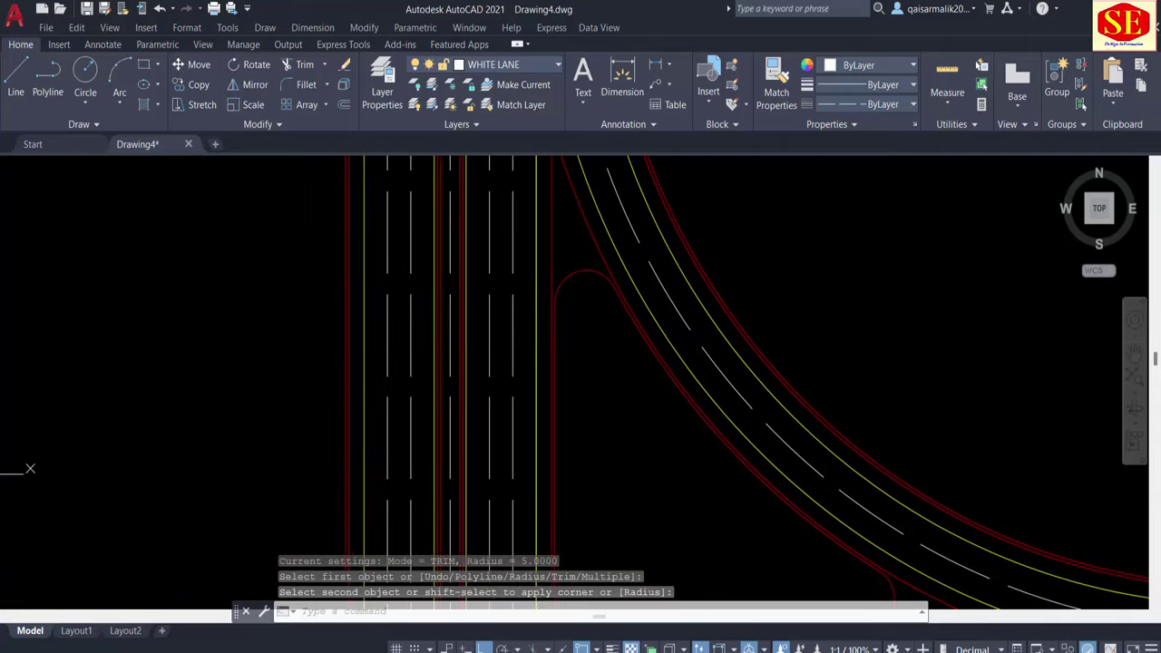
{"action": "scroll", "coordinate": [623, 372], "scroll_direction": "down", "scroll_amount": 1}
{"action": "scroll", "coordinate": [623, 372], "scroll_direction": "up", "scroll_amount": 4}
{"action": "left_click", "coordinate": [607, 285]}
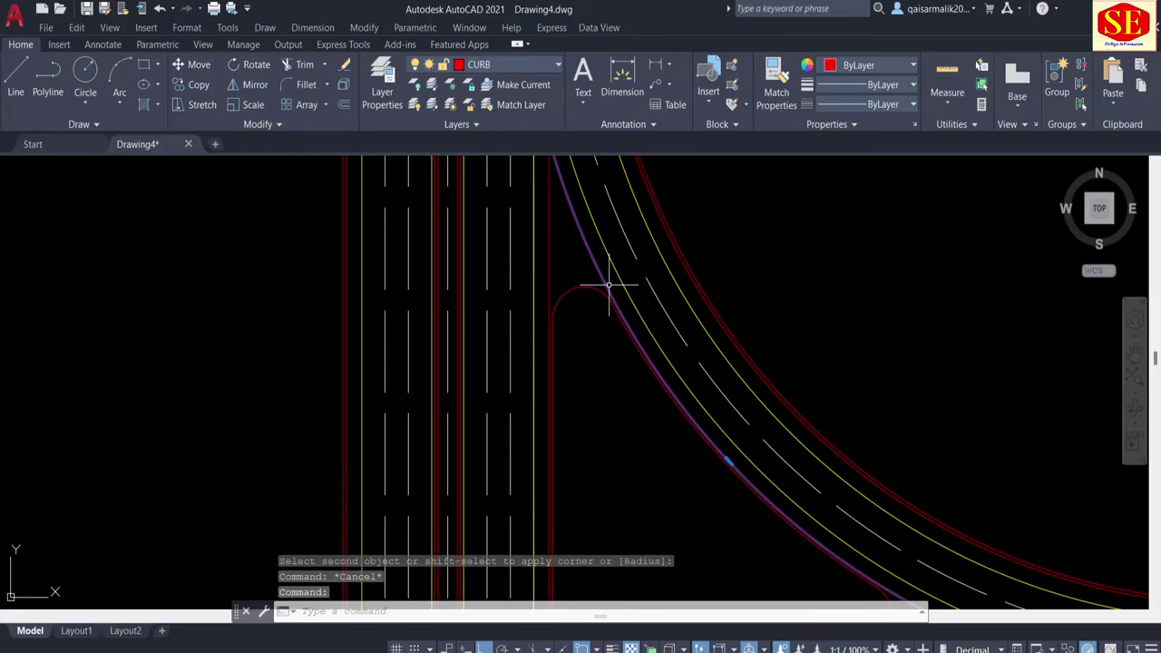
{"action": "type", "text": "E"}
{"action": "key", "text": "Escape"}
{"action": "left_click", "coordinate": [547, 272]}
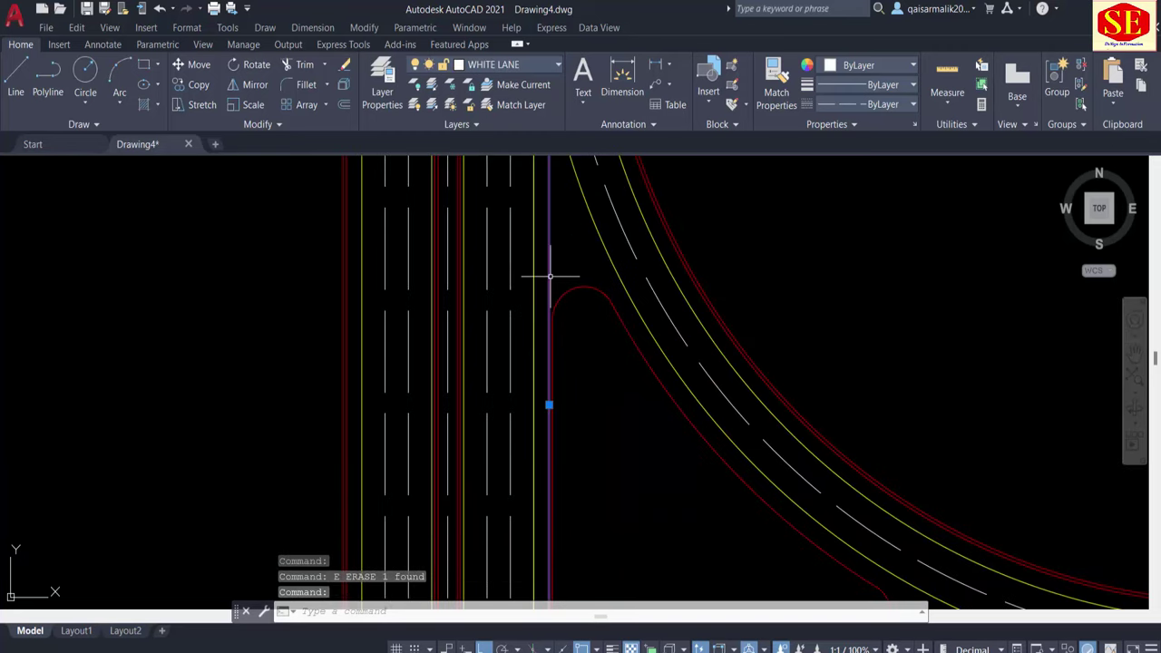
{"action": "key", "text": "Delete"}
{"action": "scroll", "coordinate": [550, 276], "scroll_direction": "down", "scroll_amount": 2}
Step: Offset the island curb by 0.5 units to create a parallel outline
{"action": "left_click", "coordinate": [778, 511]}
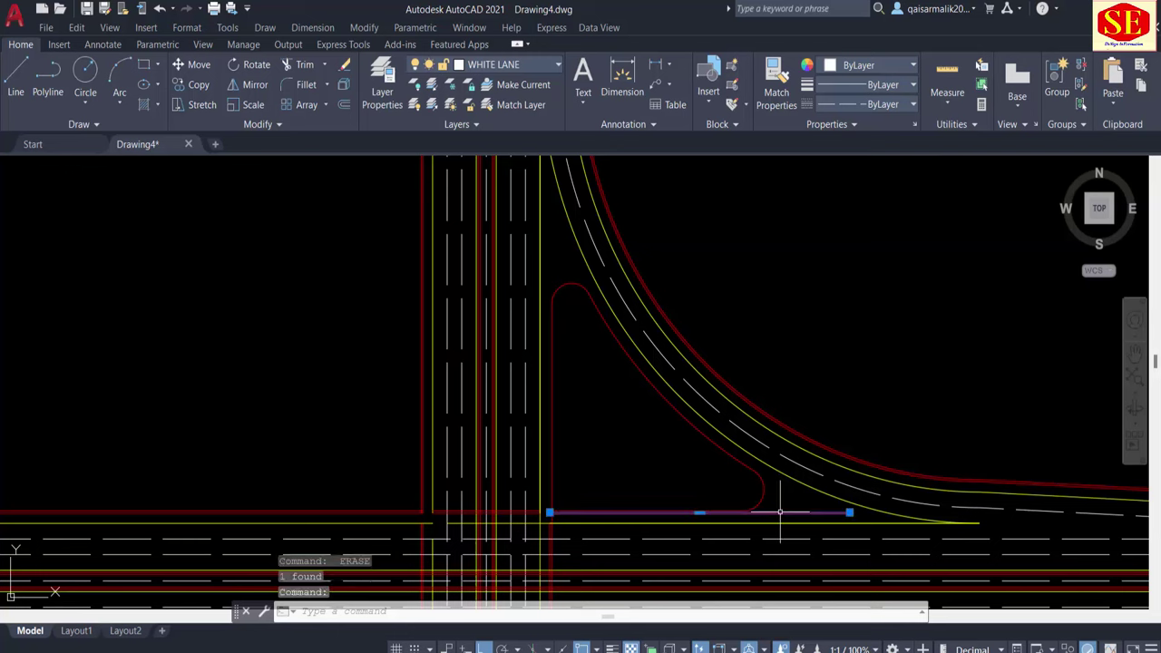
{"action": "key", "text": "Escape"}
{"action": "type", "text": "o"}
{"action": "key", "text": "Return"}
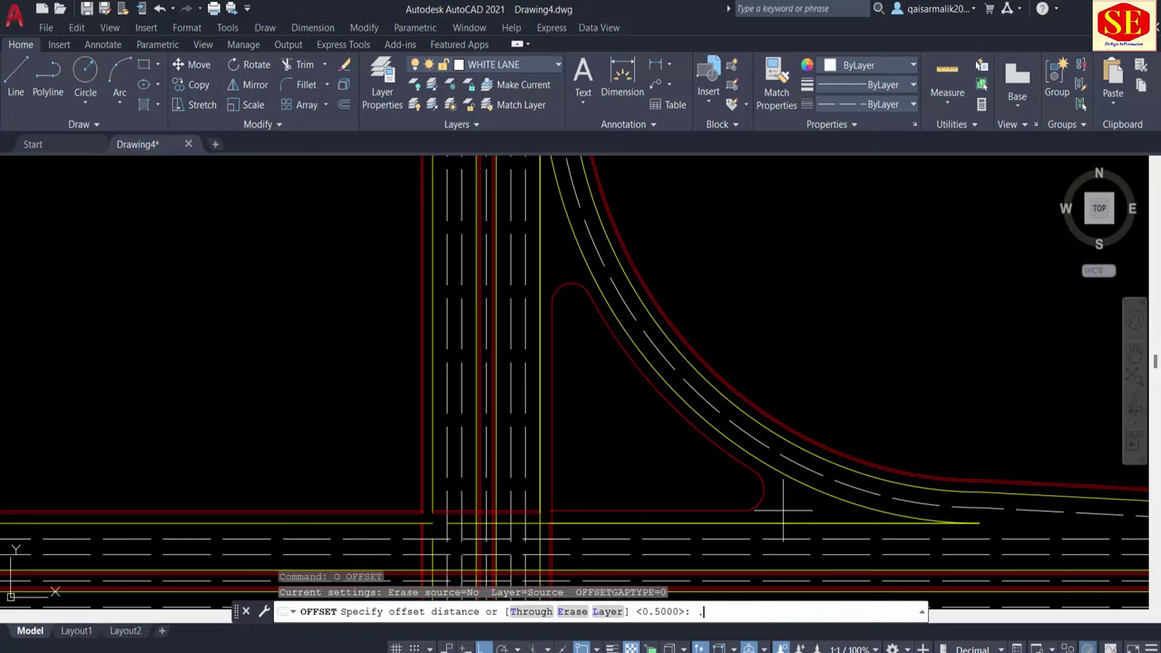
{"action": "type", "text": "5"}
{"action": "key", "text": "Return"}
{"action": "left_click", "coordinate": [720, 460]}
{"action": "left_click", "coordinate": [744, 446]}
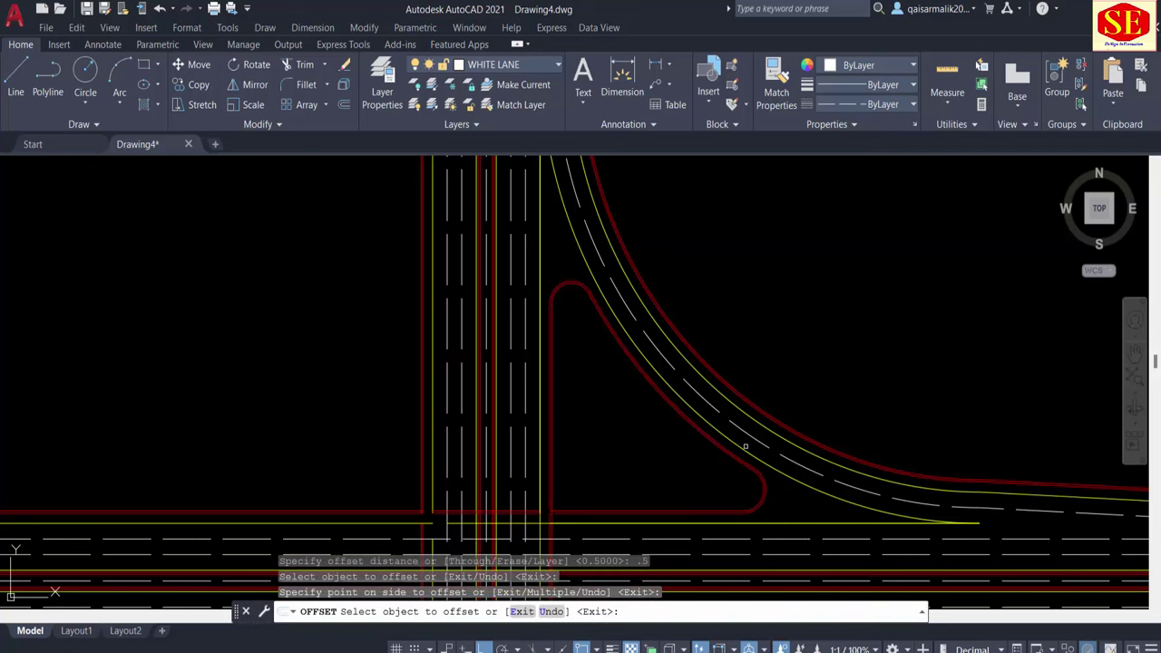
{"action": "key", "text": "Escape"}
{"action": "middle_click_drag", "start_coordinate": [671, 530], "coordinate": [687, 474]}
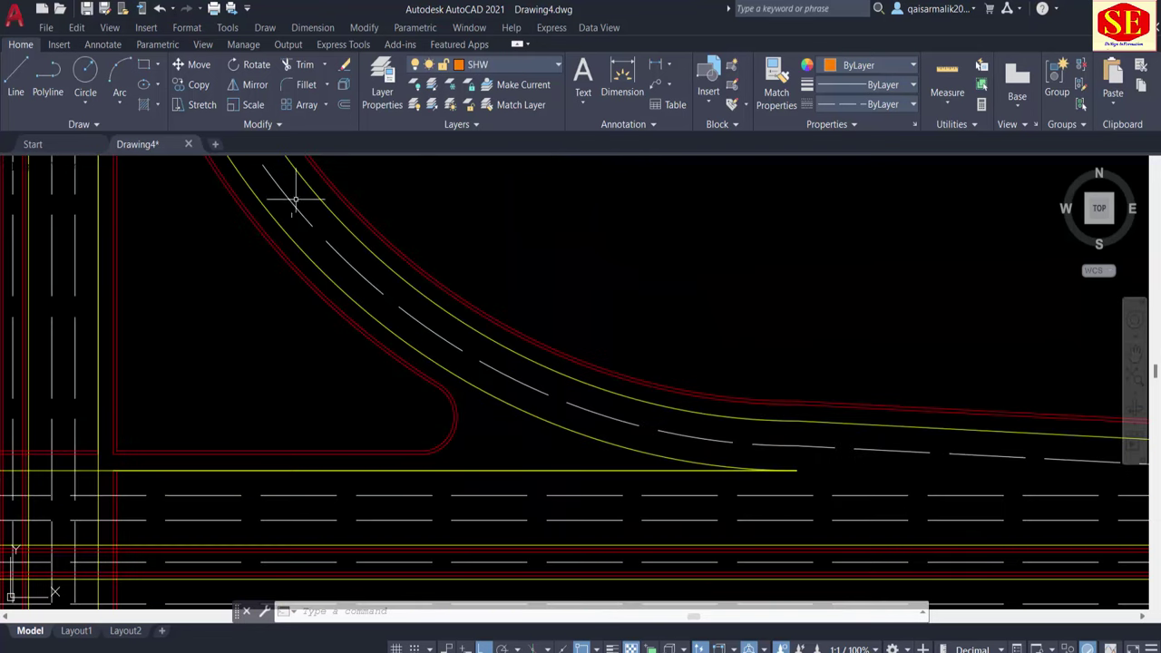
Step: Draw a three-point arc from the island curb end along the lane to where the lane lines meet
{"action": "left_click", "coordinate": [119, 77]}
{"action": "scroll", "coordinate": [446, 480], "scroll_direction": "up", "scroll_amount": 2}
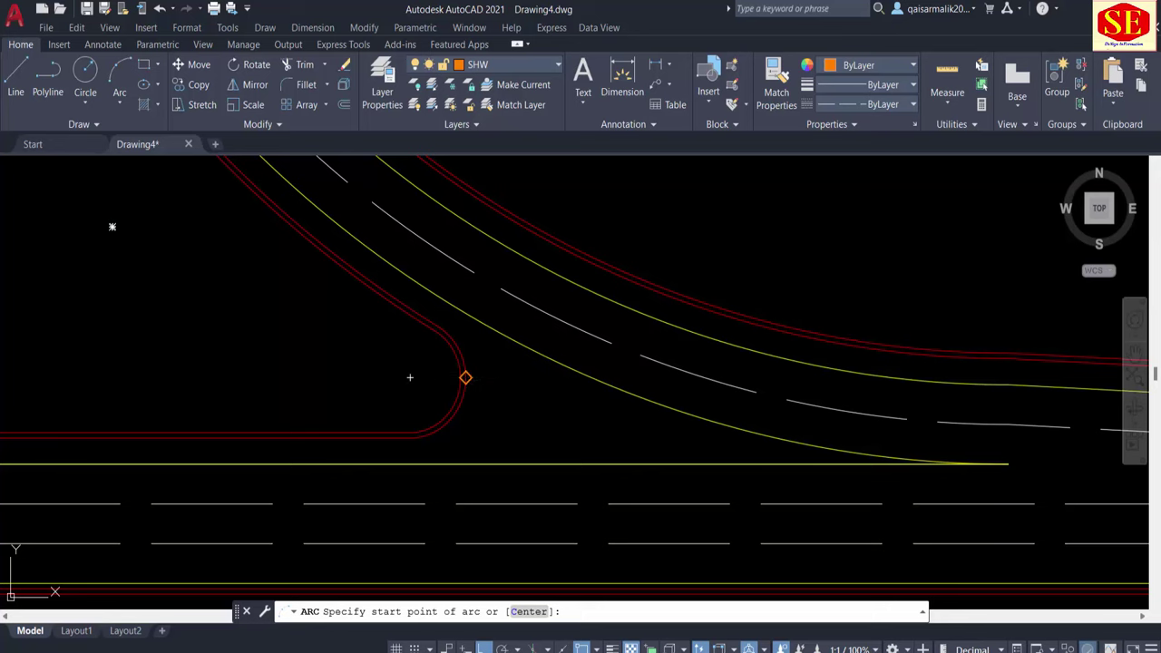
{"action": "left_click", "coordinate": [466, 378]}
{"action": "scroll", "coordinate": [581, 408], "scroll_direction": "up", "scroll_amount": 1}
{"action": "left_click", "coordinate": [707, 445]}
{"action": "scroll", "coordinate": [789, 419], "scroll_direction": "up", "scroll_amount": 2}
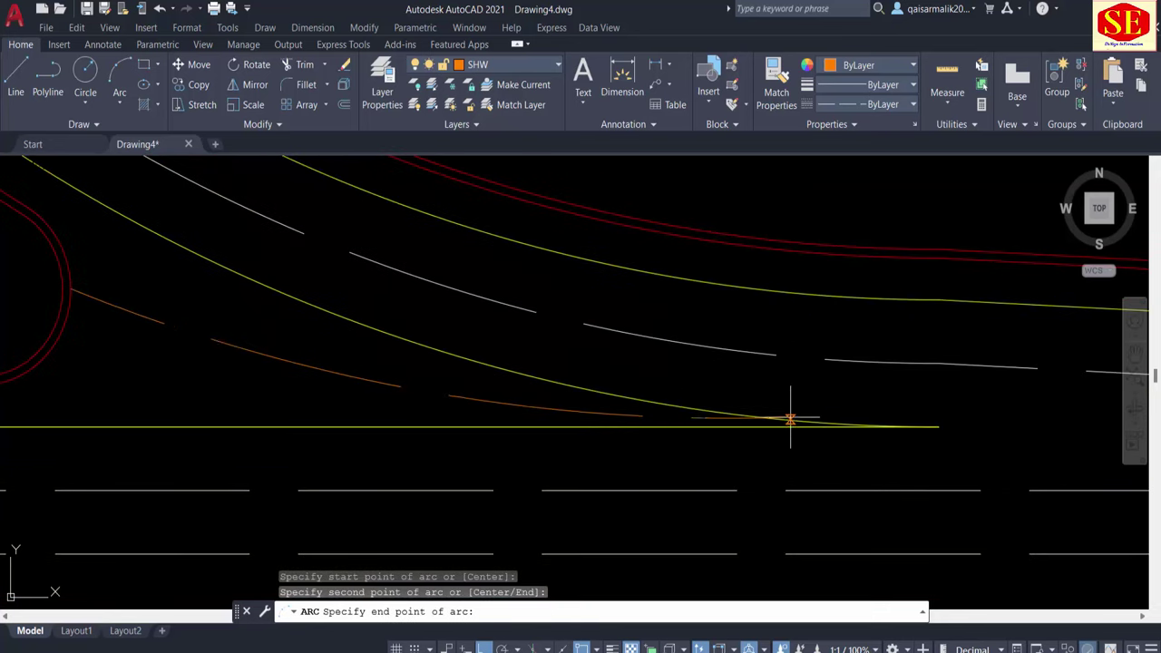
{"action": "left_click", "coordinate": [939, 426]}
{"action": "key", "text": "Escape"}
Step: Try reshaping the arc from its midpoint grip, then start a polyline (PL) for the first chevron
{"action": "left_click", "coordinate": [562, 415]}
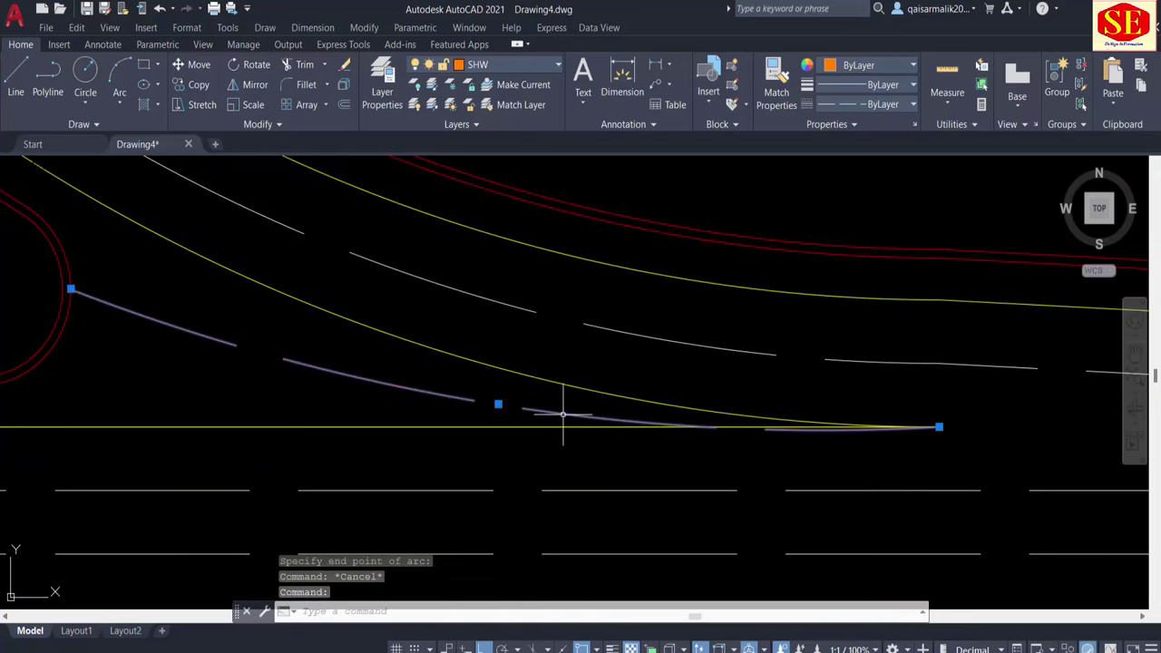
{"action": "middle_click_drag", "start_coordinate": [562, 415], "coordinate": [660, 420]}
{"action": "left_click", "coordinate": [606, 414]}
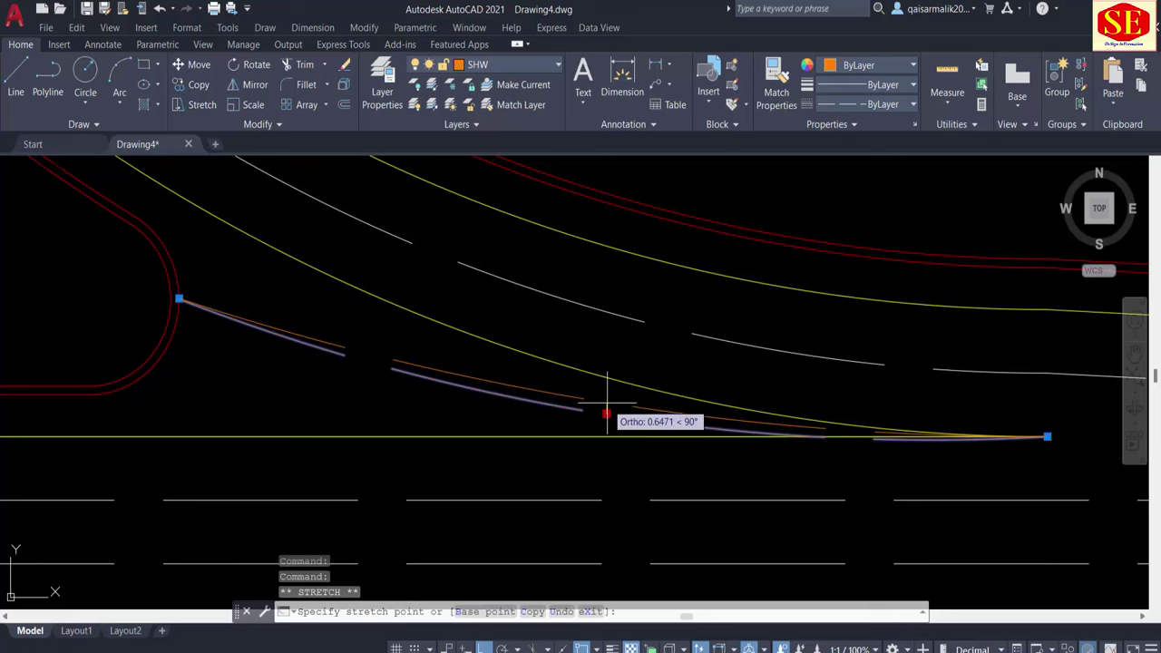
{"action": "key", "text": "Escape"}
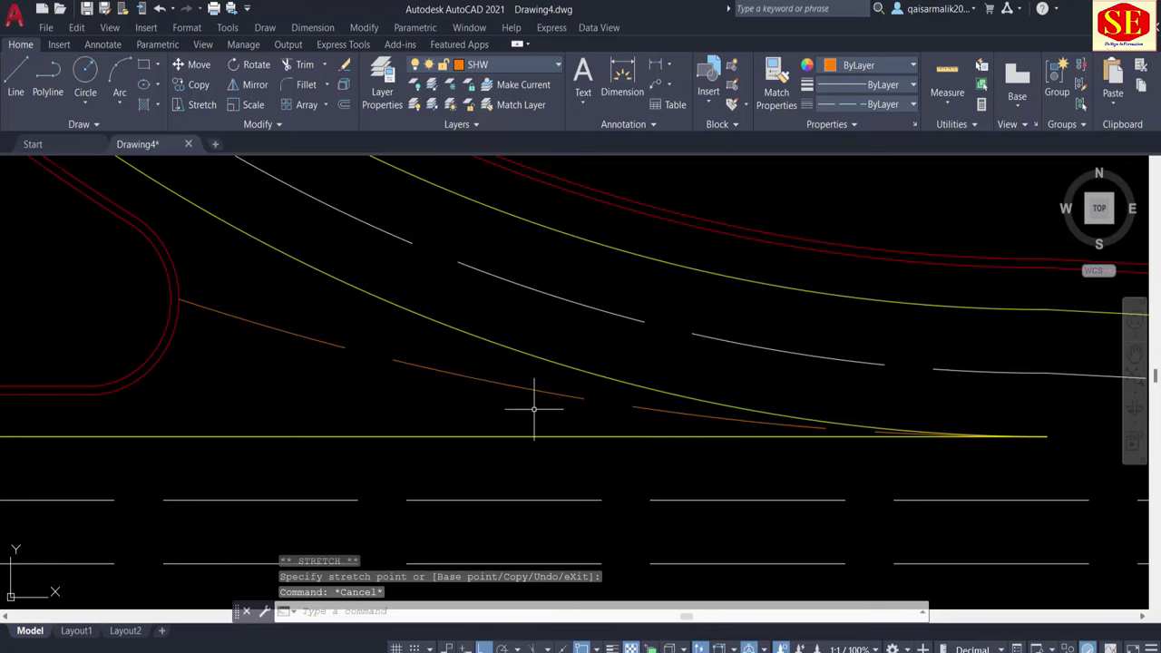
{"action": "scroll", "coordinate": [435, 389], "scroll_direction": "down", "scroll_amount": 3}
{"action": "key", "text": "Escape"}
{"action": "scroll", "coordinate": [436, 388], "scroll_direction": "up", "scroll_amount": 5}
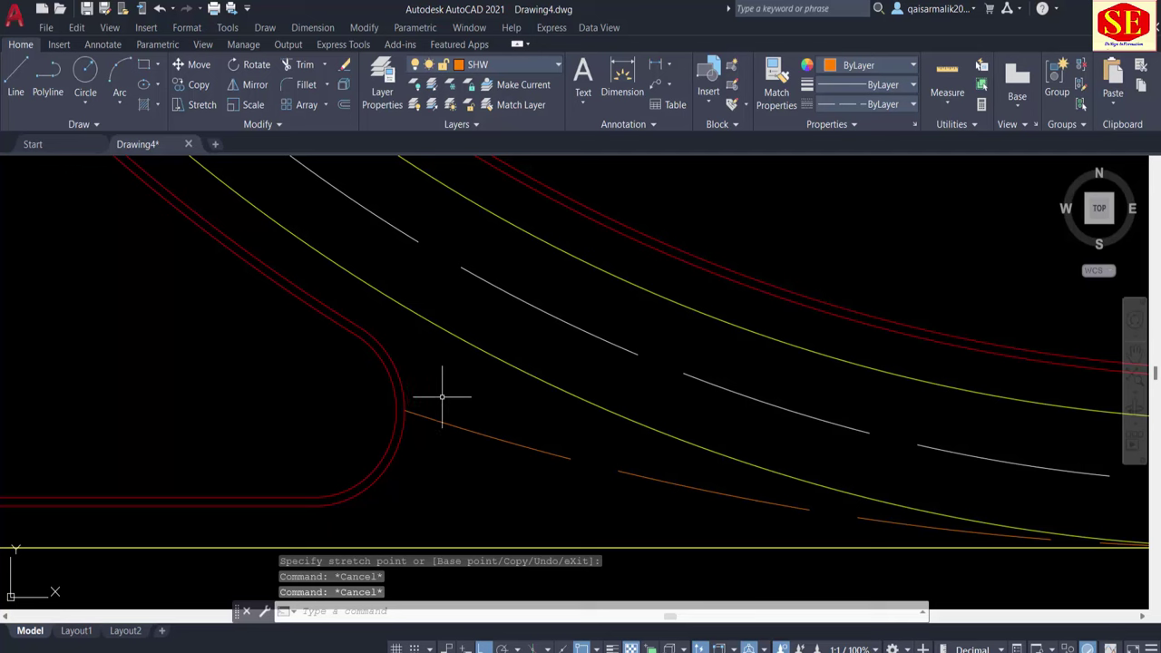
{"action": "type", "text": "pl"}
{"action": "key", "text": "Return"}
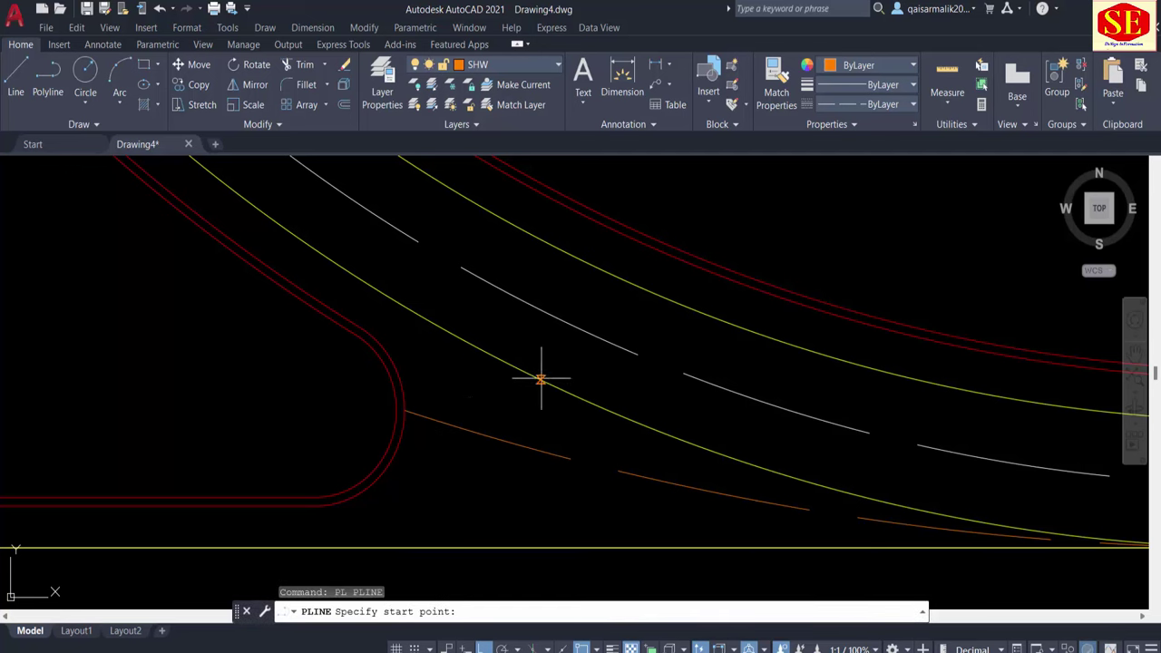
Step: Draw the chevron polyline from the yellow lane curve to the island nose to the bottom lane line
{"action": "left_click", "coordinate": [545, 382]}
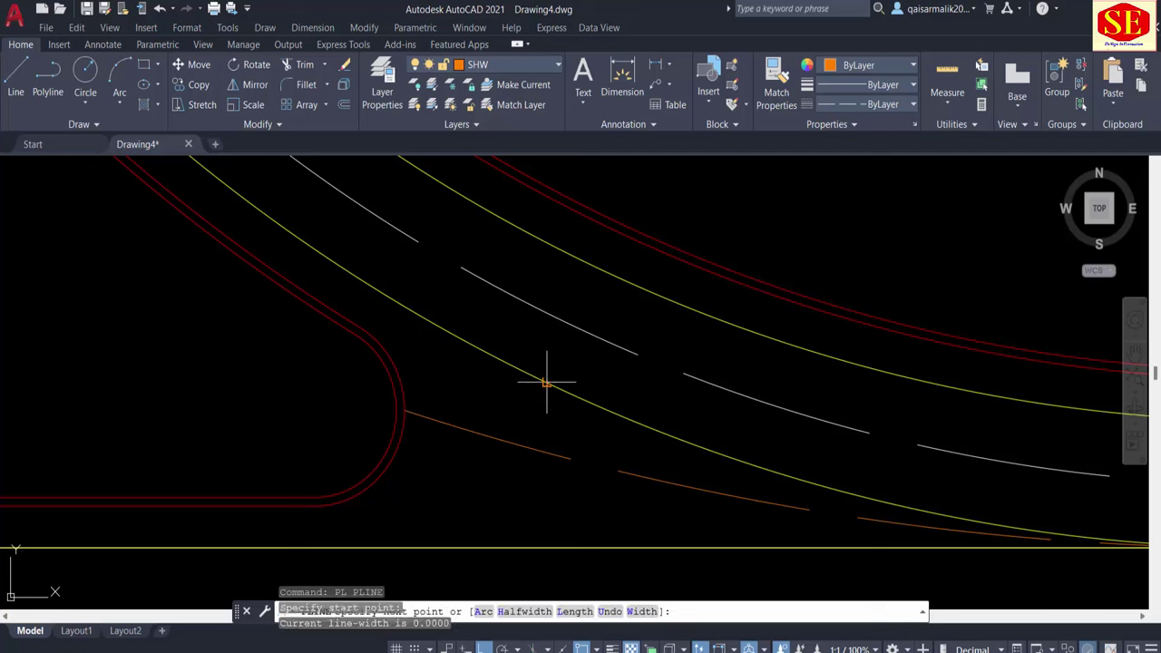
{"action": "left_click", "coordinate": [404, 410]}
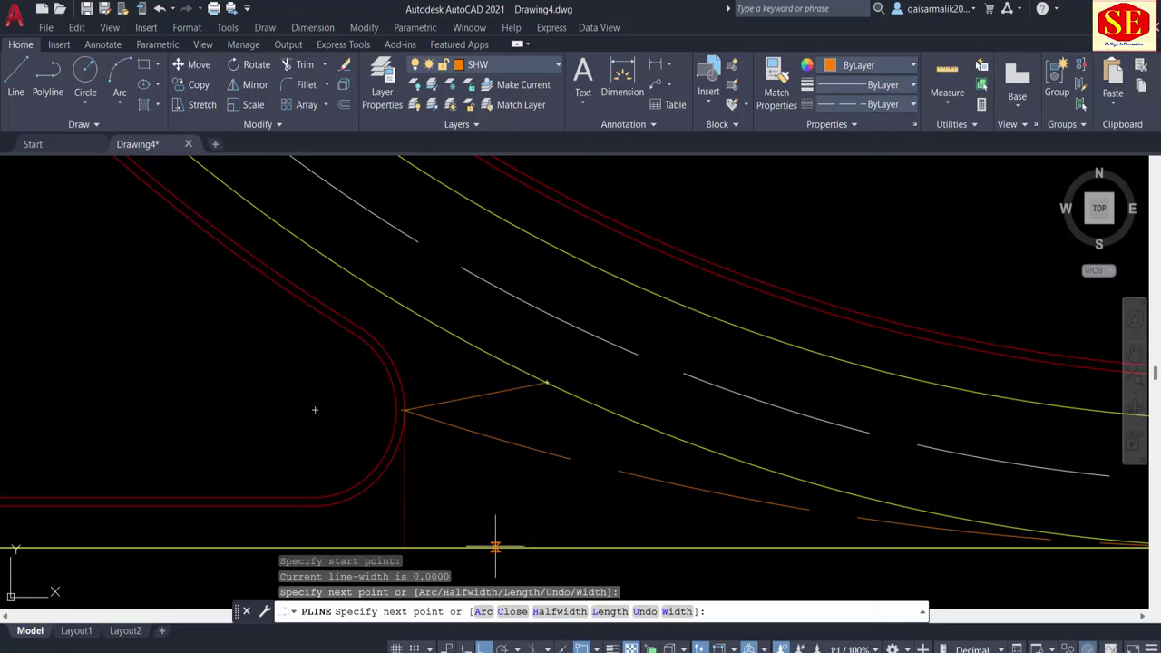
{"action": "left_click", "coordinate": [497, 546]}
{"action": "key", "text": "Escape"}
Step: Grip-stretch the orange guide line's start along the curb at the nose
{"action": "left_click", "coordinate": [412, 415]}
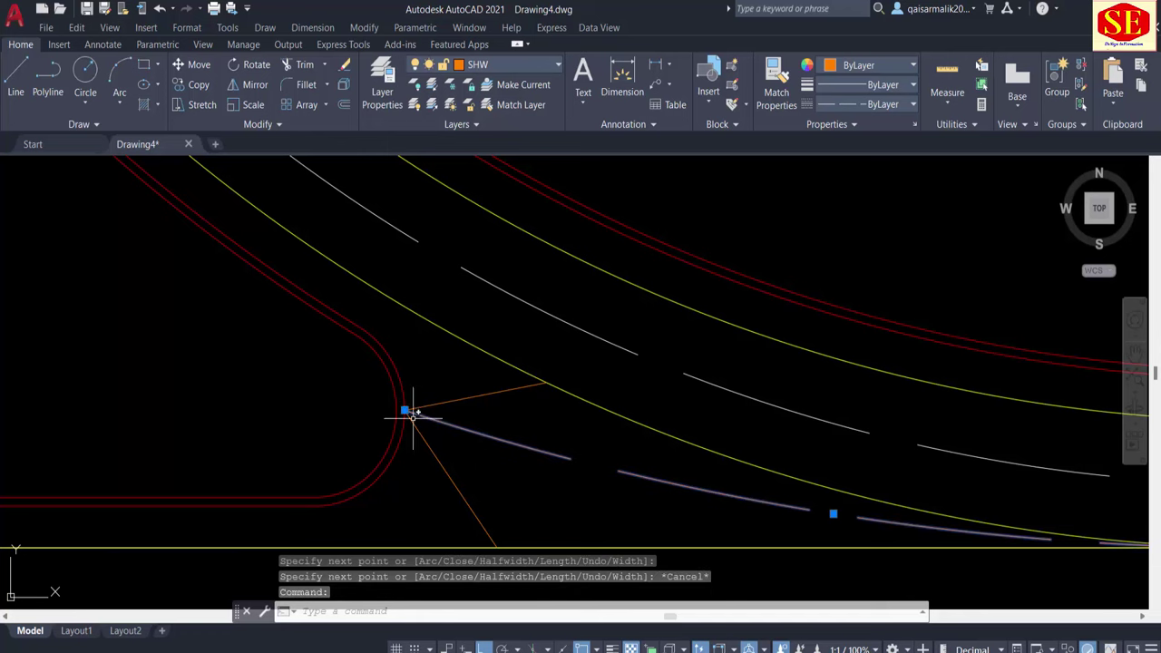
{"action": "left_click", "coordinate": [405, 410]}
{"action": "left_click", "coordinate": [402, 435]}
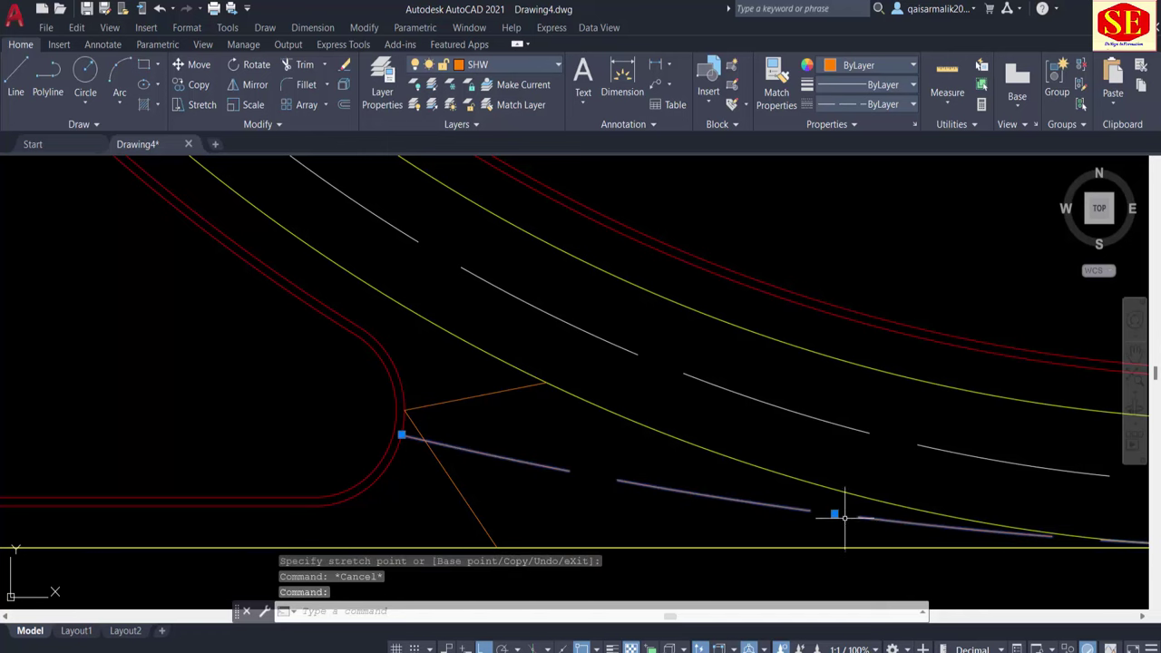
{"action": "mouse_move", "coordinate": [844, 518]}
{"action": "middle_mouse_down"}
{"action": "mouse_move", "coordinate": [699, 466]}
{"action": "mouse_move", "coordinate": [615, 461]}
{"action": "middle_mouse_up"}
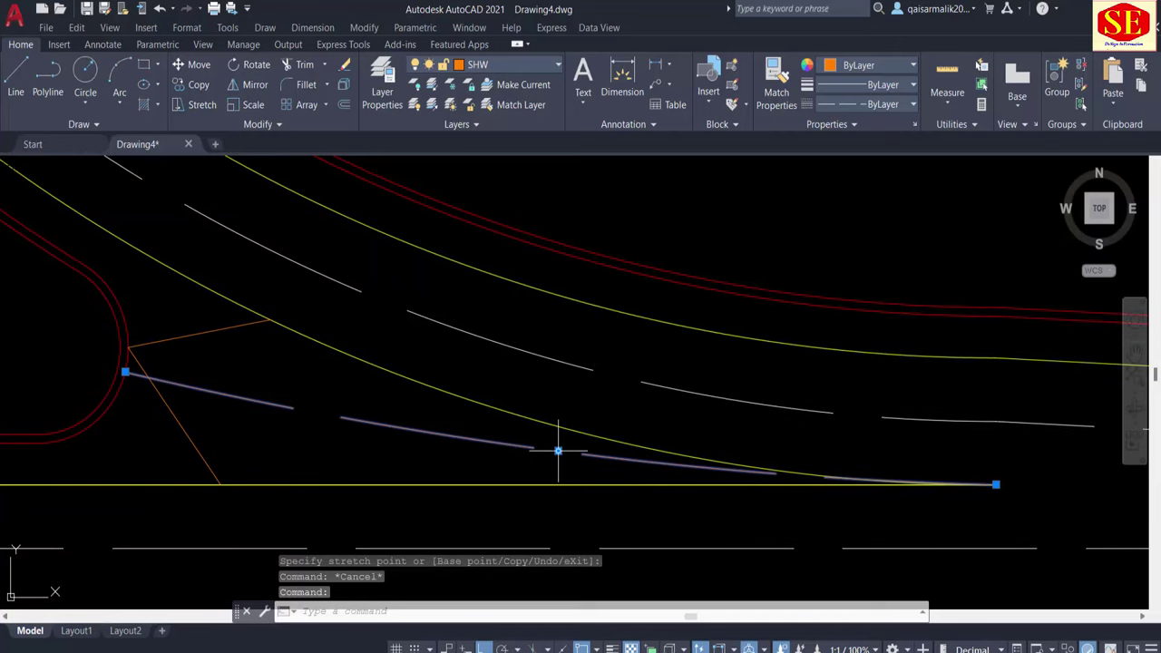
{"action": "left_click", "coordinate": [557, 451]}
{"action": "scroll", "coordinate": [548, 459], "scroll_direction": "up", "scroll_amount": 2}
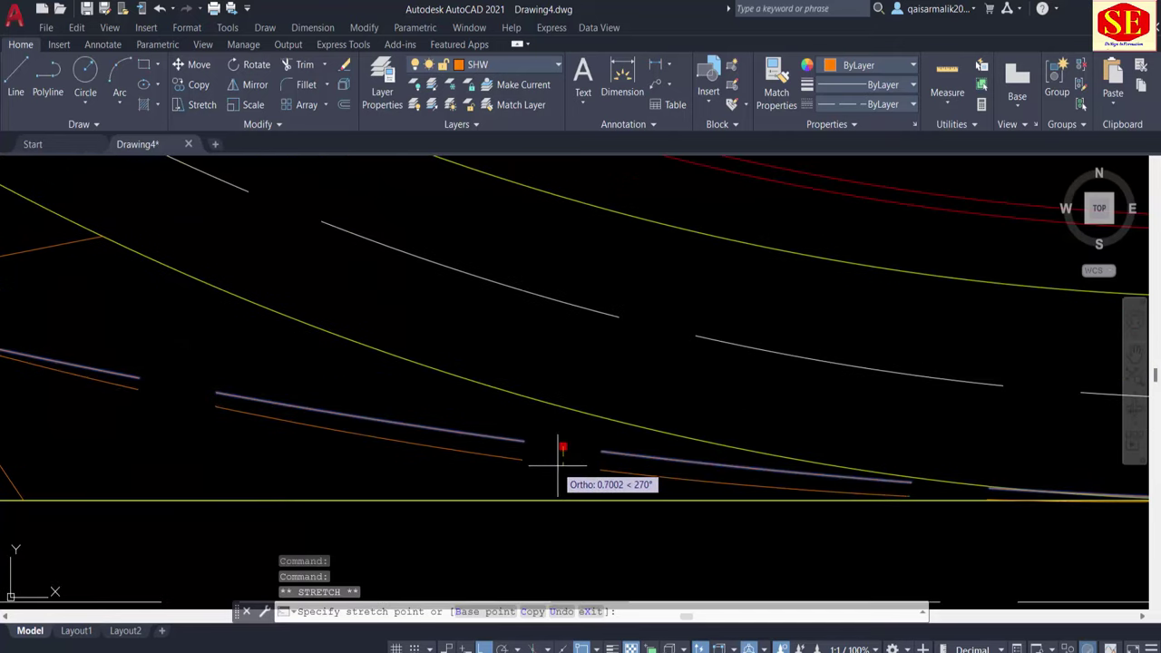
{"action": "key", "text": "Escape"}
{"action": "scroll", "coordinate": [442, 433], "scroll_direction": "down", "scroll_amount": 2}
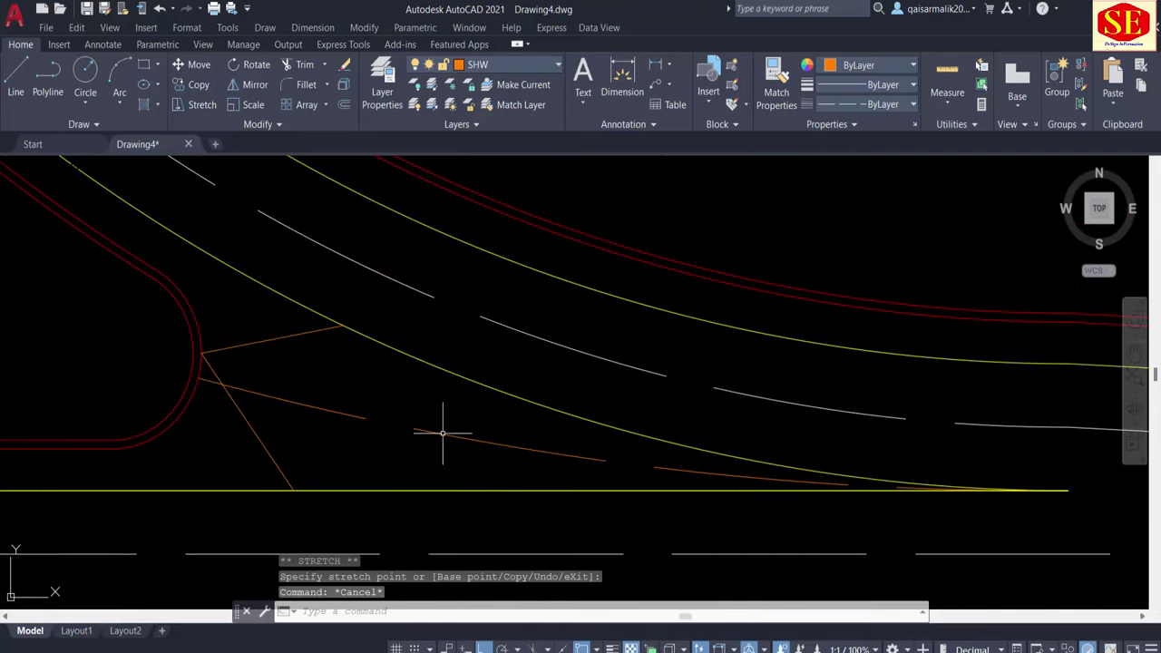
Step: Move the chevron's tip onto the guide line's end so they align
{"action": "left_click", "coordinate": [207, 368]}
{"action": "left_click", "coordinate": [207, 365]}
{"action": "left_click", "coordinate": [207, 363]}
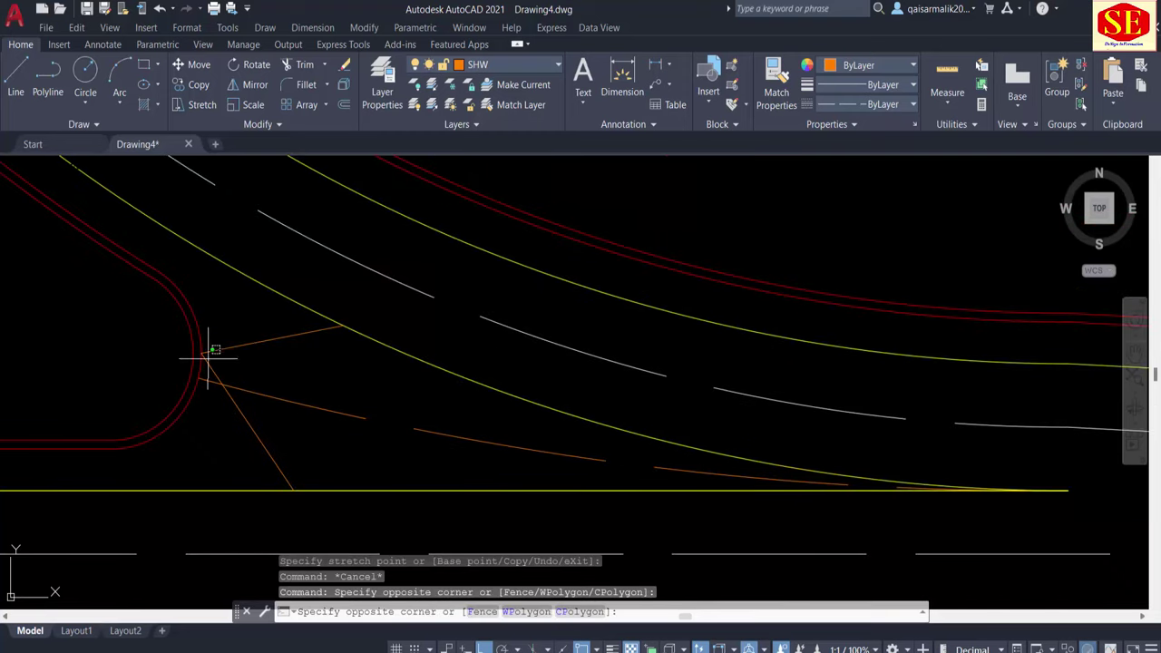
{"action": "left_click", "coordinate": [208, 361]}
{"action": "left_click", "coordinate": [210, 363]}
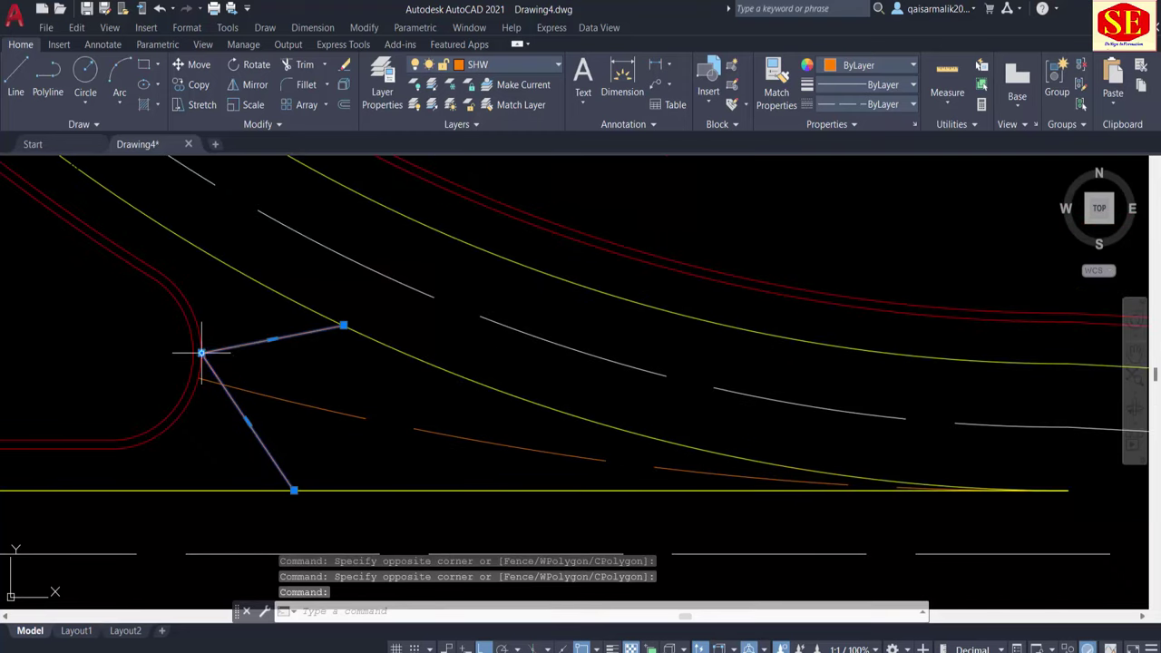
{"action": "left_click", "coordinate": [201, 352]}
{"action": "left_click", "coordinate": [199, 376]}
{"action": "key", "text": "Escape"}
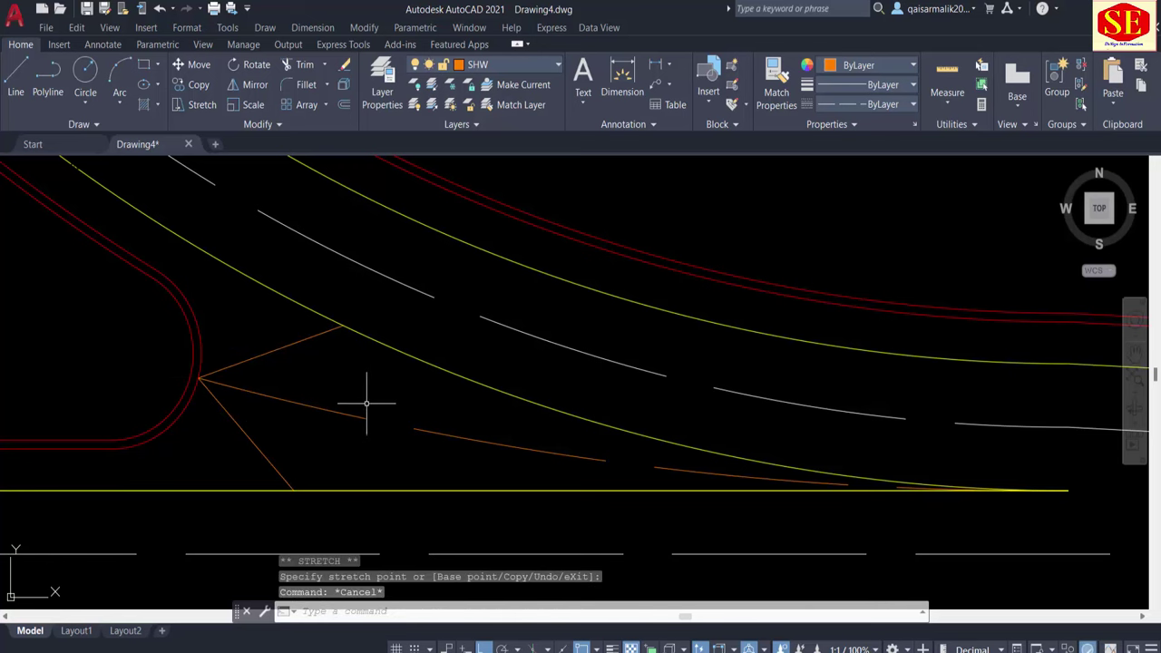
Step: Offset the chevron to make a parallel copy inside it
{"action": "type", "text": "o"}
{"action": "key", "text": "Return"}
{"action": "key", "text": "Return"}
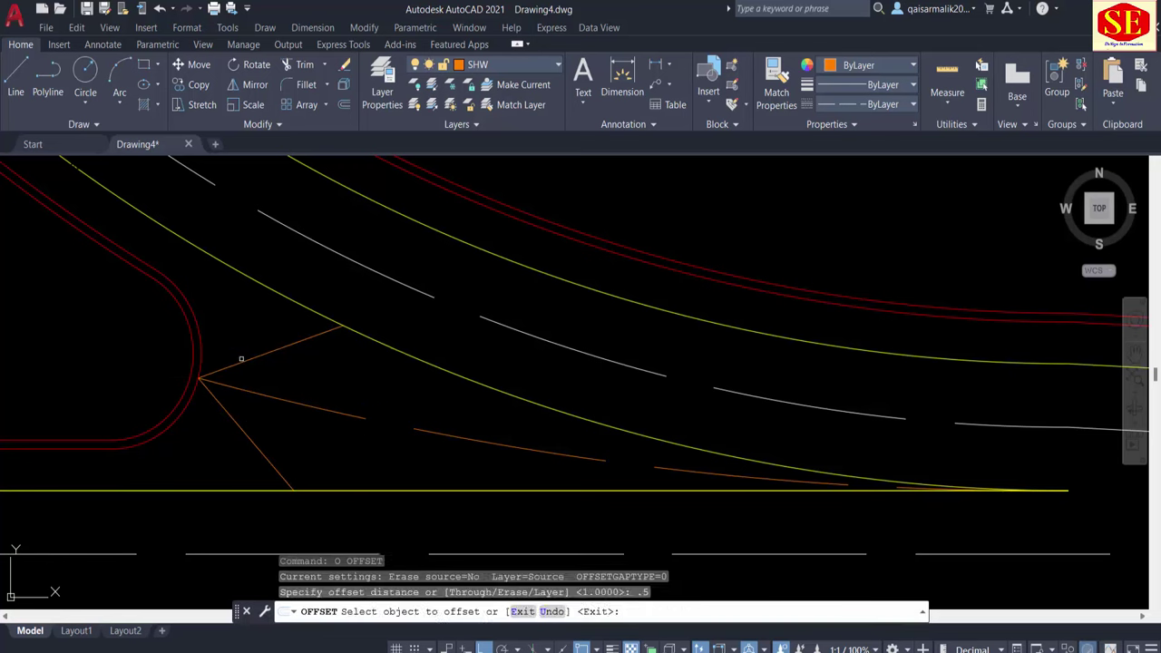
{"action": "left_click", "coordinate": [241, 359]}
{"action": "left_click", "coordinate": [277, 392]}
{"action": "key", "text": "Escape"}
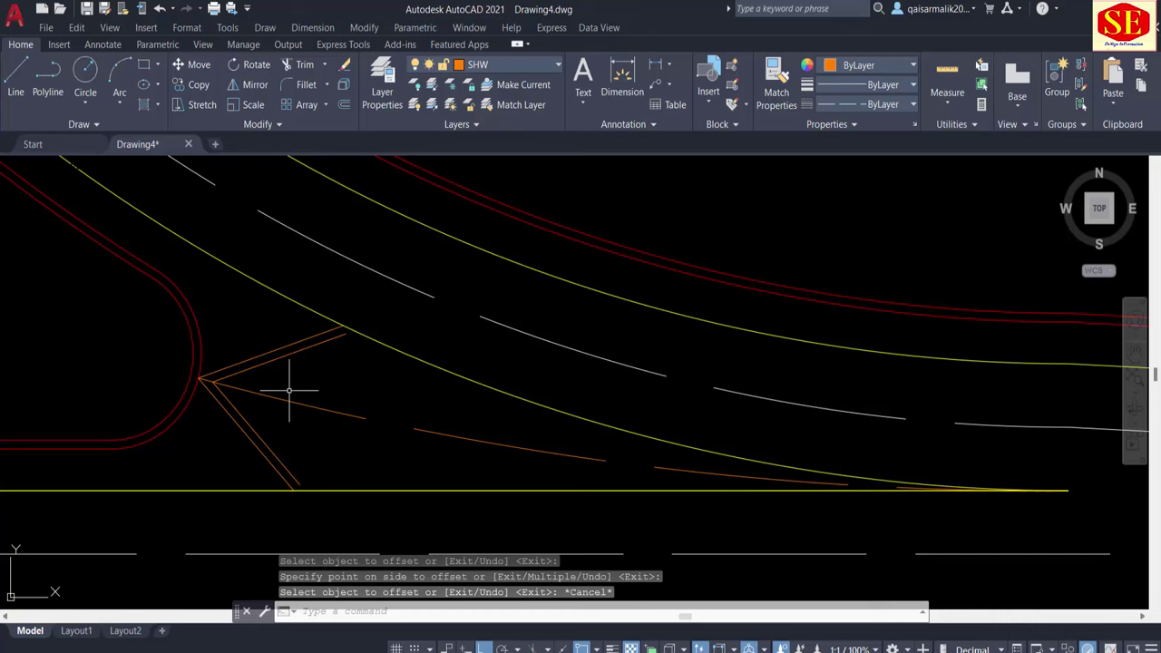
Step: Offset the chevron inward by 0.5 and erase the unwanted duplicate copy
{"action": "type", "text": "o"}
{"action": "key", "text": "Return"}
{"action": "type", "text": "1"}
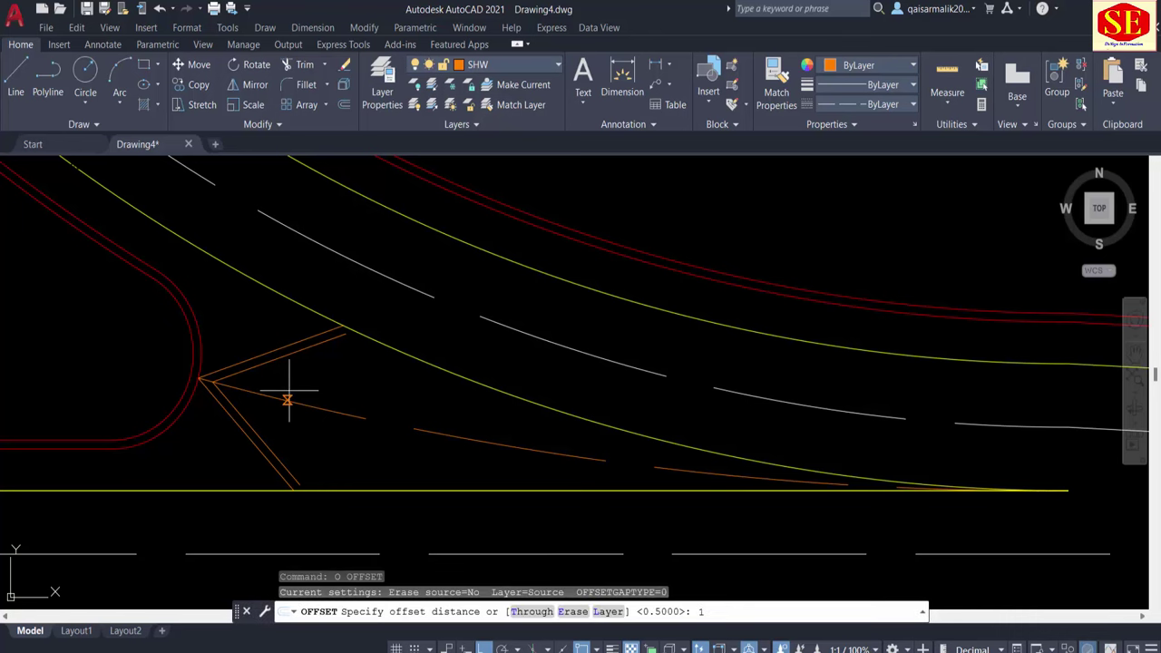
{"action": "key", "text": "Escape"}
{"action": "key", "text": "Return"}
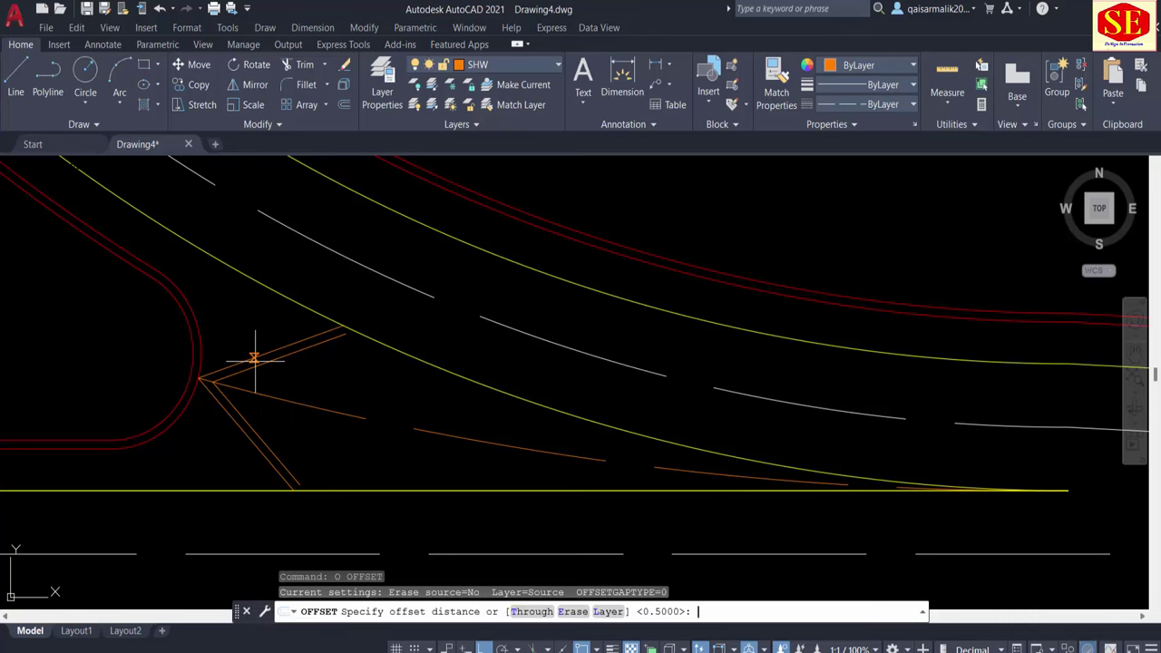
{"action": "key", "text": "Return"}
{"action": "left_click", "coordinate": [251, 368]}
{"action": "left_click", "coordinate": [317, 394]}
{"action": "key", "text": "Escape"}
{"action": "type", "text": "E"}
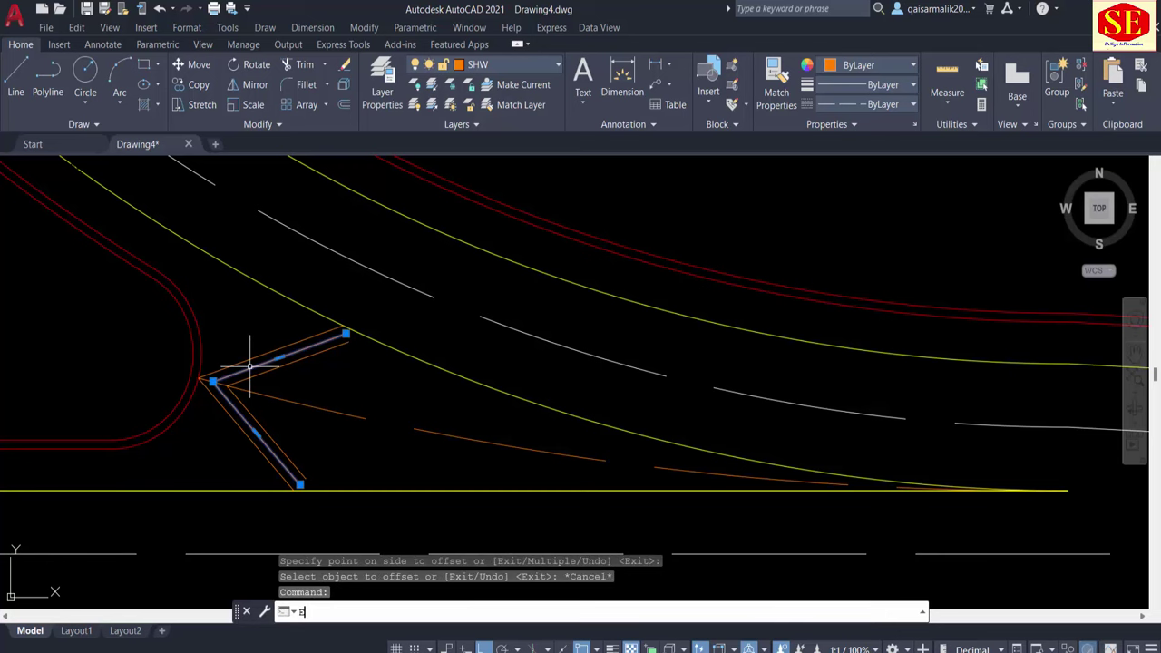
{"action": "key", "text": "Return"}
Step: Copy the double-line chevron to five more positions down the turning lane
{"action": "type", "text": "w"}
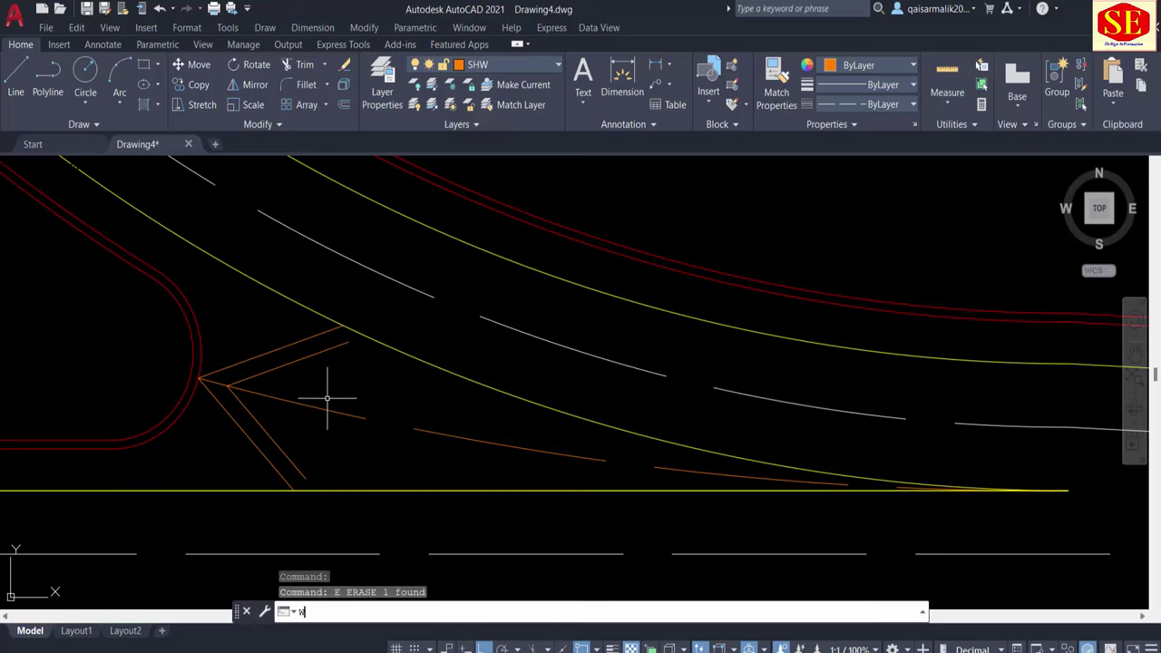
{"action": "key", "text": "Escape"}
{"action": "key", "text": "Escape"}
{"action": "type", "text": "co"}
{"action": "key", "text": "Return"}
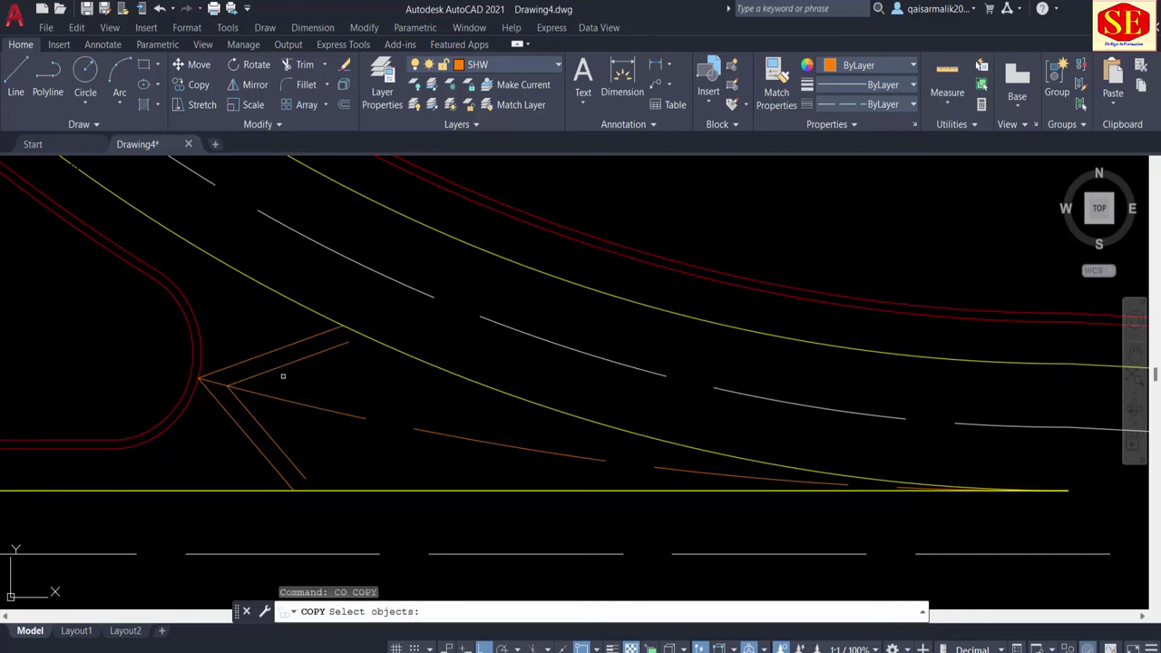
{"action": "left_click", "coordinate": [312, 406]}
{"action": "left_click", "coordinate": [209, 316]}
{"action": "key", "text": "Return"}
{"action": "left_click", "coordinate": [198, 378]}
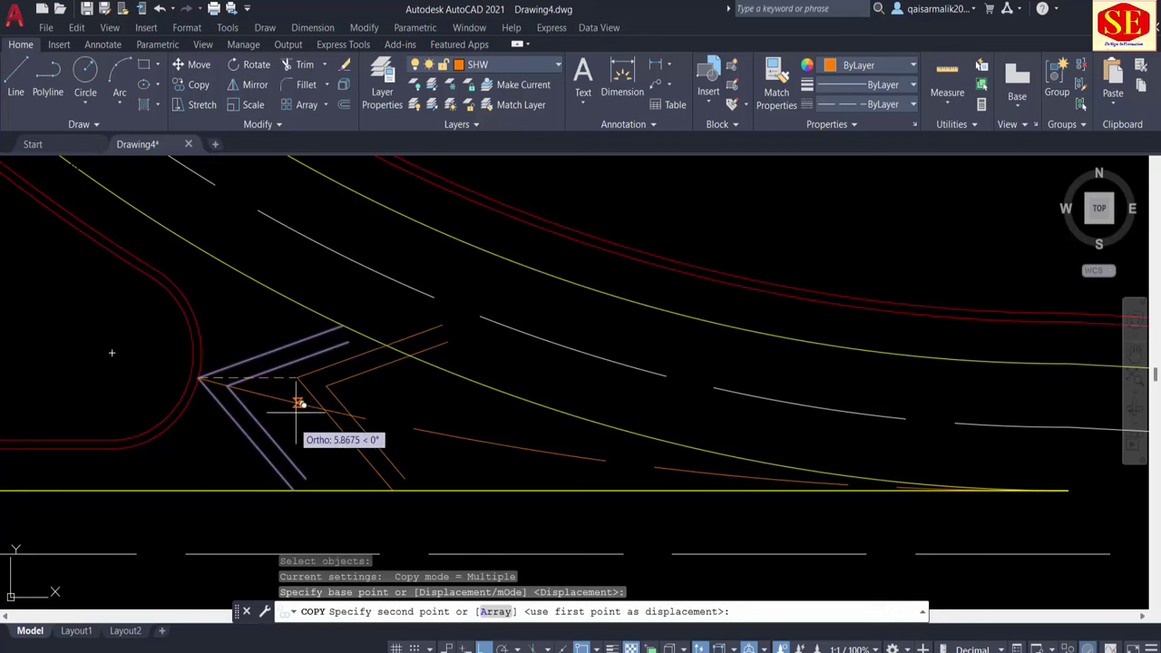
{"action": "left_click", "coordinate": [300, 403]}
{"action": "left_click", "coordinate": [418, 430]}
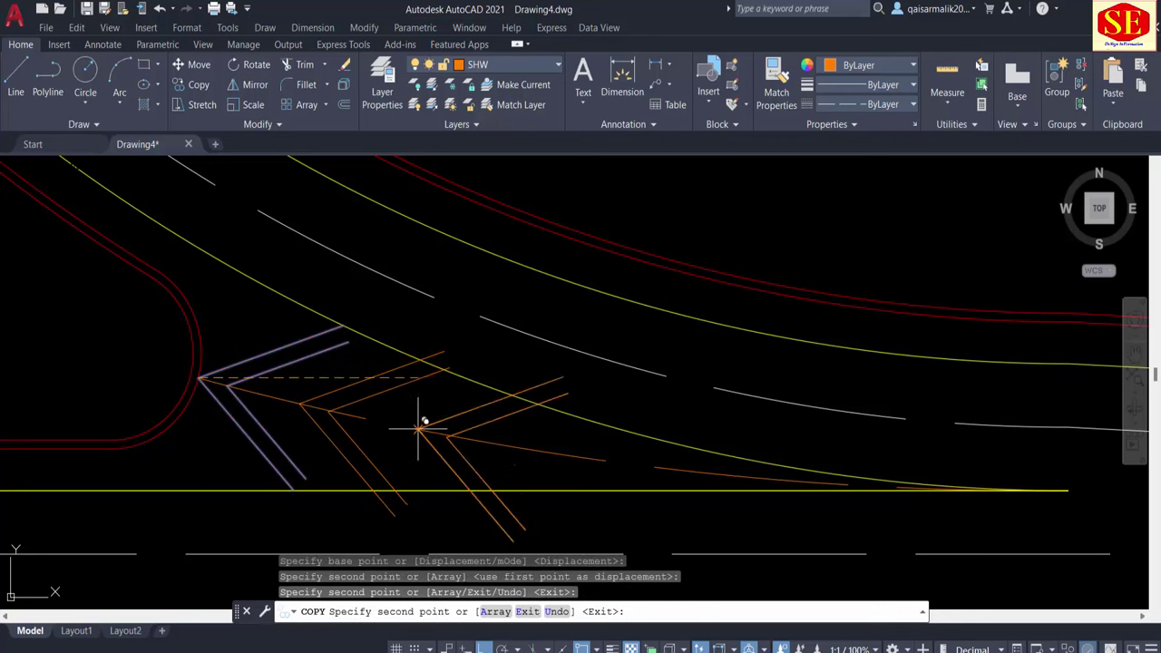
{"action": "left_click", "coordinate": [543, 451]}
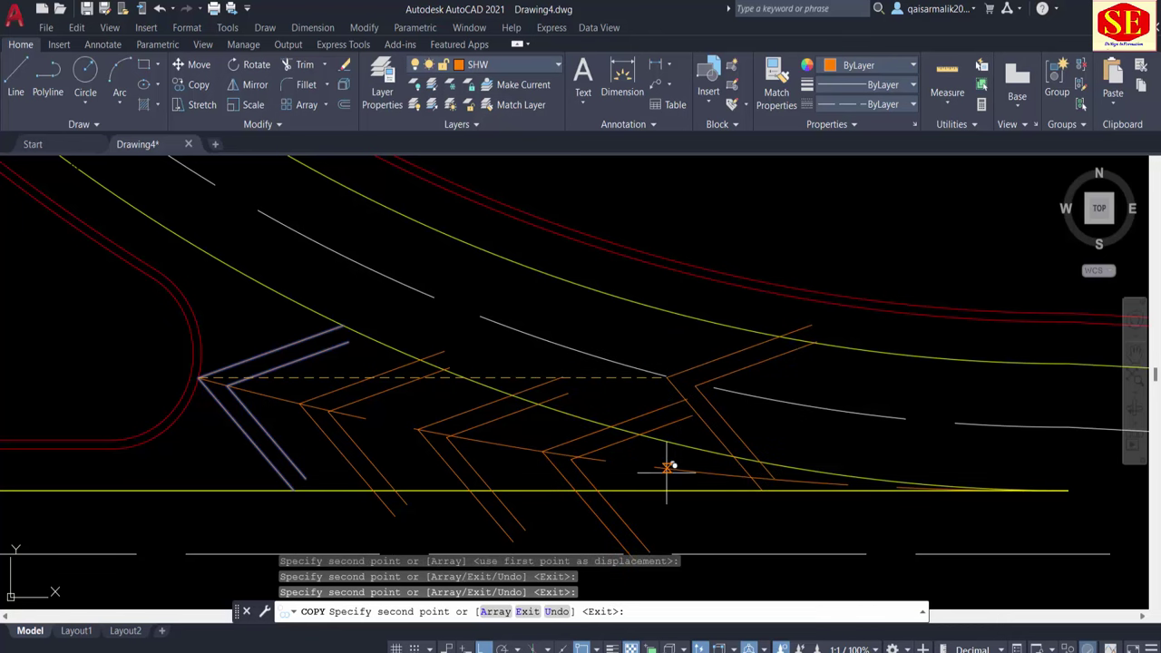
{"action": "left_click", "coordinate": [668, 467]}
{"action": "left_click", "coordinate": [791, 485]}
{"action": "key", "text": "Escape"}
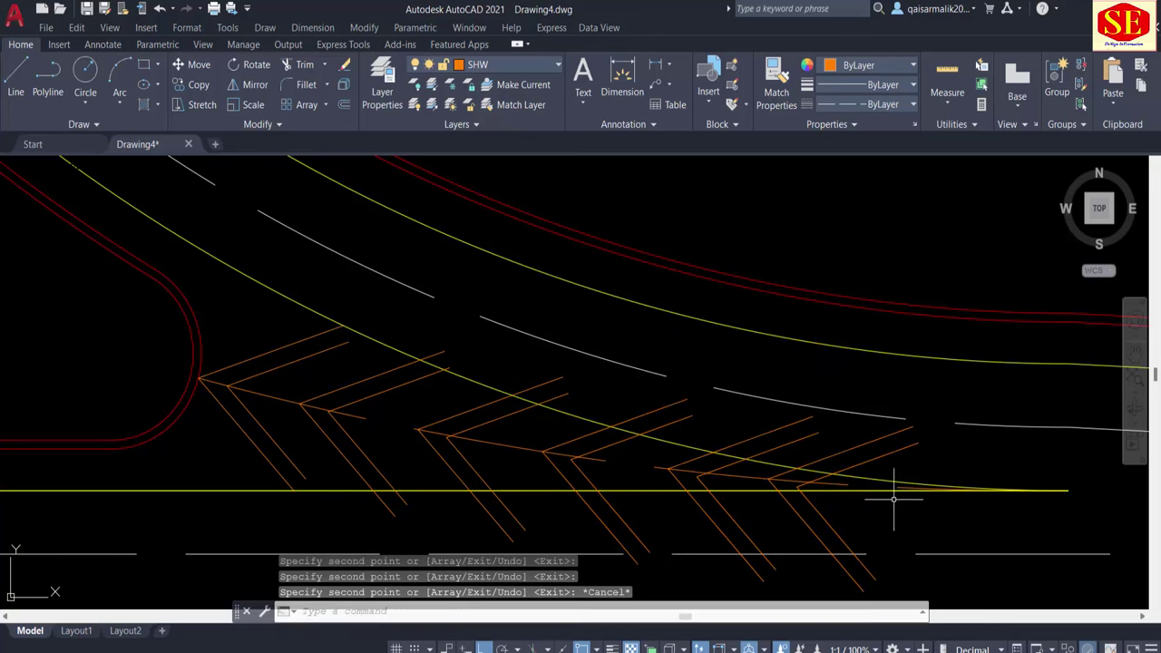
Step: Trim the chevron ends at the yellow curve and below the bottom lane line
{"action": "type", "text": "tr"}
{"action": "key", "text": "Return"}
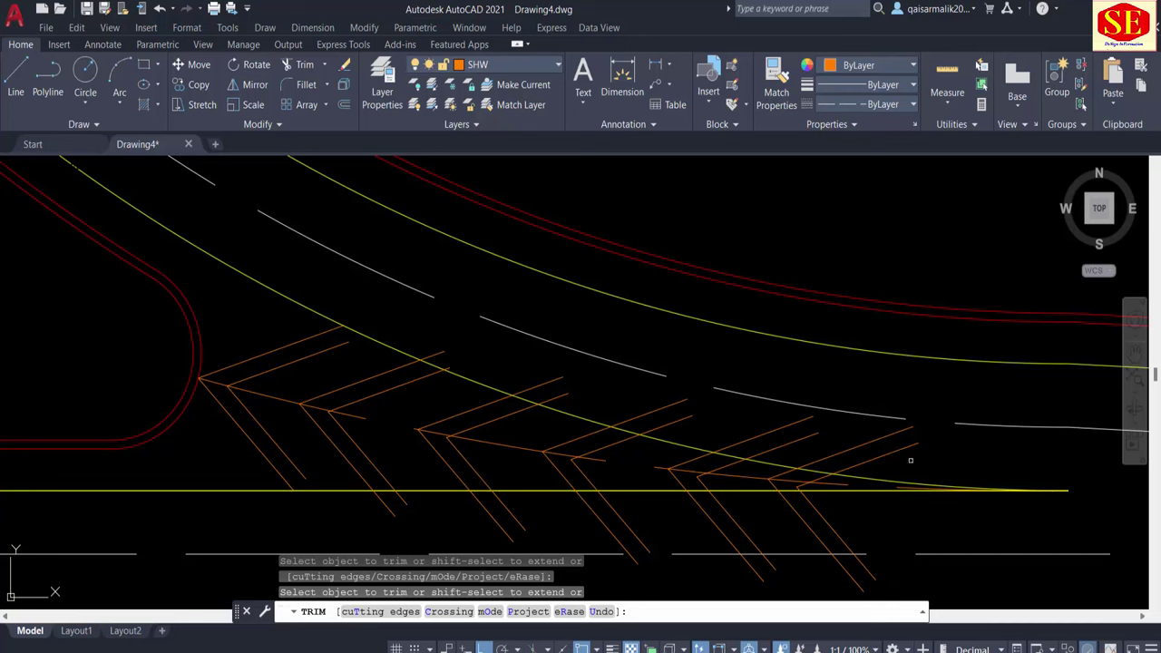
{"action": "left_click_drag", "start_coordinate": [910, 460], "coordinate": [558, 394]}
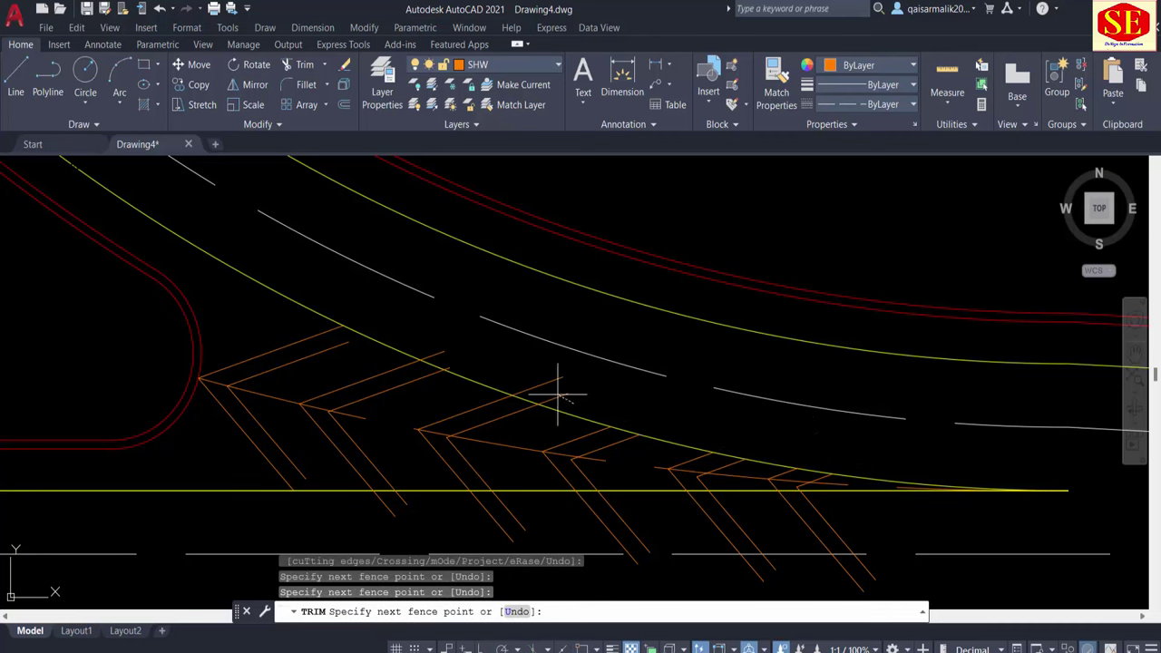
{"action": "key", "text": "Return"}
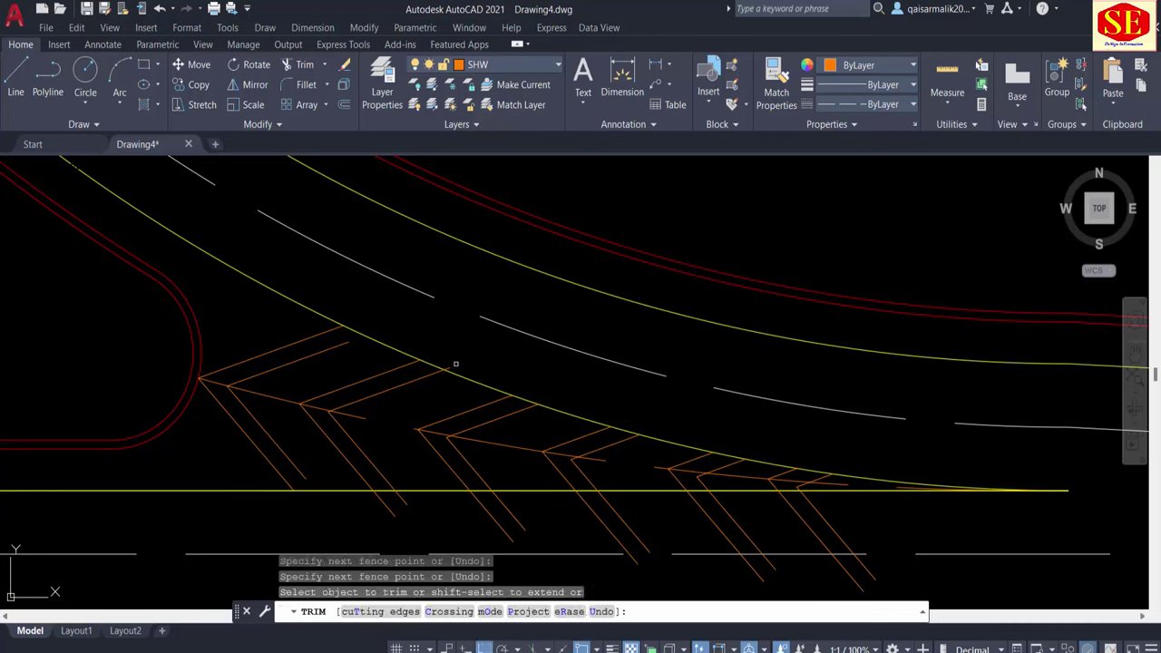
{"action": "left_click_drag", "start_coordinate": [446, 365], "coordinate": [378, 359]}
{"action": "middle_click_drag", "start_coordinate": [345, 510], "coordinate": [424, 403]}
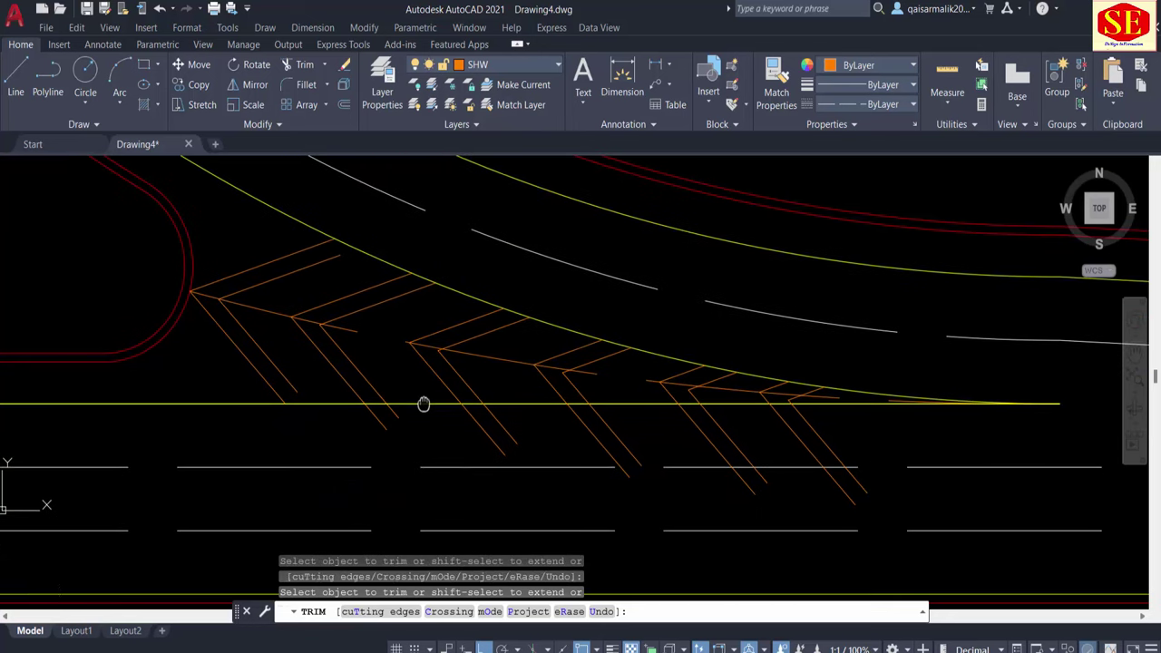
{"action": "left_click_drag", "start_coordinate": [866, 446], "coordinate": [575, 431]}
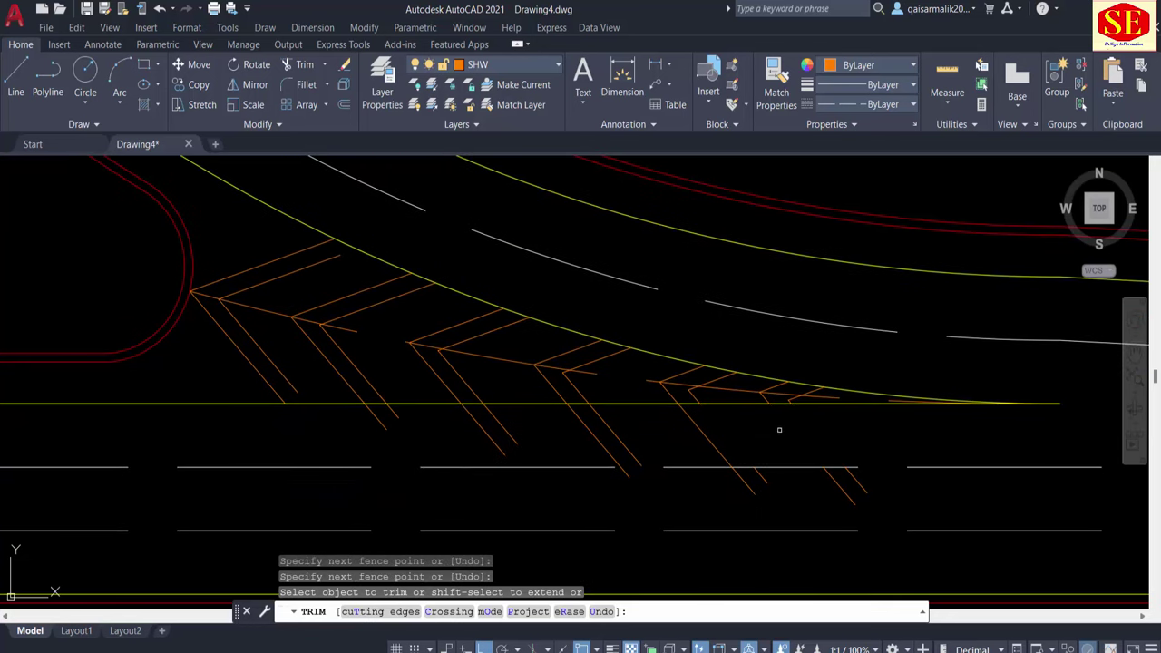
{"action": "left_click_drag", "start_coordinate": [731, 423], "coordinate": [332, 418]}
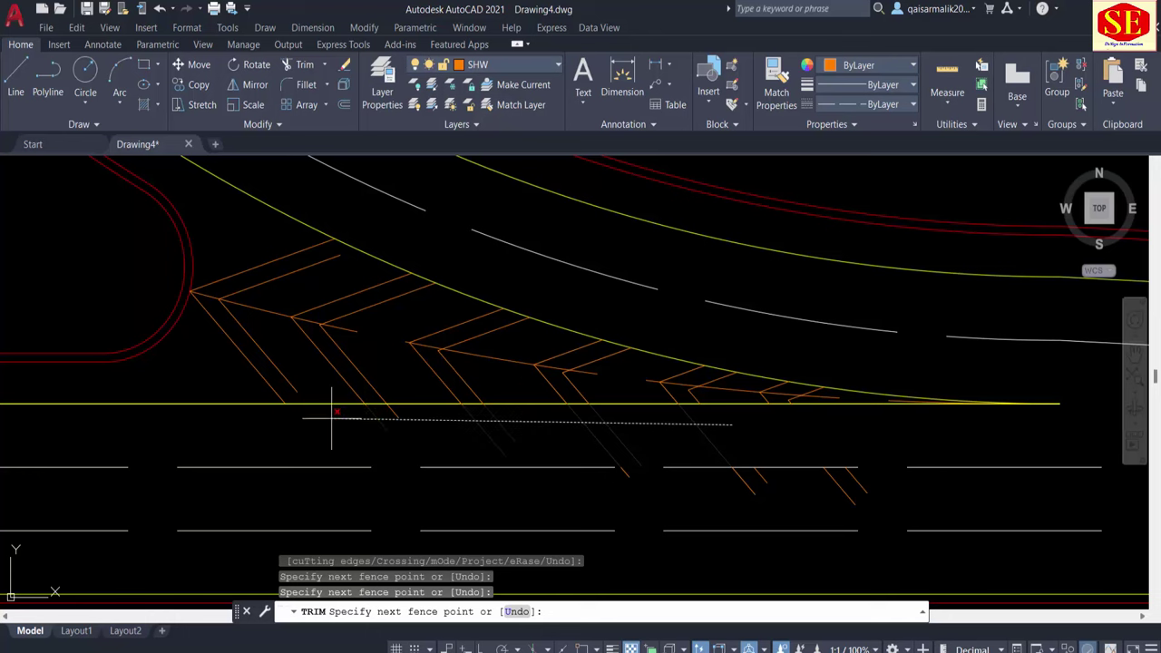
{"action": "key", "text": "Escape"}
{"action": "left_click", "coordinate": [587, 435]}
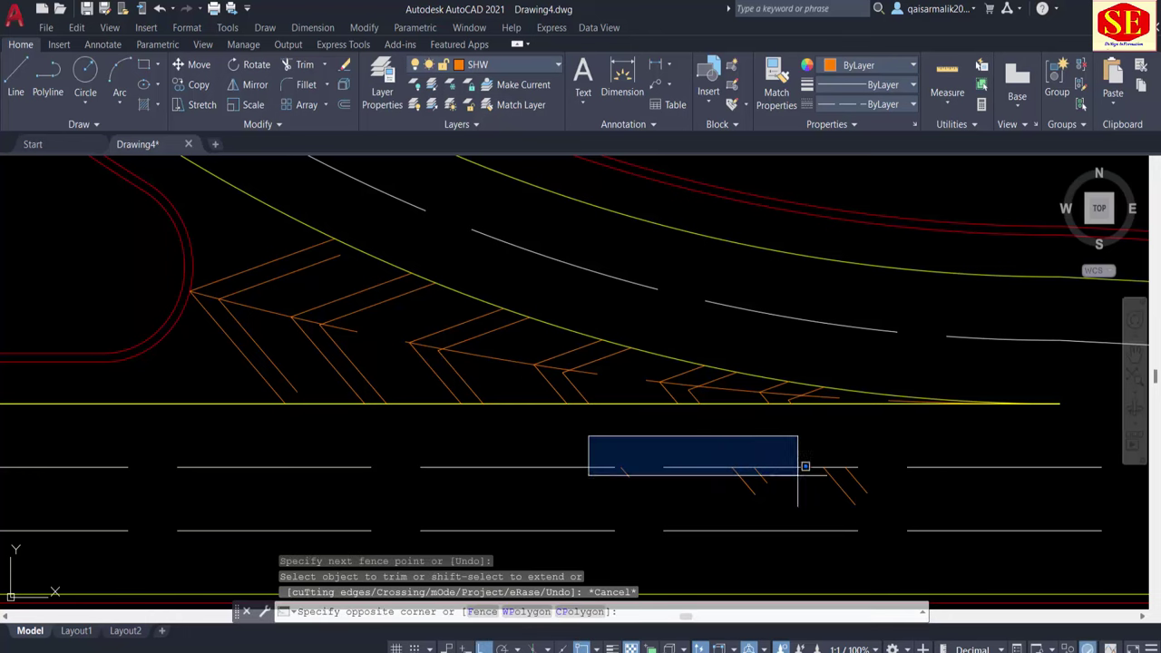
Step: Erase the leftover chevron pieces and the stray short orange diagonal line
{"action": "left_click", "coordinate": [932, 503]}
{"action": "type", "text": "e"}
{"action": "key", "text": "Return"}
{"action": "type", "text": "ex"}
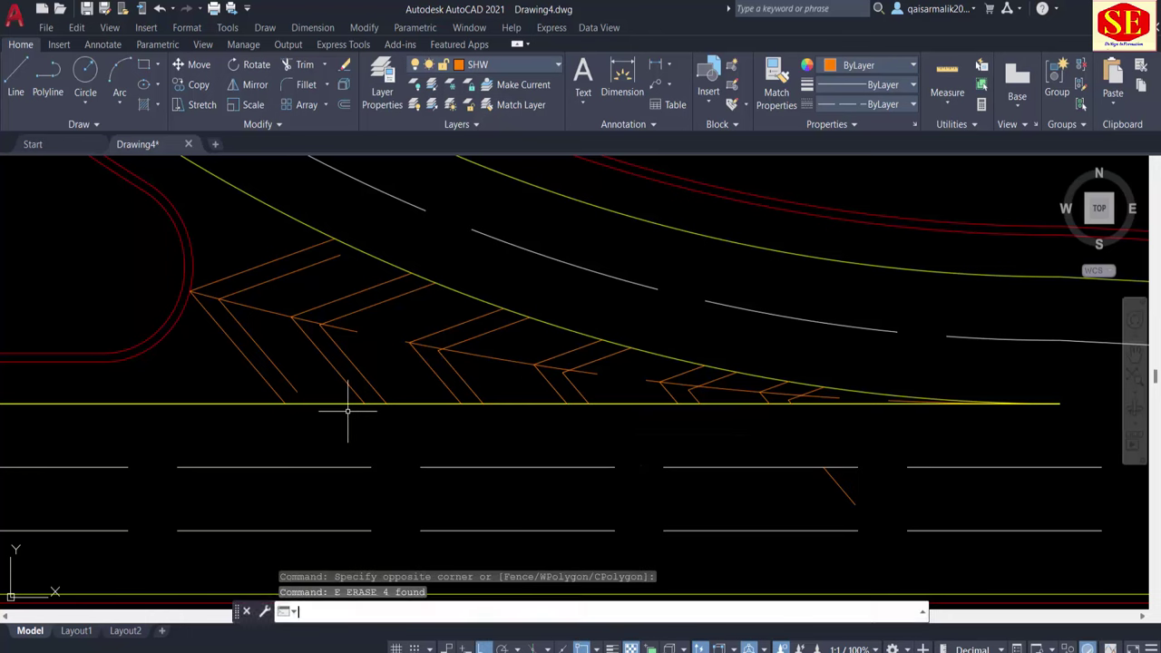
{"action": "key", "text": "Return"}
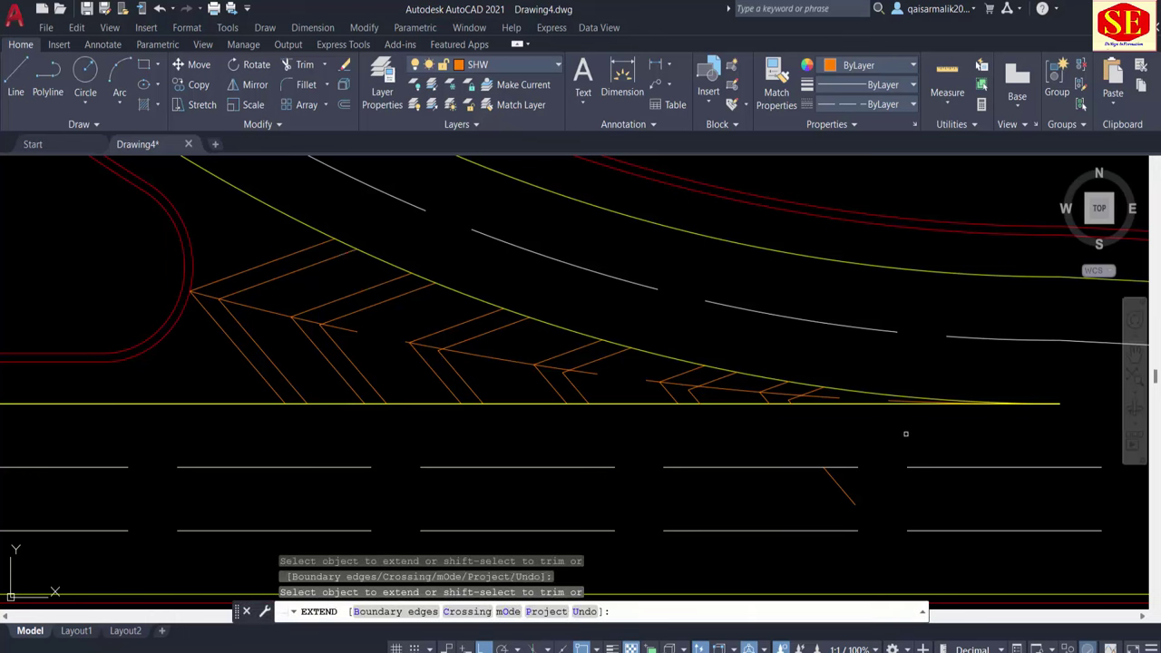
{"action": "key", "text": "Escape"}
{"action": "left_click", "coordinate": [837, 485]}
{"action": "type", "text": "e"}
{"action": "key", "text": "Return"}
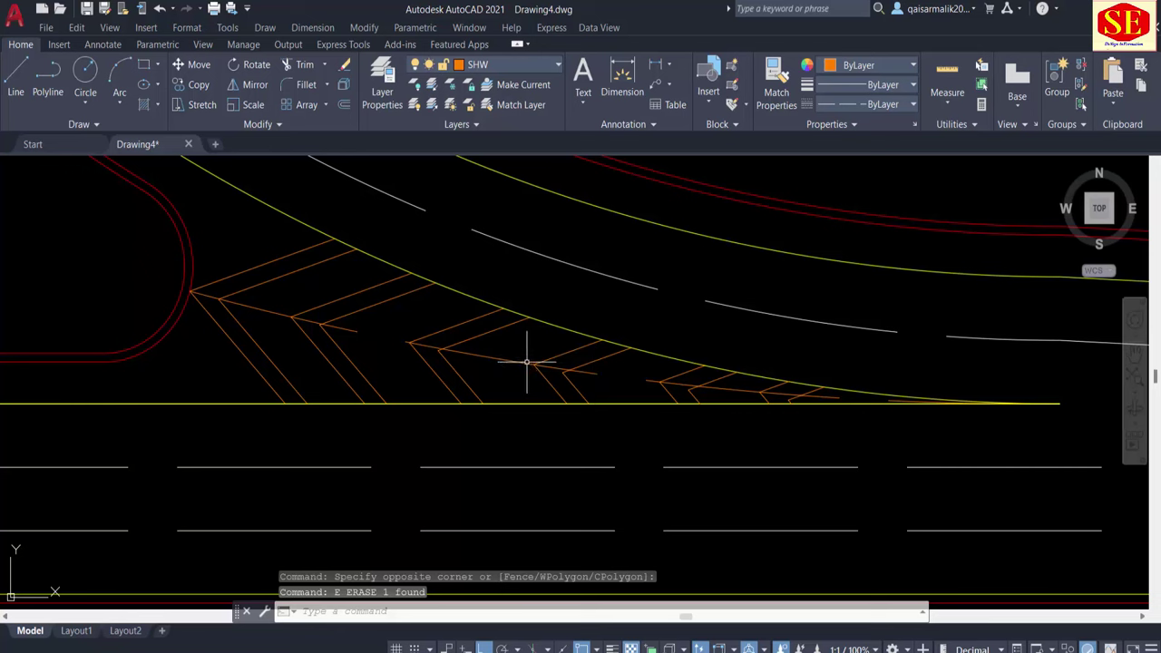
{"action": "left_click", "coordinate": [525, 361]}
{"action": "key", "text": "Escape"}
{"action": "middle_click_drag", "start_coordinate": [408, 382], "coordinate": [475, 442]}
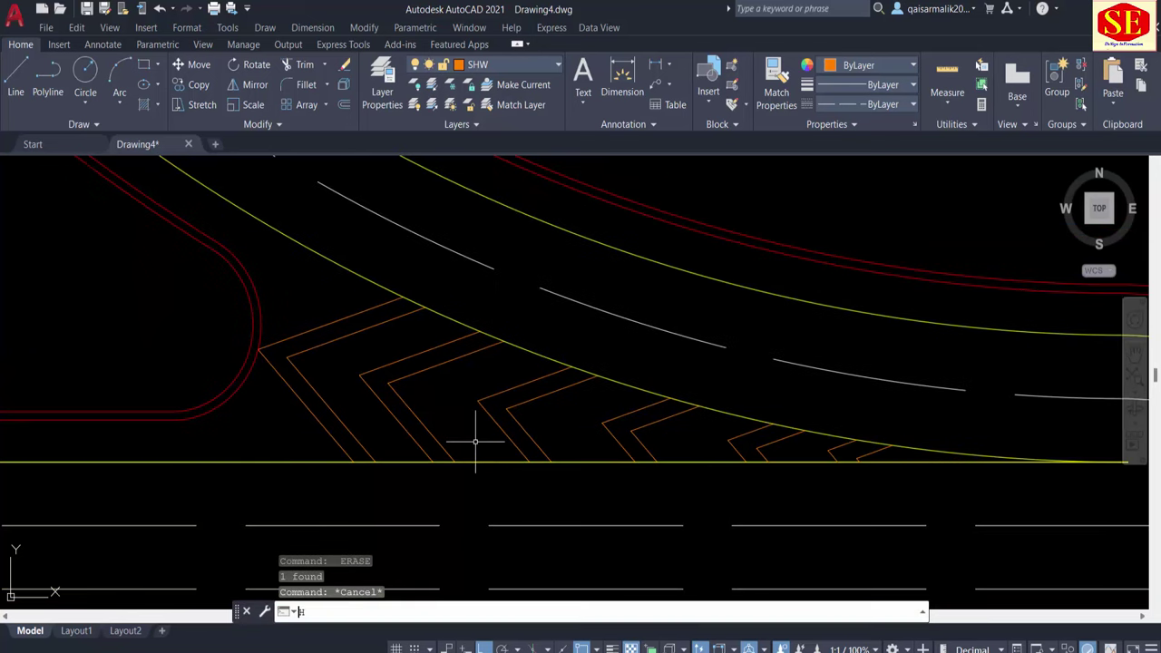
{"action": "type", "text": "h"}
{"action": "key", "text": "Return"}
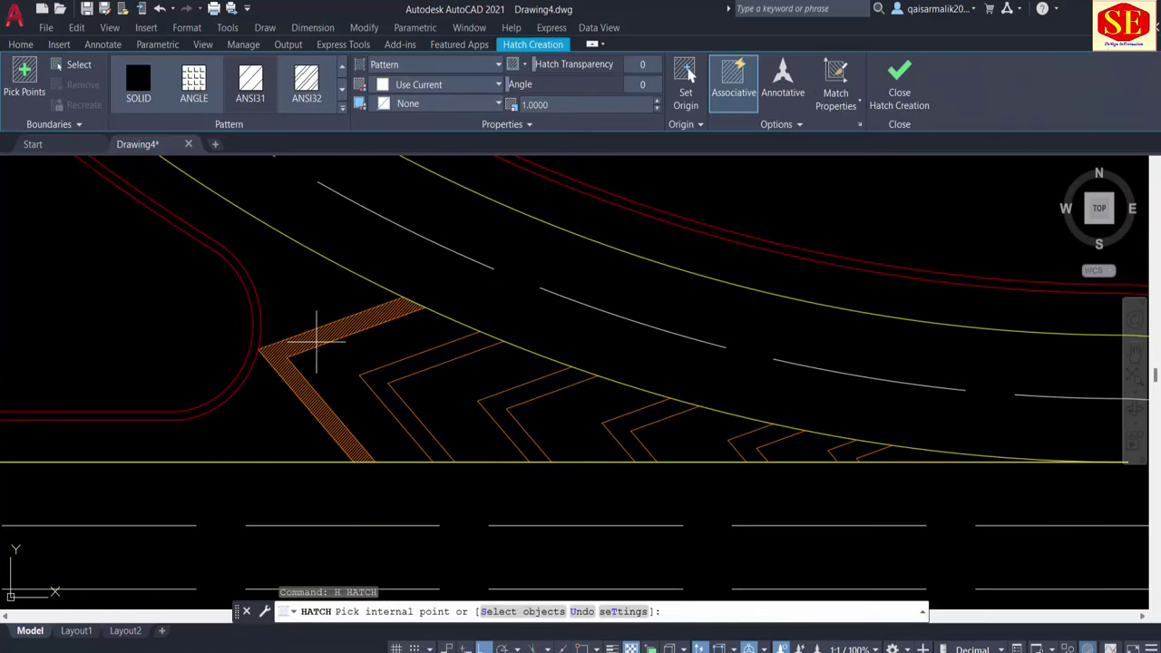
Step: Fill each of the chevrons along the lane with a SOLID hatch and close Hatch Creation
{"action": "left_click", "coordinate": [317, 341]}
{"action": "left_click", "coordinate": [127, 80]}
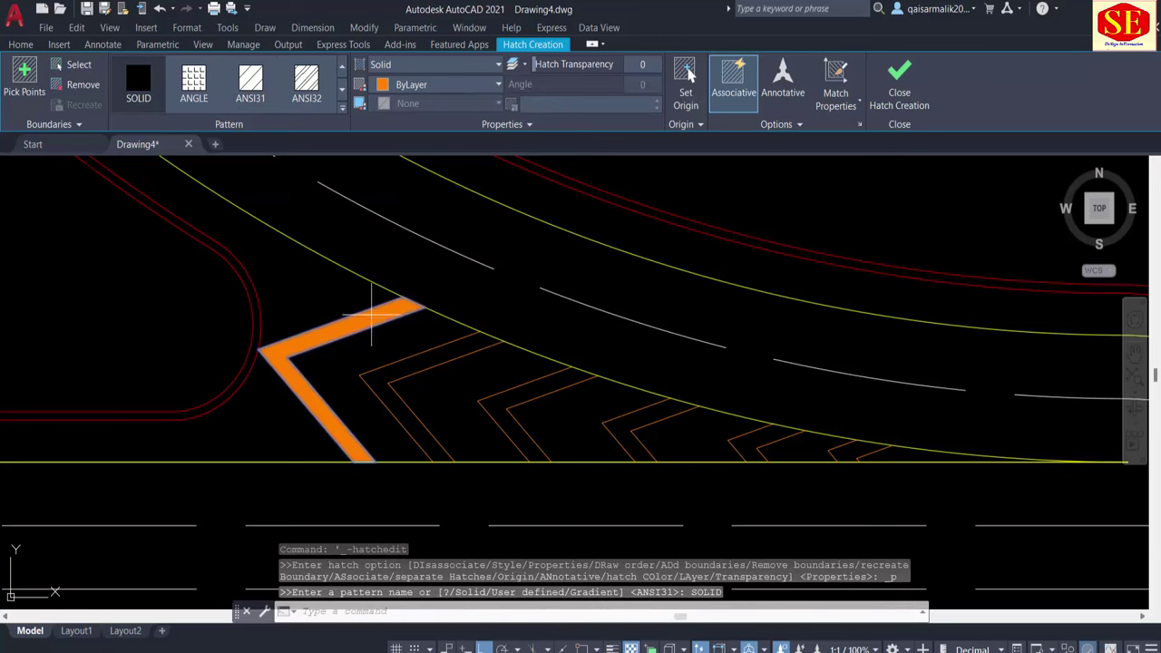
{"action": "left_click", "coordinate": [408, 358]}
{"action": "left_click", "coordinate": [524, 381]}
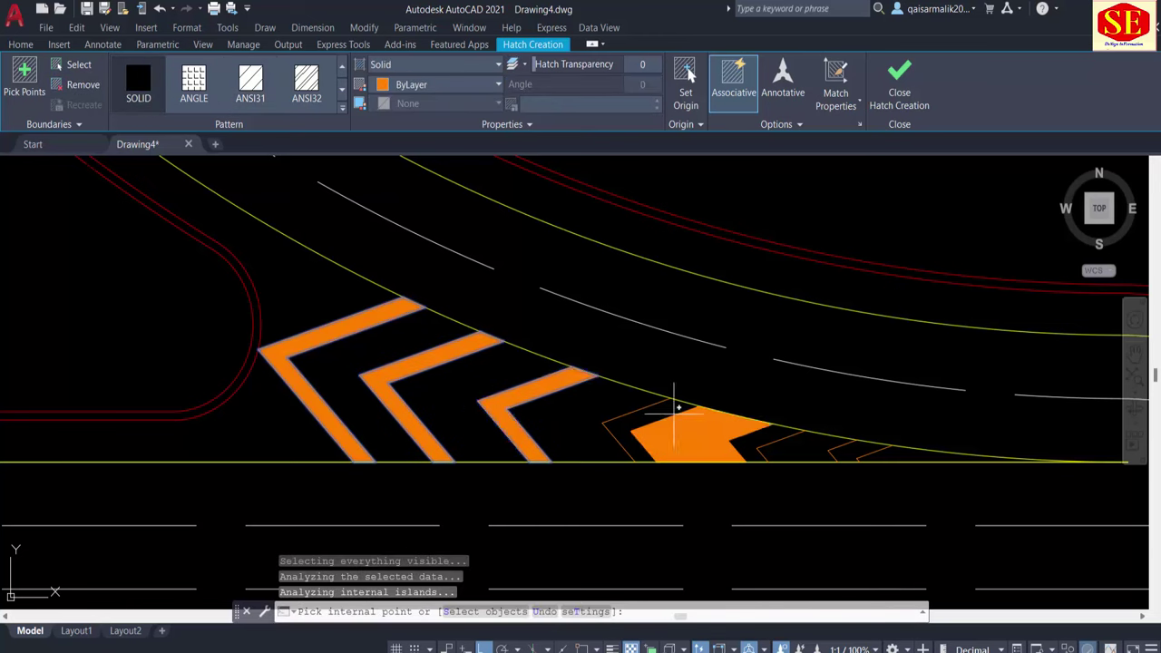
{"action": "left_click", "coordinate": [676, 410]}
{"action": "left_click", "coordinate": [766, 440]}
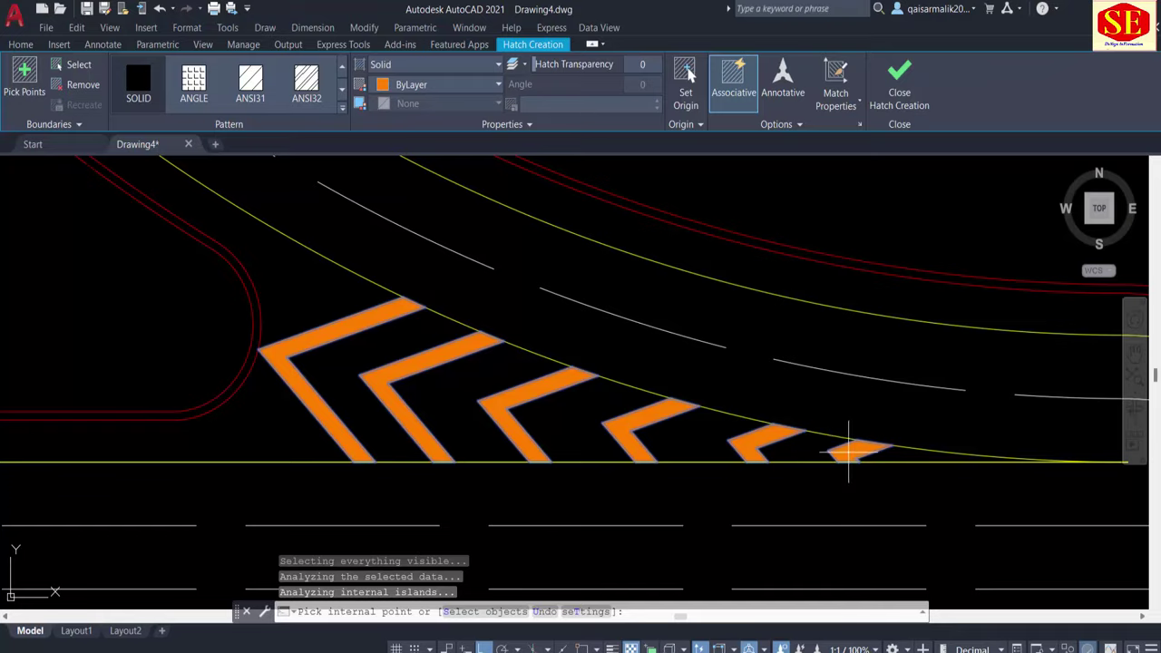
{"action": "middle_click_drag", "start_coordinate": [847, 451], "coordinate": [399, 335]}
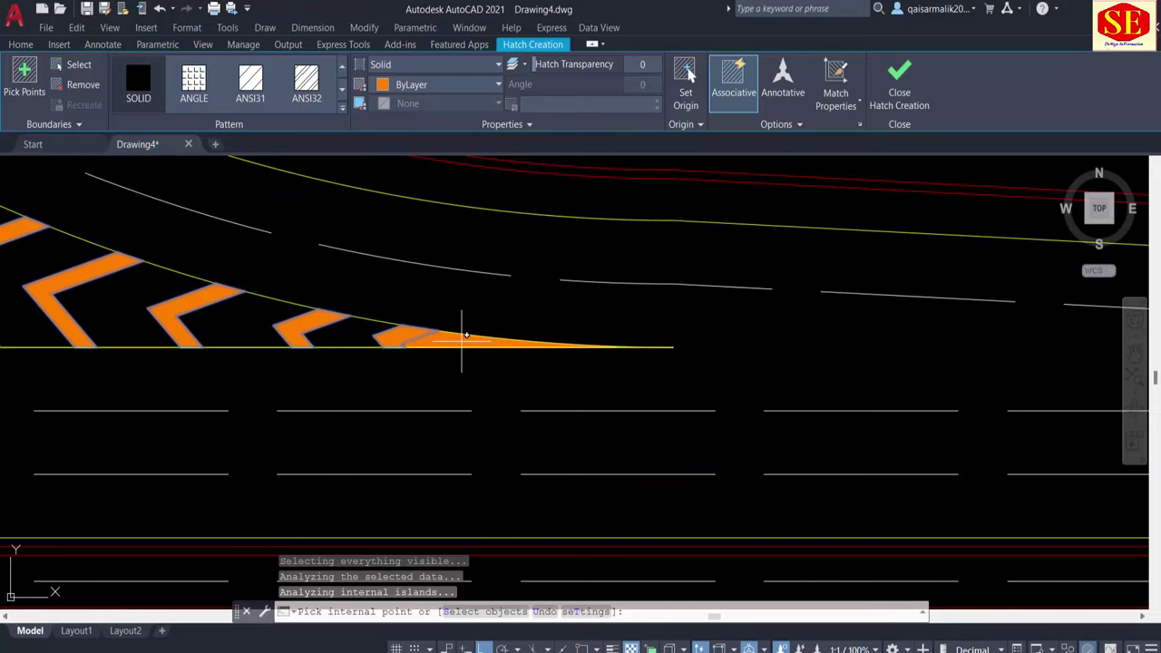
{"action": "right_click", "coordinate": [586, 378]}
{"action": "left_click", "coordinate": [626, 379]}
{"action": "scroll", "coordinate": [707, 386], "scroll_direction": "down", "scroll_amount": 5}
Step: Draw a 3-point arc from the upper island tip up along the turning lane
{"action": "key", "text": "Escape"}
{"action": "scroll", "coordinate": [603, 358], "scroll_direction": "up", "scroll_amount": 4}
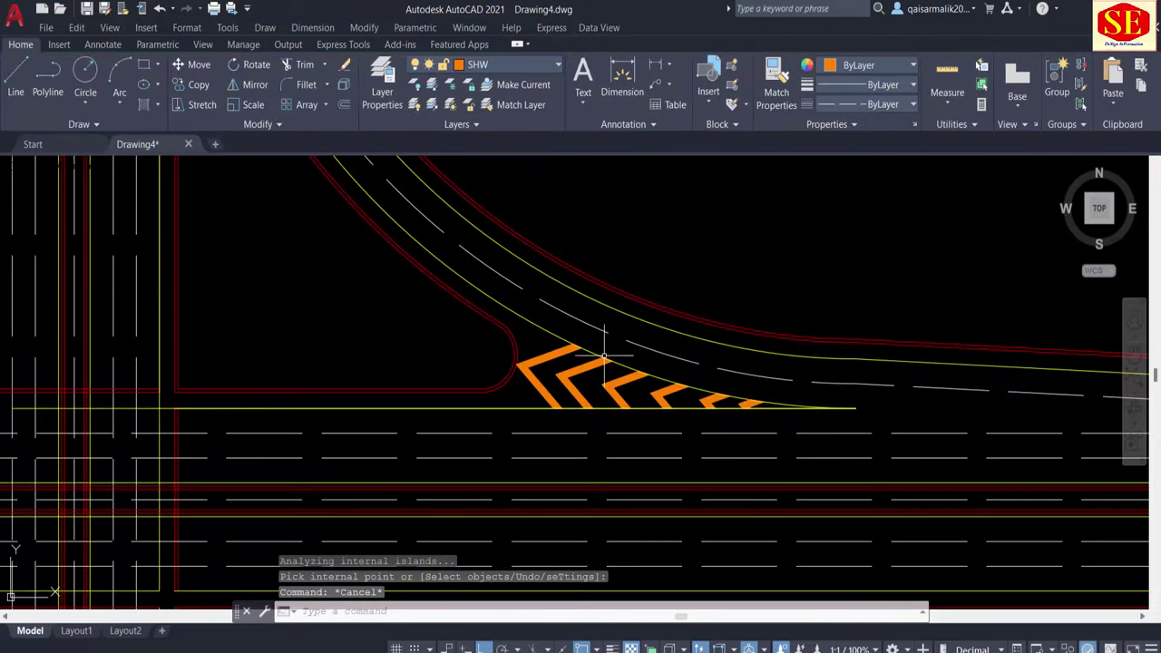
{"action": "scroll", "coordinate": [596, 441], "scroll_direction": "down", "scroll_amount": 3}
{"action": "scroll", "coordinate": [531, 363], "scroll_direction": "down", "scroll_amount": 1}
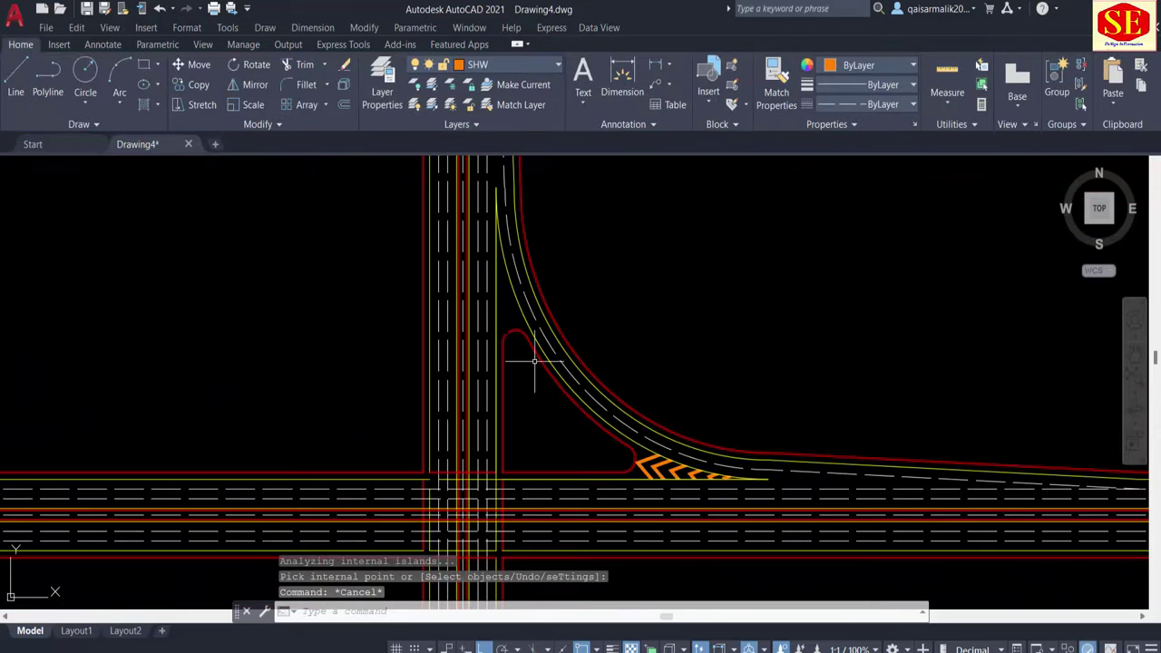
{"action": "scroll", "coordinate": [487, 363], "scroll_direction": "up", "scroll_amount": 1}
{"action": "type", "text": "h"}
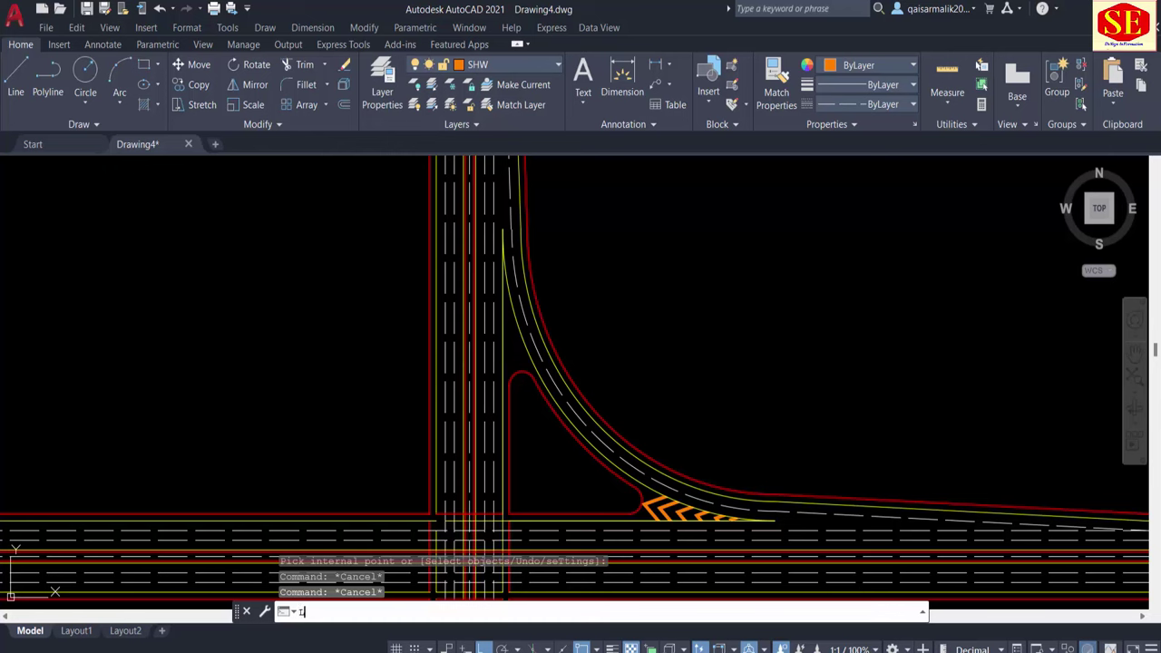
{"action": "key", "text": "Escape"}
{"action": "left_click", "coordinate": [118, 71]}
{"action": "scroll", "coordinate": [571, 365], "scroll_direction": "up", "scroll_amount": 4}
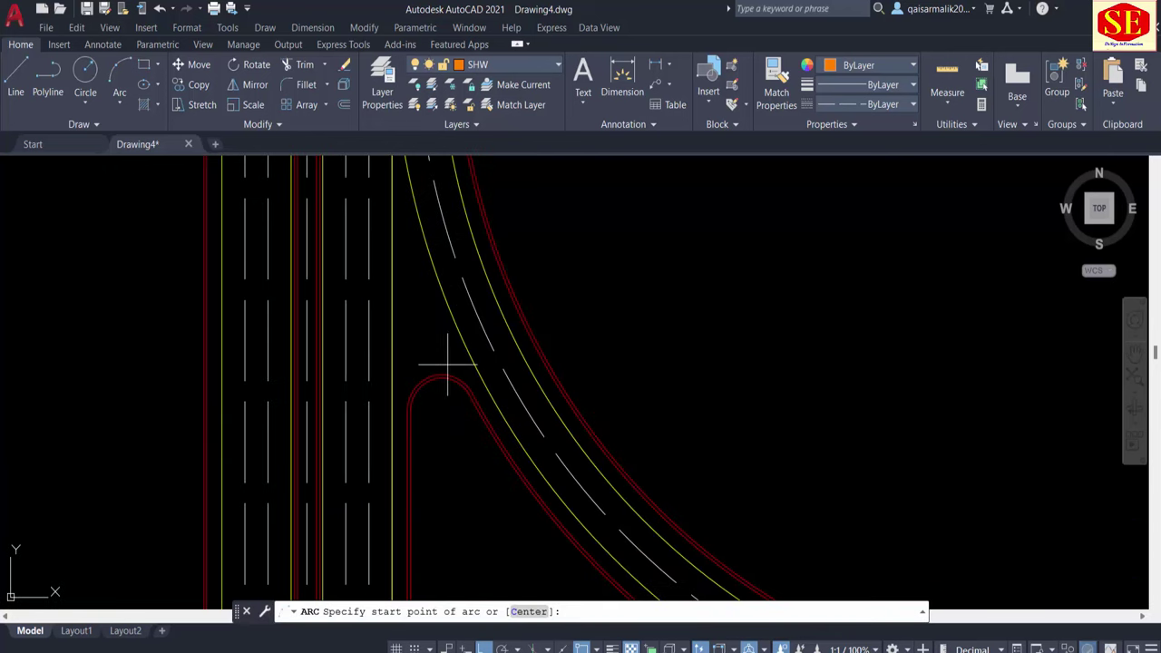
{"action": "left_click", "coordinate": [433, 374]}
{"action": "left_click", "coordinate": [396, 238]}
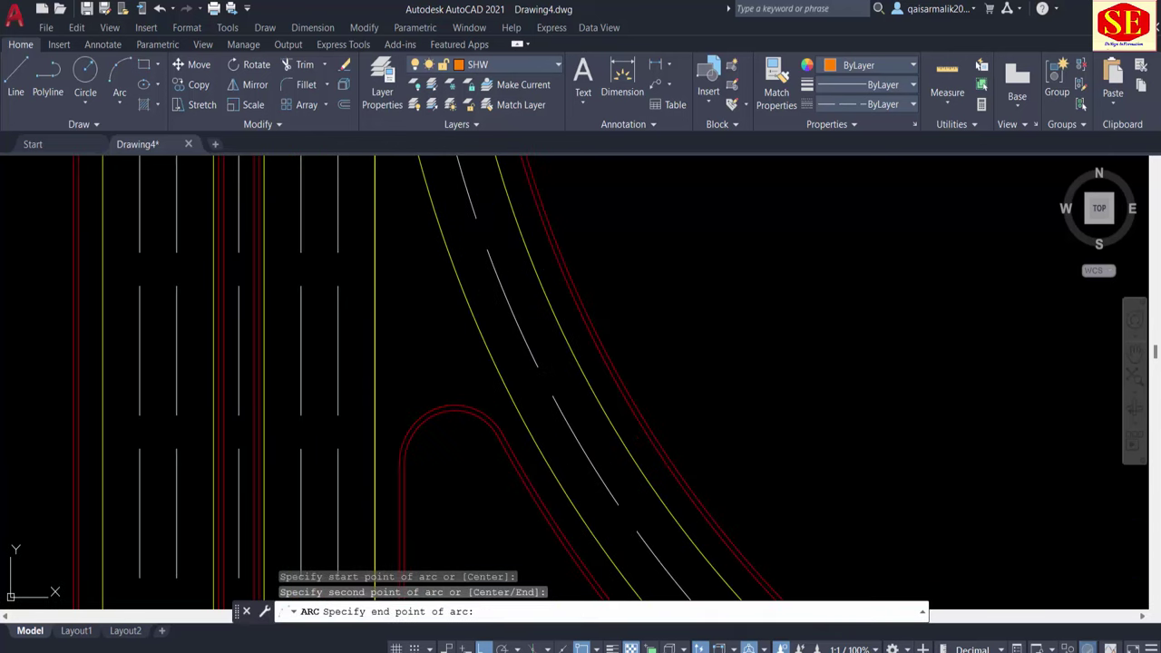
{"action": "mouse_move", "coordinate": [397, 227]}
{"action": "middle_mouse_down"}
{"action": "mouse_move", "coordinate": [406, 398]}
{"action": "mouse_move", "coordinate": [407, 220]}
{"action": "middle_mouse_up"}
{"action": "scroll", "coordinate": [399, 239], "scroll_direction": "up", "scroll_amount": 1}
{"action": "scroll", "coordinate": [404, 195], "scroll_direction": "up", "scroll_amount": 1}
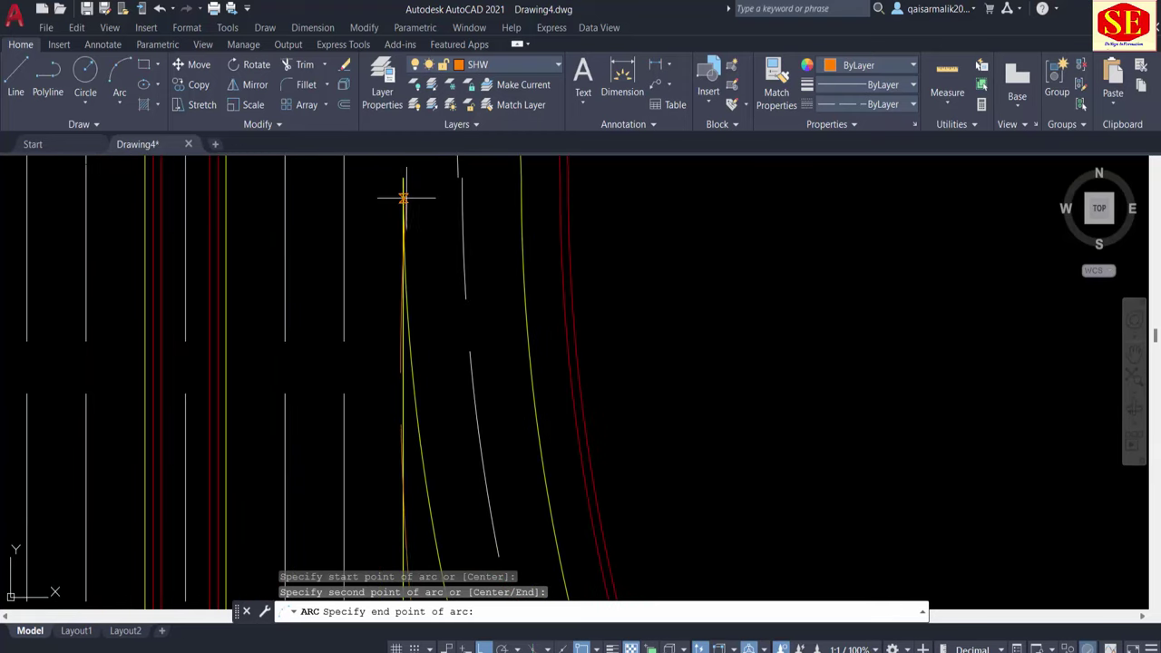
{"action": "left_click", "coordinate": [405, 180]}
{"action": "key", "text": "Escape"}
Step: Try reshaping the arc by its midpoint grip, then cancel the change
{"action": "middle_click_drag", "start_coordinate": [415, 371], "coordinate": [426, 444]}
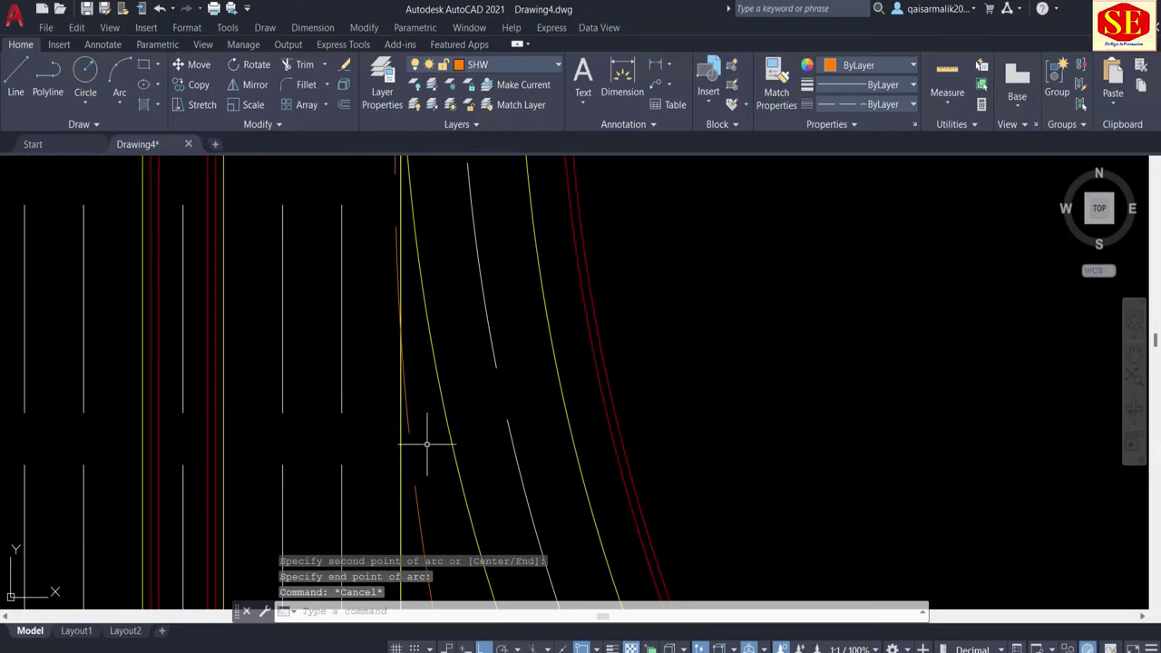
{"action": "left_click", "coordinate": [417, 497]}
{"action": "left_click", "coordinate": [413, 459]}
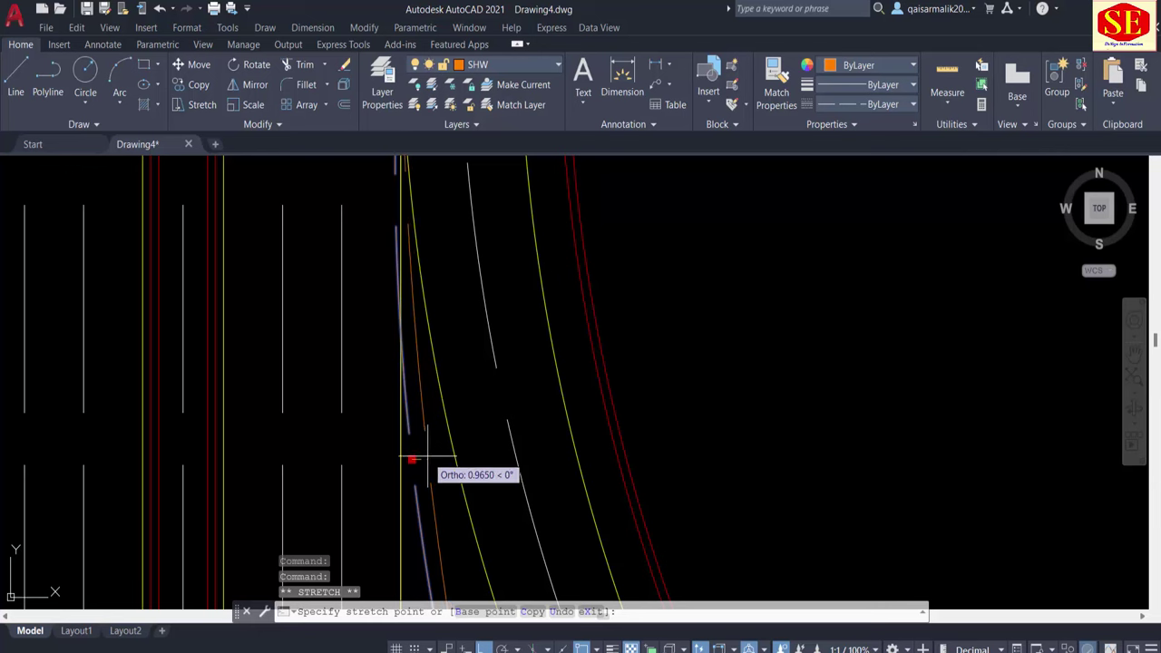
{"action": "scroll", "coordinate": [427, 458], "scroll_direction": "down", "scroll_amount": 1}
{"action": "scroll", "coordinate": [492, 430], "scroll_direction": "down", "scroll_amount": 2}
{"action": "scroll", "coordinate": [544, 453], "scroll_direction": "down", "scroll_amount": 2}
{"action": "key", "text": "Escape"}
{"action": "scroll", "coordinate": [555, 378], "scroll_direction": "down", "scroll_amount": 1}
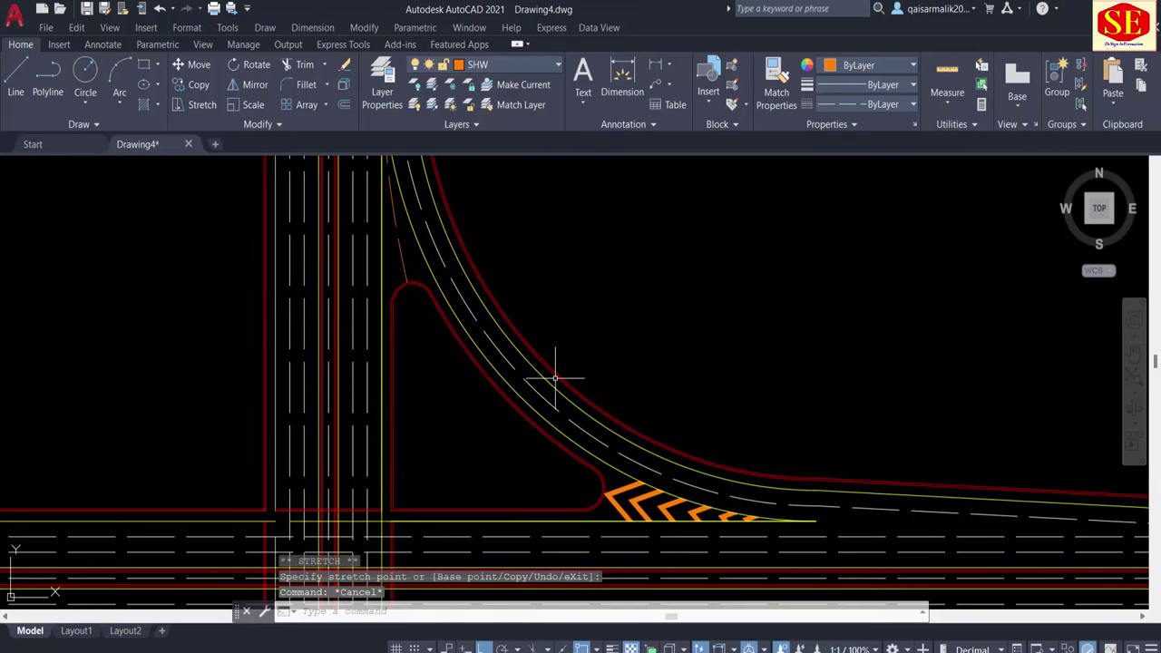
{"action": "scroll", "coordinate": [556, 383], "scroll_direction": "up", "scroll_amount": 2}
{"action": "key", "text": "Escape"}
{"action": "scroll", "coordinate": [425, 336], "scroll_direction": "down", "scroll_amount": 2}
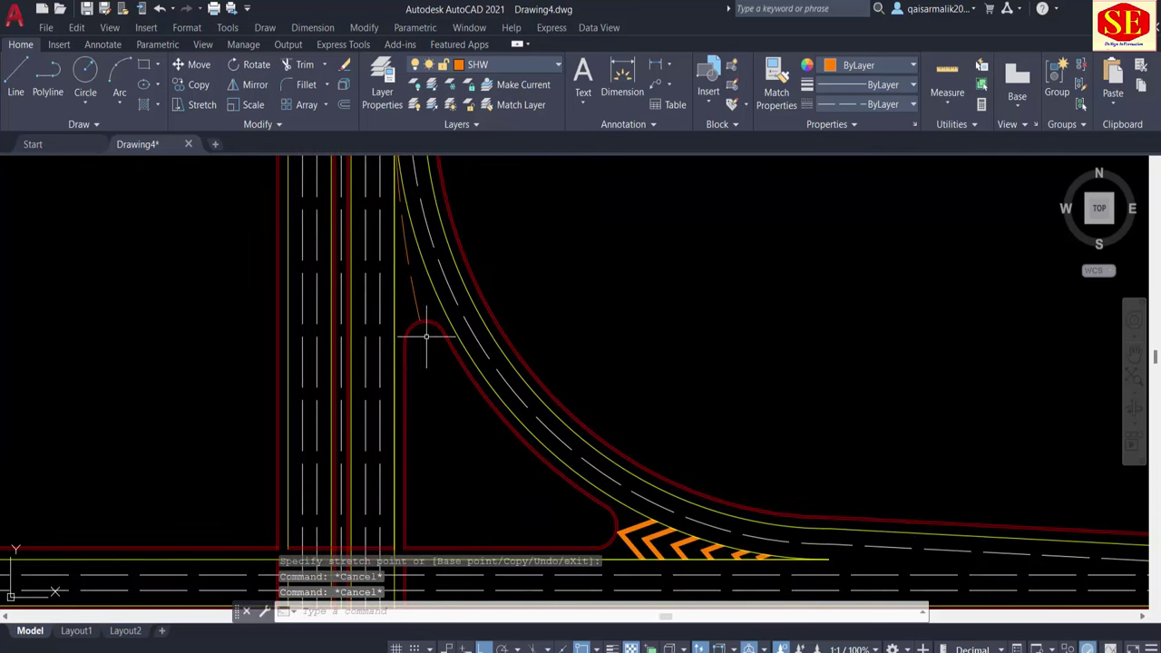
{"action": "scroll", "coordinate": [427, 344], "scroll_direction": "up", "scroll_amount": 1}
{"action": "scroll", "coordinate": [407, 302], "scroll_direction": "down", "scroll_amount": 1}
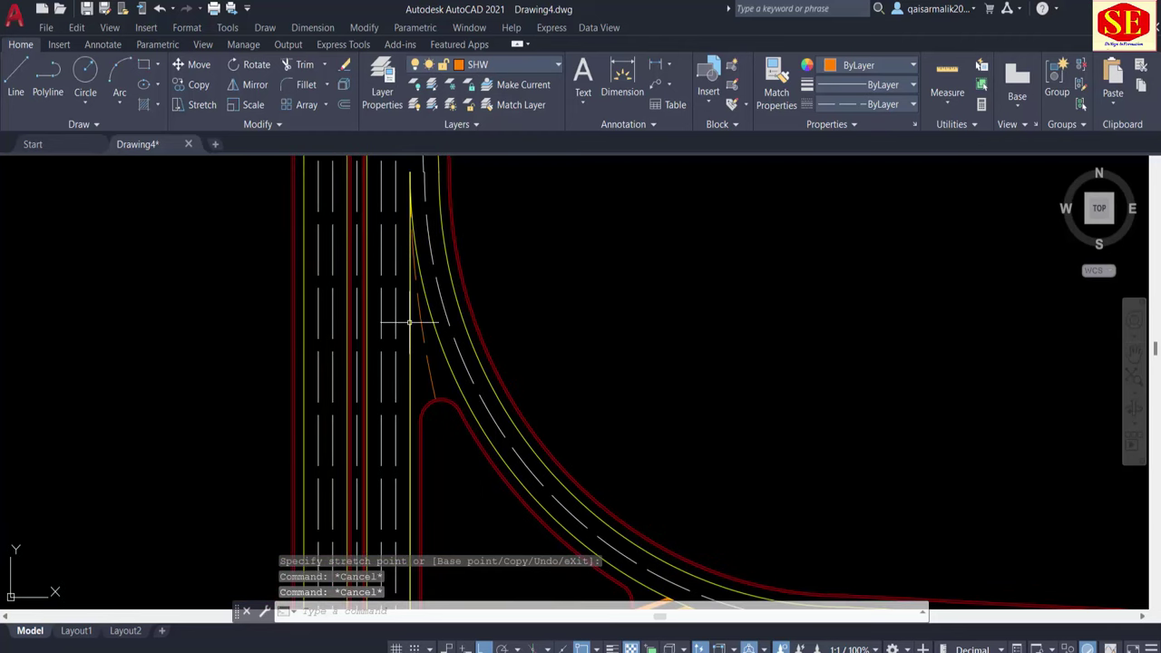
{"action": "scroll", "coordinate": [501, 270], "scroll_direction": "up", "scroll_amount": 2}
Step: Redraw the 3-point guide arc from the island tip up the lane and check its end grip
{"action": "left_click", "coordinate": [118, 73]}
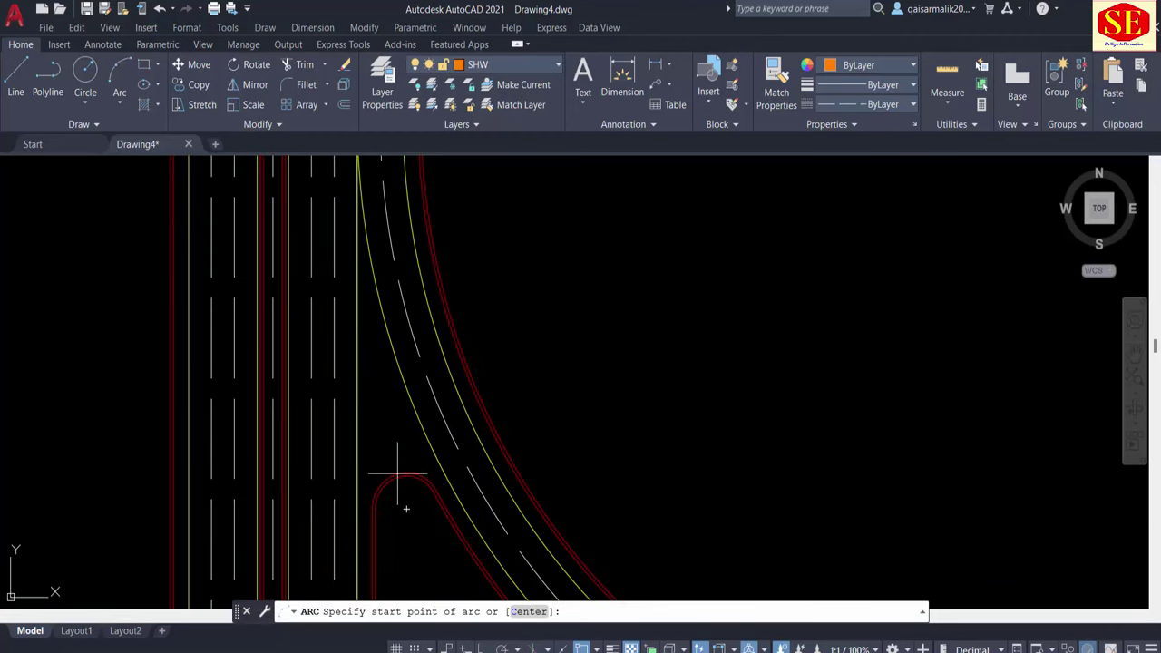
{"action": "left_click", "coordinate": [397, 473]}
{"action": "left_click", "coordinate": [350, 375]}
{"action": "left_click", "coordinate": [363, 182]}
{"action": "left_click", "coordinate": [373, 293]}
{"action": "left_click", "coordinate": [353, 261]}
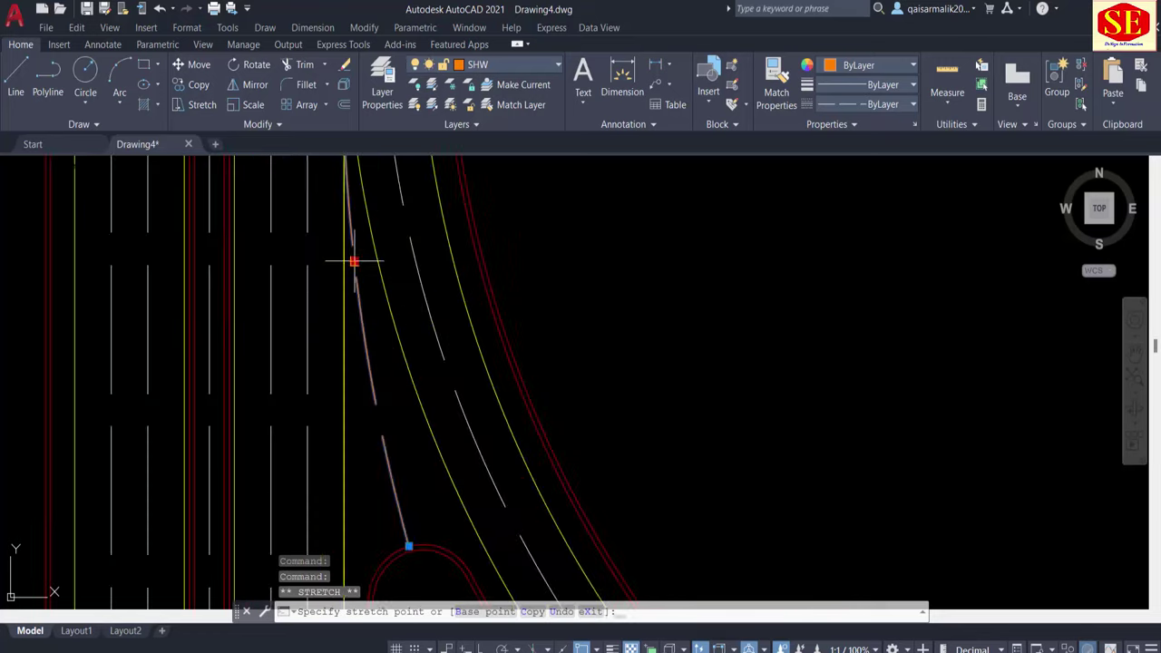
{"action": "key", "text": "Escape"}
{"action": "key", "text": "Escape"}
{"action": "scroll", "coordinate": [414, 311], "scroll_direction": "down", "scroll_amount": 2}
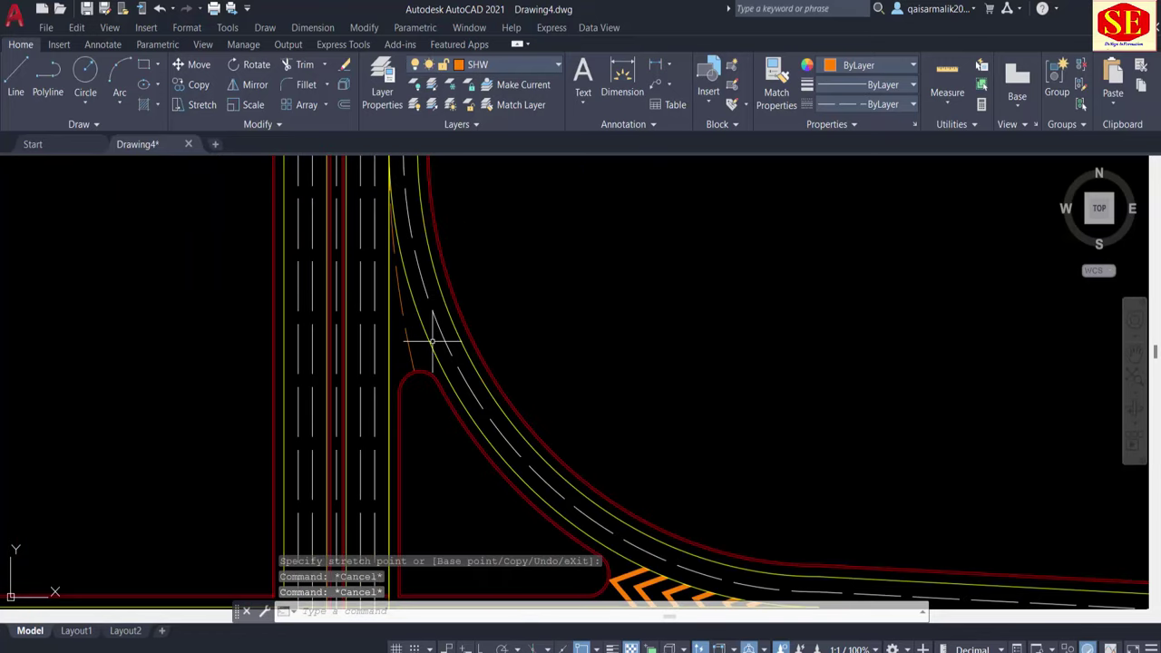
Step: Draw a V-shaped chevron polyline with its apex on the turning-lane arc
{"action": "scroll", "coordinate": [391, 356], "scroll_direction": "up", "scroll_amount": 2}
{"action": "key", "text": "Return"}
{"action": "left_click", "coordinate": [392, 388]}
{"action": "left_click", "coordinate": [437, 292]}
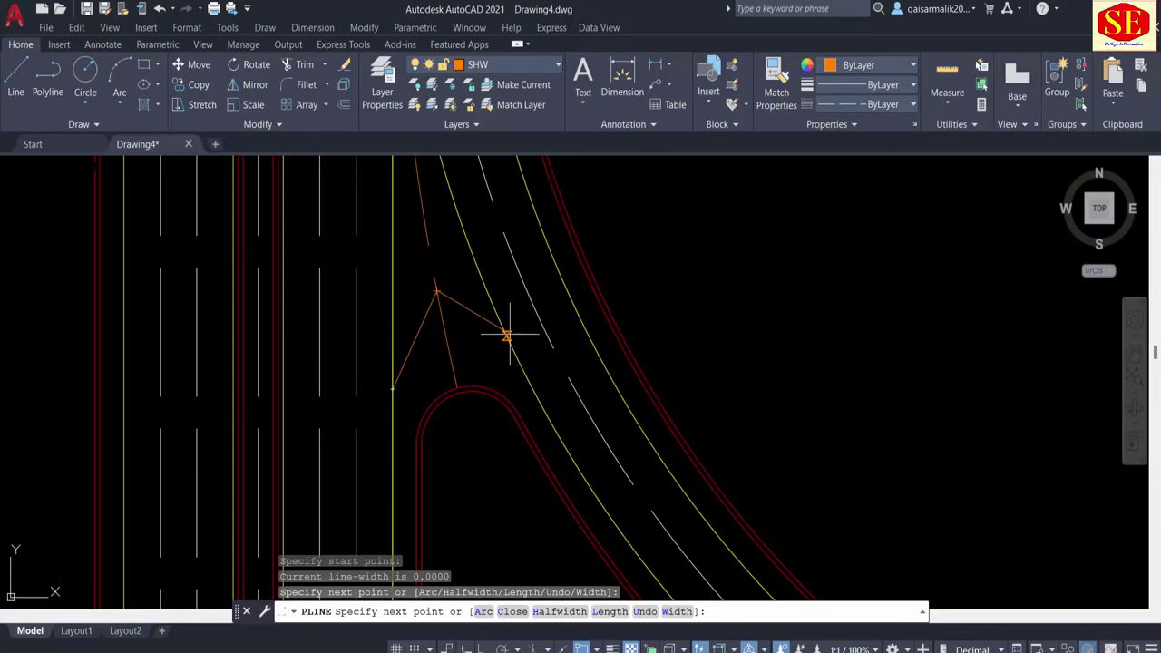
{"action": "left_click", "coordinate": [507, 336]}
{"action": "key", "text": "Escape"}
{"action": "scroll", "coordinate": [423, 301], "scroll_direction": "down", "scroll_amount": 2}
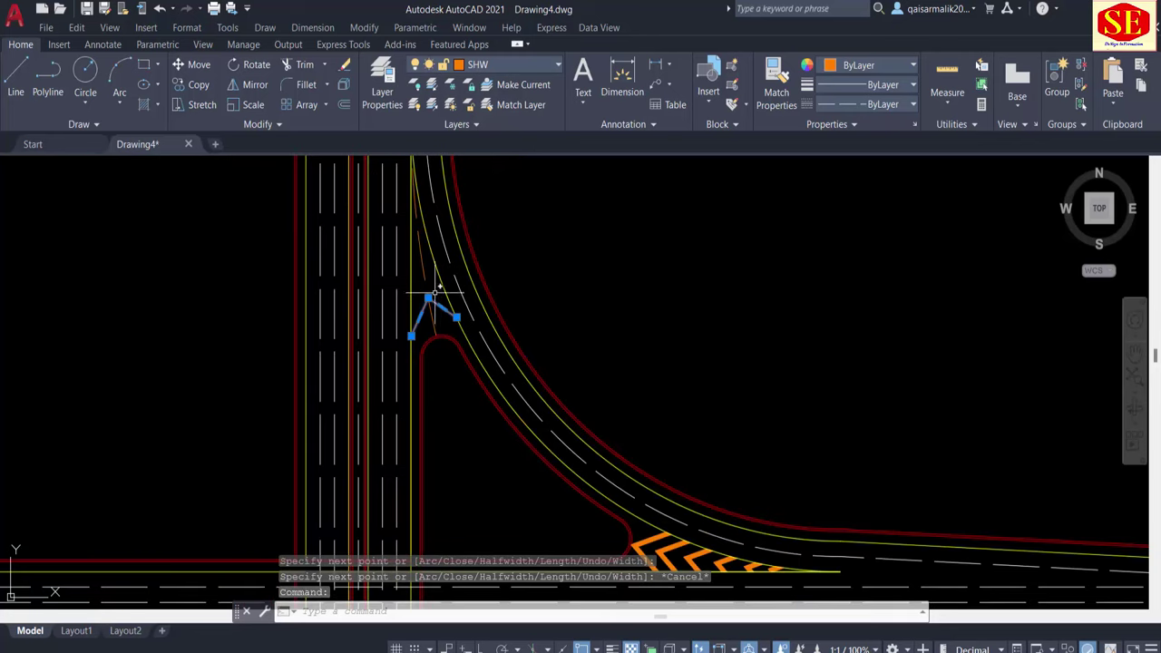
{"action": "key", "text": "Escape"}
Step: Offset the chevron by 1 to give it a parallel second edge
{"action": "type", "text": "o"}
{"action": "key", "text": "Return"}
{"action": "type", "text": "1"}
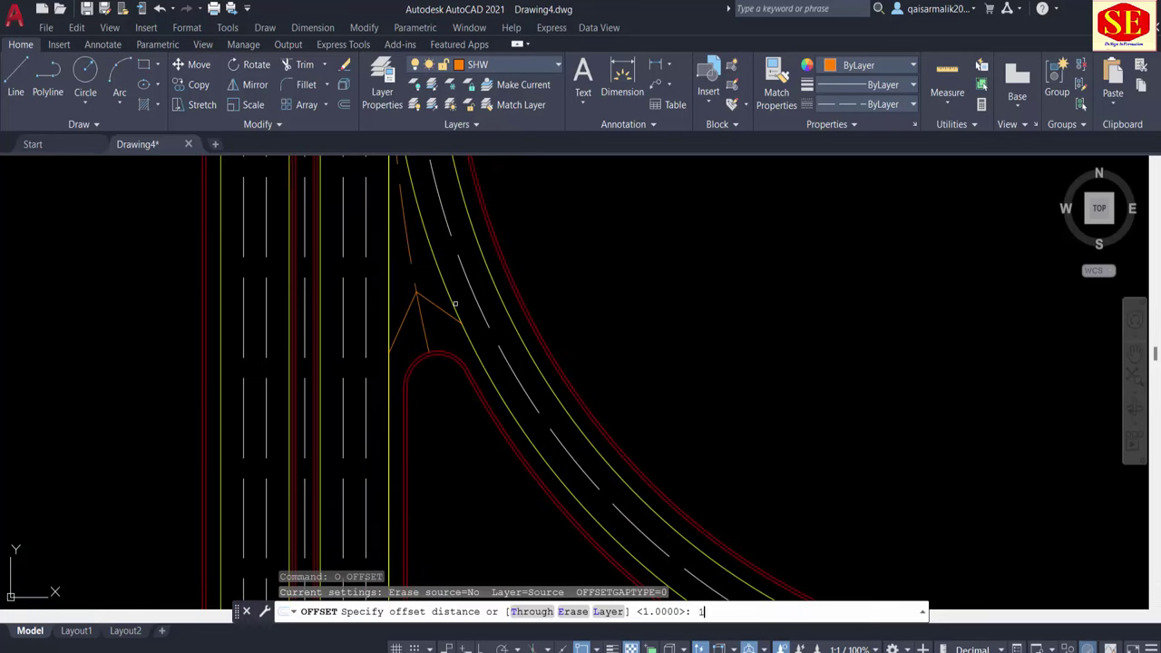
{"action": "key", "text": "Return"}
{"action": "scroll", "coordinate": [414, 299], "scroll_direction": "up", "scroll_amount": 2}
{"action": "left_click", "coordinate": [434, 340]}
Step: Copy the double-lined chevron to four positions further up the curved lane
{"action": "type", "text": "co"}
{"action": "key", "text": "Return"}
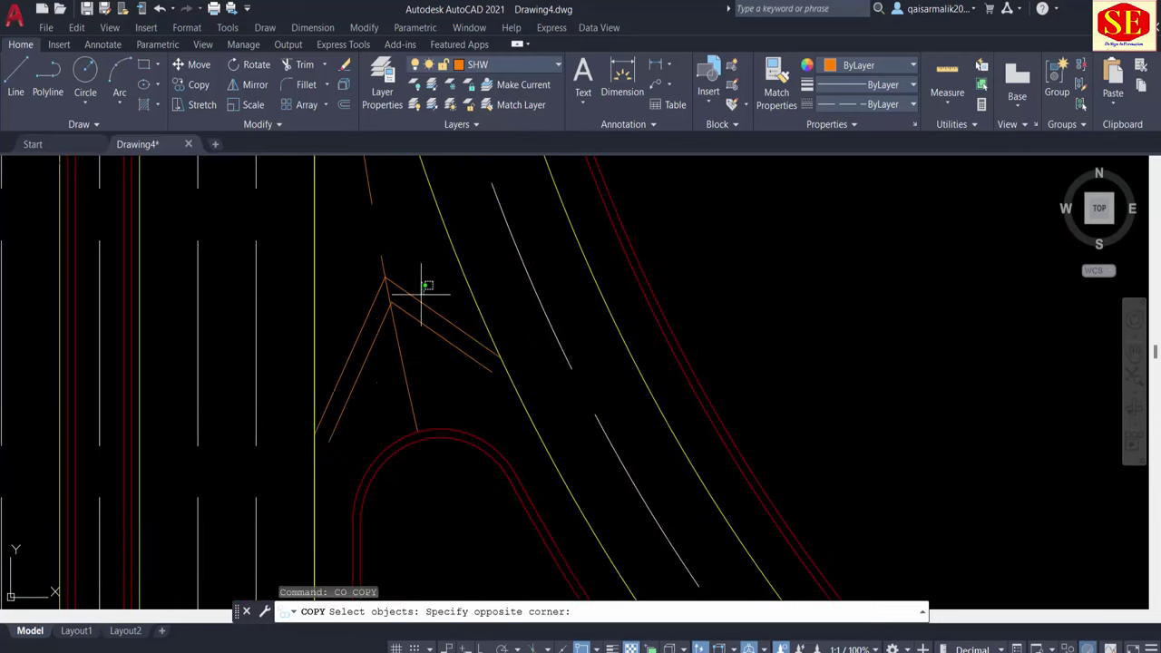
{"action": "left_click_drag", "start_coordinate": [349, 262], "coordinate": [481, 394]}
{"action": "key", "text": "Return"}
{"action": "left_click", "coordinate": [399, 285]}
{"action": "middle_click", "coordinate": [458, 290]}
{"action": "scroll", "coordinate": [458, 290], "scroll_direction": "up", "scroll_amount": 5}
{"action": "scroll", "coordinate": [544, 358], "scroll_direction": "up", "scroll_amount": 3}
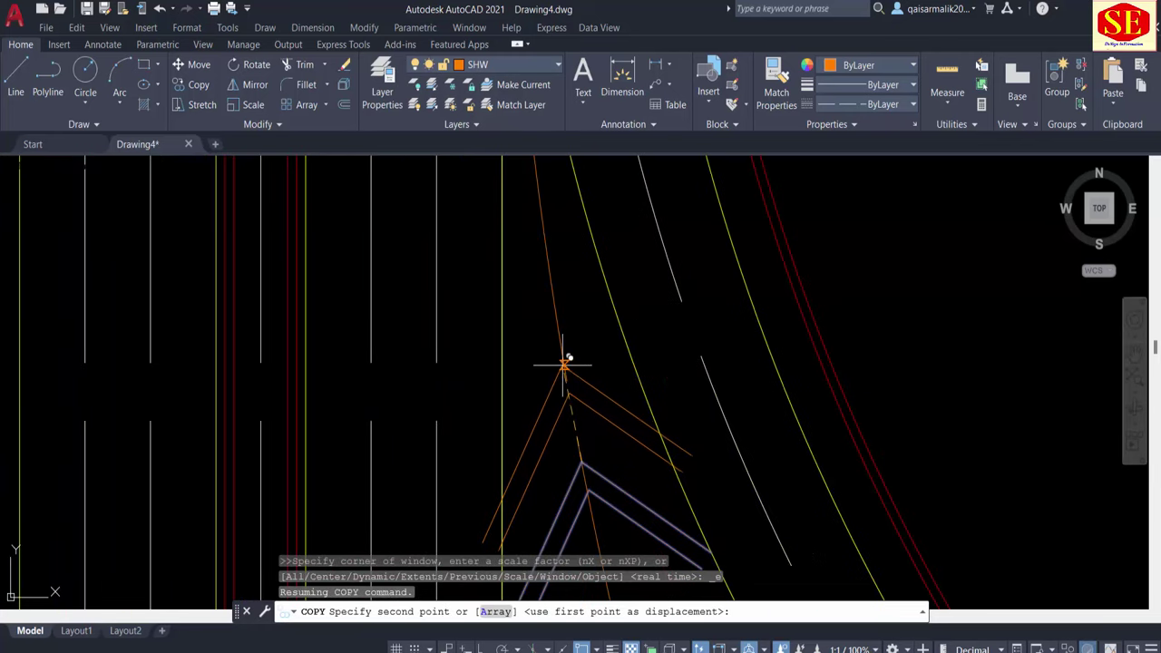
{"action": "left_click", "coordinate": [562, 370]}
{"action": "left_click", "coordinate": [548, 269]}
{"action": "middle_click_drag", "start_coordinate": [548, 270], "coordinate": [549, 336]}
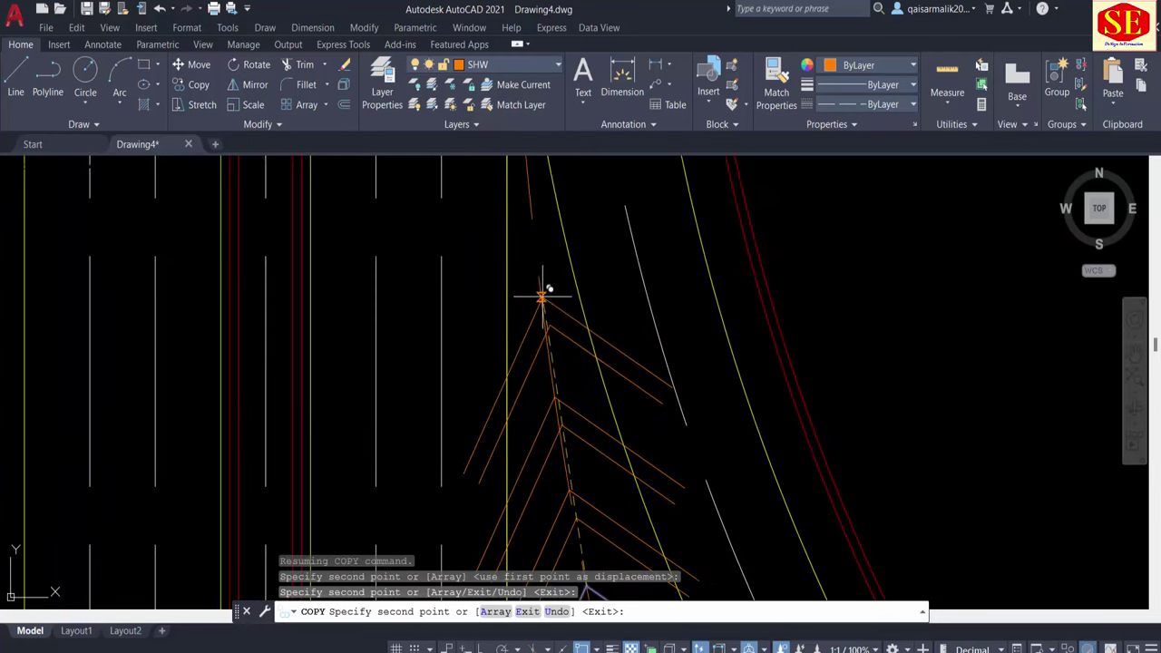
{"action": "left_click", "coordinate": [541, 293]}
{"action": "middle_click_drag", "start_coordinate": [541, 293], "coordinate": [536, 393]}
{"action": "left_click", "coordinate": [520, 240]}
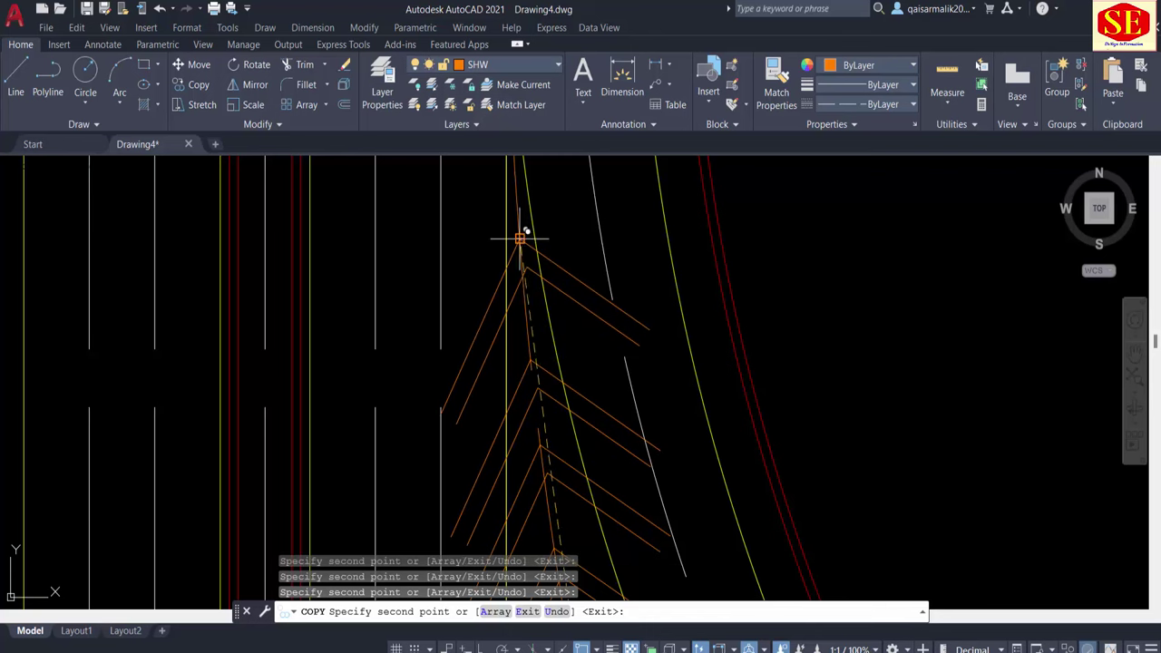
{"action": "key", "text": "Return"}
Step: Rotate the first two copied chevrons about their tips to follow the curve
{"action": "type", "text": "ro"}
{"action": "key", "text": "Return"}
{"action": "left_click_drag", "start_coordinate": [594, 270], "coordinate": [570, 296]}
{"action": "key", "text": "Return"}
{"action": "left_click", "coordinate": [519, 240]}
{"action": "scroll", "coordinate": [612, 251], "scroll_direction": "up", "scroll_amount": 3}
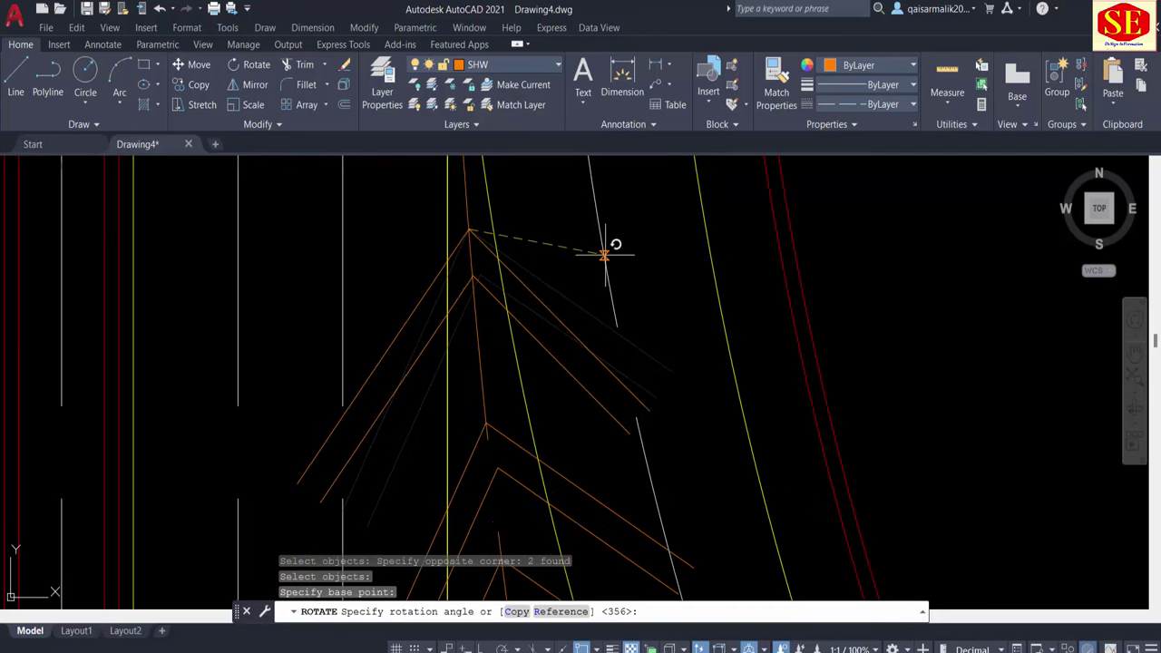
{"action": "left_click", "coordinate": [572, 265]}
{"action": "key", "text": "Return"}
{"action": "left_click", "coordinate": [557, 251]}
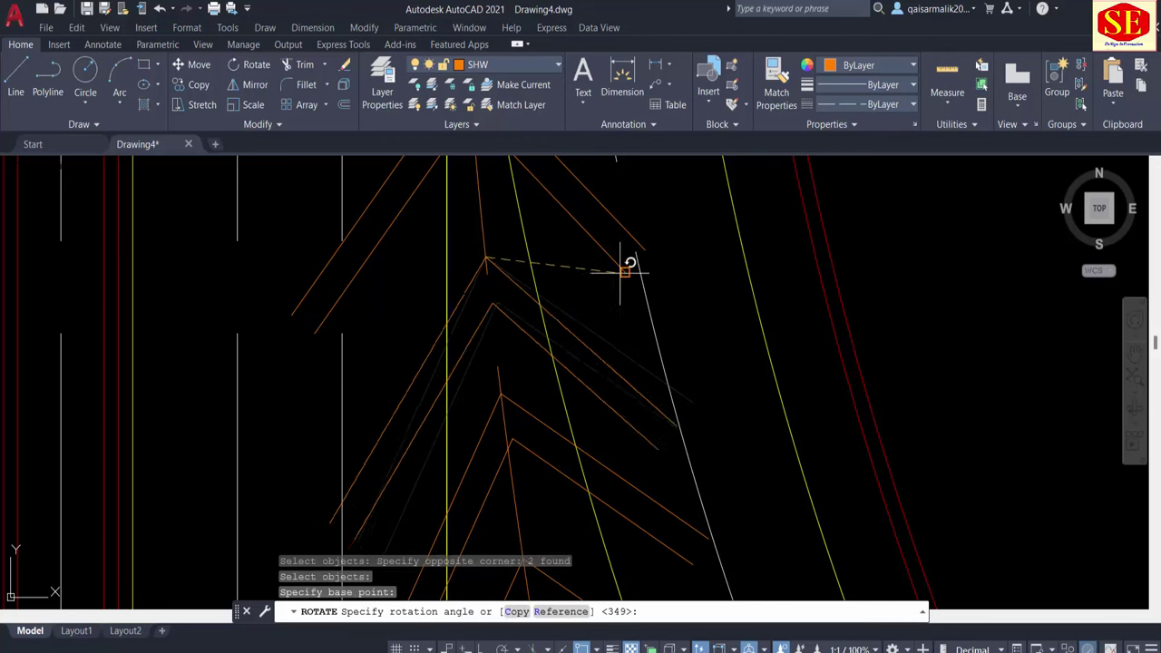
{"action": "left_click", "coordinate": [627, 261]}
{"action": "key", "text": "Return"}
{"action": "scroll", "coordinate": [560, 302], "scroll_direction": "down", "scroll_amount": 2}
{"action": "left_click", "coordinate": [560, 308]}
Step: Rotate the remaining chevron copies about their tips to align with the curve
{"action": "key", "text": "Return"}
{"action": "left_click", "coordinate": [535, 299]}
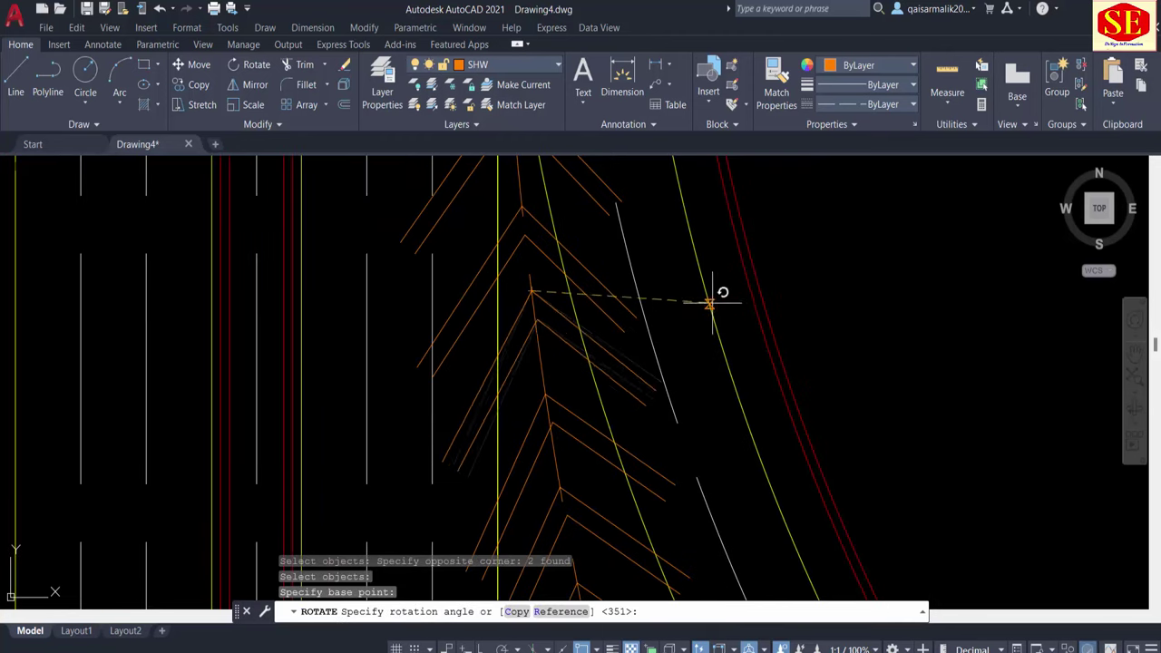
{"action": "left_click", "coordinate": [721, 313]}
{"action": "key", "text": "Return"}
{"action": "left_click", "coordinate": [558, 345]}
{"action": "left_click", "coordinate": [544, 313]}
{"action": "key", "text": "Return"}
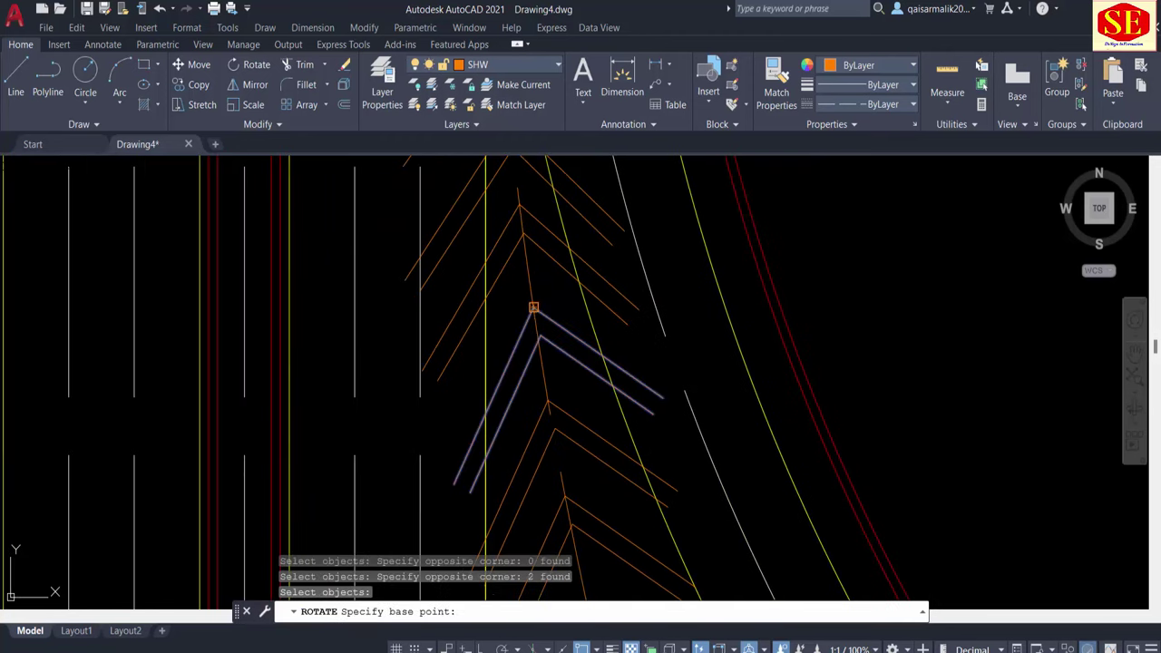
{"action": "left_click", "coordinate": [532, 305]}
{"action": "left_click", "coordinate": [699, 323]}
{"action": "key", "text": "Return"}
{"action": "left_click", "coordinate": [579, 343]}
{"action": "left_click", "coordinate": [536, 305]}
{"action": "key", "text": "Return"}
{"action": "left_click", "coordinate": [536, 305]}
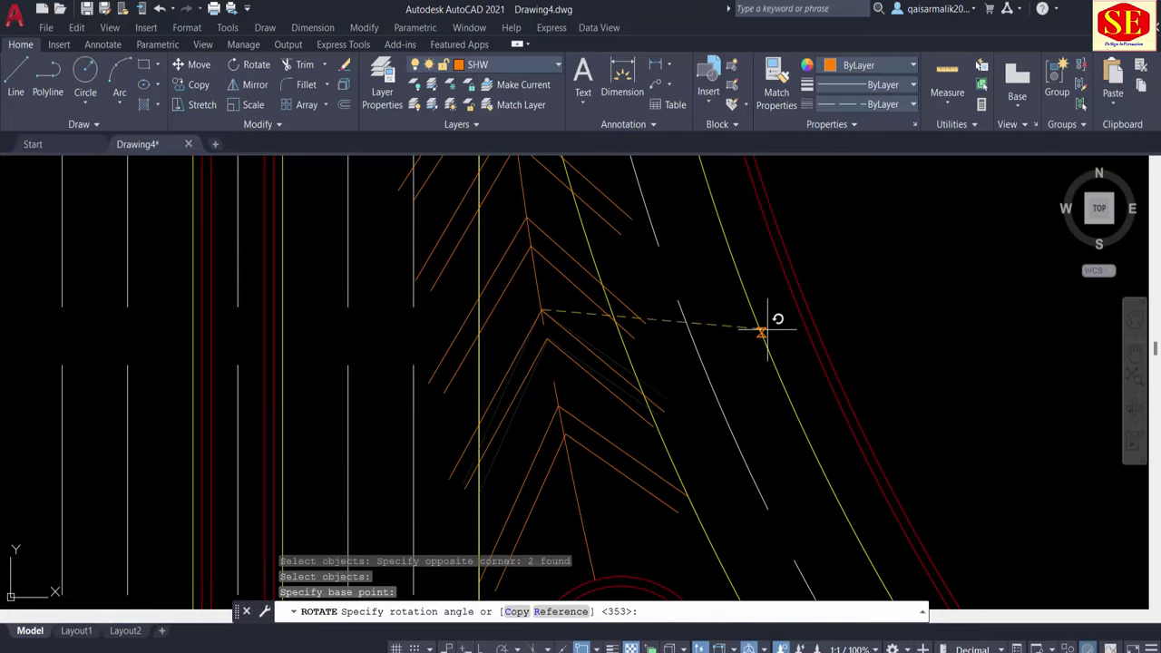
{"action": "left_click", "coordinate": [772, 324]}
{"action": "key", "text": "Return"}
{"action": "left_click", "coordinate": [586, 394]}
{"action": "key", "text": "Return"}
{"action": "left_click", "coordinate": [544, 325]}
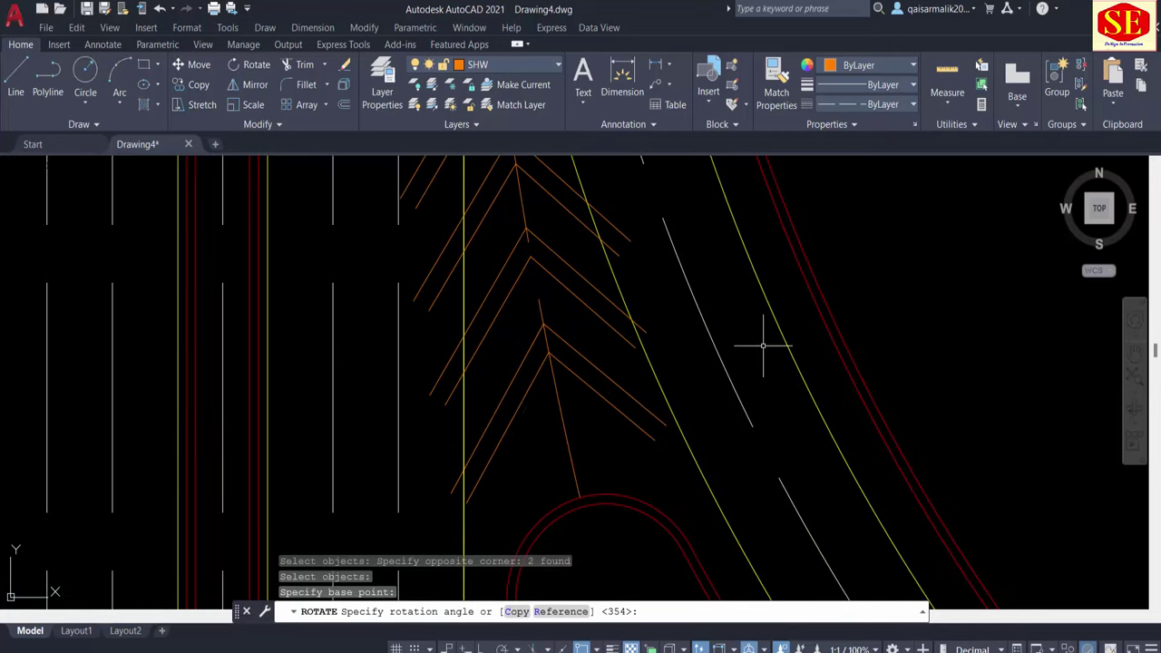
{"action": "key", "text": "Escape"}
Step: Extend the chevron lines to the yellow lane edge
{"action": "type", "text": "ex"}
{"action": "key", "text": "Return"}
{"action": "left_click", "coordinate": [602, 433]}
{"action": "left_click", "coordinate": [643, 424]}
{"action": "key", "text": "Return"}
Step: Trim the lower chevron ends overshooting the lane edge with fences
{"action": "key", "text": "Return"}
{"action": "type", "text": "tr"}
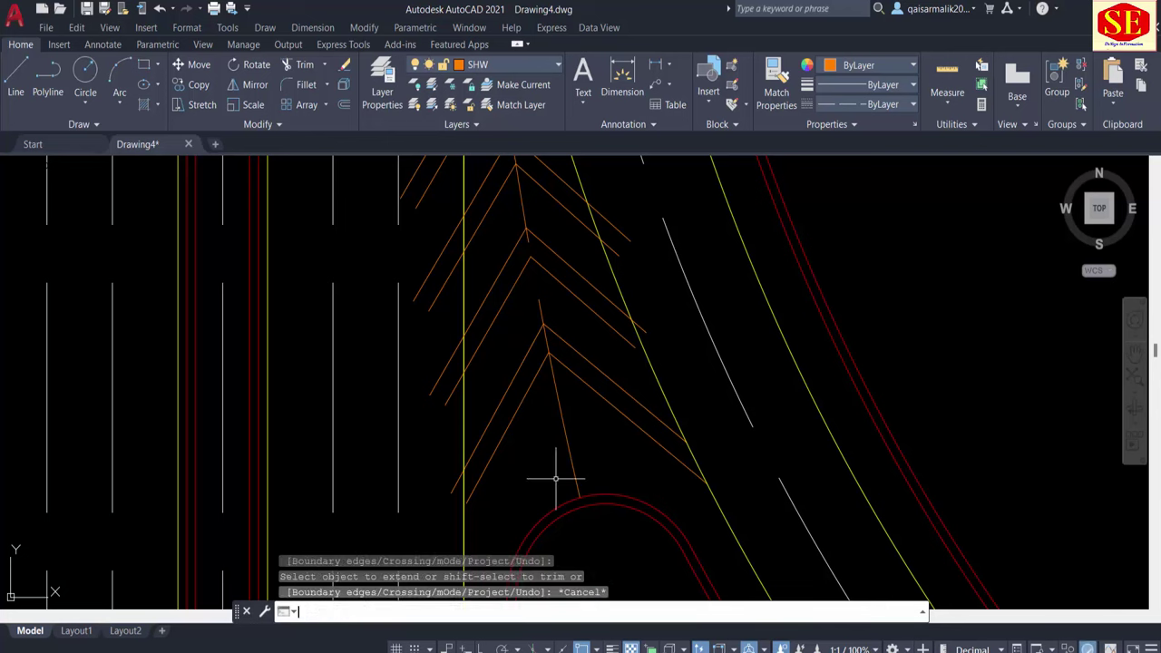
{"action": "key", "text": "Return"}
{"action": "left_click", "coordinate": [447, 470]}
{"action": "left_click", "coordinate": [415, 389]}
{"action": "key", "text": "Return"}
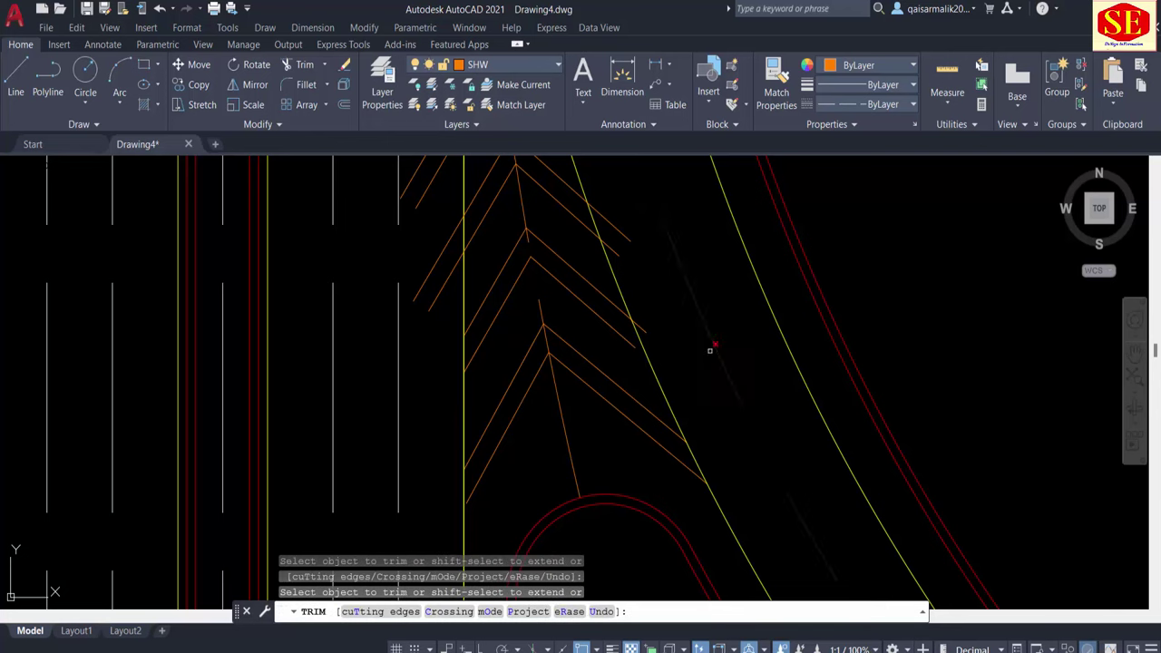
{"action": "middle_click_drag", "start_coordinate": [617, 246], "coordinate": [625, 373]}
{"action": "left_click", "coordinate": [427, 409]}
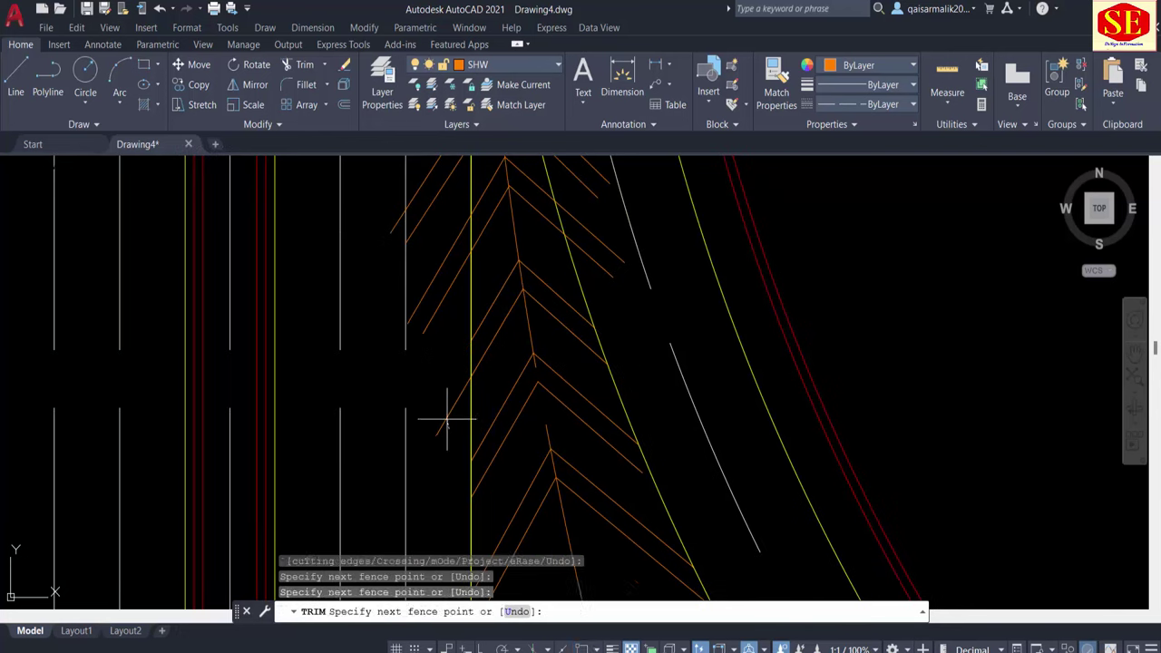
{"action": "key", "text": "Return"}
{"action": "scroll", "coordinate": [444, 413], "scroll_direction": "up", "scroll_amount": 1}
{"action": "scroll", "coordinate": [429, 386], "scroll_direction": "up", "scroll_amount": 1}
{"action": "left_click", "coordinate": [428, 385]}
{"action": "left_click", "coordinate": [431, 440]}
{"action": "key", "text": "Return"}
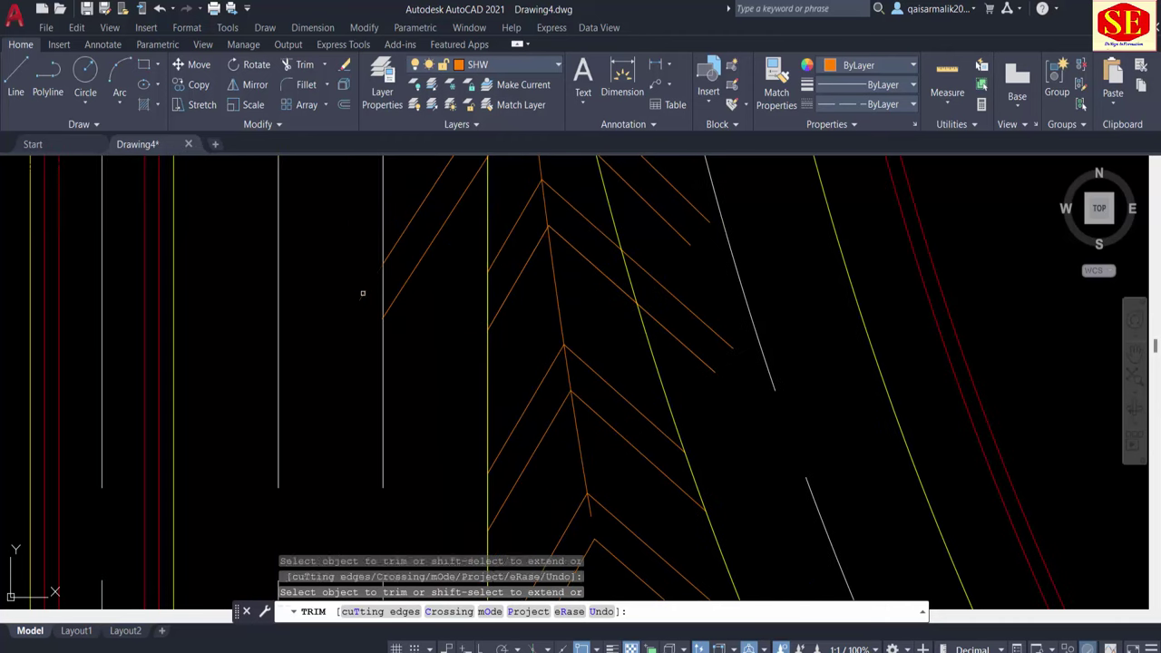
Step: Trim the remaining chevron overshoots between the yellow and white lines
{"action": "left_click", "coordinate": [396, 303]}
{"action": "left_click", "coordinate": [389, 260]}
{"action": "key", "text": "Return"}
{"action": "left_click", "coordinate": [664, 501]}
{"action": "key", "text": "Return"}
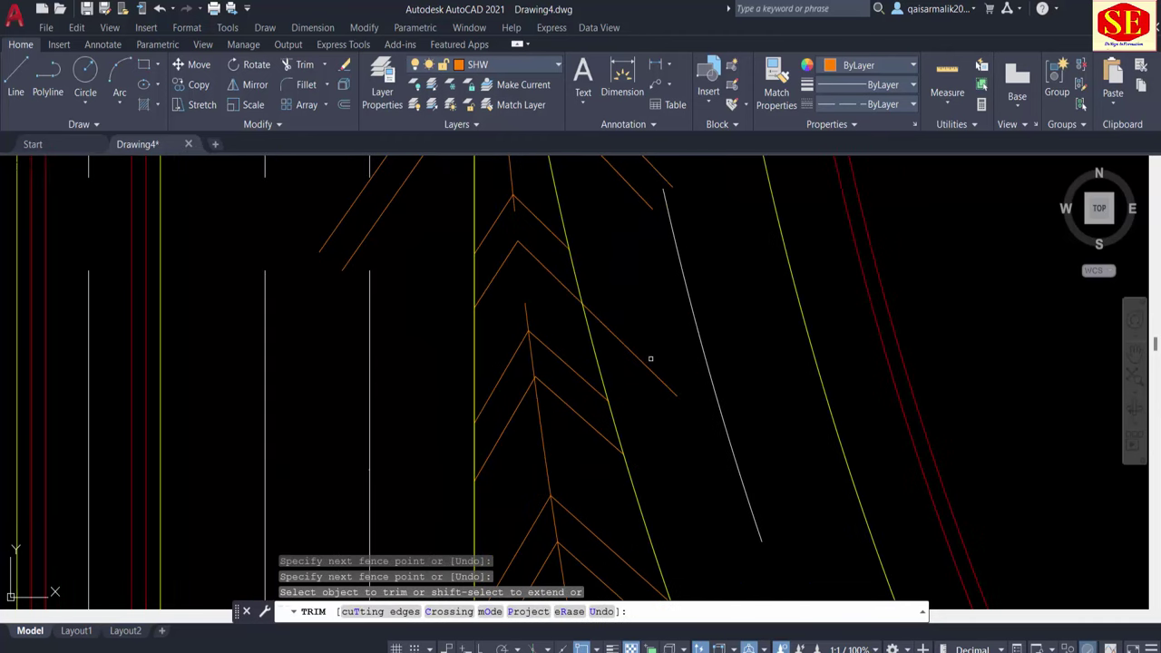
{"action": "middle_click_drag", "start_coordinate": [641, 227], "coordinate": [629, 384]}
{"action": "left_click", "coordinate": [591, 281]}
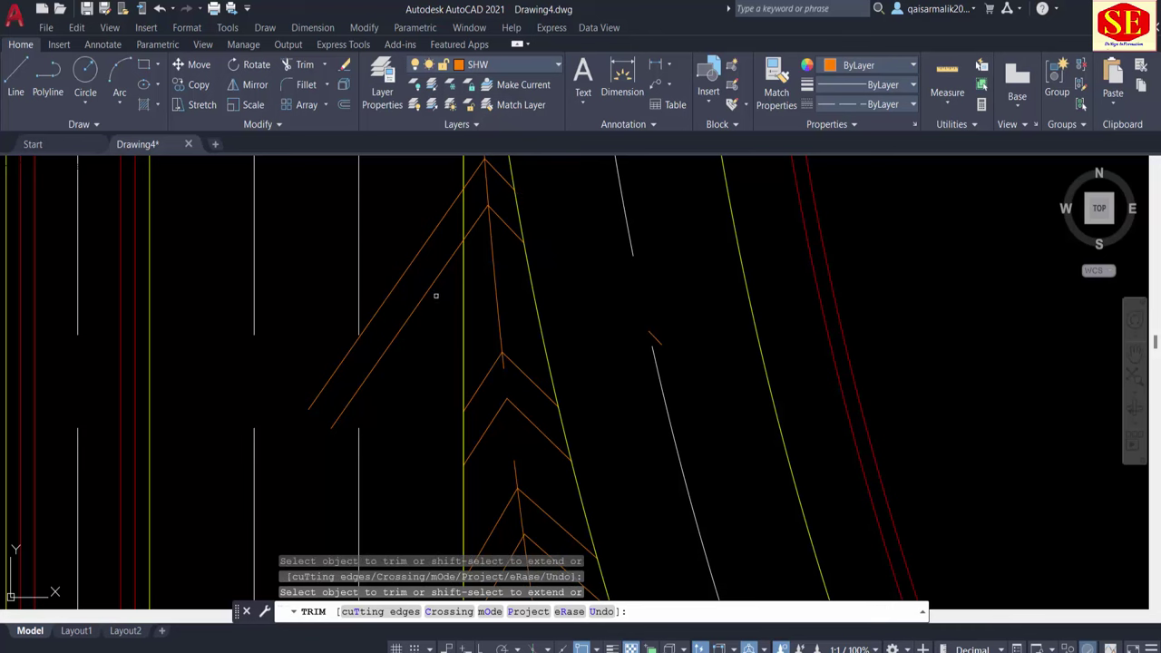
{"action": "key", "text": "Escape"}
Step: Delete the leftover lower orange chevron segments
{"action": "scroll", "coordinate": [391, 285], "scroll_direction": "down", "scroll_amount": 3}
{"action": "scroll", "coordinate": [562, 350], "scroll_direction": "up", "scroll_amount": 2}
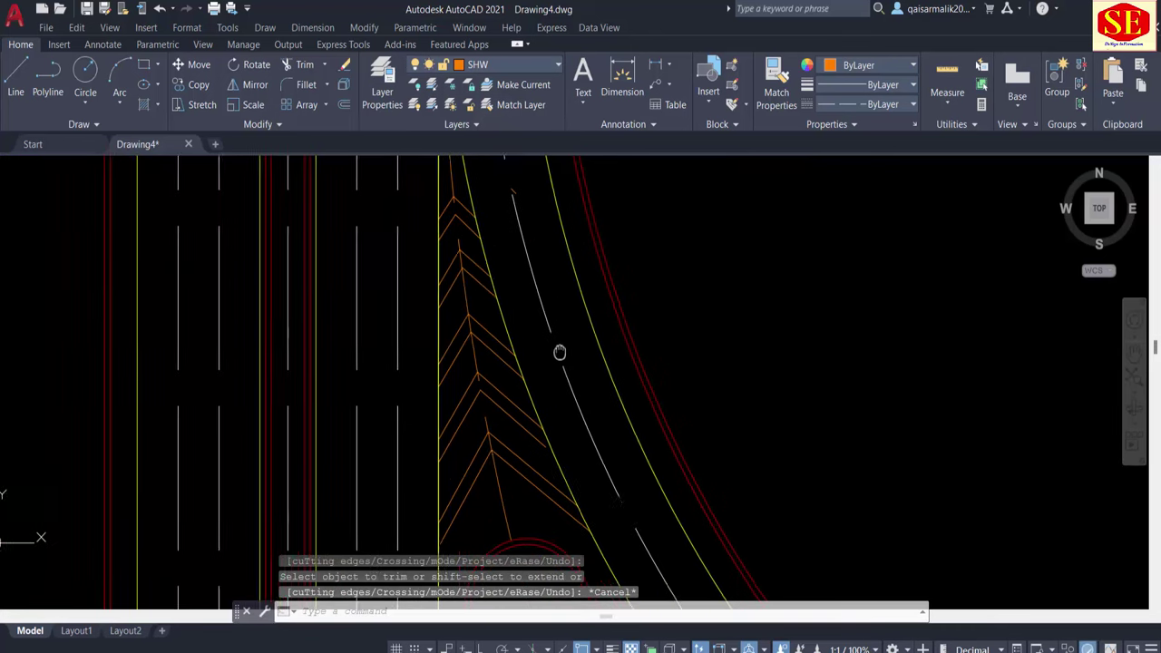
{"action": "left_click", "coordinate": [498, 448]}
{"action": "left_click", "coordinate": [476, 476]}
{"action": "key", "text": "Delete"}
Step: Fill three chevrons with a solid orange hatch
{"action": "type", "text": "h"}
{"action": "key", "text": "Return"}
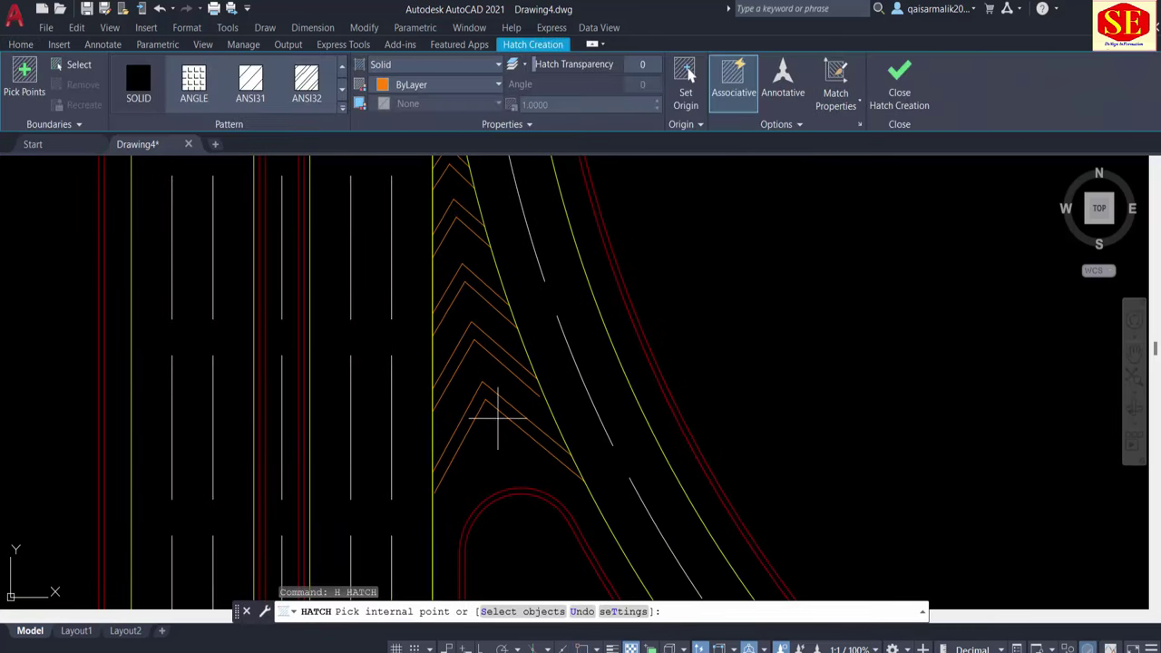
{"action": "key", "text": "Escape"}
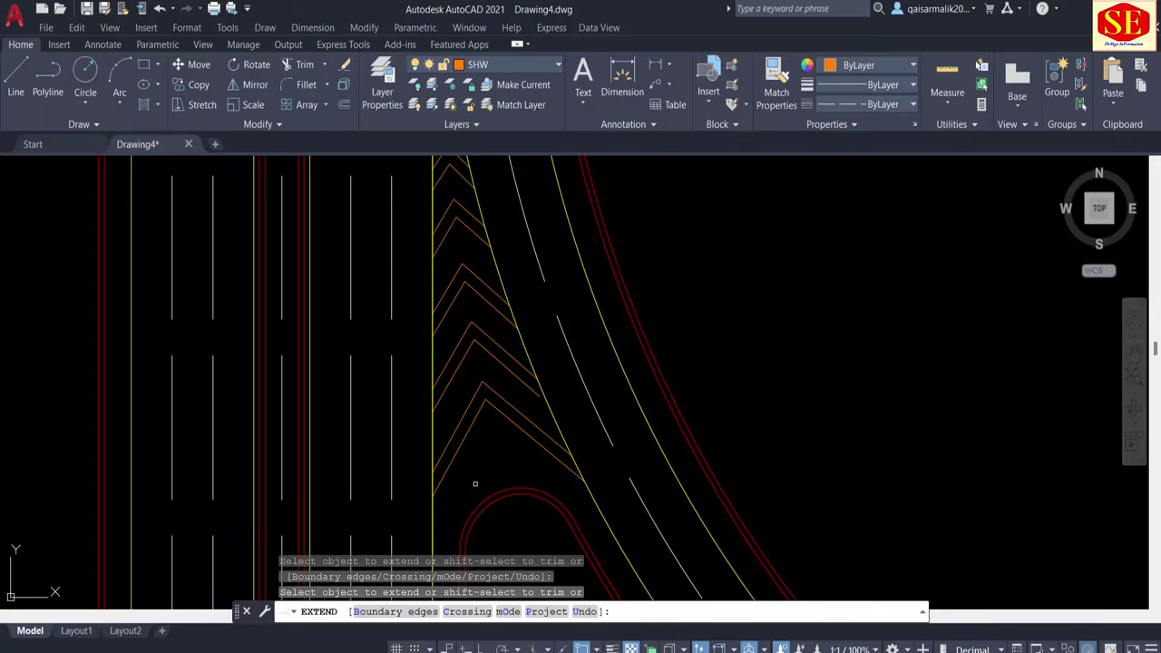
{"action": "type", "text": "h"}
{"action": "key", "text": "Return"}
{"action": "left_click", "coordinate": [492, 415]}
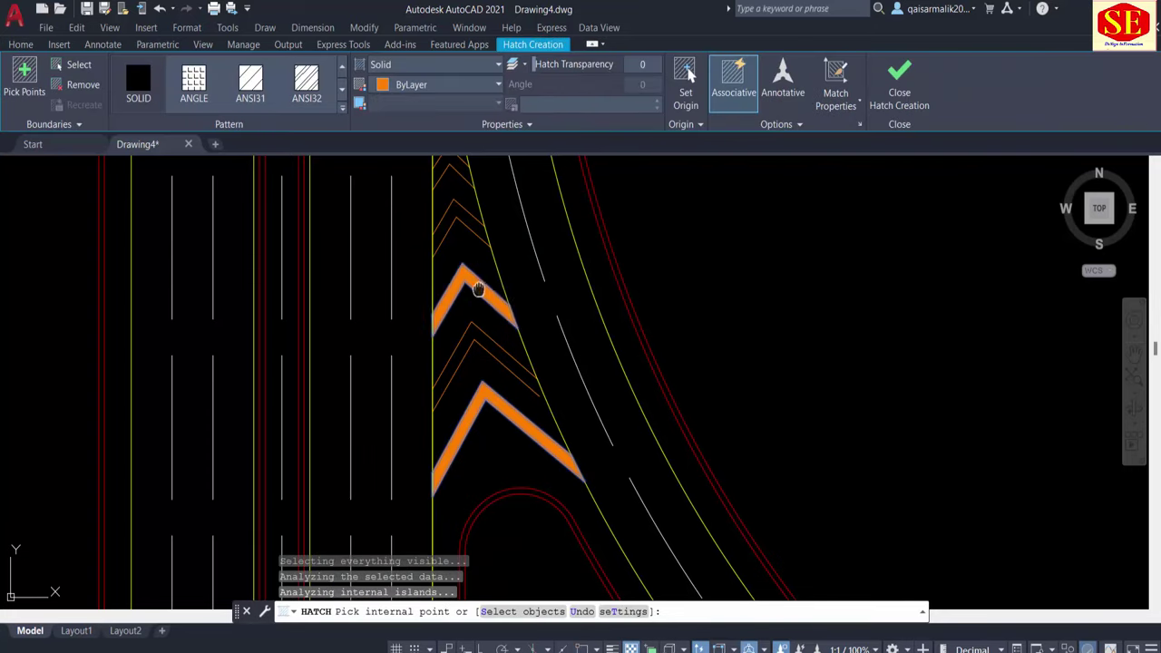
{"action": "left_click", "coordinate": [480, 290]}
{"action": "left_click", "coordinate": [463, 276]}
{"action": "key", "text": "Return"}
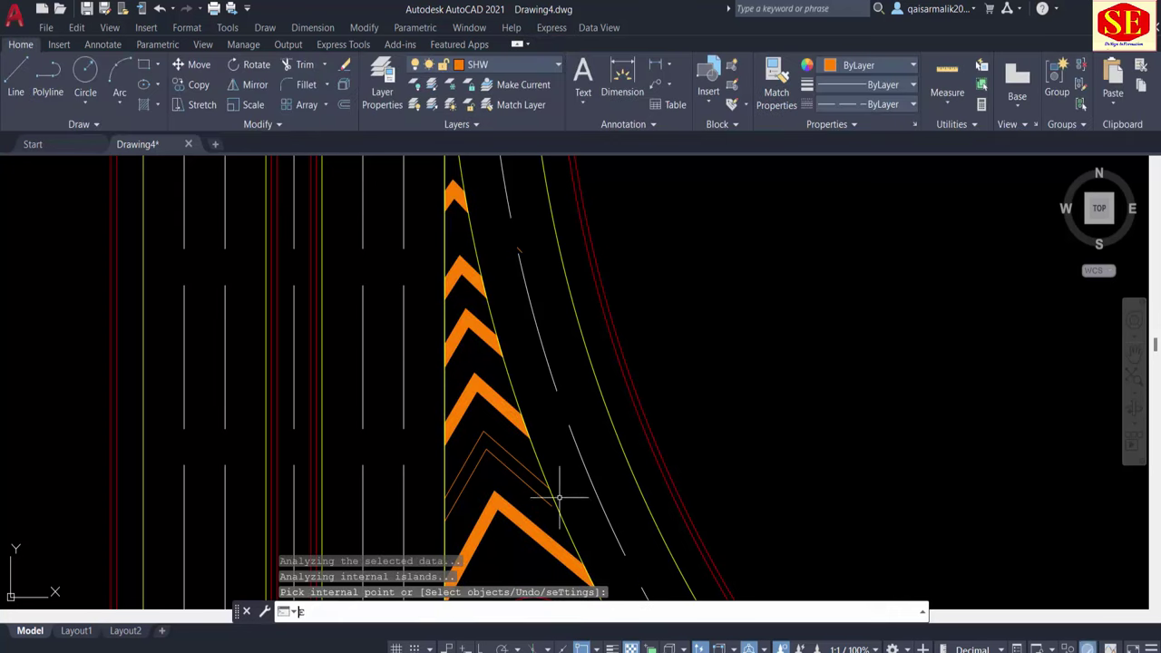
Step: Erase a stray object beside the chevrons
{"action": "type", "text": "h"}
{"action": "key", "text": "Return"}
{"action": "right_click", "coordinate": [537, 258]}
{"action": "left_click", "coordinate": [574, 266]}
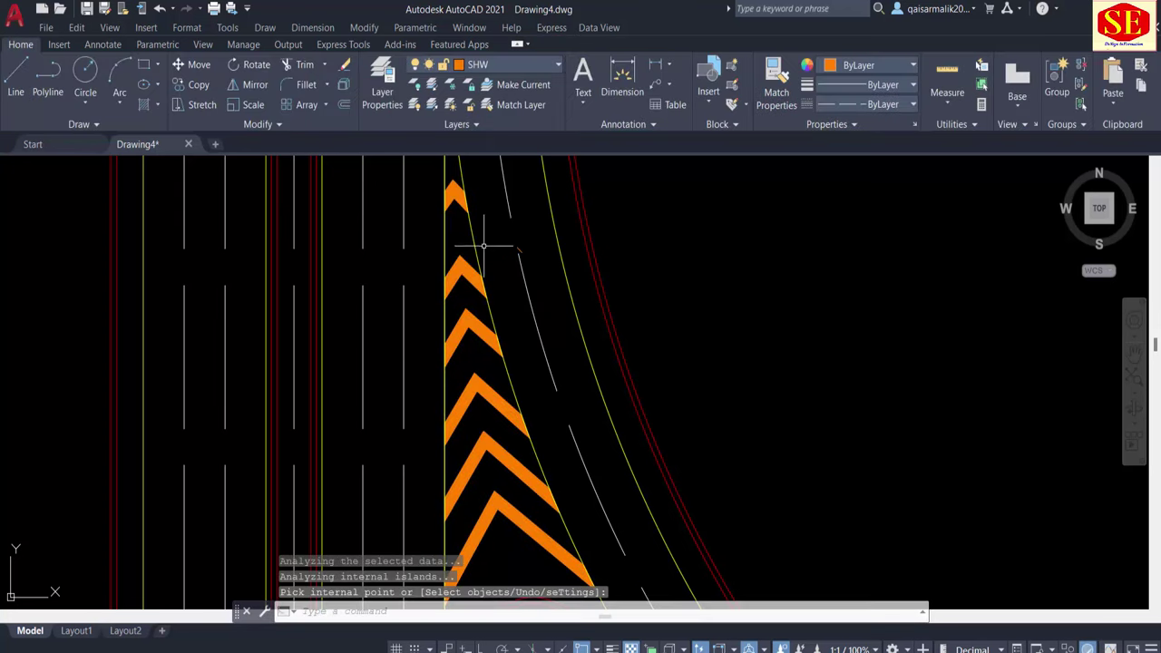
{"action": "left_click_drag", "start_coordinate": [466, 246], "coordinate": [526, 256]}
{"action": "type", "text": "e"}
{"action": "key", "text": "Return"}
{"action": "scroll", "coordinate": [614, 384], "scroll_direction": "down", "scroll_amount": 3}
{"action": "scroll", "coordinate": [671, 453], "scroll_direction": "up", "scroll_amount": 2}
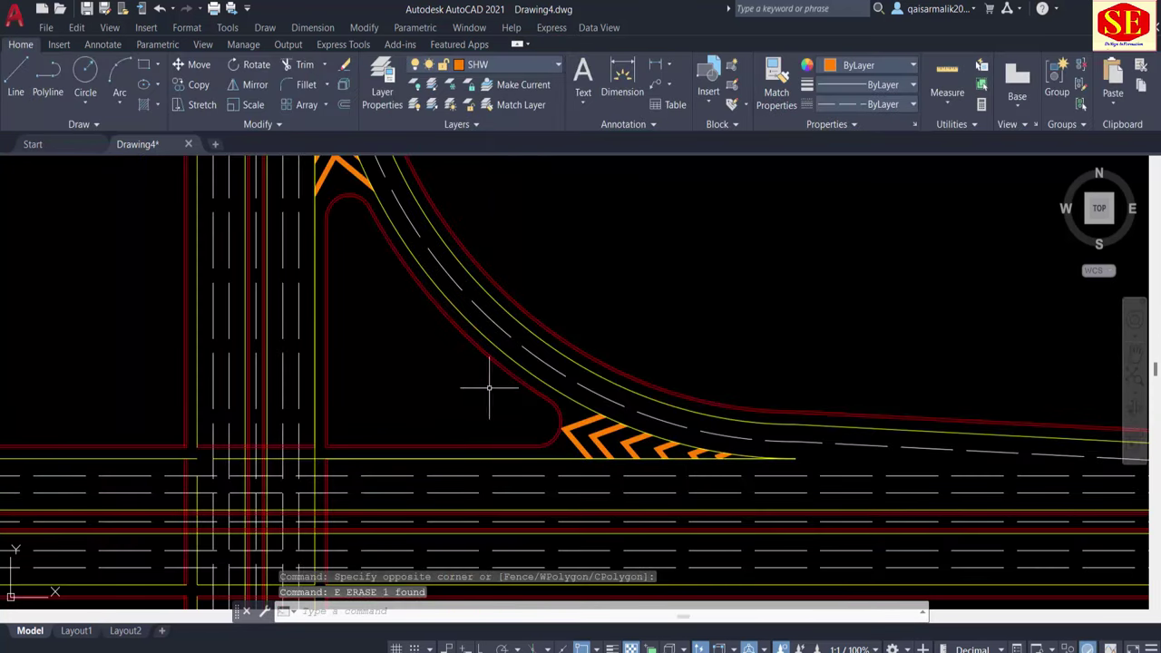
{"action": "scroll", "coordinate": [488, 388], "scroll_direction": "down", "scroll_amount": 2}
{"action": "scroll", "coordinate": [463, 344], "scroll_direction": "up", "scroll_amount": 2}
{"action": "scroll", "coordinate": [454, 317], "scroll_direction": "down", "scroll_amount": 2}
{"action": "scroll", "coordinate": [453, 354], "scroll_direction": "up", "scroll_amount": 1}
{"action": "scroll", "coordinate": [444, 285], "scroll_direction": "up", "scroll_amount": 2}
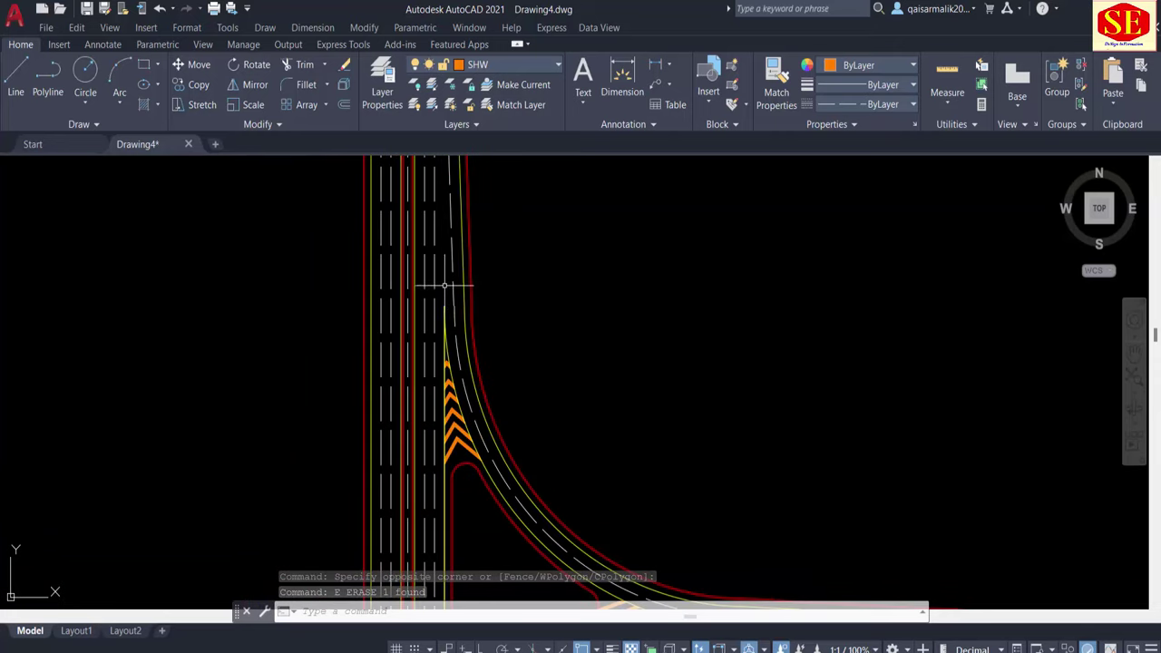
{"action": "scroll", "coordinate": [486, 420], "scroll_direction": "up", "scroll_amount": 1}
{"action": "scroll", "coordinate": [440, 379], "scroll_direction": "up", "scroll_amount": 2}
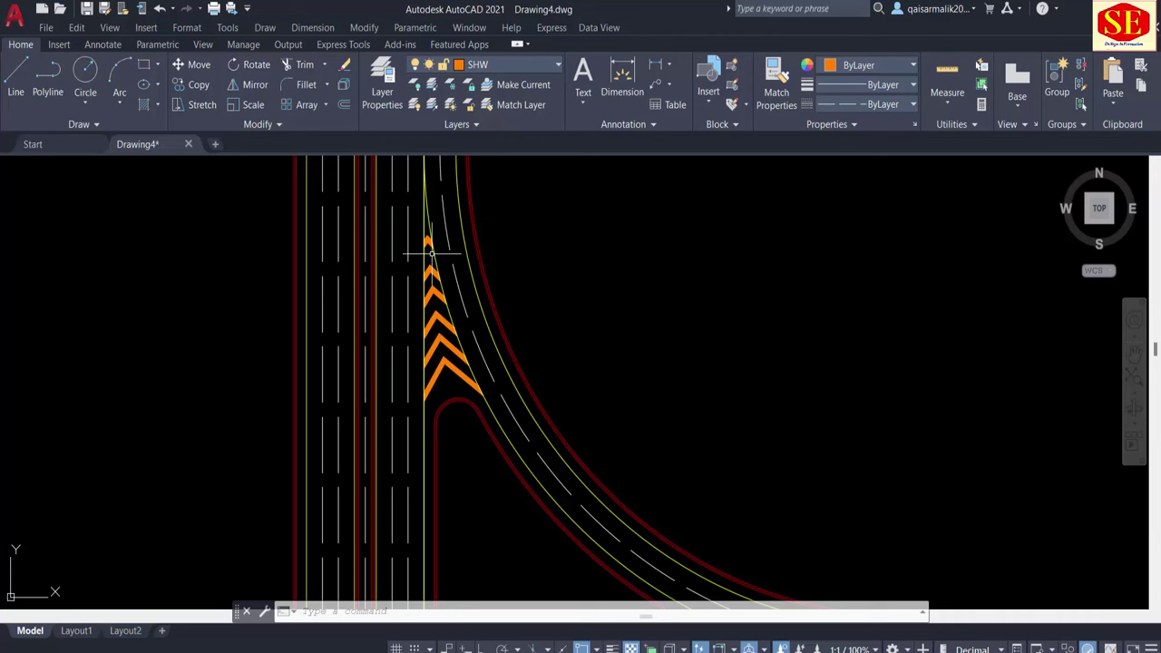
{"action": "scroll", "coordinate": [430, 257], "scroll_direction": "down", "scroll_amount": 1}
{"action": "scroll", "coordinate": [580, 497], "scroll_direction": "up", "scroll_amount": 2}
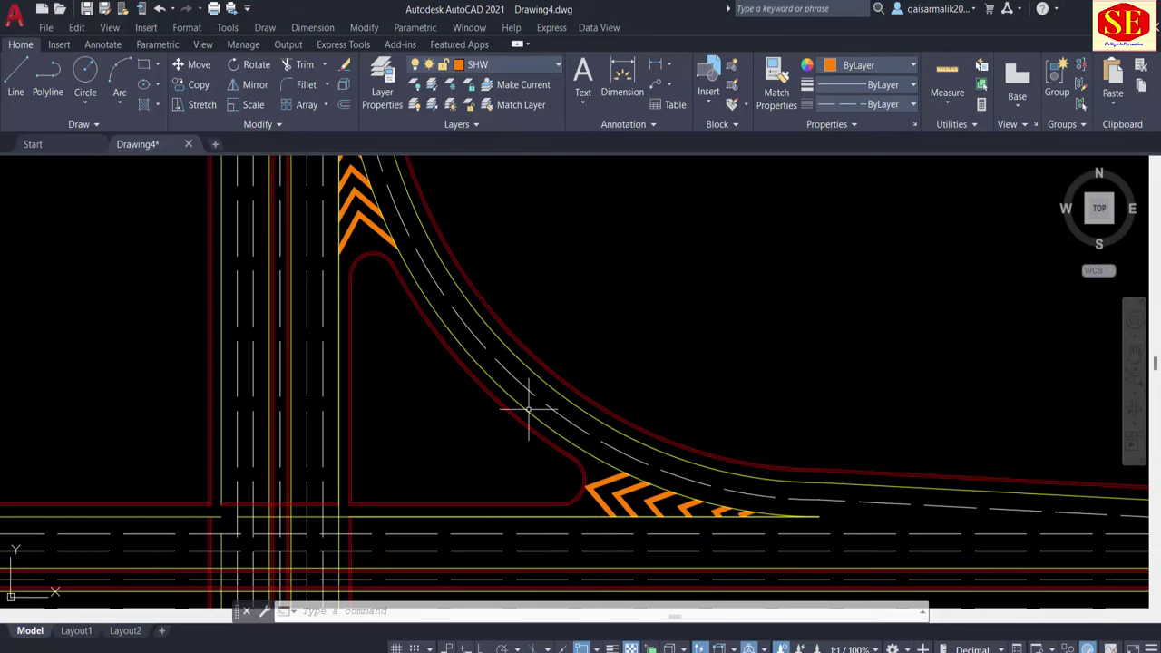
{"action": "scroll", "coordinate": [639, 494], "scroll_direction": "down", "scroll_amount": 2}
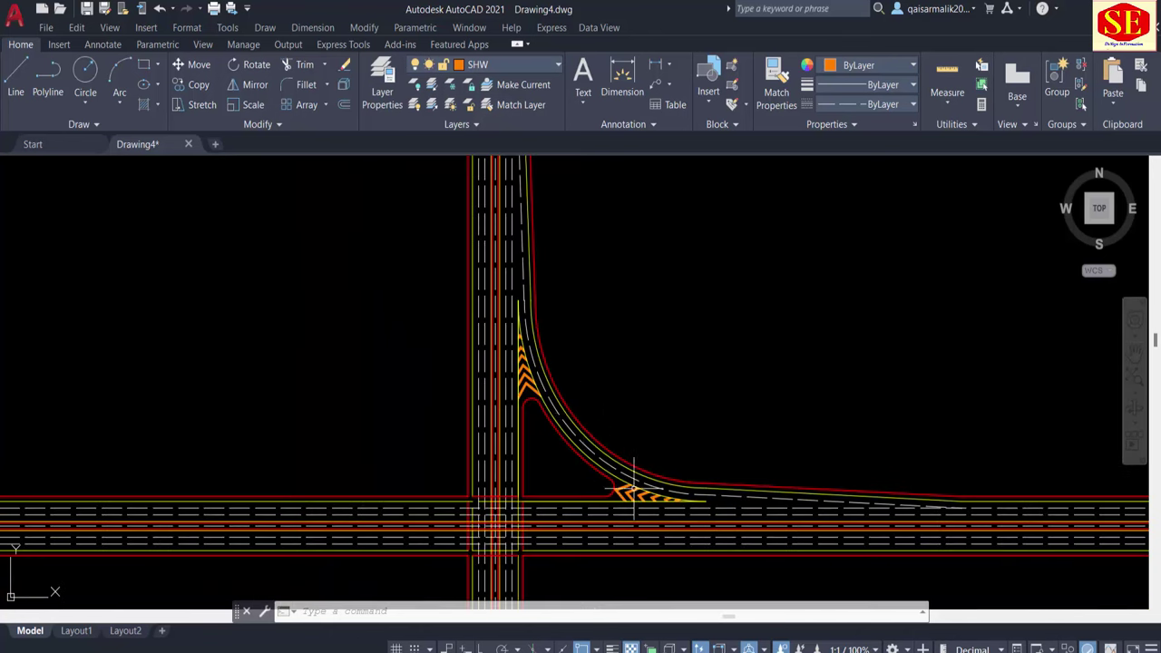
{"action": "scroll", "coordinate": [522, 374], "scroll_direction": "up", "scroll_amount": 2}
{"action": "middle_click_drag", "start_coordinate": [647, 458], "coordinate": [599, 389]}
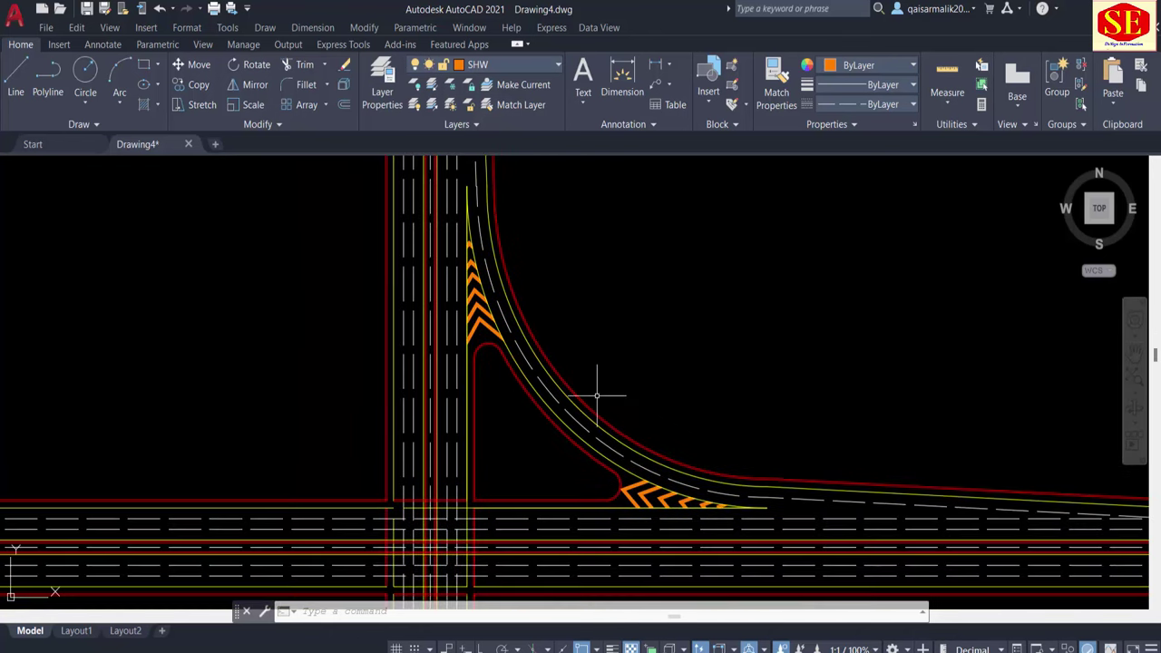
{"action": "key", "text": "Escape"}
{"action": "type", "text": "H"}
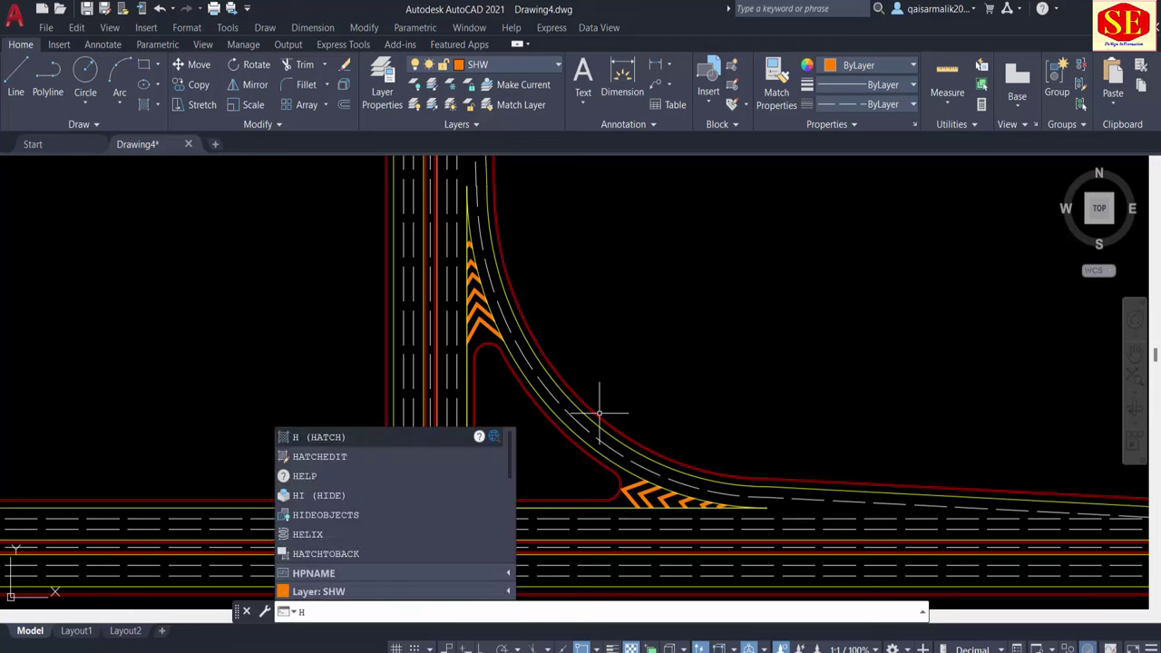
Step: Hatch the top-right corner island and make the fill green
{"action": "key", "text": "Return"}
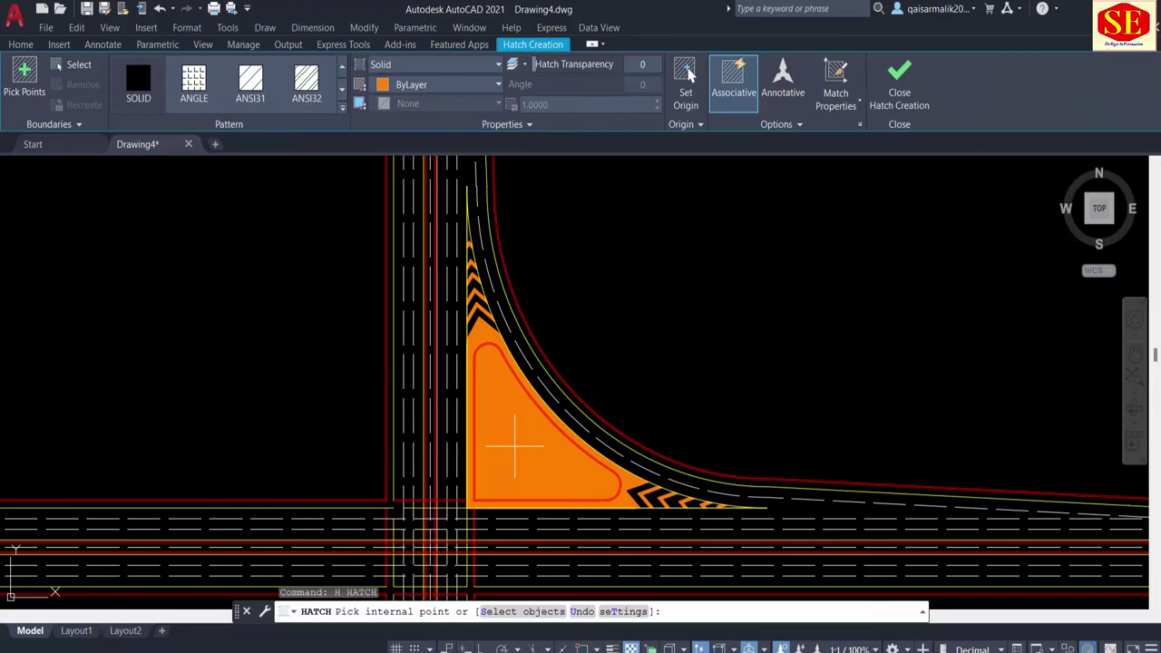
{"action": "left_click", "coordinate": [515, 445]}
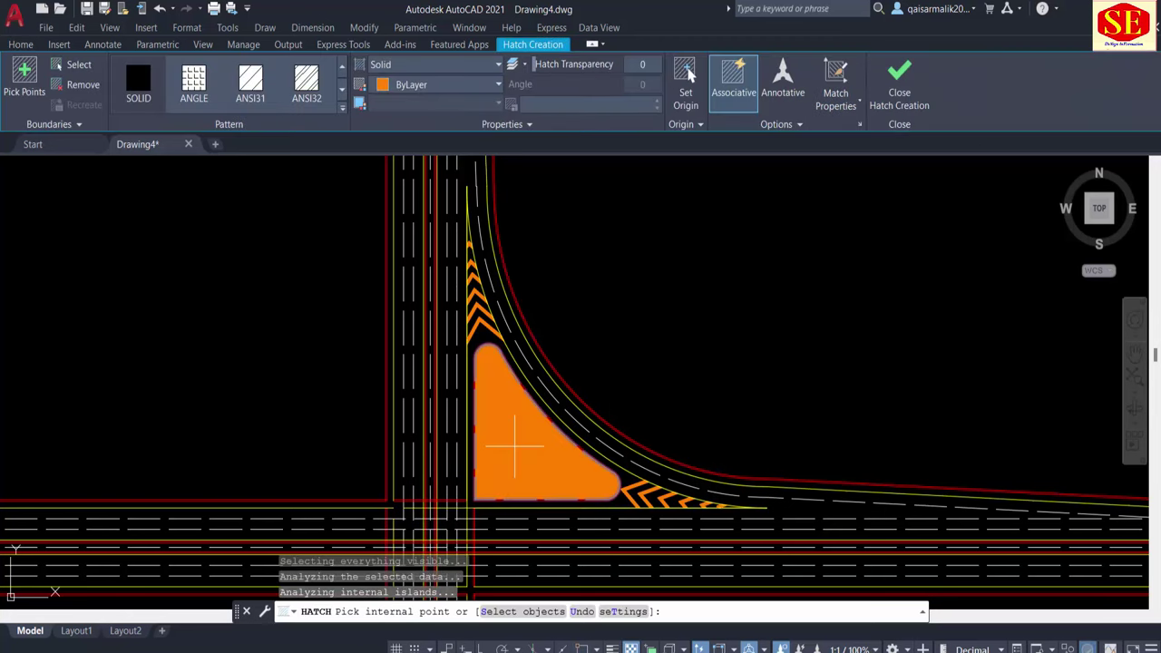
{"action": "left_click", "coordinate": [424, 86]}
{"action": "left_click", "coordinate": [407, 251]}
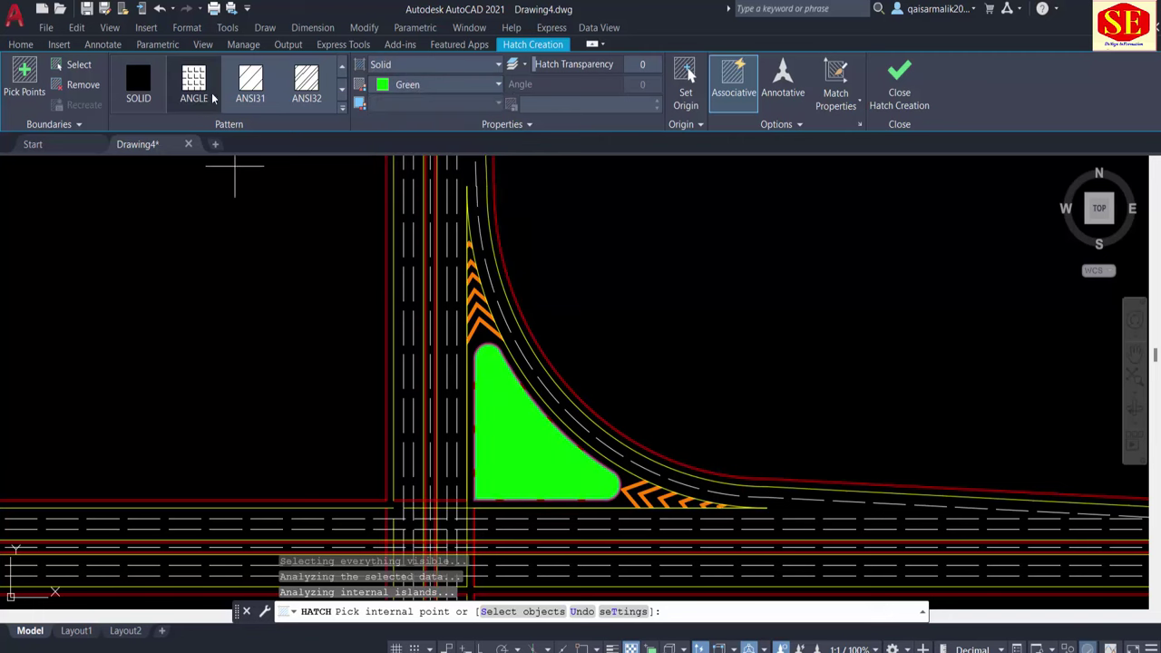
Step: Switch the island hatch pattern to GOST_GLASS at scale 0.5
{"action": "left_click", "coordinate": [341, 110]}
{"action": "scroll", "coordinate": [306, 205], "scroll_direction": "down", "scroll_amount": 2}
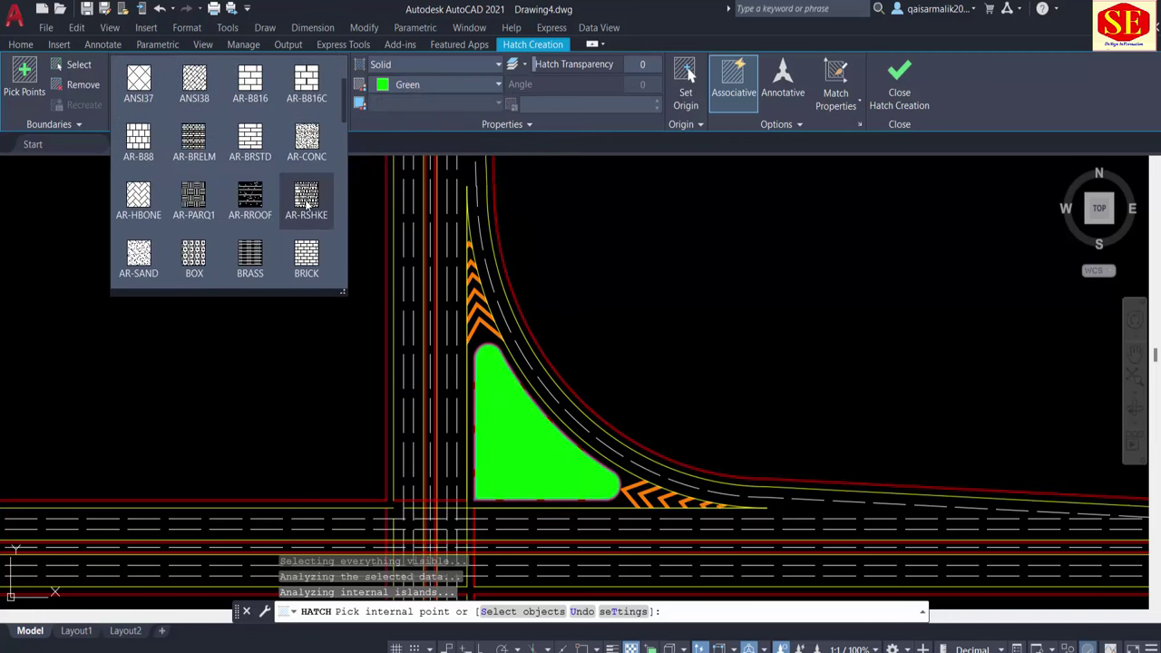
{"action": "scroll", "coordinate": [306, 205], "scroll_direction": "down", "scroll_amount": 2}
{"action": "left_click", "coordinate": [305, 201]}
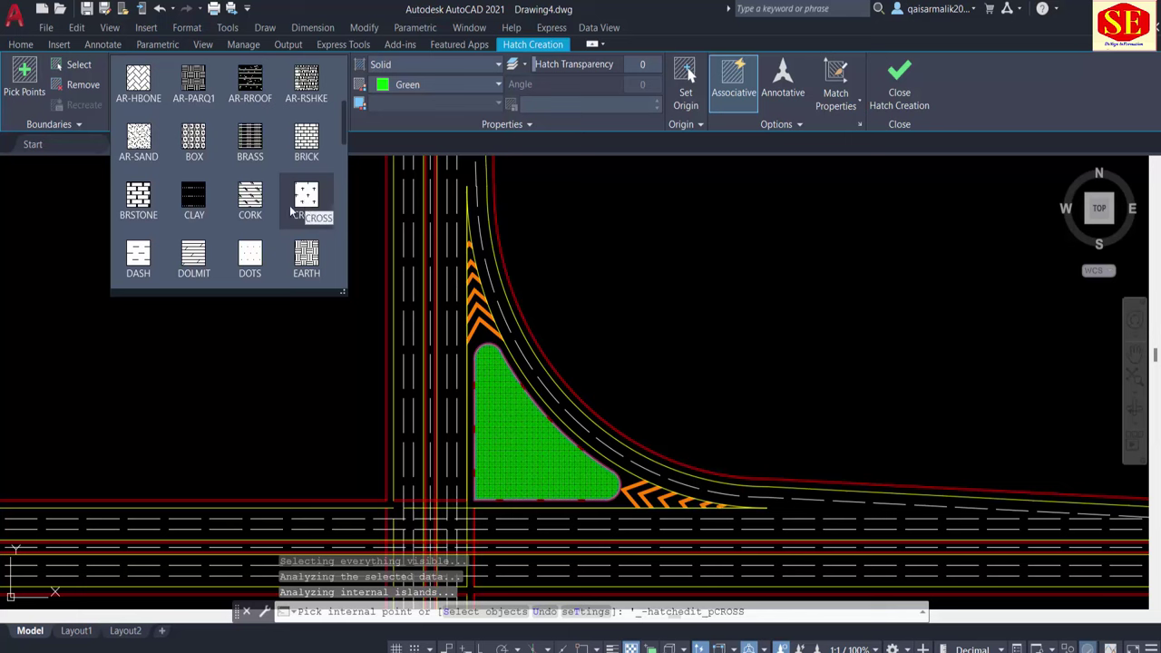
{"action": "left_click", "coordinate": [137, 258]}
{"action": "scroll", "coordinate": [138, 259], "scroll_direction": "down", "scroll_amount": 3}
{"action": "left_click", "coordinate": [138, 259]}
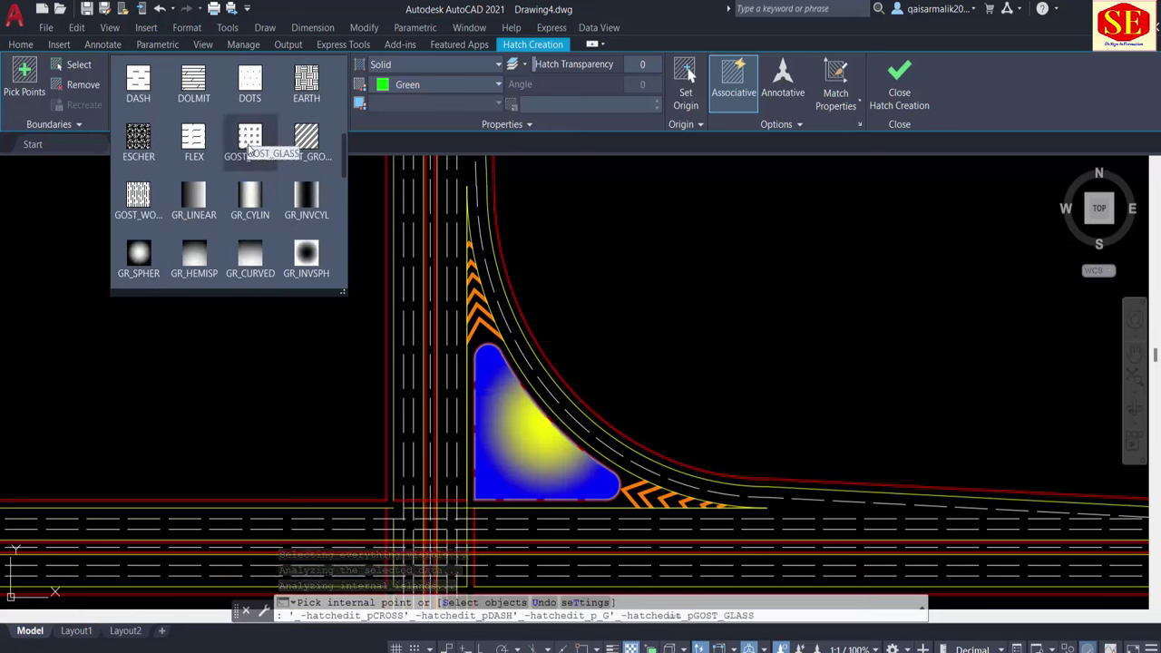
{"action": "left_click", "coordinate": [249, 145]}
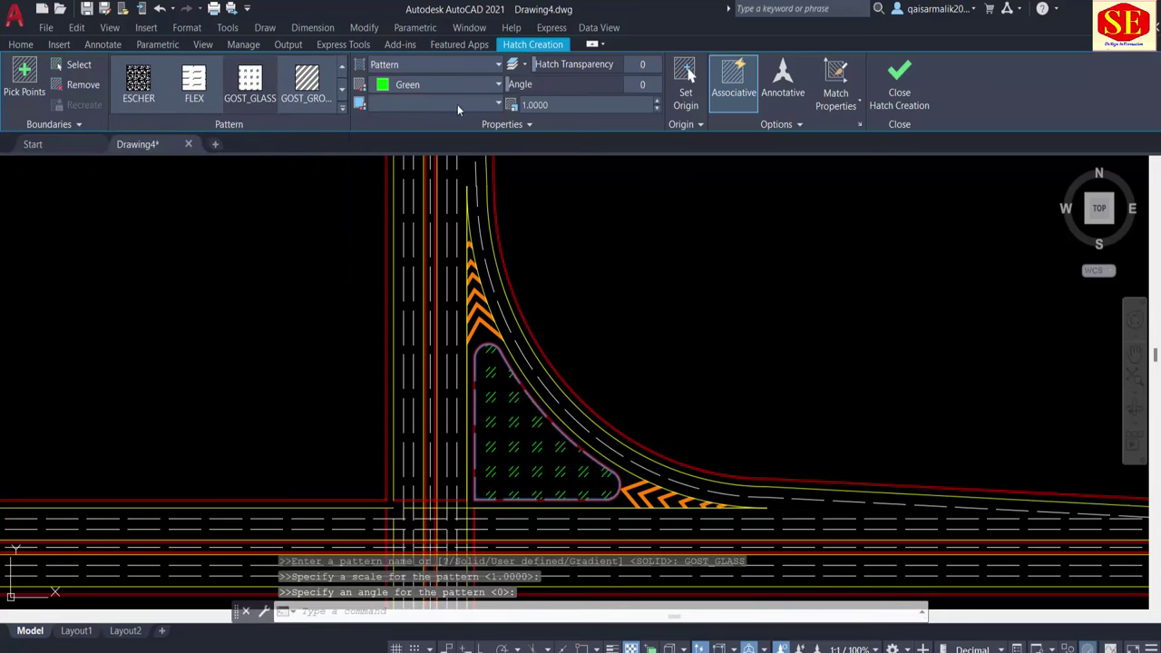
{"action": "type", "text": "0.5000"}
{"action": "key", "text": "Return"}
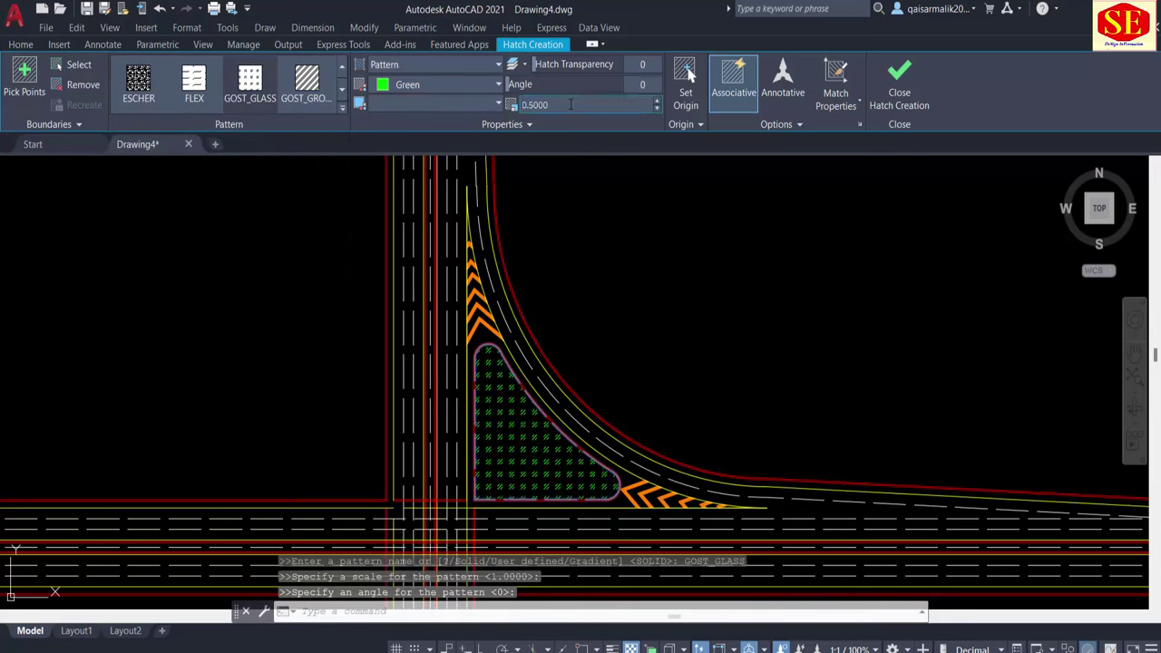
{"action": "scroll", "coordinate": [666, 328], "scroll_direction": "down", "scroll_amount": 2}
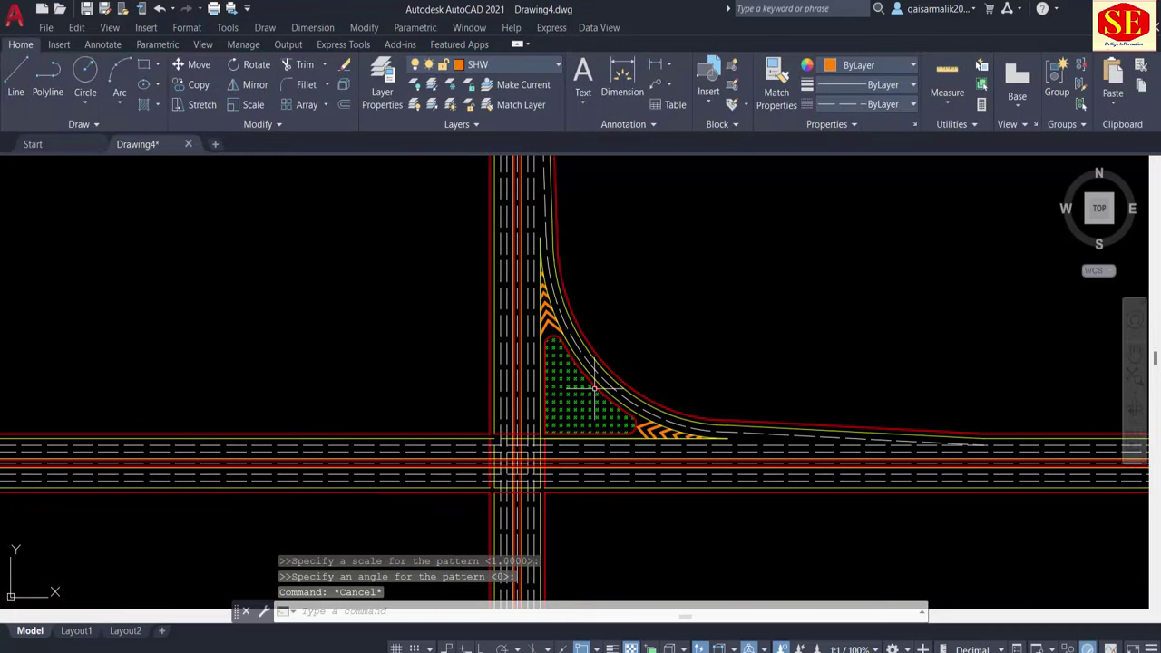
{"action": "scroll", "coordinate": [553, 292], "scroll_direction": "up", "scroll_amount": 2}
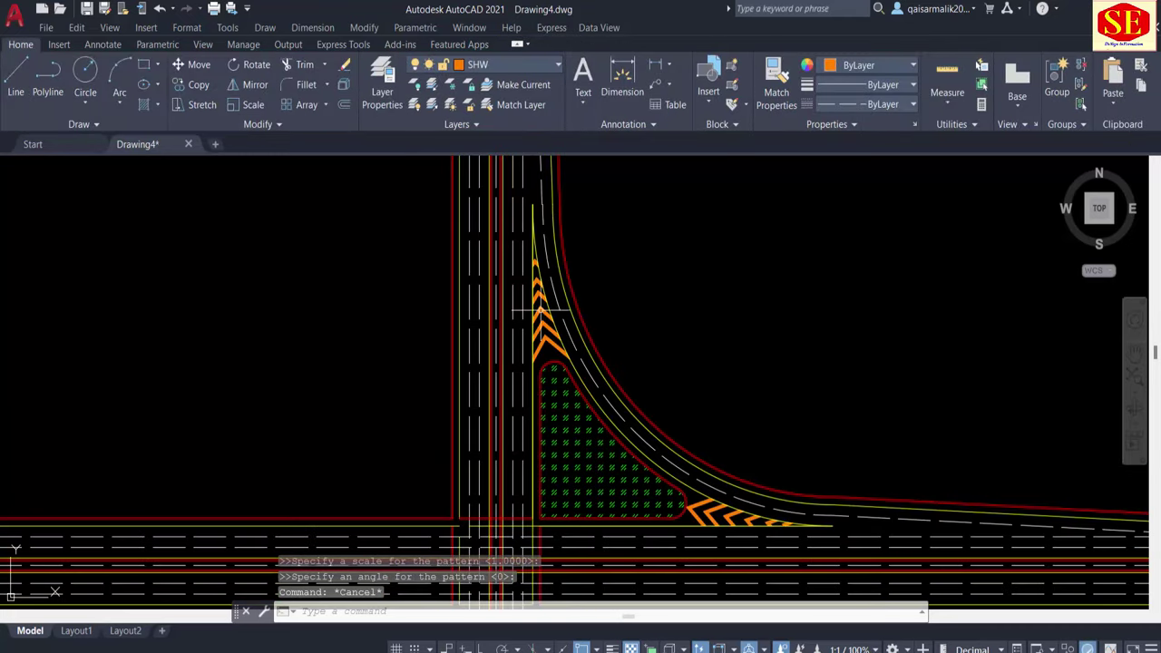
{"action": "scroll", "coordinate": [599, 451], "scroll_direction": "down", "scroll_amount": 3}
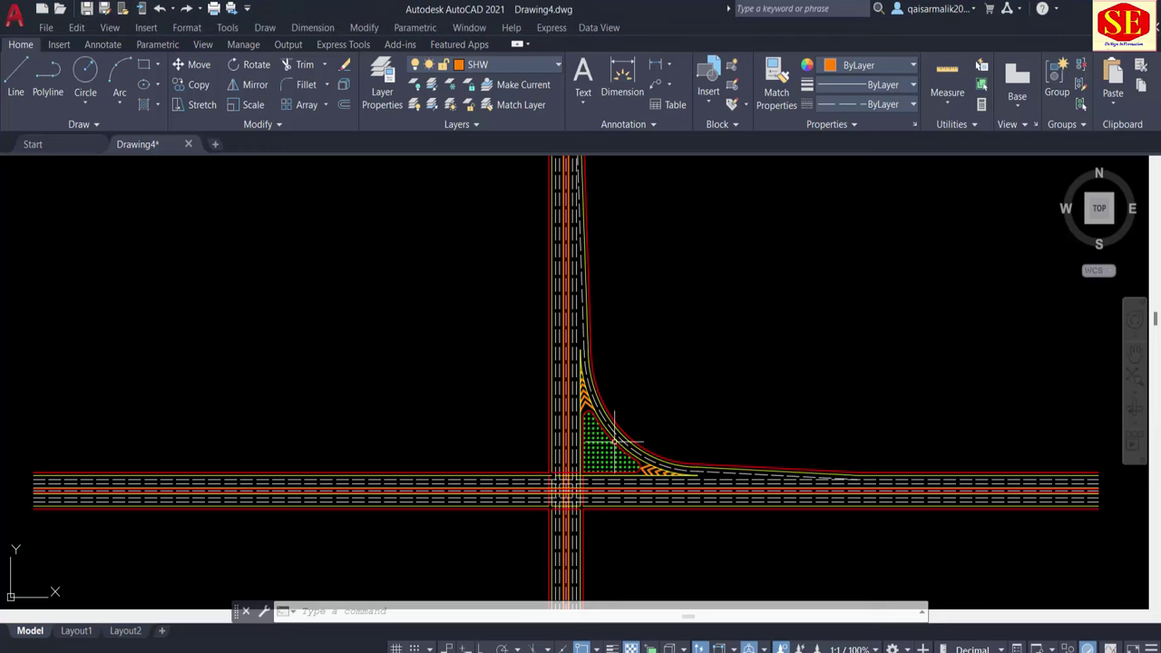
Step: Start a new block named R and window-select the first chevrons of the corner island
{"action": "type", "text": "b"}
{"action": "key", "text": "Return"}
{"action": "type", "text": "R"}
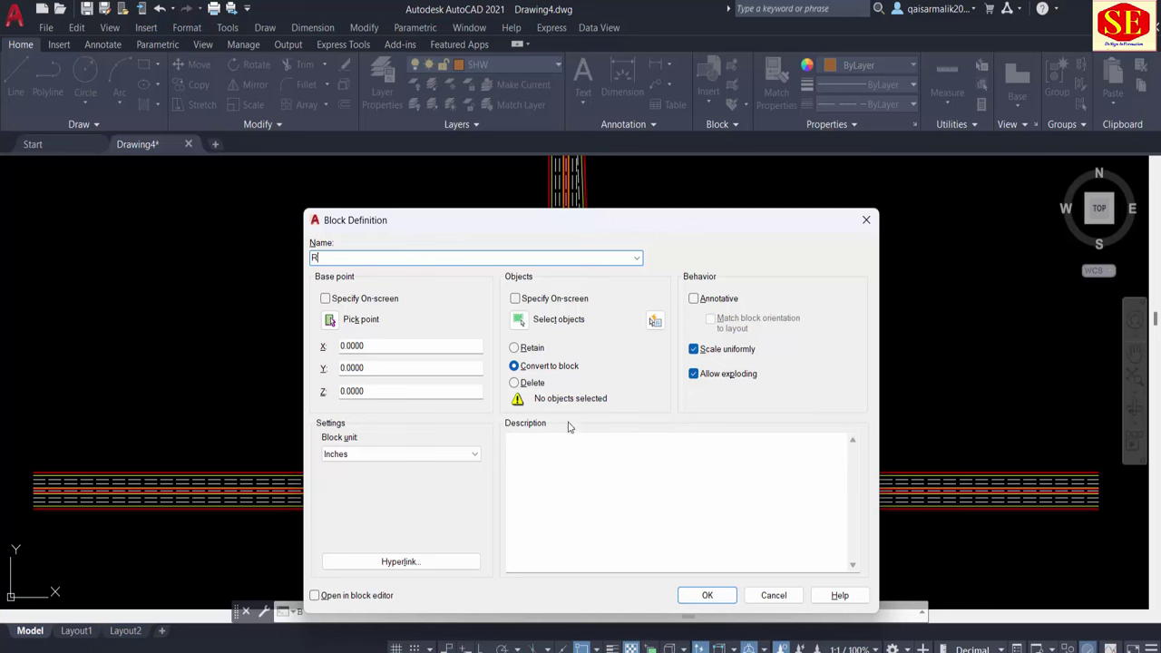
{"action": "left_click", "coordinate": [522, 322]}
{"action": "scroll", "coordinate": [634, 390], "scroll_direction": "up", "scroll_amount": 3}
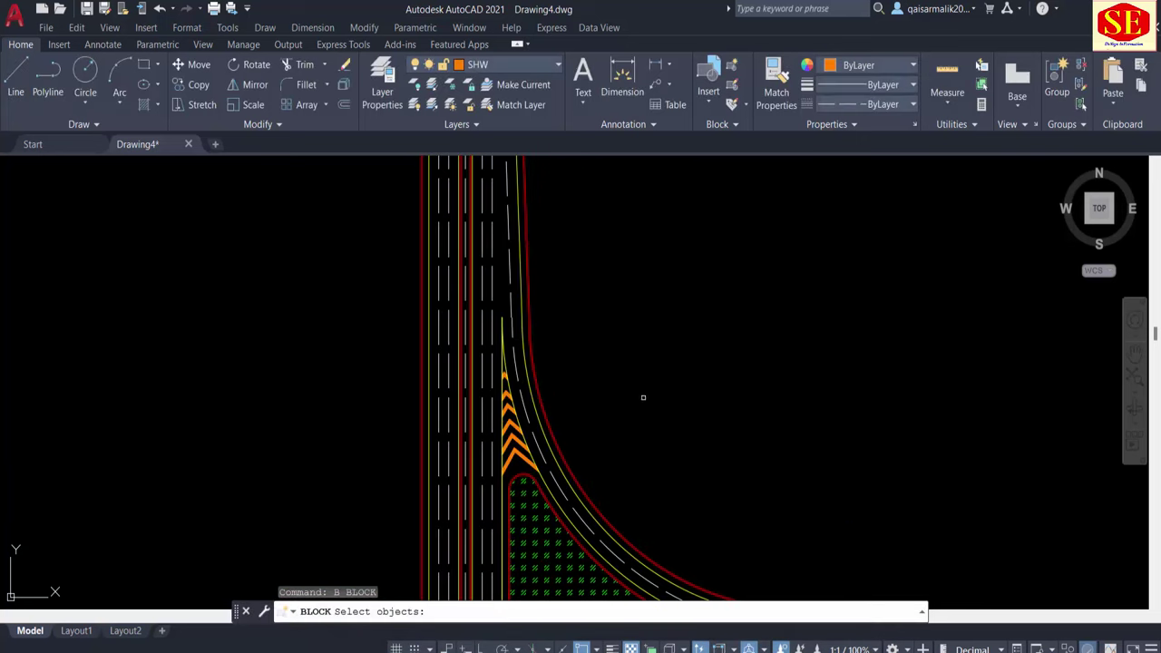
{"action": "left_click", "coordinate": [691, 394]}
{"action": "left_click", "coordinate": [564, 516]}
{"action": "middle_click_drag", "start_coordinate": [564, 515], "coordinate": [564, 433]}
{"action": "scroll", "coordinate": [526, 381], "scroll_direction": "up", "scroll_amount": 3}
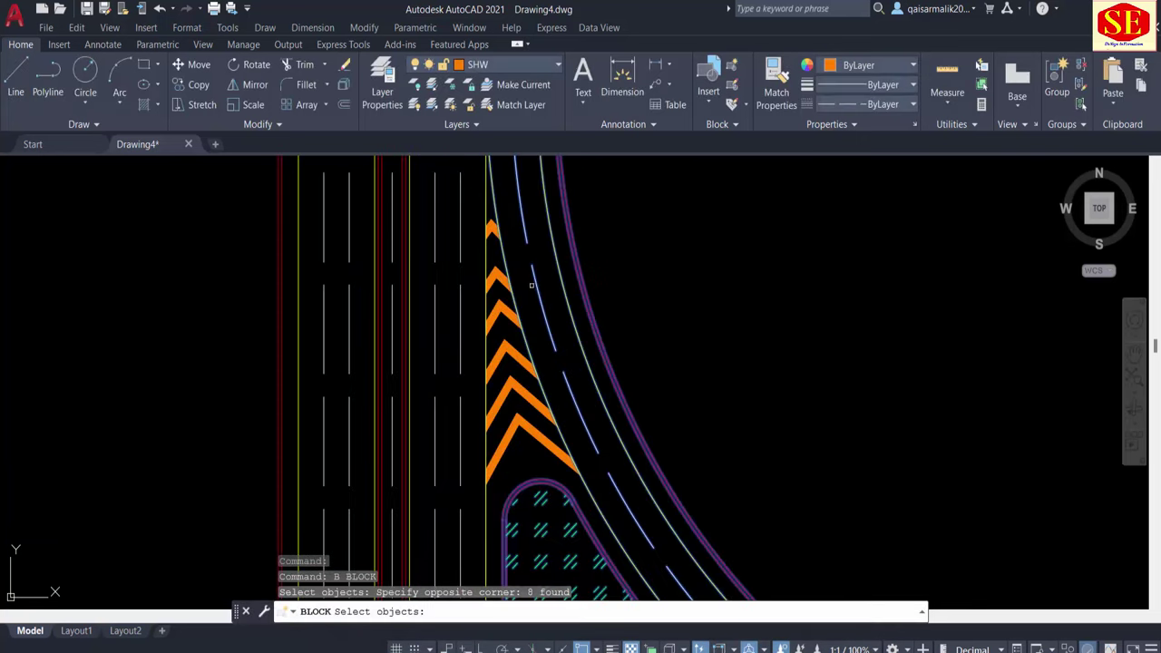
{"action": "left_click", "coordinate": [528, 269]}
{"action": "left_click", "coordinate": [477, 480]}
Step: Add the chevron tips and the corner curb edges at the junction to the block selection
{"action": "scroll", "coordinate": [517, 381], "scroll_direction": "down", "scroll_amount": 2}
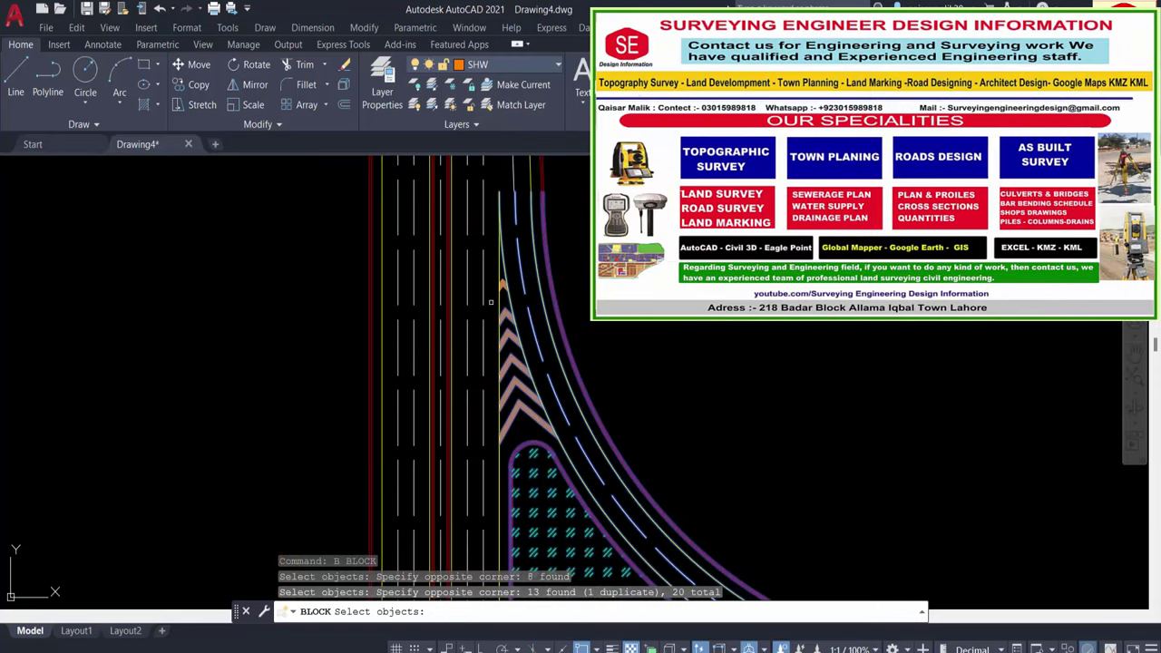
{"action": "left_click", "coordinate": [500, 301]}
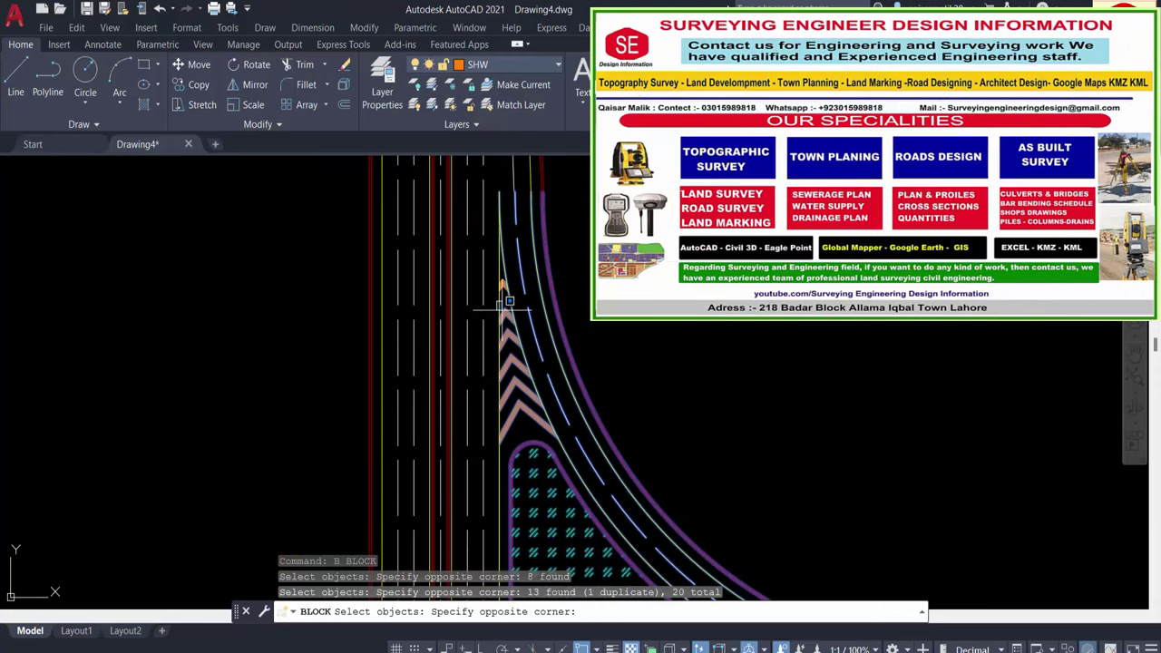
{"action": "left_click", "coordinate": [501, 304]}
{"action": "left_click", "coordinate": [501, 303]}
{"action": "left_click", "coordinate": [508, 308]}
{"action": "scroll", "coordinate": [530, 238], "scroll_direction": "down", "scroll_amount": 2}
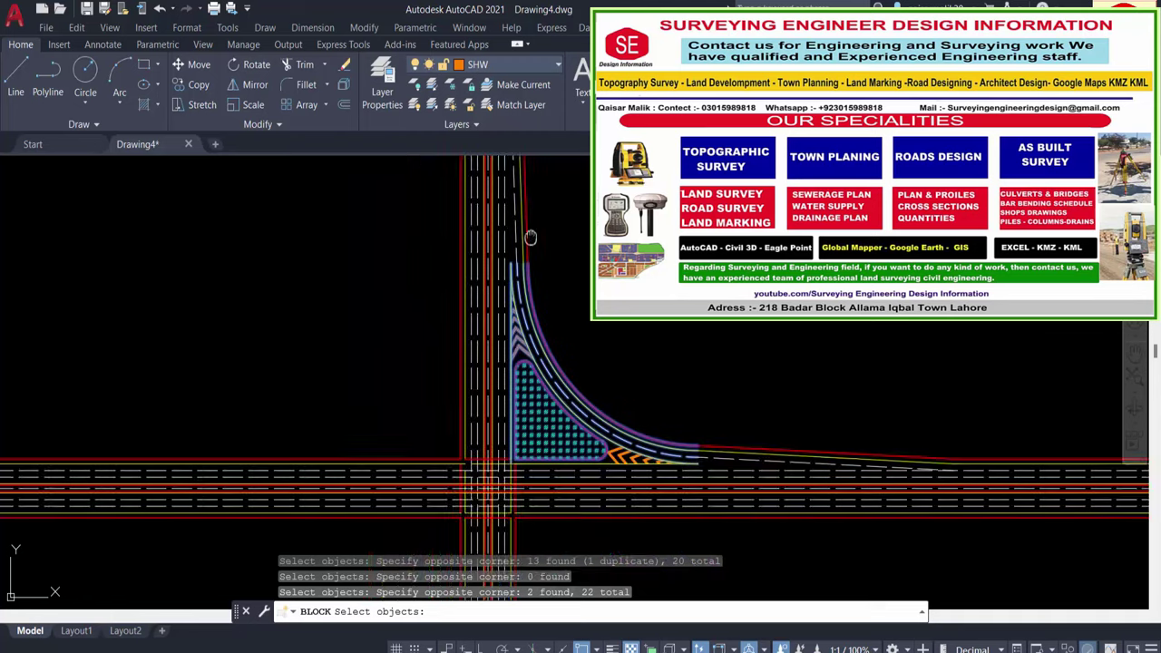
{"action": "scroll", "coordinate": [540, 287], "scroll_direction": "down", "scroll_amount": 2}
{"action": "left_click", "coordinate": [539, 287]}
{"action": "left_click", "coordinate": [515, 330]}
{"action": "middle_click_drag", "start_coordinate": [515, 330], "coordinate": [526, 231]}
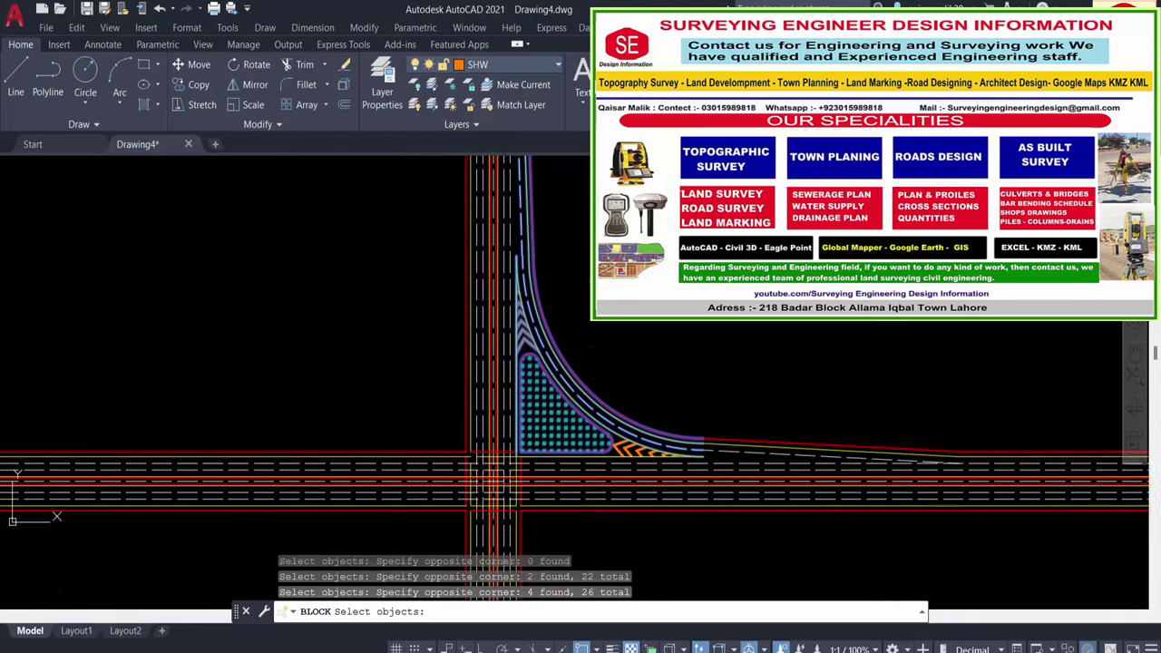
{"action": "scroll", "coordinate": [653, 417], "scroll_direction": "up", "scroll_amount": 2}
Step: Add the remaining lower chevrons and create block R from all 44 objects
{"action": "left_click", "coordinate": [759, 399]}
{"action": "left_click", "coordinate": [705, 444]}
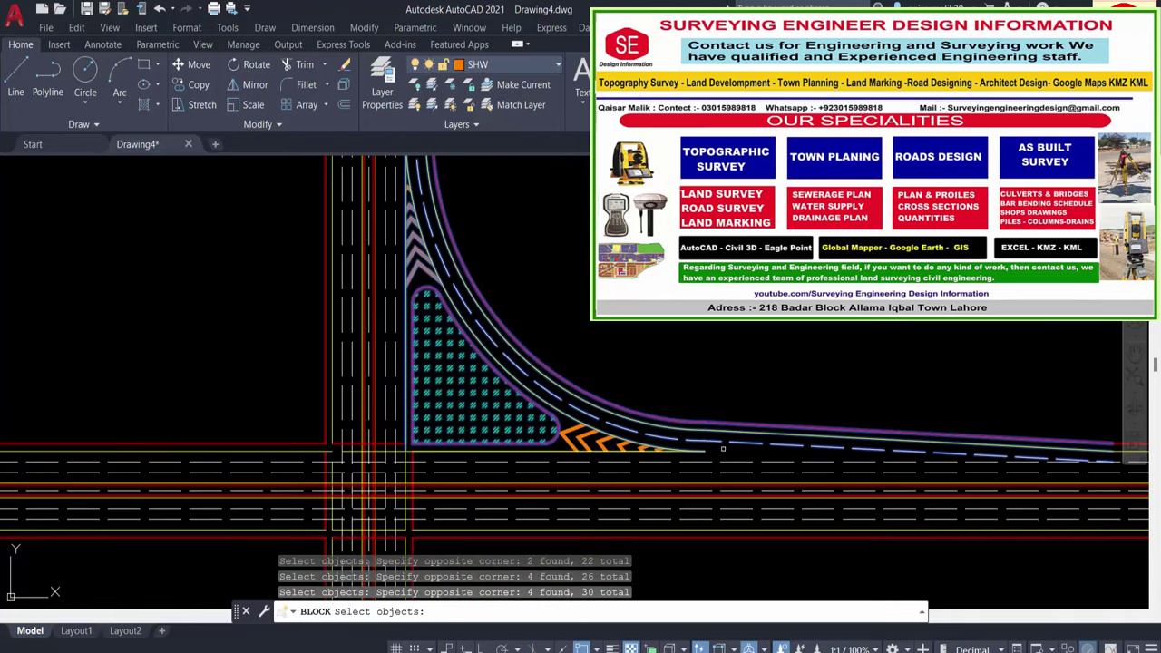
{"action": "scroll", "coordinate": [706, 441], "scroll_direction": "up", "scroll_amount": 3}
{"action": "left_click", "coordinate": [725, 481]}
{"action": "left_click", "coordinate": [381, 395]}
{"action": "left_click", "coordinate": [434, 337]}
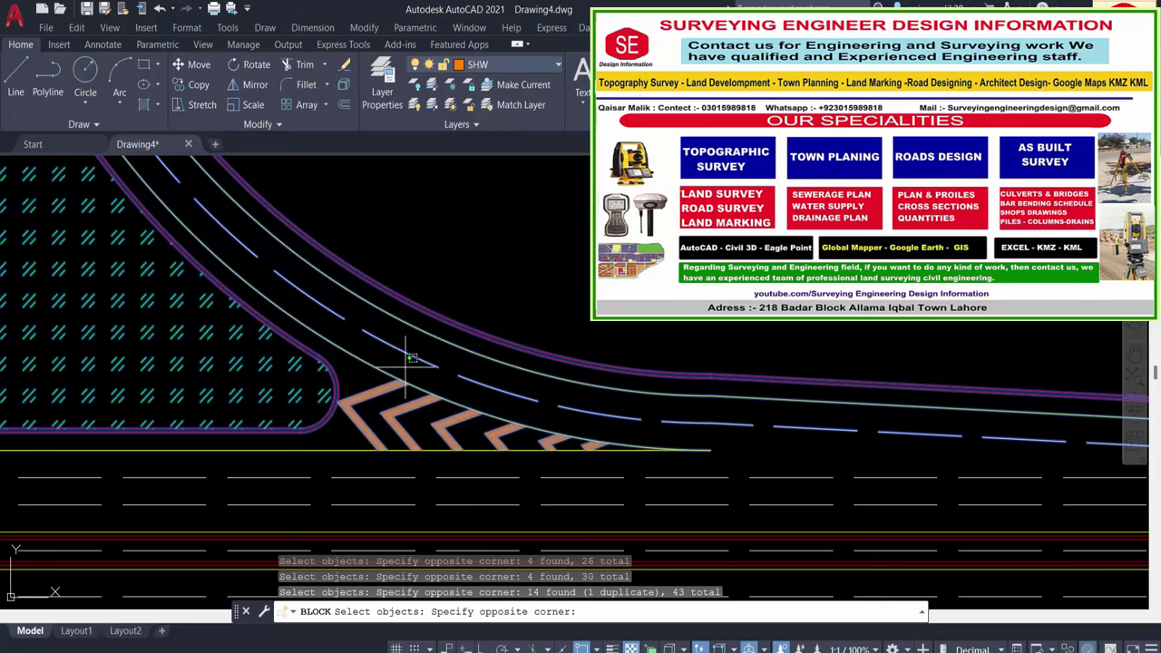
{"action": "left_click", "coordinate": [358, 433]}
{"action": "scroll", "coordinate": [358, 432], "scroll_direction": "down", "scroll_amount": 2}
{"action": "left_click", "coordinate": [370, 433]}
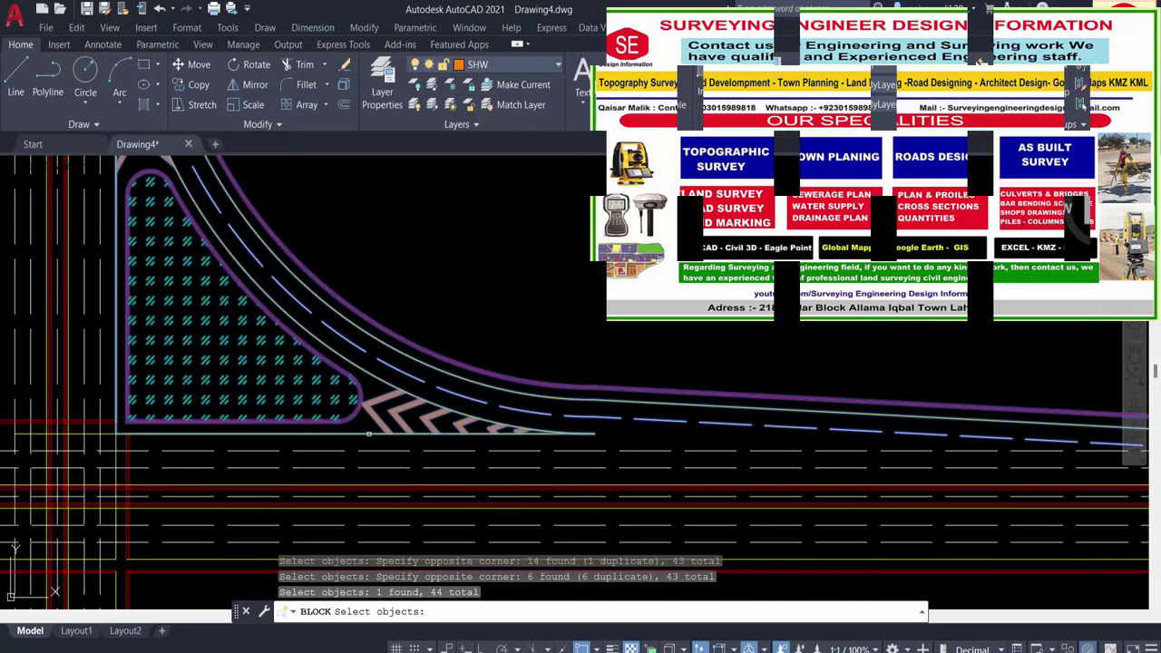
{"action": "scroll", "coordinate": [560, 325], "scroll_direction": "down", "scroll_amount": 3}
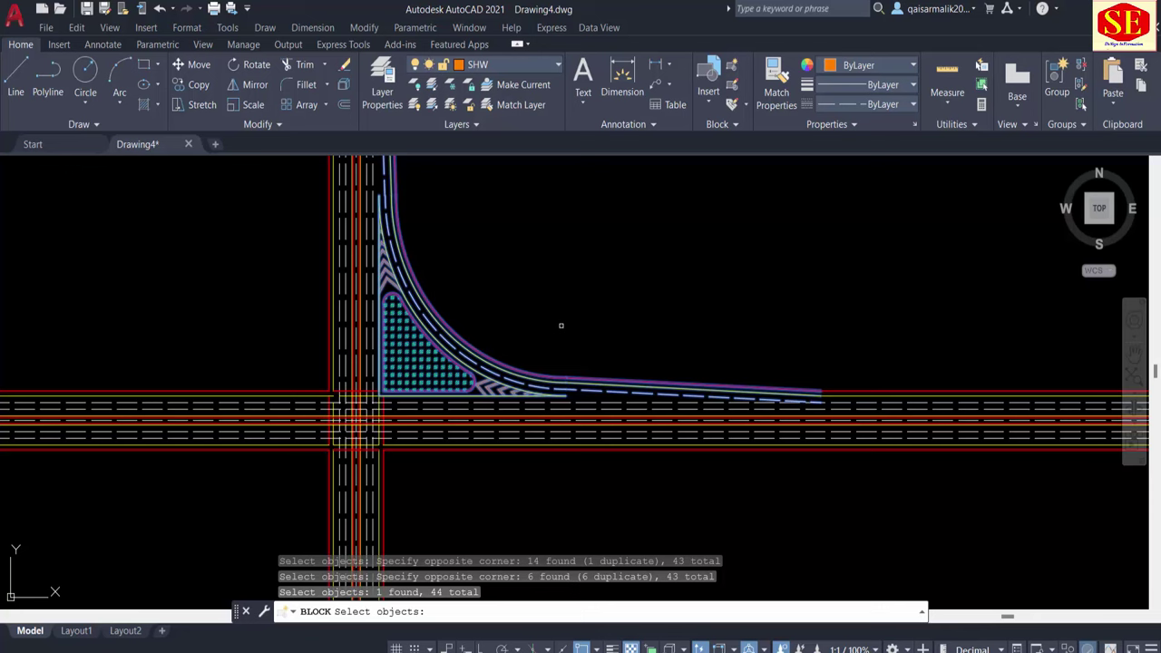
{"action": "key", "text": "Return"}
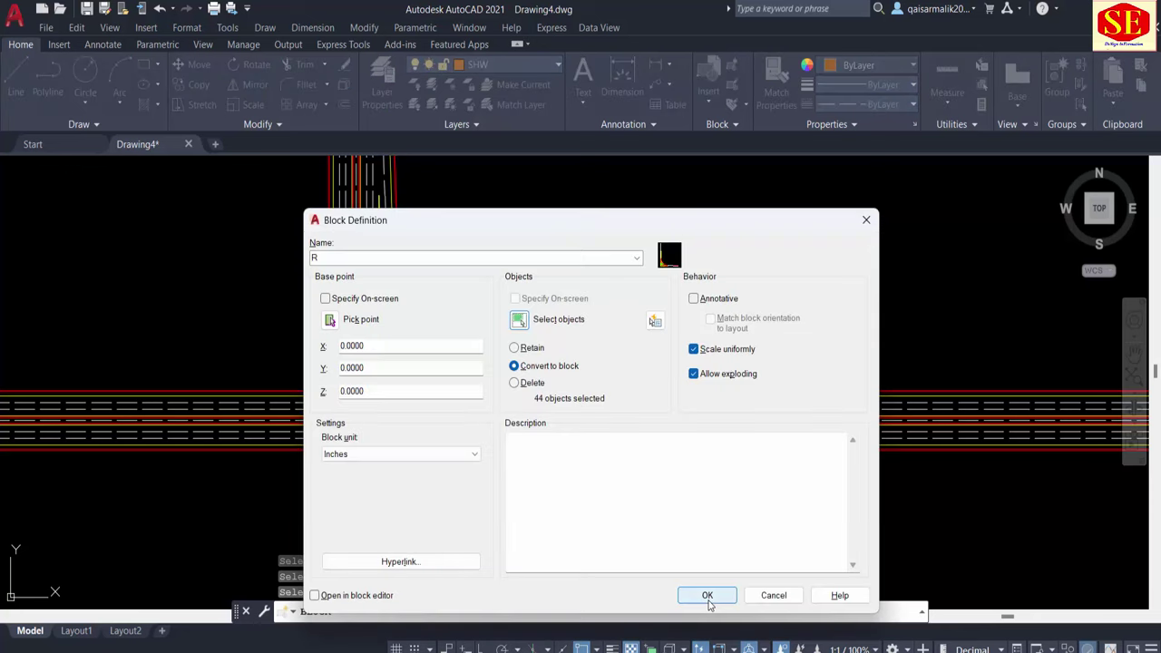
{"action": "left_click", "coordinate": [691, 599]}
Step: Start the MI mirror command and select corner block R
{"action": "scroll", "coordinate": [722, 263], "scroll_direction": "down", "scroll_amount": 2}
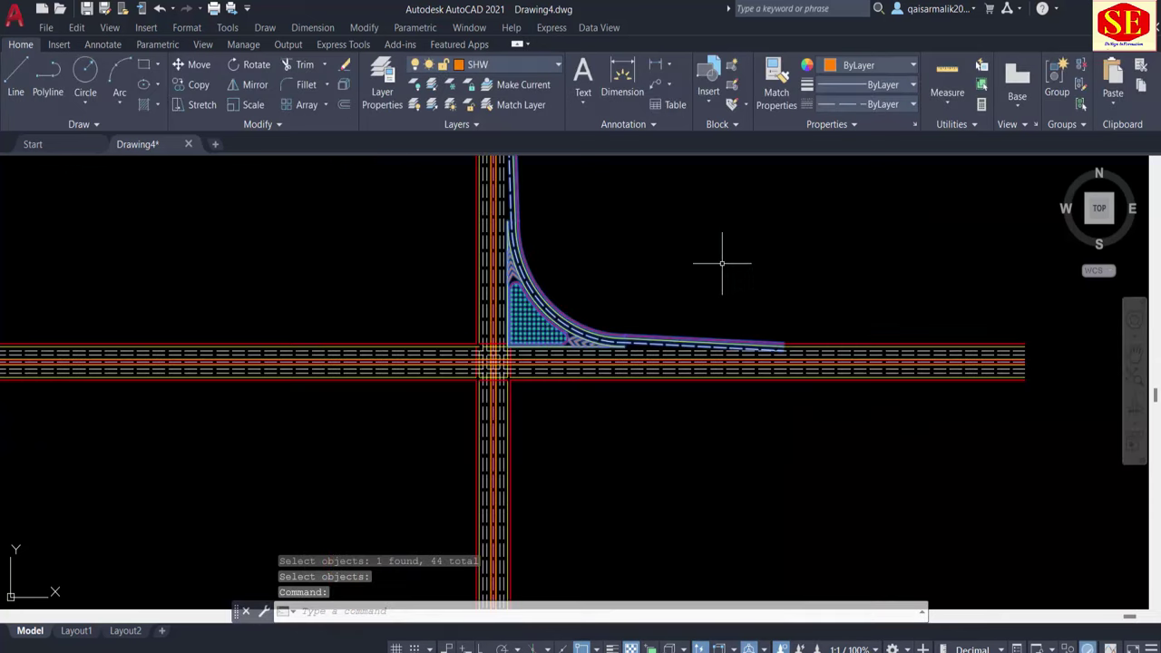
{"action": "key", "text": "Escape"}
{"action": "type", "text": "mi"}
{"action": "key", "text": "Return"}
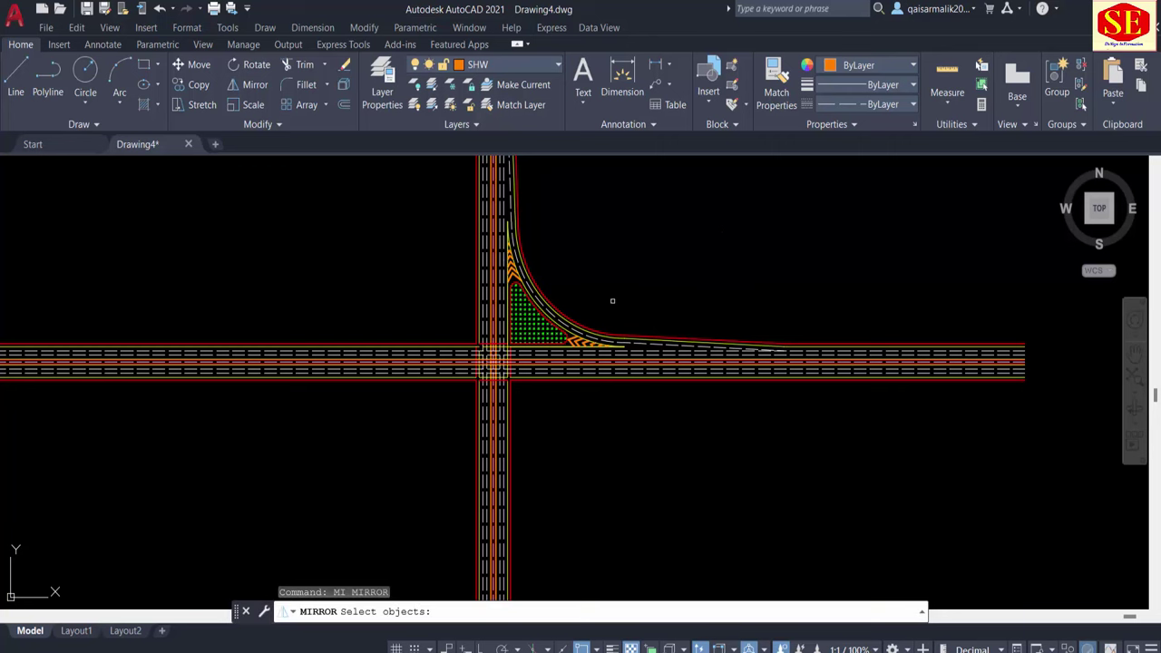
{"action": "left_click", "coordinate": [501, 352]}
{"action": "scroll", "coordinate": [497, 359], "scroll_direction": "up", "scroll_amount": 5}
{"action": "key", "text": "Return"}
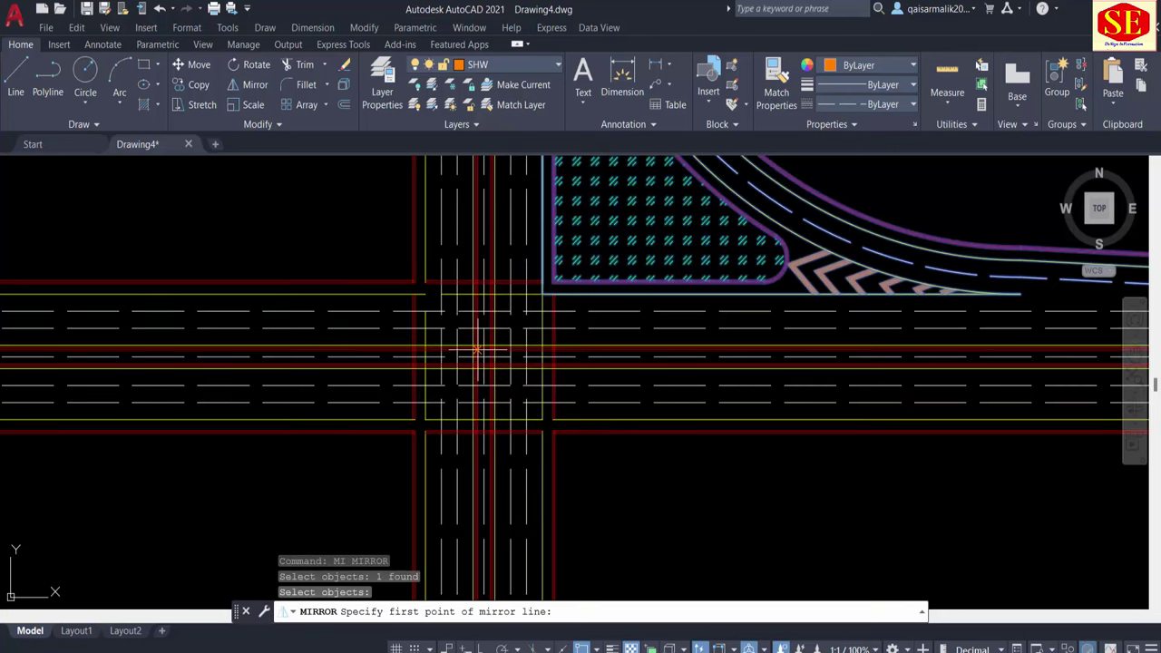
Step: Mirror block R across the vertical road centreline to the top-left corner, keeping the original
{"action": "left_click", "coordinate": [483, 355]}
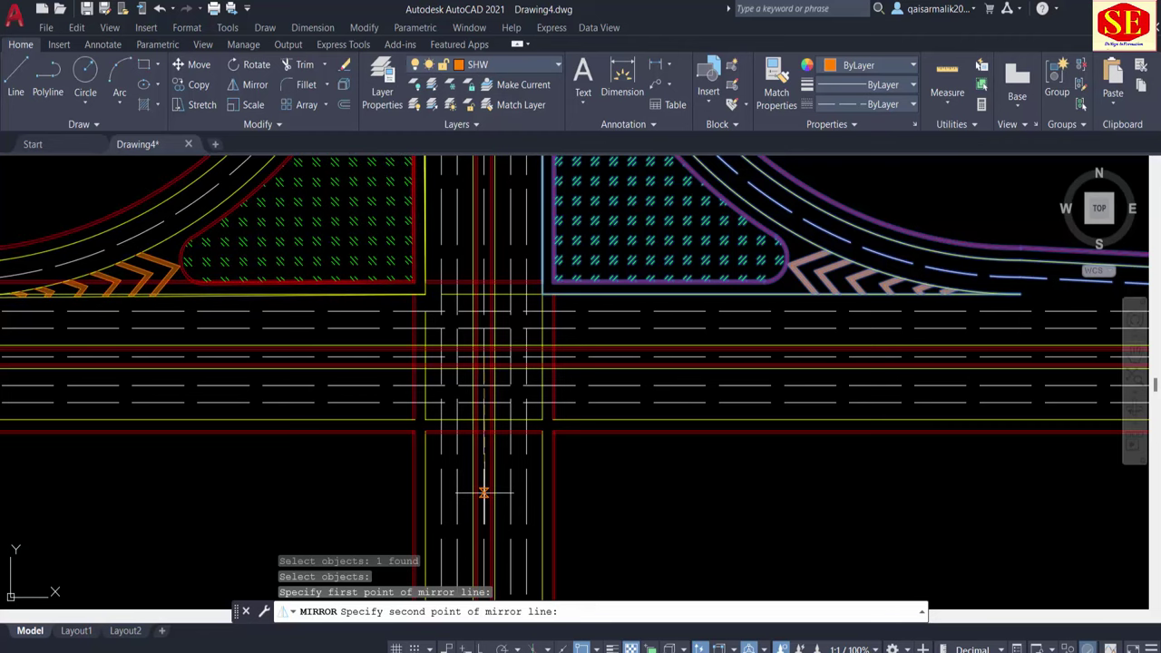
{"action": "scroll", "coordinate": [483, 492], "scroll_direction": "up", "scroll_amount": 2}
{"action": "scroll", "coordinate": [483, 492], "scroll_direction": "down", "scroll_amount": 2}
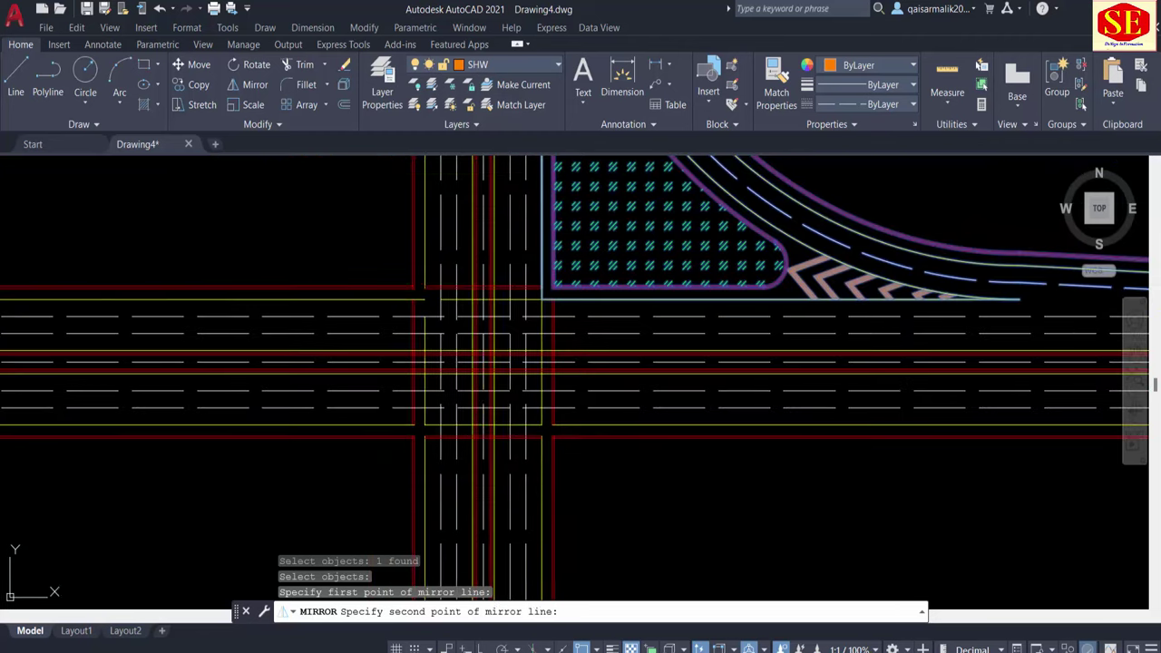
{"action": "middle_click_drag", "start_coordinate": [465, 526], "coordinate": [540, 130]}
{"action": "scroll", "coordinate": [575, 389], "scroll_direction": "down", "scroll_amount": 8}
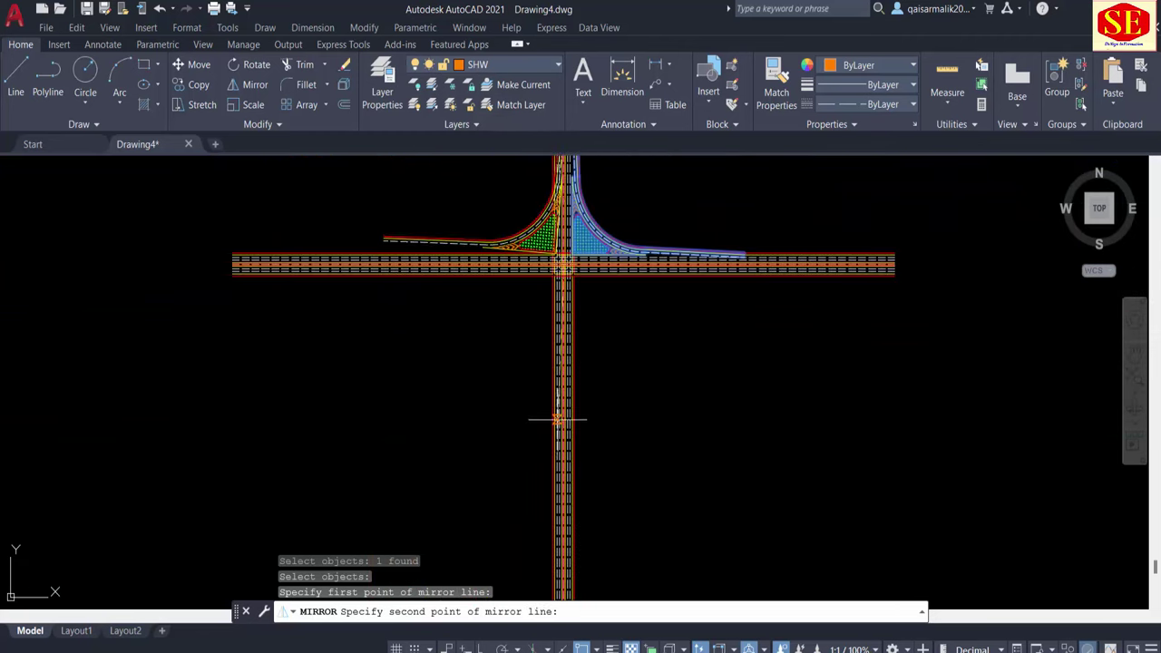
{"action": "scroll", "coordinate": [577, 388], "scroll_direction": "up", "scroll_amount": 8}
{"action": "left_click", "coordinate": [588, 361]}
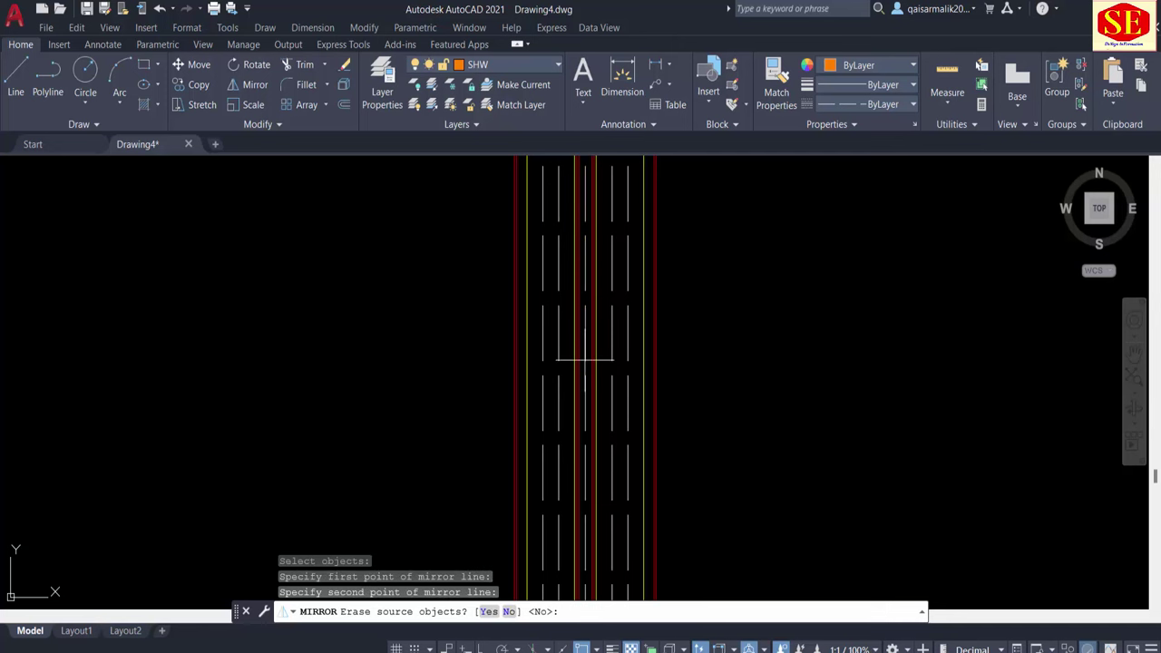
{"action": "scroll", "coordinate": [584, 356], "scroll_direction": "down", "scroll_amount": 8}
{"action": "scroll", "coordinate": [584, 357], "scroll_direction": "up", "scroll_amount": 6}
{"action": "scroll", "coordinate": [544, 300], "scroll_direction": "up", "scroll_amount": 2}
{"action": "right_click", "coordinate": [500, 249]}
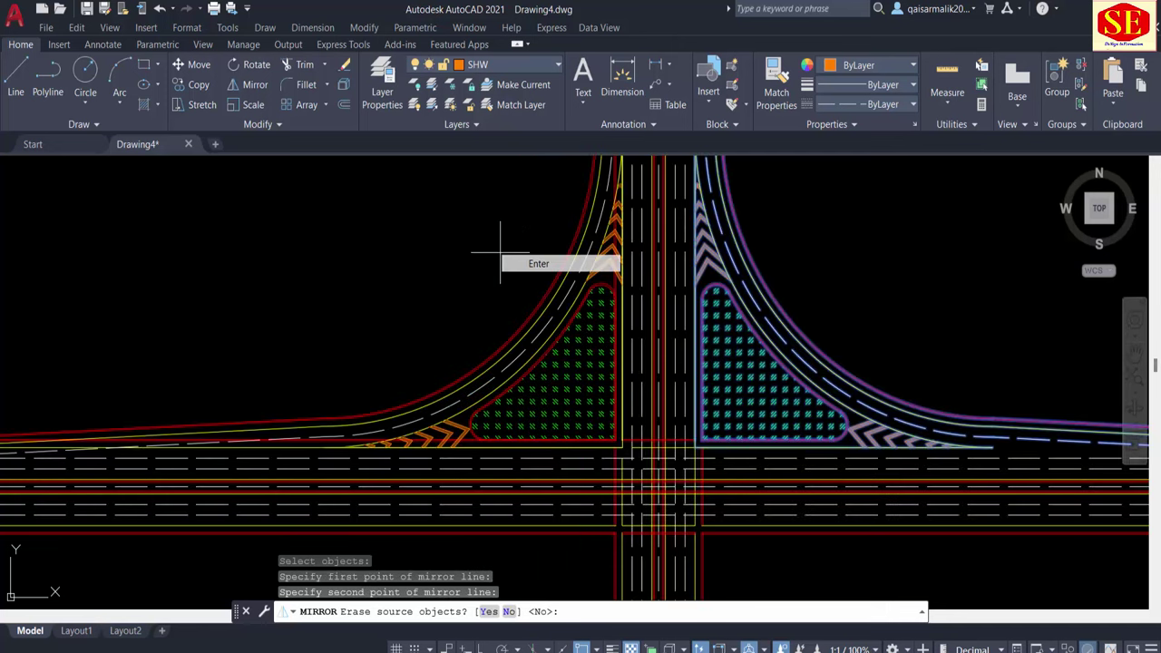
{"action": "left_click", "coordinate": [525, 261]}
{"action": "scroll", "coordinate": [525, 271], "scroll_direction": "down", "scroll_amount": 4}
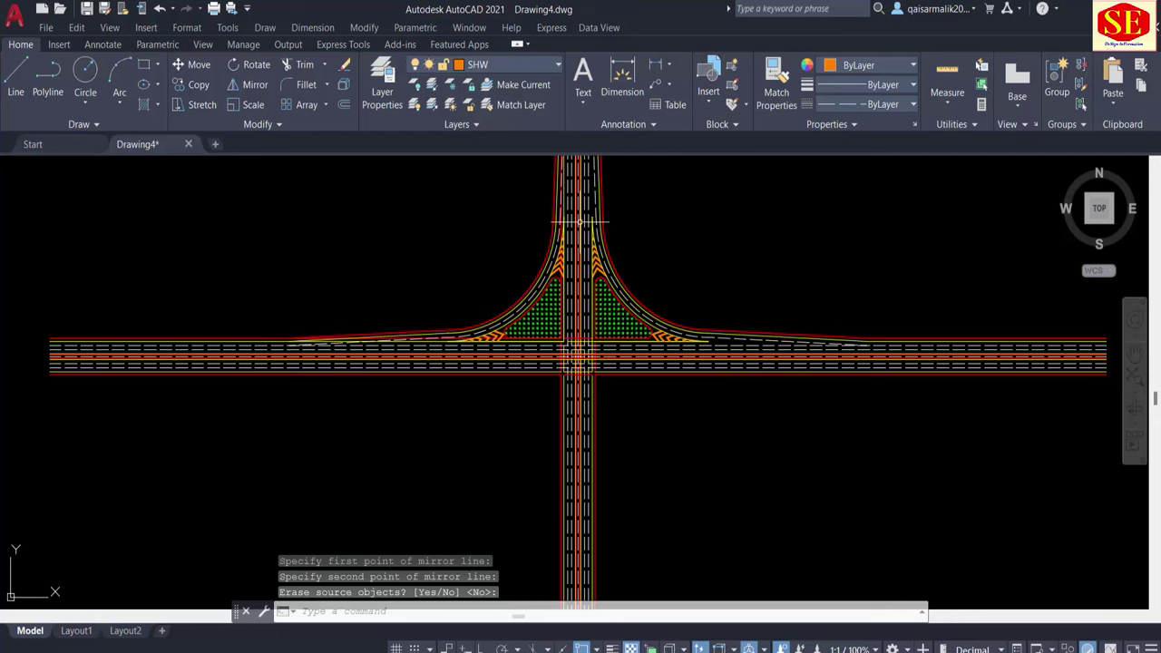
{"action": "type", "text": "MI"}
{"action": "key", "text": "Return"}
Step: Mirror both upper corner blocks across the main road centreline, keeping the originals
{"action": "left_click", "coordinate": [609, 290]}
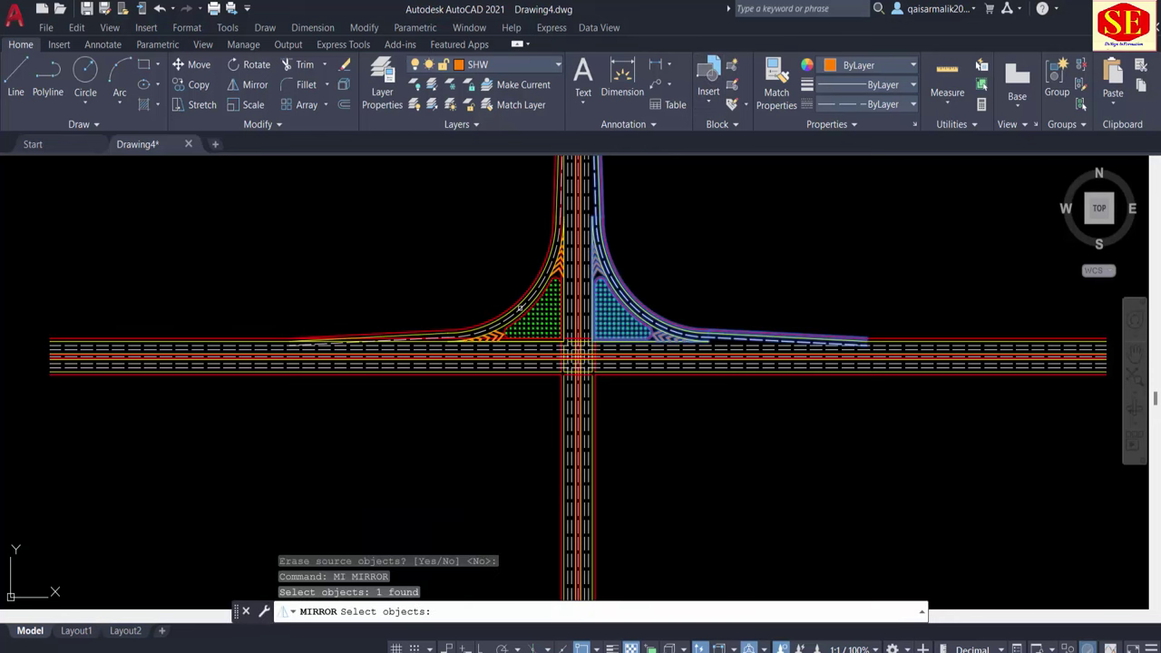
{"action": "left_click", "coordinate": [542, 320]}
{"action": "key", "text": "Return"}
{"action": "scroll", "coordinate": [576, 355], "scroll_direction": "up", "scroll_amount": 6}
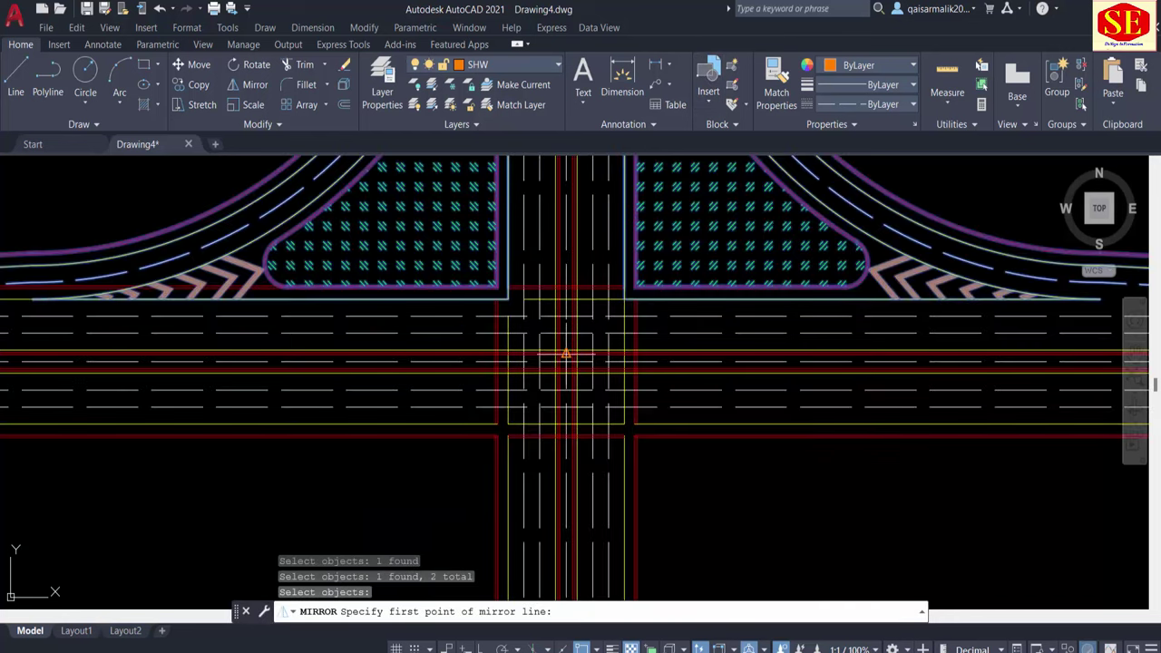
{"action": "left_click", "coordinate": [565, 361]}
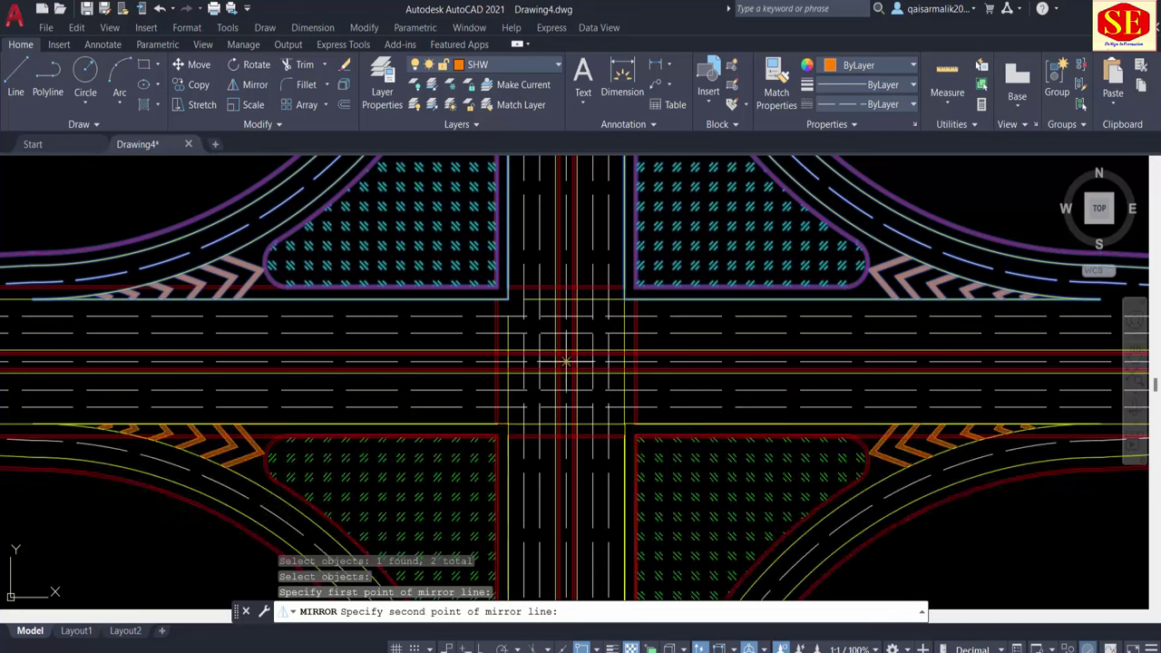
{"action": "left_click", "coordinate": [828, 361]}
{"action": "right_click", "coordinate": [828, 361]}
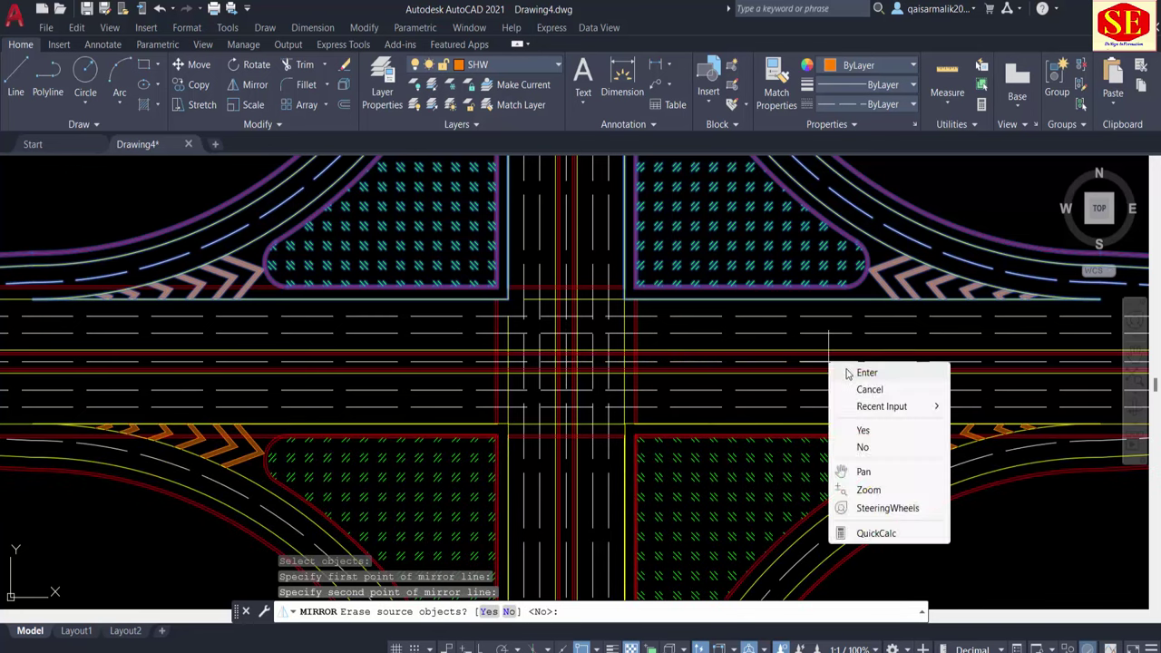
{"action": "left_click", "coordinate": [853, 371]}
{"action": "scroll", "coordinate": [785, 363], "scroll_direction": "down", "scroll_amount": 5}
{"action": "scroll", "coordinate": [705, 319], "scroll_direction": "up", "scroll_amount": 3}
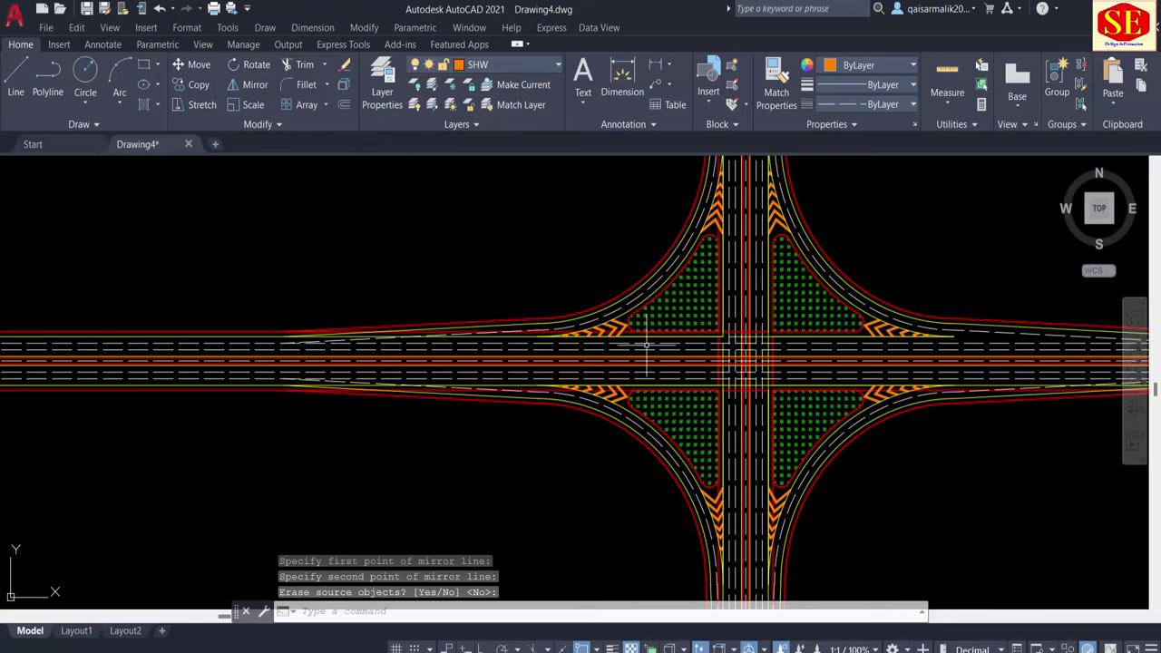
Step: Crossing-select the ramp road objects at the left side
{"action": "middle_click_drag", "start_coordinate": [247, 385], "coordinate": [475, 371]}
{"action": "key", "text": "Escape"}
{"action": "scroll", "coordinate": [745, 313], "scroll_direction": "up", "scroll_amount": 2}
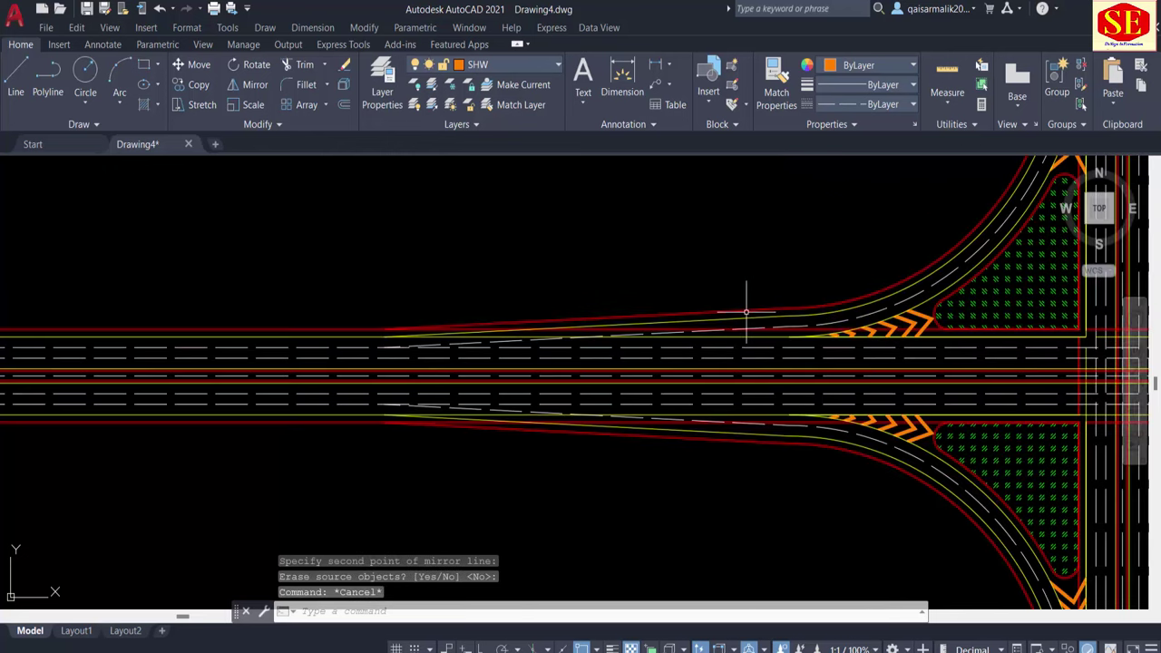
{"action": "scroll", "coordinate": [468, 352], "scroll_direction": "down", "scroll_amount": 2}
{"action": "scroll", "coordinate": [435, 318], "scroll_direction": "up", "scroll_amount": 3}
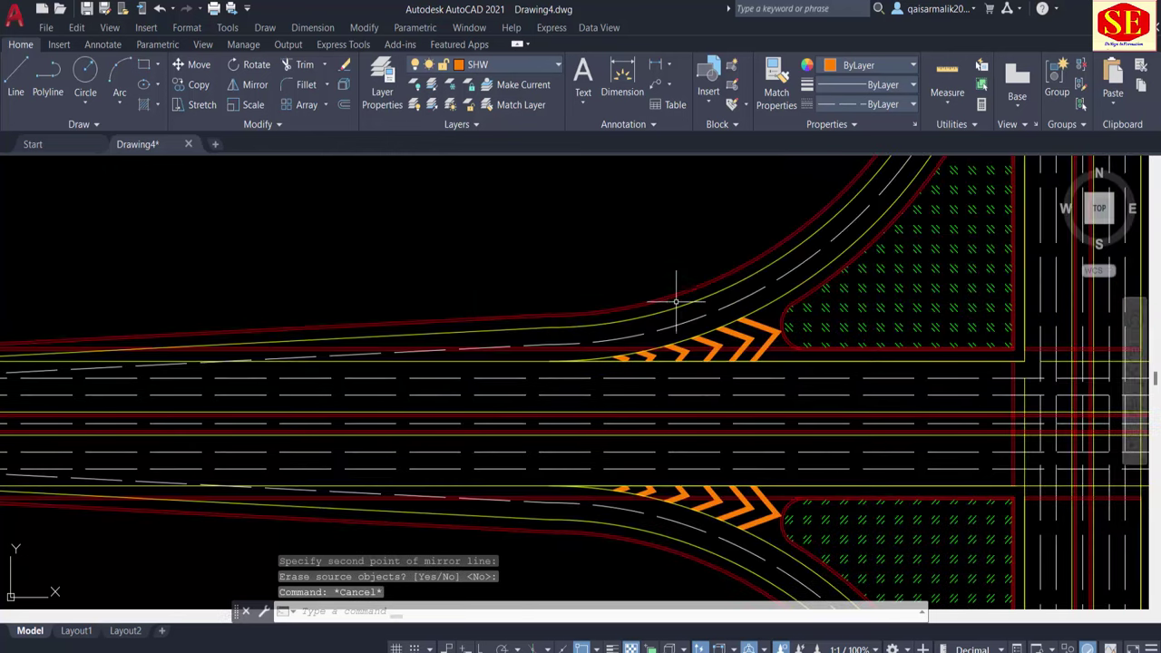
{"action": "left_click", "coordinate": [669, 299]}
{"action": "left_click", "coordinate": [615, 279]}
{"action": "scroll", "coordinate": [671, 300], "scroll_direction": "down", "scroll_amount": 4}
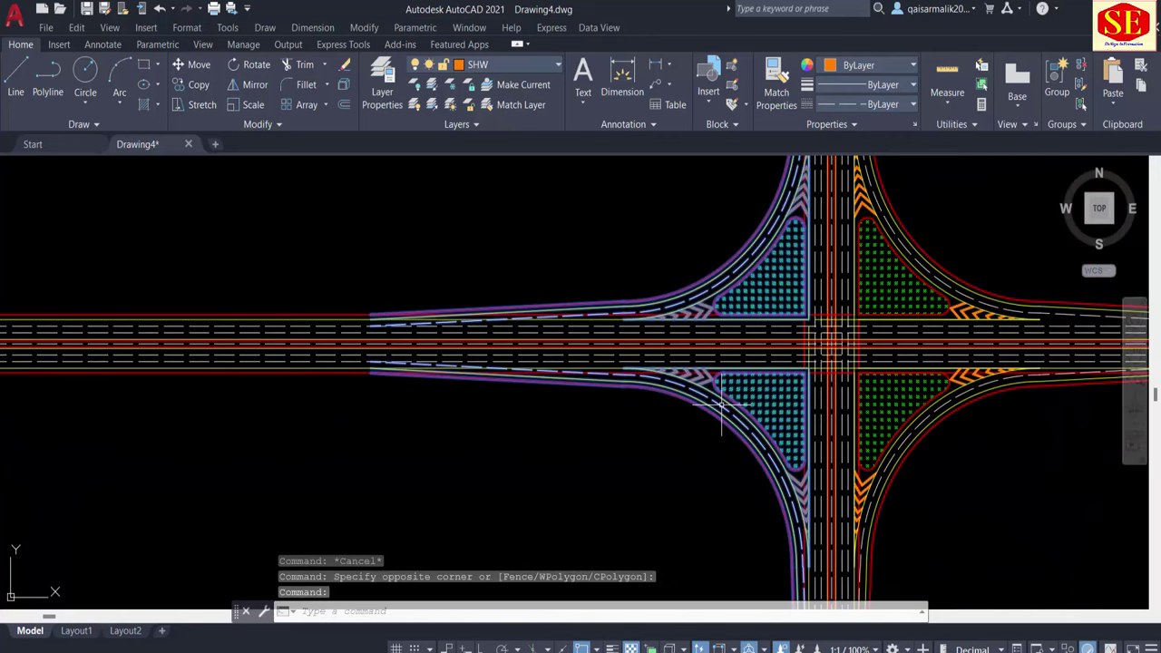
Step: Explode the selected ramp road objects with X
{"action": "type", "text": "x"}
{"action": "key", "text": "Return"}
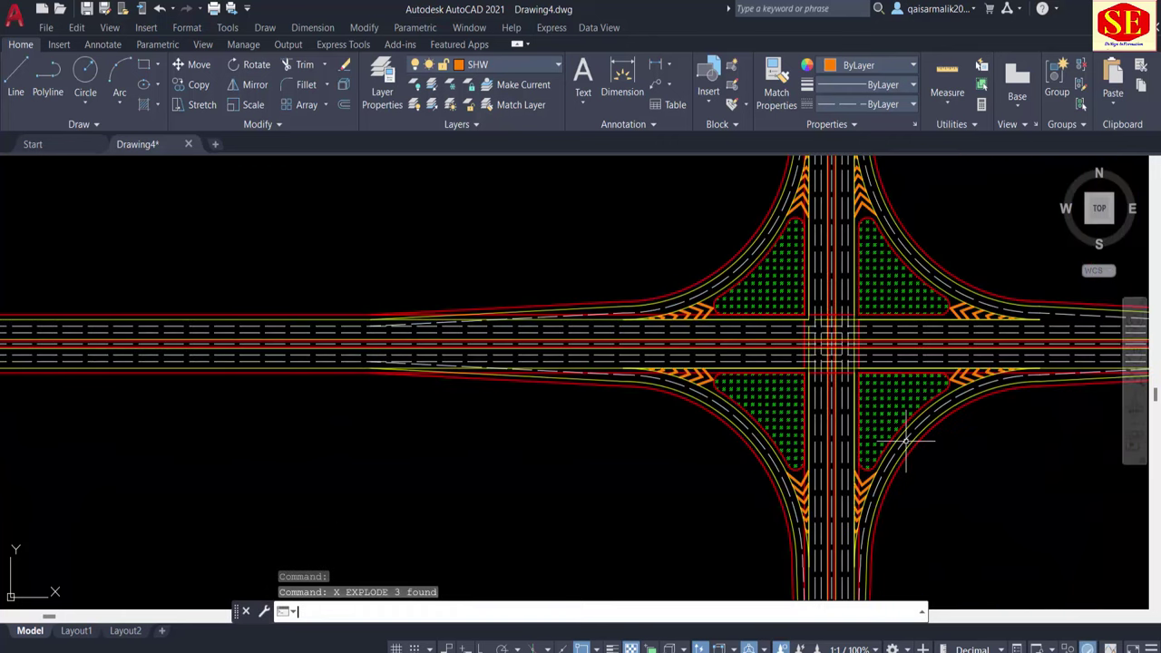
{"action": "scroll", "coordinate": [938, 413], "scroll_direction": "up", "scroll_amount": 2}
{"action": "scroll", "coordinate": [939, 417], "scroll_direction": "up", "scroll_amount": 2}
{"action": "middle_click_drag", "start_coordinate": [939, 417], "coordinate": [713, 390]}
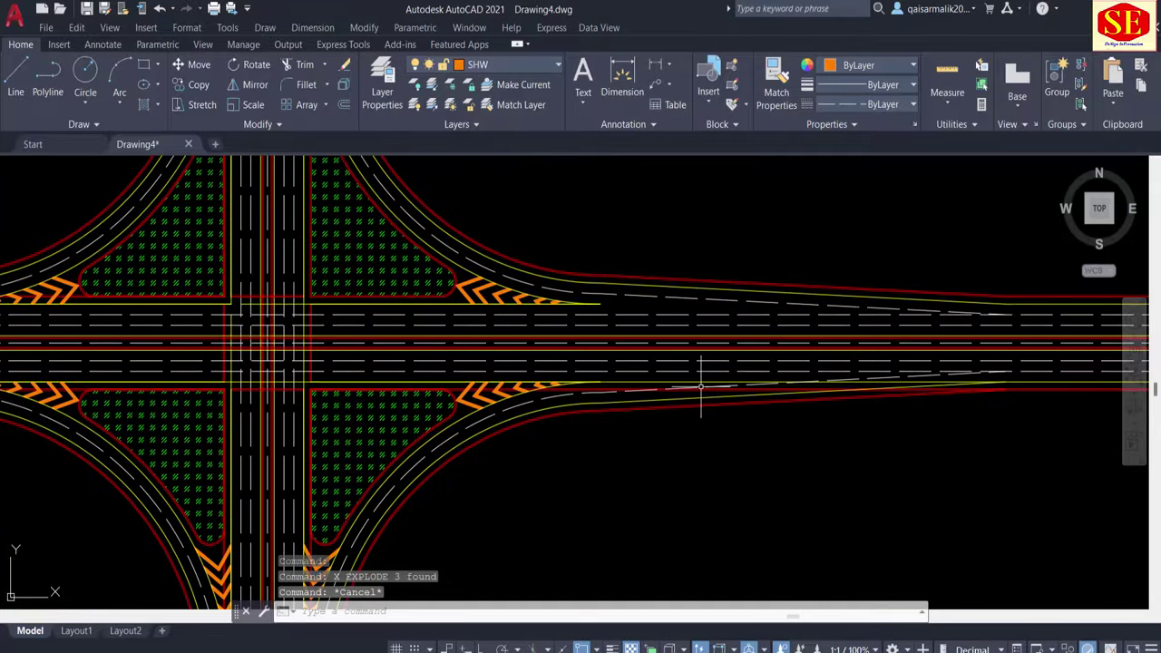
Step: Trim the red curb segment at the right ramp taper and erase the leftover curb line
{"action": "type", "text": "tr"}
{"action": "key", "text": "Return"}
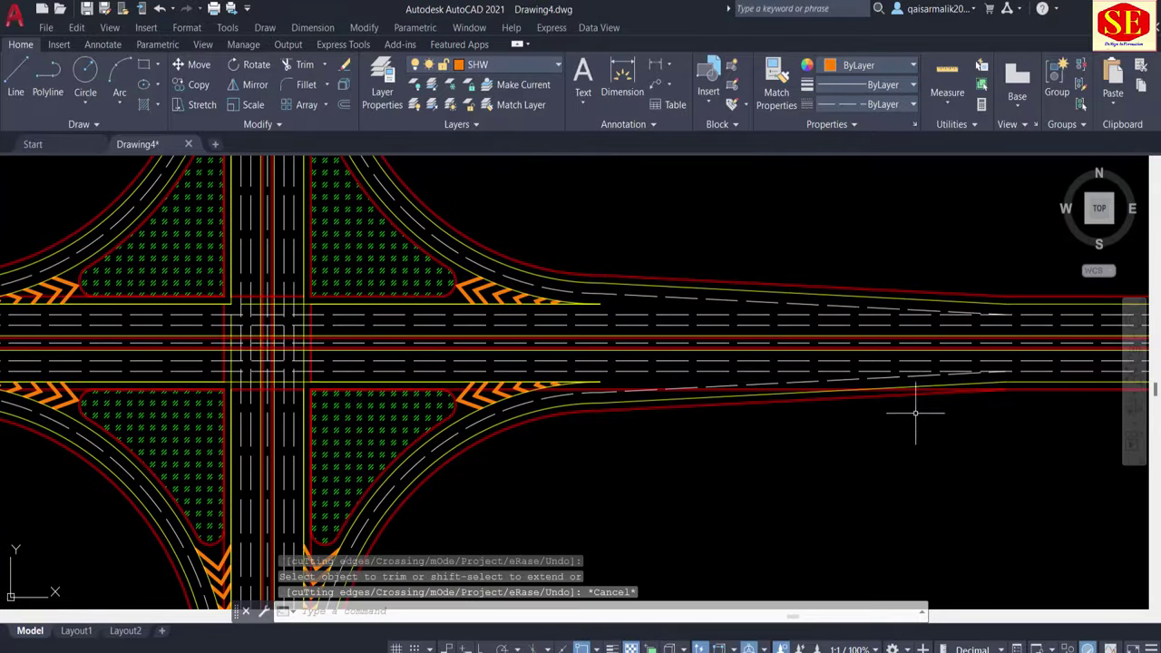
{"action": "scroll", "coordinate": [899, 389], "scroll_direction": "up", "scroll_amount": 2}
{"action": "scroll", "coordinate": [898, 393], "scroll_direction": "up", "scroll_amount": 2}
{"action": "scroll", "coordinate": [898, 396], "scroll_direction": "up", "scroll_amount": 2}
{"action": "left_click", "coordinate": [860, 378]}
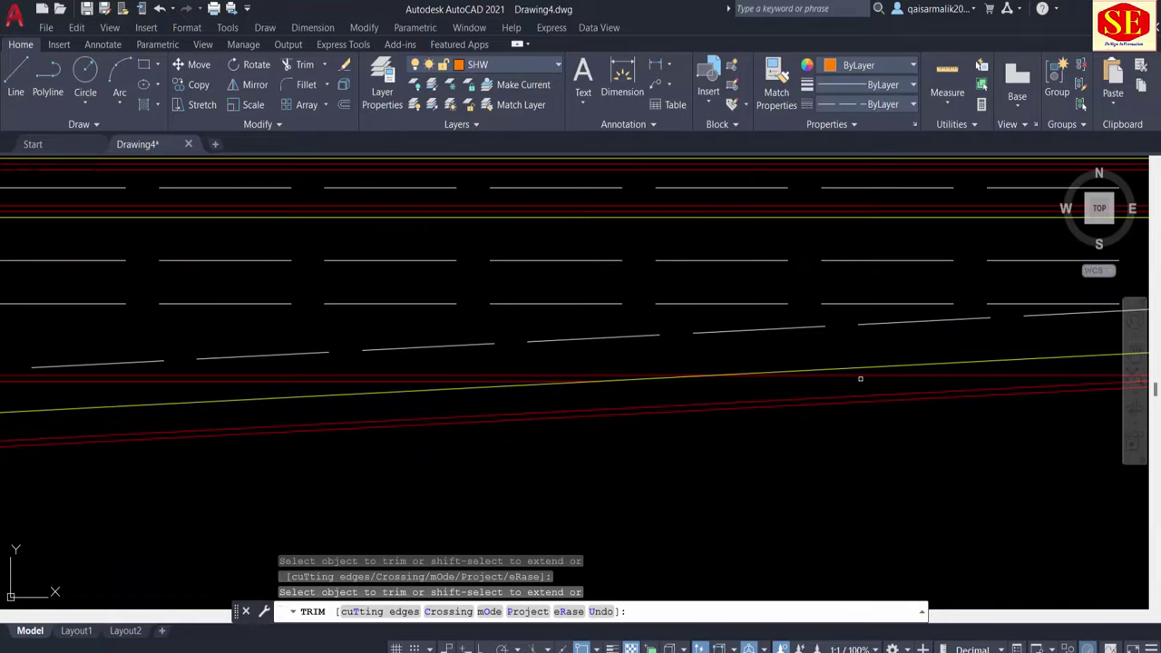
{"action": "scroll", "coordinate": [583, 389], "scroll_direction": "down", "scroll_amount": 3}
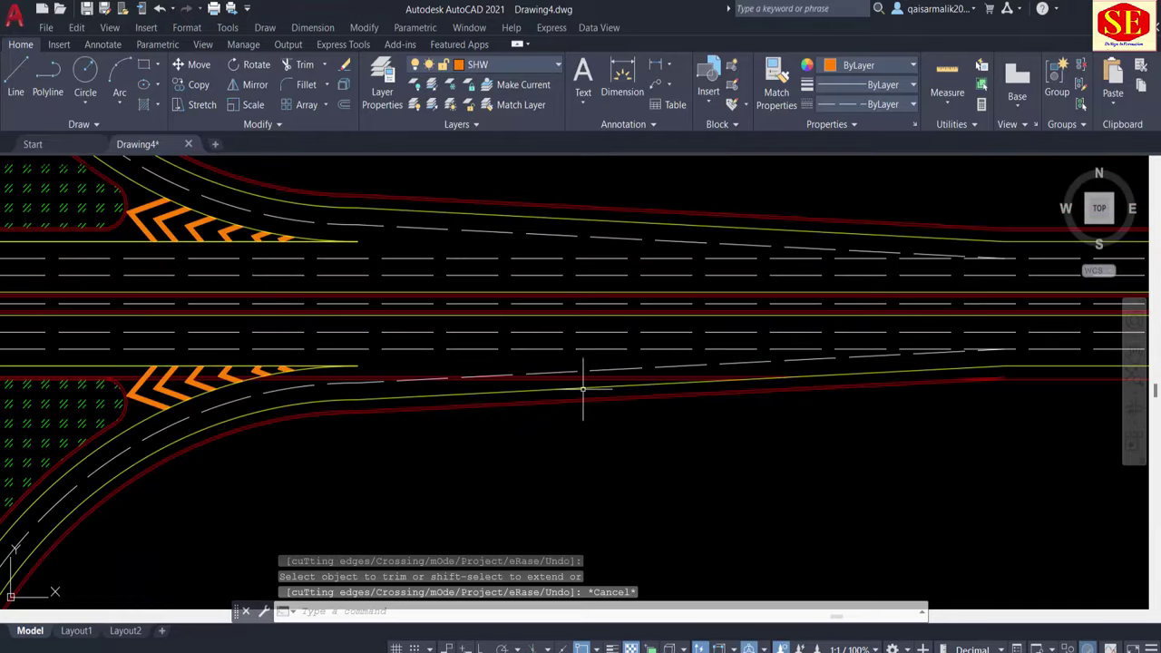
{"action": "scroll", "coordinate": [536, 375], "scroll_direction": "up", "scroll_amount": 2}
{"action": "key", "text": "Escape"}
{"action": "left_click", "coordinate": [539, 375]}
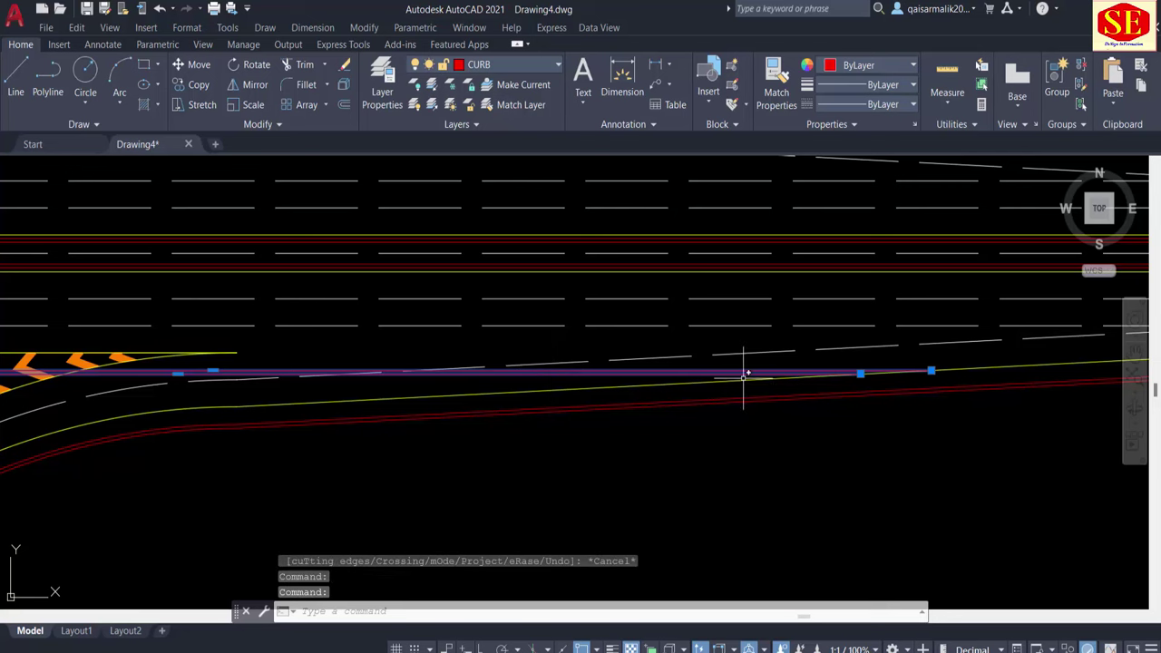
{"action": "type", "text": "e"}
{"action": "key", "text": "Return"}
{"action": "scroll", "coordinate": [746, 377], "scroll_direction": "down", "scroll_amount": 3}
{"action": "scroll", "coordinate": [578, 394], "scroll_direction": "down", "scroll_amount": 3}
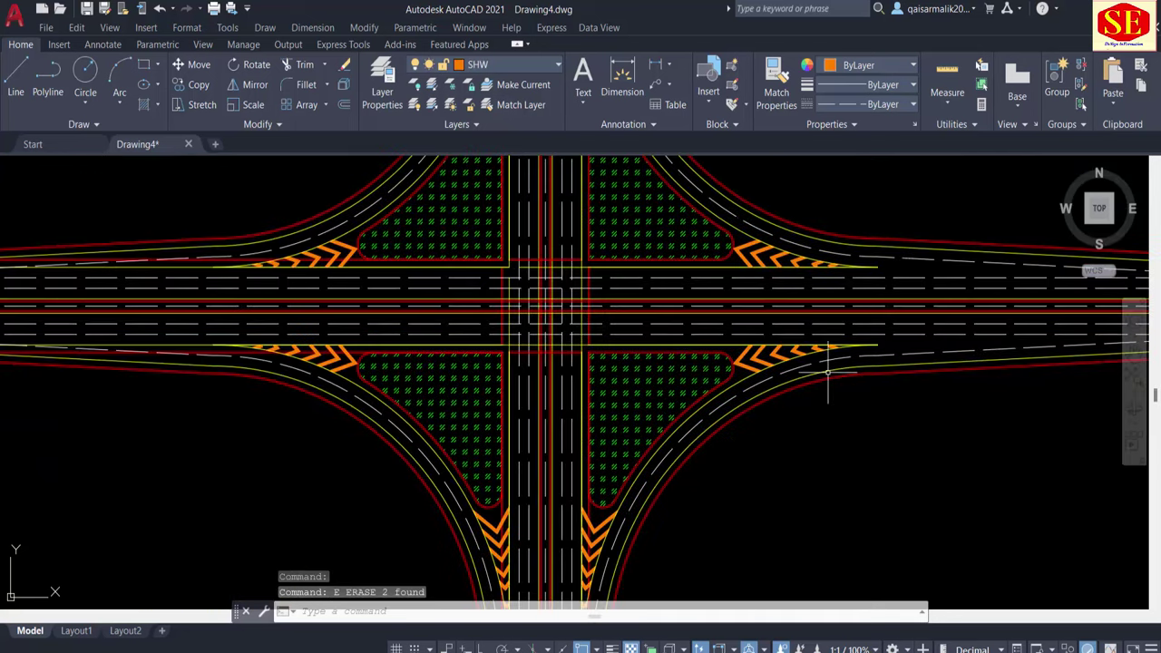
{"action": "scroll", "coordinate": [357, 362], "scroll_direction": "up", "scroll_amount": 3}
{"action": "key", "text": "Escape"}
Step: Trim the short red curb segment at the lower-left ramp merge and erase its leftover curb line
{"action": "middle_click_drag", "start_coordinate": [357, 363], "coordinate": [733, 346]}
{"action": "key", "text": "Escape"}
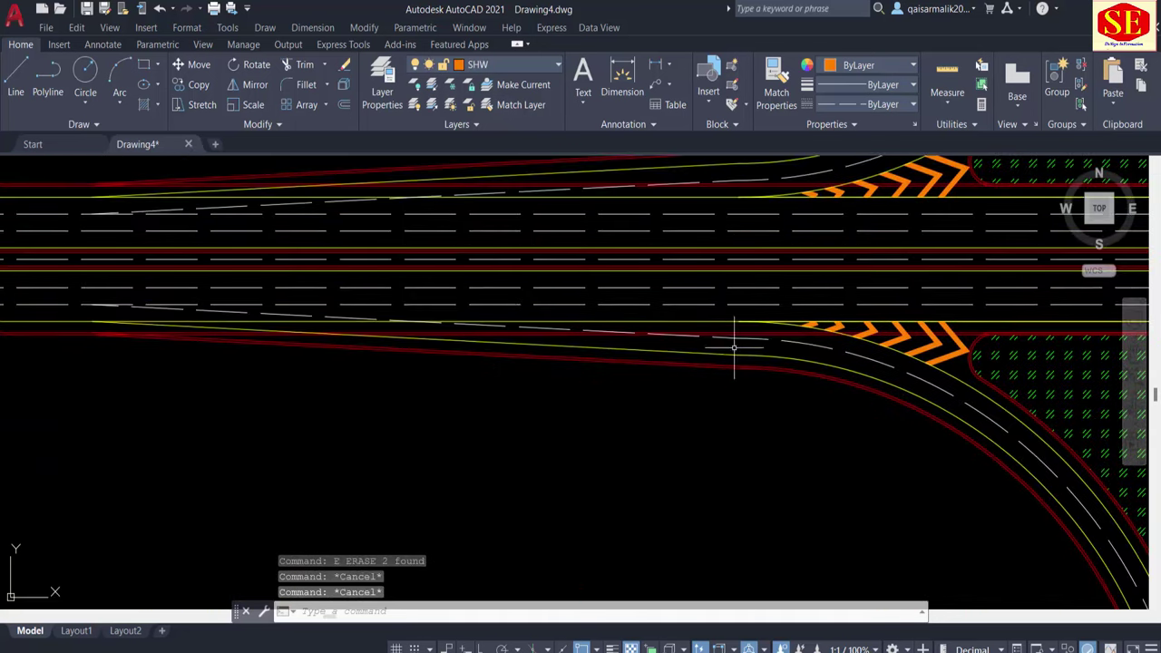
{"action": "type", "text": "tr"}
{"action": "key", "text": "Return"}
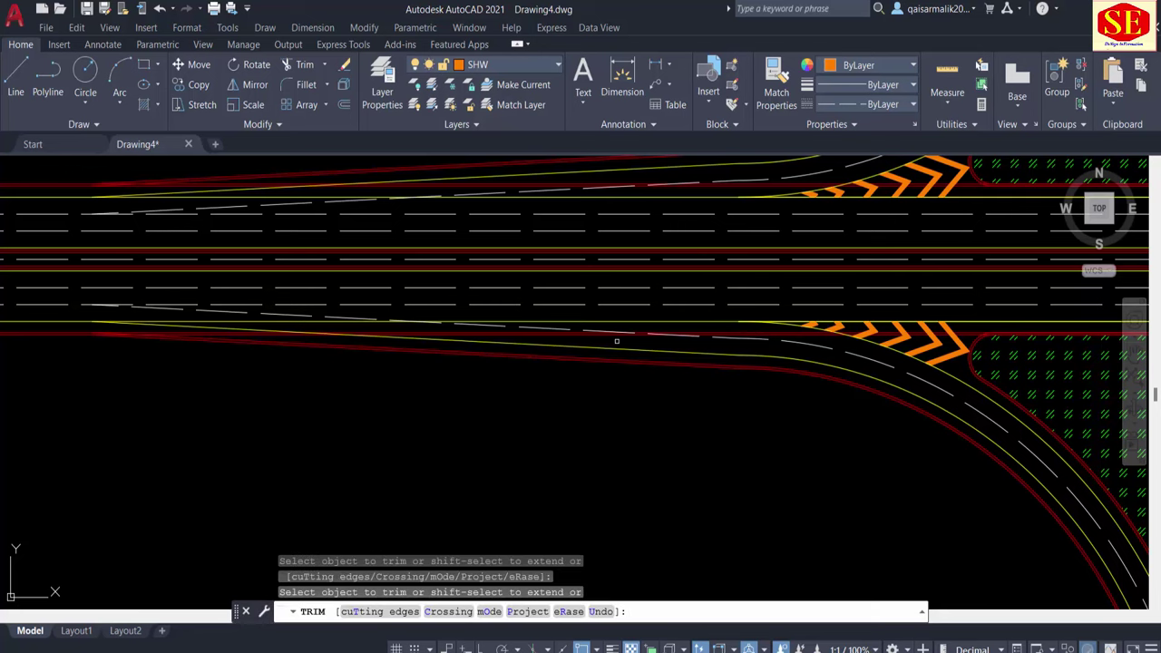
{"action": "left_click", "coordinate": [486, 334]}
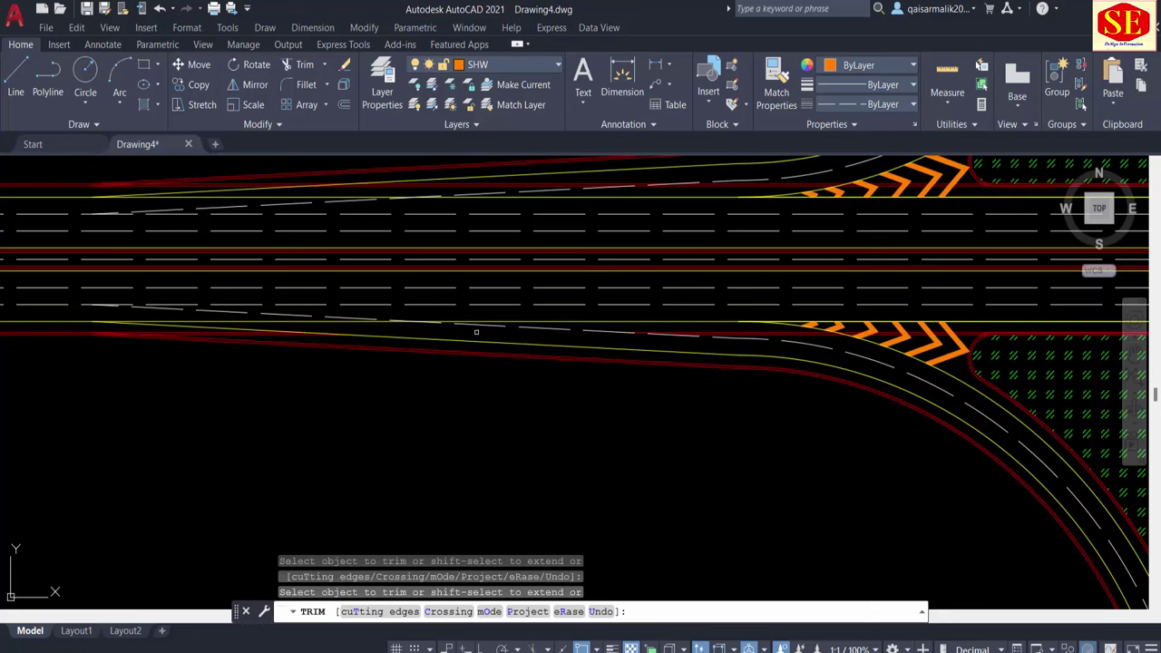
{"action": "scroll", "coordinate": [185, 337], "scroll_direction": "up", "scroll_amount": 3}
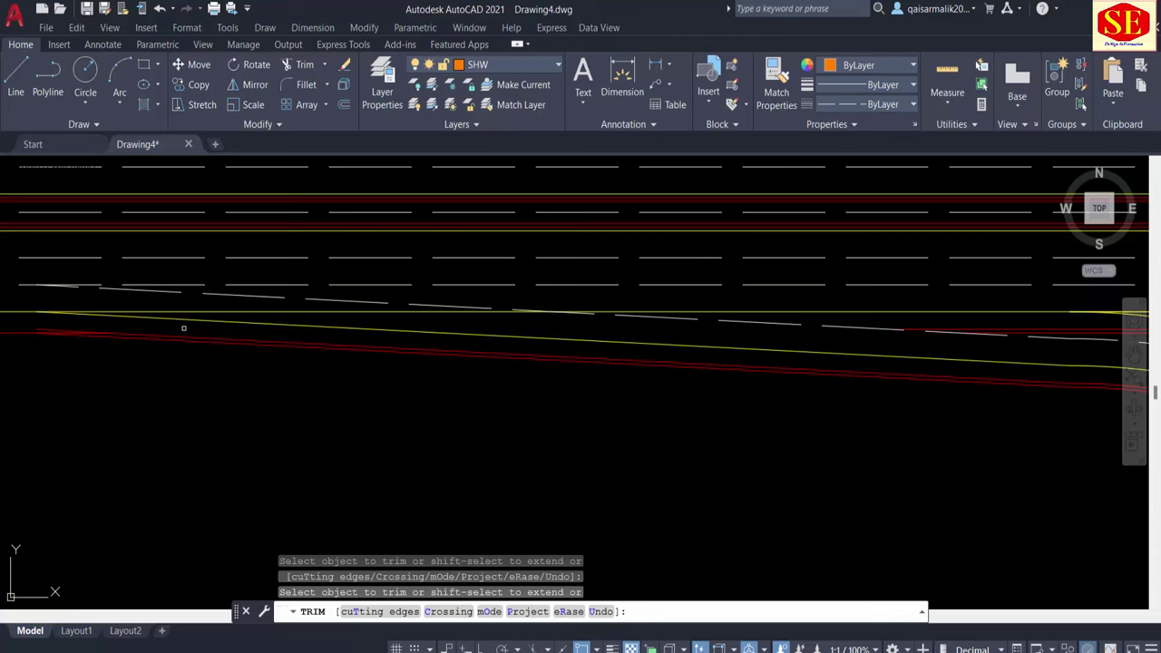
{"action": "scroll", "coordinate": [185, 329], "scroll_direction": "down", "scroll_amount": 3}
{"action": "key", "text": "Escape"}
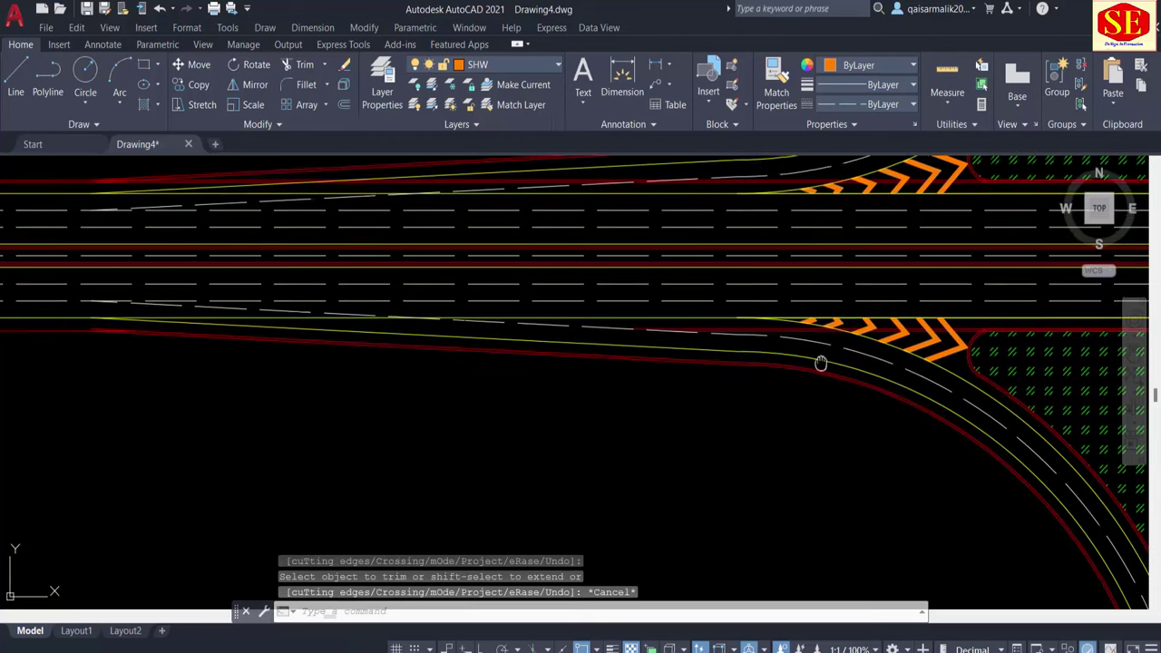
{"action": "scroll", "coordinate": [487, 370], "scroll_direction": "up", "scroll_amount": 2}
{"action": "left_click", "coordinate": [442, 332]}
{"action": "scroll", "coordinate": [542, 330], "scroll_direction": "up", "scroll_amount": 2}
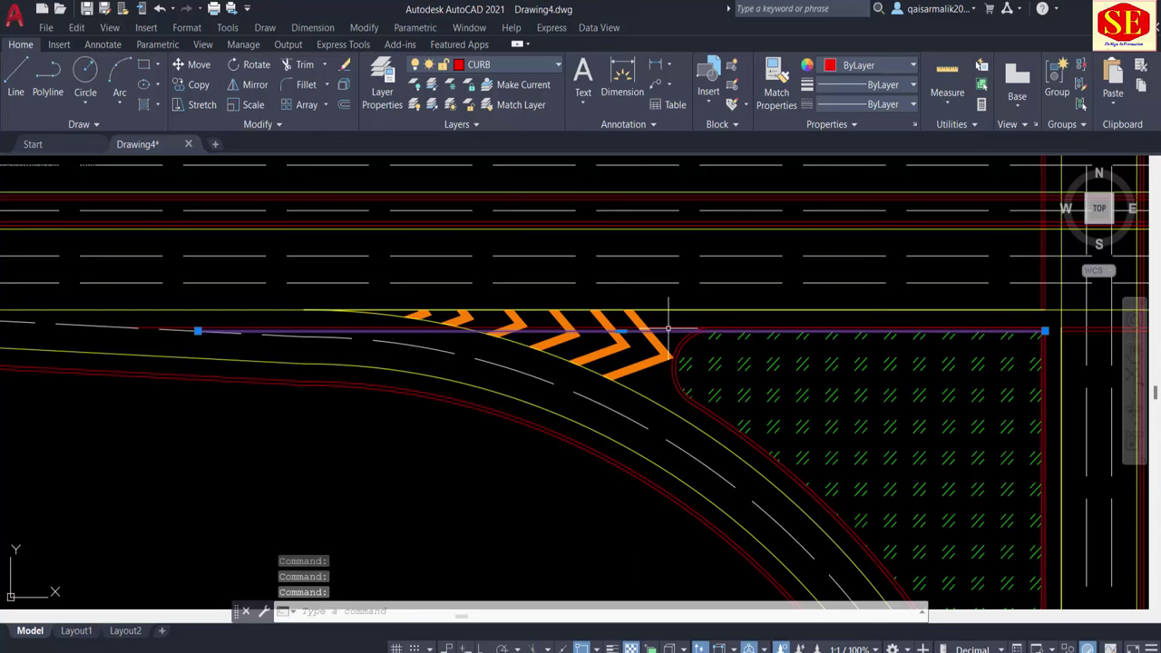
{"action": "type", "text": "e"}
{"action": "key", "text": "Return"}
{"action": "scroll", "coordinate": [672, 326], "scroll_direction": "down", "scroll_amount": 1}
{"action": "middle_click_drag", "start_coordinate": [756, 347], "coordinate": [518, 259]}
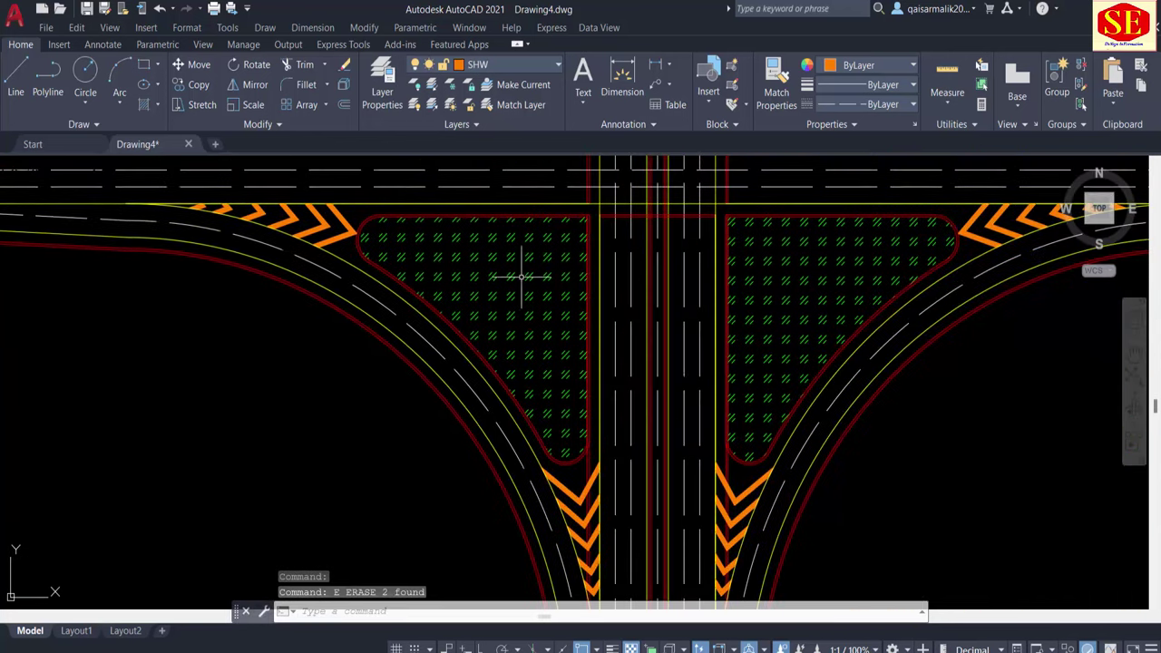
{"action": "scroll", "coordinate": [668, 344], "scroll_direction": "up", "scroll_amount": 1}
{"action": "scroll", "coordinate": [635, 414], "scroll_direction": "up", "scroll_amount": 1}
{"action": "key", "text": "Escape"}
{"action": "scroll", "coordinate": [650, 426], "scroll_direction": "up", "scroll_amount": 1}
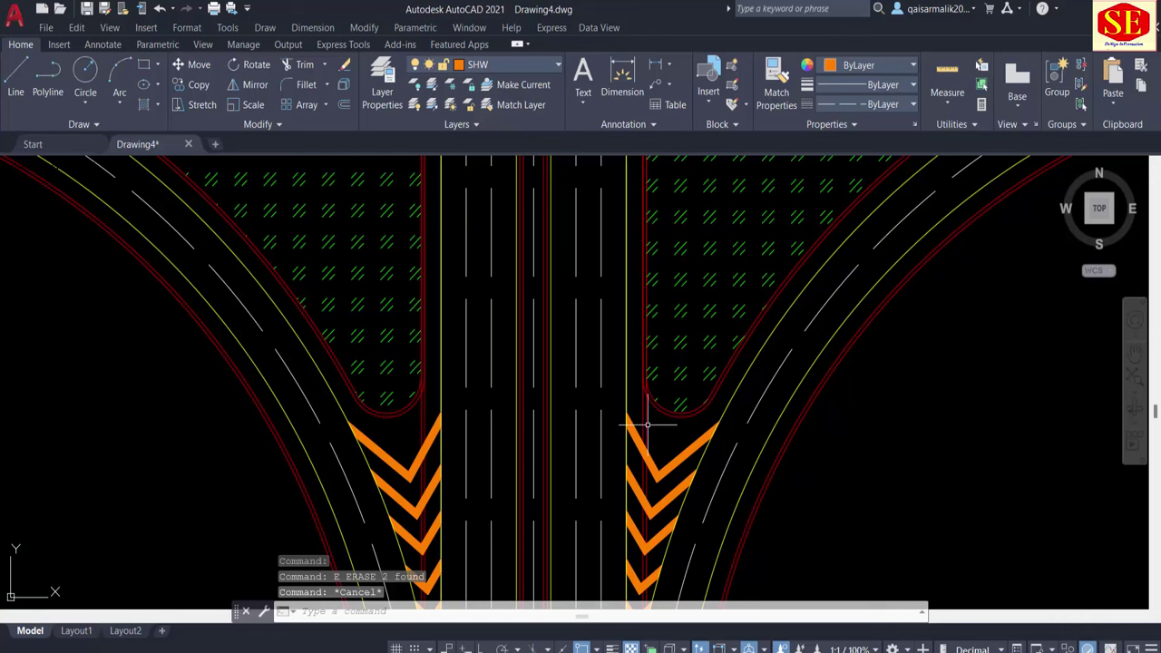
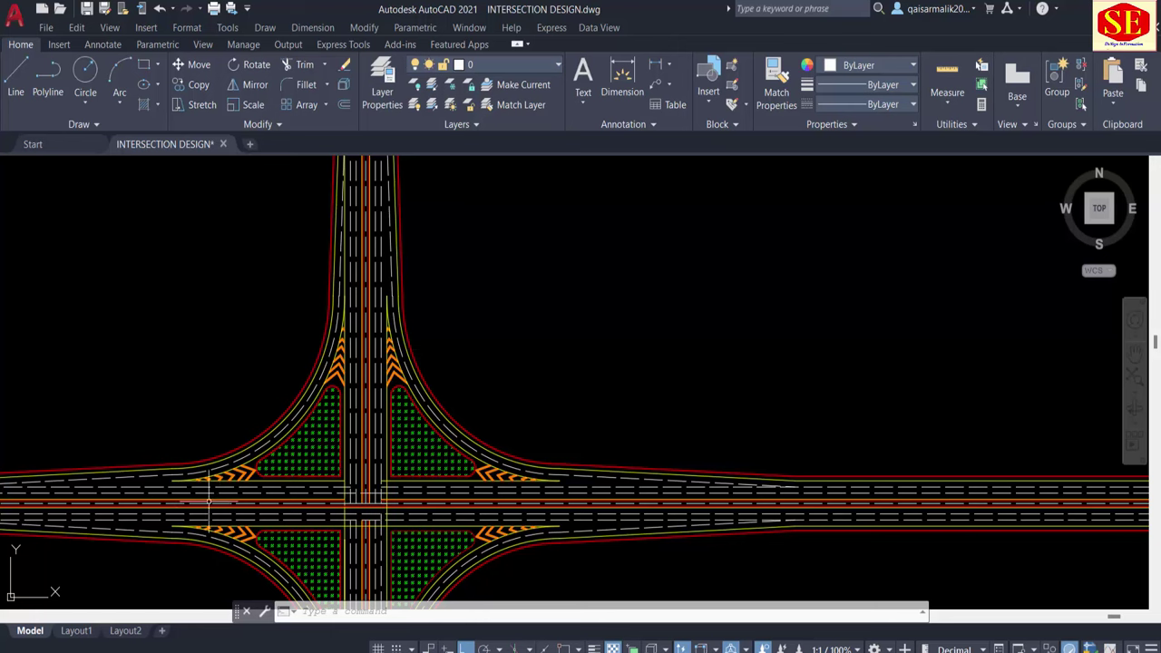
Step: Draw a line beside the junction and offset it 0.75 above and below for three parallel lines
{"action": "middle_click_drag", "start_coordinate": [208, 499], "coordinate": [382, 467]}
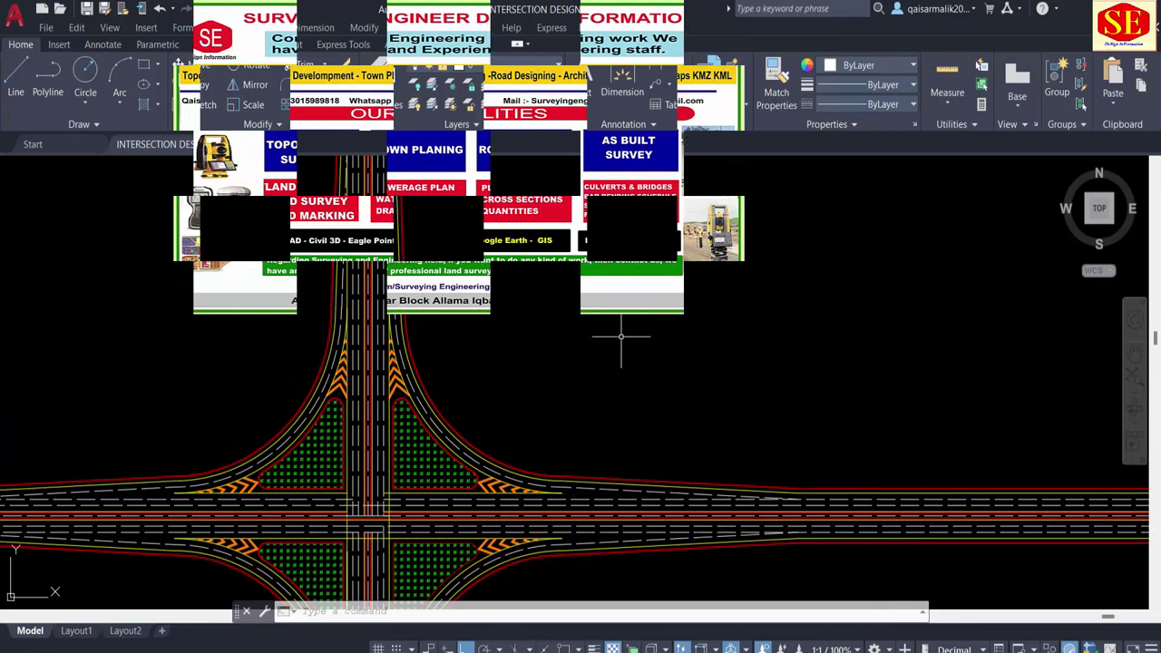
{"action": "type", "text": "l"}
{"action": "key", "text": "Return"}
{"action": "left_click", "coordinate": [854, 333]}
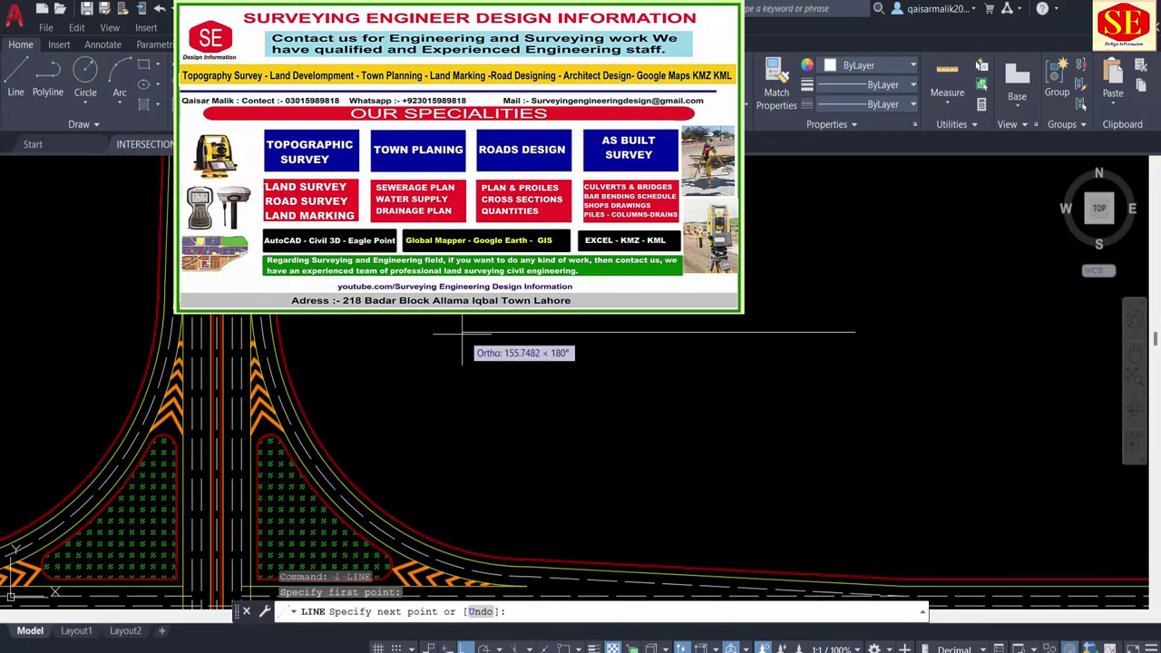
{"action": "key", "text": "Return"}
{"action": "key", "text": "Return"}
{"action": "scroll", "coordinate": [794, 317], "scroll_direction": "up", "scroll_amount": 5}
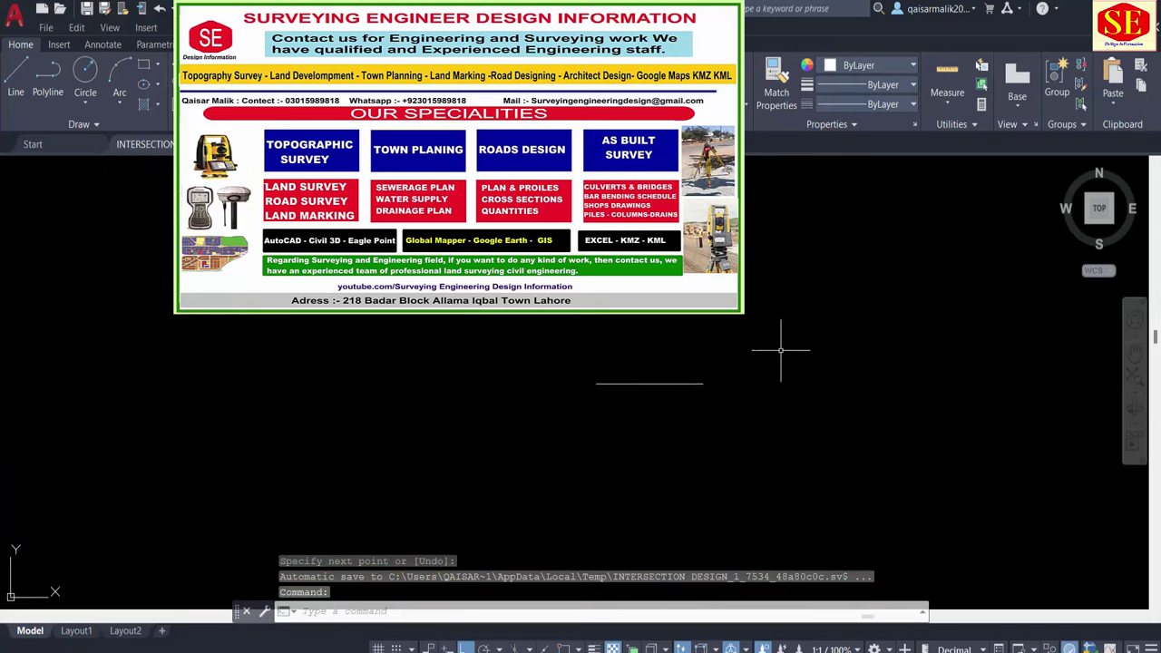
{"action": "type", "text": "o"}
{"action": "key", "text": "Return"}
{"action": "type", "text": ".75"}
Step: With endpoint snapping on, close the right end with a vertical line from top to bottom line
{"action": "key", "text": "Return"}
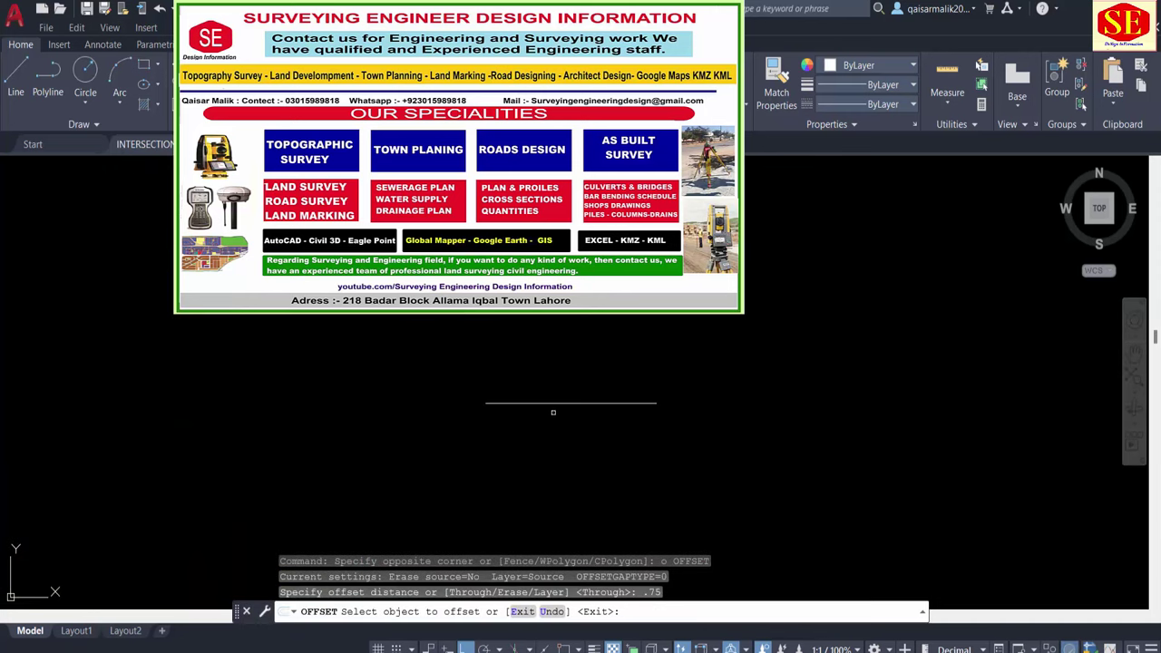
{"action": "left_click", "coordinate": [552, 404]}
{"action": "left_click", "coordinate": [572, 389]}
{"action": "left_click", "coordinate": [553, 403]}
{"action": "left_click", "coordinate": [590, 441]}
{"action": "type", "text": "l"}
{"action": "key", "text": "Return"}
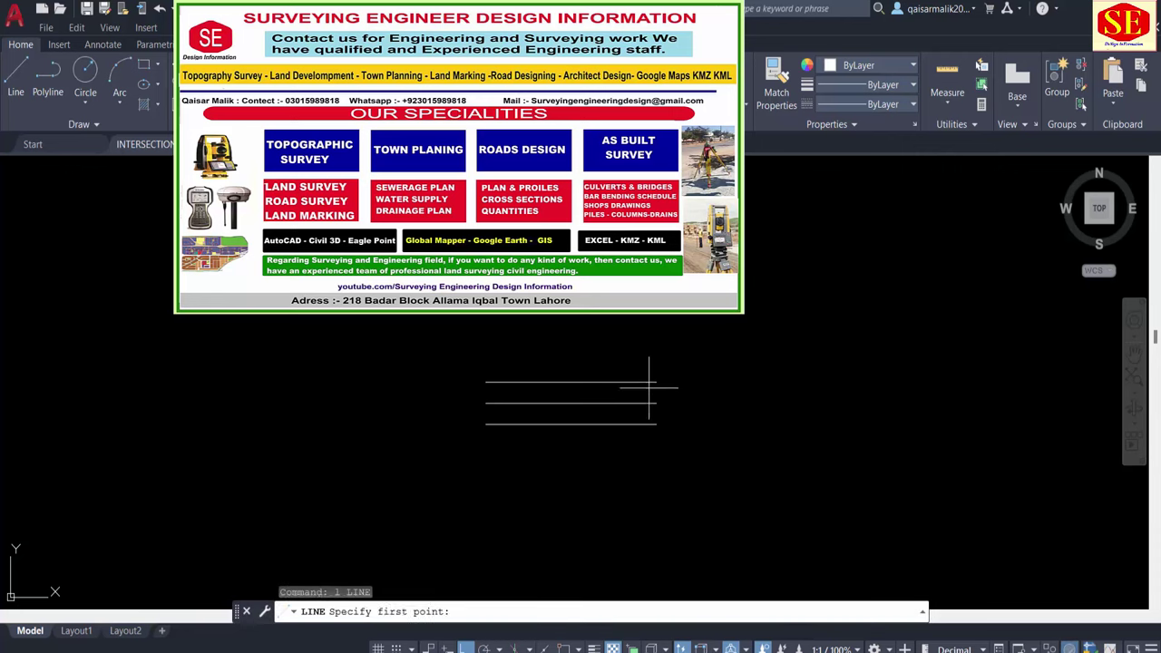
{"action": "key", "text": "F3"}
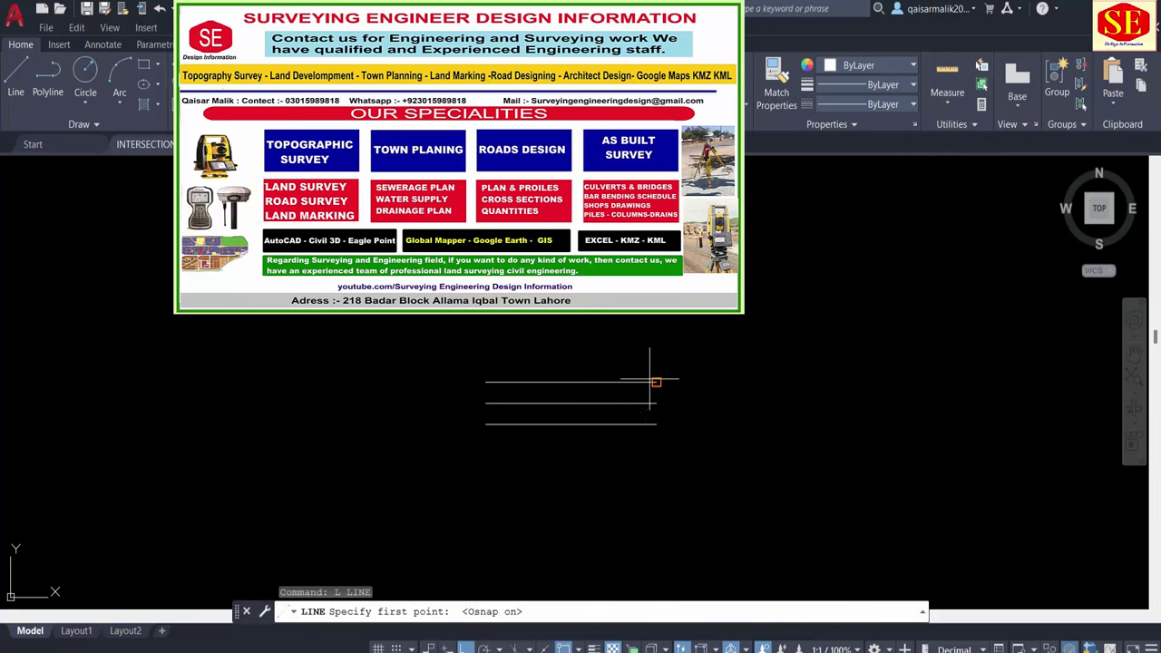
{"action": "left_click", "coordinate": [654, 391]}
{"action": "left_click", "coordinate": [656, 423]}
{"action": "key", "text": "Escape"}
Step: Offset the right vertical line 2 units to the left
{"action": "left_click", "coordinate": [665, 424]}
{"action": "type", "text": "pl"}
{"action": "key", "text": "Return"}
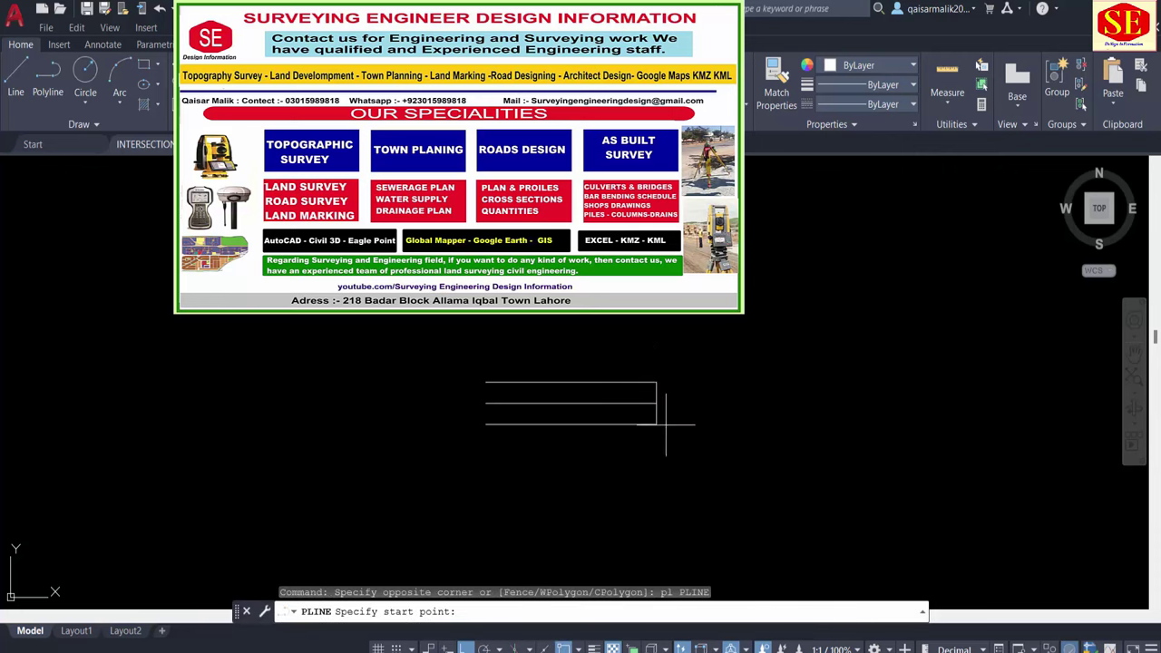
{"action": "key", "text": "Escape"}
{"action": "type", "text": "o"}
{"action": "key", "text": "Return"}
{"action": "type", "text": "2"}
{"action": "key", "text": "Return"}
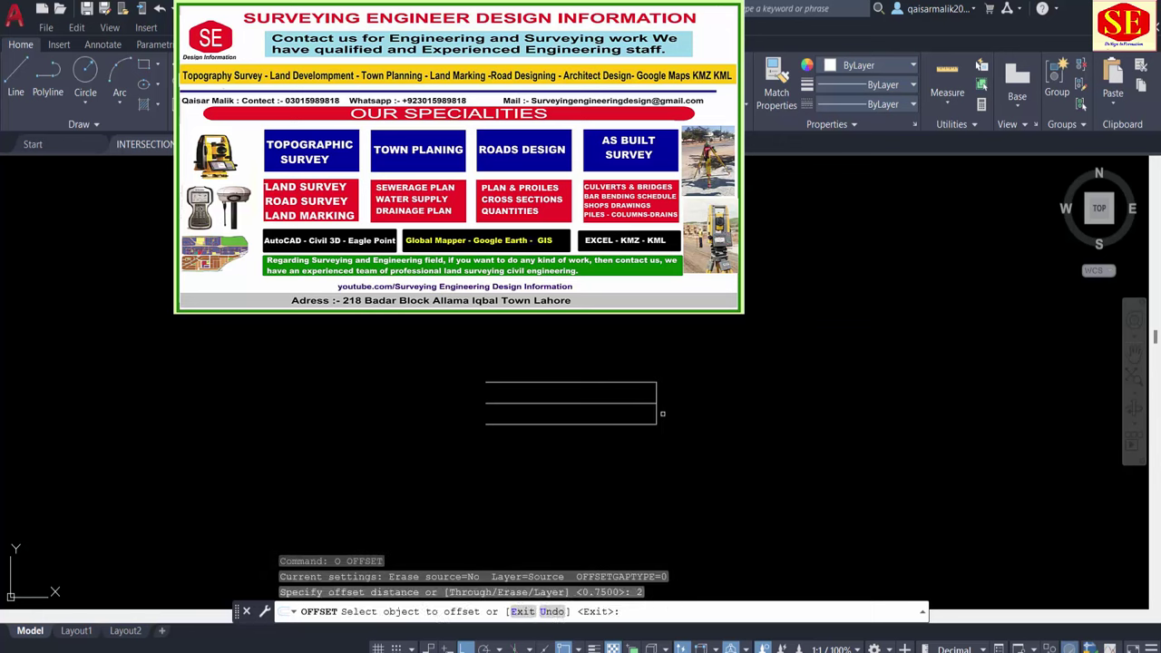
{"action": "left_click", "coordinate": [656, 415]}
{"action": "left_click", "coordinate": [635, 414]}
{"action": "key", "text": "Escape"}
Step: Draw a triangular arrowhead polyline with its tip at the middle line's end
{"action": "type", "text": "pl"}
{"action": "key", "text": "Return"}
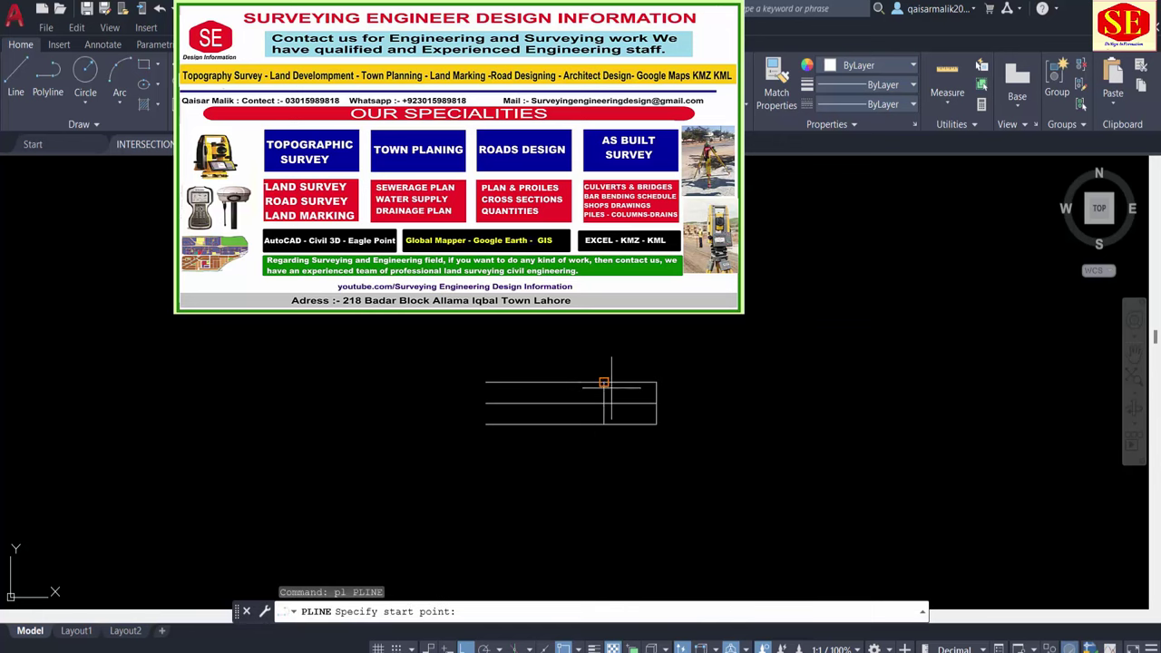
{"action": "left_click", "coordinate": [603, 382]}
{"action": "left_click", "coordinate": [657, 403]}
{"action": "left_click", "coordinate": [603, 424]}
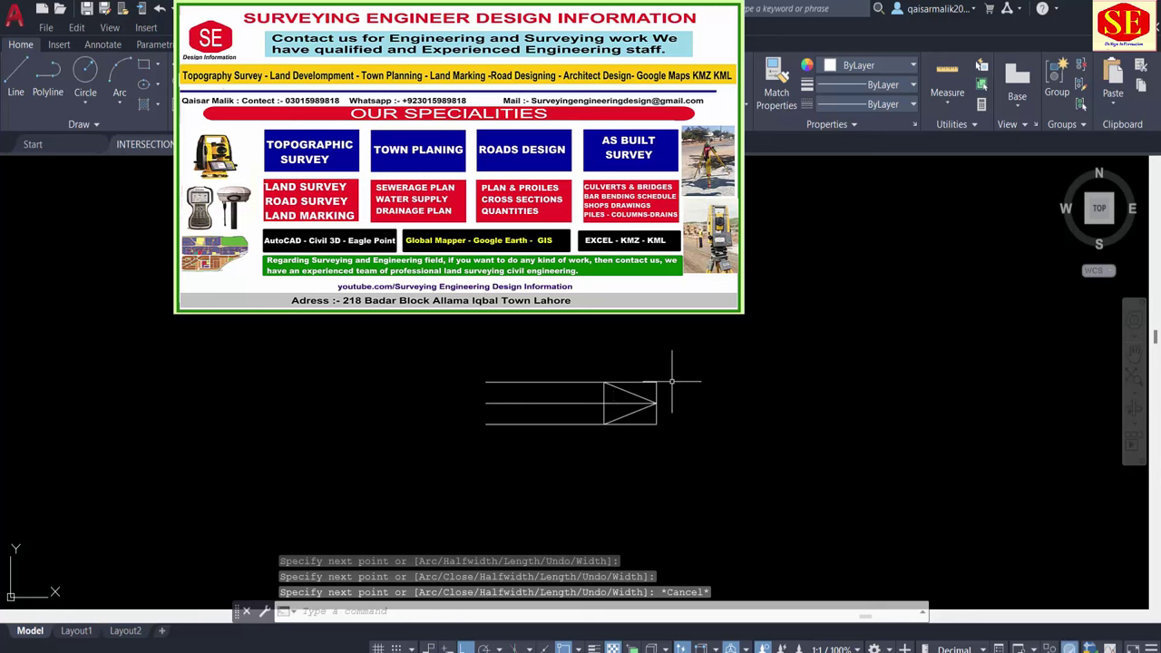
{"action": "key", "text": "Escape"}
Step: Offset the arrowhead 0.25 inward to create the inner chevron
{"action": "type", "text": "o"}
{"action": "key", "text": "Return"}
{"action": "type", "text": "25"}
{"action": "key", "text": "Return"}
{"action": "scroll", "coordinate": [673, 380], "scroll_direction": "up", "scroll_amount": 2}
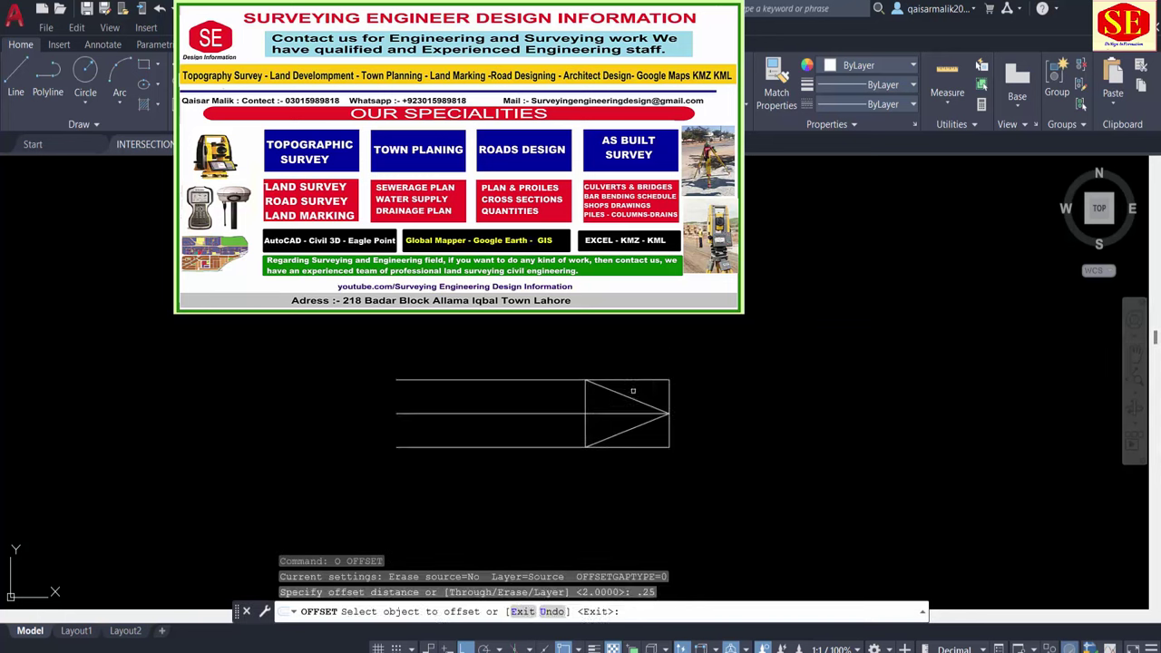
{"action": "left_click", "coordinate": [633, 393]}
{"action": "left_click", "coordinate": [651, 414]}
{"action": "scroll", "coordinate": [611, 404], "scroll_direction": "up", "scroll_amount": 2}
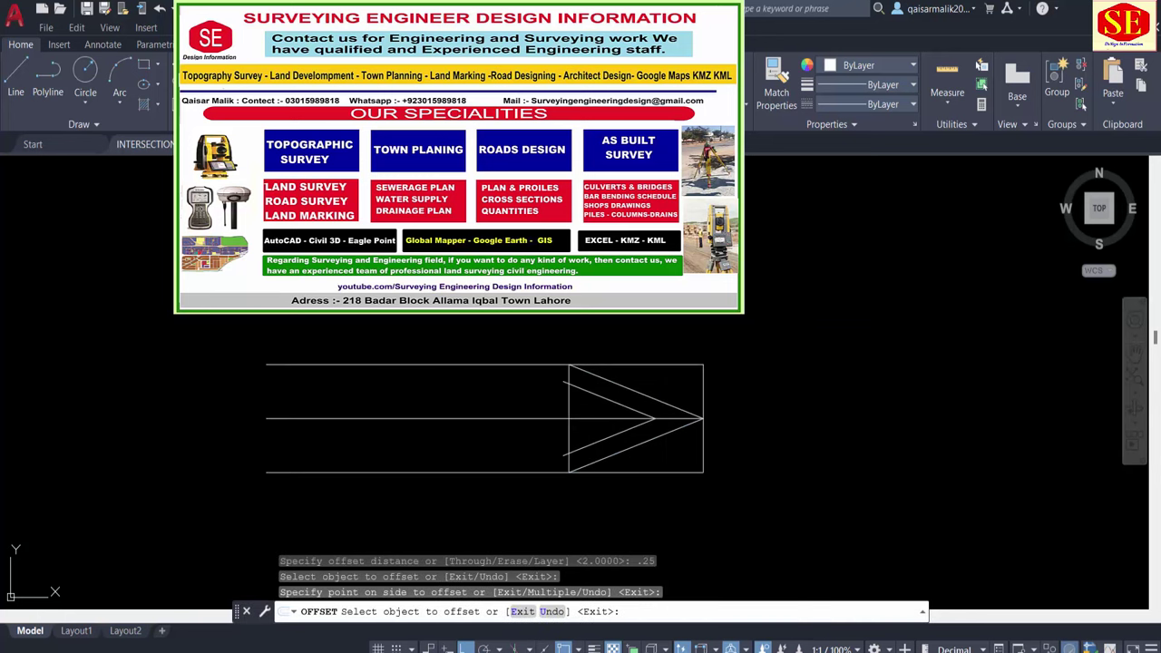
{"action": "left_click", "coordinate": [598, 399]}
{"action": "key", "text": "Escape"}
Step: Try a 0.1 offset of the inner chevron, cancel it, and start TRIM
{"action": "type", "text": "o"}
{"action": "key", "text": "Return"}
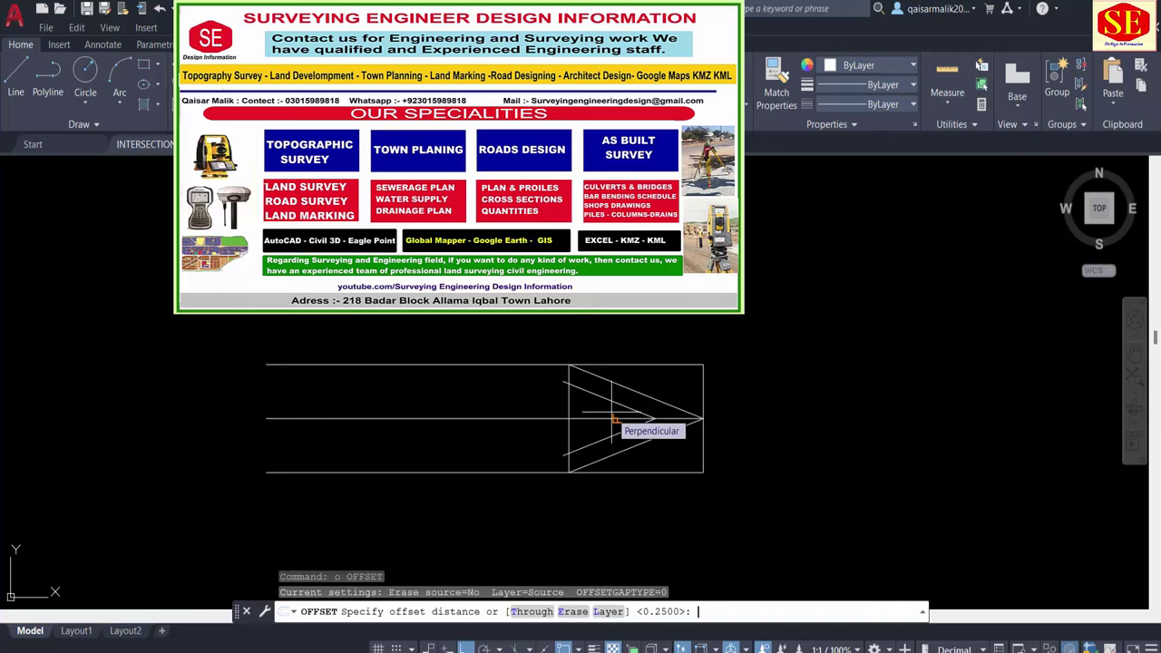
{"action": "type", "text": ".1"}
{"action": "key", "text": "Return"}
{"action": "left_click", "coordinate": [607, 403]}
{"action": "key", "text": "Escape"}
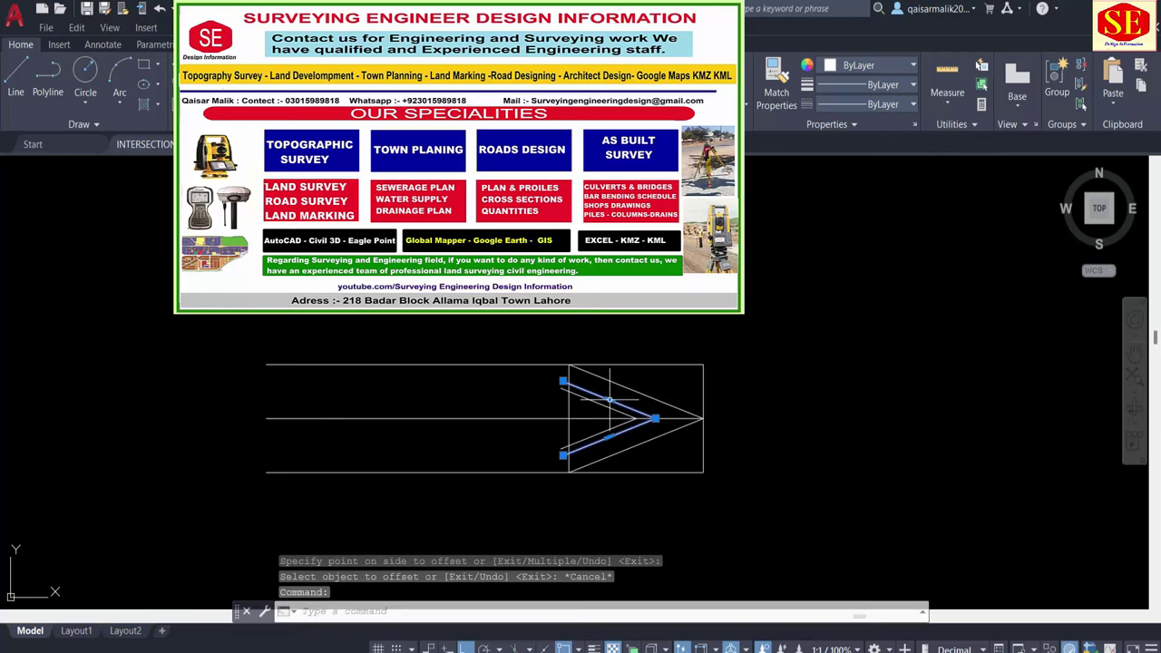
{"action": "key", "text": "Escape"}
{"action": "type", "text": "tr"}
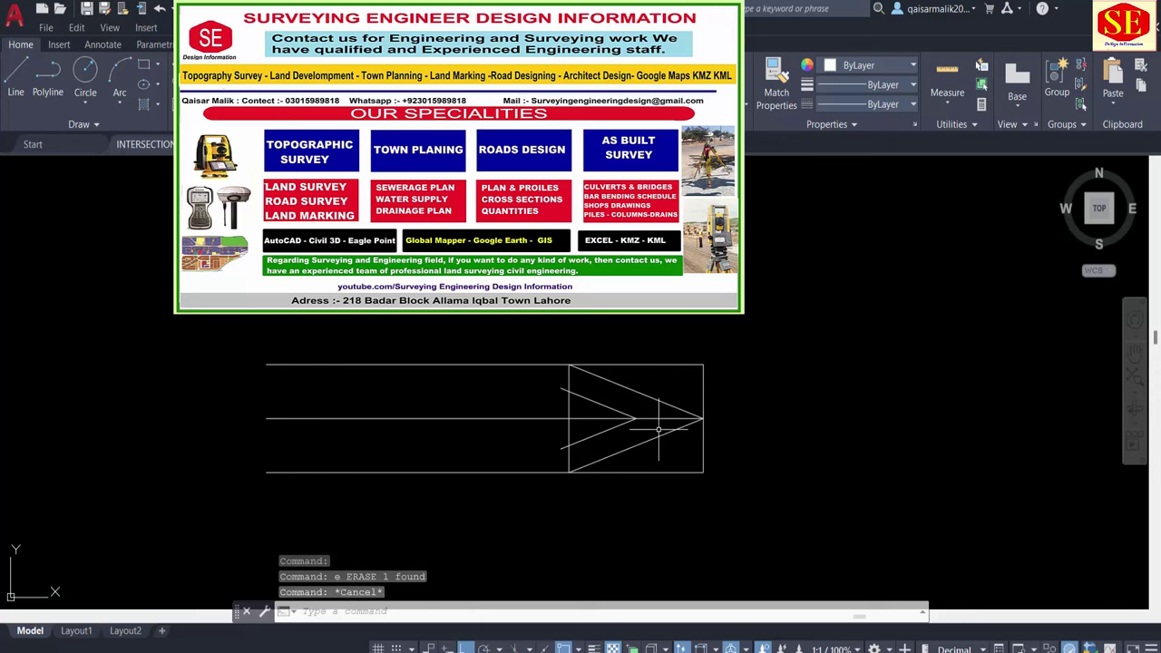
{"action": "key", "text": "Return"}
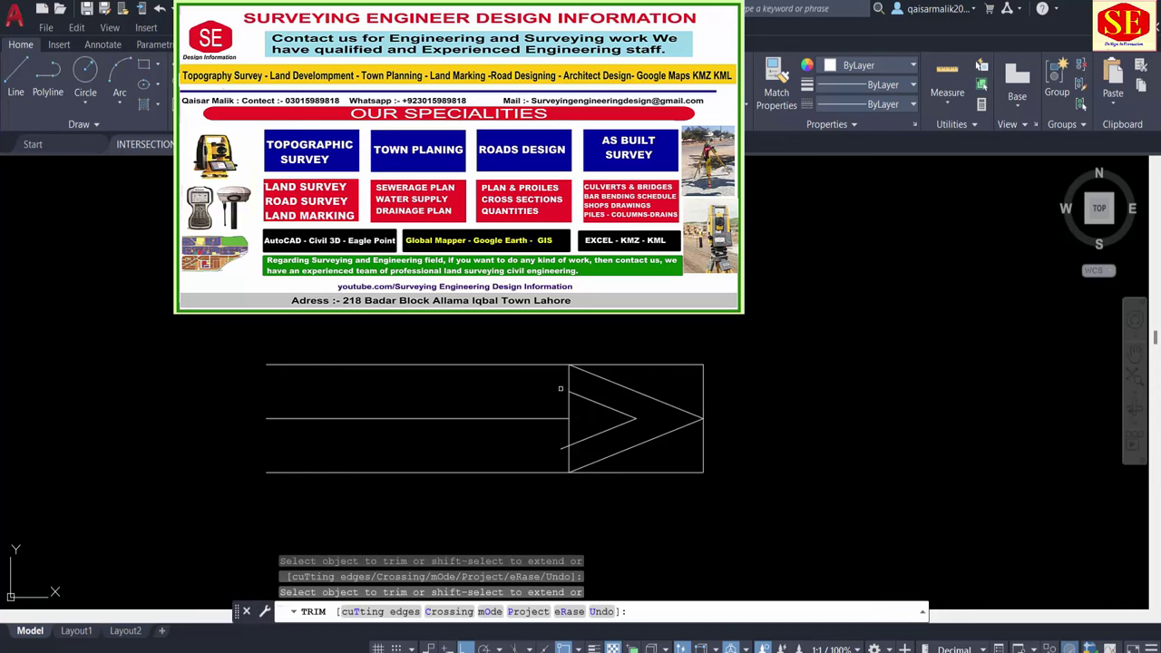
Step: Delete the top and bottom shaft lines and the right vertical line
{"action": "key", "text": "Escape"}
{"action": "middle_click_drag", "start_coordinate": [523, 406], "coordinate": [645, 408]}
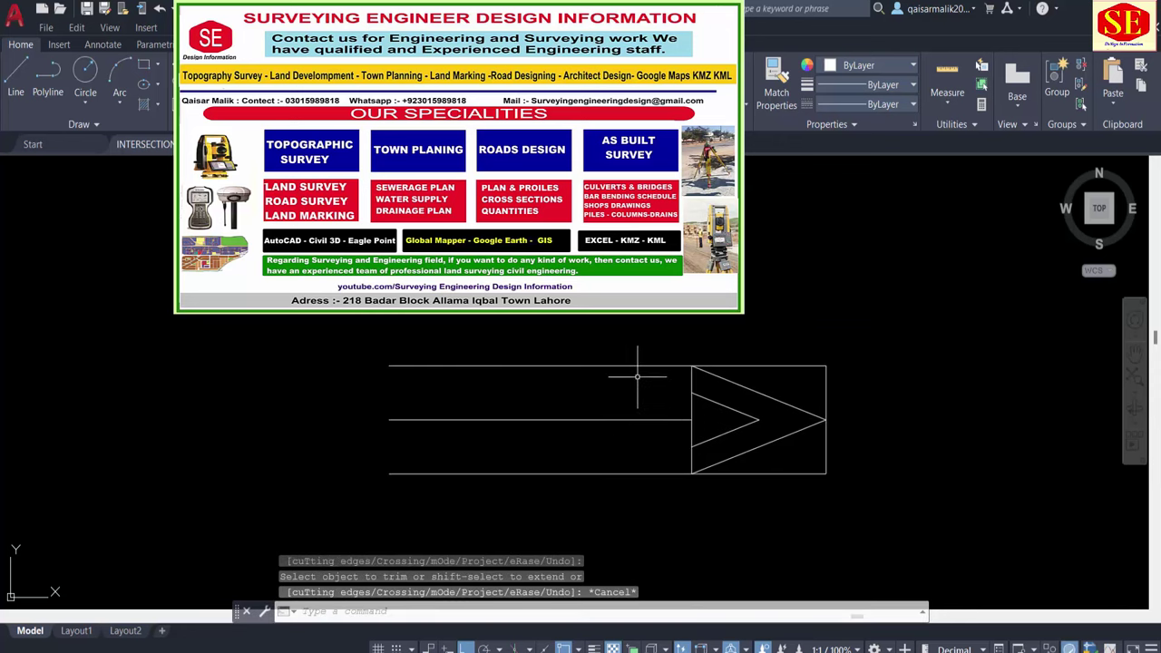
{"action": "left_click", "coordinate": [616, 366]}
{"action": "key", "text": "Delete"}
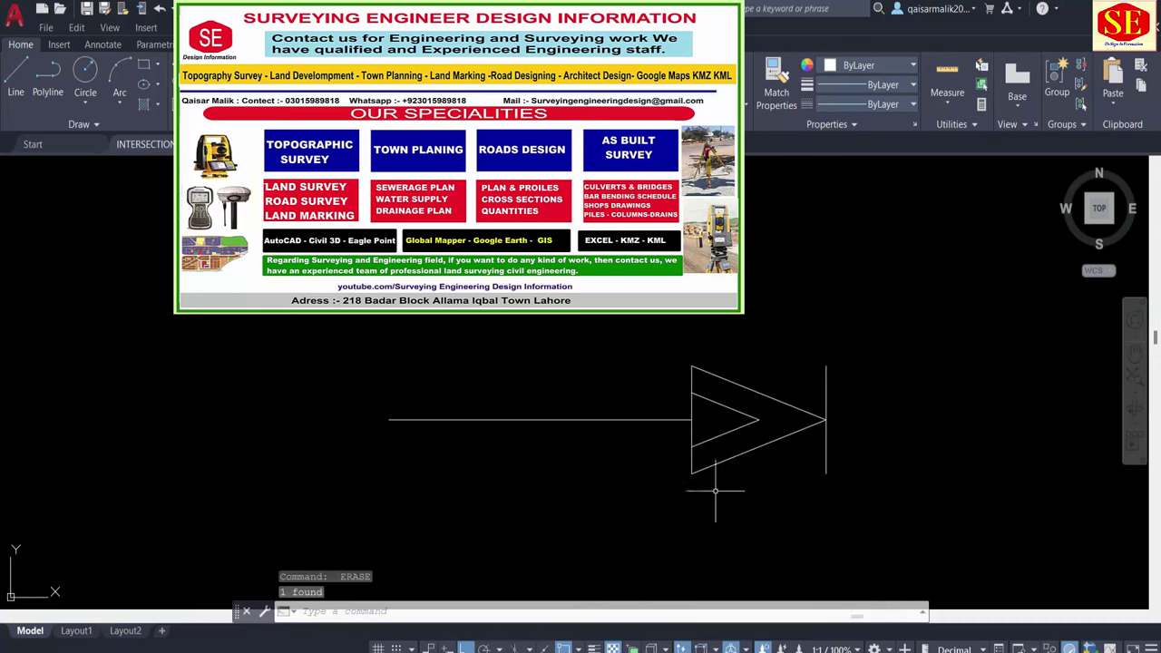
{"action": "left_click", "coordinate": [855, 454]}
{"action": "left_click", "coordinate": [780, 493]}
{"action": "key", "text": "Delete"}
Step: Offset the middle shaft line 0.2 upward
{"action": "type", "text": "o"}
{"action": "key", "text": "Return"}
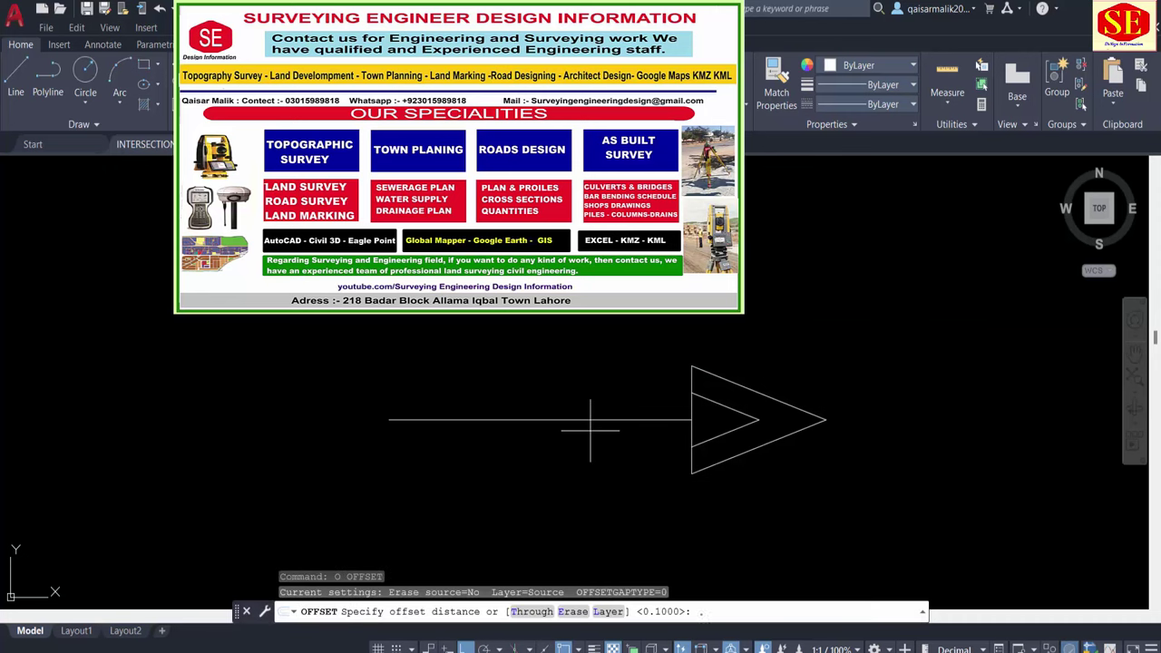
{"action": "type", "text": "2"}
{"action": "key", "text": "Return"}
{"action": "left_click", "coordinate": [597, 414]}
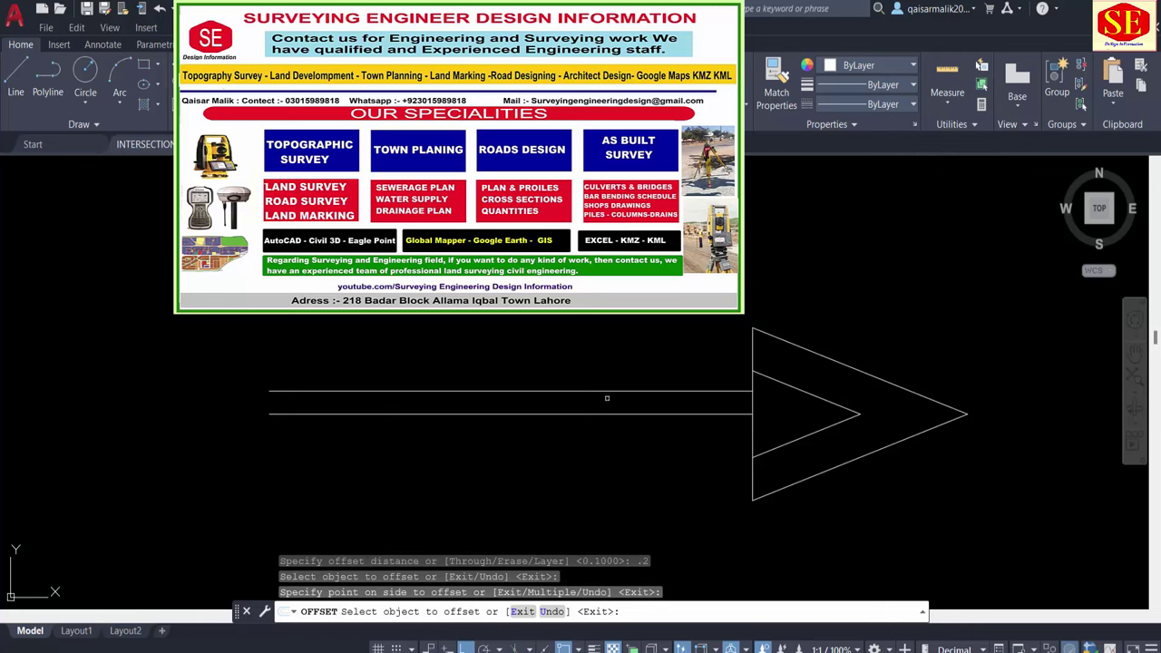
{"action": "left_click", "coordinate": [606, 399]}
{"action": "key", "text": "Return"}
Step: Add guide lines offset 0.3 above and below the shaft
{"action": "type", "text": "o"}
{"action": "key", "text": "Return"}
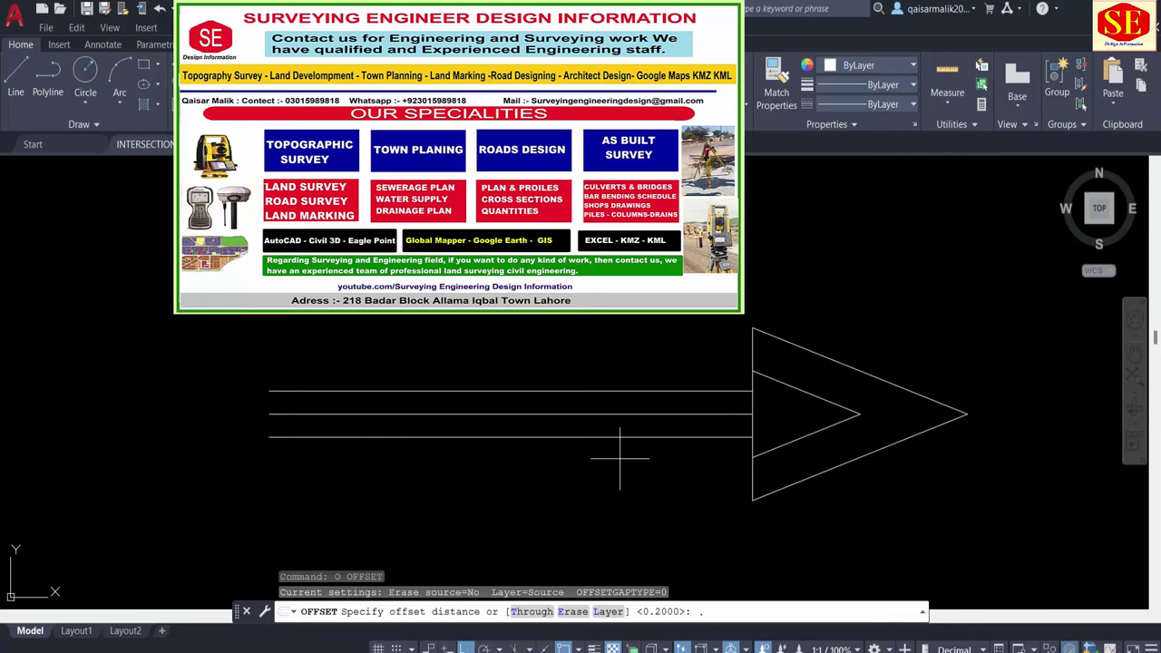
{"action": "type", "text": "3"}
{"action": "key", "text": "Return"}
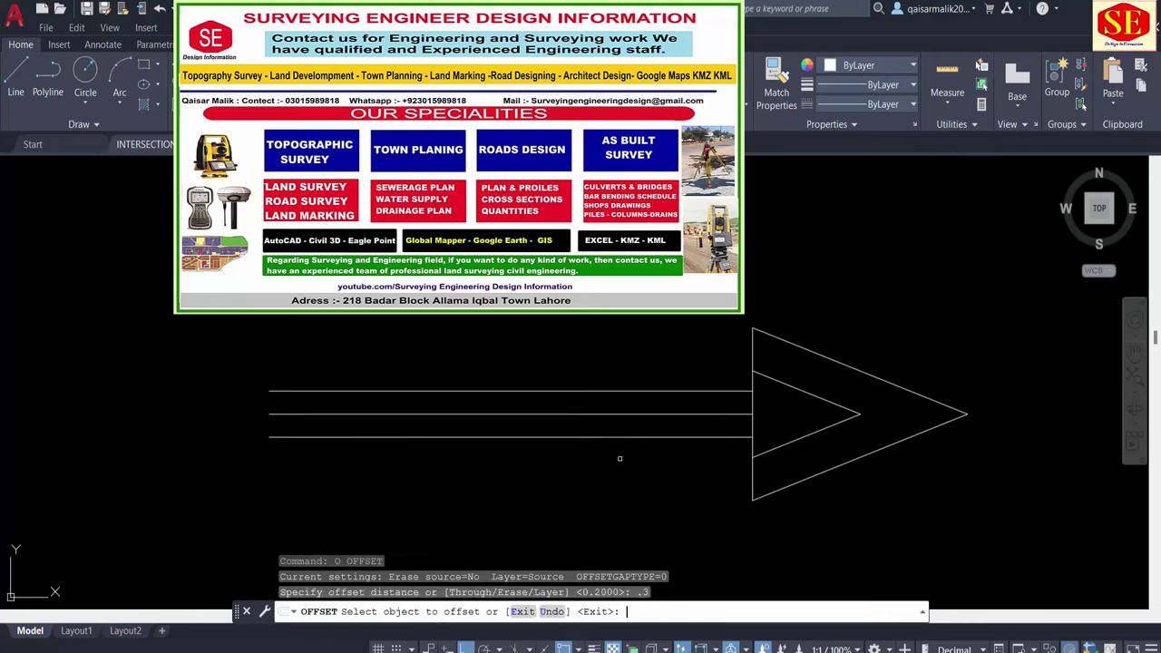
{"action": "left_click", "coordinate": [557, 391]}
{"action": "left_click", "coordinate": [562, 376]}
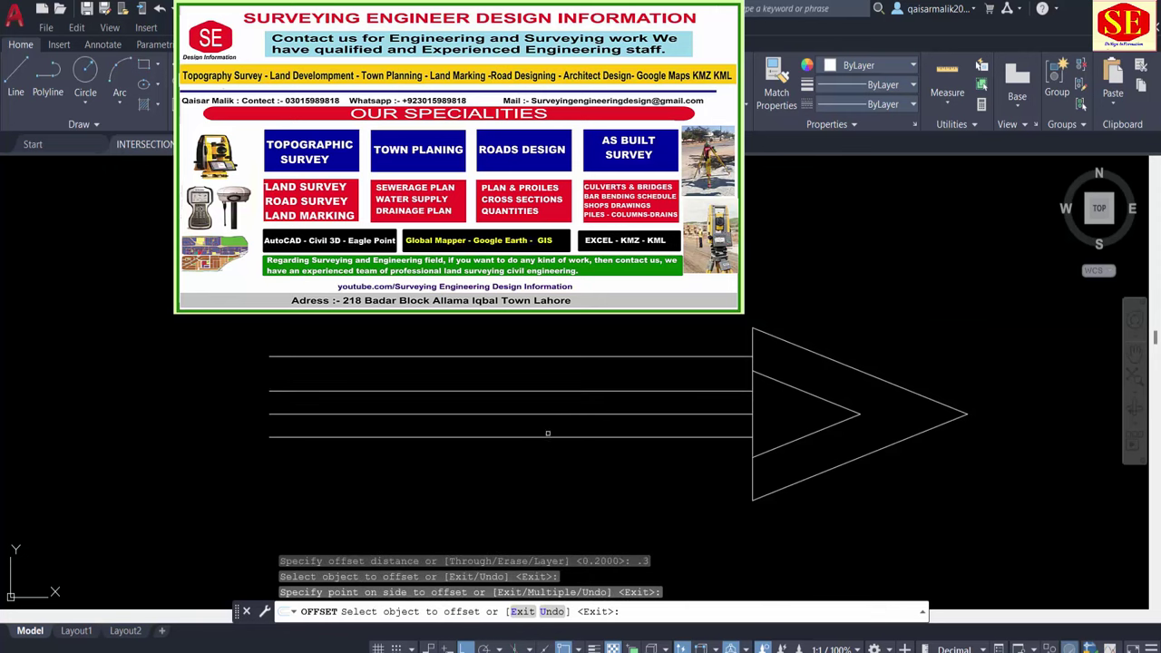
{"action": "left_click", "coordinate": [575, 436]}
{"action": "left_click", "coordinate": [572, 474]}
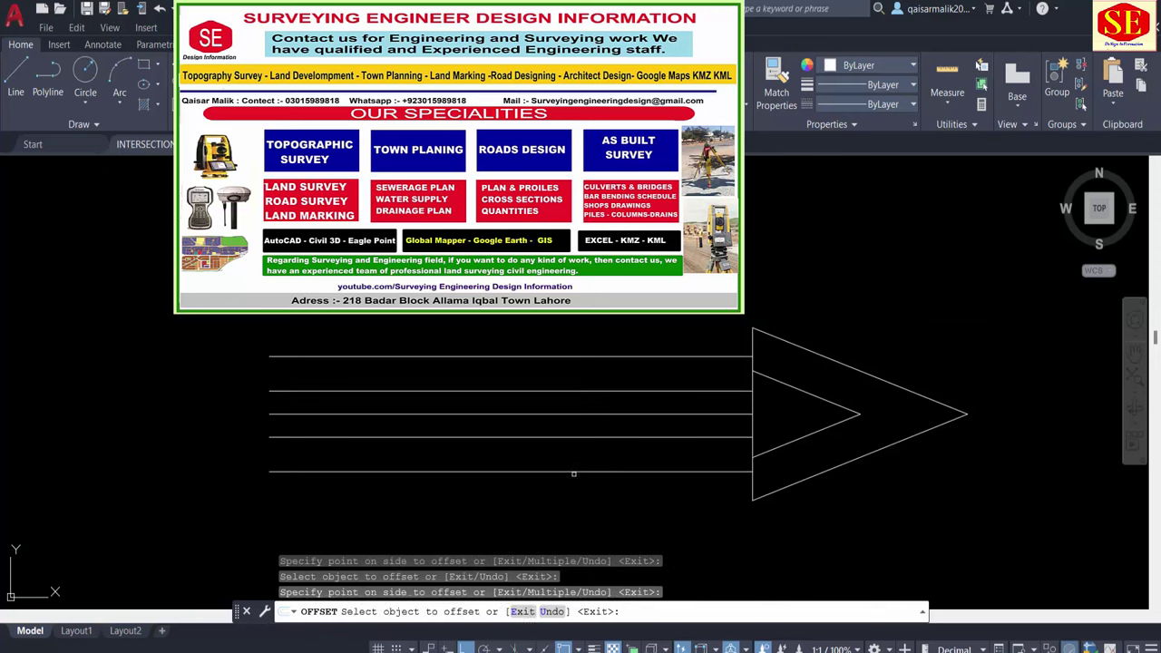
{"action": "key", "text": "Return"}
Step: Draw the lower and upper tapered shaft edges as polylines converging into the arrowhead
{"action": "type", "text": "pl"}
{"action": "key", "text": "Return"}
{"action": "left_click", "coordinate": [269, 470]}
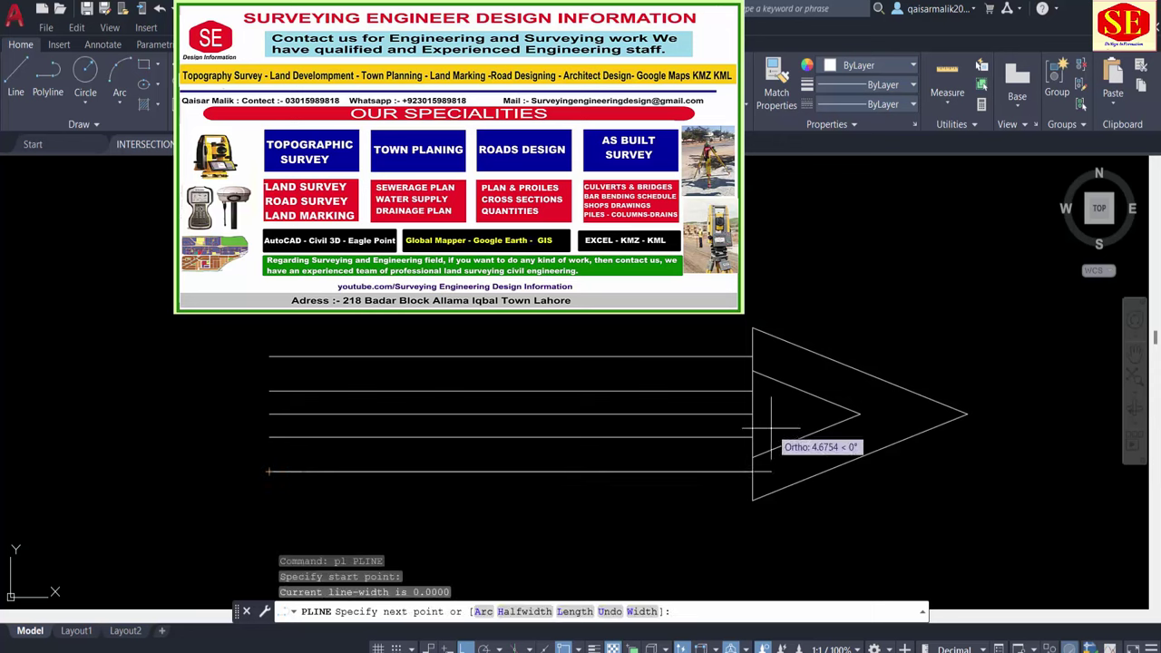
{"action": "left_click", "coordinate": [751, 437]}
{"action": "key", "text": "Return"}
{"action": "key", "text": "Return"}
{"action": "left_click", "coordinate": [270, 357]}
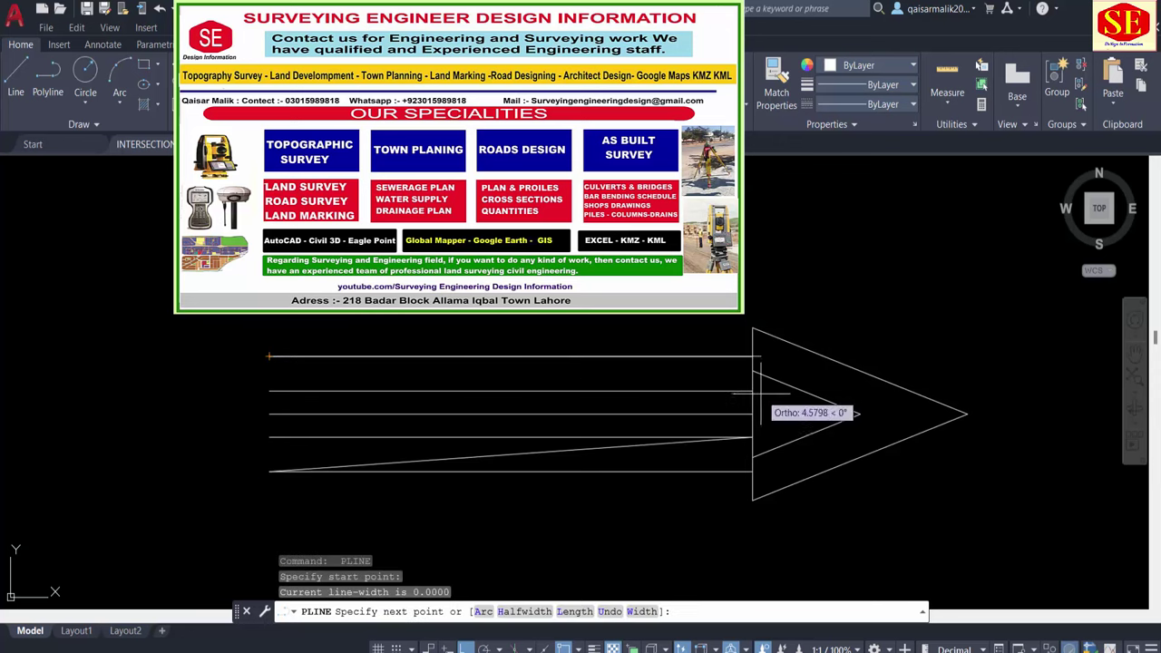
{"action": "left_click", "coordinate": [754, 389]}
{"action": "key", "text": "Escape"}
Step: Erase the straight horizontal guide lines
{"action": "left_click", "coordinate": [632, 355]}
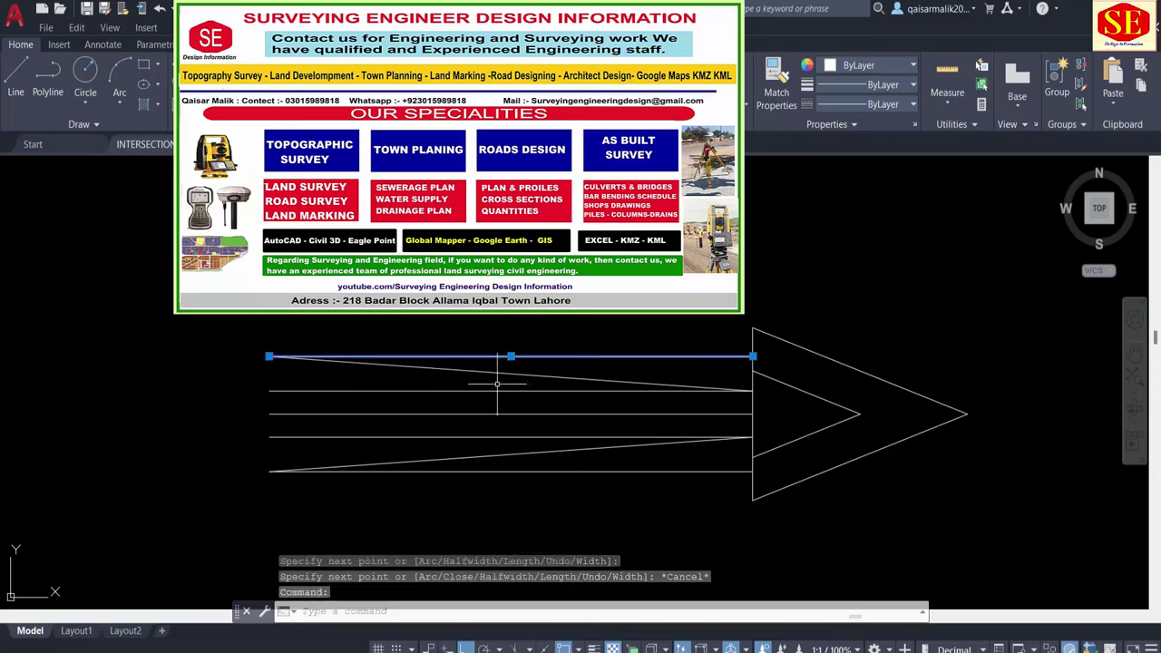
{"action": "left_click_drag", "start_coordinate": [497, 384], "coordinate": [499, 444]}
{"action": "type", "text": "e"}
{"action": "key", "text": "Return"}
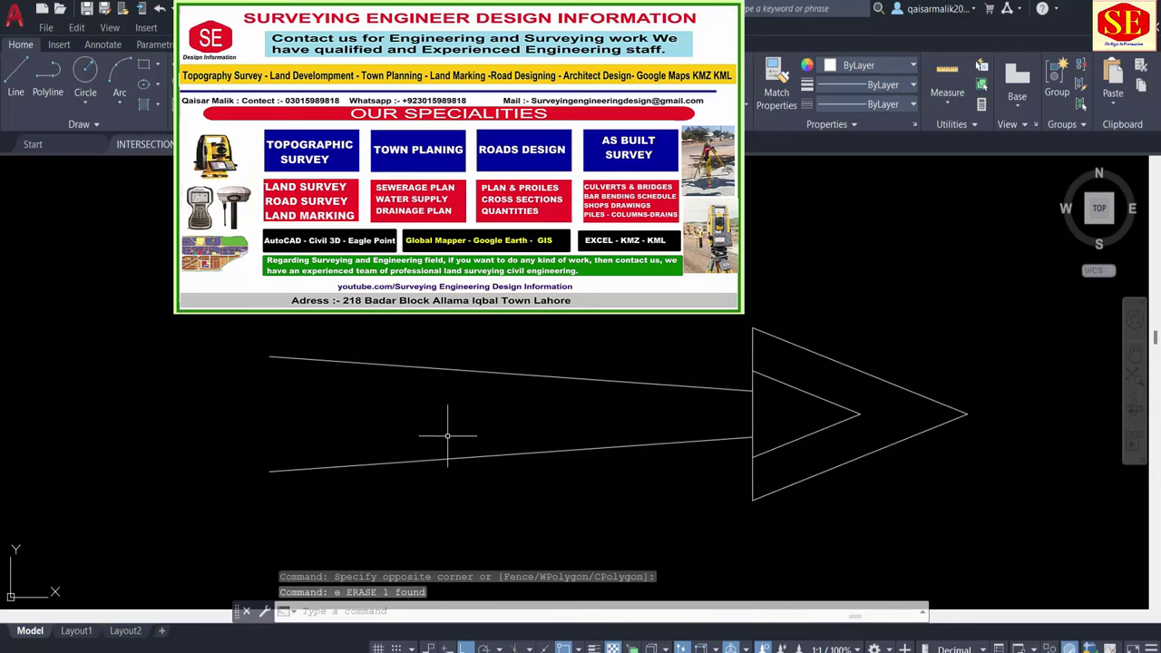
{"action": "scroll", "coordinate": [447, 435], "scroll_direction": "down", "scroll_amount": 4}
Step: Close the shaft's open left end with a vertical line
{"action": "type", "text": "l"}
{"action": "key", "text": "Return"}
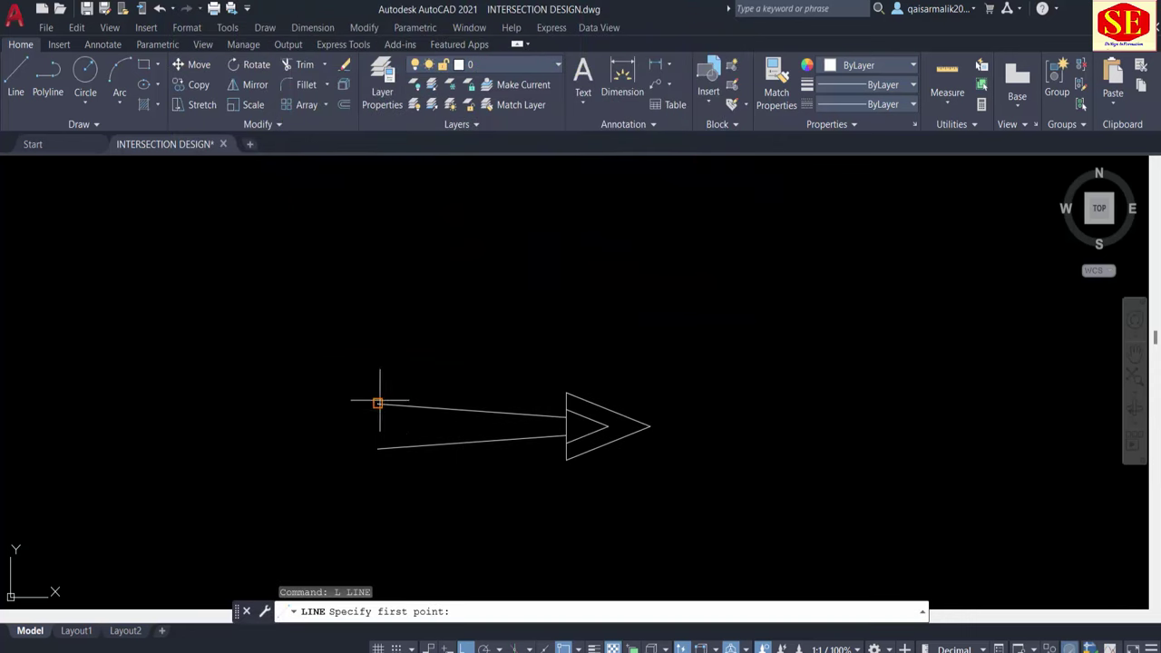
{"action": "left_click", "coordinate": [377, 403]}
{"action": "left_click", "coordinate": [378, 448]}
{"action": "key", "text": "Escape"}
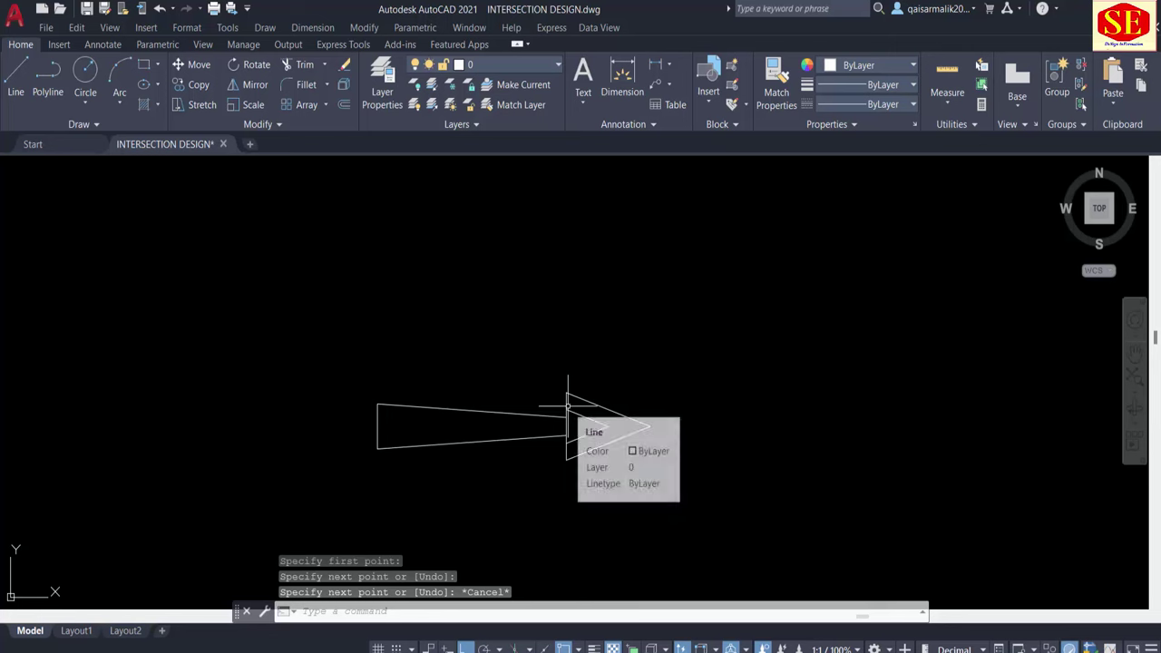
Step: Fill the arrowhead and shaft with a SOLID hatch
{"action": "type", "text": "h"}
{"action": "key", "text": "Return"}
{"action": "left_click", "coordinate": [594, 409]}
{"action": "left_click", "coordinate": [514, 423]}
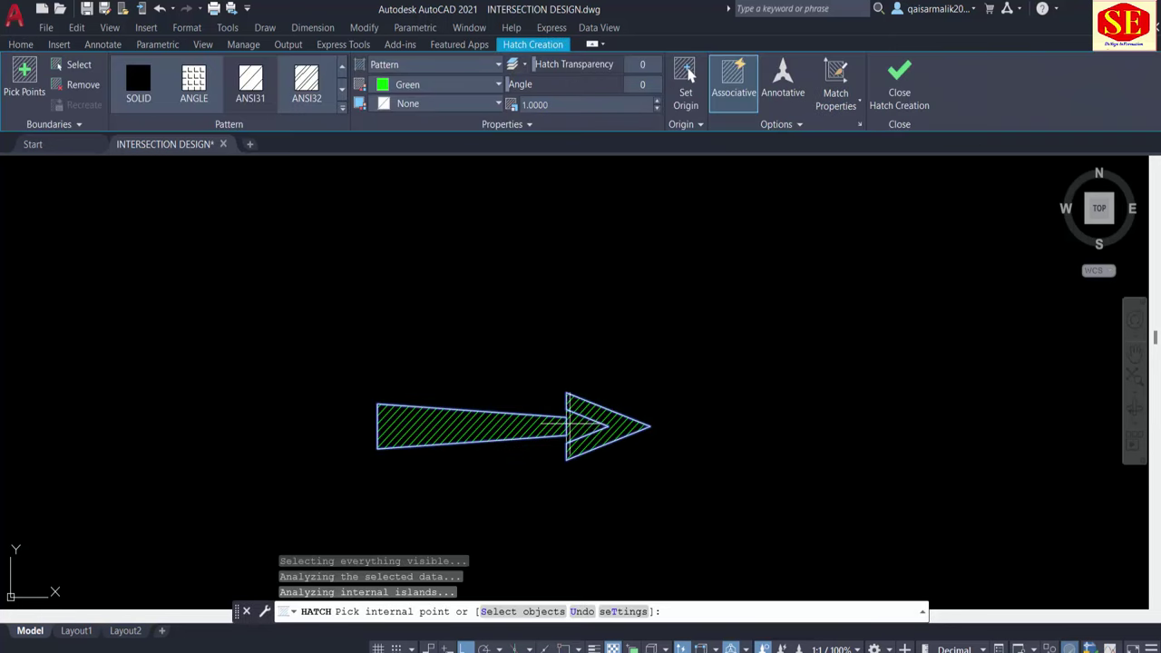
{"action": "left_click", "coordinate": [149, 86]}
{"action": "key", "text": "Escape"}
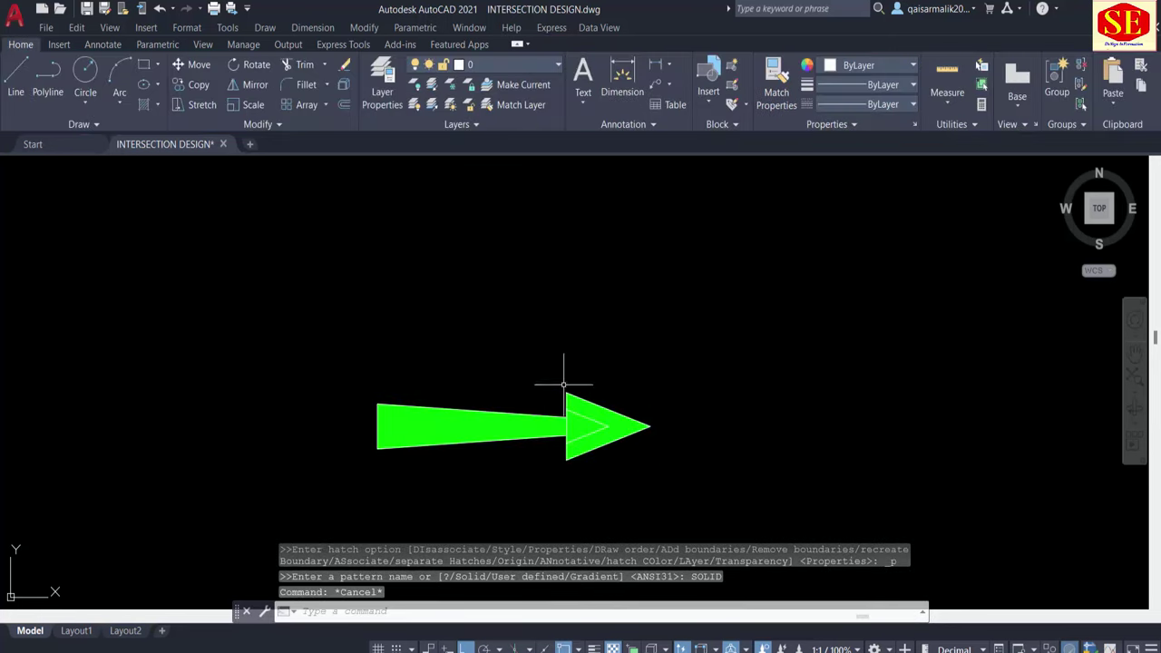
{"action": "scroll", "coordinate": [564, 413], "scroll_direction": "up", "scroll_amount": 2}
{"action": "scroll", "coordinate": [626, 206], "scroll_direction": "down", "scroll_amount": 2}
{"action": "scroll", "coordinate": [544, 308], "scroll_direction": "down", "scroll_amount": 2}
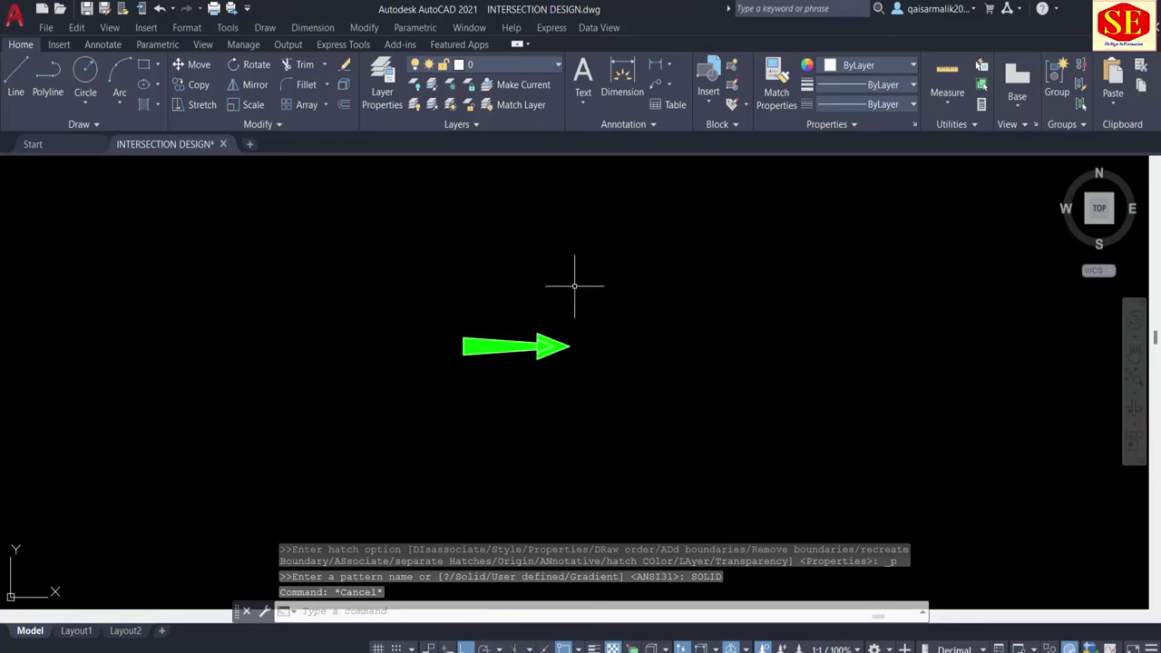
{"action": "scroll", "coordinate": [536, 318], "scroll_direction": "up", "scroll_amount": 1}
Step: Move the arrow's solid fill onto the AHEADS layer
{"action": "left_click", "coordinate": [508, 349]}
{"action": "left_click", "coordinate": [361, 408]}
{"action": "left_click", "coordinate": [490, 63]}
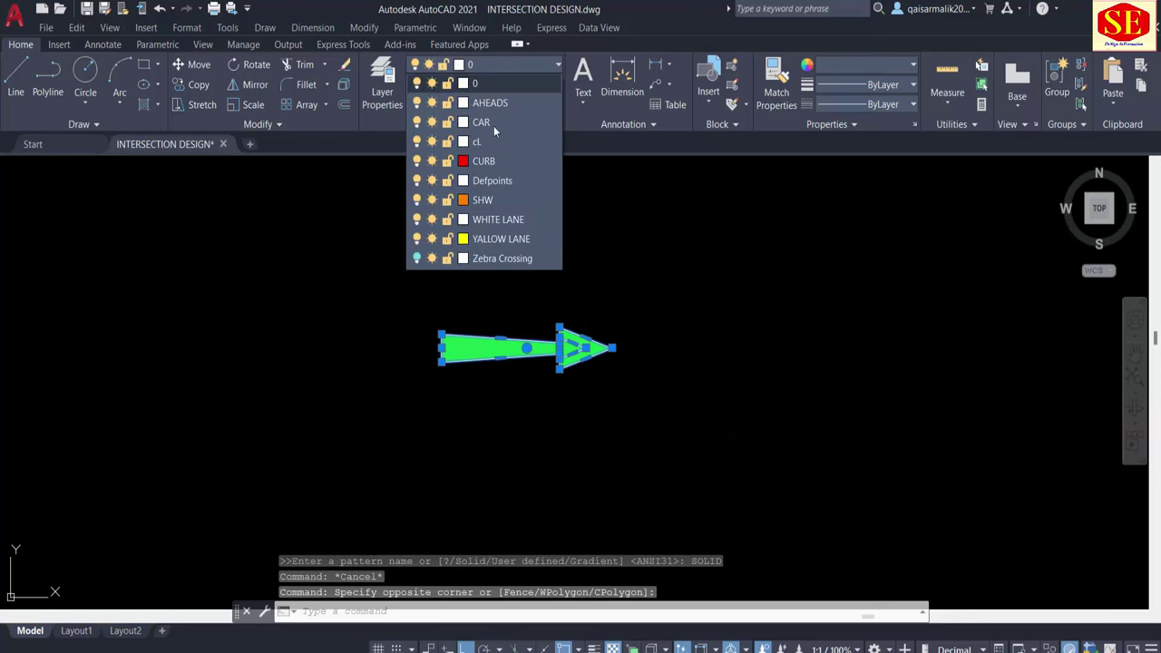
{"action": "left_click", "coordinate": [514, 100]}
{"action": "key", "text": "Escape"}
{"action": "key", "text": "Escape"}
{"action": "scroll", "coordinate": [594, 336], "scroll_direction": "up", "scroll_amount": 1}
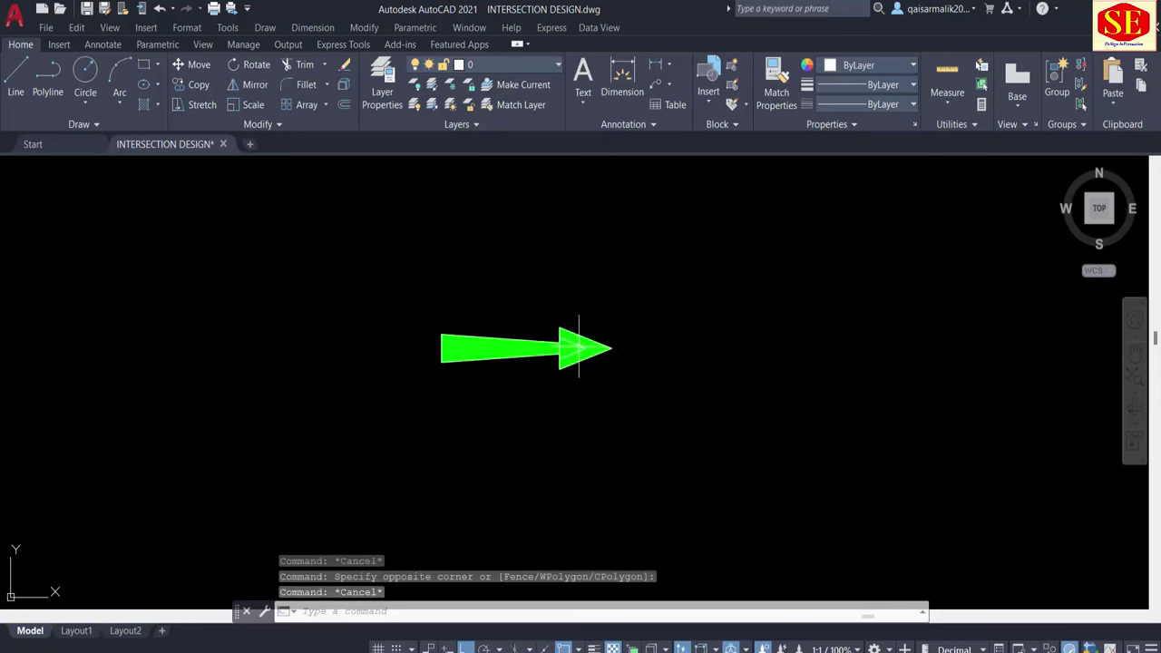
{"action": "scroll", "coordinate": [585, 338], "scroll_direction": "up", "scroll_amount": 2}
{"action": "left_click", "coordinate": [582, 343]}
{"action": "scroll", "coordinate": [491, 295], "scroll_direction": "down", "scroll_amount": 1}
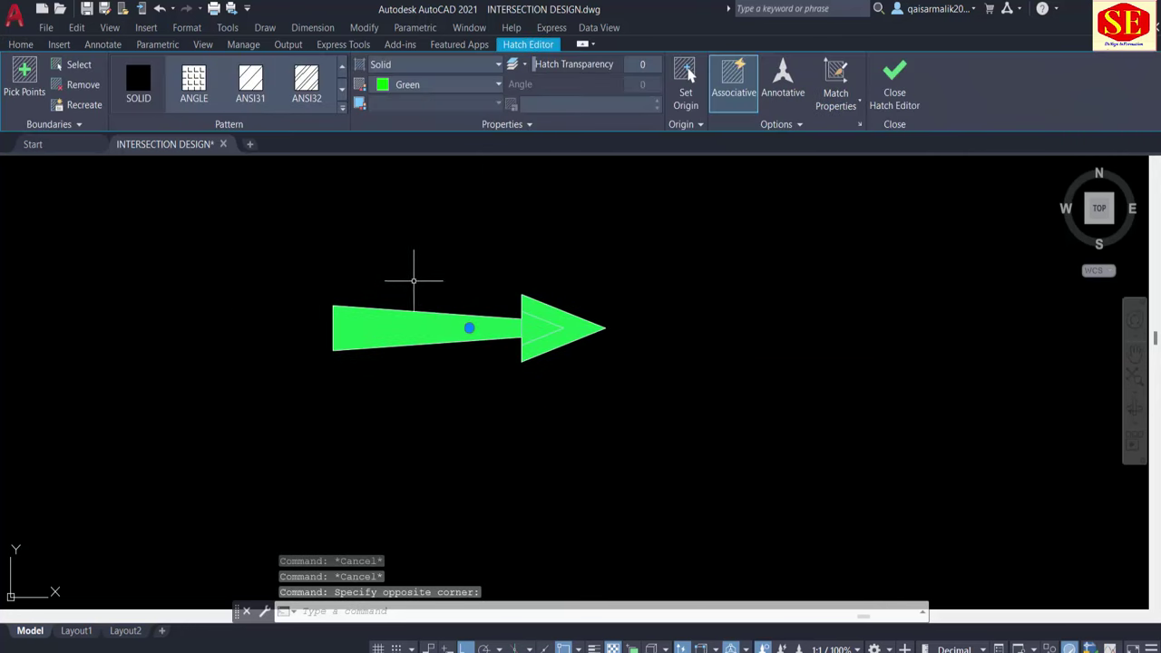
{"action": "key", "text": "Escape"}
{"action": "scroll", "coordinate": [512, 308], "scroll_direction": "down", "scroll_amount": 6}
Step: Set the arrow fill's colour to ByLayer so it shows white
{"action": "left_click", "coordinate": [535, 260]}
{"action": "left_click", "coordinate": [440, 372]}
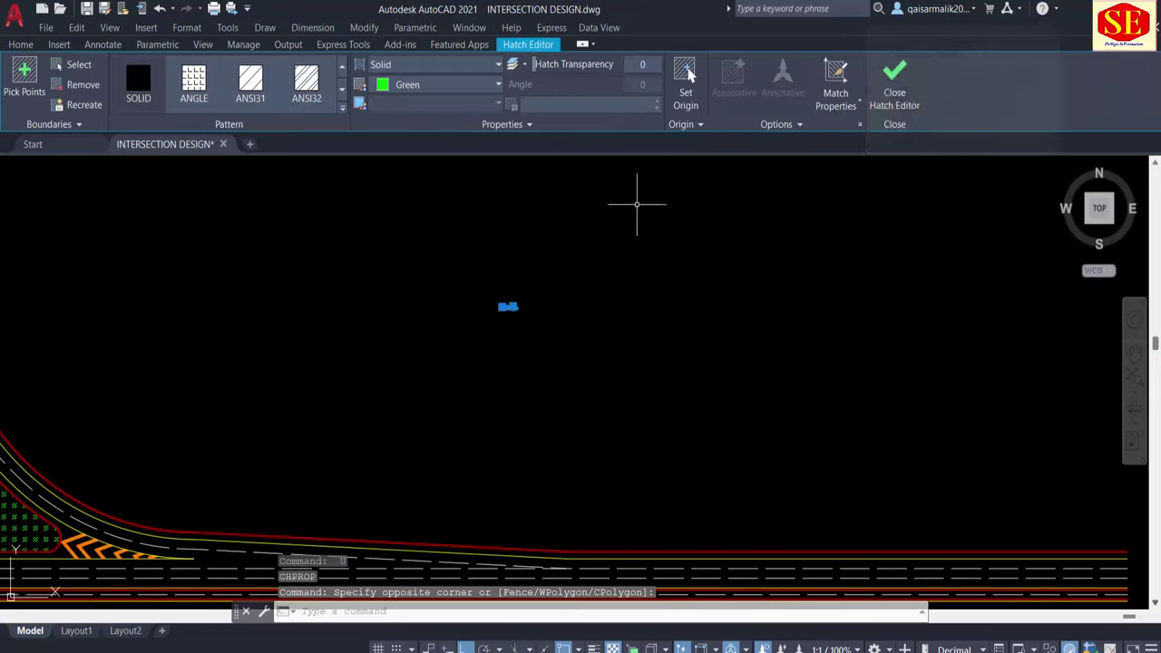
{"action": "left_click", "coordinate": [20, 46]}
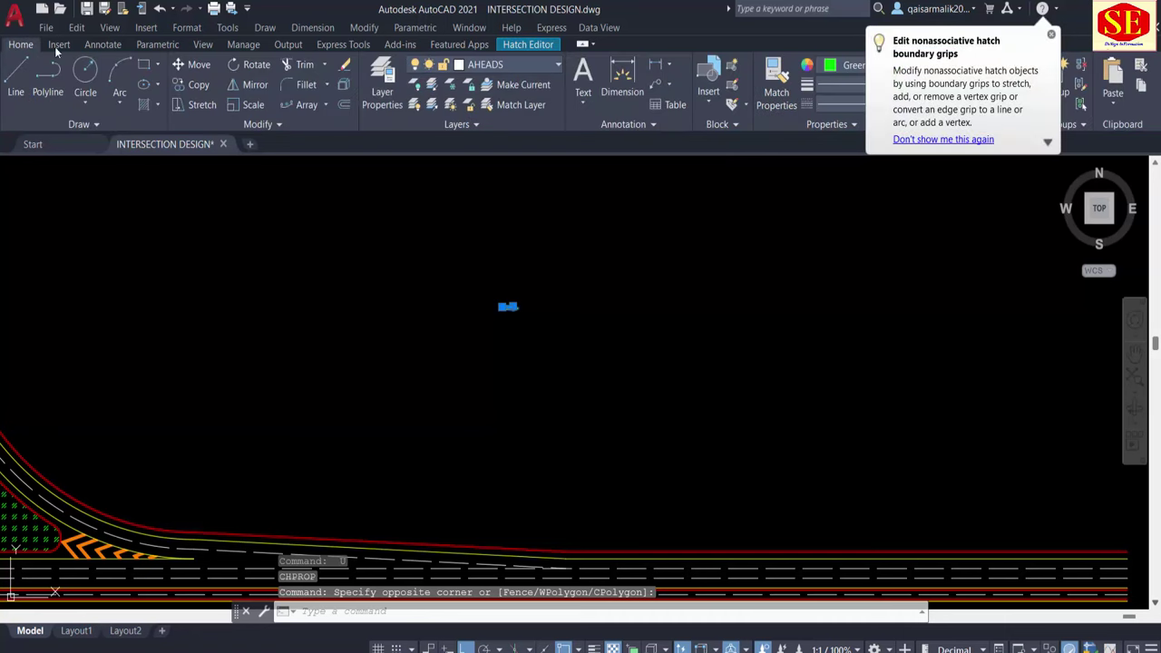
{"action": "left_click", "coordinate": [848, 70]}
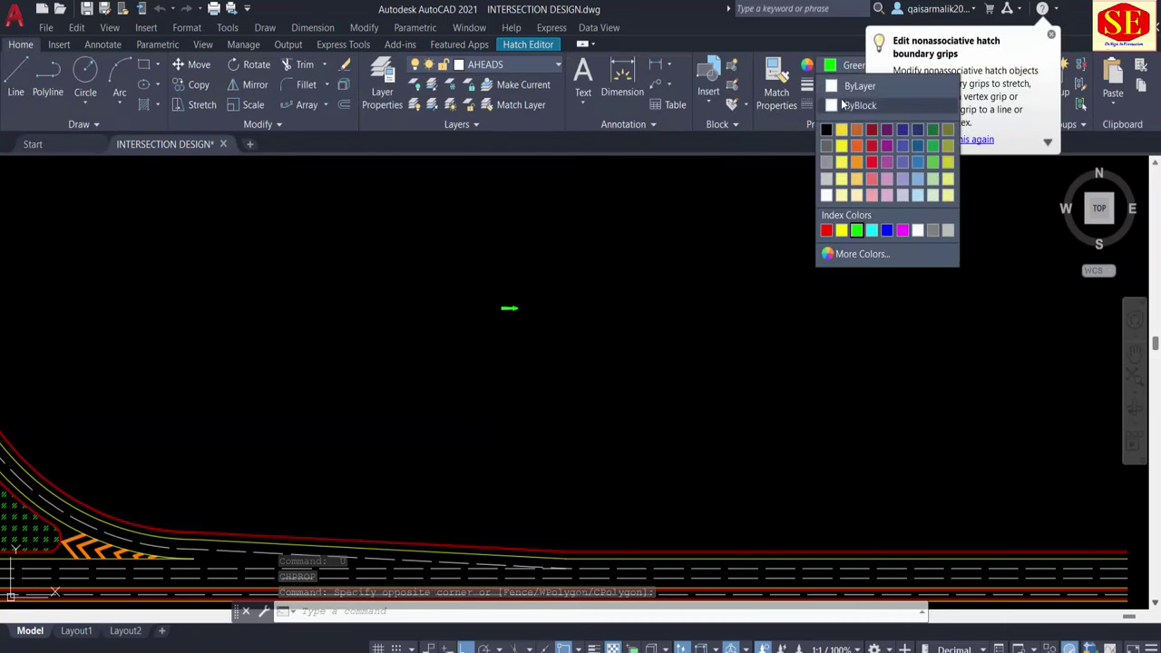
{"action": "left_click", "coordinate": [848, 83]}
{"action": "left_click", "coordinate": [1050, 35]}
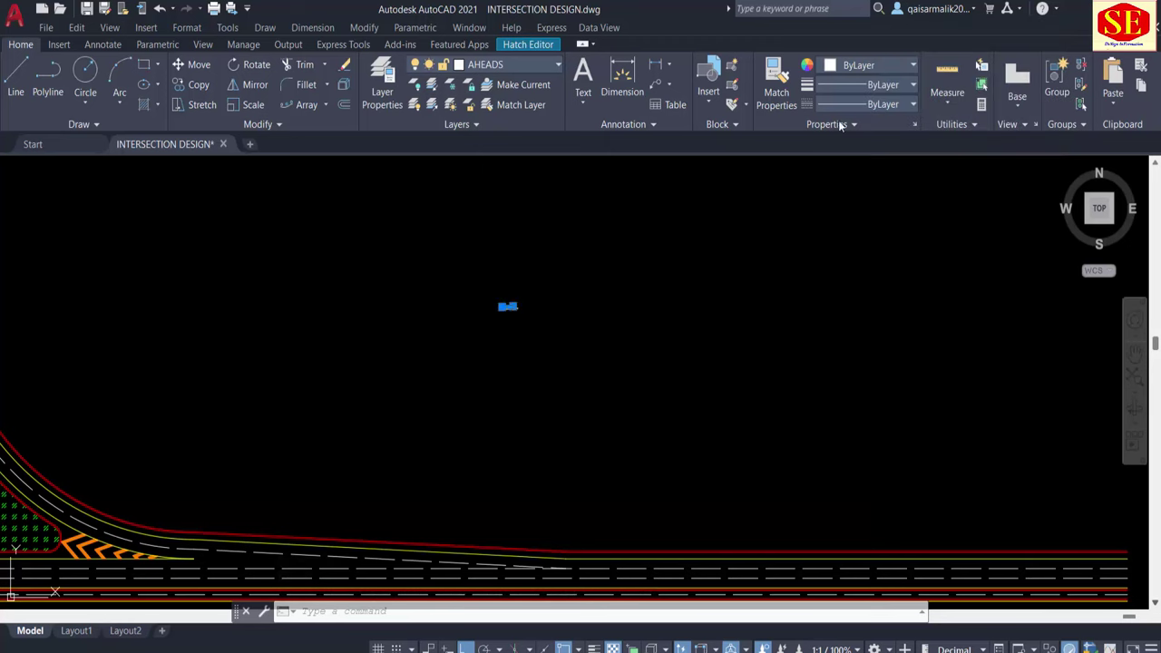
{"action": "scroll", "coordinate": [487, 321], "scroll_direction": "up", "scroll_amount": 6}
{"action": "key", "text": "Escape"}
{"action": "scroll", "coordinate": [732, 317], "scroll_direction": "down", "scroll_amount": 4}
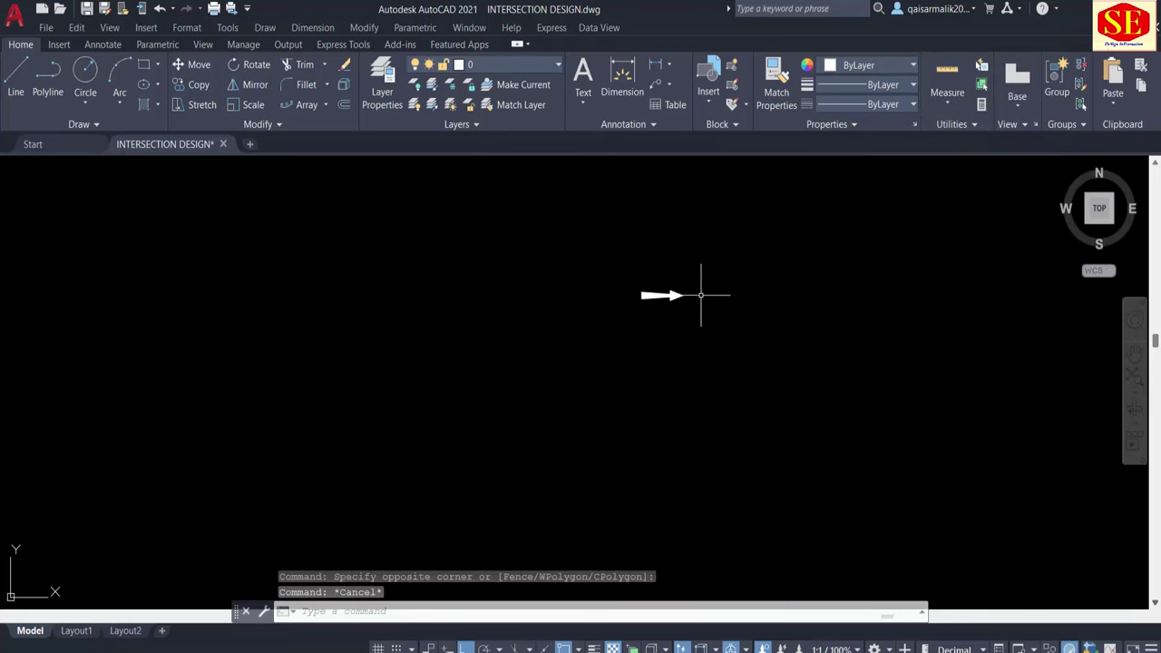
Step: Begin an OFFSET on the arrow, select it, then cancel
{"action": "type", "text": "co"}
{"action": "key", "text": "Return"}
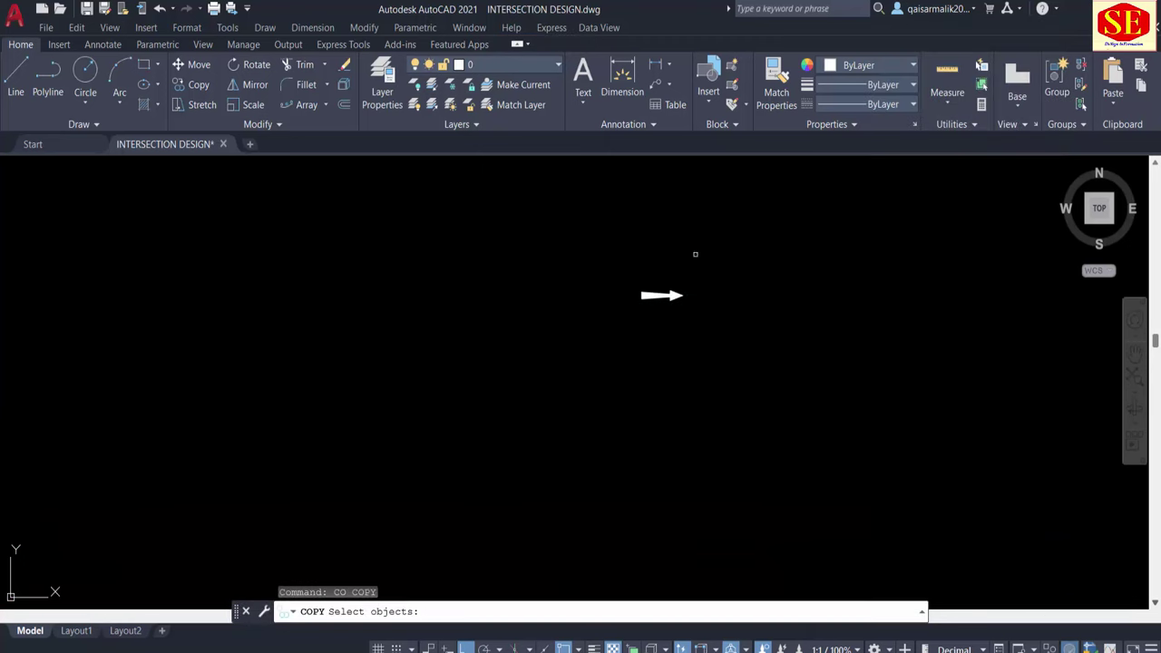
{"action": "left_click", "coordinate": [692, 252]}
{"action": "left_click", "coordinate": [588, 337]}
{"action": "key", "text": "Escape"}
Step: Move the arrow into the top lane at the left road end, with Ortho off
{"action": "type", "text": "m"}
{"action": "key", "text": "Return"}
{"action": "left_click", "coordinate": [716, 272]}
{"action": "left_click", "coordinate": [614, 323]}
{"action": "key", "text": "Return"}
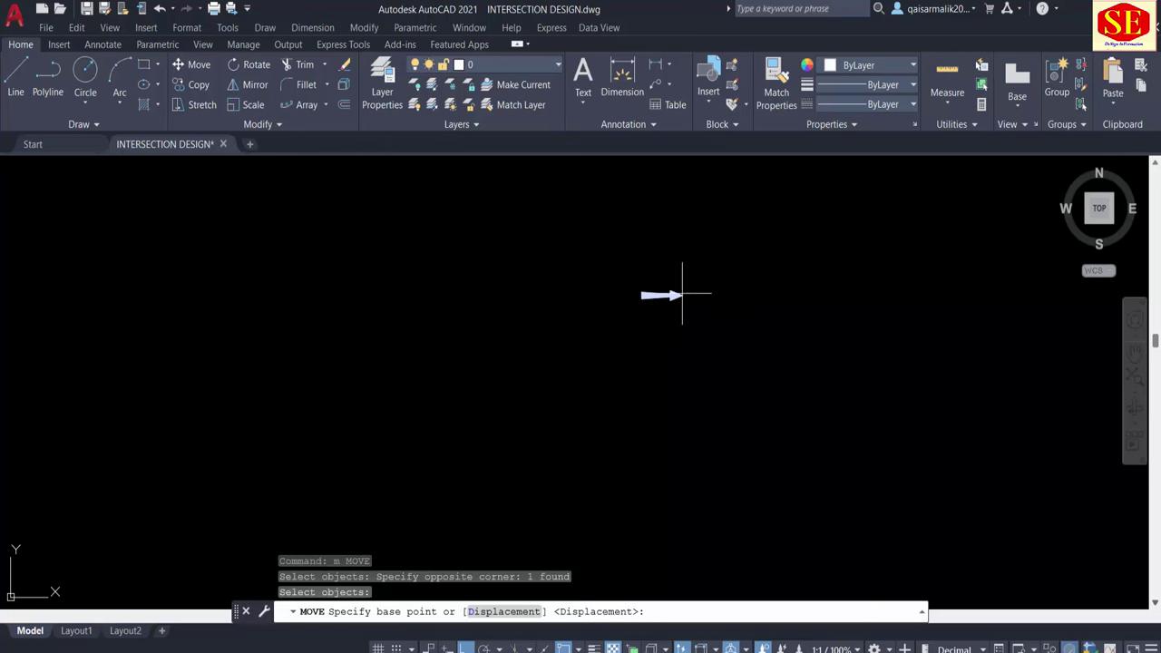
{"action": "left_click", "coordinate": [682, 294]}
{"action": "scroll", "coordinate": [767, 293], "scroll_direction": "down", "scroll_amount": 5}
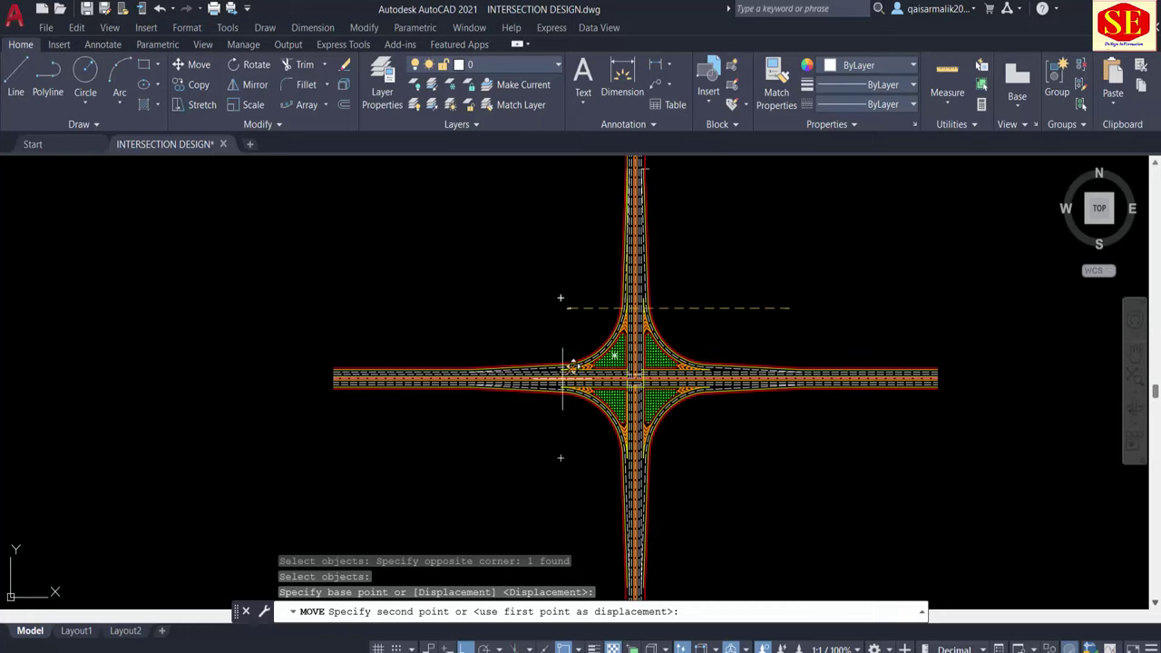
{"action": "scroll", "coordinate": [336, 367], "scroll_direction": "up", "scroll_amount": 4}
{"action": "key", "text": "F8"}
{"action": "scroll", "coordinate": [336, 367], "scroll_direction": "up", "scroll_amount": 6}
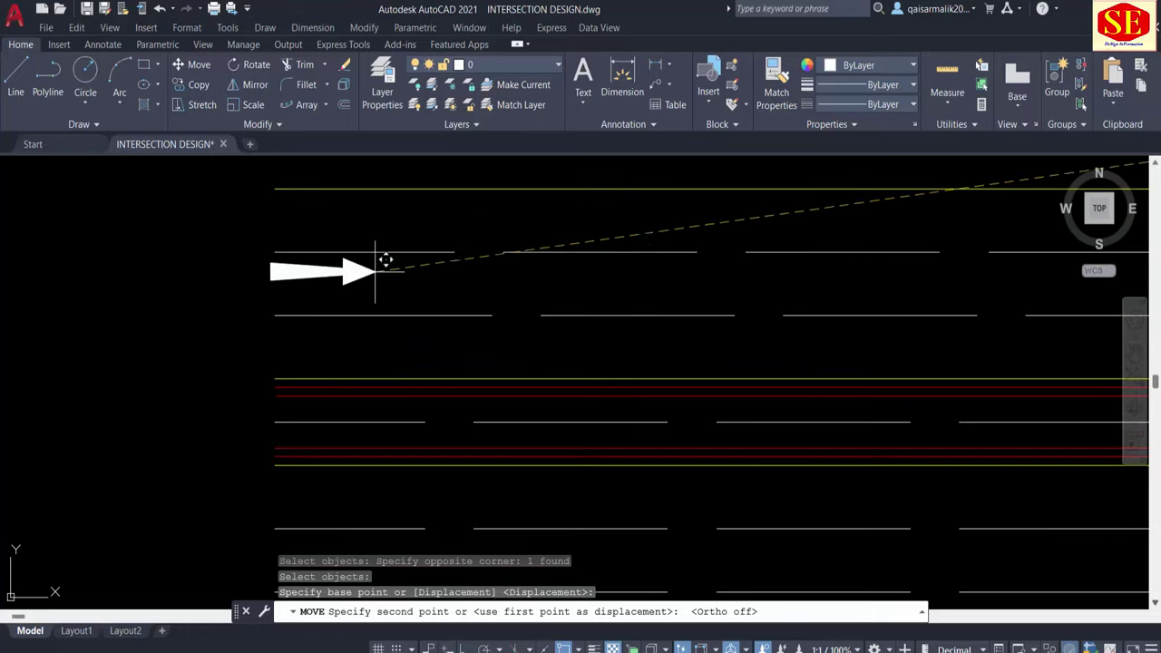
{"action": "key", "text": "Escape"}
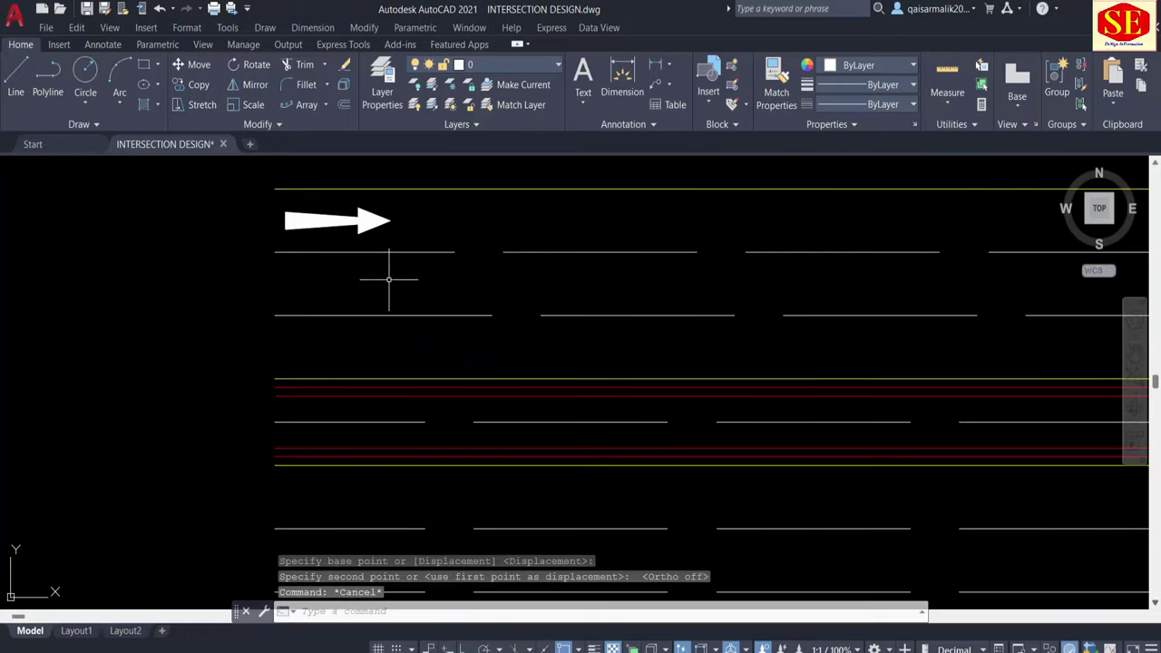
Step: Copy the placed arrow into the next two lanes down, giving three right-pointing arrows
{"action": "type", "text": "co"}
{"action": "key", "text": "Return"}
{"action": "left_click", "coordinate": [413, 187]}
{"action": "left_click", "coordinate": [343, 239]}
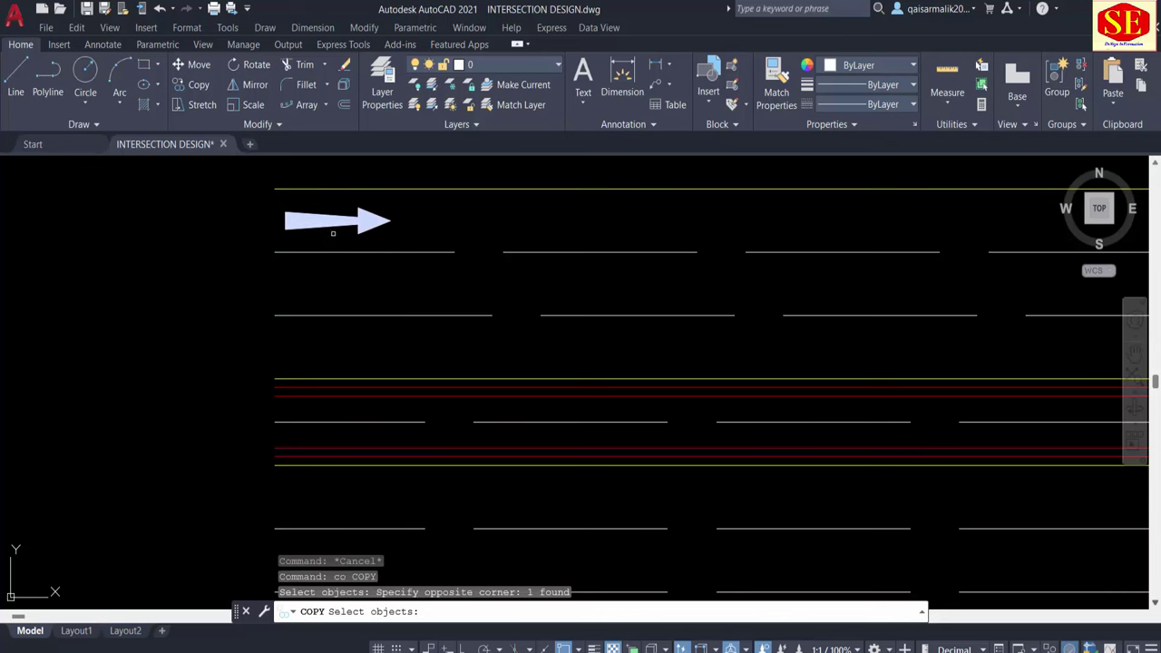
{"action": "key", "text": "Return"}
{"action": "left_click", "coordinate": [391, 221]}
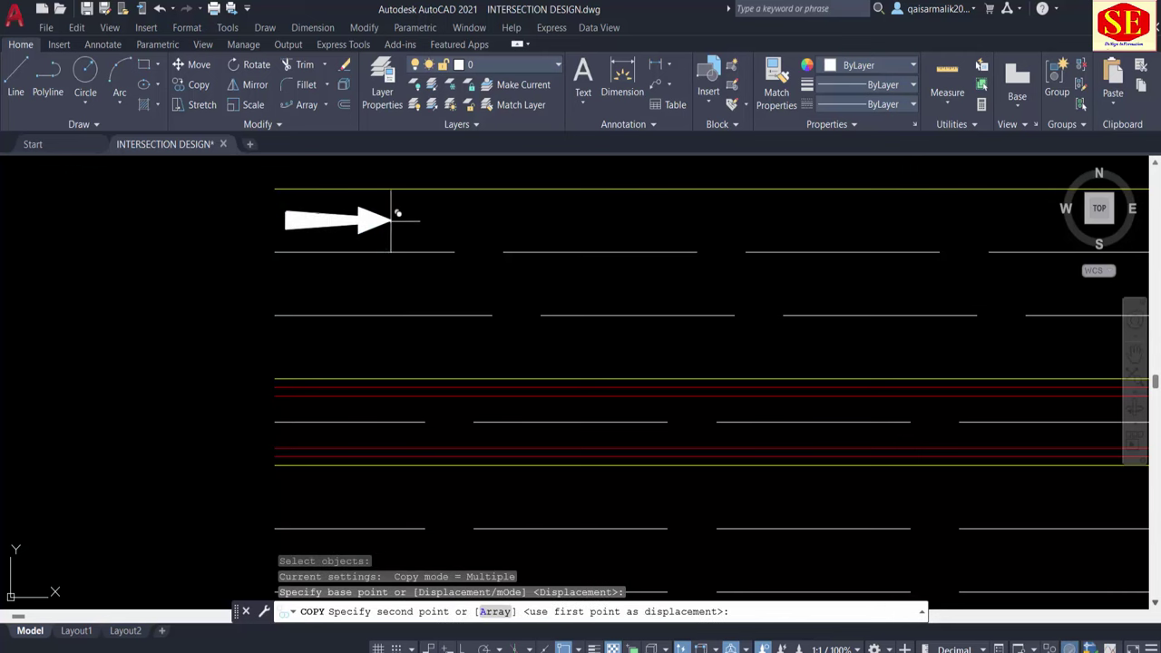
{"action": "left_click", "coordinate": [391, 286]}
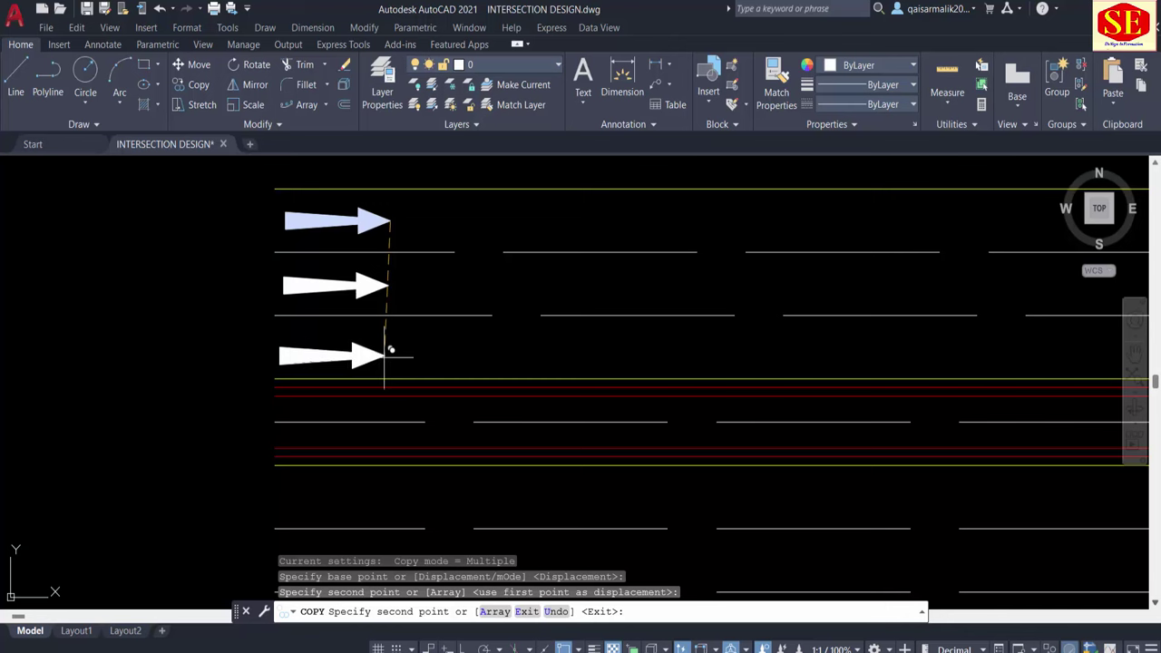
{"action": "left_click", "coordinate": [390, 353]}
{"action": "key", "text": "Return"}
Step: Mirror the three arrows about a vertical axis with Ortho on, keeping the originals
{"action": "scroll", "coordinate": [390, 353], "scroll_direction": "down", "scroll_amount": 2}
{"action": "type", "text": "mi"}
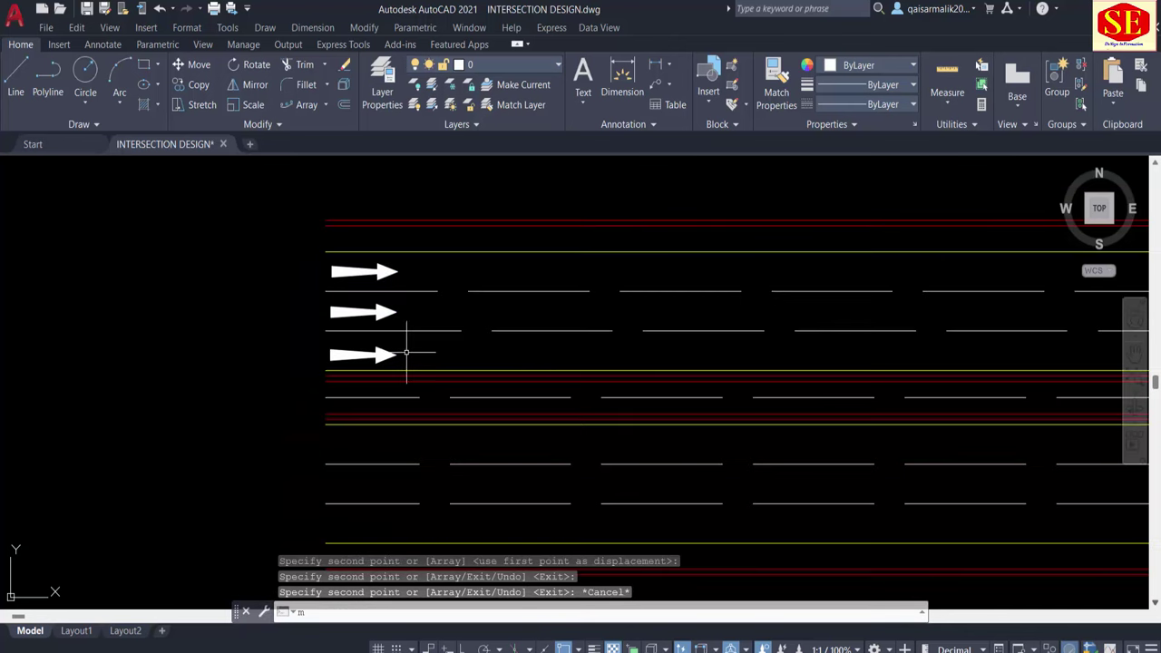
{"action": "key", "text": "Return"}
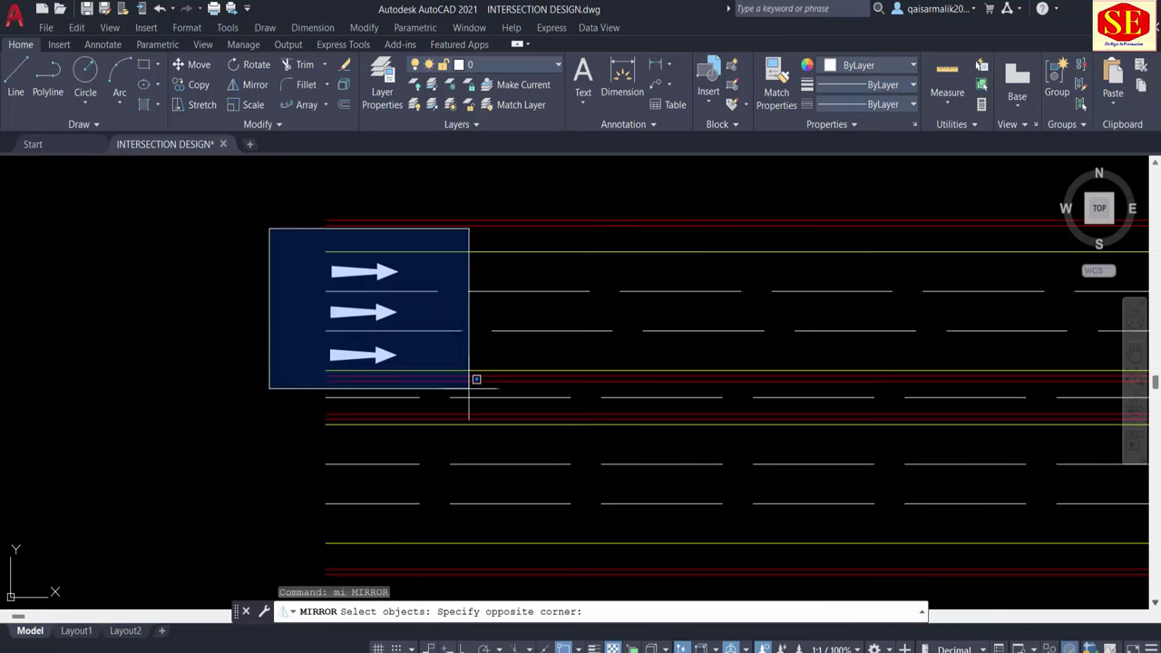
{"action": "left_click", "coordinate": [459, 375]}
{"action": "key", "text": "Return"}
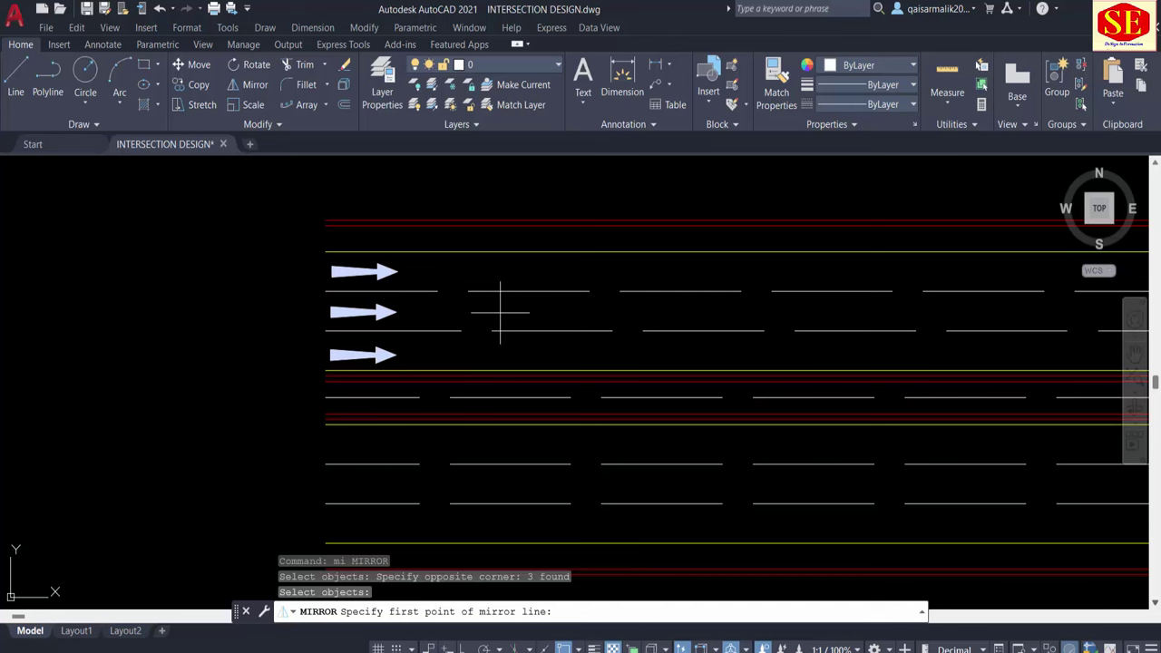
{"action": "left_click", "coordinate": [499, 314]}
{"action": "key", "text": "F8"}
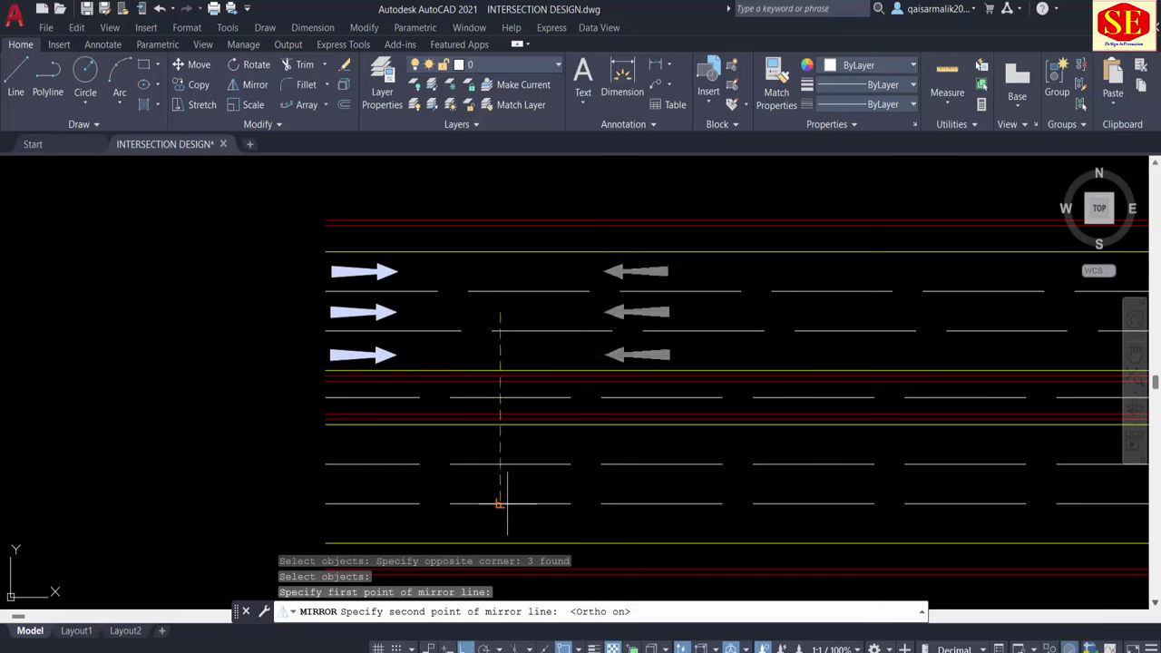
{"action": "left_click", "coordinate": [502, 505]}
{"action": "right_click", "coordinate": [507, 506]}
{"action": "left_click", "coordinate": [535, 335]}
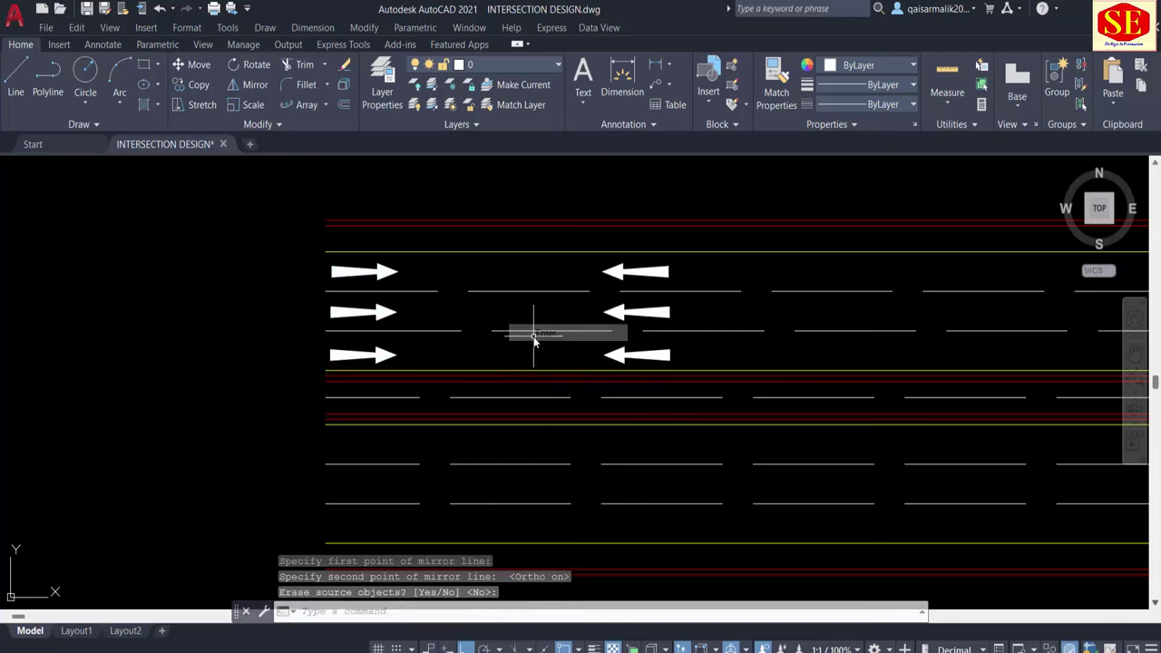
Step: Move the three mirrored left-pointing arrows down into the lower lanes
{"action": "type", "text": "m"}
{"action": "key", "text": "Return"}
{"action": "key", "text": "Escape"}
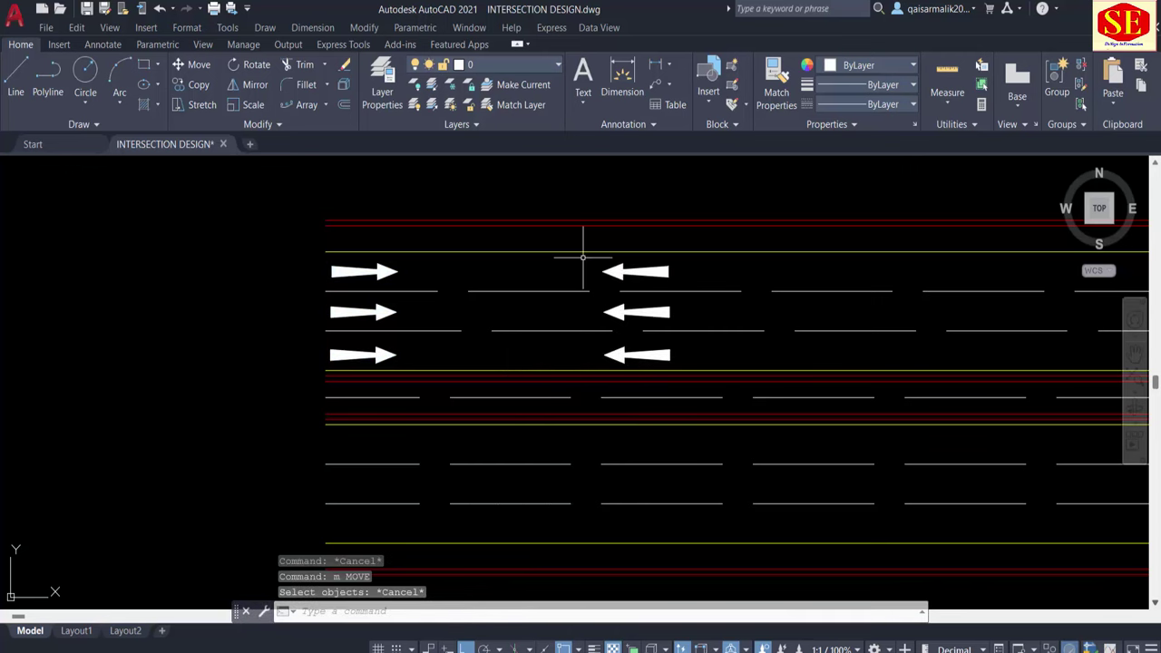
{"action": "type", "text": "M"}
{"action": "key", "text": "Return"}
{"action": "left_click", "coordinate": [585, 260]}
{"action": "left_click", "coordinate": [710, 368]}
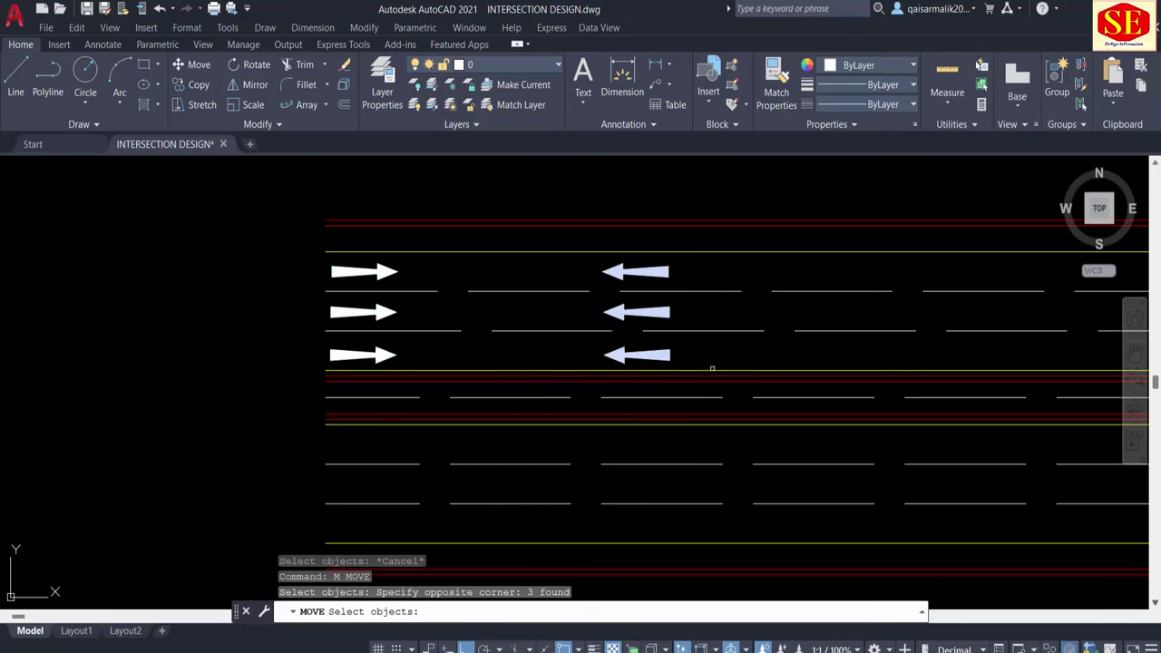
{"action": "key", "text": "Return"}
{"action": "left_click", "coordinate": [714, 313]}
{"action": "middle_click_drag", "start_coordinate": [611, 422], "coordinate": [706, 335]}
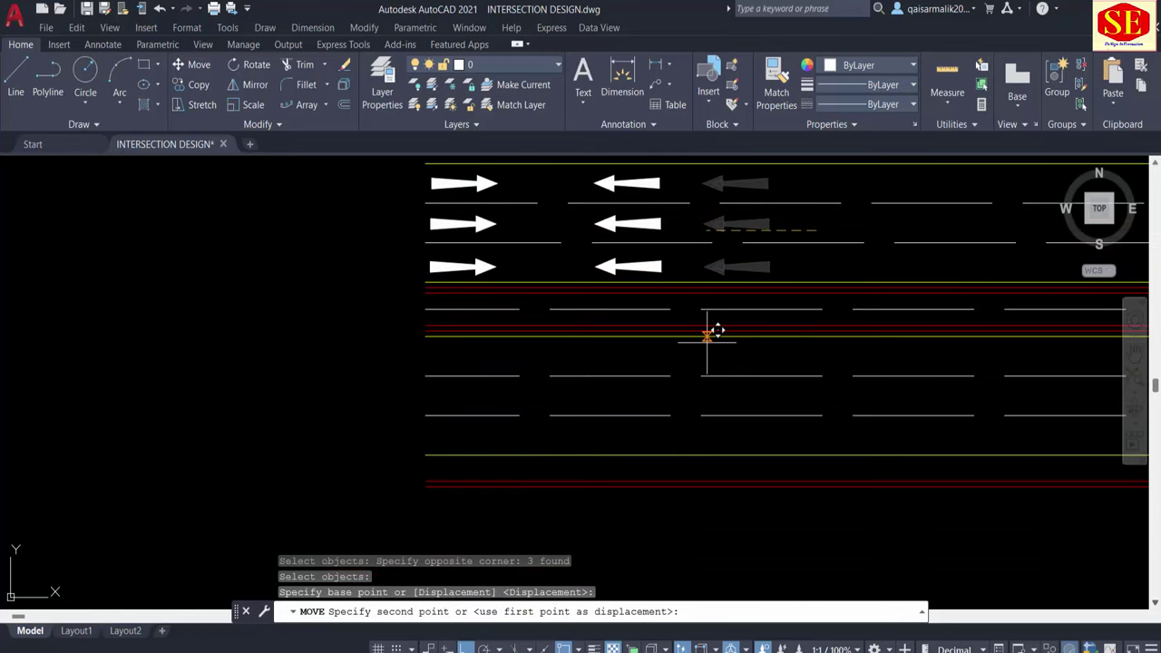
{"action": "key", "text": "F8"}
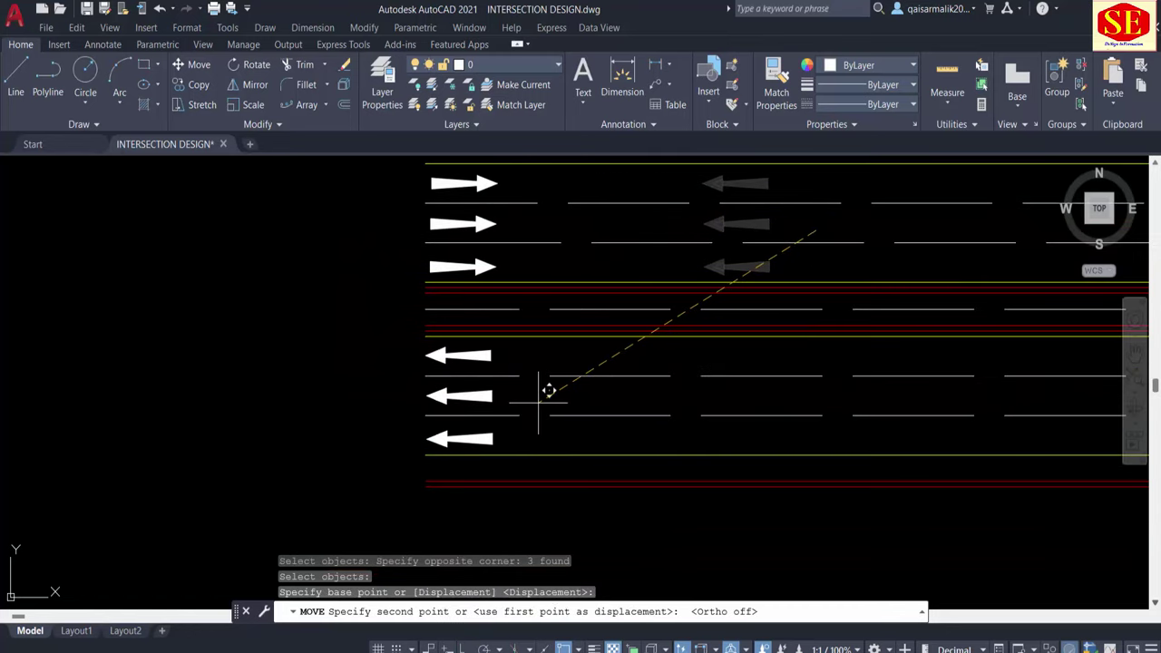
{"action": "left_click", "coordinate": [538, 401]}
{"action": "key", "text": "Escape"}
{"action": "scroll", "coordinate": [426, 343], "scroll_direction": "down", "scroll_amount": 2}
{"action": "scroll", "coordinate": [426, 343], "scroll_direction": "down", "scroll_amount": 1}
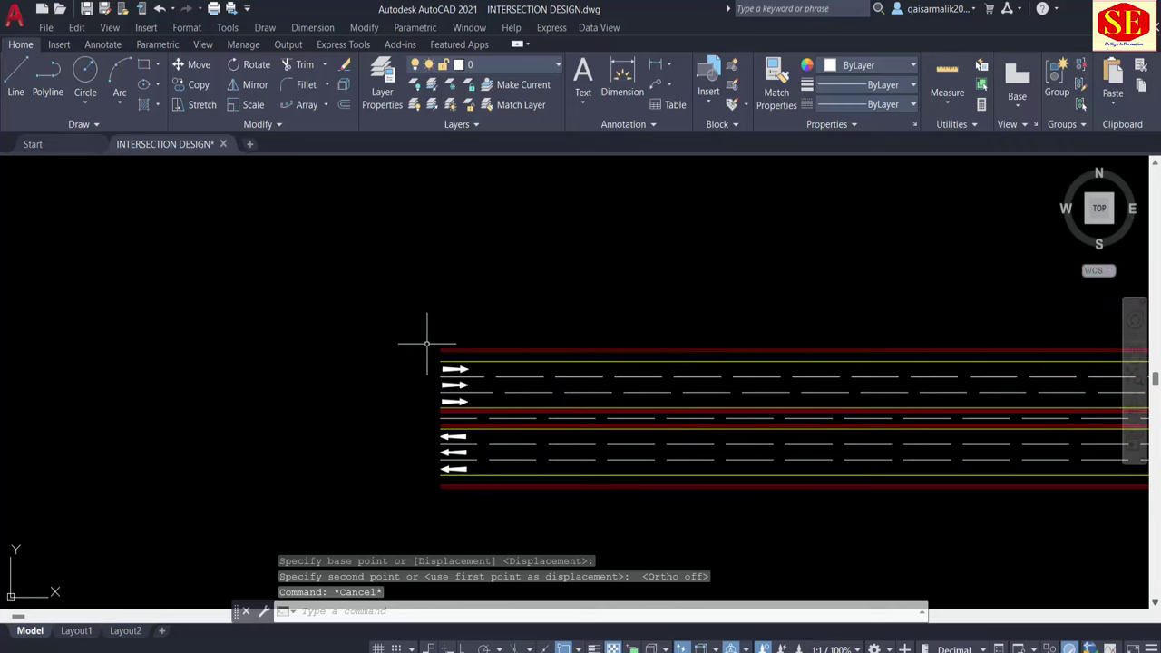
Step: Start a Path Array of the six lane arrows along the road centre line
{"action": "left_click", "coordinate": [327, 106]}
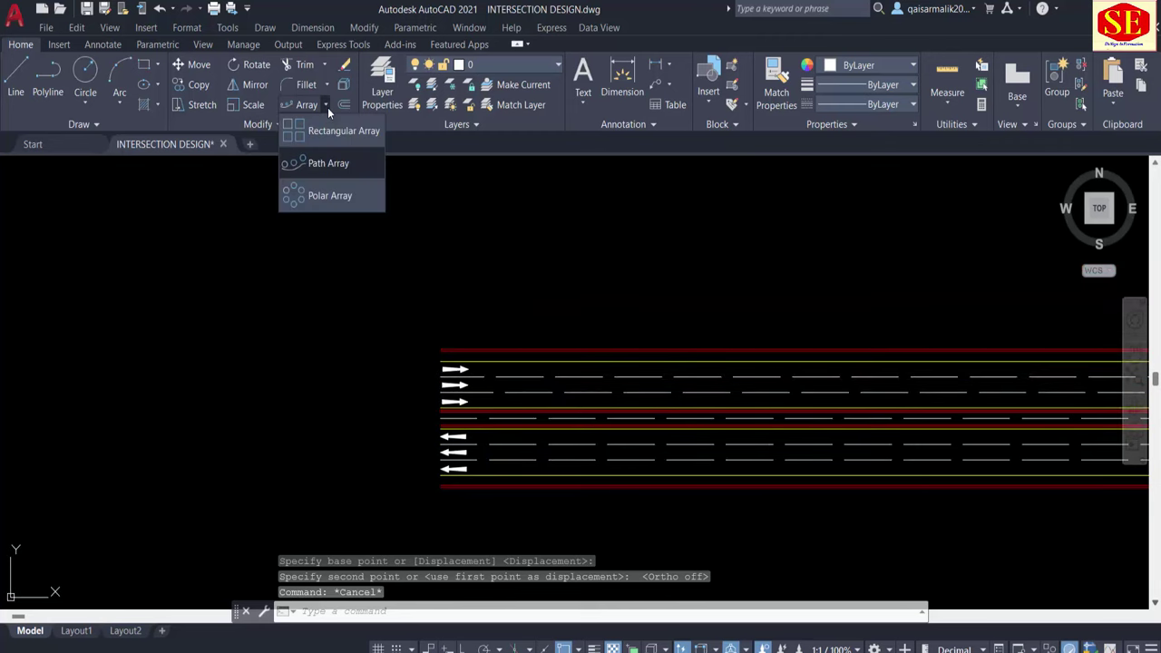
{"action": "left_click", "coordinate": [319, 166]}
{"action": "scroll", "coordinate": [417, 334], "scroll_direction": "up", "scroll_amount": 2}
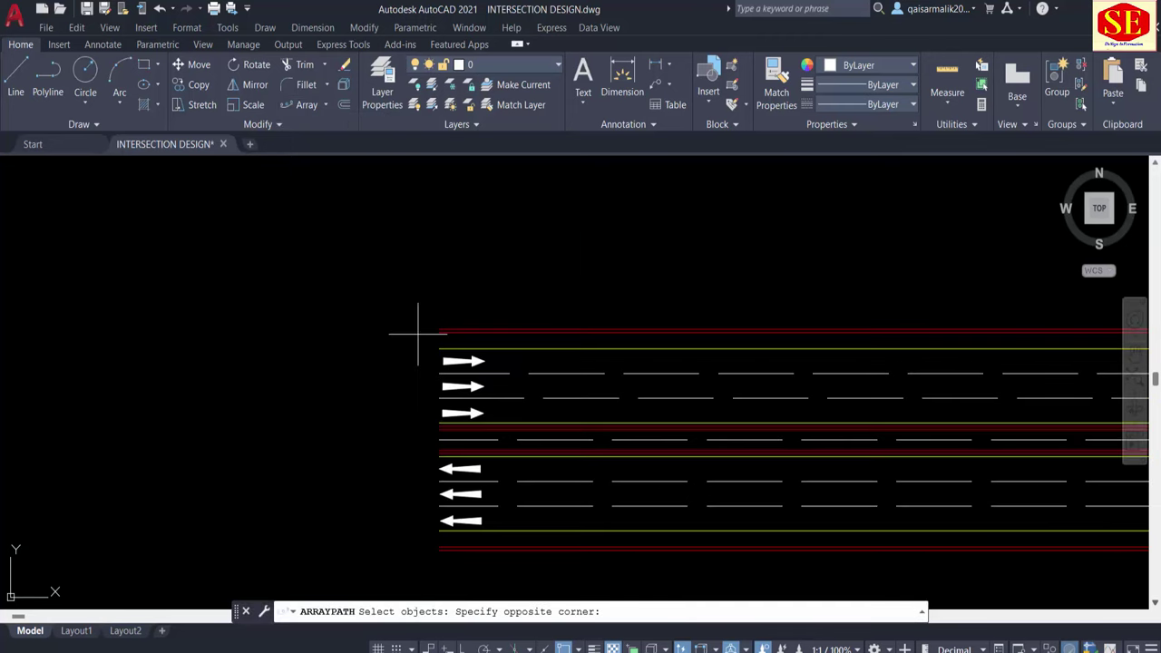
{"action": "left_click", "coordinate": [512, 503]}
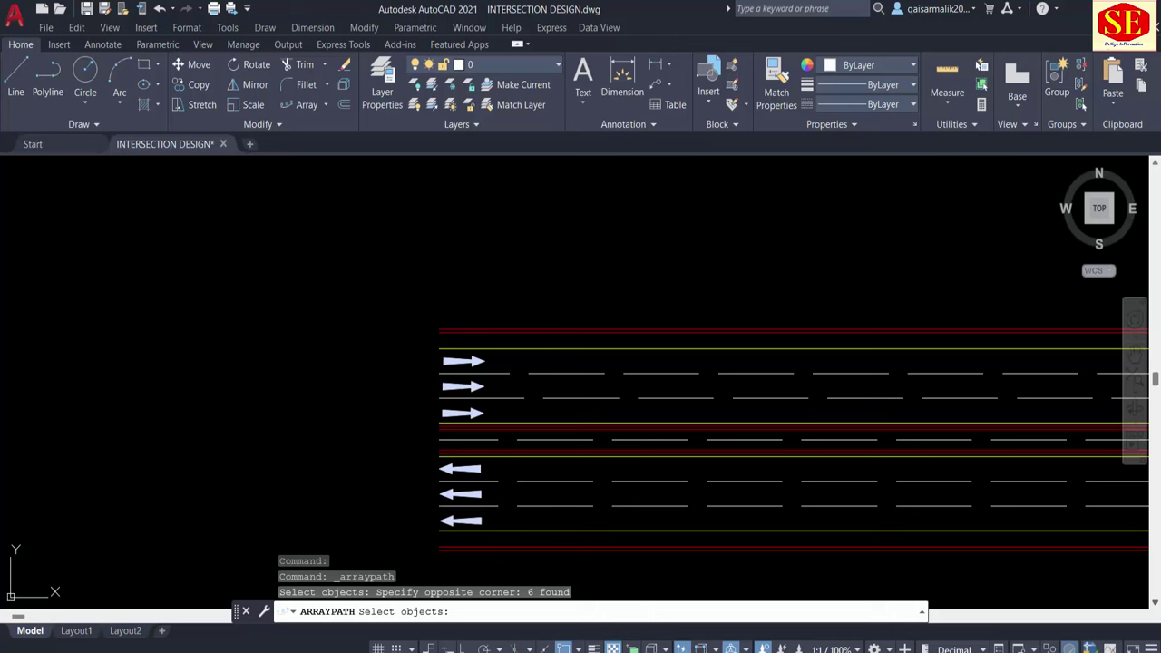
{"action": "key", "text": "Return"}
{"action": "scroll", "coordinate": [577, 441], "scroll_direction": "up", "scroll_amount": 2}
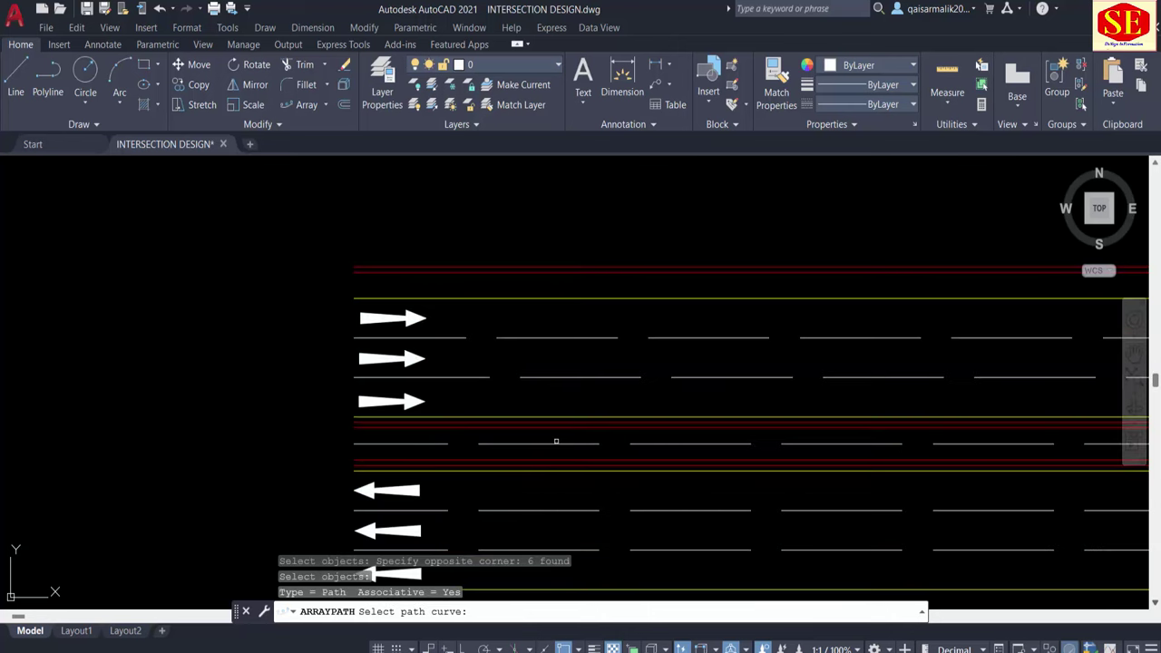
{"action": "left_click", "coordinate": [553, 444]}
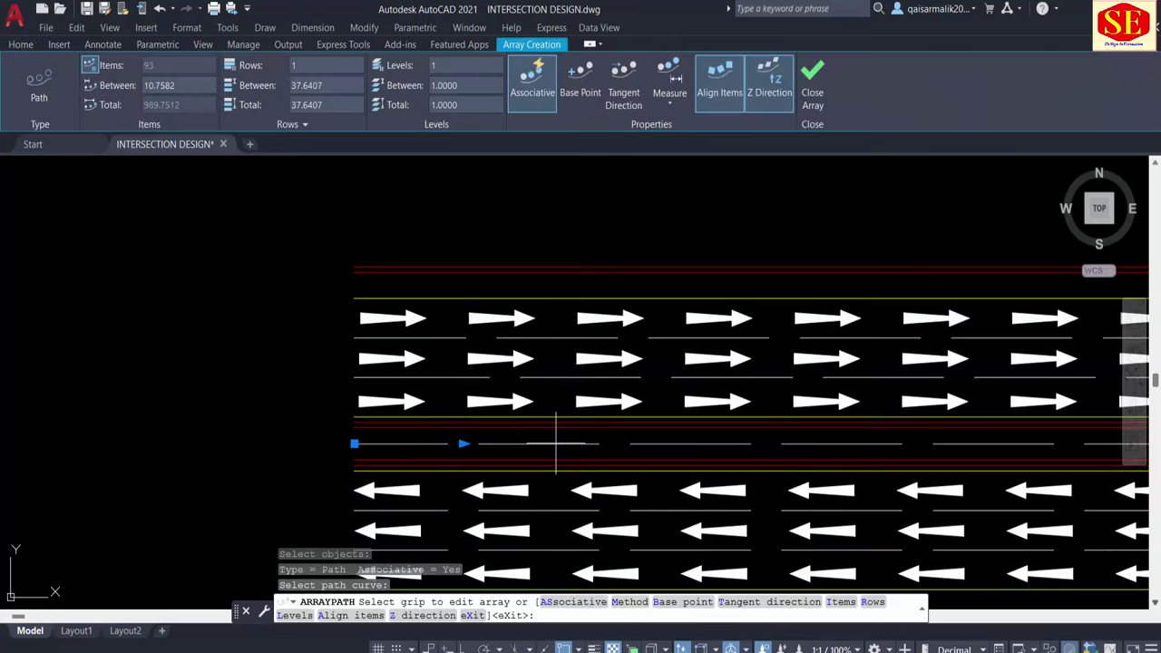
{"action": "scroll", "coordinate": [555, 443], "scroll_direction": "down", "scroll_amount": 2}
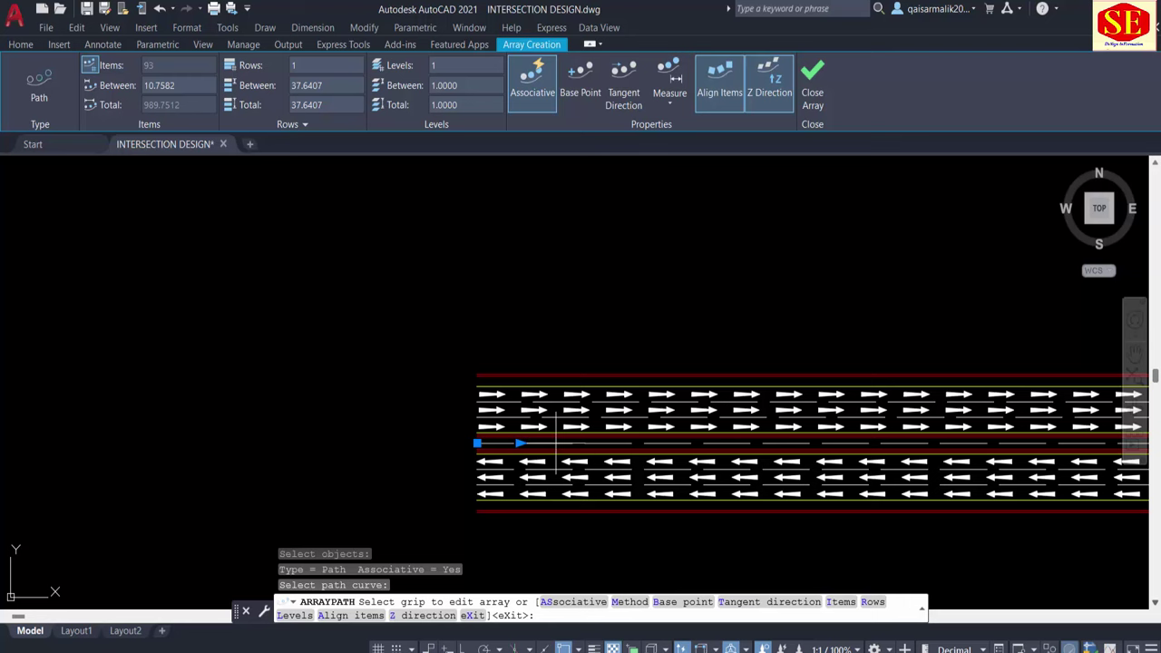
Step: Switch the path array spacing from Measure to Divide and set Items to 6
{"action": "left_click", "coordinate": [663, 100]}
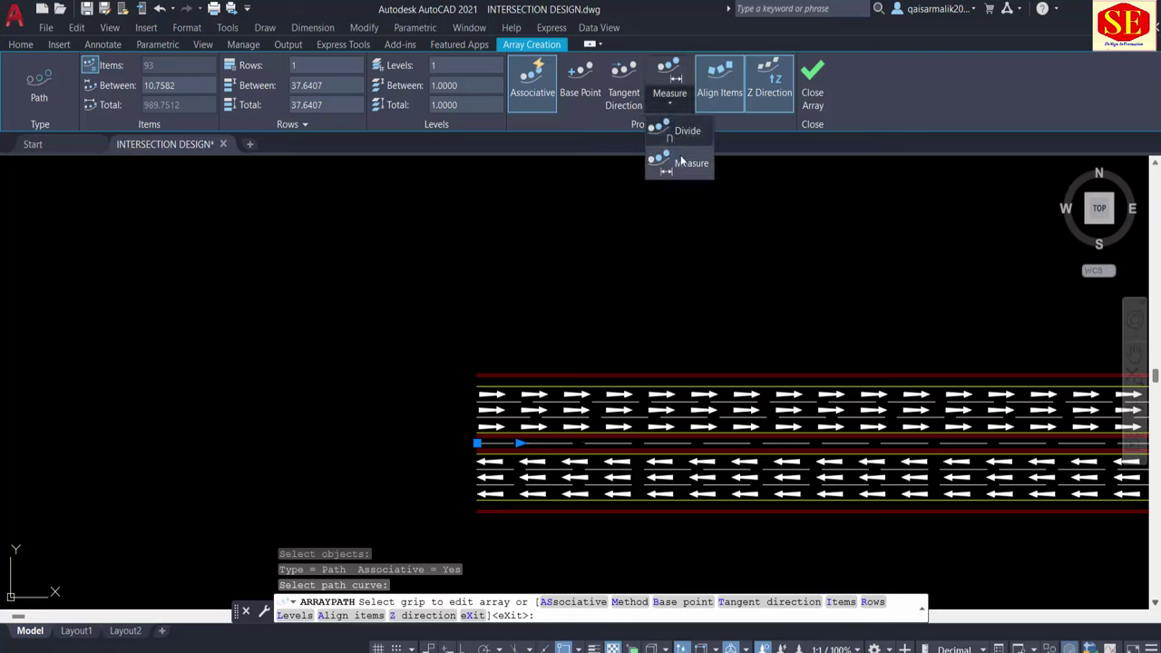
{"action": "left_click", "coordinate": [679, 133]}
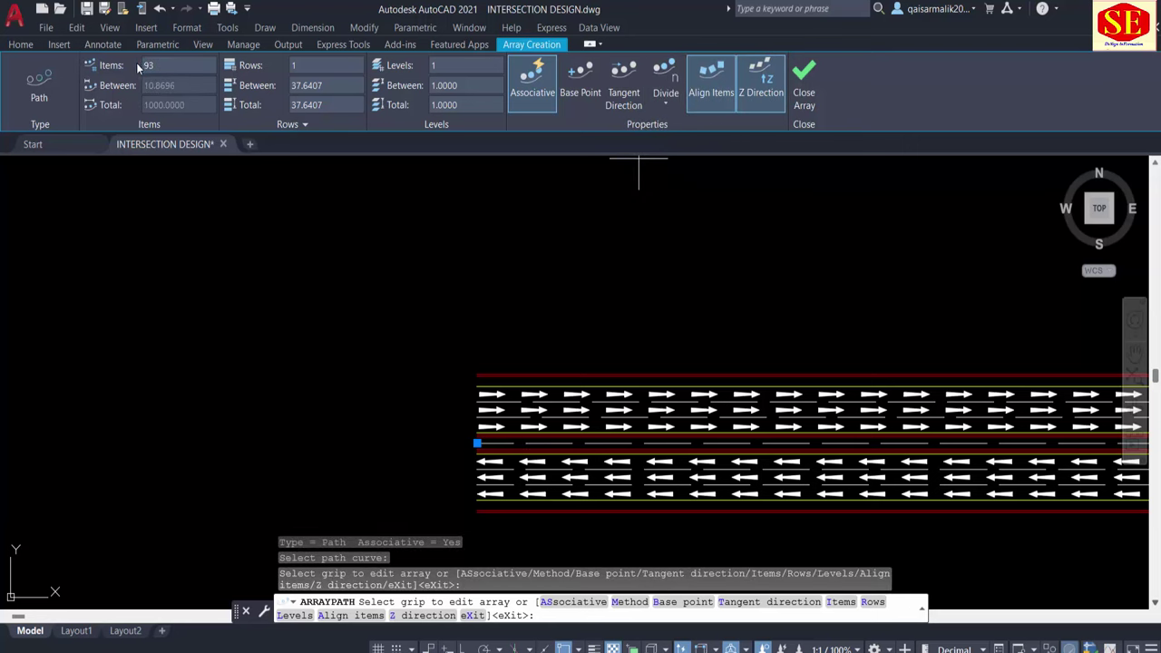
{"action": "scroll", "coordinate": [233, 487], "scroll_direction": "down", "scroll_amount": 5}
{"action": "scroll", "coordinate": [500, 407], "scroll_direction": "up", "scroll_amount": 3}
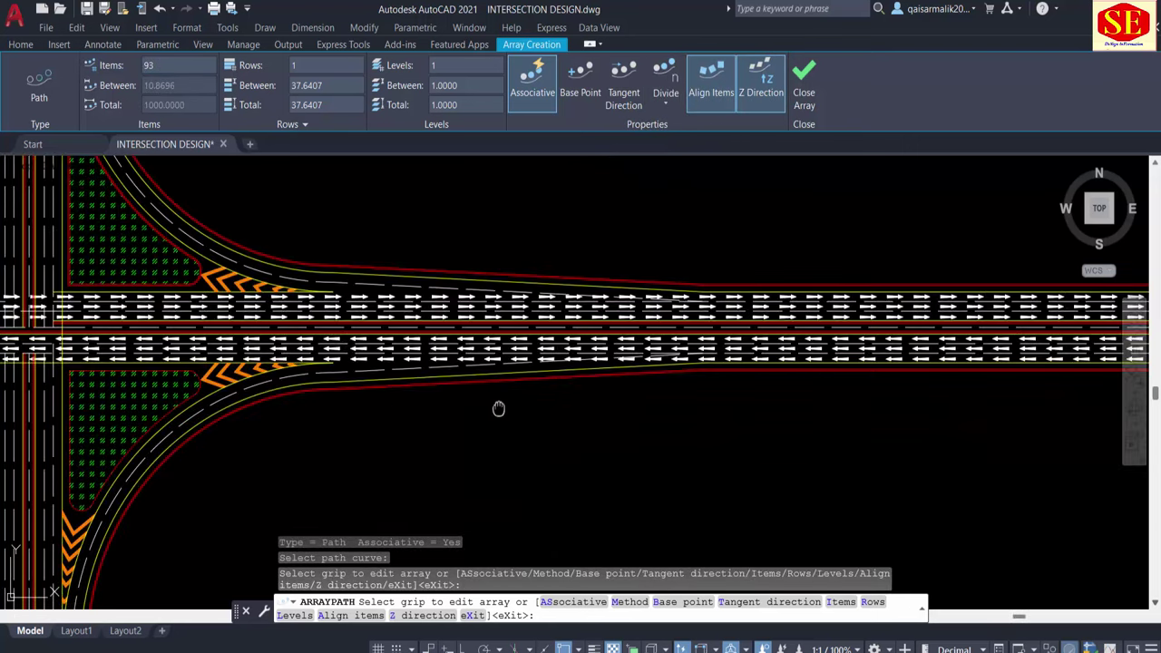
{"action": "left_click", "coordinate": [169, 68]}
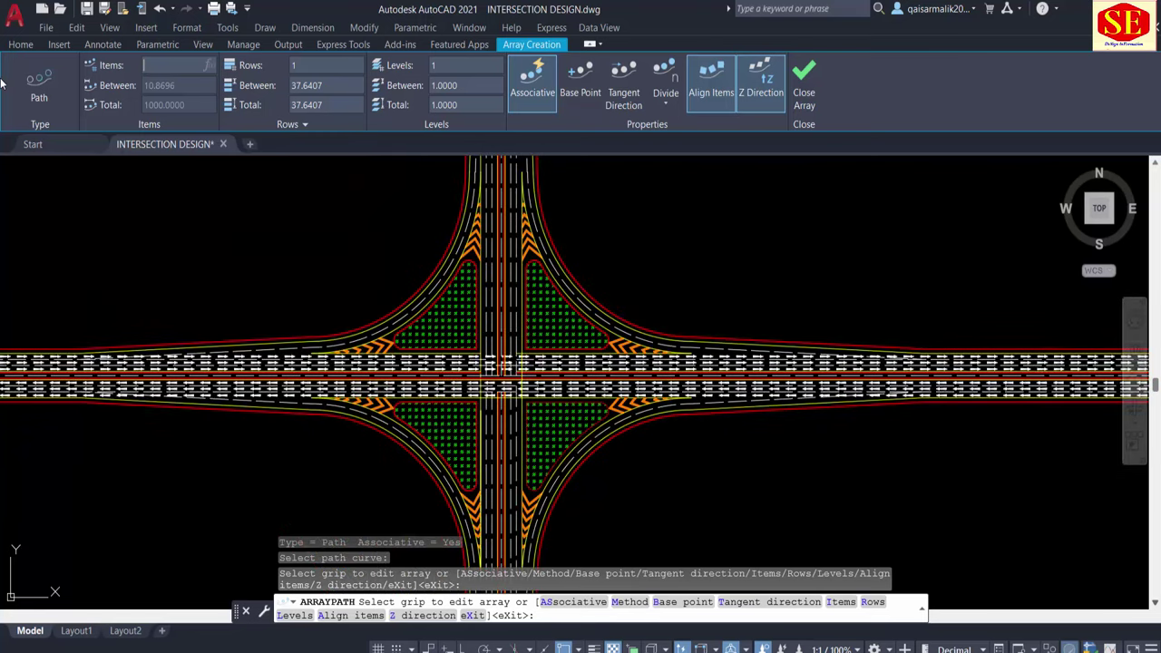
{"action": "type", "text": "6"}
{"action": "key", "text": "Return"}
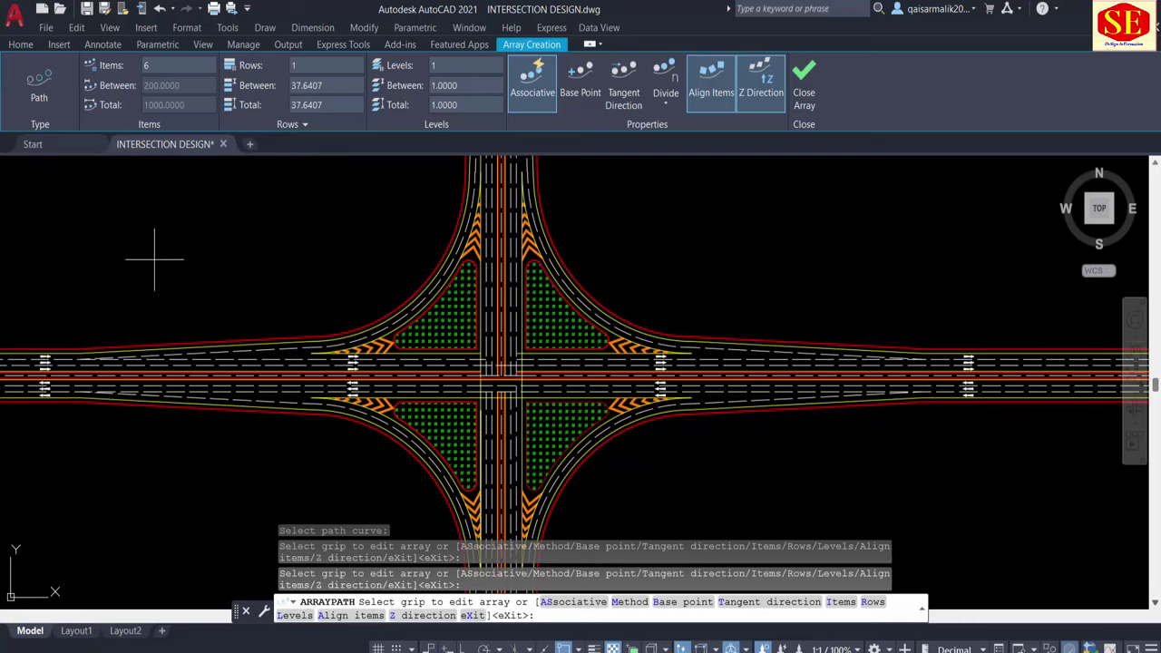
Step: Check the arrow sets through the intersection and accept the path array
{"action": "scroll", "coordinate": [311, 260], "scroll_direction": "down", "scroll_amount": 5}
{"action": "scroll", "coordinate": [583, 323], "scroll_direction": "up", "scroll_amount": 3}
{"action": "middle_click_drag", "start_coordinate": [583, 324], "coordinate": [757, 316]}
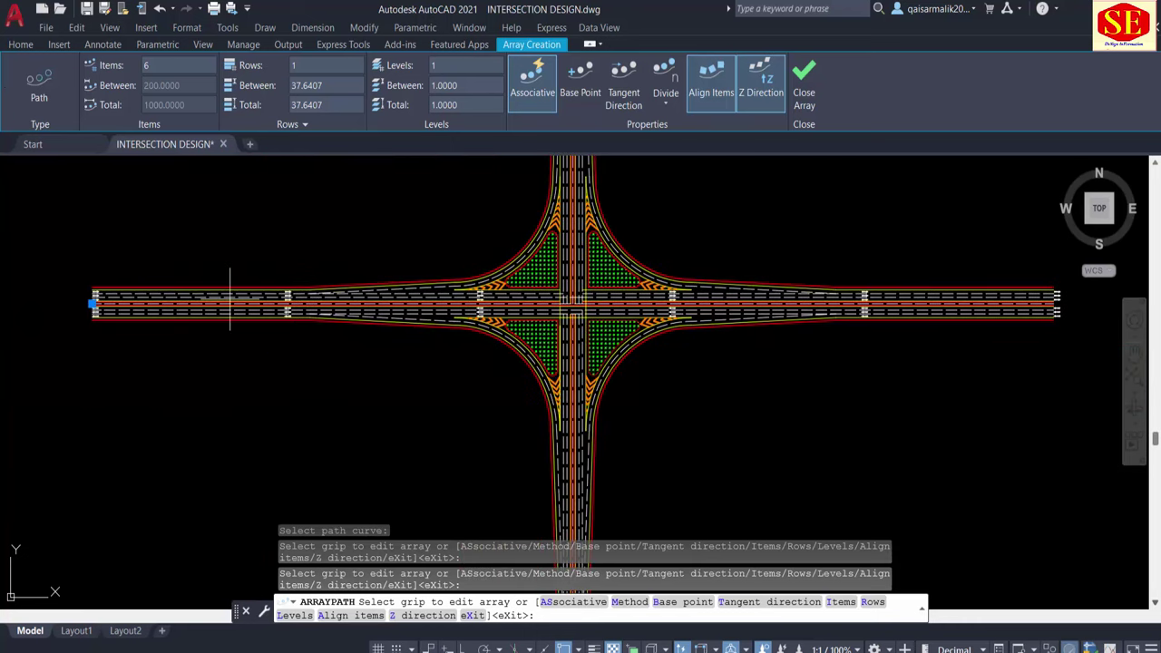
{"action": "scroll", "coordinate": [230, 299], "scroll_direction": "up", "scroll_amount": 2}
{"action": "middle_click_drag", "start_coordinate": [605, 383], "coordinate": [318, 414]}
{"action": "scroll", "coordinate": [319, 414], "scroll_direction": "up", "scroll_amount": 2}
{"action": "scroll", "coordinate": [348, 414], "scroll_direction": "down", "scroll_amount": 2}
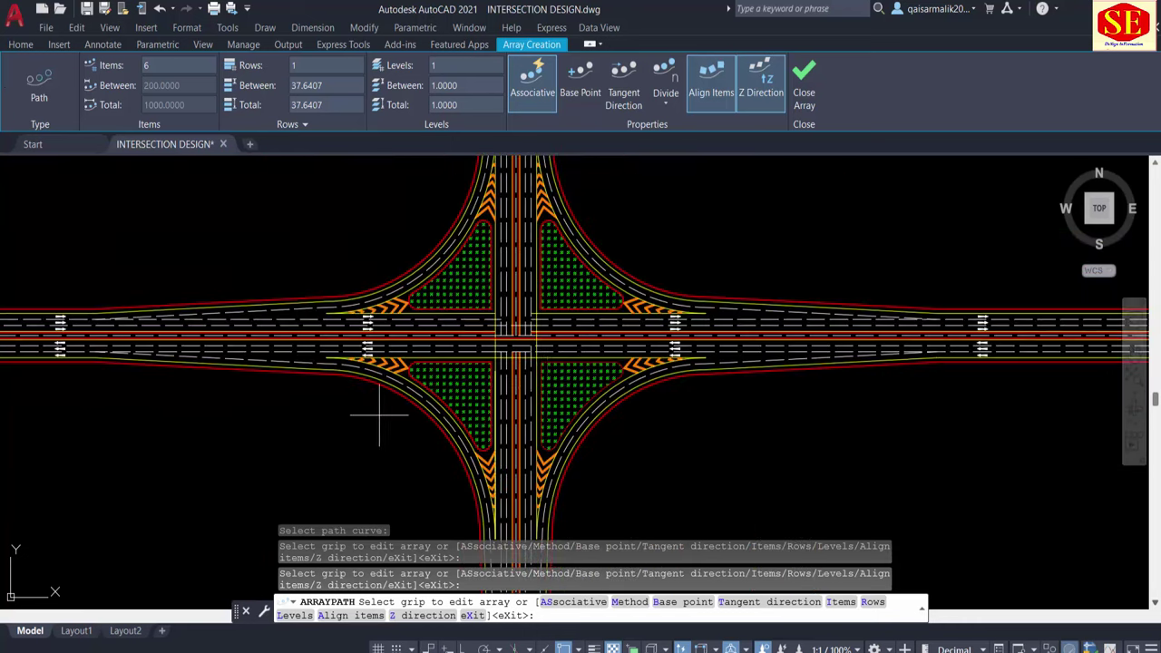
{"action": "scroll", "coordinate": [644, 380], "scroll_direction": "down", "scroll_amount": 2}
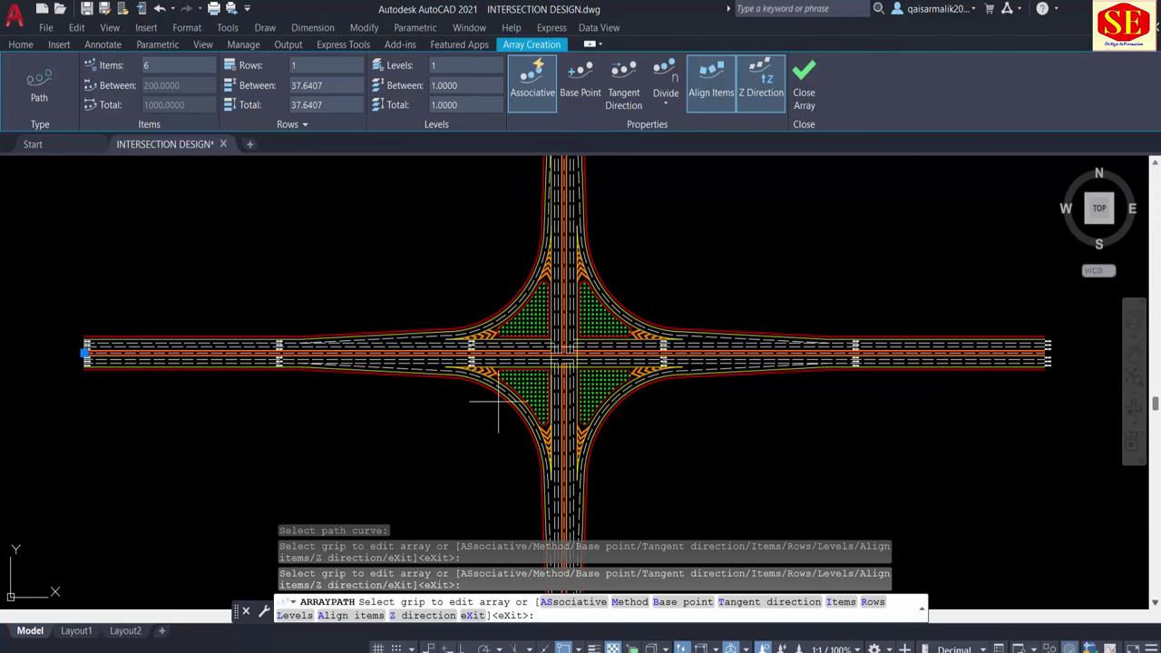
{"action": "right_click", "coordinate": [311, 431]}
{"action": "left_click", "coordinate": [359, 102]}
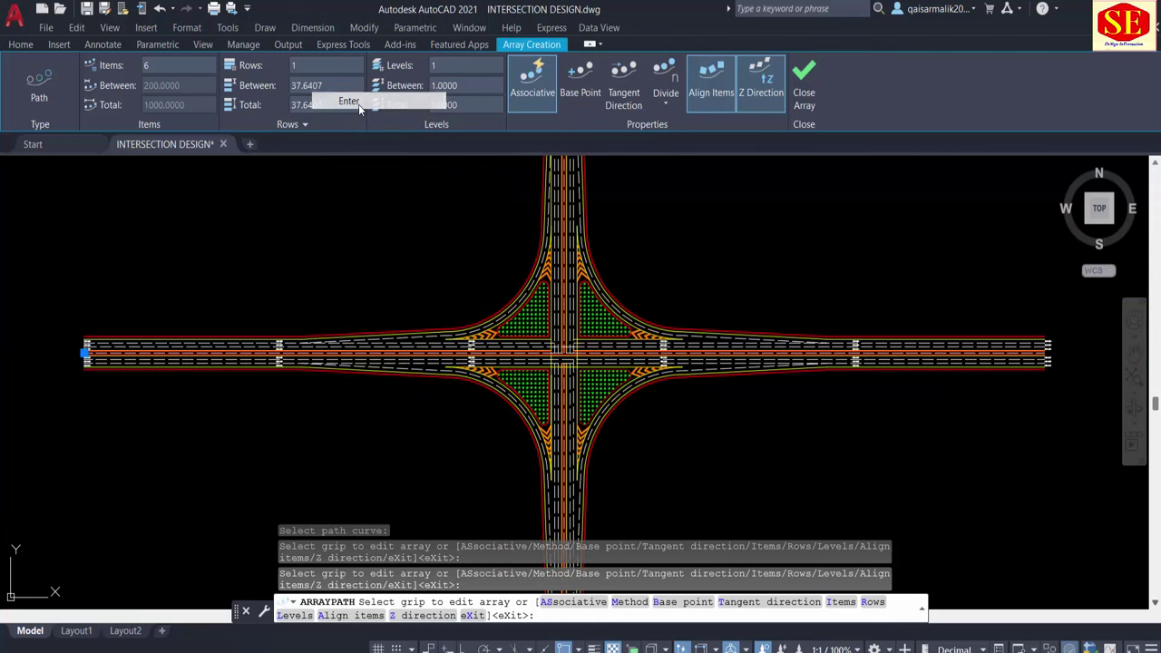
{"action": "scroll", "coordinate": [272, 372], "scroll_direction": "up", "scroll_amount": 5}
Step: Explode the western arm's arrow array into separate arrows
{"action": "scroll", "coordinate": [576, 302], "scroll_direction": "down", "scroll_amount": 2}
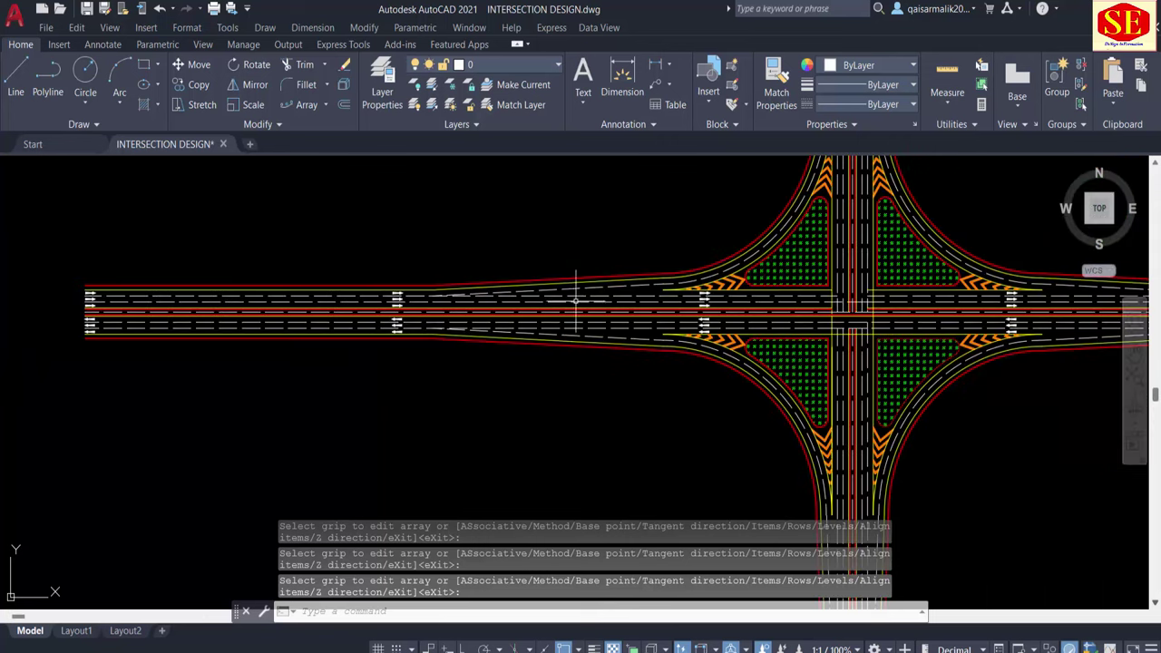
{"action": "scroll", "coordinate": [517, 322], "scroll_direction": "up", "scroll_amount": 3}
{"action": "scroll", "coordinate": [481, 308], "scroll_direction": "up", "scroll_amount": 2}
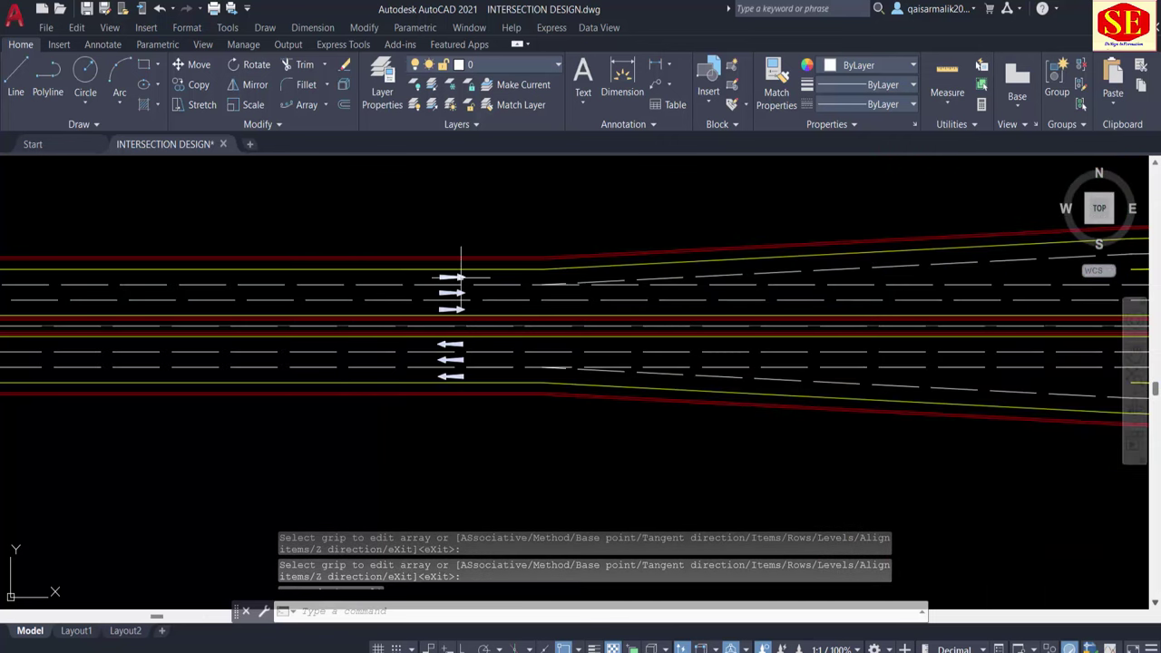
{"action": "left_click", "coordinate": [425, 326]}
{"action": "scroll", "coordinate": [439, 292], "scroll_direction": "down", "scroll_amount": 5}
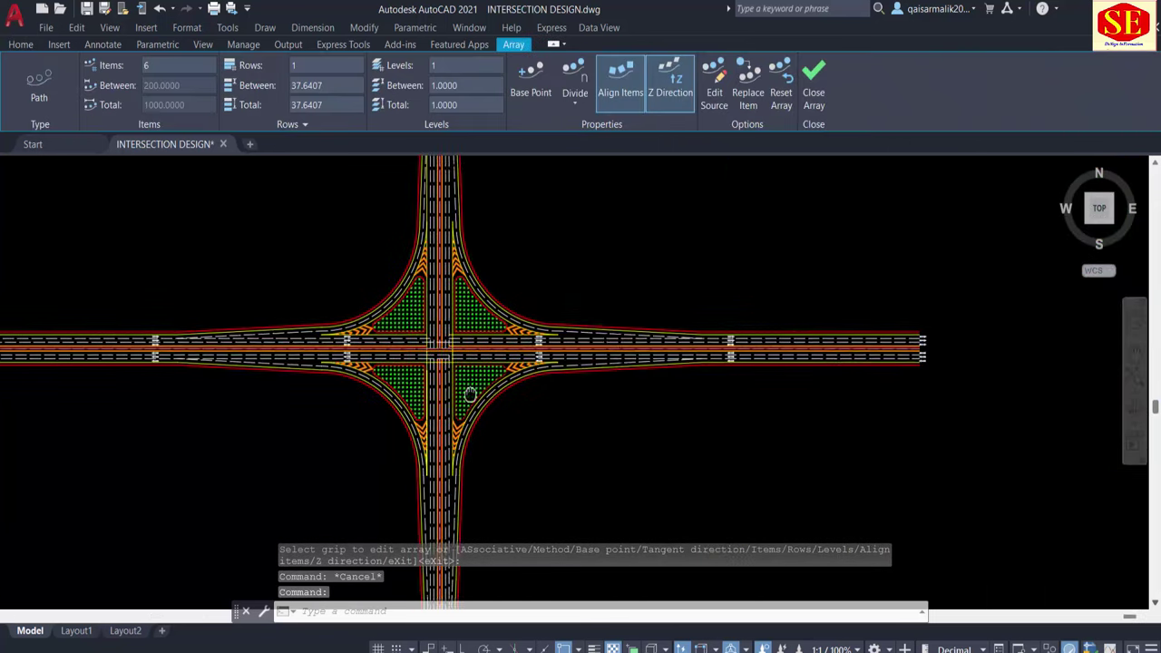
{"action": "scroll", "coordinate": [717, 353], "scroll_direction": "up", "scroll_amount": 5}
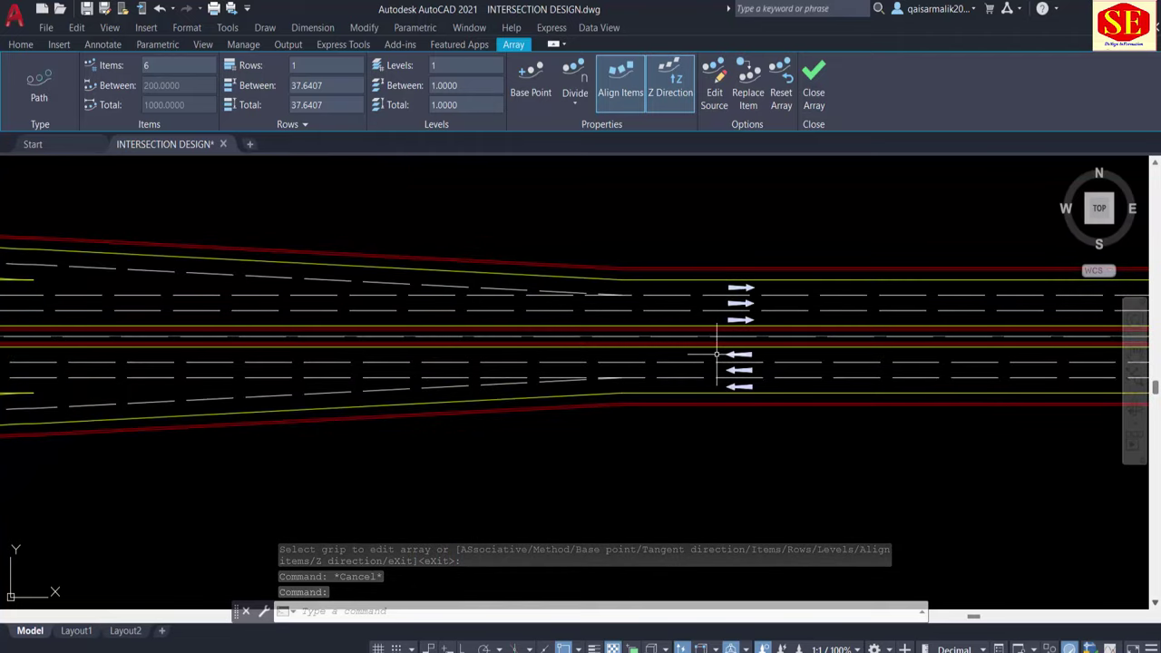
{"action": "type", "text": "x"}
{"action": "key", "text": "Return"}
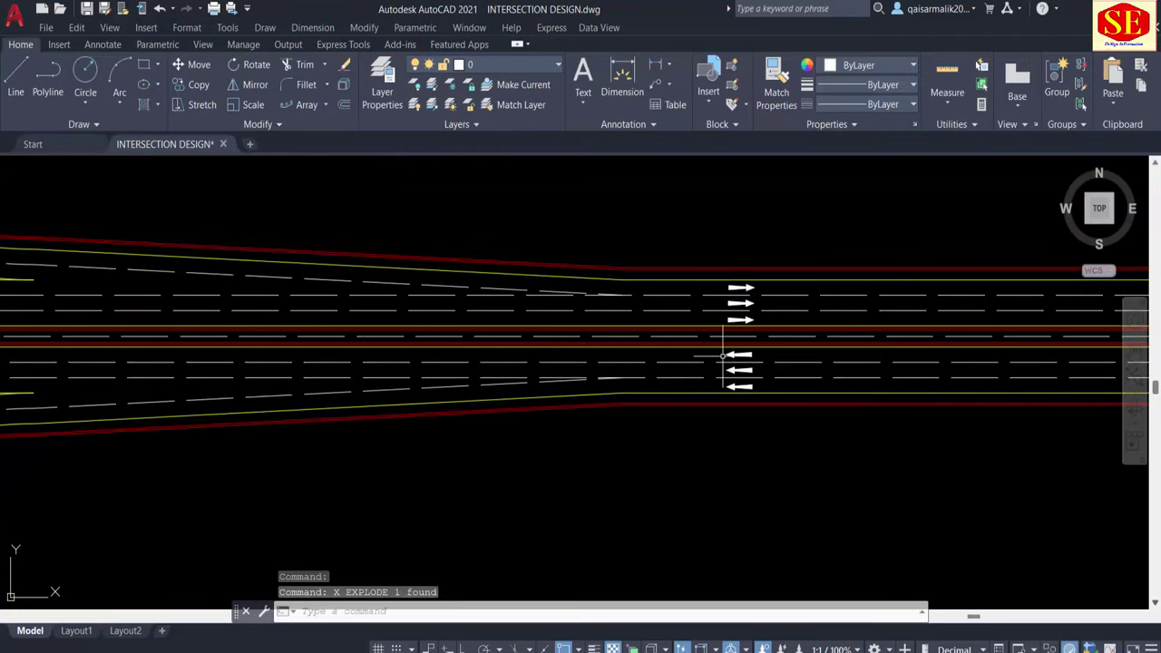
{"action": "scroll", "coordinate": [722, 356], "scroll_direction": "down", "scroll_amount": 5}
{"action": "middle_click_drag", "start_coordinate": [665, 383], "coordinate": [837, 383]}
{"action": "key", "text": "Escape"}
{"action": "scroll", "coordinate": [386, 345], "scroll_direction": "up", "scroll_amount": 5}
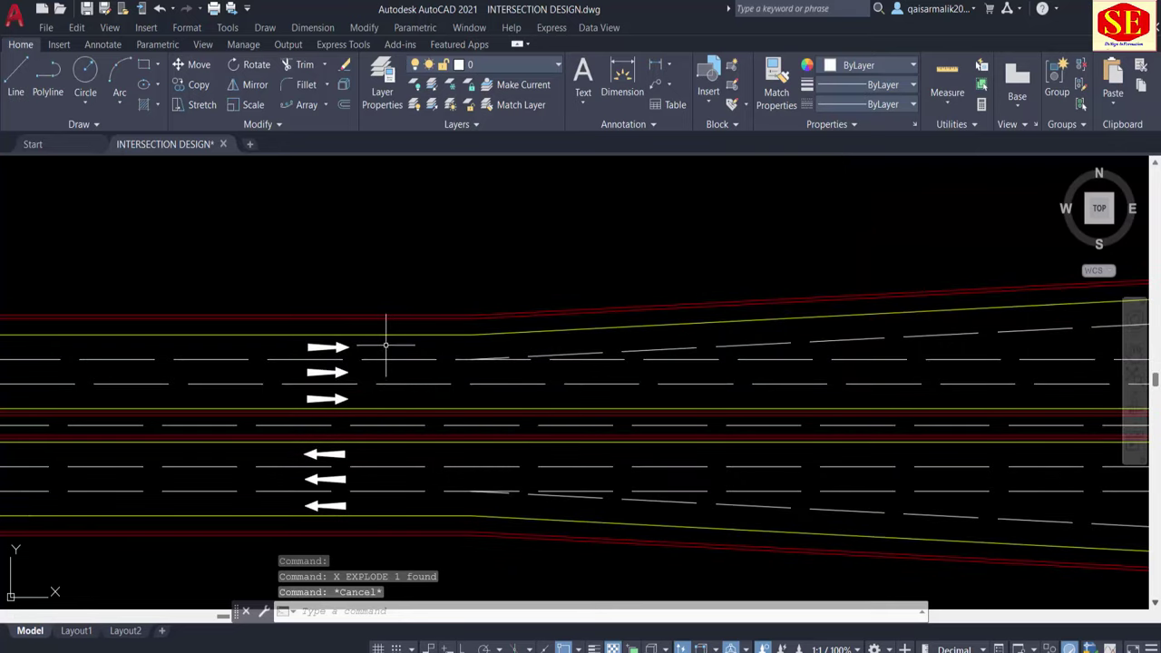
Step: Copy a right-pointing arrow into the curved slip lane
{"action": "type", "text": "co"}
{"action": "key", "text": "Return"}
{"action": "scroll", "coordinate": [314, 347], "scroll_direction": "up", "scroll_amount": 2}
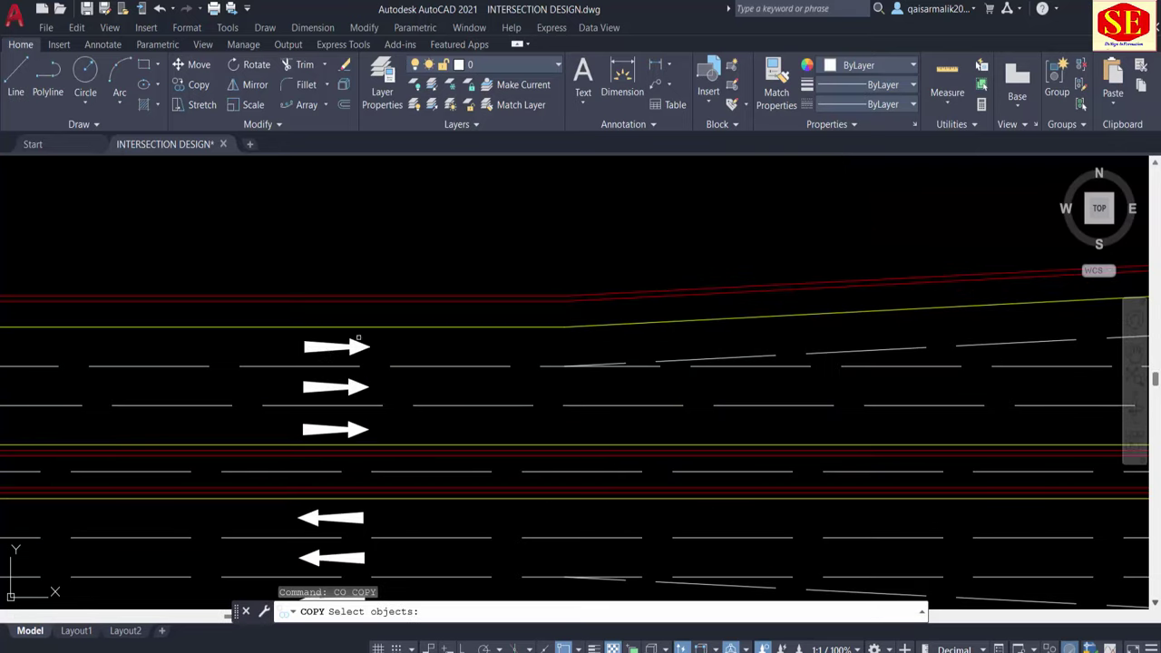
{"action": "left_click", "coordinate": [375, 343]}
{"action": "key", "text": "Return"}
{"action": "left_click", "coordinate": [313, 346]}
{"action": "scroll", "coordinate": [313, 346], "scroll_direction": "down", "scroll_amount": 5}
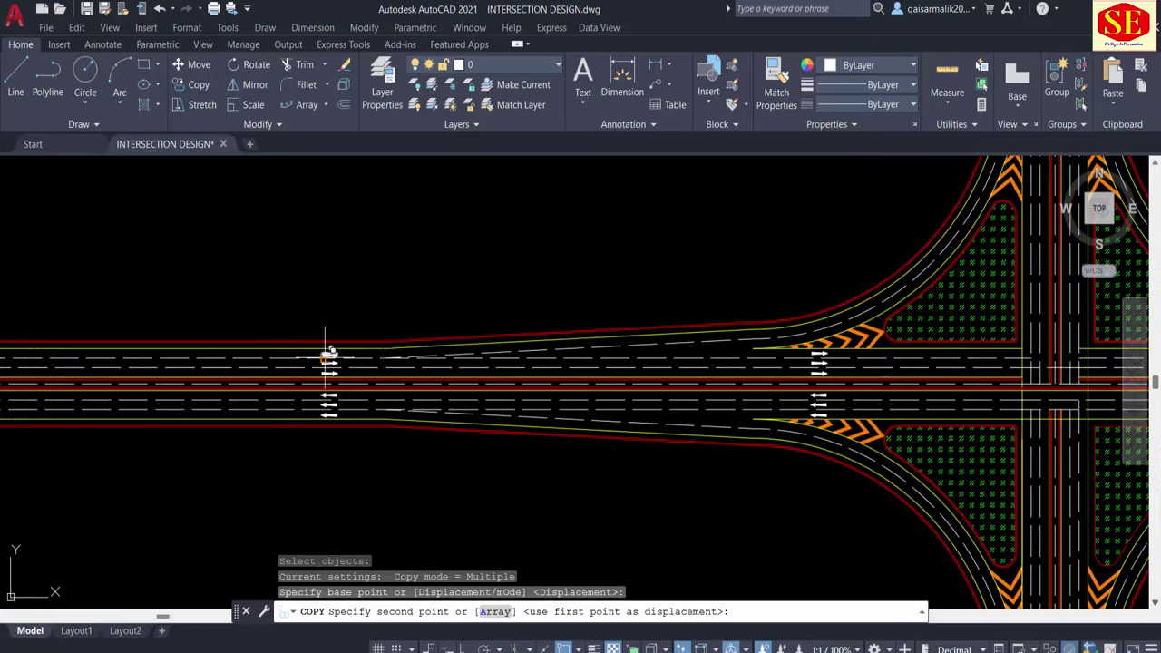
{"action": "scroll", "coordinate": [420, 290], "scroll_direction": "up", "scroll_amount": 5}
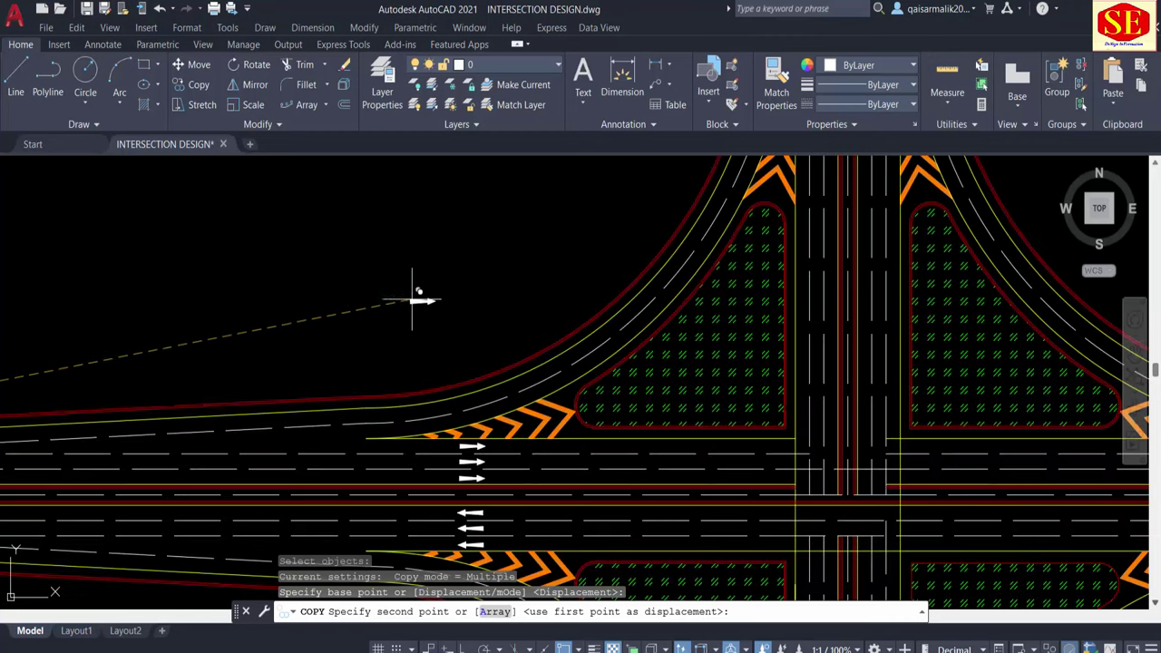
{"action": "scroll", "coordinate": [447, 380], "scroll_direction": "up", "scroll_amount": 3}
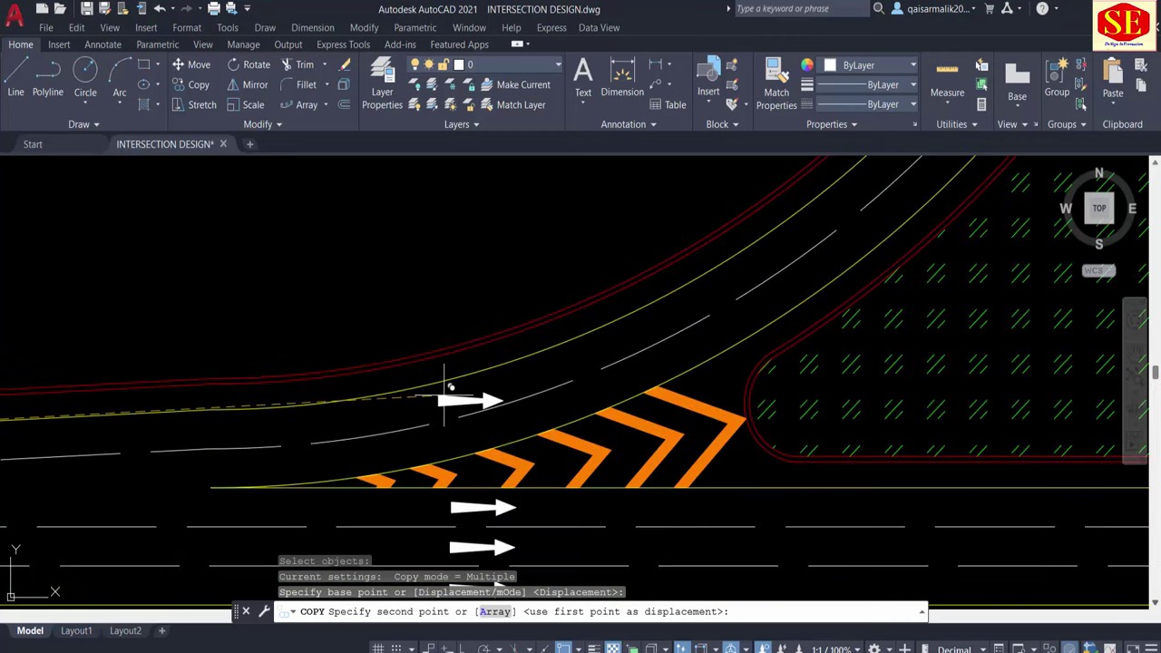
{"action": "left_click", "coordinate": [444, 397]}
{"action": "key", "text": "Escape"}
Step: Rotate the copied arrow about its tip to follow the slip lane curve
{"action": "type", "text": "rlo"}
{"action": "key", "text": "Return"}
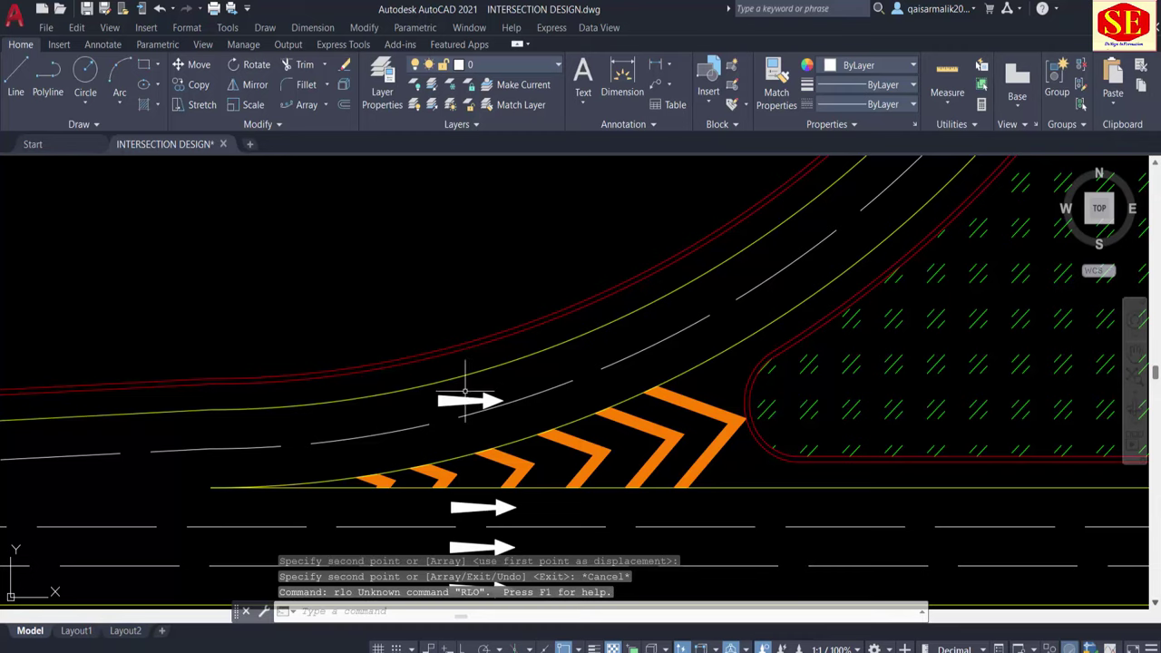
{"action": "scroll", "coordinate": [464, 392], "scroll_direction": "up", "scroll_amount": 2}
{"action": "key", "text": "Escape"}
{"action": "key", "text": "Escape"}
{"action": "type", "text": "ro"}
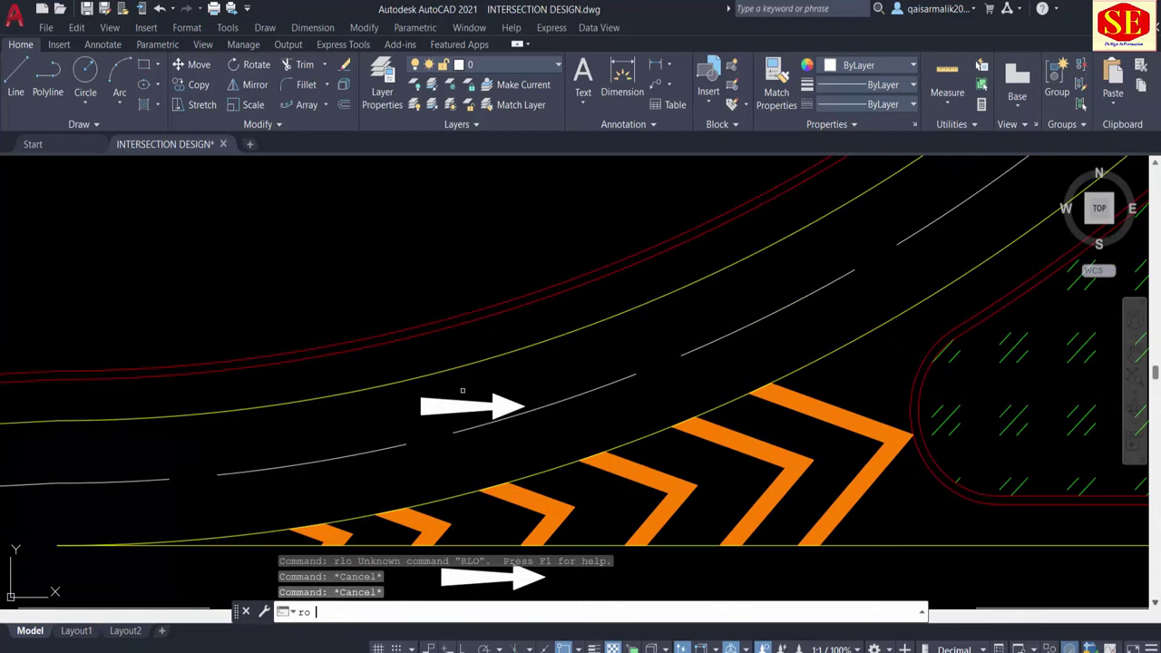
{"action": "key", "text": "Return"}
{"action": "left_click", "coordinate": [463, 390]}
{"action": "left_click", "coordinate": [423, 420]}
{"action": "left_click", "coordinate": [432, 413]}
{"action": "key", "text": "Return"}
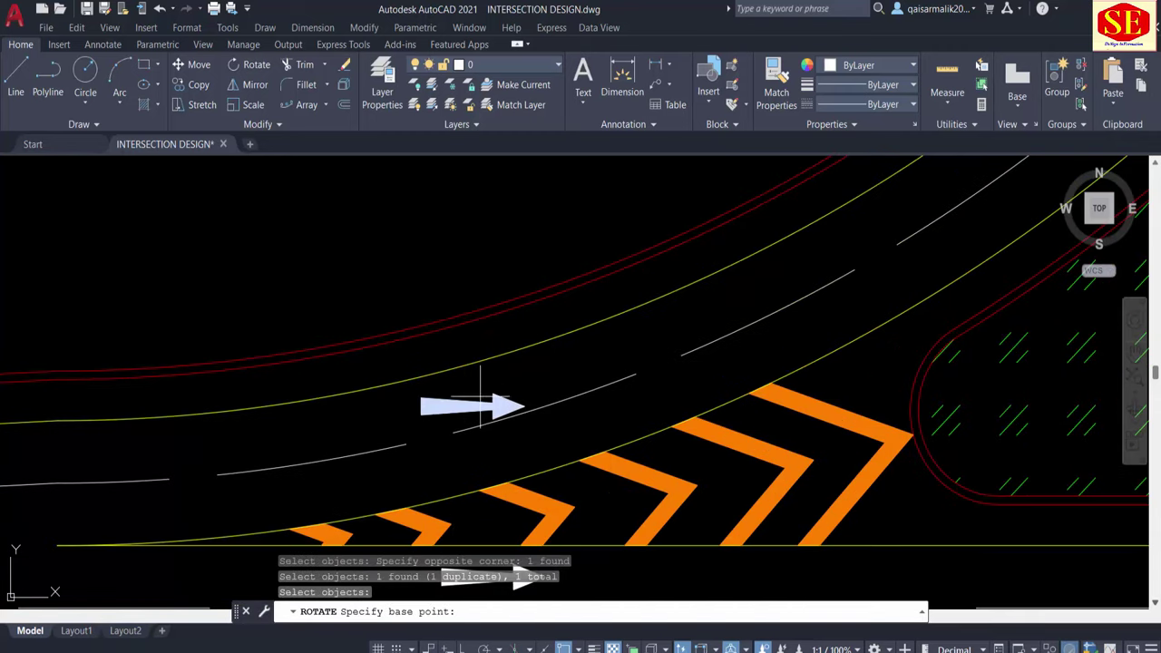
{"action": "left_click", "coordinate": [512, 401]}
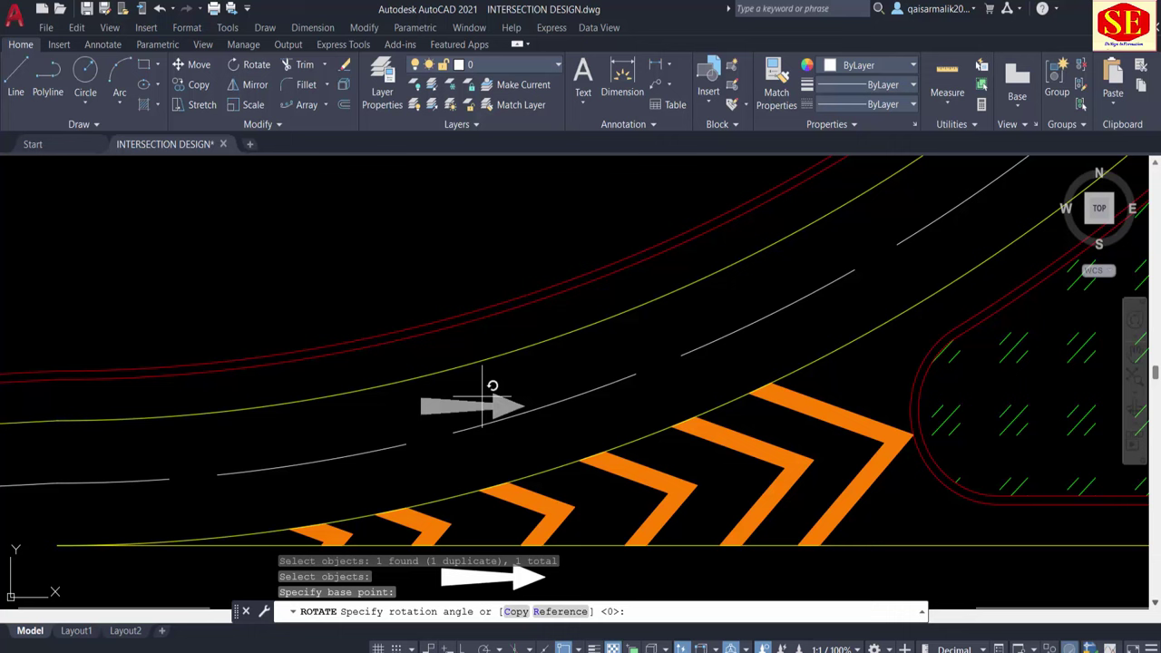
{"action": "left_click", "coordinate": [594, 369]}
Step: Try moving the rotated arrow, then abandon the move
{"action": "key", "text": "Return"}
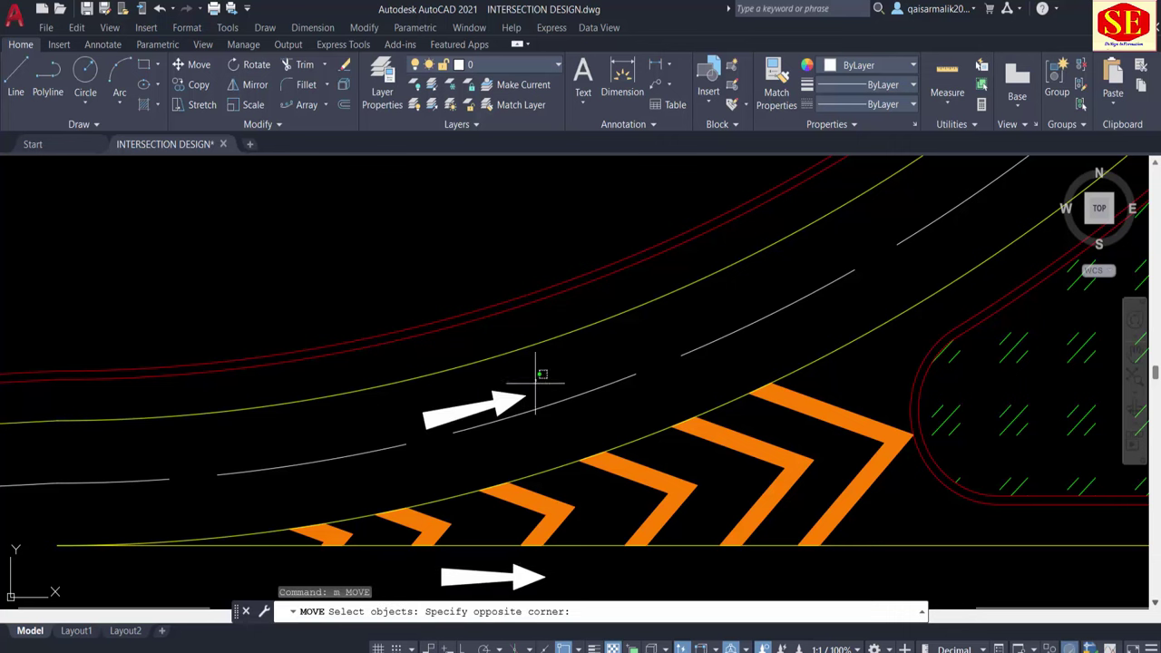
{"action": "left_click_drag", "start_coordinate": [531, 375], "coordinate": [481, 442]}
{"action": "key", "text": "Return"}
{"action": "left_click", "coordinate": [541, 385]}
{"action": "key", "text": "Escape"}
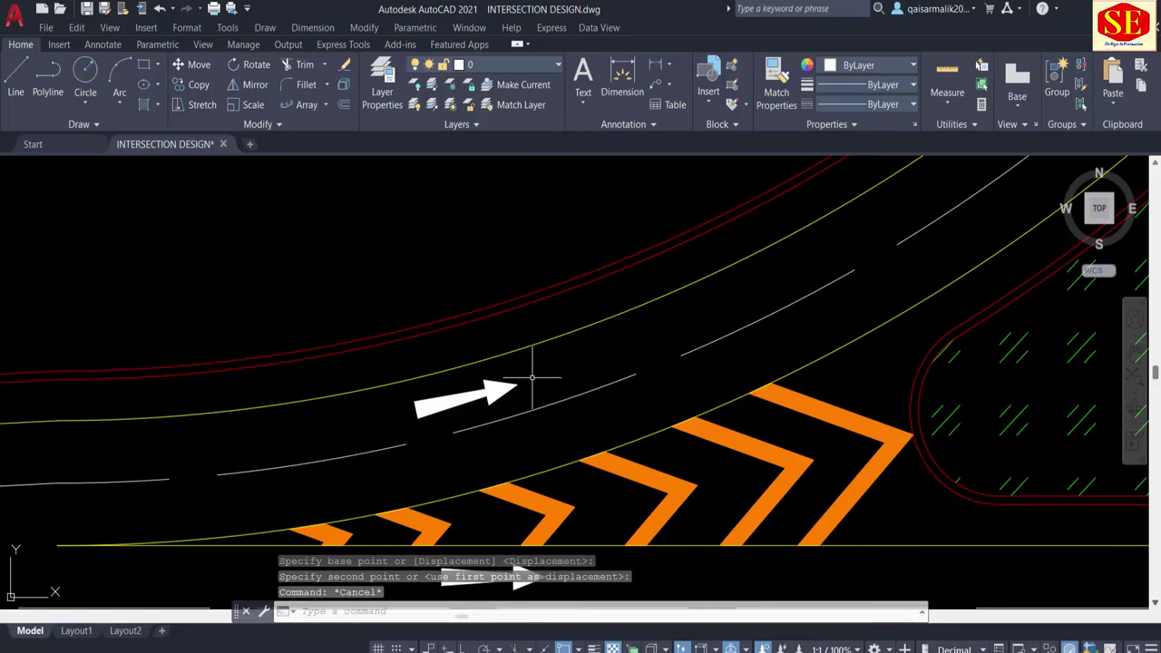
Step: Copy the white slip-lane arrow to a spot just below the original
{"action": "type", "text": "co"}
{"action": "key", "text": "Return"}
{"action": "left_click_drag", "start_coordinate": [533, 377], "coordinate": [457, 438]}
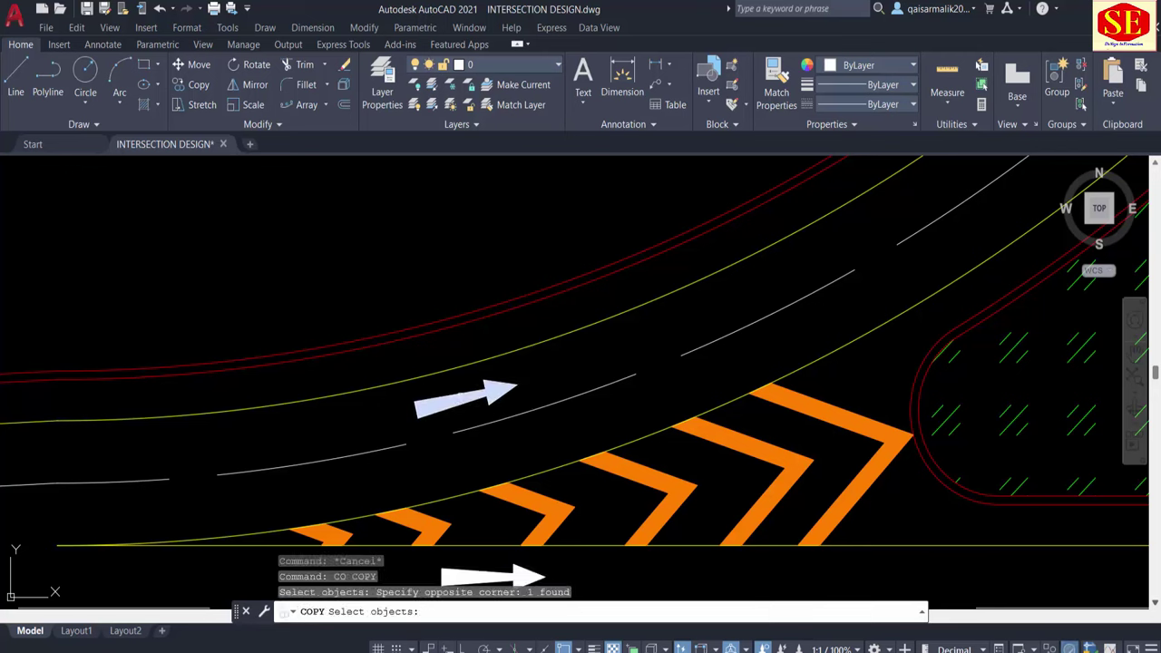
{"action": "key", "text": "Return"}
{"action": "left_click", "coordinate": [375, 214]}
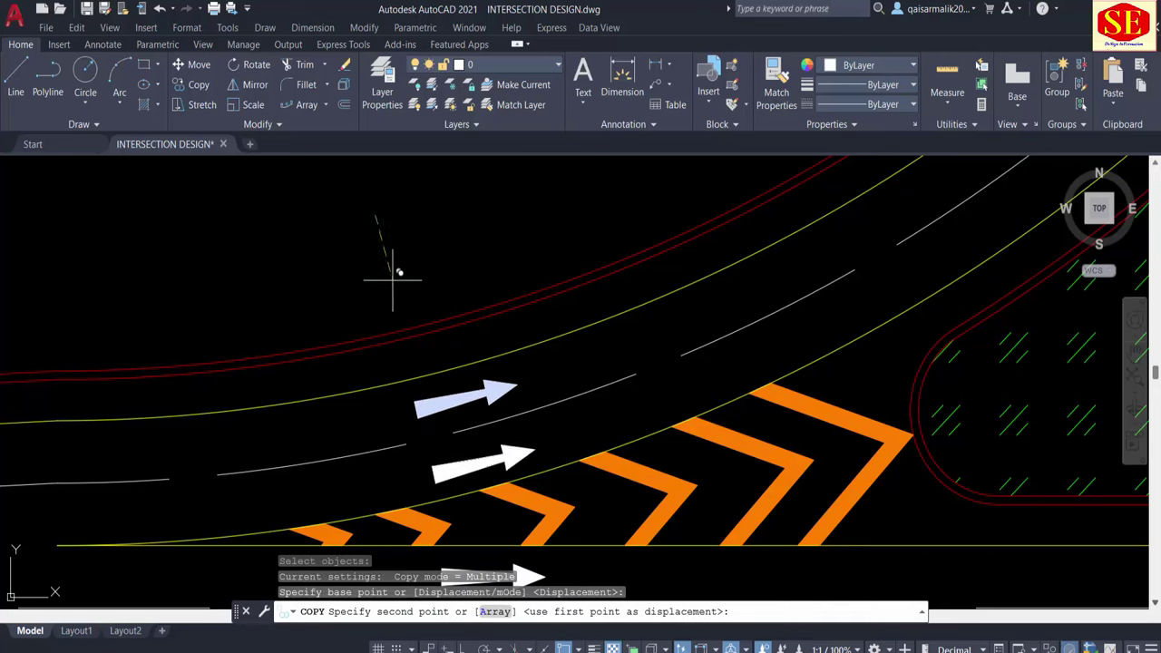
{"action": "left_click", "coordinate": [387, 279]}
{"action": "key", "text": "Escape"}
{"action": "scroll", "coordinate": [471, 453], "scroll_direction": "down", "scroll_amount": 4}
Step: Copy the two curved-lane arrows to the north slip road beside the chevrons
{"action": "scroll", "coordinate": [544, 399], "scroll_direction": "up", "scroll_amount": 1}
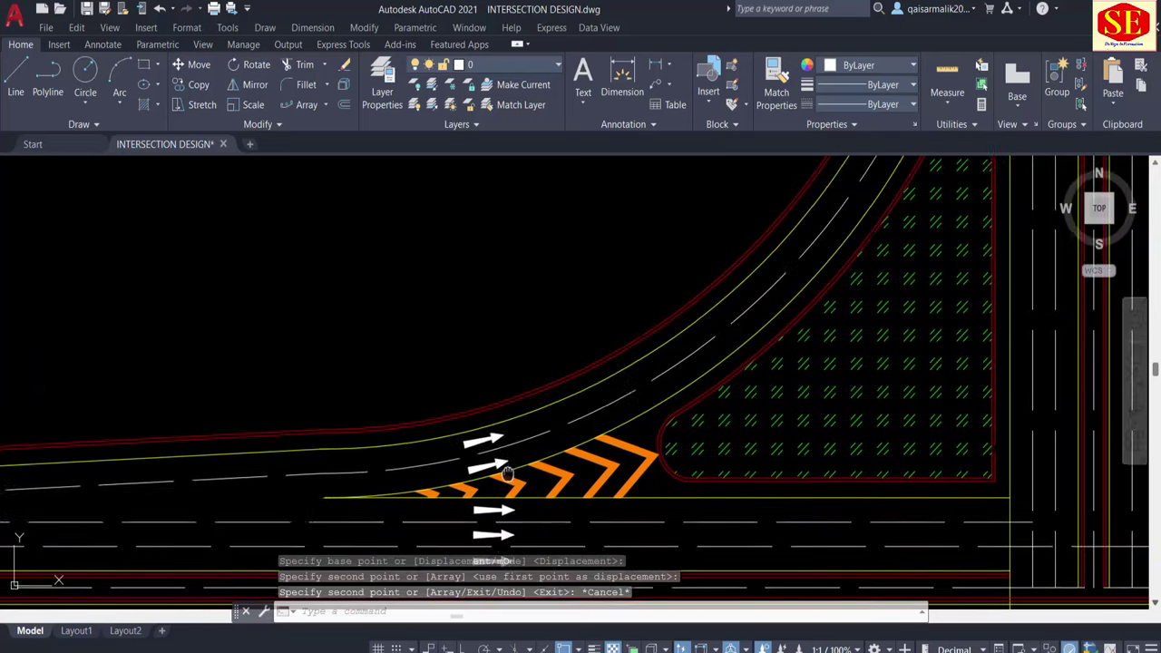
{"action": "scroll", "coordinate": [551, 396], "scroll_direction": "up", "scroll_amount": 2}
{"action": "type", "text": "o"}
{"action": "key", "text": "Return"}
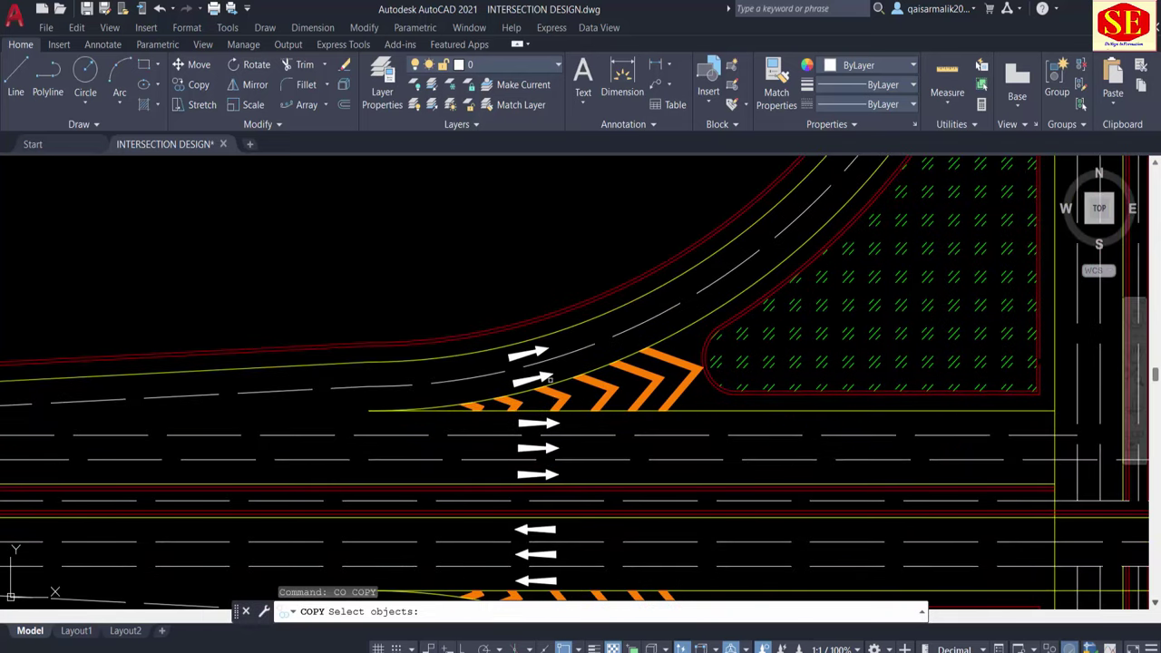
{"action": "left_click", "coordinate": [535, 378]}
{"action": "left_click", "coordinate": [506, 356]}
{"action": "key", "text": "Return"}
{"action": "left_click", "coordinate": [506, 359]}
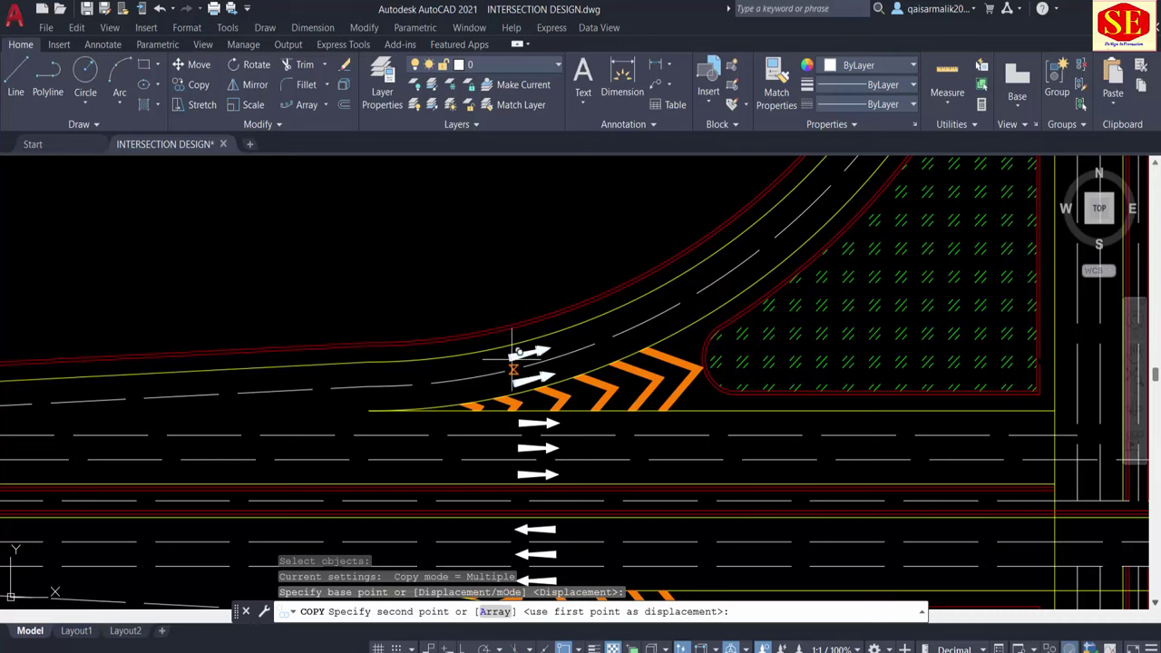
{"action": "scroll", "coordinate": [453, 401], "scroll_direction": "down", "scroll_amount": 2}
{"action": "scroll", "coordinate": [483, 370], "scroll_direction": "up", "scroll_amount": 2}
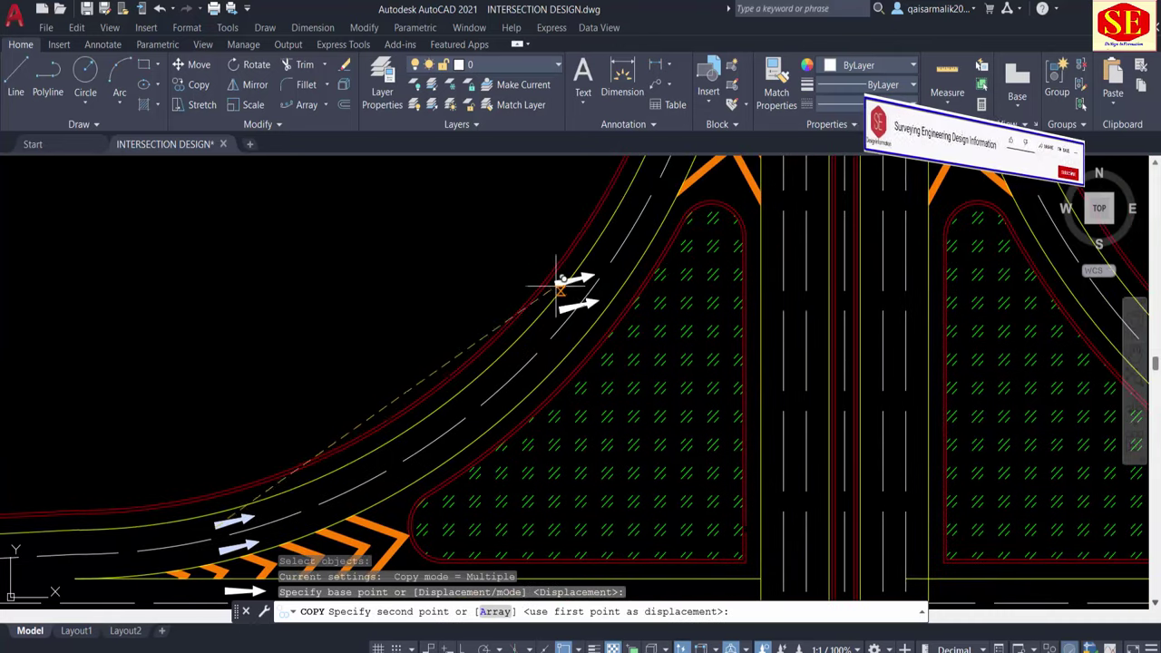
{"action": "middle_click_drag", "start_coordinate": [551, 272], "coordinate": [487, 370]}
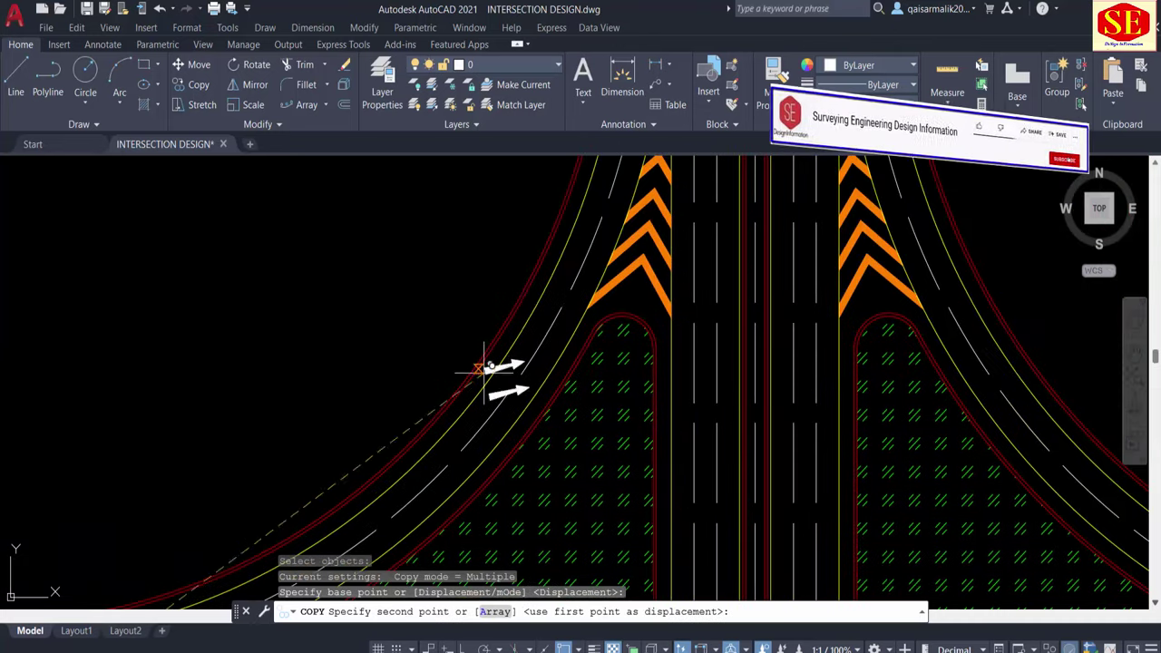
{"action": "left_click", "coordinate": [563, 248]}
{"action": "key", "text": "Escape"}
Step: Rotate the two copied arrows so they point up the slip road
{"action": "type", "text": "ro"}
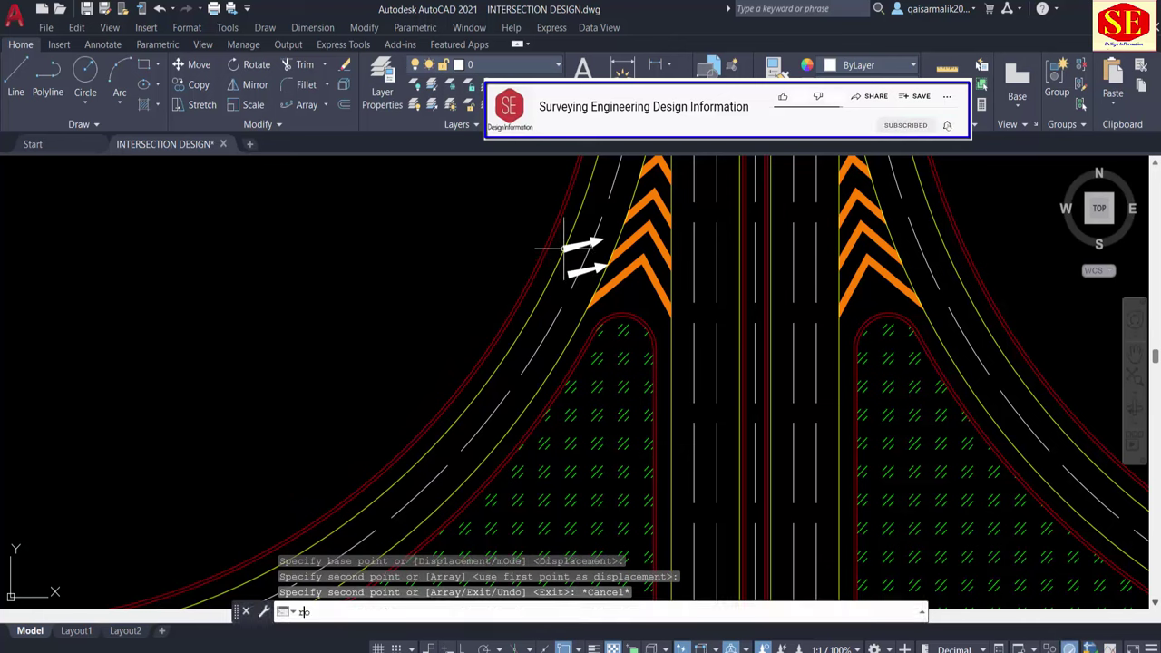
{"action": "key", "text": "Return"}
{"action": "left_click", "coordinate": [576, 257]}
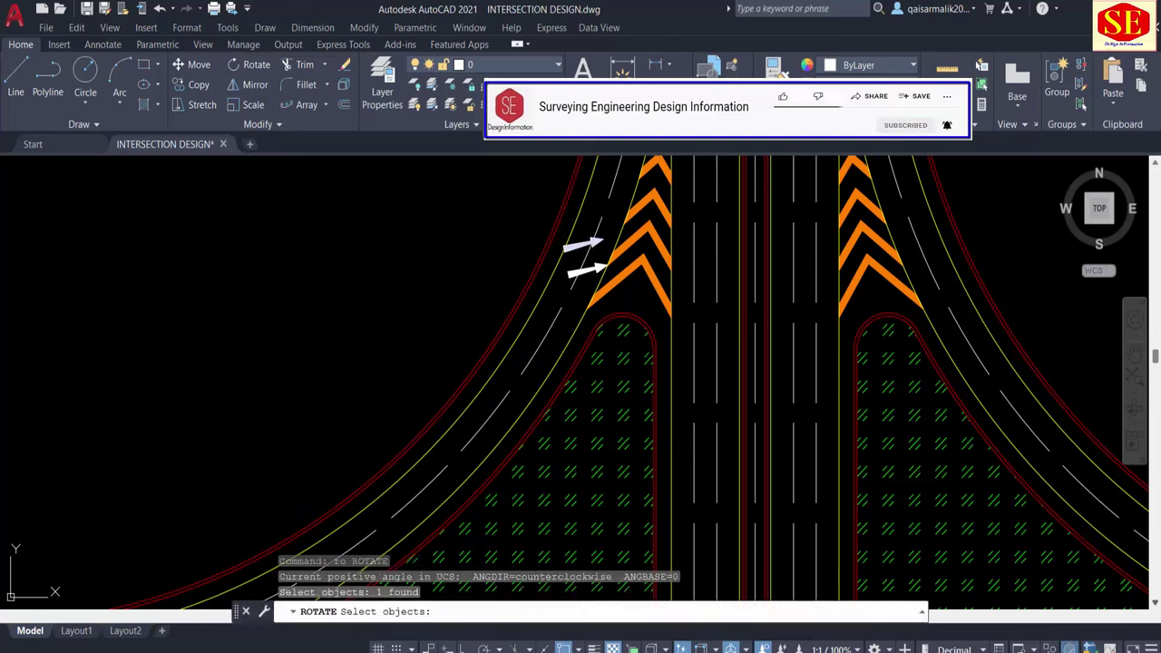
{"action": "left_click", "coordinate": [585, 269]}
{"action": "key", "text": "Return"}
{"action": "left_click", "coordinate": [585, 258]}
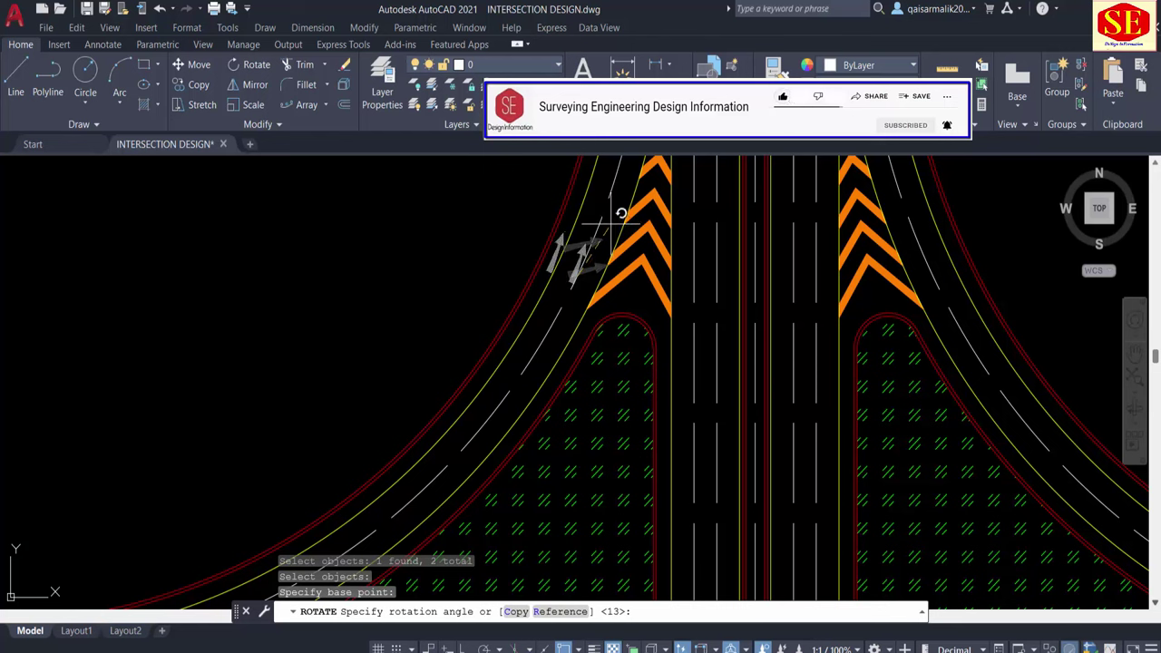
{"action": "left_click", "coordinate": [621, 213]}
Step: Move the rotated arrow pair into the curved lane
{"action": "type", "text": "m"}
{"action": "key", "text": "Return"}
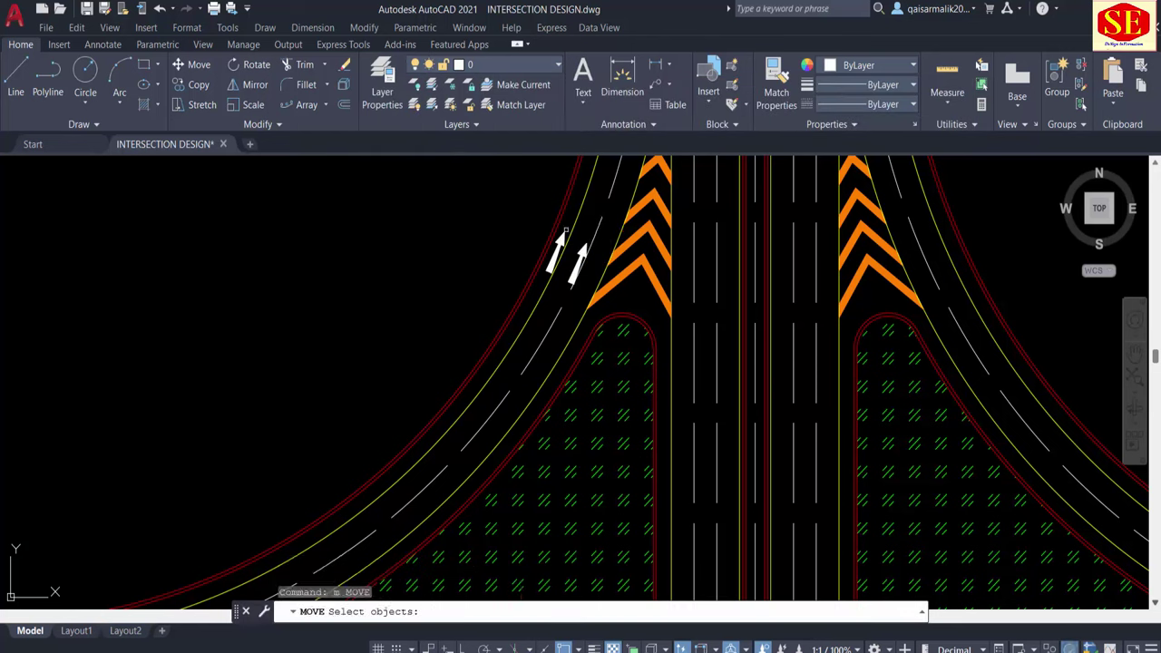
{"action": "left_click", "coordinate": [559, 251]}
{"action": "left_click", "coordinate": [581, 245]}
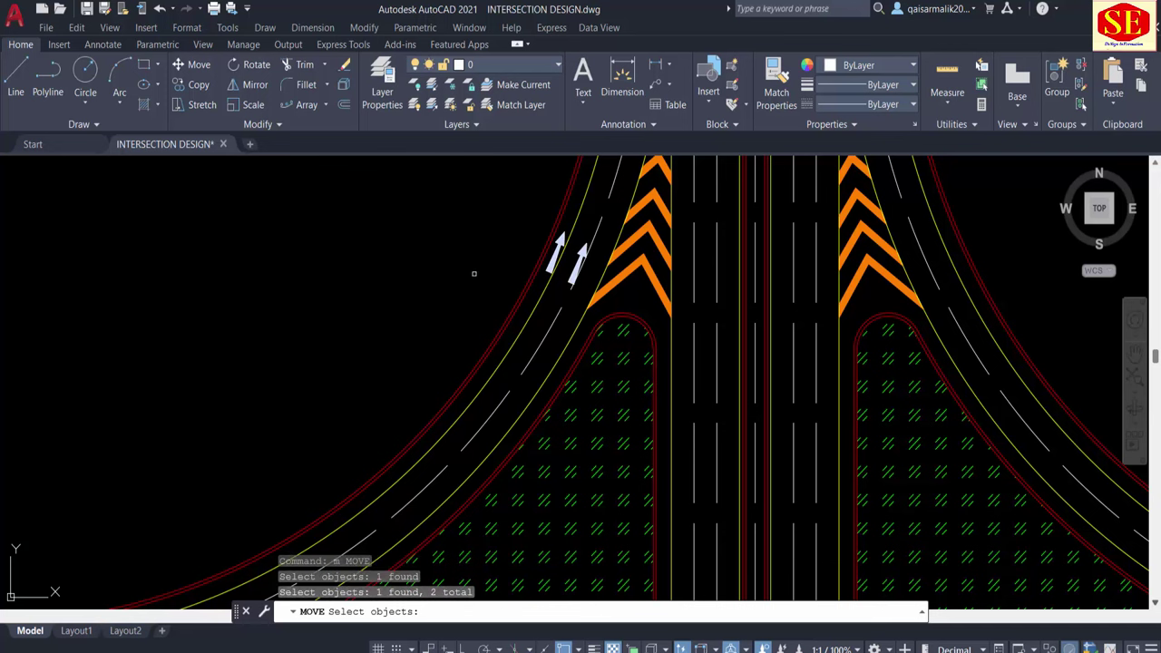
{"action": "key", "text": "Return"}
{"action": "left_click", "coordinate": [430, 243]}
{"action": "left_click", "coordinate": [447, 247]}
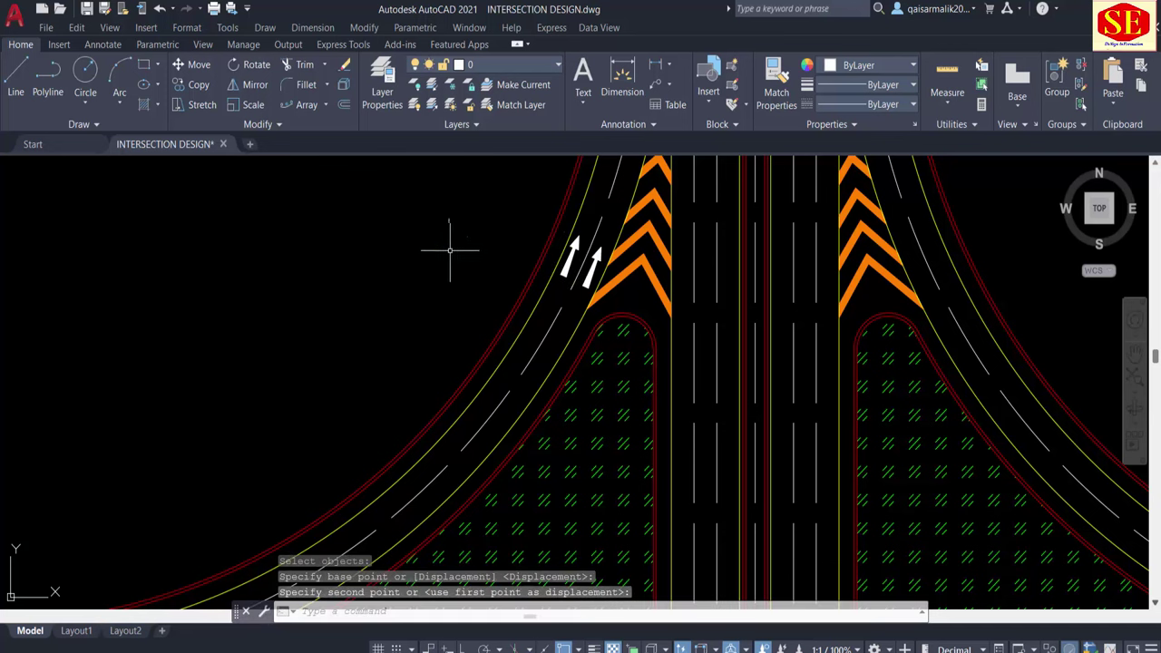
{"action": "scroll", "coordinate": [554, 342], "scroll_direction": "down", "scroll_amount": 3}
Step: Copy the six west-end lane arrows to a spot beside the north road
{"action": "scroll", "coordinate": [498, 399], "scroll_direction": "down", "scroll_amount": 3}
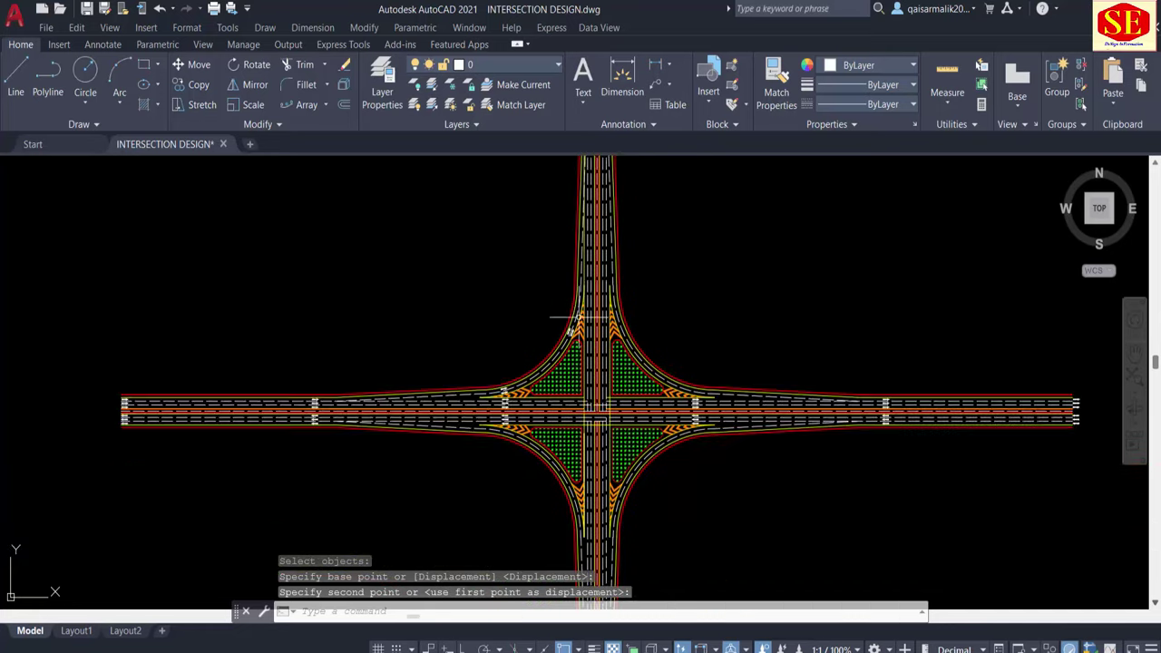
{"action": "middle_click", "coordinate": [590, 354]}
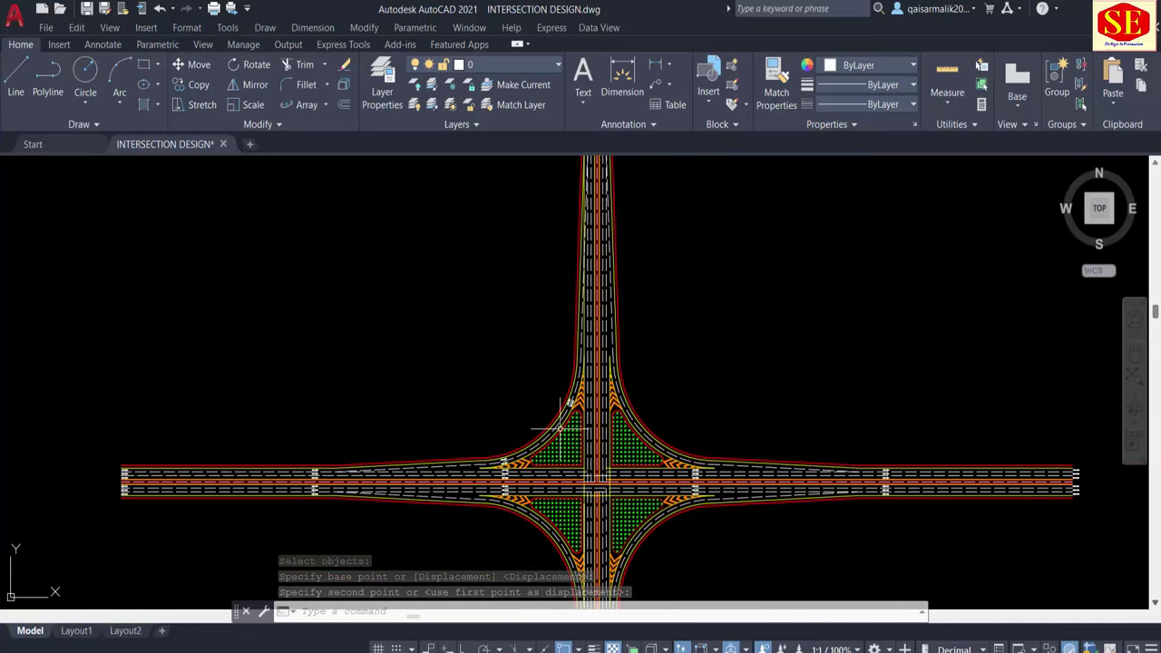
{"action": "key", "text": "Escape"}
{"action": "scroll", "coordinate": [104, 482], "scroll_direction": "up", "scroll_amount": 5}
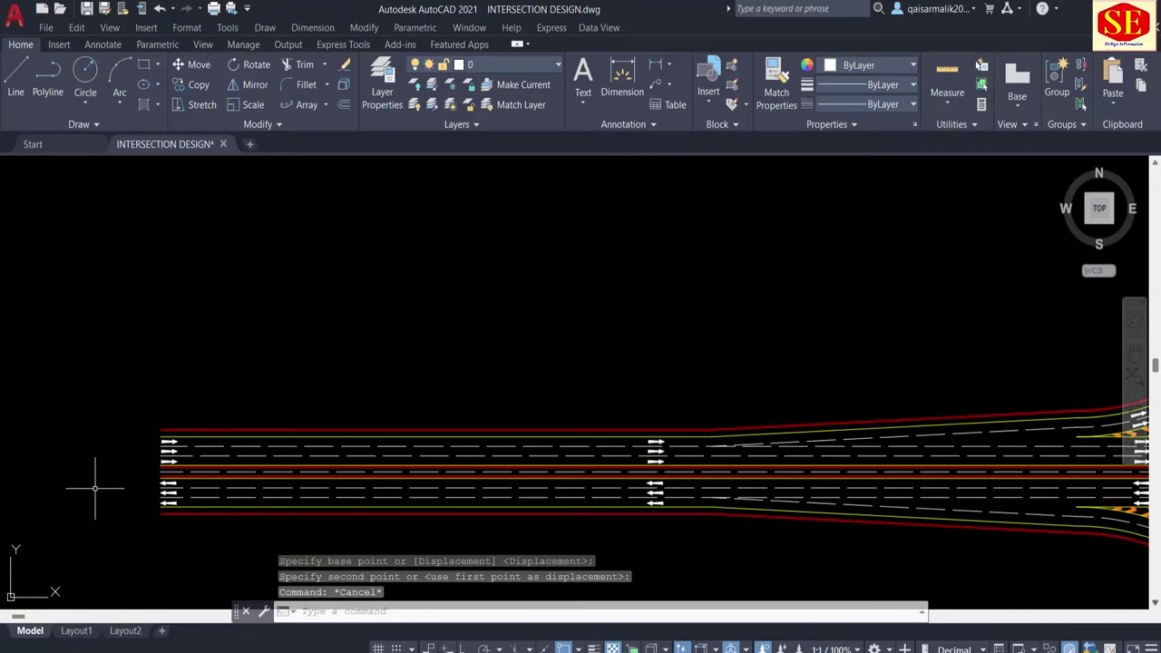
{"action": "type", "text": "co"}
{"action": "key", "text": "Return"}
{"action": "left_click", "coordinate": [137, 409]}
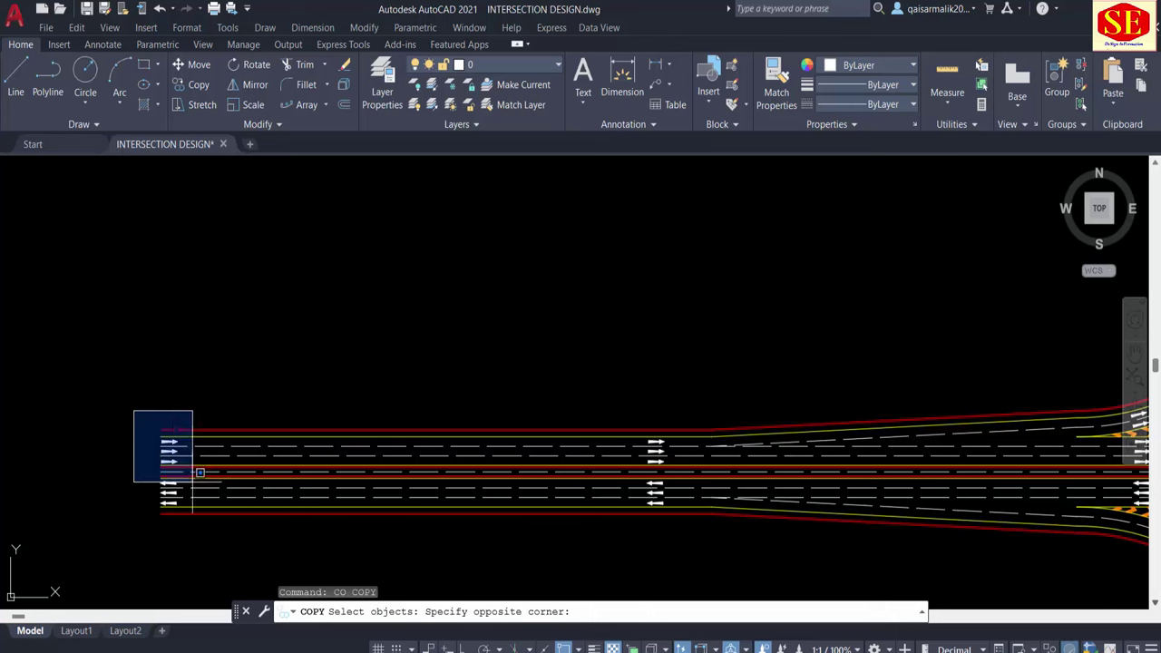
{"action": "left_click", "coordinate": [226, 558]}
{"action": "key", "text": "Return"}
{"action": "left_click", "coordinate": [190, 527]}
{"action": "scroll", "coordinate": [297, 350], "scroll_direction": "down", "scroll_amount": 5}
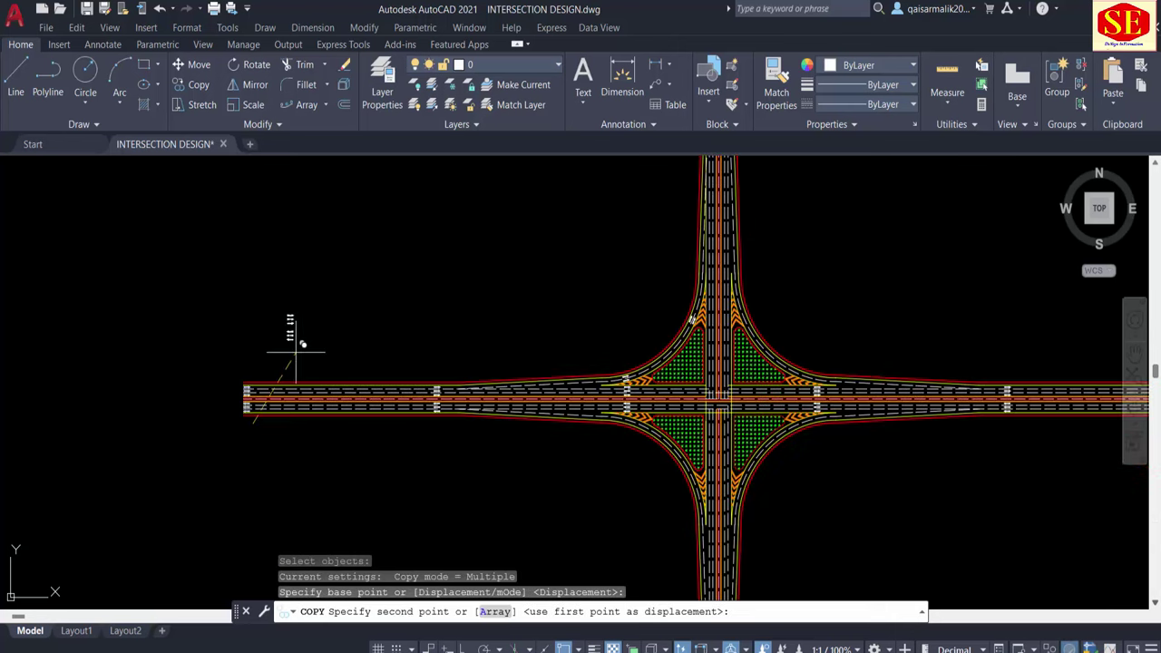
{"action": "middle_click_drag", "start_coordinate": [676, 233], "coordinate": [605, 343]}
{"action": "middle_click_drag", "start_coordinate": [596, 227], "coordinate": [596, 345]}
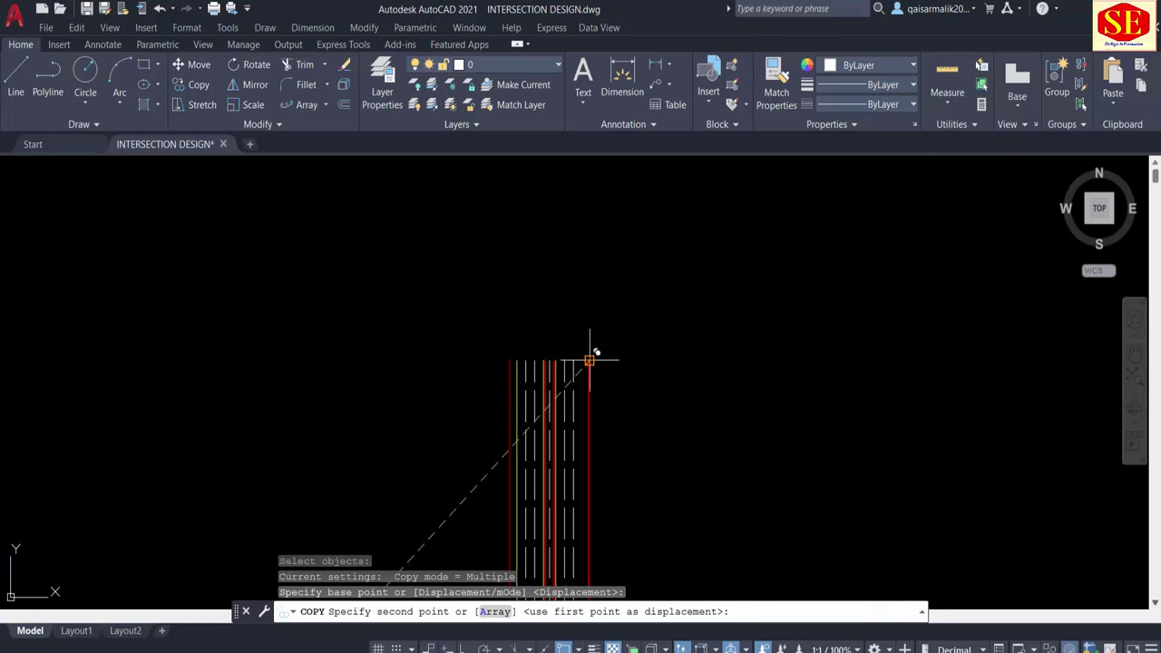
{"action": "left_click", "coordinate": [692, 397]}
{"action": "key", "text": "Escape"}
Step: Rotate the six copied arrows 90° to run along the north road
{"action": "scroll", "coordinate": [698, 340], "scroll_direction": "down", "scroll_amount": 1}
{"action": "type", "text": "RO"}
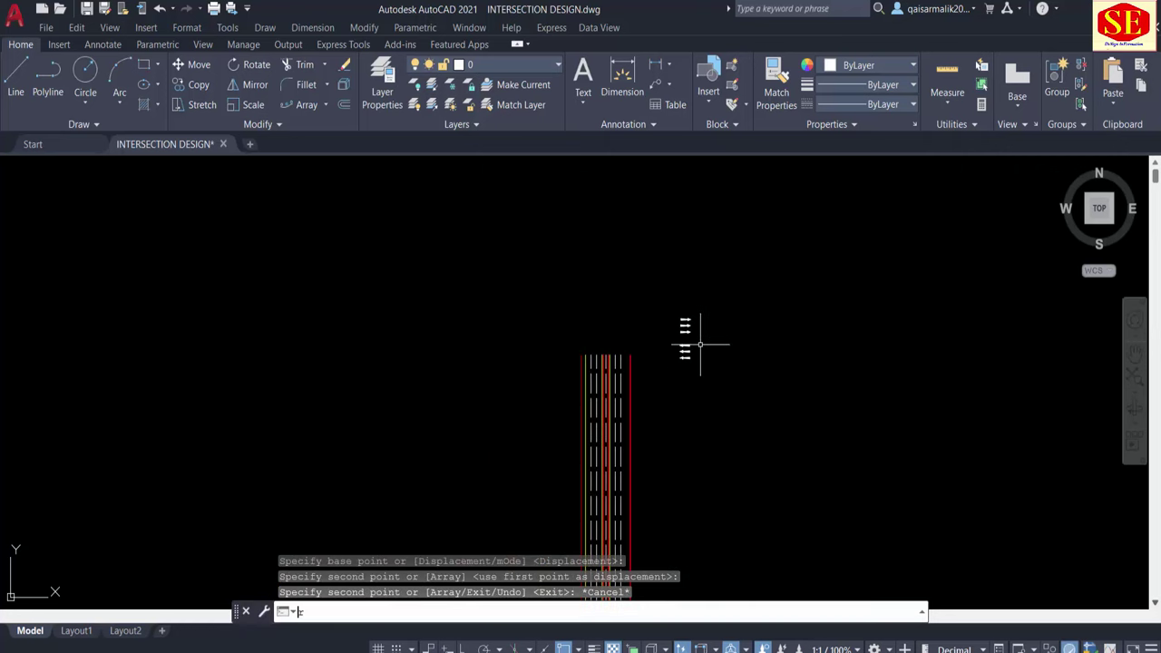
{"action": "key", "text": "Return"}
{"action": "left_click", "coordinate": [728, 294]}
{"action": "left_click", "coordinate": [677, 409]}
{"action": "scroll", "coordinate": [680, 359], "scroll_direction": "up", "scroll_amount": 3}
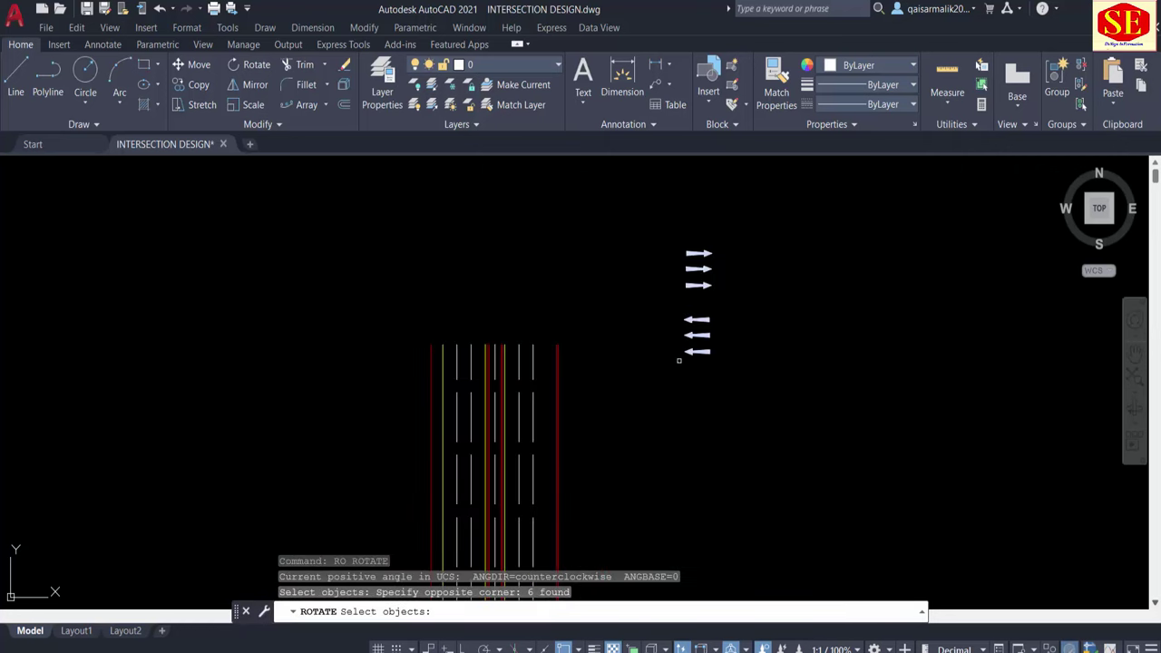
{"action": "key", "text": "Return"}
{"action": "left_click", "coordinate": [685, 361]}
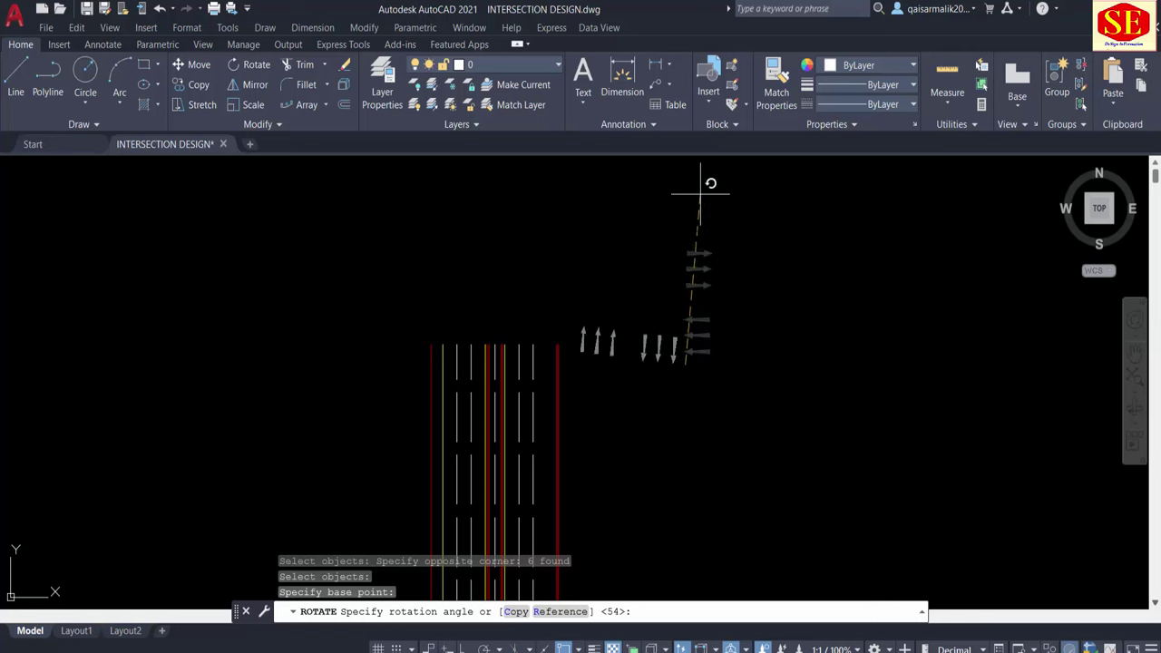
{"action": "type", "text": "90"}
{"action": "key", "text": "Return"}
{"action": "key", "text": "Escape"}
Step: Move the six upright arrows into the north road lanes
{"action": "type", "text": "m"}
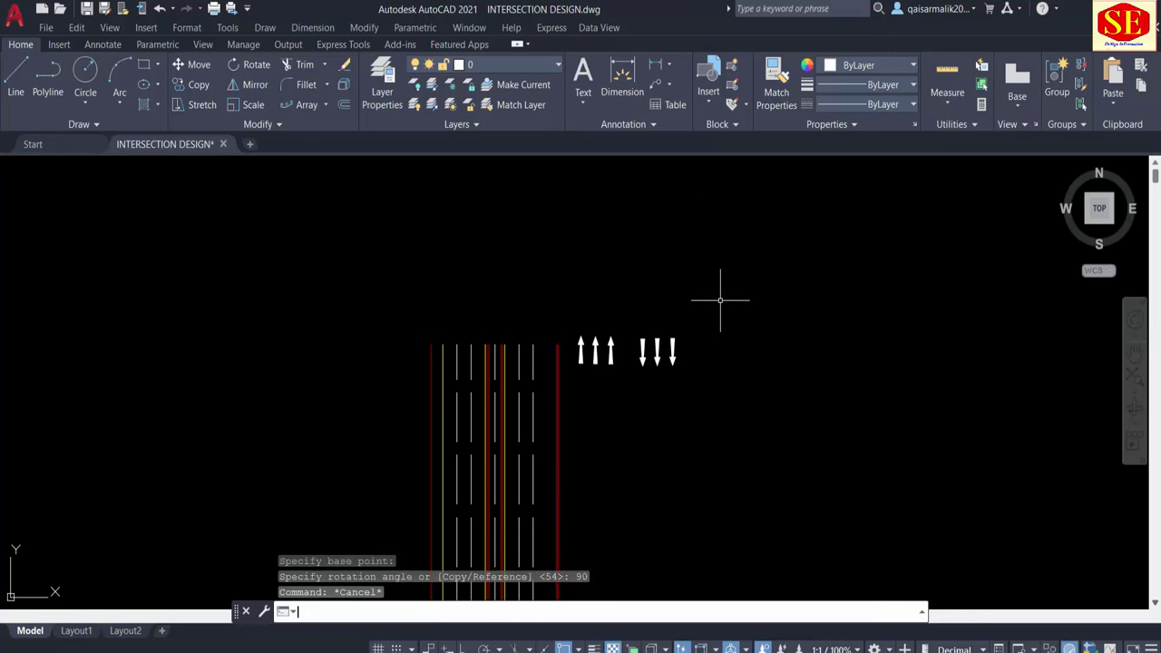
{"action": "key", "text": "Return"}
{"action": "left_click", "coordinate": [728, 301]}
{"action": "key", "text": "Return"}
{"action": "left_click", "coordinate": [757, 387]}
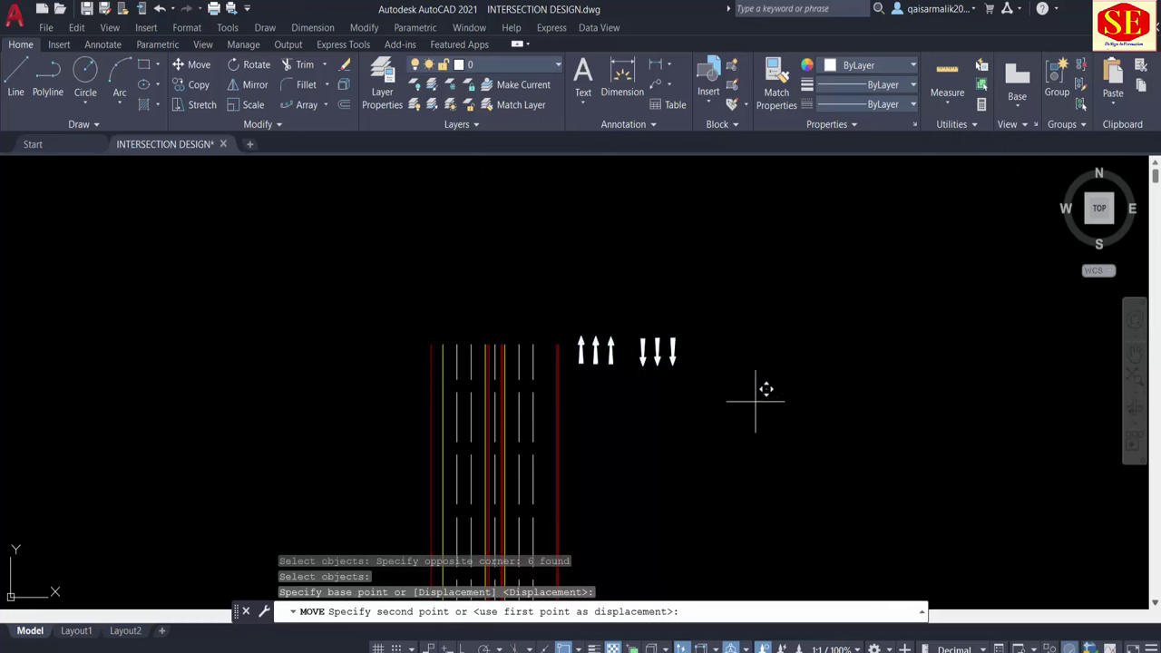
{"action": "scroll", "coordinate": [616, 383], "scroll_direction": "up", "scroll_amount": 3}
{"action": "scroll", "coordinate": [616, 383], "scroll_direction": "up", "scroll_amount": 2}
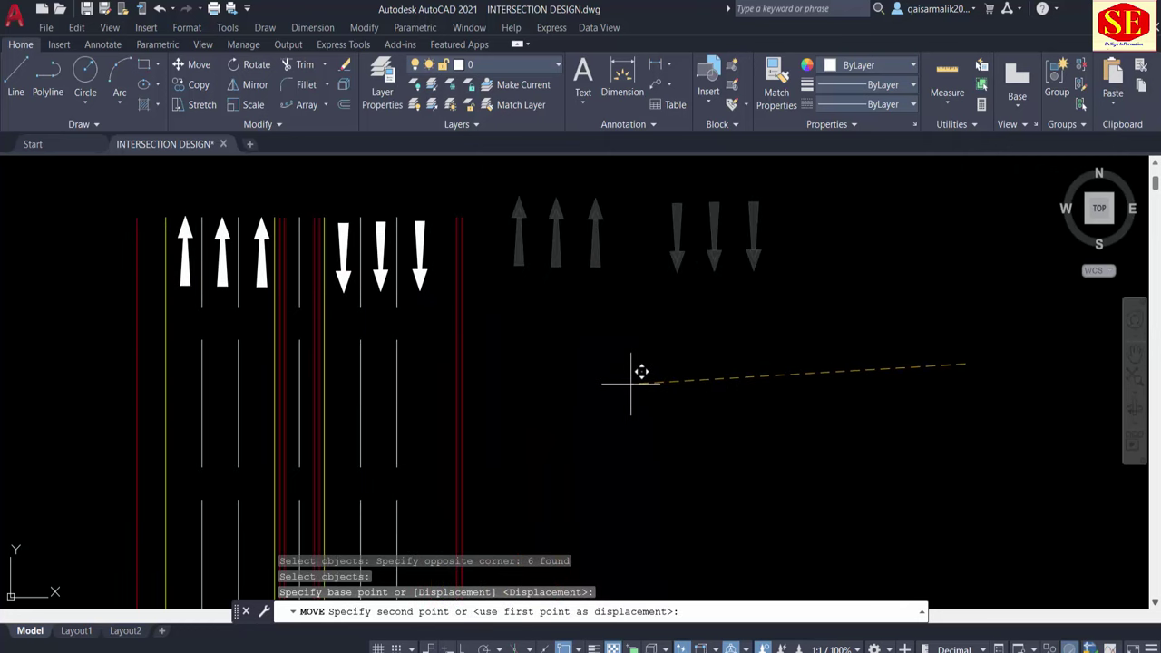
{"action": "key", "text": "Escape"}
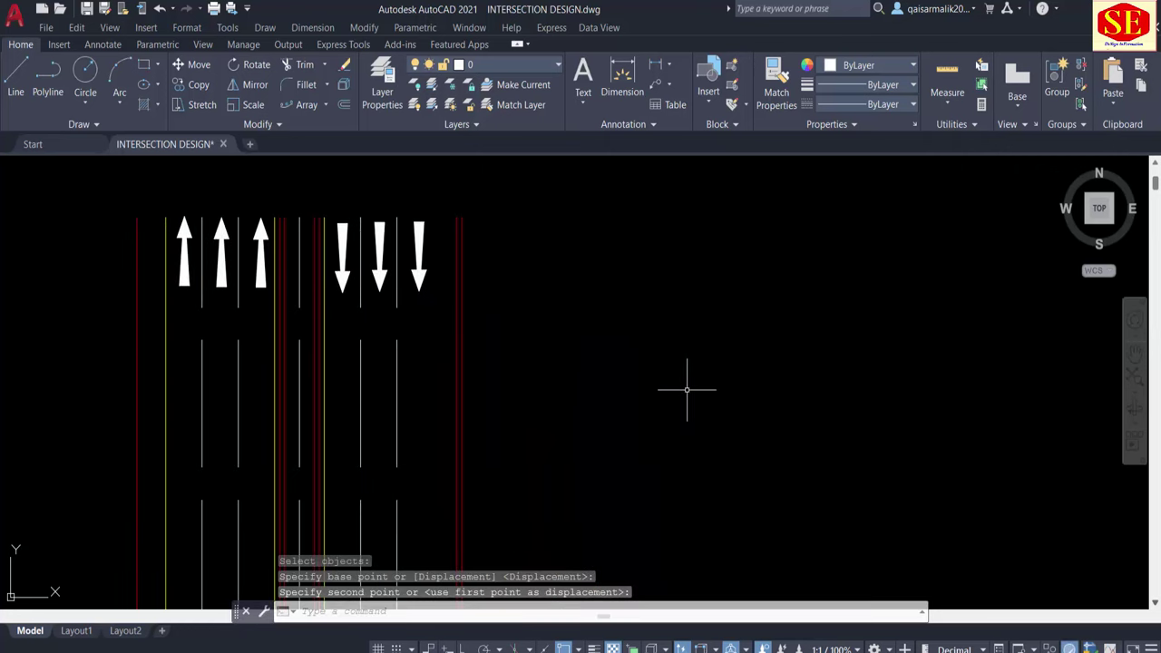
{"action": "scroll", "coordinate": [714, 390], "scroll_direction": "down", "scroll_amount": 4}
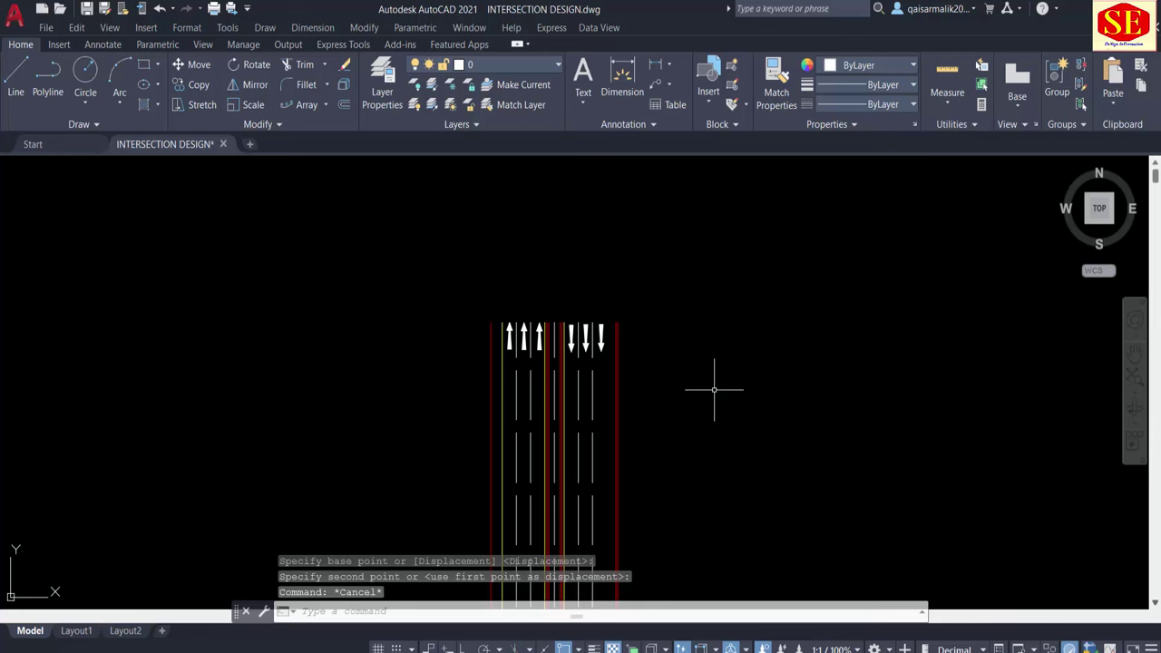
Step: Start a path array of the six north-road arrows along the road line
{"action": "left_click", "coordinate": [323, 106]}
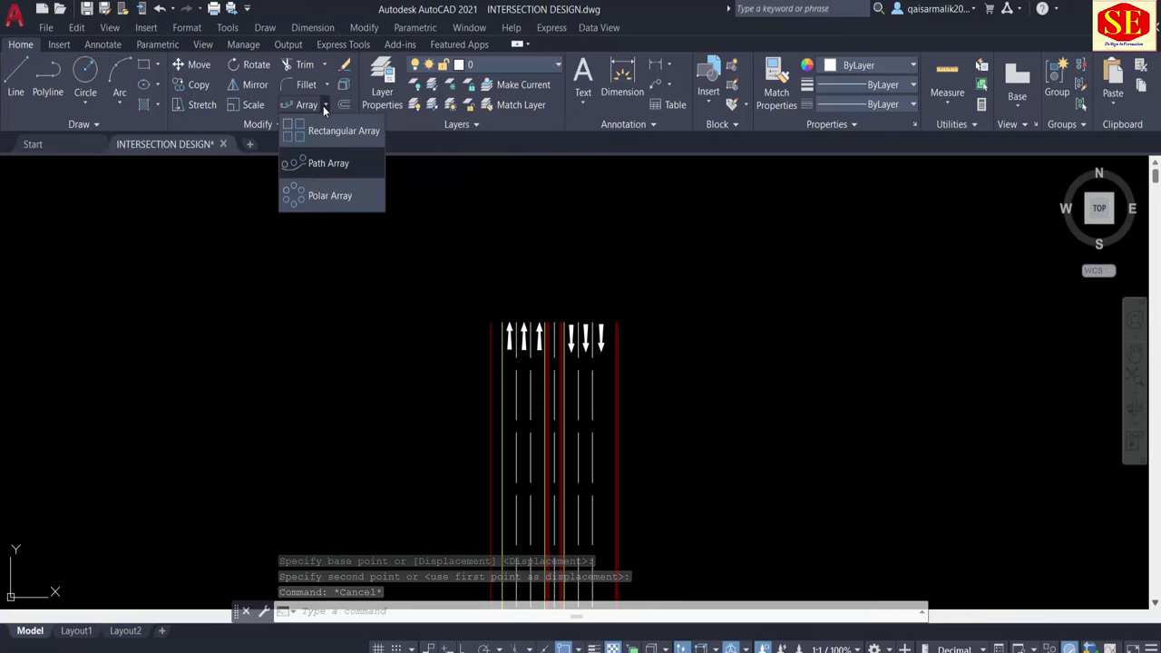
{"action": "left_click", "coordinate": [322, 163]}
{"action": "left_click", "coordinate": [477, 312]}
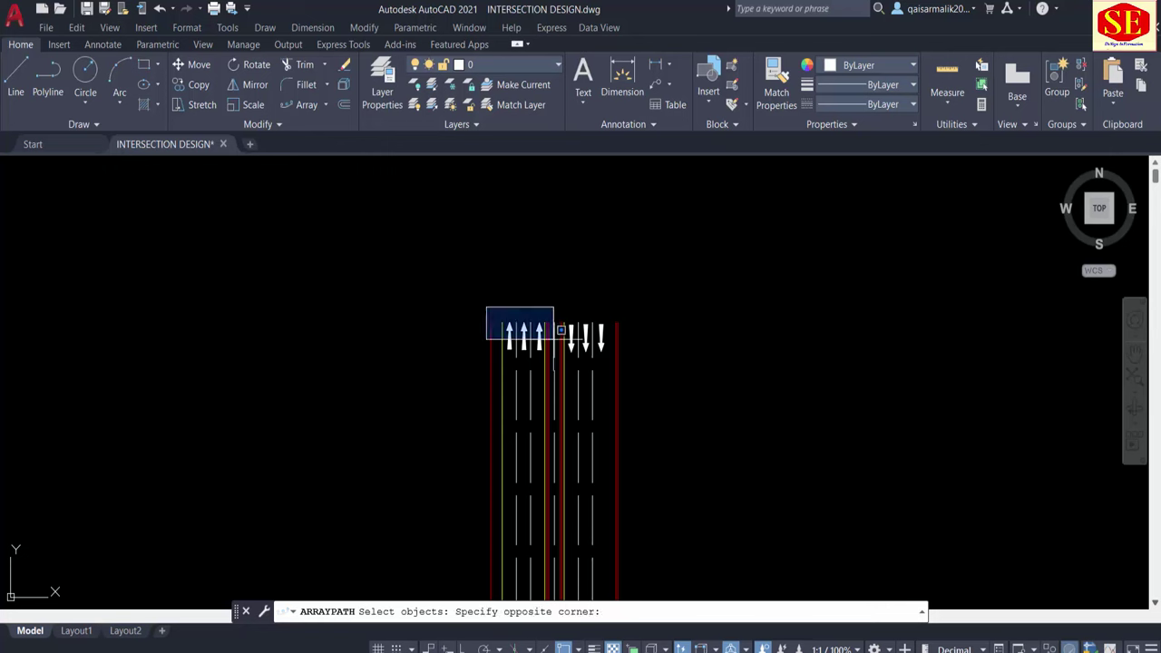
{"action": "left_click", "coordinate": [615, 366]}
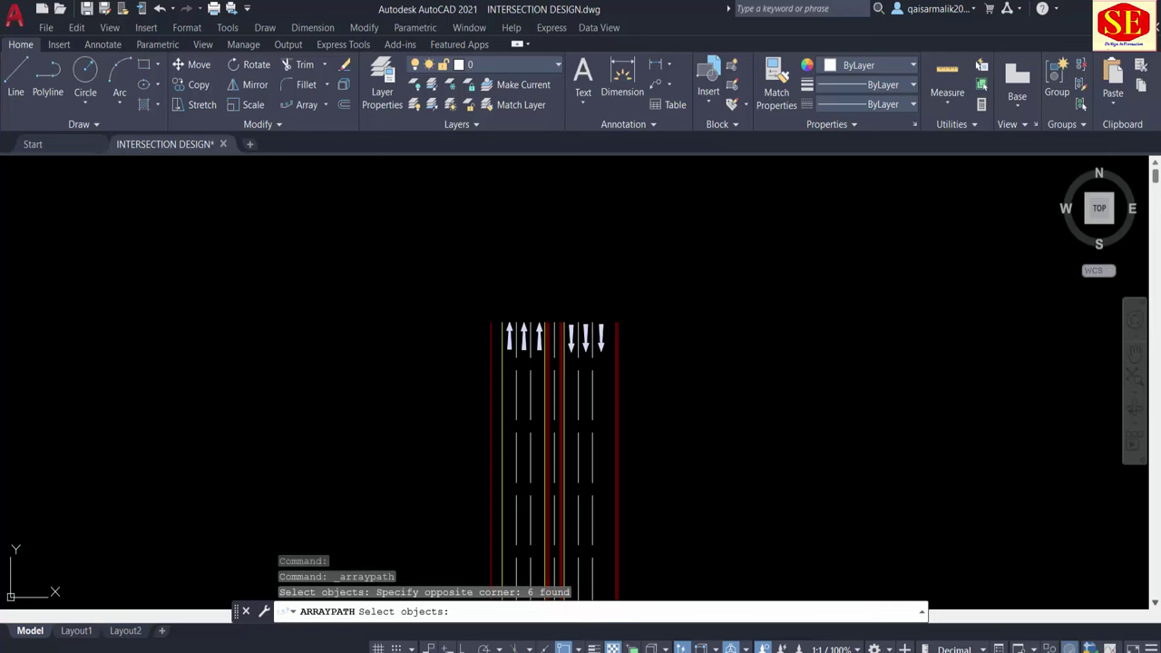
{"action": "key", "text": "Return"}
{"action": "left_click", "coordinate": [554, 377]}
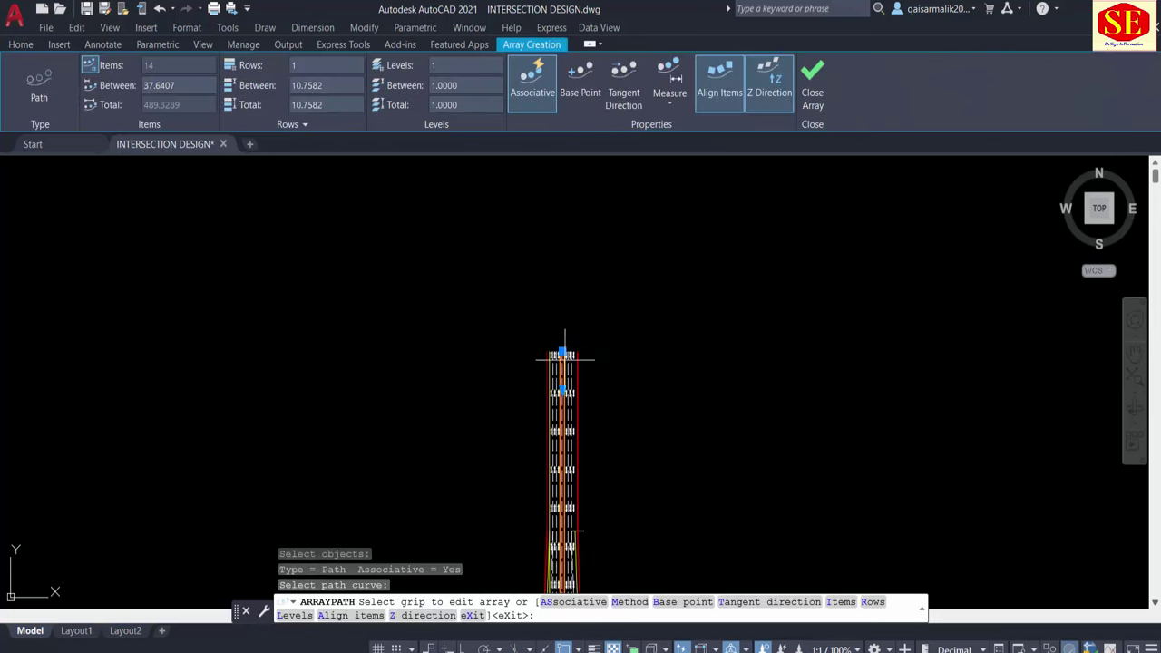
Step: Set the path array to Divide with 5 items, then close the array
{"action": "left_click", "coordinate": [677, 105]}
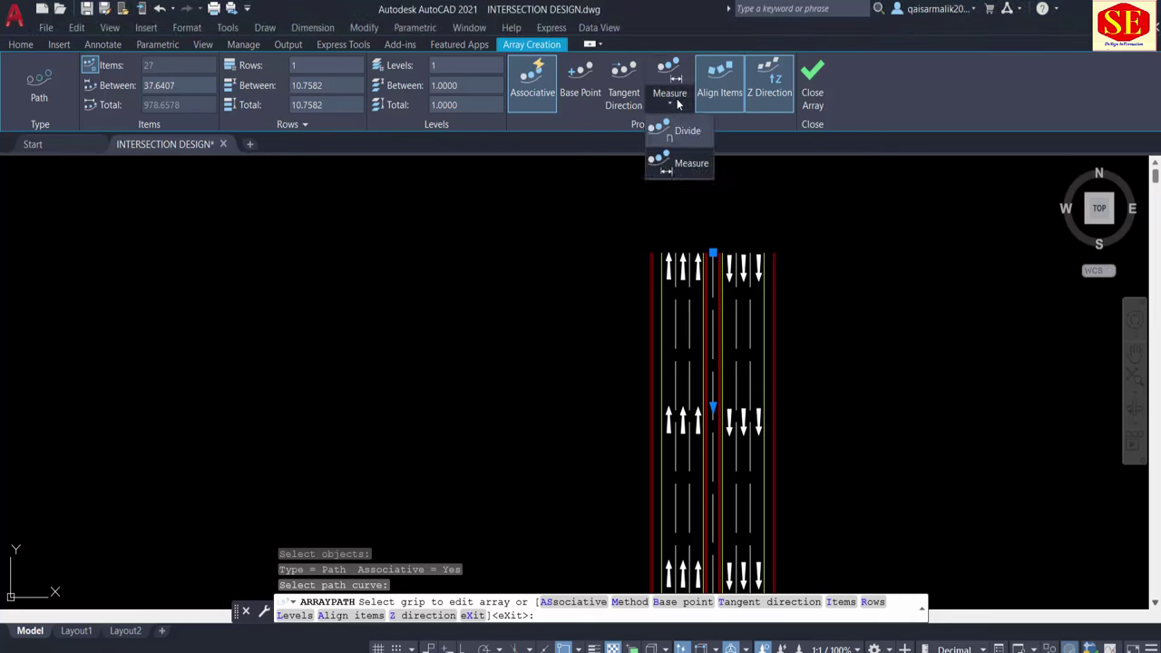
{"action": "left_click", "coordinate": [682, 133]}
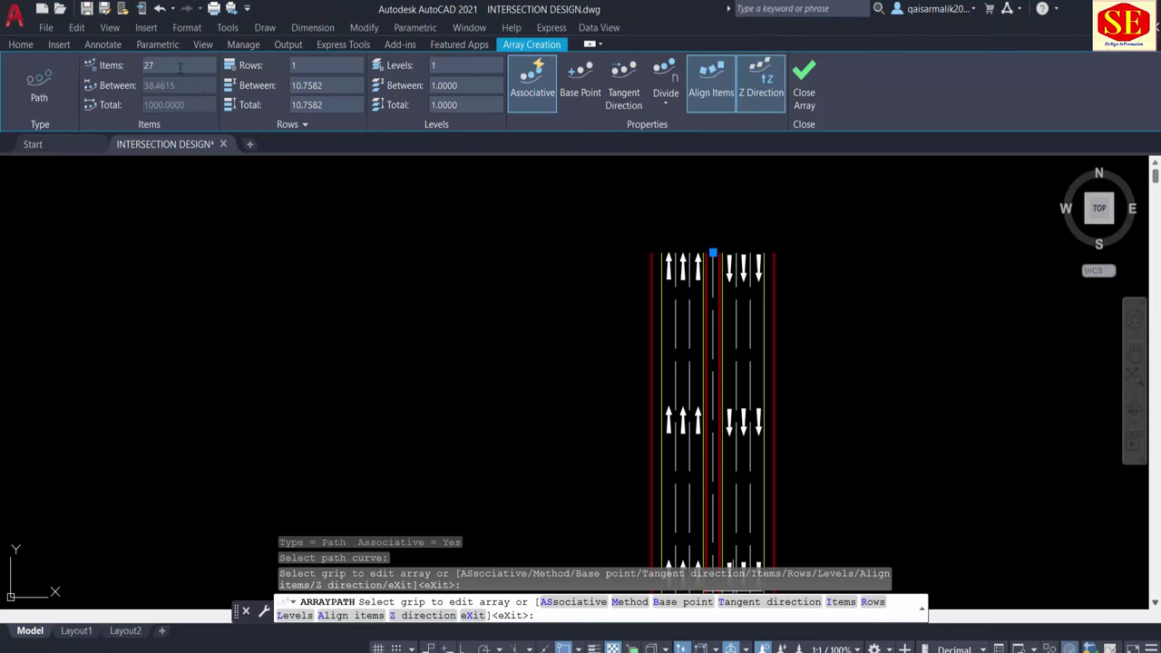
{"action": "left_click", "coordinate": [182, 65]}
{"action": "type", "text": "5"}
{"action": "key", "text": "Return"}
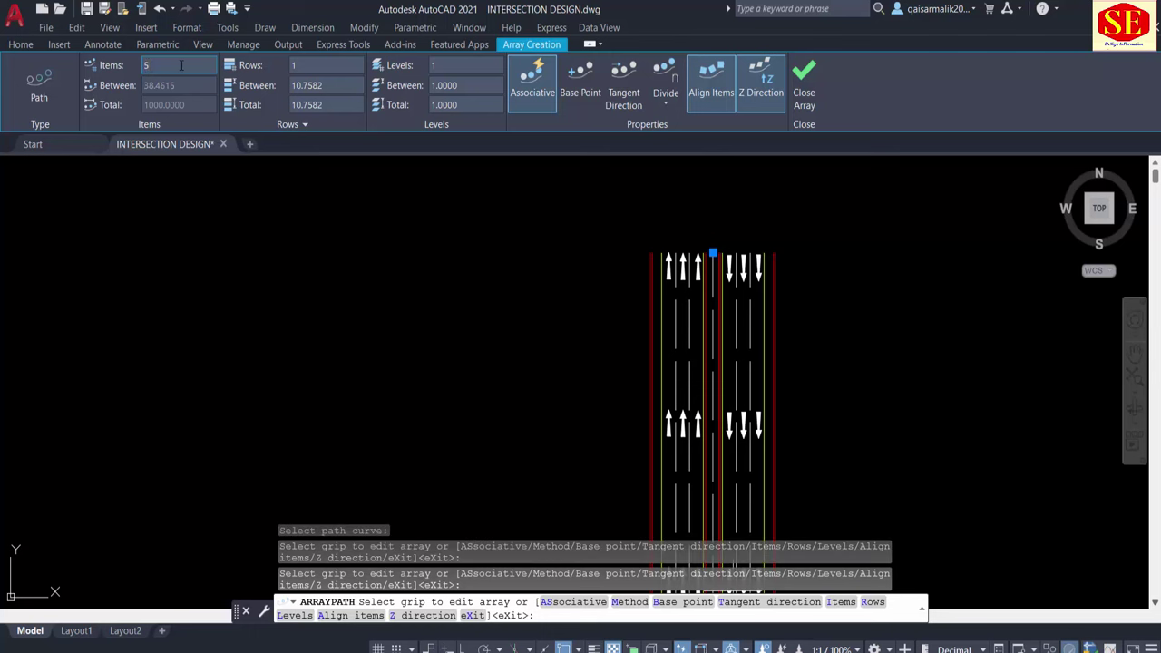
{"action": "scroll", "coordinate": [565, 181], "scroll_direction": "down", "scroll_amount": 3}
{"action": "scroll", "coordinate": [610, 266], "scroll_direction": "down", "scroll_amount": 2}
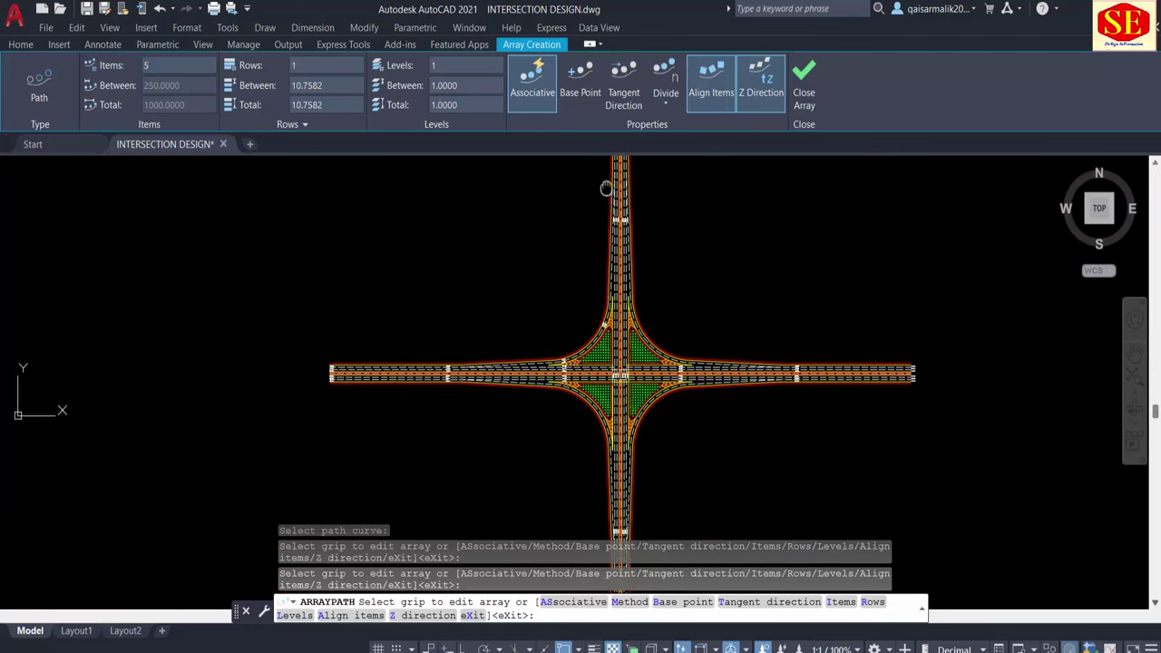
{"action": "middle_click_drag", "start_coordinate": [609, 266], "coordinate": [603, 471]}
{"action": "scroll", "coordinate": [607, 272], "scroll_direction": "up", "scroll_amount": 2}
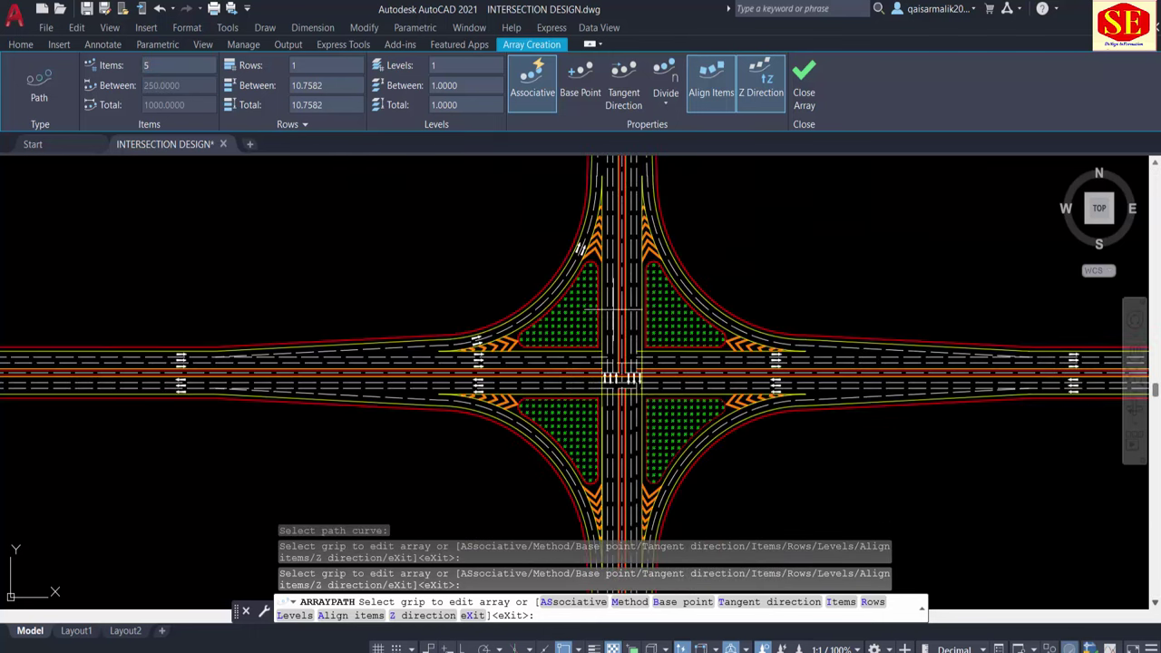
{"action": "scroll", "coordinate": [518, 380], "scroll_direction": "up", "scroll_amount": 2}
{"action": "scroll", "coordinate": [490, 317], "scroll_direction": "down", "scroll_amount": 4}
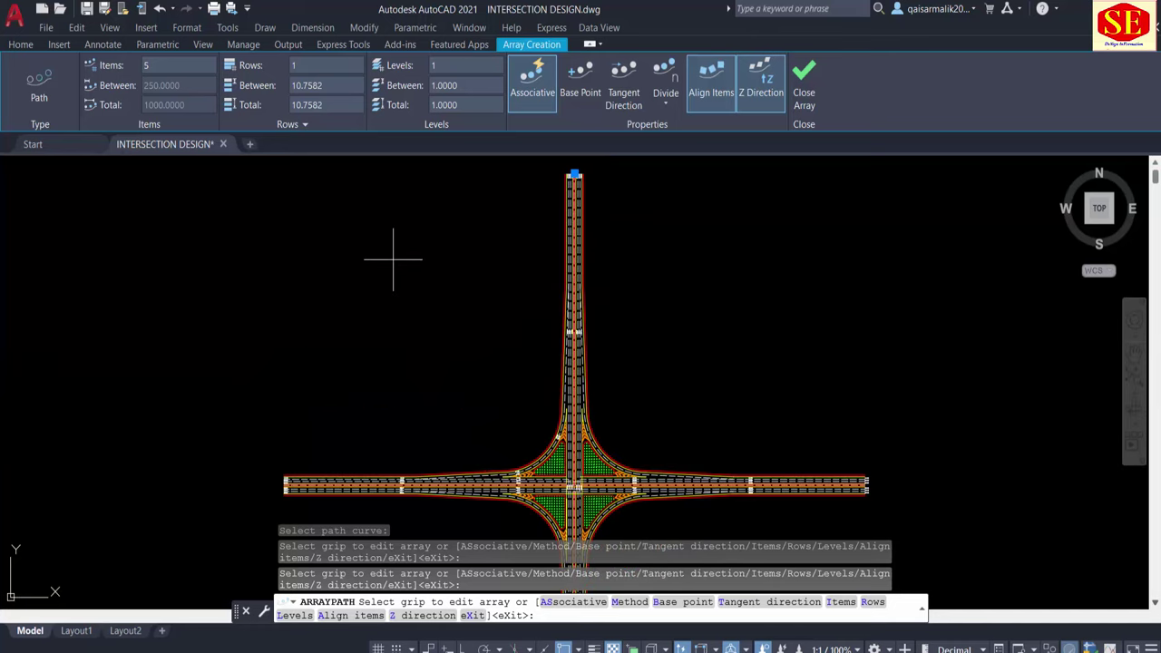
{"action": "right_click", "coordinate": [369, 228]}
{"action": "left_click", "coordinate": [406, 235]}
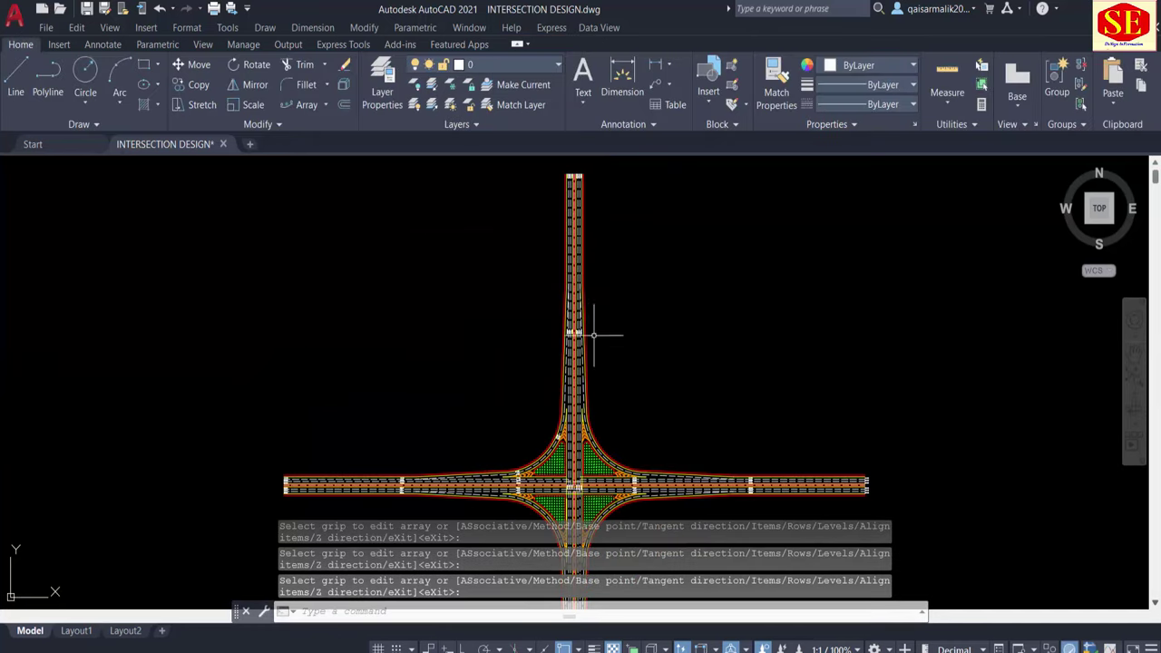
{"action": "middle_click_drag", "start_coordinate": [652, 372], "coordinate": [650, 292]}
{"action": "scroll", "coordinate": [550, 373], "scroll_direction": "up", "scroll_amount": 2}
{"action": "scroll", "coordinate": [550, 372], "scroll_direction": "up", "scroll_amount": 1}
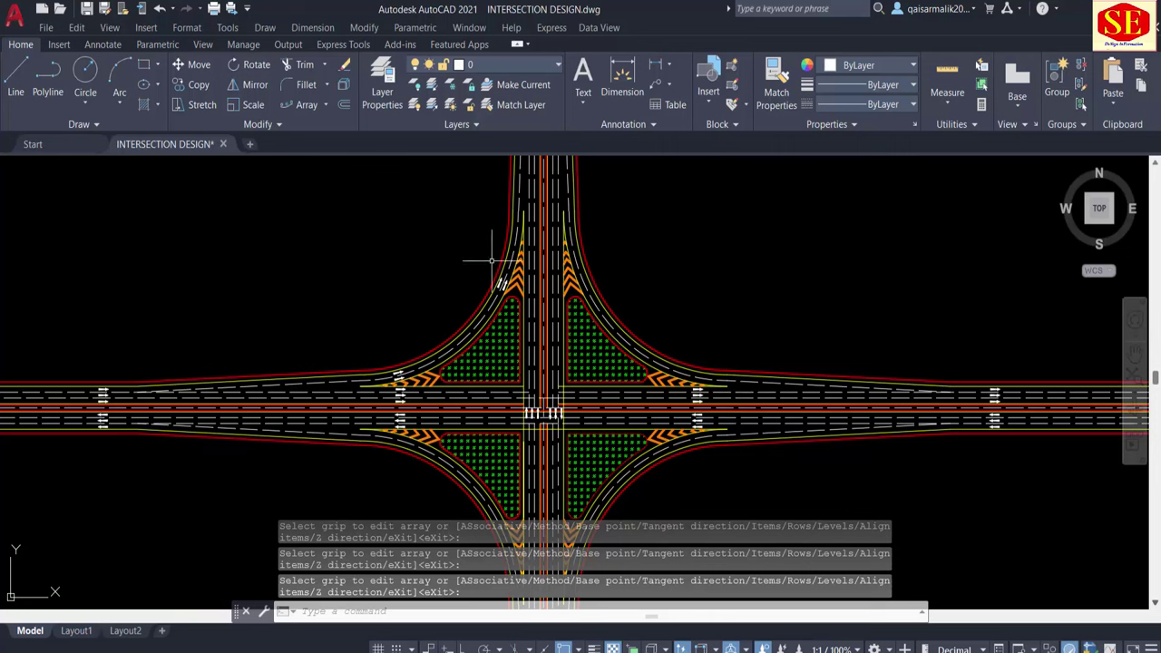
{"action": "middle_click_drag", "start_coordinate": [491, 261], "coordinate": [401, 370]}
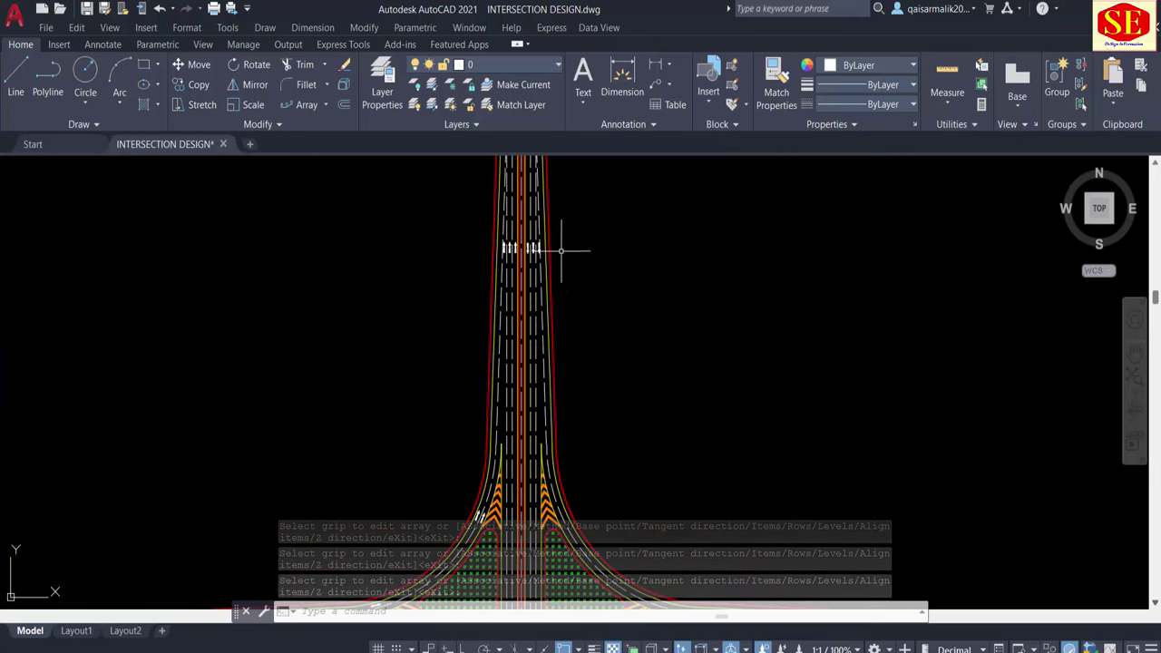
{"action": "scroll", "coordinate": [561, 250], "scroll_direction": "up", "scroll_amount": 1}
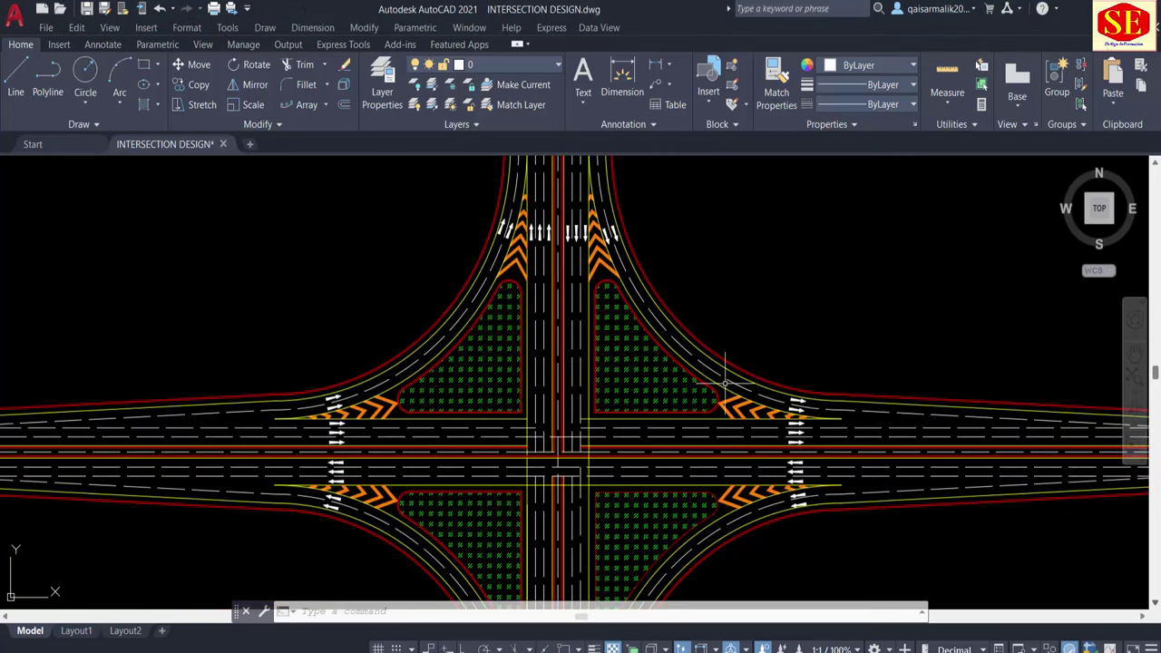
{"action": "scroll", "coordinate": [753, 415], "scroll_direction": "up", "scroll_amount": 3}
{"action": "scroll", "coordinate": [744, 405], "scroll_direction": "down", "scroll_amount": 2}
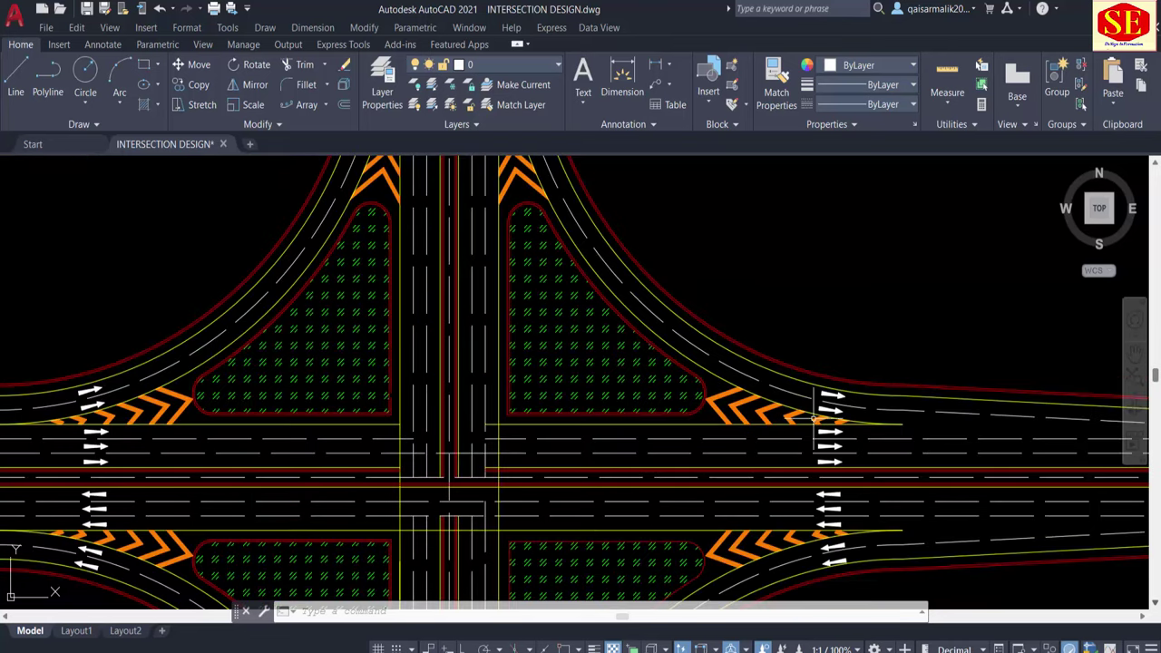
{"action": "scroll", "coordinate": [813, 418], "scroll_direction": "up", "scroll_amount": 3}
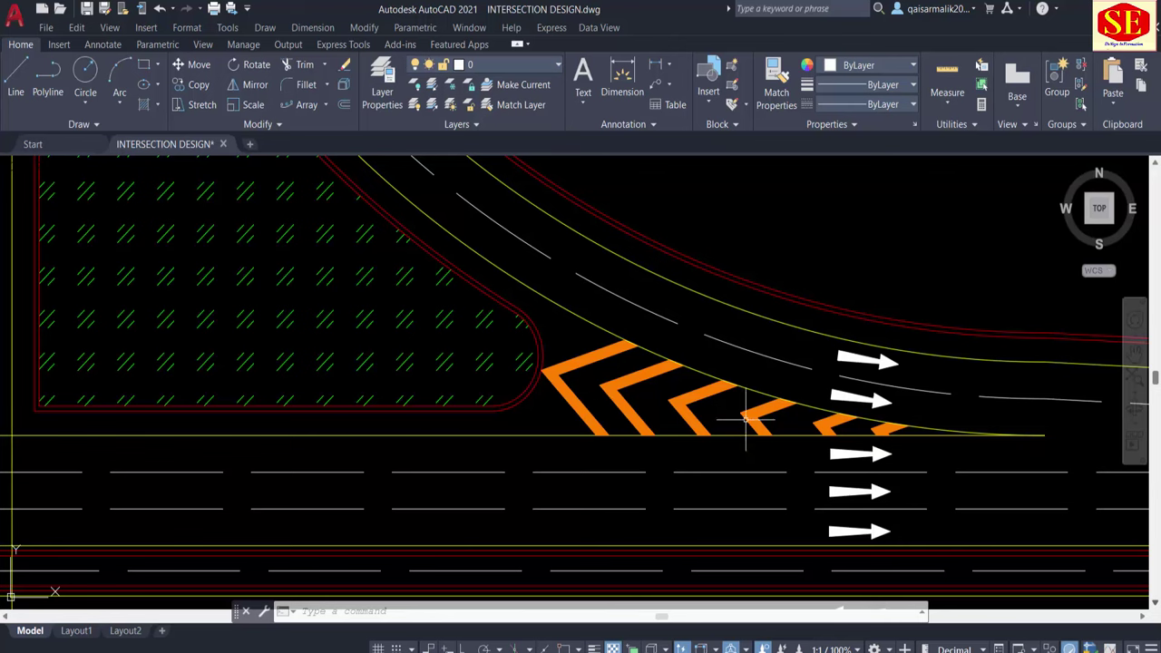
{"action": "scroll", "coordinate": [746, 419], "scroll_direction": "down", "scroll_amount": 5}
{"action": "scroll", "coordinate": [458, 340], "scroll_direction": "up", "scroll_amount": 1}
{"action": "scroll", "coordinate": [472, 331], "scroll_direction": "up", "scroll_amount": 4}
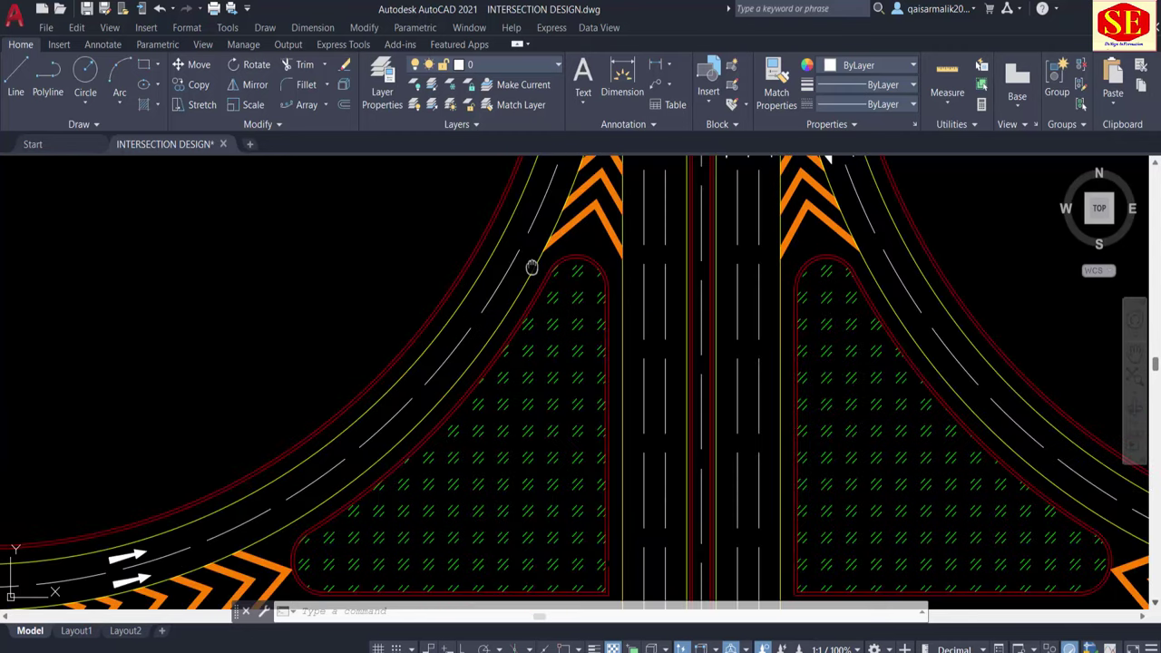
{"action": "middle_click_drag", "start_coordinate": [532, 268], "coordinate": [520, 316]}
{"action": "middle_click_drag", "start_coordinate": [590, 243], "coordinate": [573, 315]}
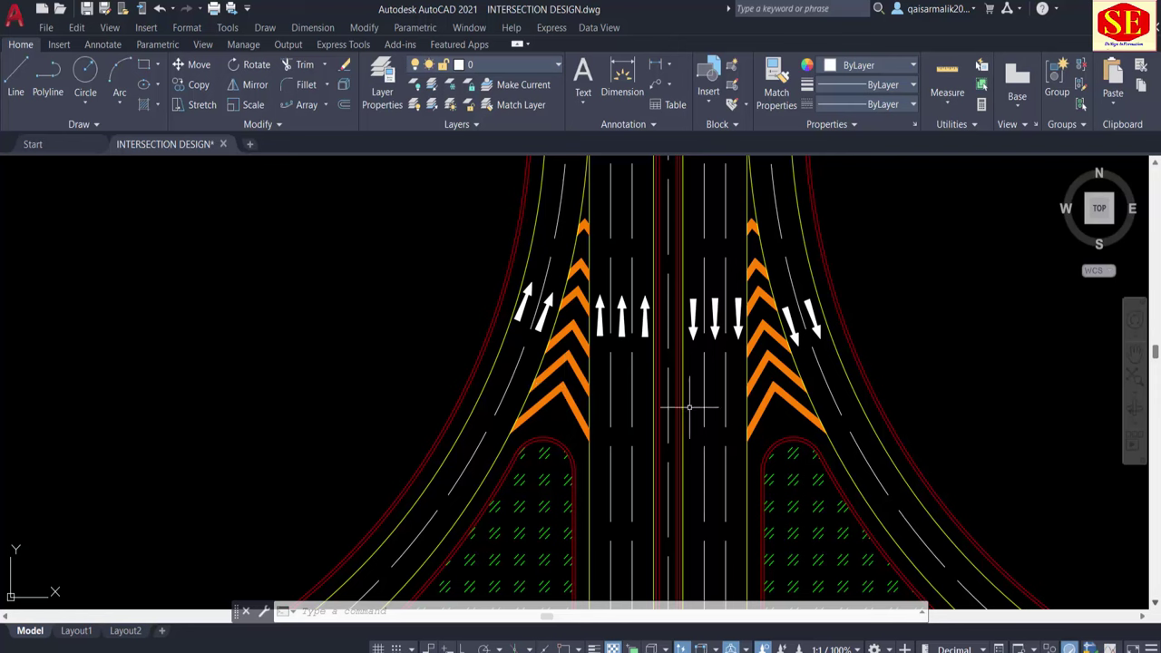
Step: Move the north-west chevron hatch off the road to the left
{"action": "type", "text": "m"}
{"action": "key", "text": "Return"}
{"action": "left_click", "coordinate": [562, 400]}
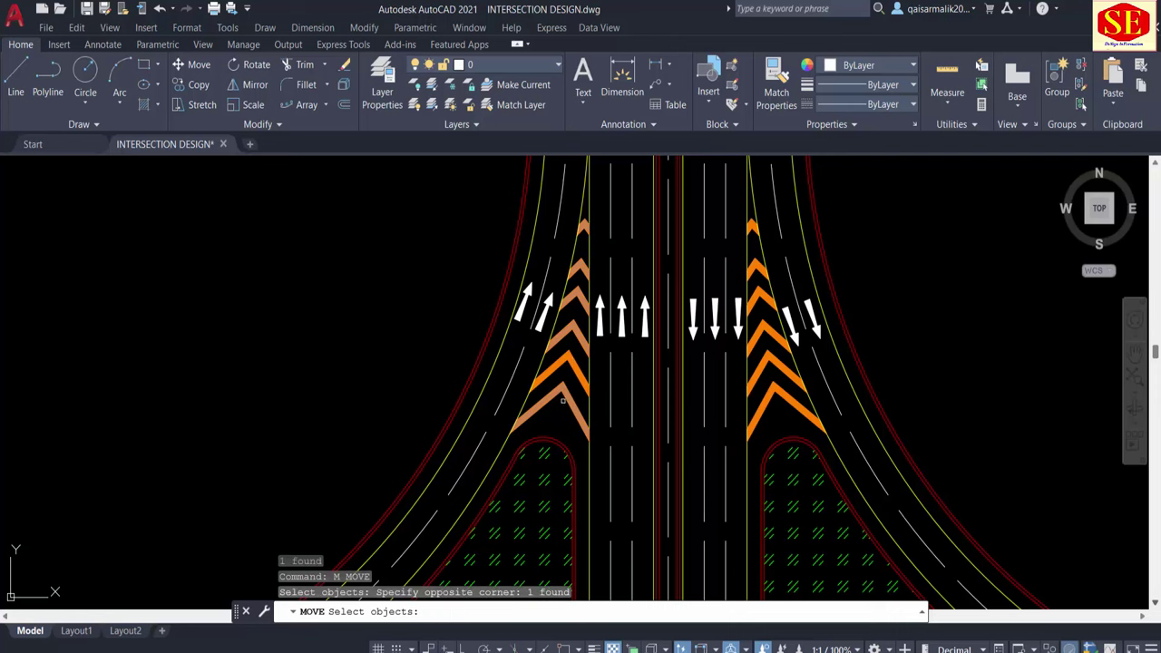
{"action": "key", "text": "Return"}
{"action": "left_click", "coordinate": [571, 358]}
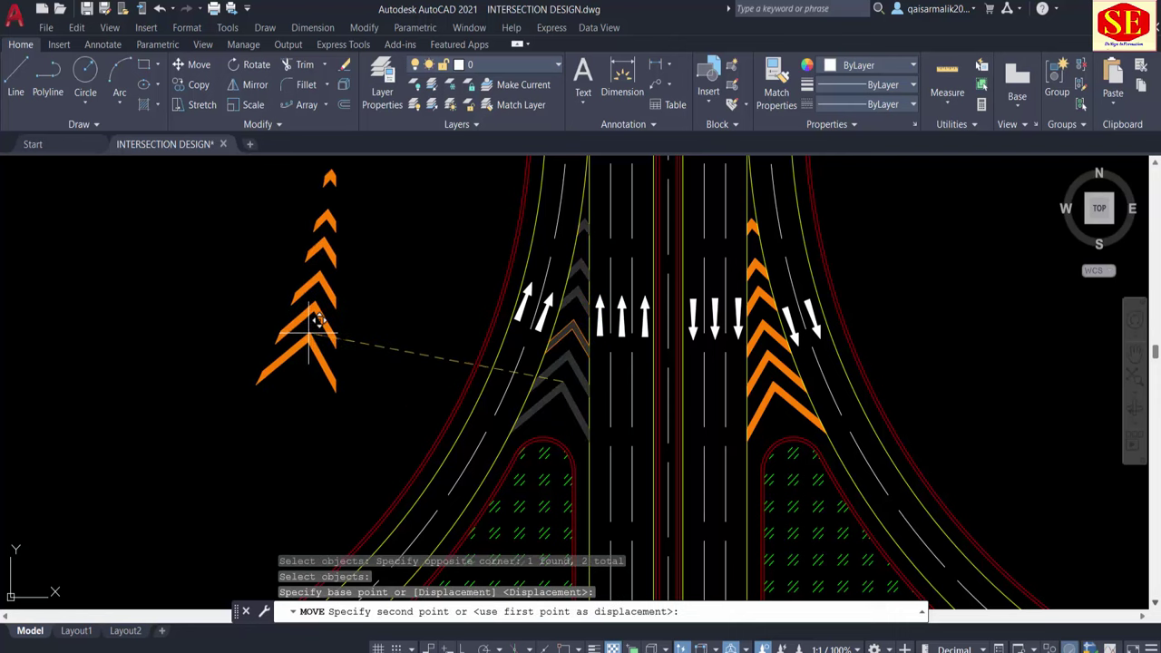
{"action": "left_click", "coordinate": [317, 313]}
{"action": "scroll", "coordinate": [415, 315], "scroll_direction": "down", "scroll_amount": 5}
{"action": "scroll", "coordinate": [415, 315], "scroll_direction": "up", "scroll_amount": 2}
{"action": "scroll", "coordinate": [362, 427], "scroll_direction": "up", "scroll_amount": 5}
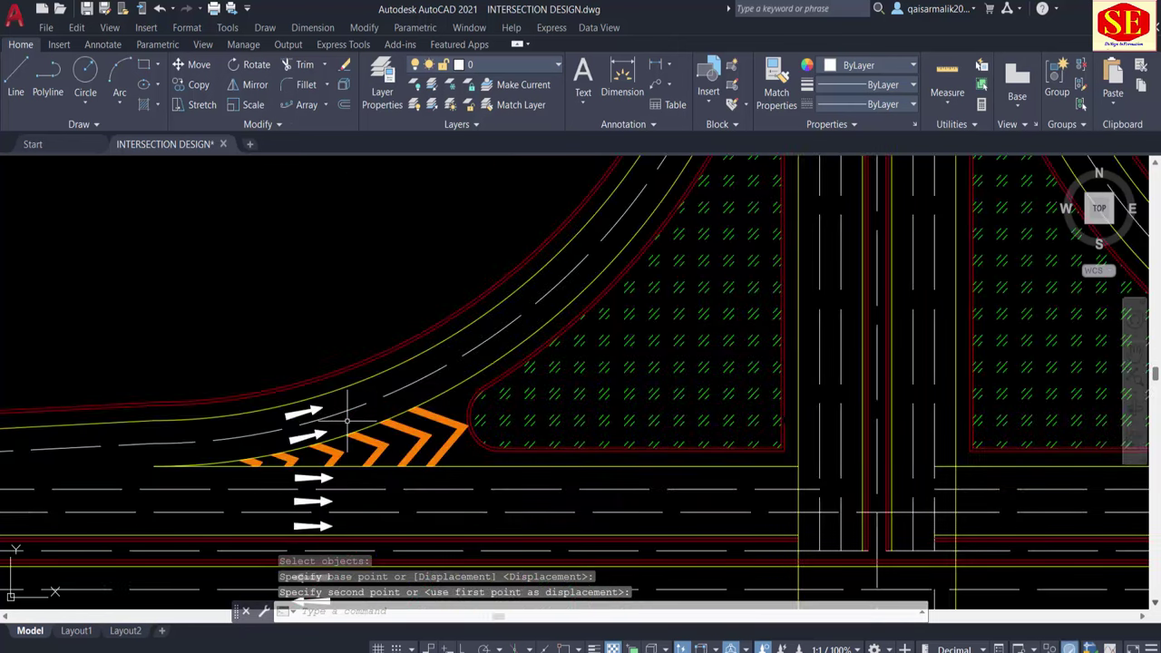
Step: Select all the west approach chevrons and move them into empty space
{"action": "type", "text": "m"}
{"action": "key", "text": "Return"}
{"action": "scroll", "coordinate": [425, 411], "scroll_direction": "up", "scroll_amount": 2}
{"action": "left_click_drag", "start_coordinate": [493, 402], "coordinate": [389, 511]}
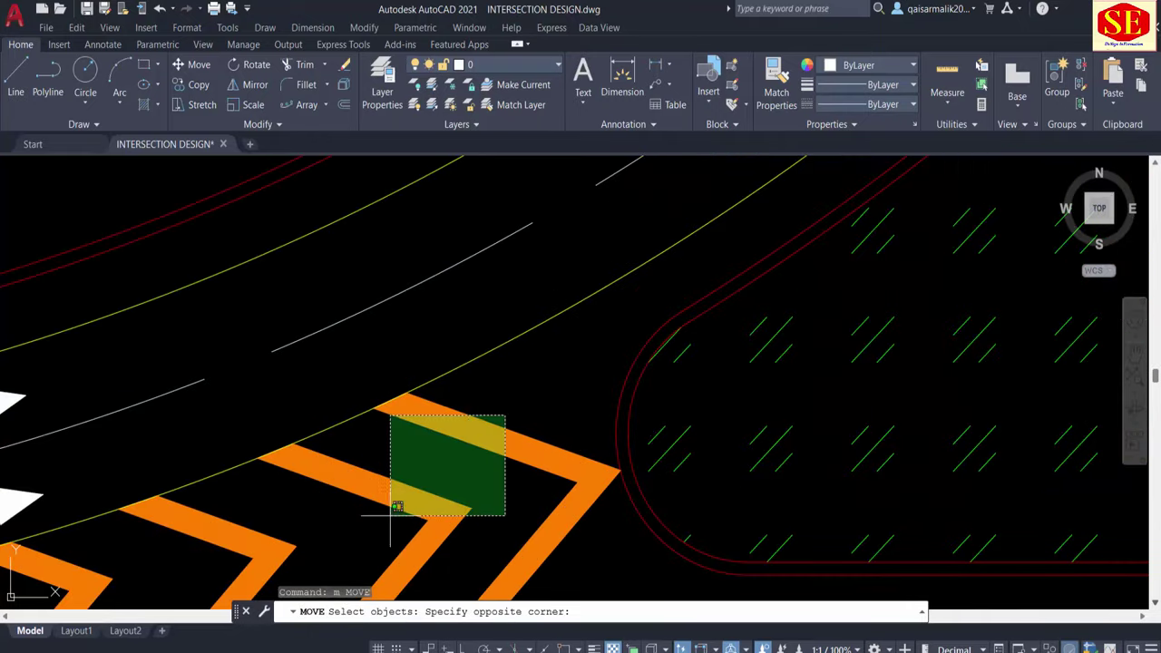
{"action": "scroll", "coordinate": [544, 408], "scroll_direction": "down", "scroll_amount": 3}
{"action": "scroll", "coordinate": [649, 418], "scroll_direction": "up", "scroll_amount": 2}
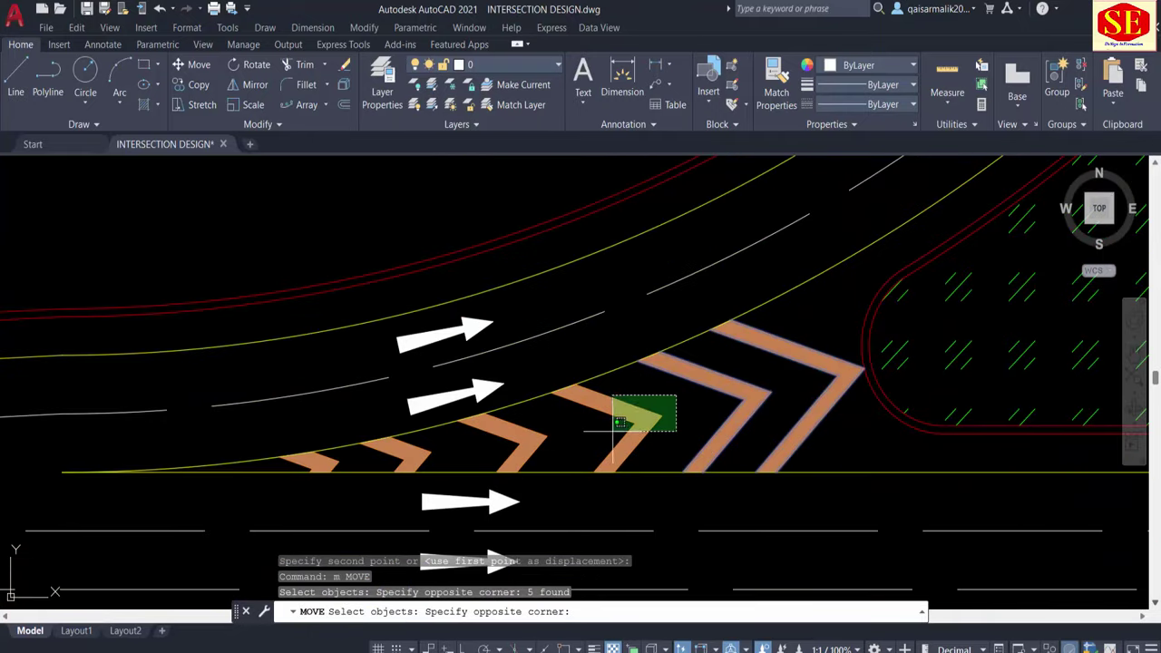
{"action": "left_click_drag", "start_coordinate": [649, 418], "coordinate": [554, 425]}
{"action": "left_click", "coordinate": [507, 448]}
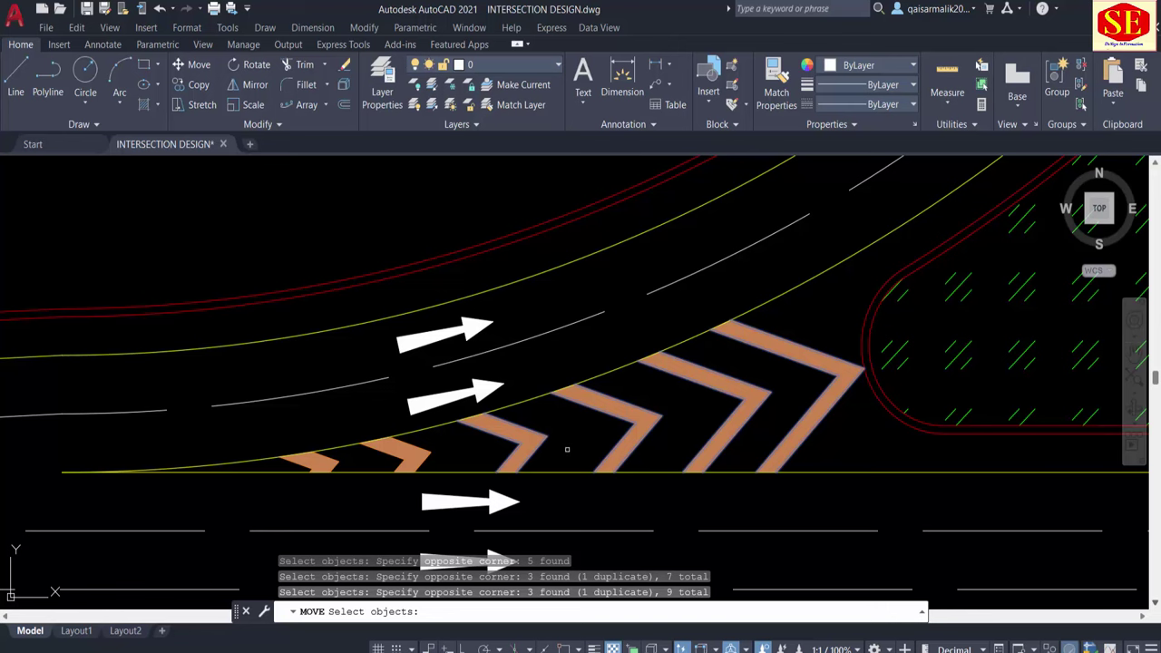
{"action": "left_click", "coordinate": [453, 450]}
{"action": "left_click", "coordinate": [381, 461]}
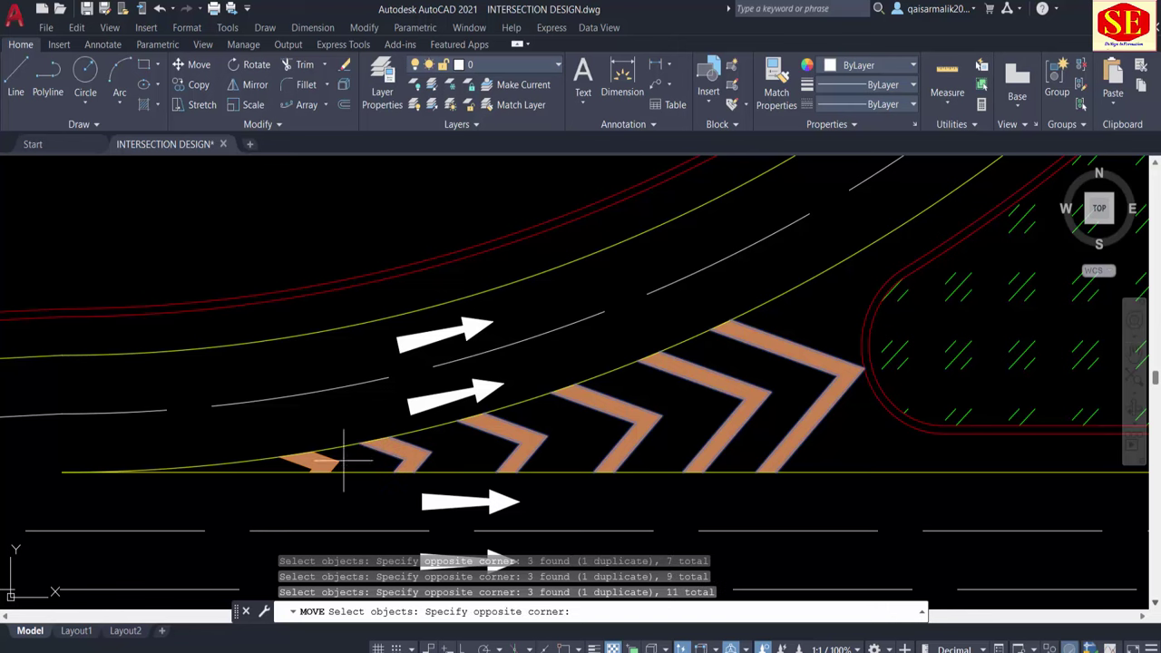
{"action": "left_click", "coordinate": [297, 462]}
{"action": "key", "text": "Return"}
{"action": "left_click", "coordinate": [301, 461]}
{"action": "scroll", "coordinate": [301, 460], "scroll_direction": "down", "scroll_amount": 3}
{"action": "scroll", "coordinate": [302, 305], "scroll_direction": "down", "scroll_amount": 2}
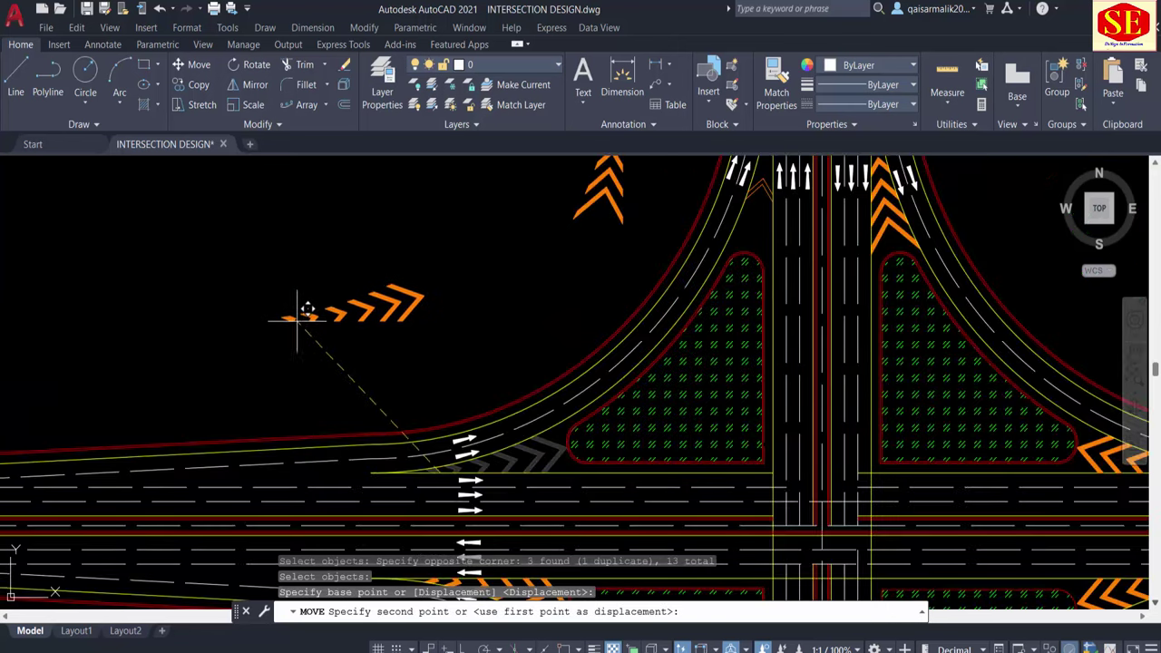
{"action": "key", "text": "Escape"}
{"action": "middle_click_drag", "start_coordinate": [317, 349], "coordinate": [200, 440]}
Step: Try mirroring the vertical chevron, then cancel, leaving it unchanged
{"action": "type", "text": "mi"}
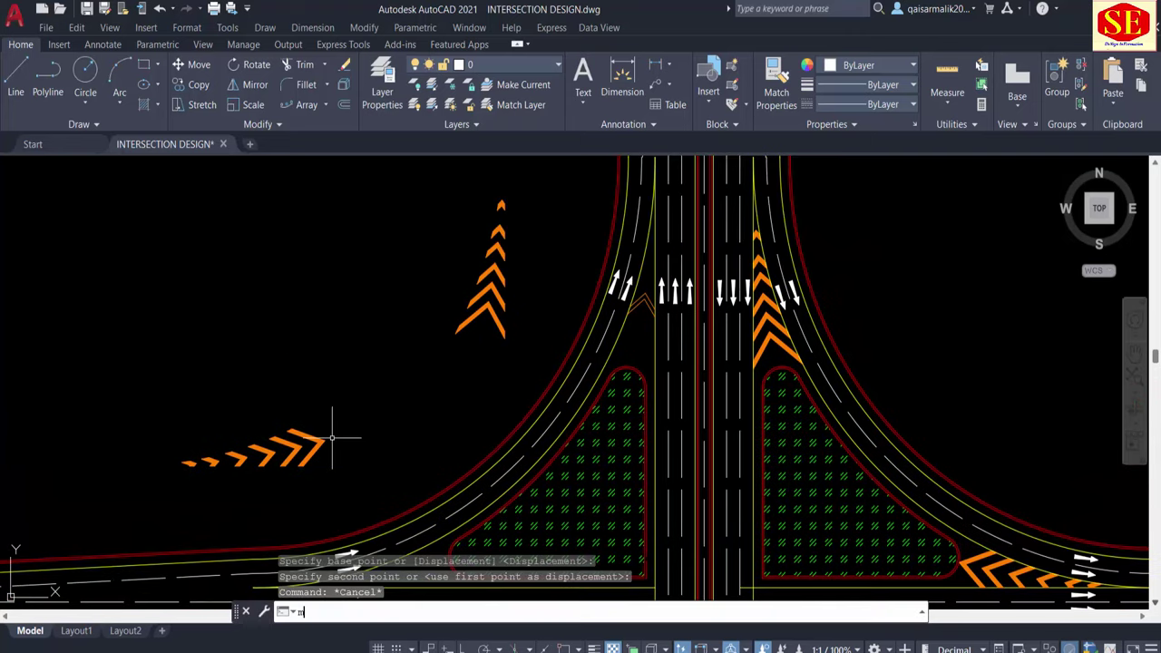
{"action": "key", "text": "Return"}
{"action": "left_click", "coordinate": [526, 176]}
{"action": "left_click", "coordinate": [470, 299]}
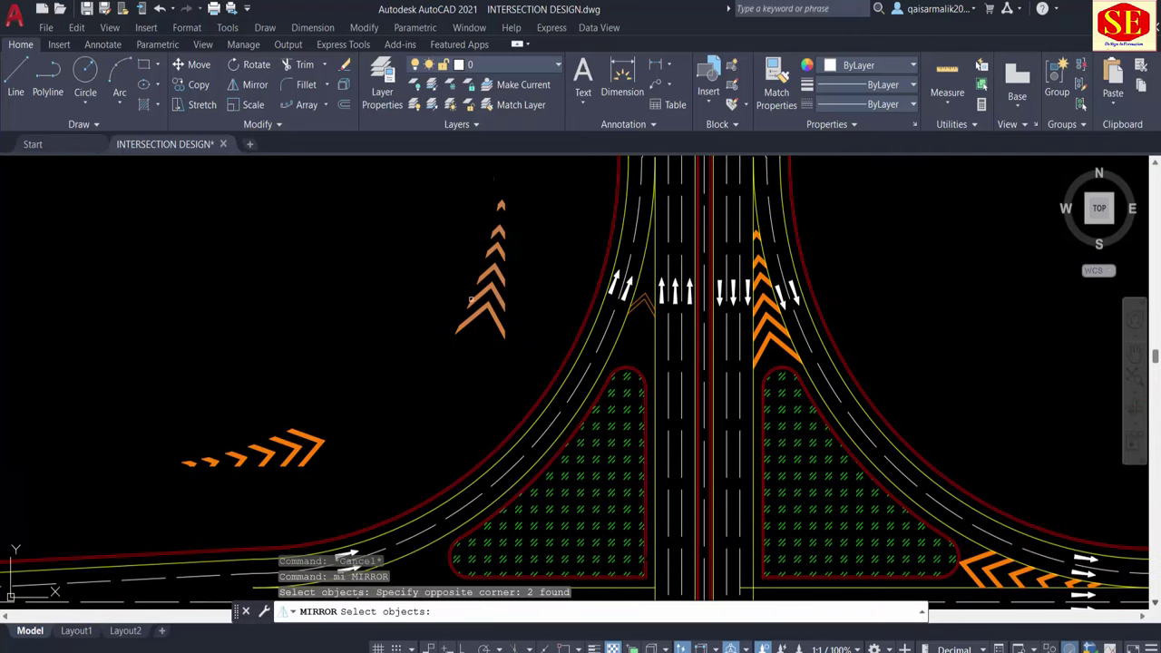
{"action": "key", "text": "Return"}
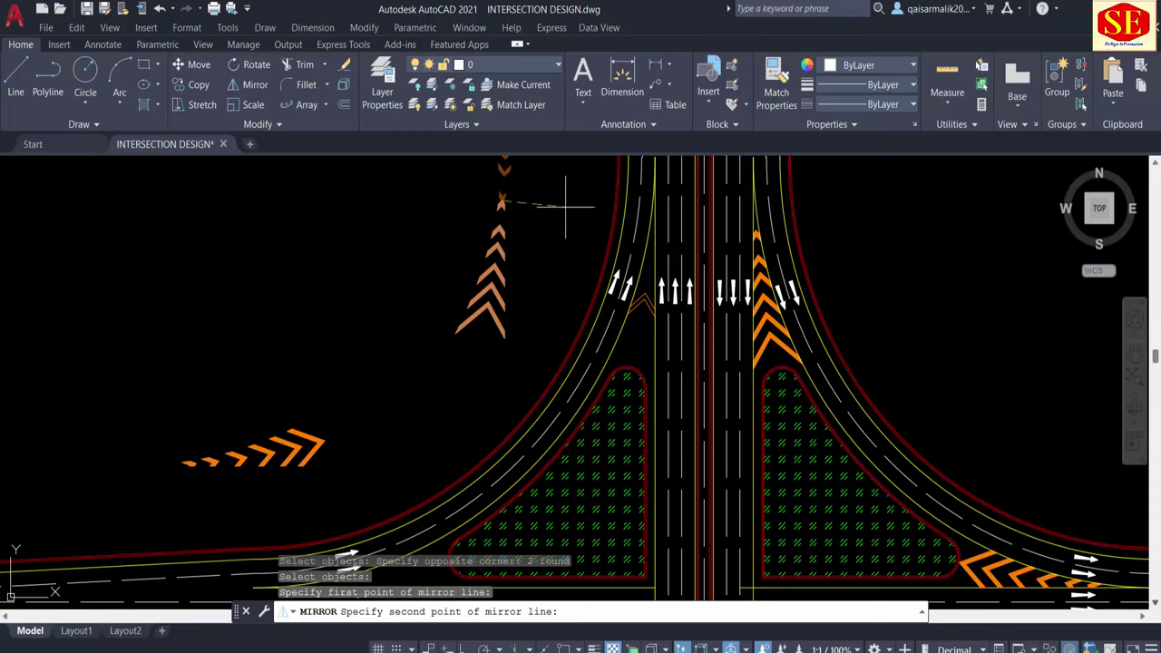
{"action": "middle_click_drag", "start_coordinate": [565, 203], "coordinate": [544, 415]}
{"action": "left_click", "coordinate": [478, 387]}
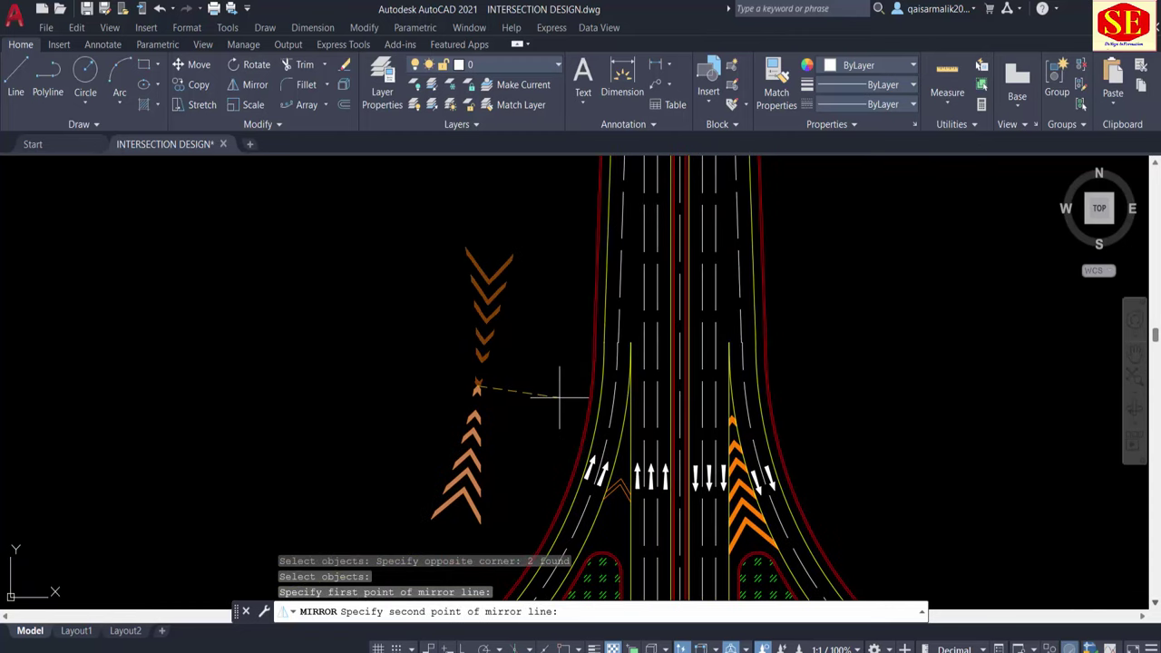
{"action": "left_click", "coordinate": [558, 396]}
{"action": "key", "text": "Escape"}
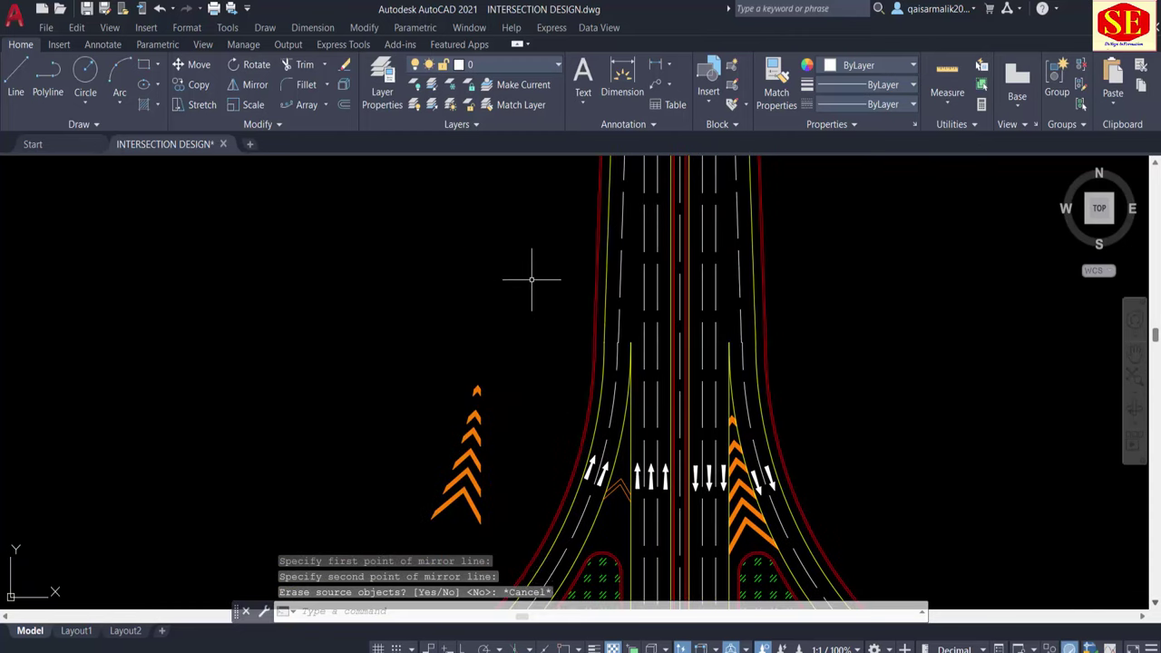
Step: Mirror the vertical chevron about a line from its tip, keeping the original
{"action": "type", "text": "mi"}
{"action": "key", "text": "Return"}
{"action": "left_click", "coordinate": [516, 359]}
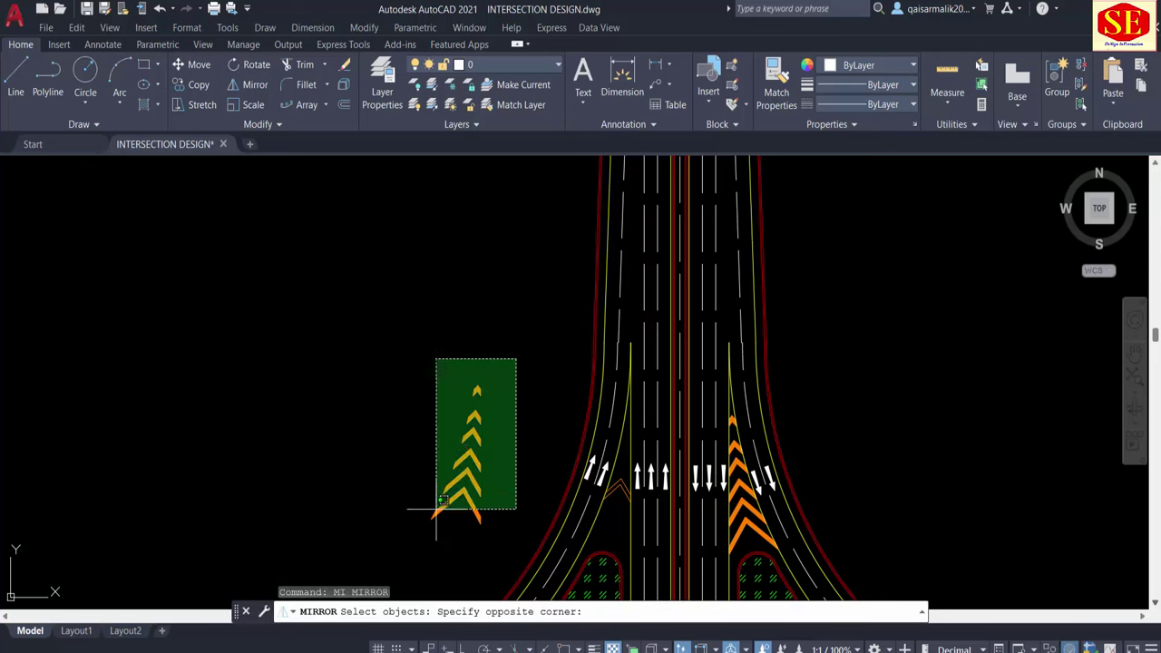
{"action": "left_click", "coordinate": [436, 510]}
{"action": "key", "text": "Return"}
{"action": "left_click", "coordinate": [477, 385]}
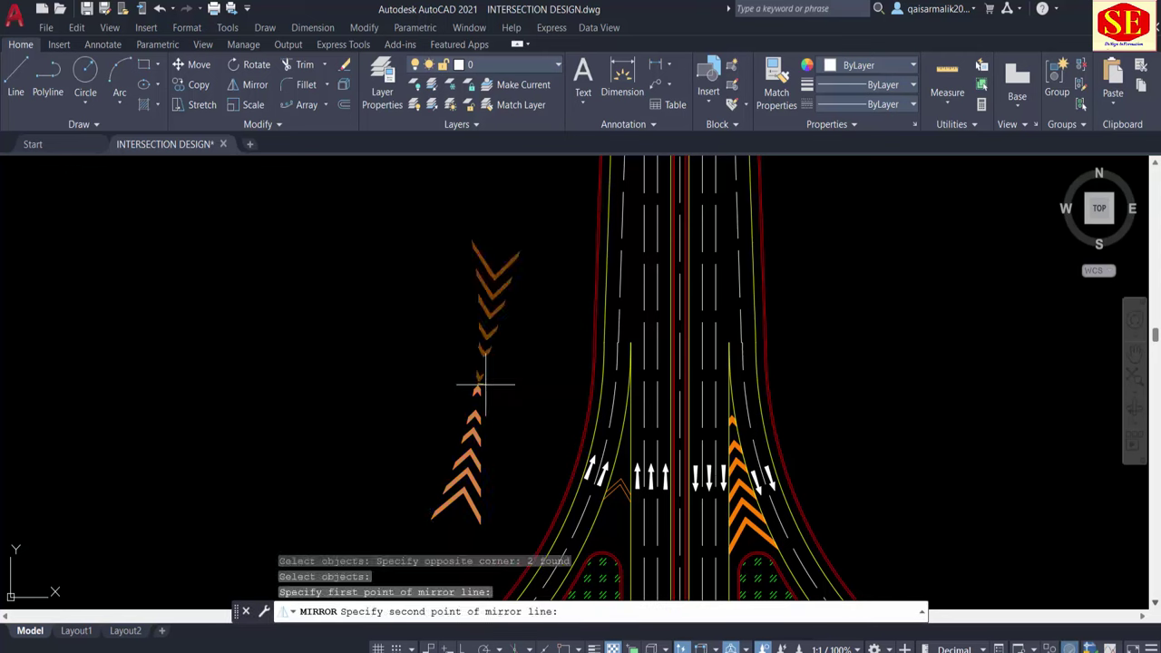
{"action": "left_click", "coordinate": [883, 424]}
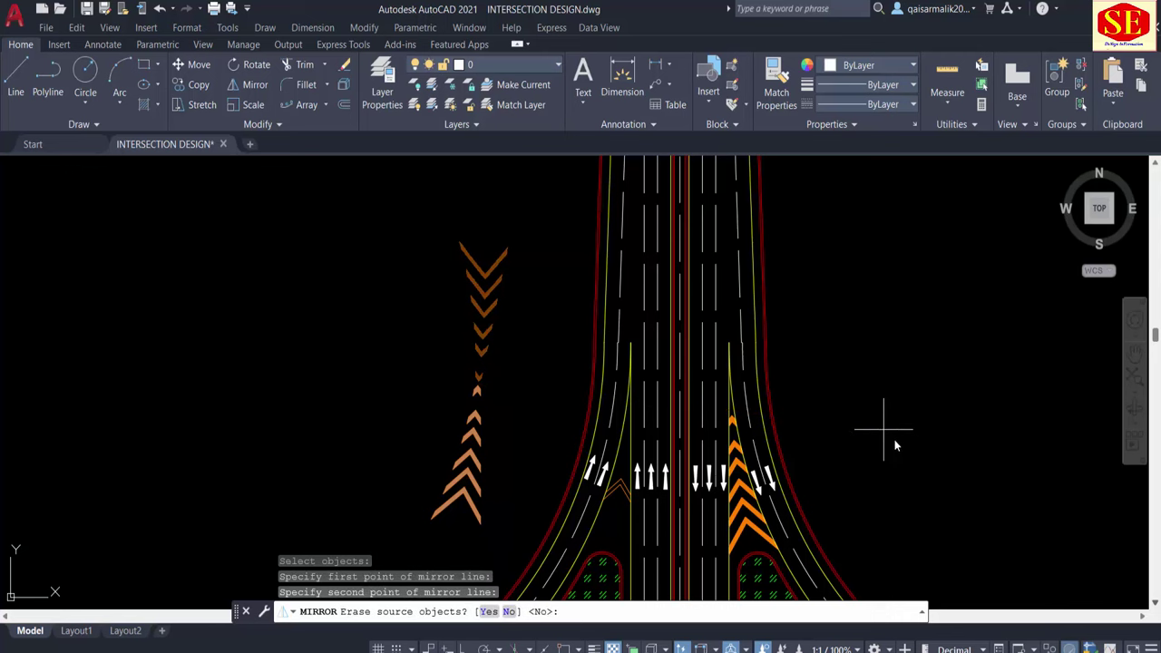
{"action": "right_click", "coordinate": [882, 428]}
{"action": "left_click", "coordinate": [907, 440]}
{"action": "middle_click_drag", "start_coordinate": [348, 345], "coordinate": [368, 313]}
{"action": "key", "text": "Escape"}
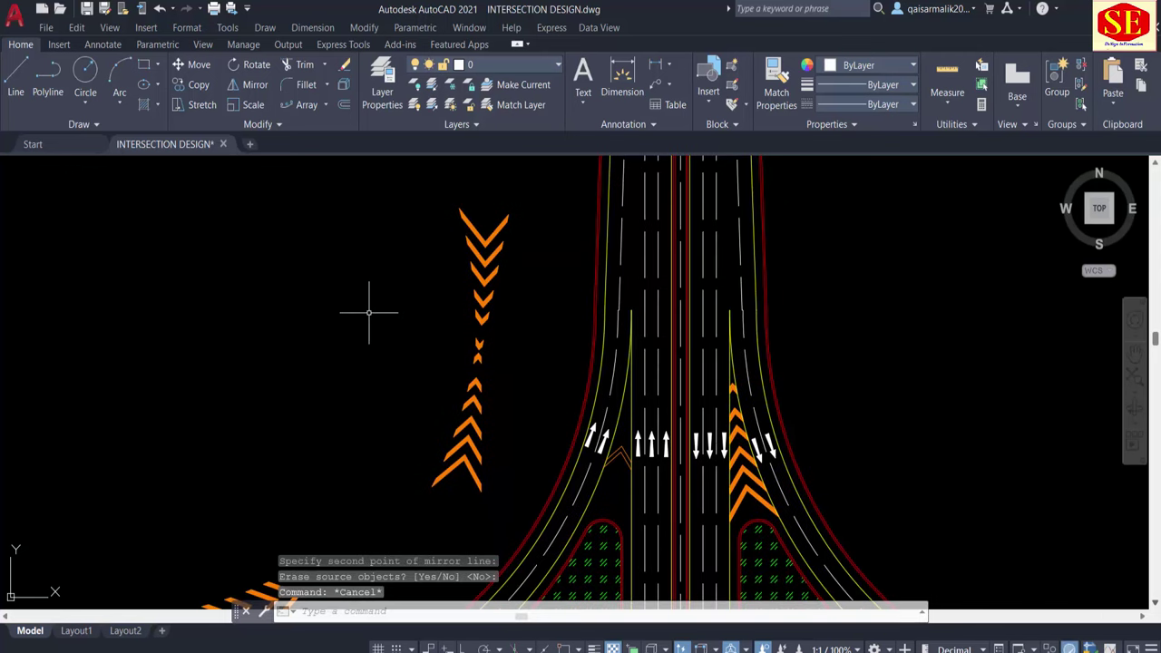
Step: Begin moving the two chevron groups toward the west approach, using their tip as the base point
{"action": "type", "text": "m"}
{"action": "key", "text": "Return"}
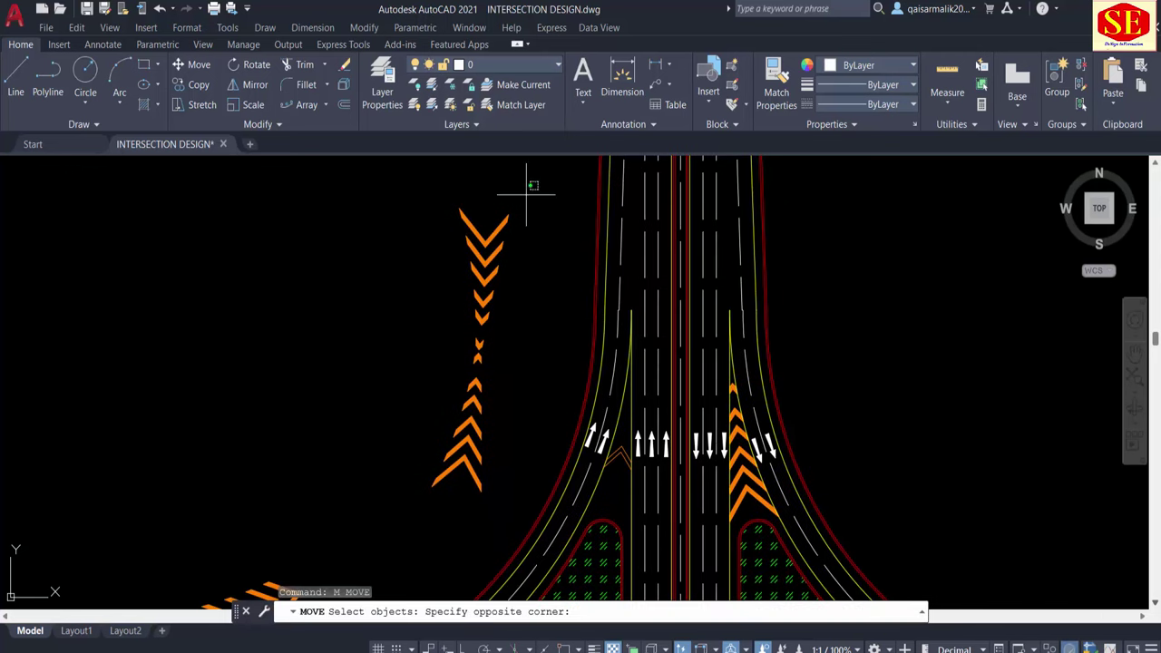
{"action": "left_click", "coordinate": [462, 337]}
{"action": "key", "text": "Return"}
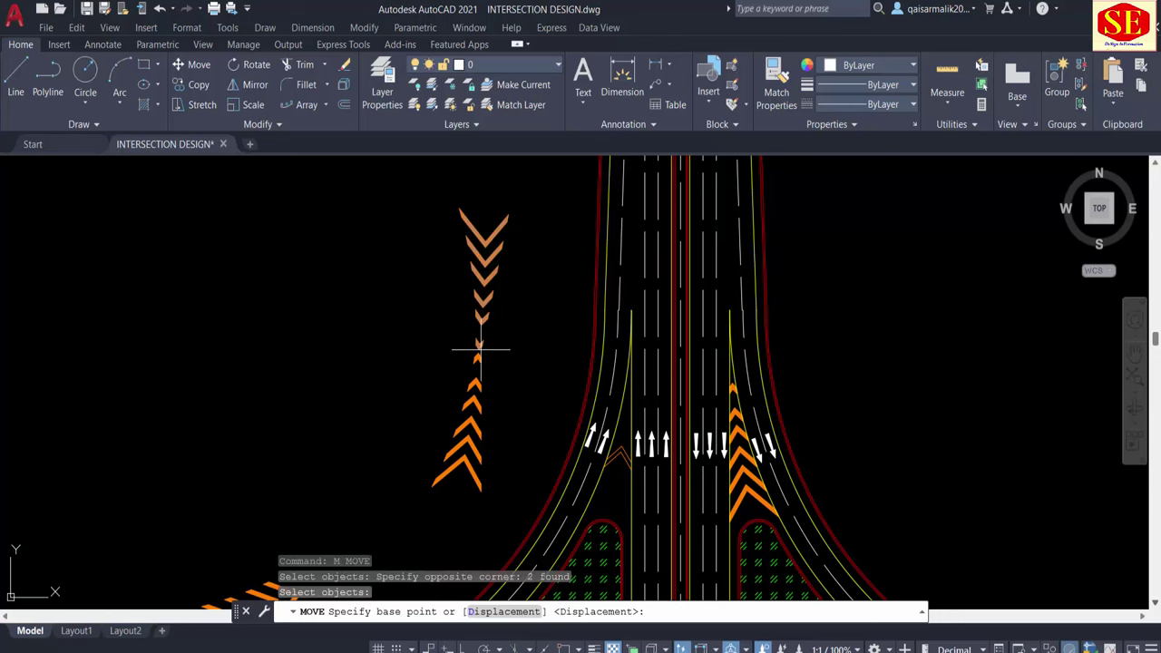
{"action": "left_click", "coordinate": [480, 348]}
{"action": "scroll", "coordinate": [535, 327], "scroll_direction": "down", "scroll_amount": 5}
{"action": "scroll", "coordinate": [526, 399], "scroll_direction": "up", "scroll_amount": 3}
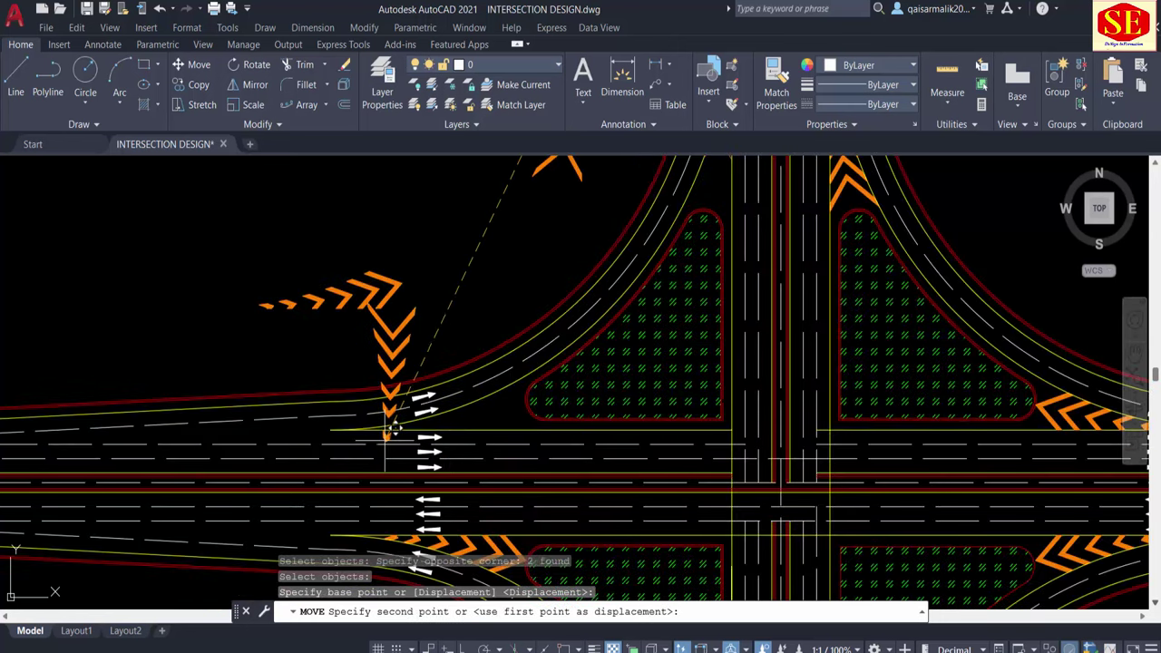
{"action": "scroll", "coordinate": [385, 424], "scroll_direction": "up", "scroll_amount": 2}
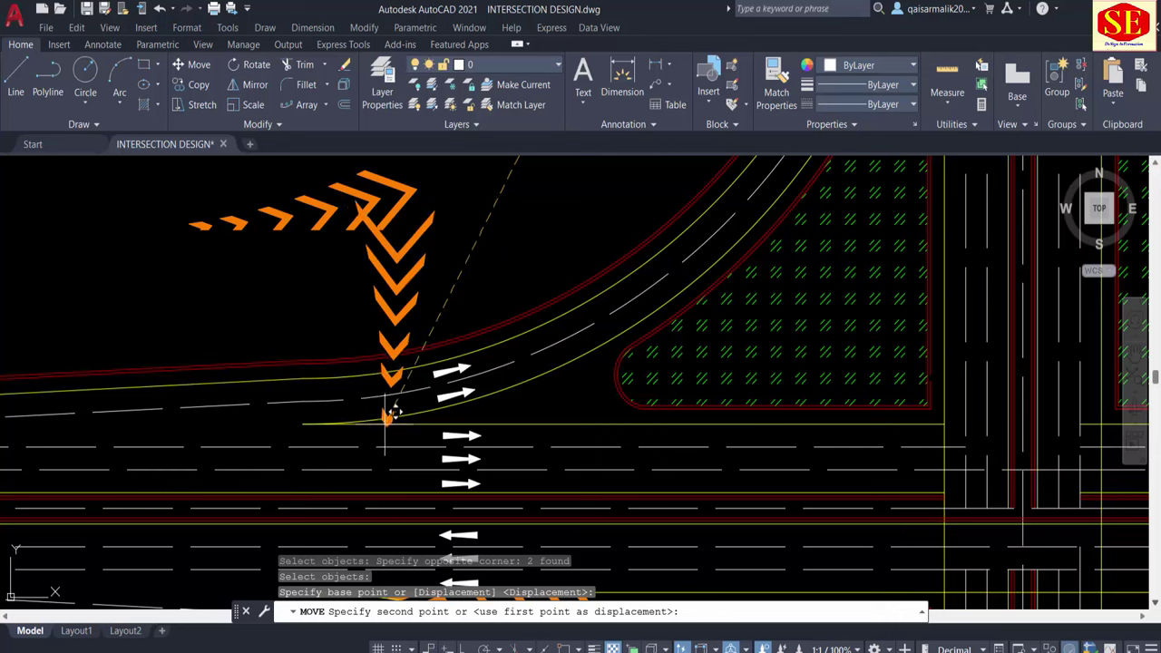
Step: Rotate the vertical chevron column about its tip so it points west
{"action": "key", "text": "Escape"}
{"action": "type", "text": "o"}
{"action": "key", "text": "Return"}
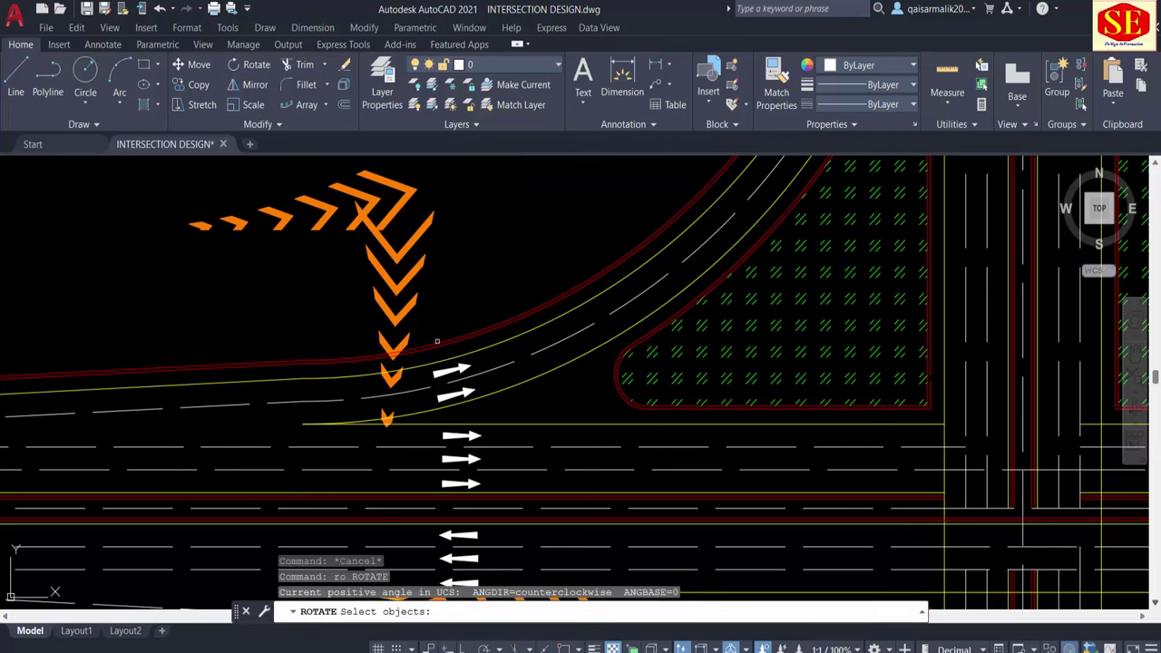
{"action": "left_click_drag", "start_coordinate": [426, 254], "coordinate": [391, 315]}
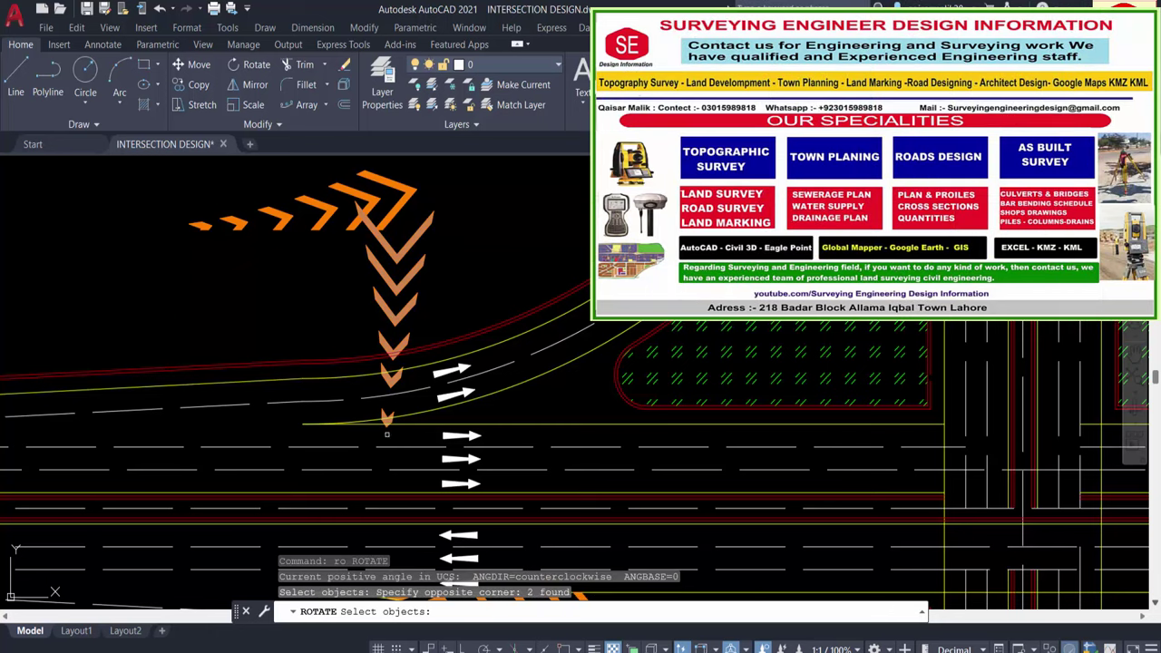
{"action": "key", "text": "Return"}
{"action": "left_click", "coordinate": [386, 420]}
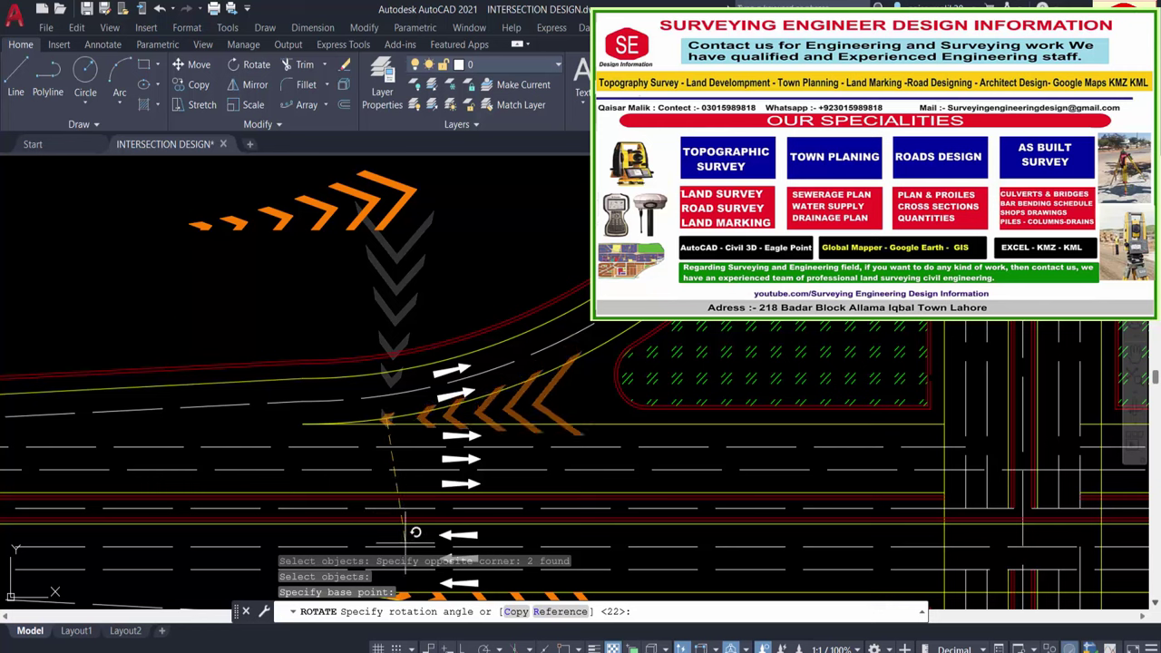
{"action": "key", "text": "Escape"}
Step: Move the large outer chevron against the island corner, then undo that move
{"action": "type", "text": "m"}
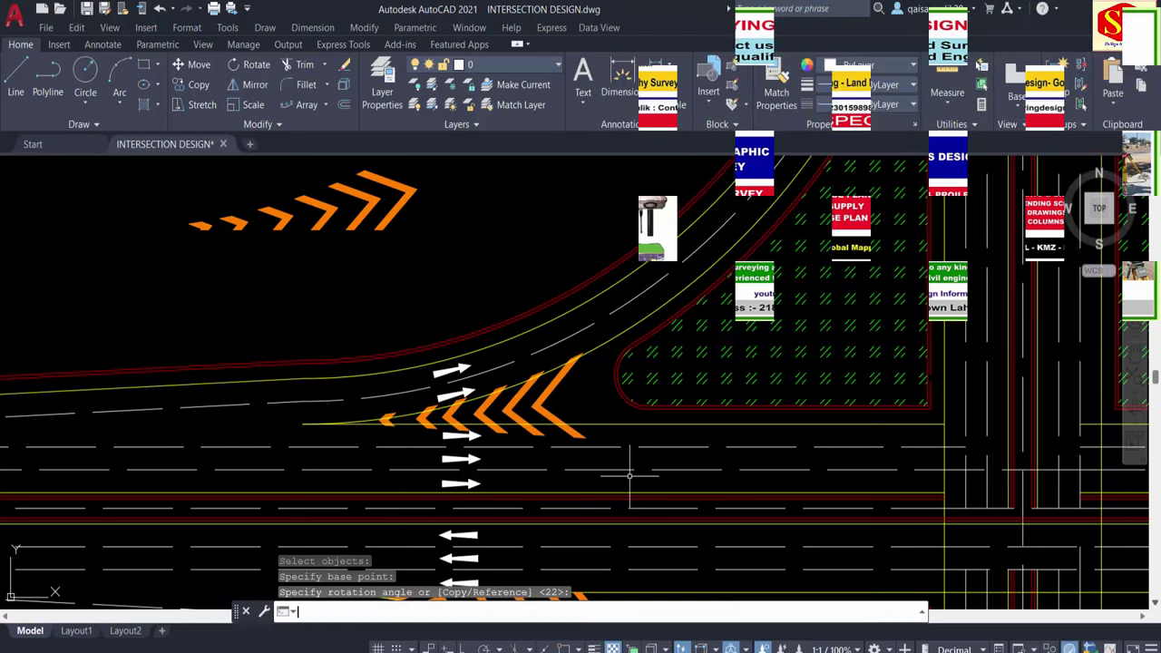
{"action": "key", "text": "Return"}
{"action": "left_click", "coordinate": [564, 395]}
{"action": "key", "text": "Return"}
{"action": "left_click", "coordinate": [584, 384]}
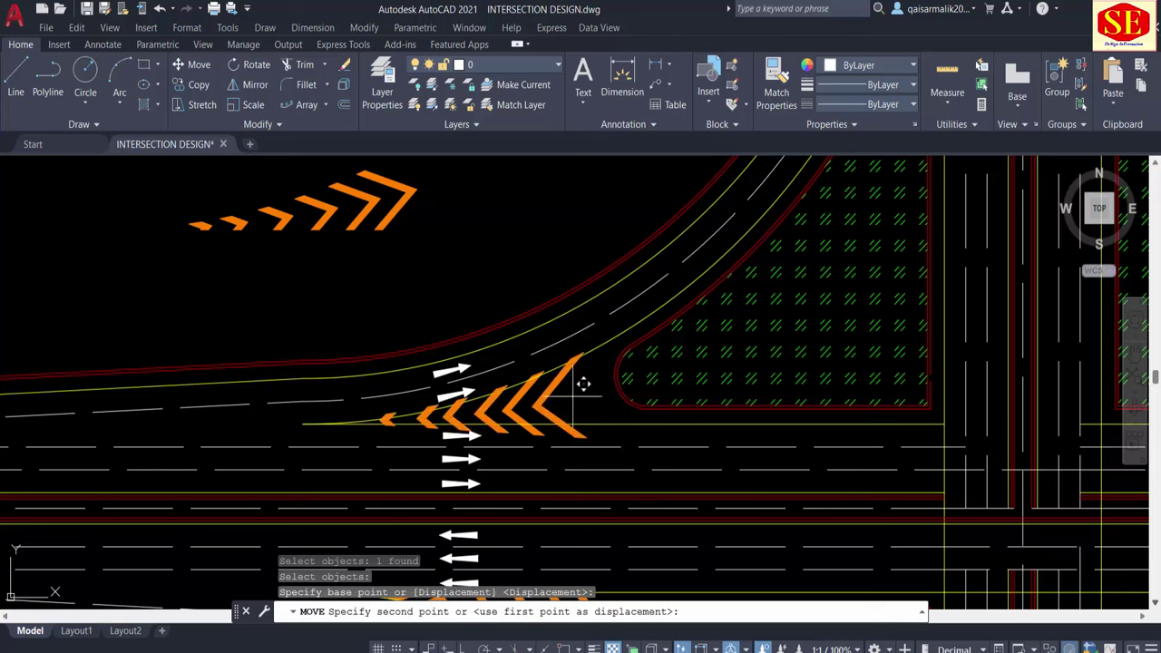
{"action": "left_click", "coordinate": [591, 387]}
{"action": "key", "text": "Escape"}
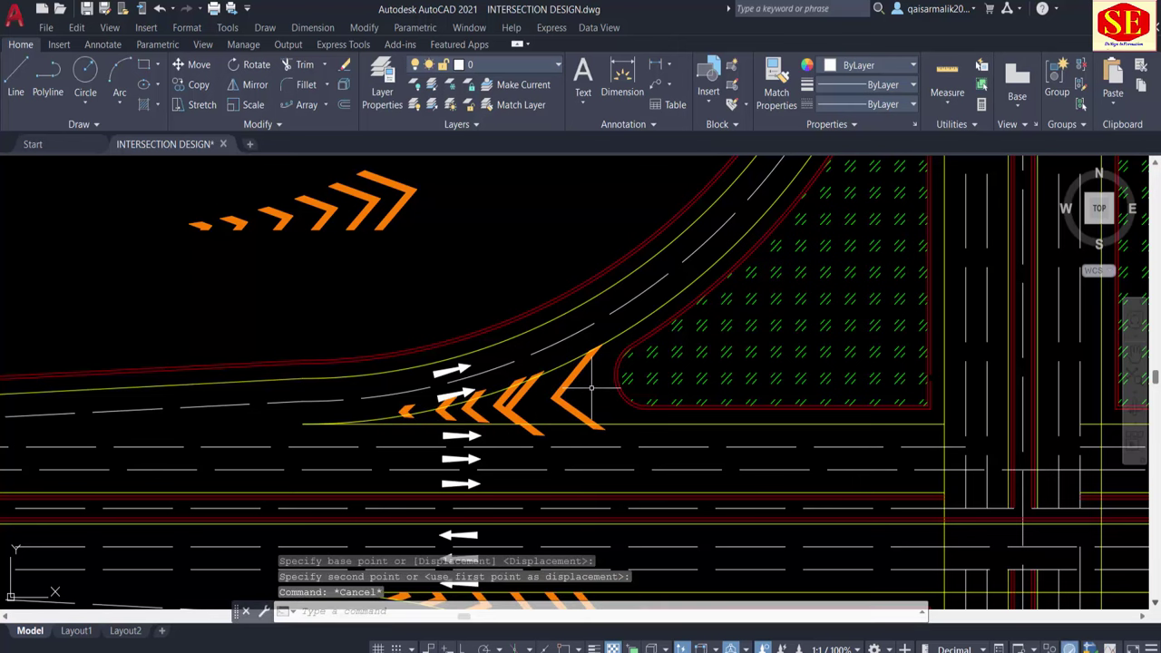
{"action": "type", "text": "u"}
{"action": "key", "text": "Return"}
Step: Select two chevrons for moving, then abandon the move
{"action": "type", "text": "m"}
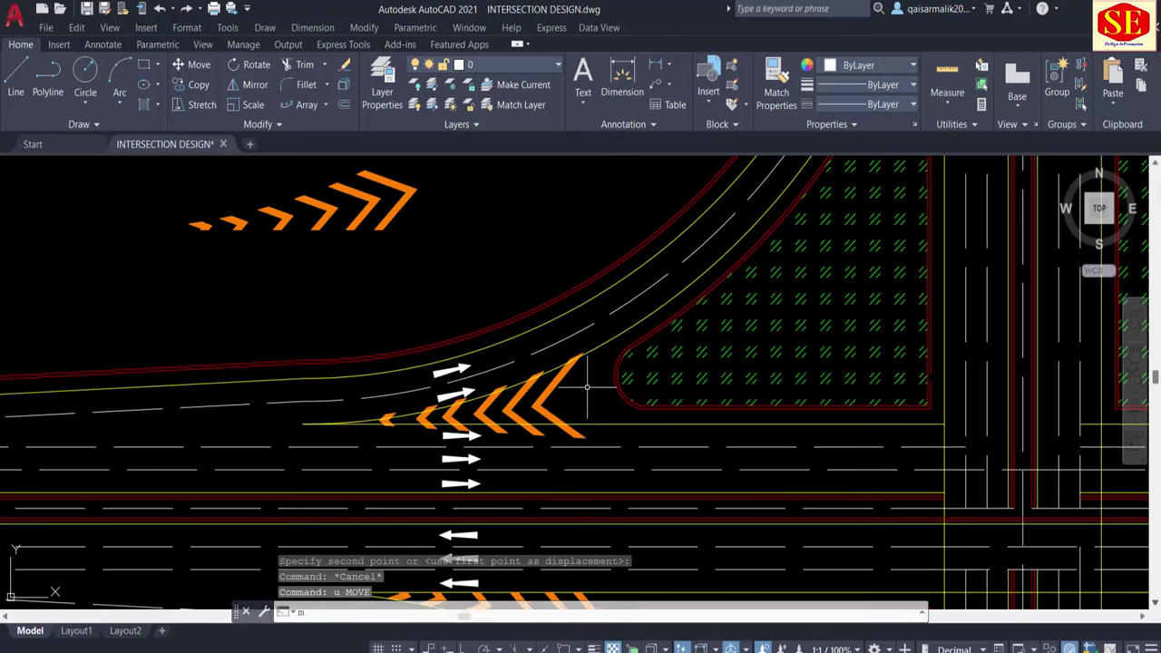
{"action": "key", "text": "Return"}
{"action": "left_click", "coordinate": [494, 399]}
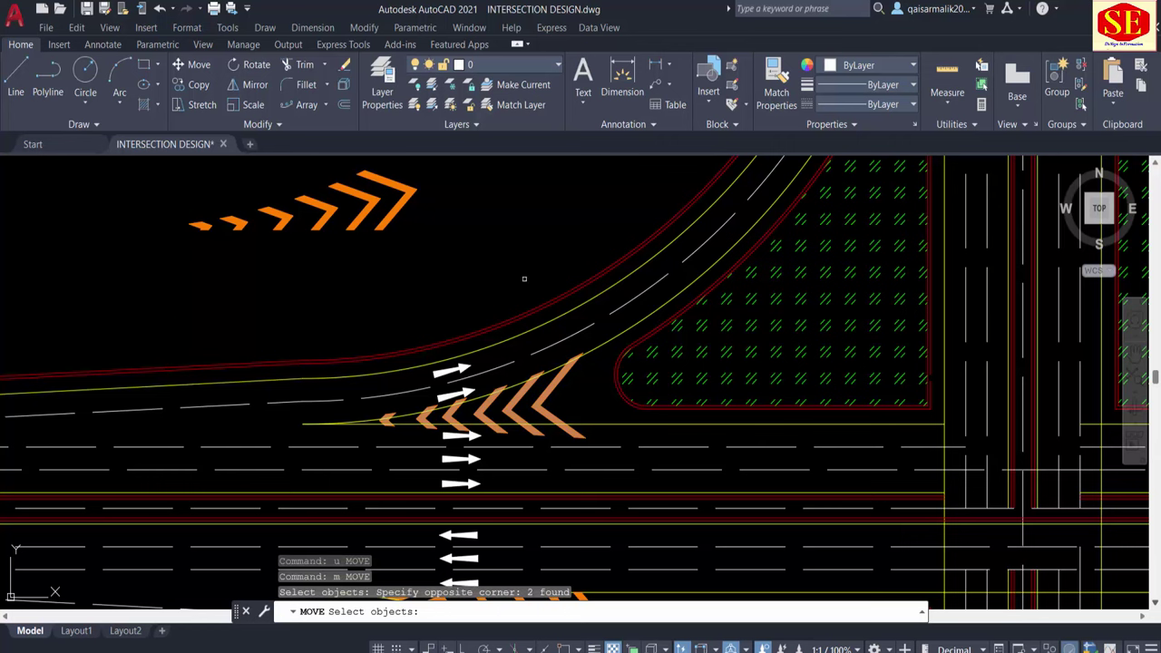
{"action": "key", "text": "Return"}
{"action": "left_click", "coordinate": [517, 265]}
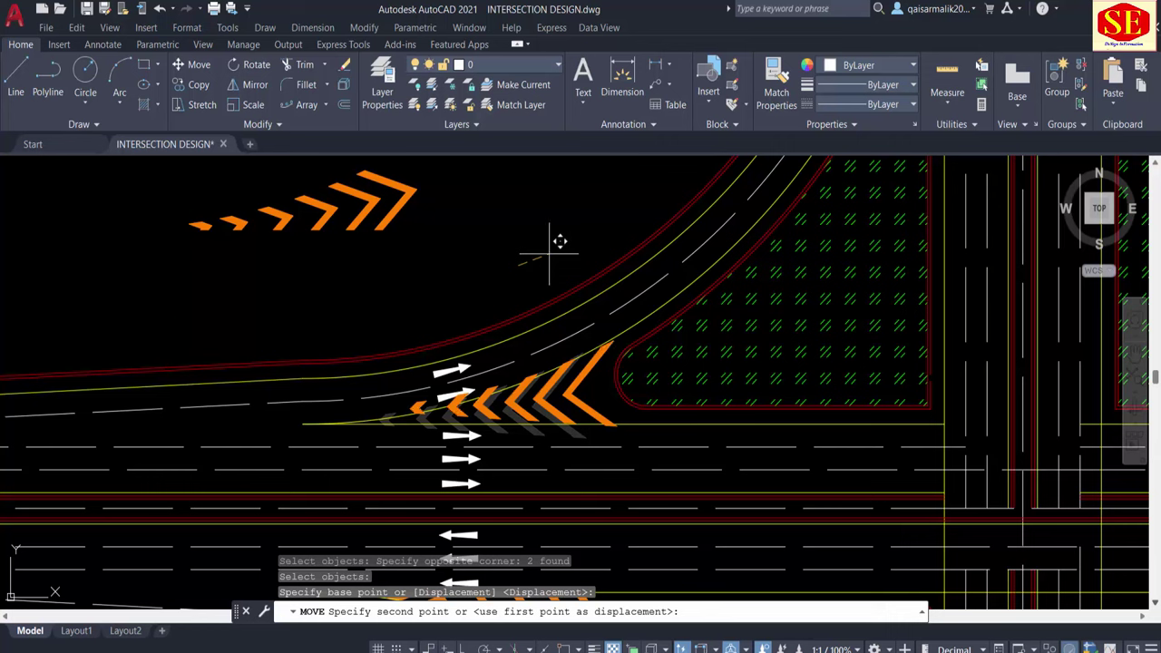
{"action": "key", "text": "Escape"}
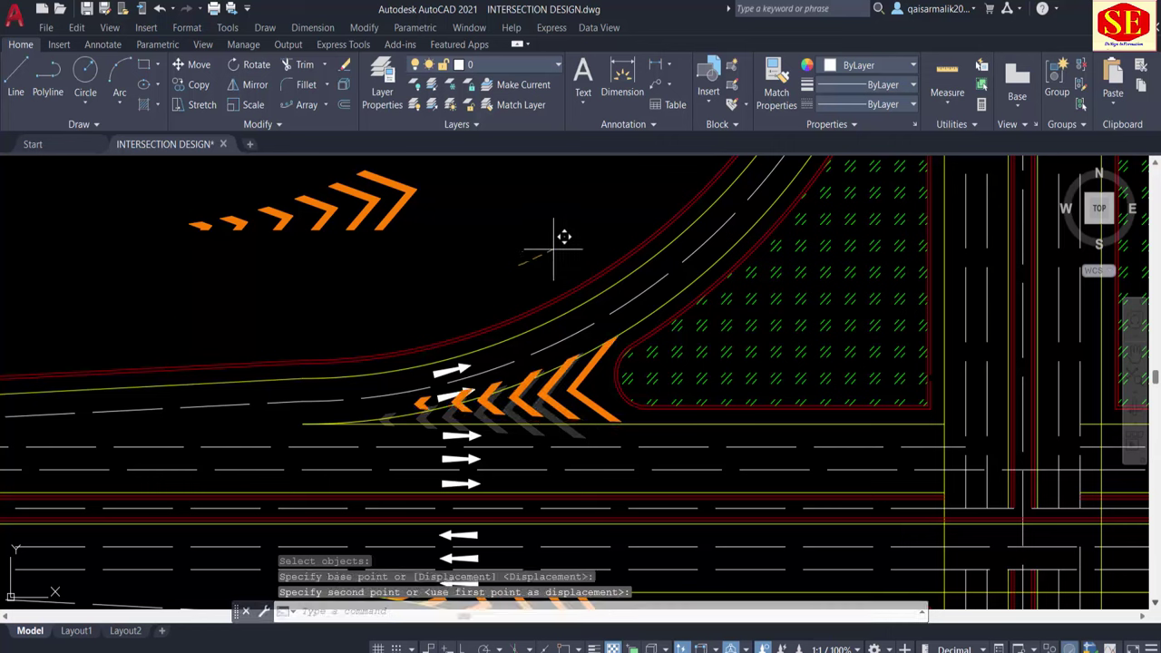
Step: Try rotating the chevrons about a pivot near the island, then cancel
{"action": "type", "text": "ro"}
{"action": "key", "text": "Return"}
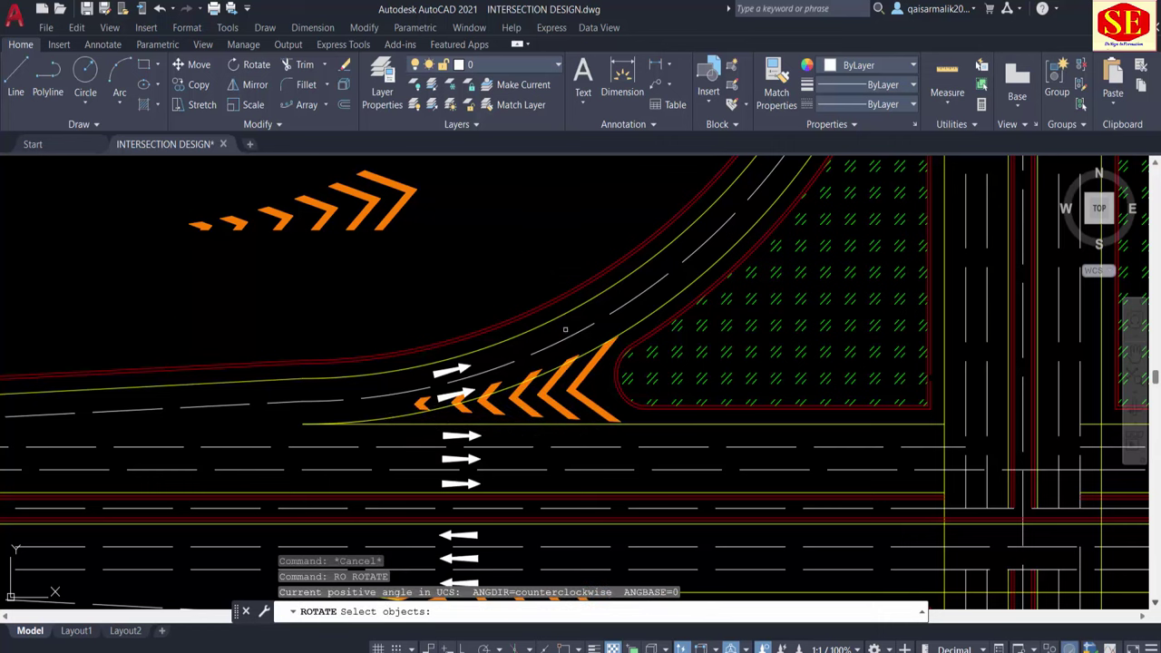
{"action": "left_click", "coordinate": [595, 375]}
{"action": "left_click", "coordinate": [501, 437]}
{"action": "key", "text": "Return"}
{"action": "left_click", "coordinate": [585, 392]}
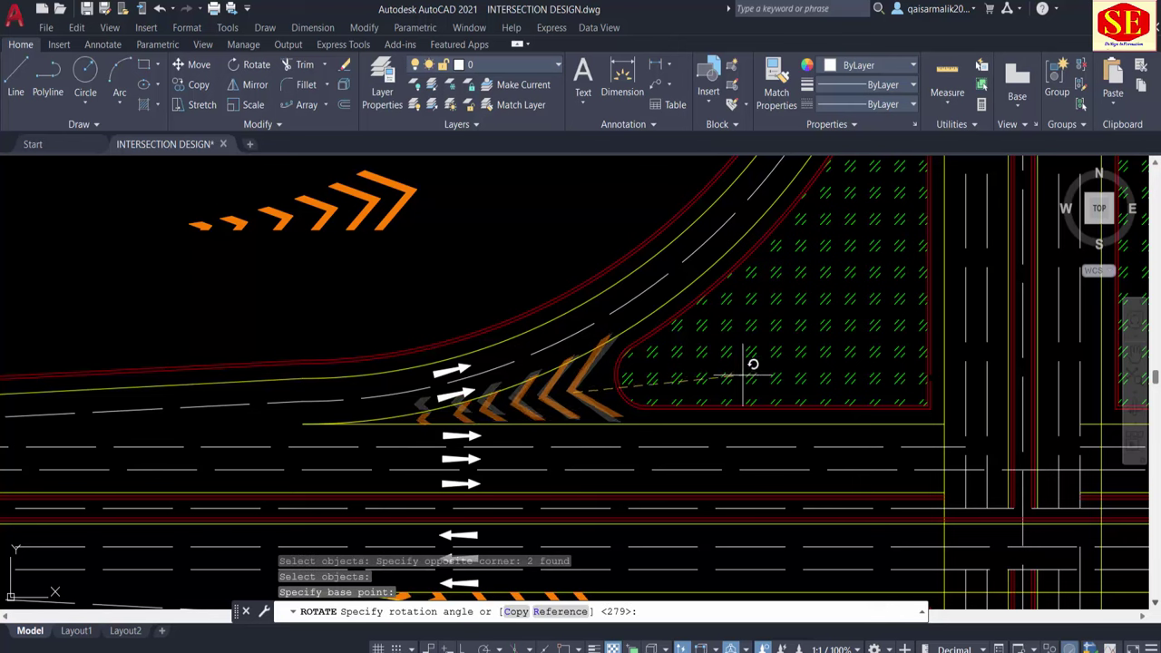
{"action": "key", "text": "Escape"}
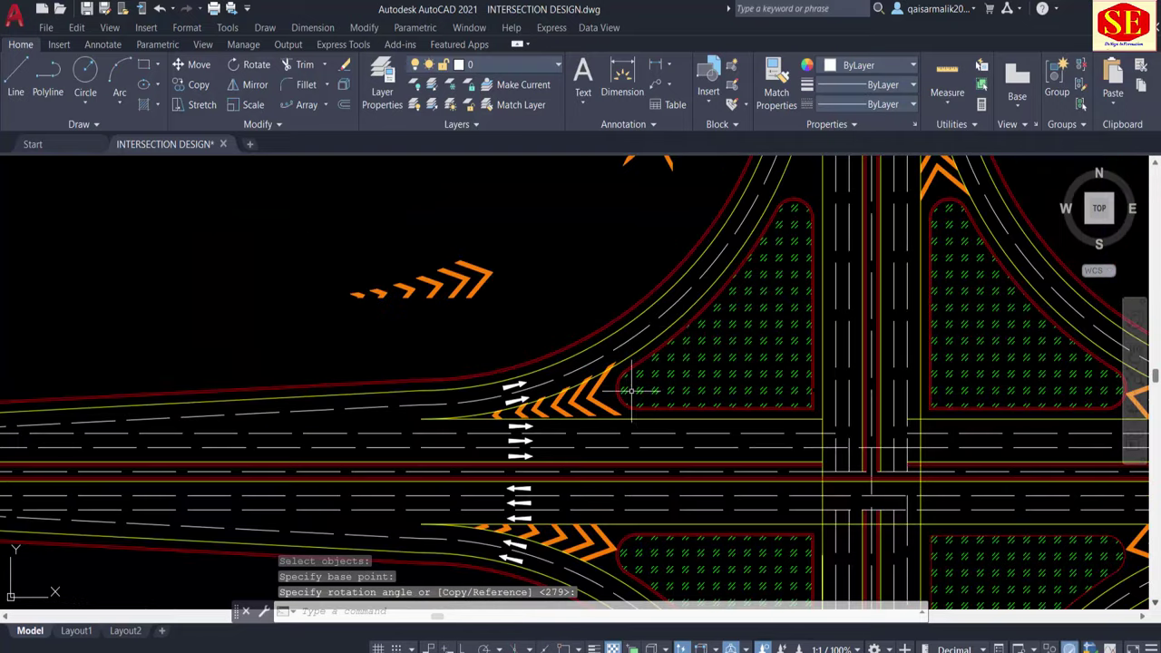
Step: Nudge the two front chevrons so they sit against the island nose
{"action": "scroll", "coordinate": [508, 362], "scroll_direction": "down", "scroll_amount": 2}
{"action": "middle_click_drag", "start_coordinate": [436, 395], "coordinate": [435, 511]}
{"action": "scroll", "coordinate": [435, 510], "scroll_direction": "up", "scroll_amount": 2}
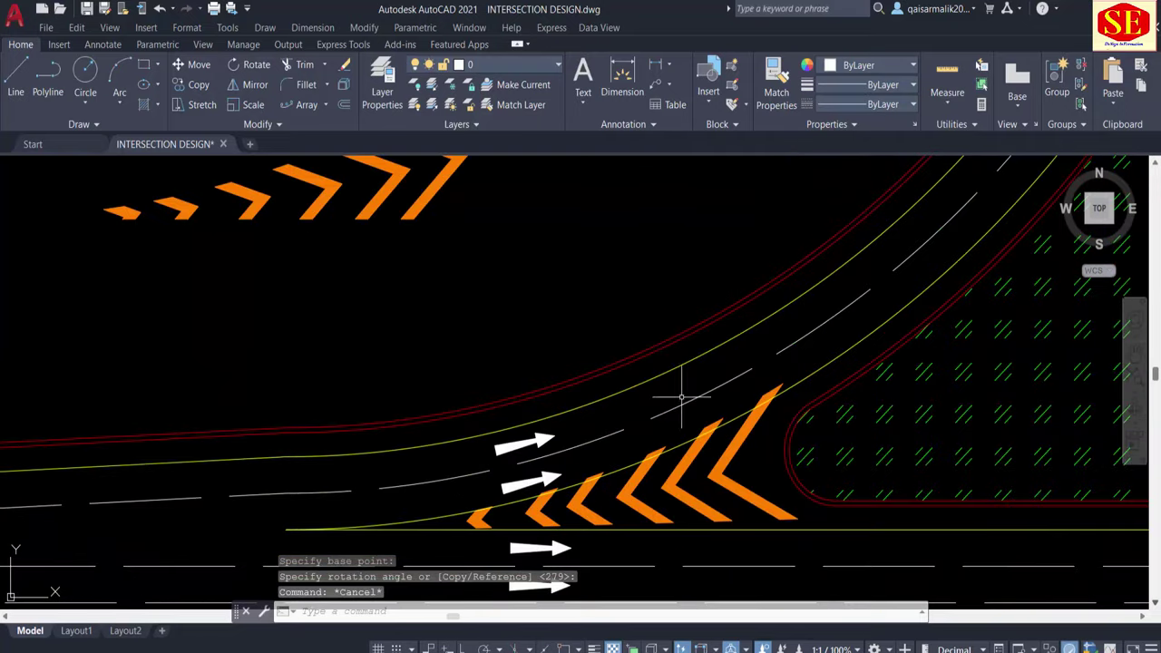
{"action": "scroll", "coordinate": [572, 370], "scroll_direction": "down", "scroll_amount": 2}
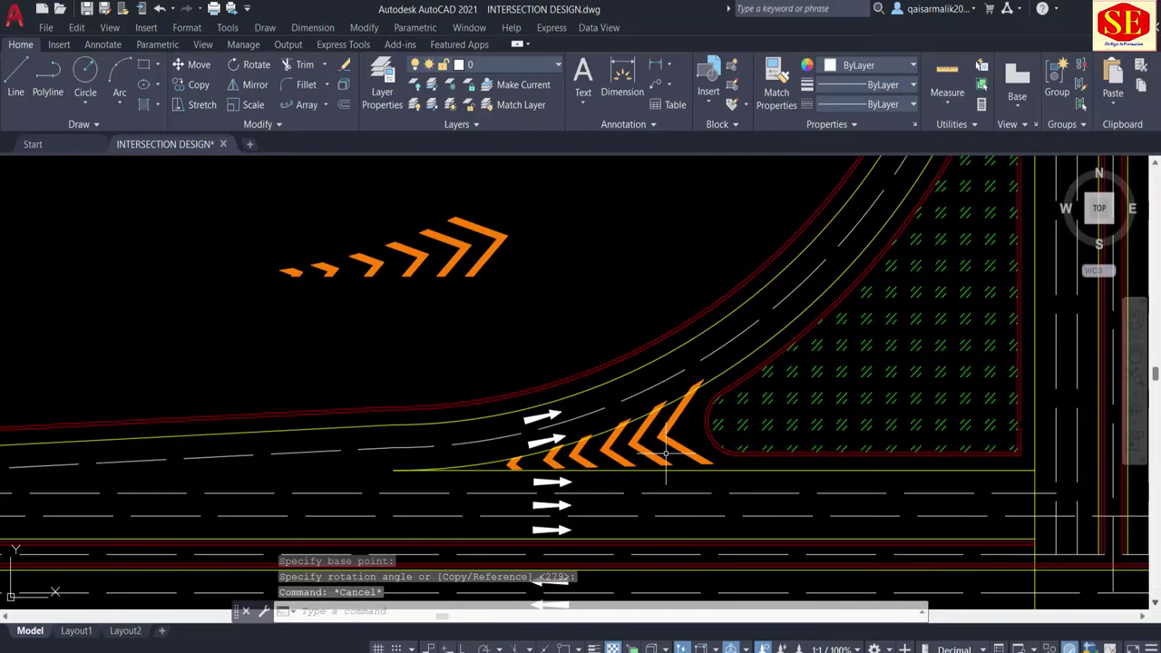
{"action": "type", "text": "m"}
{"action": "key", "text": "Return"}
{"action": "left_click", "coordinate": [690, 451]}
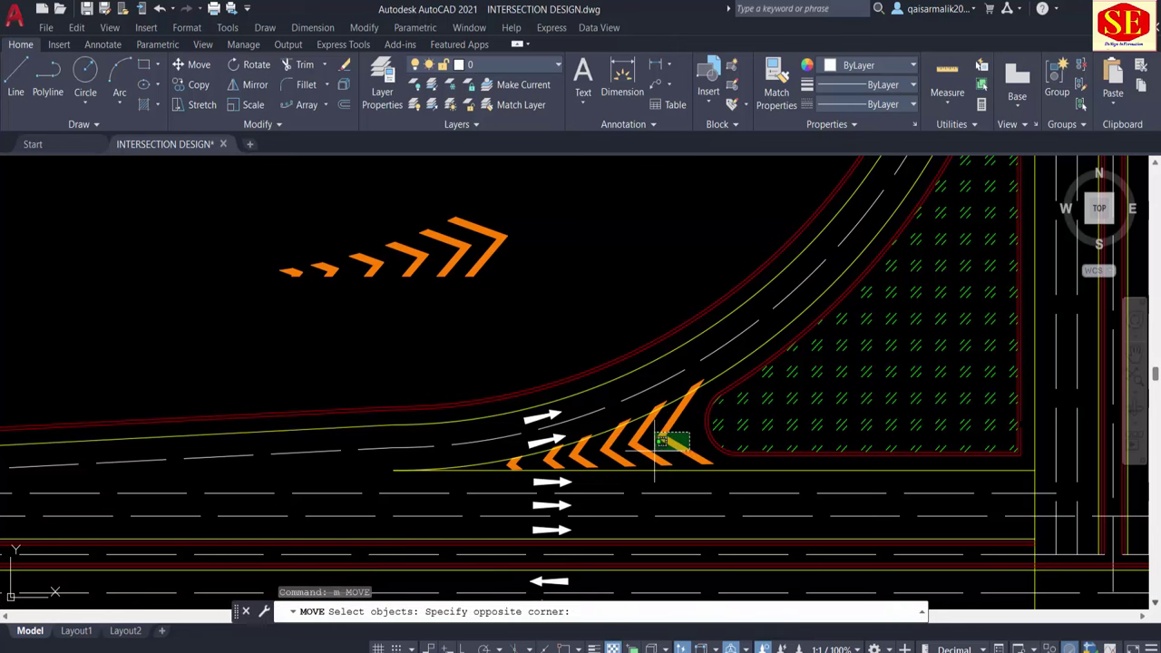
{"action": "left_click", "coordinate": [655, 441]}
{"action": "key", "text": "Return"}
{"action": "left_click", "coordinate": [598, 270]}
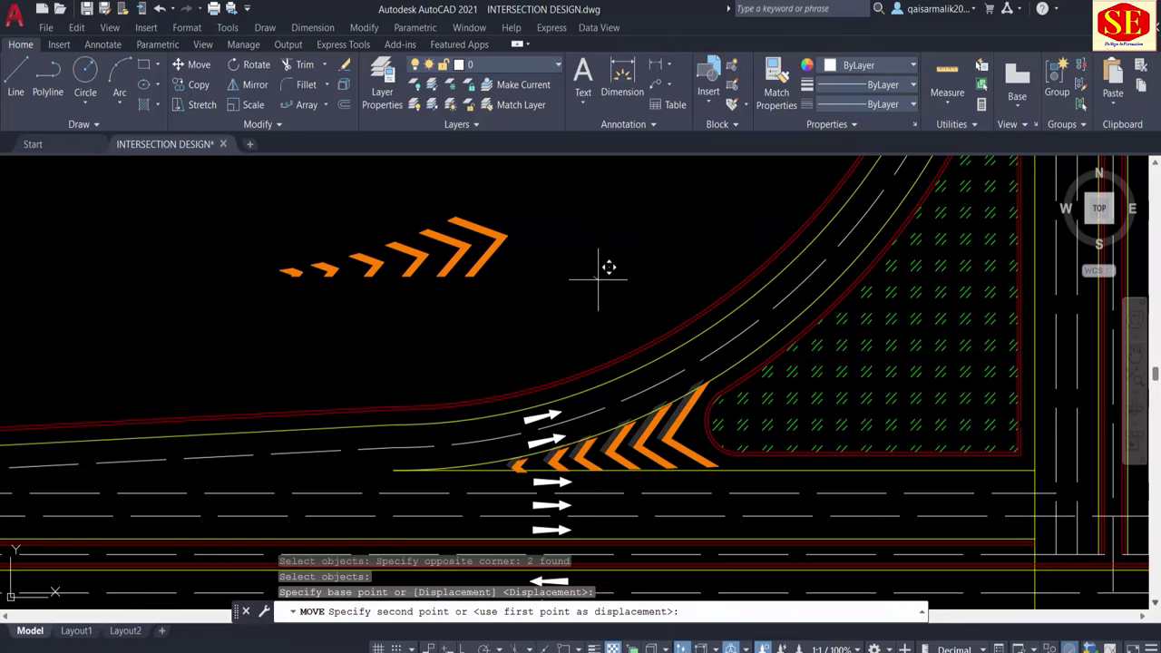
{"action": "left_click", "coordinate": [604, 267]}
{"action": "key", "text": "Escape"}
Step: Begin mirroring the loose chevron row with MI
{"action": "scroll", "coordinate": [630, 272], "scroll_direction": "down", "scroll_amount": 3}
{"action": "scroll", "coordinate": [519, 384], "scroll_direction": "up", "scroll_amount": 2}
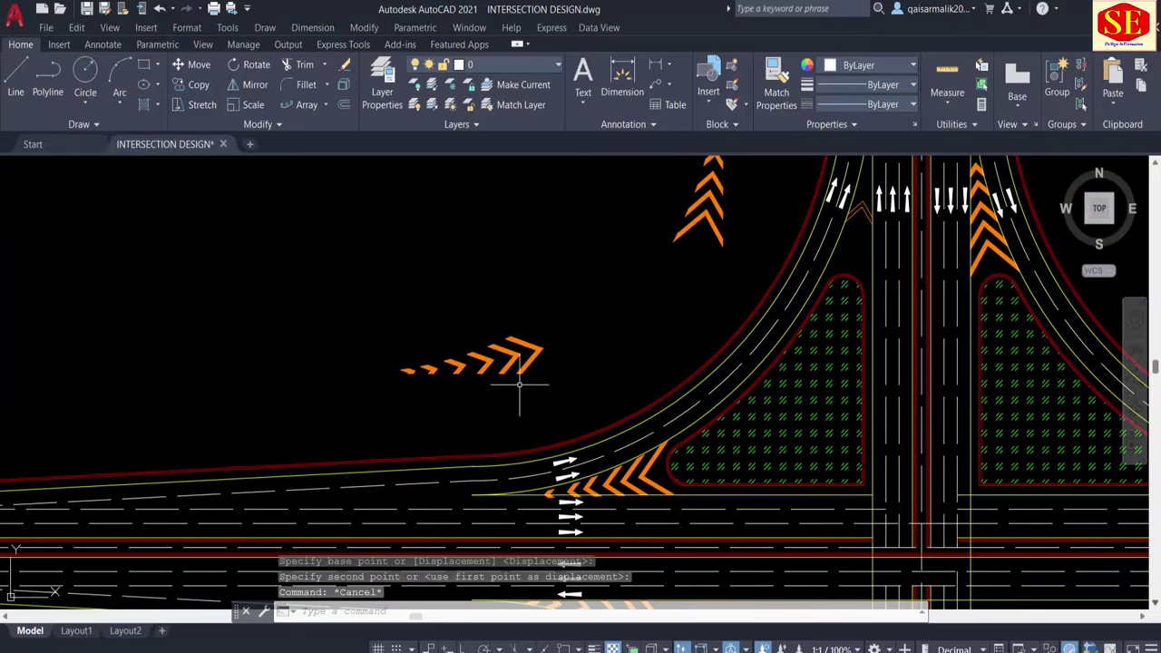
{"action": "type", "text": "mi"}
{"action": "key", "text": "Return"}
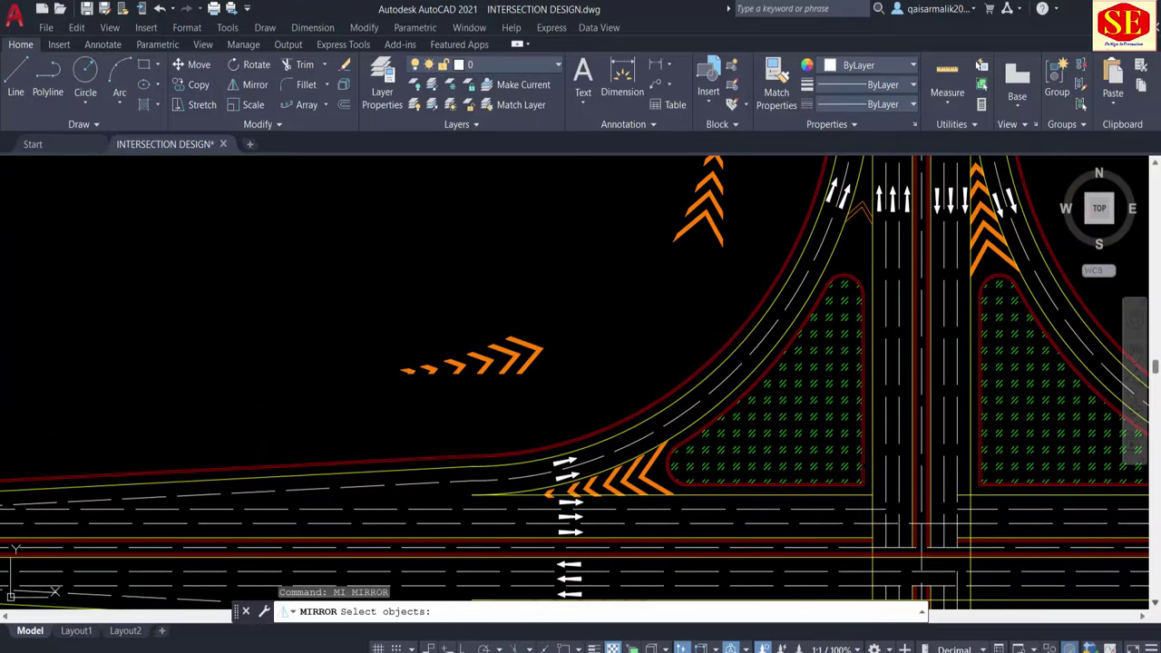
Step: Mirror the 13-chevron row about a line through its tip, keeping the original
{"action": "left_click", "coordinate": [562, 292]}
{"action": "left_click", "coordinate": [330, 421]}
{"action": "key", "text": "Return"}
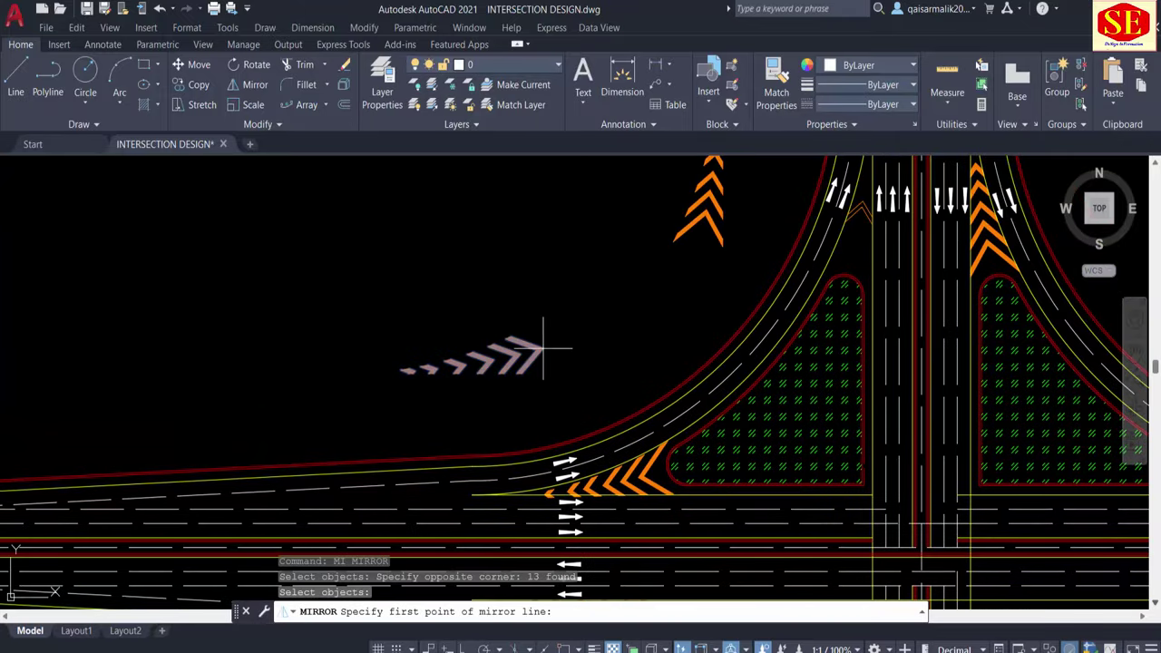
{"action": "left_click", "coordinate": [543, 348]}
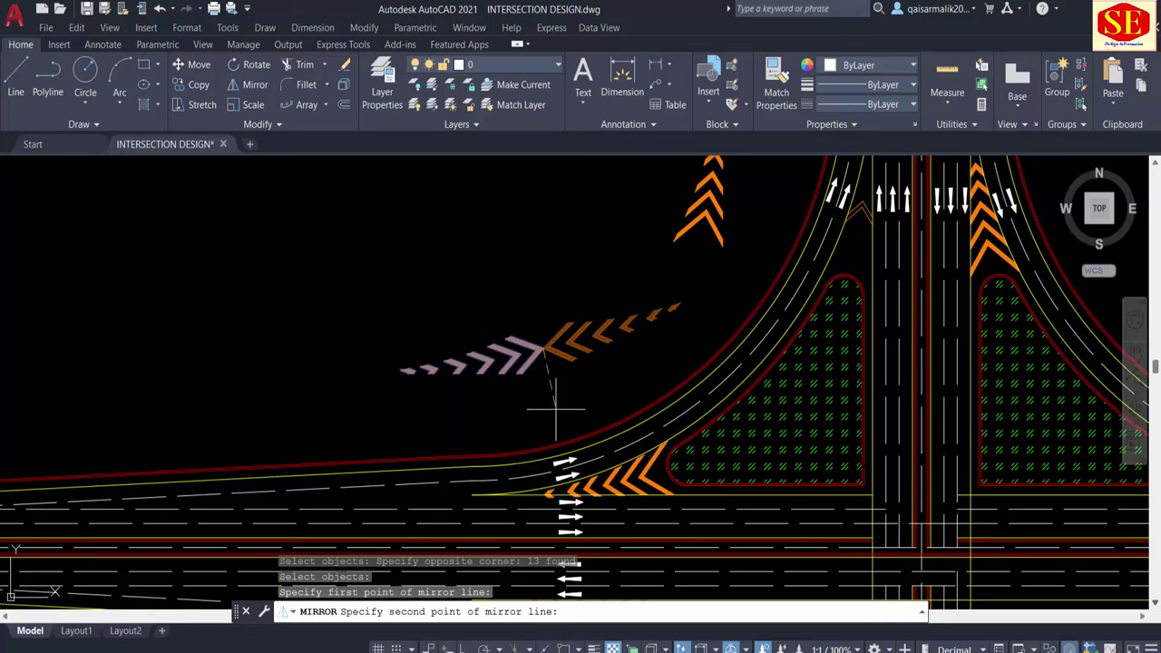
{"action": "left_click", "coordinate": [551, 406]}
{"action": "right_click", "coordinate": [558, 405]}
{"action": "left_click", "coordinate": [590, 413]}
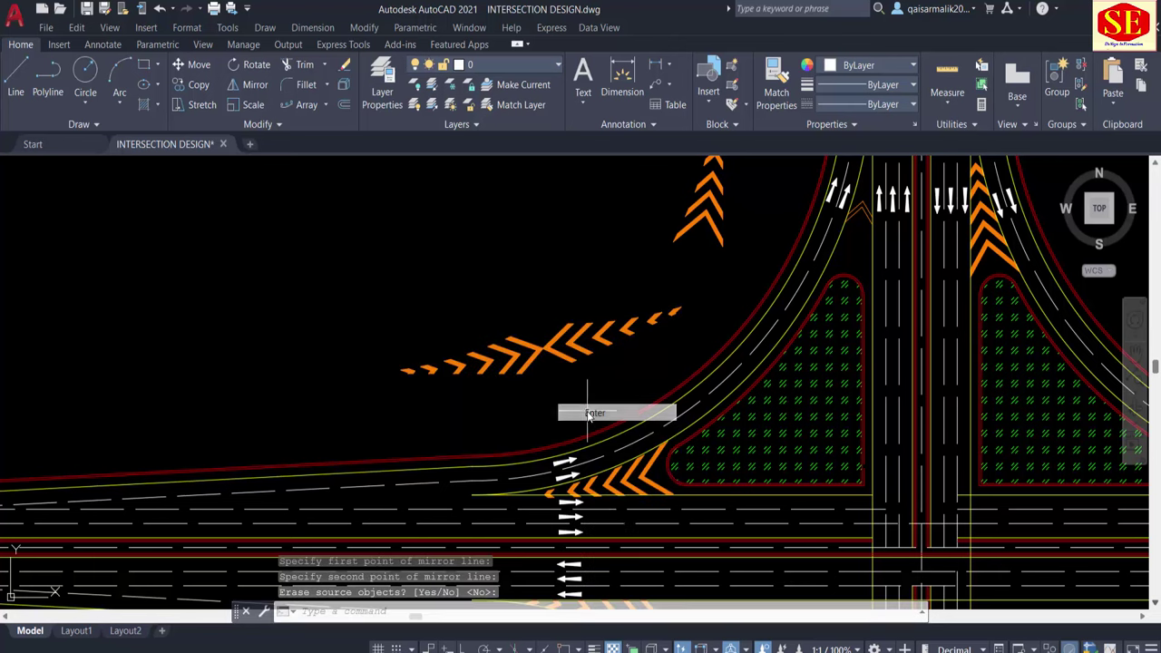
{"action": "middle_click_drag", "start_coordinate": [608, 355], "coordinate": [312, 440]}
Step: Start moving a chevron row from its tip with object snap on, then cancel
{"action": "type", "text": "m"}
{"action": "key", "text": "Return"}
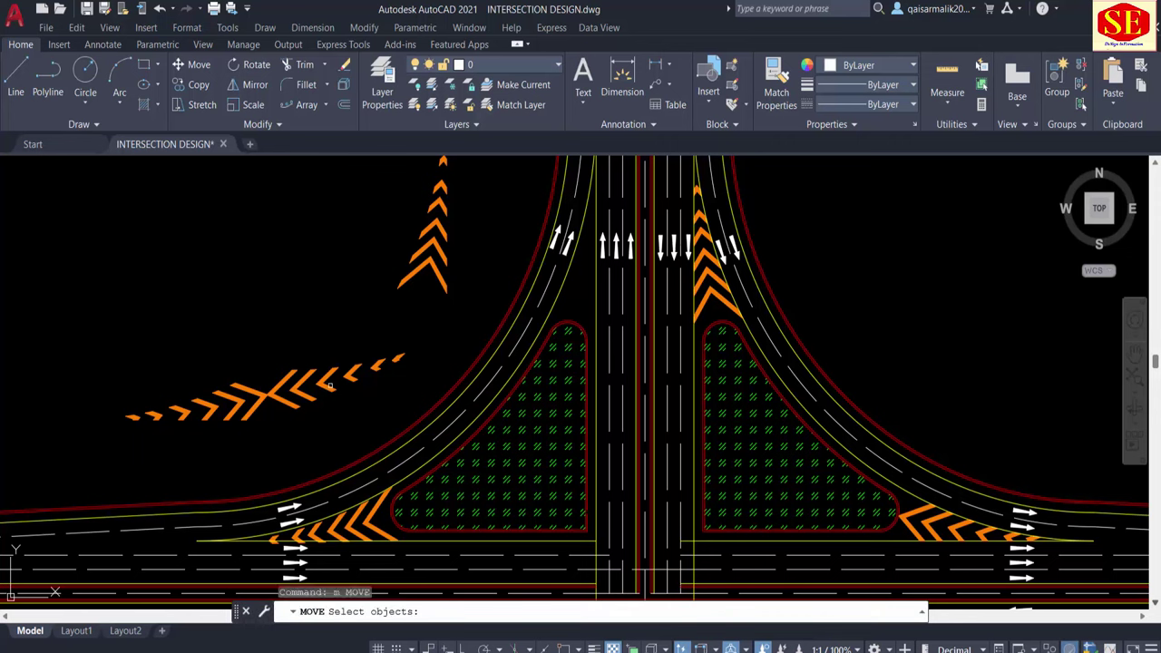
{"action": "left_click", "coordinate": [331, 386]}
{"action": "key", "text": "Return"}
{"action": "left_click", "coordinate": [263, 392]}
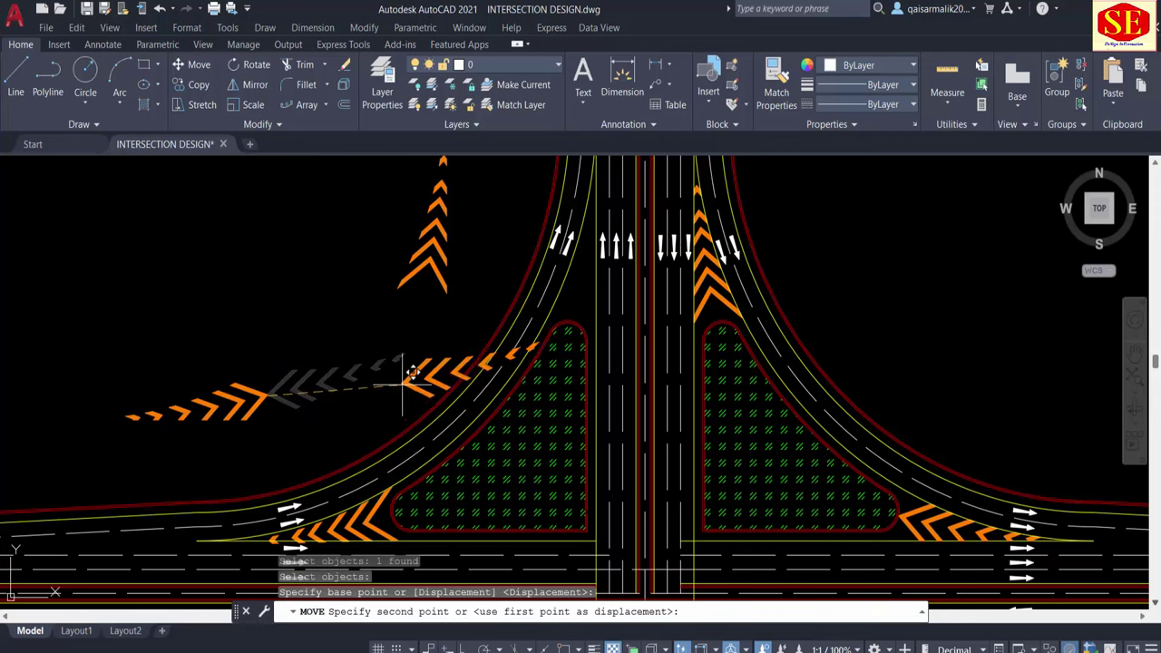
{"action": "scroll", "coordinate": [440, 356], "scroll_direction": "up", "scroll_amount": 4}
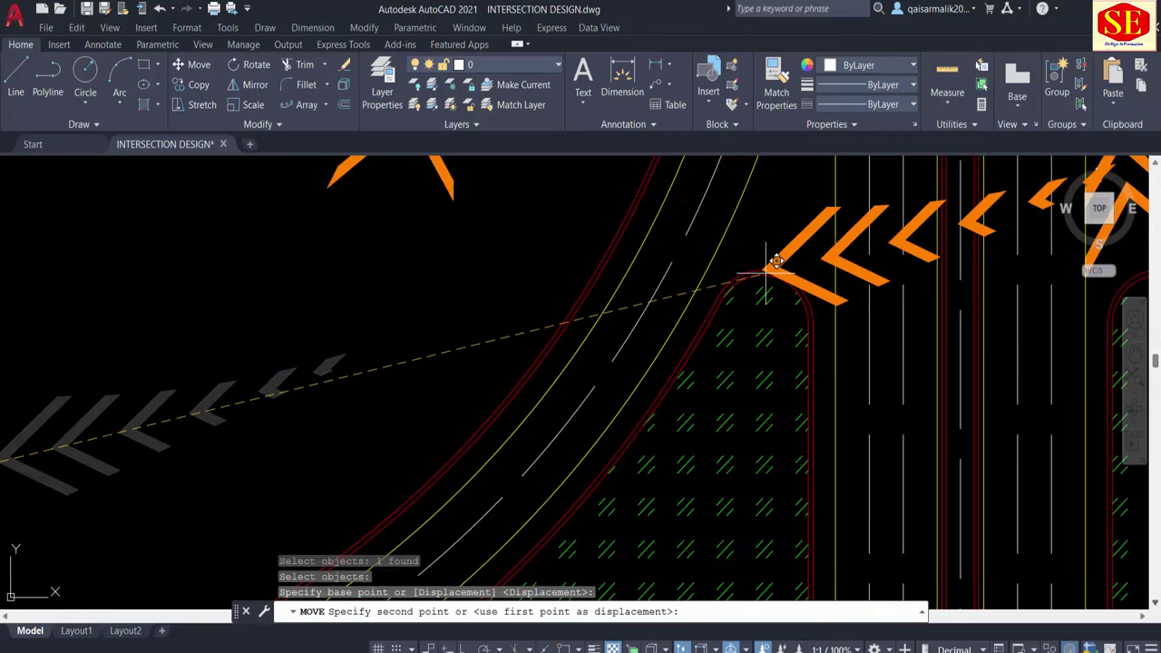
{"action": "key", "text": "F3"}
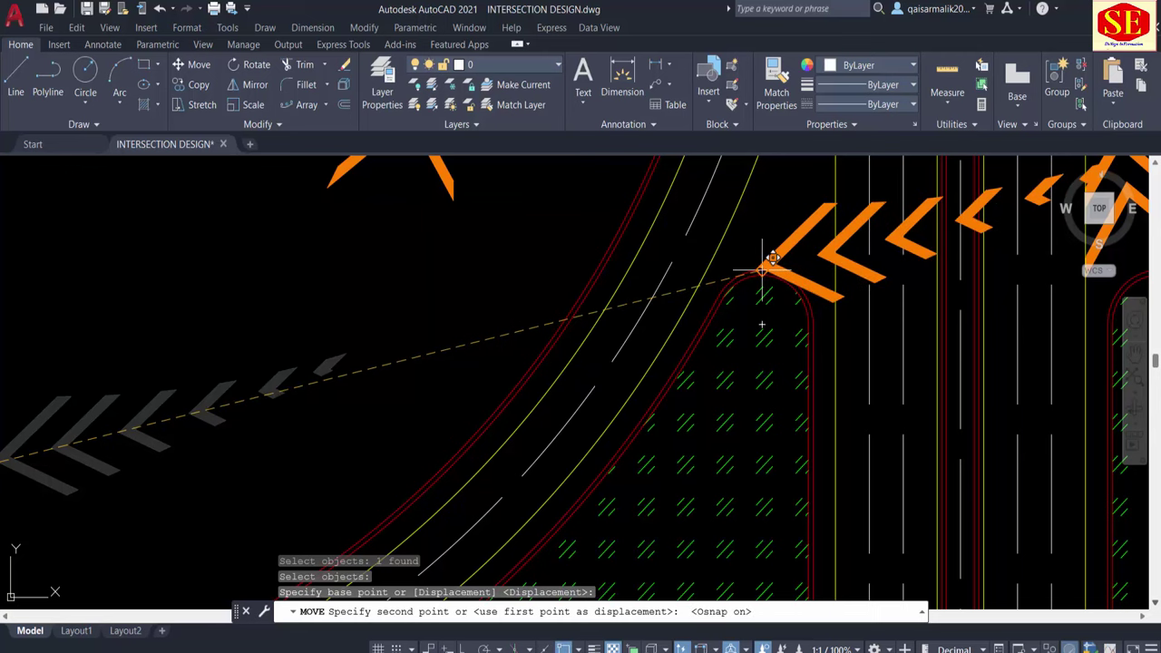
{"action": "key", "text": "Escape"}
Step: Try rotating the orange chevron marking about a nearby pivot, then cancel
{"action": "middle_click_drag", "start_coordinate": [717, 361], "coordinate": [666, 425]}
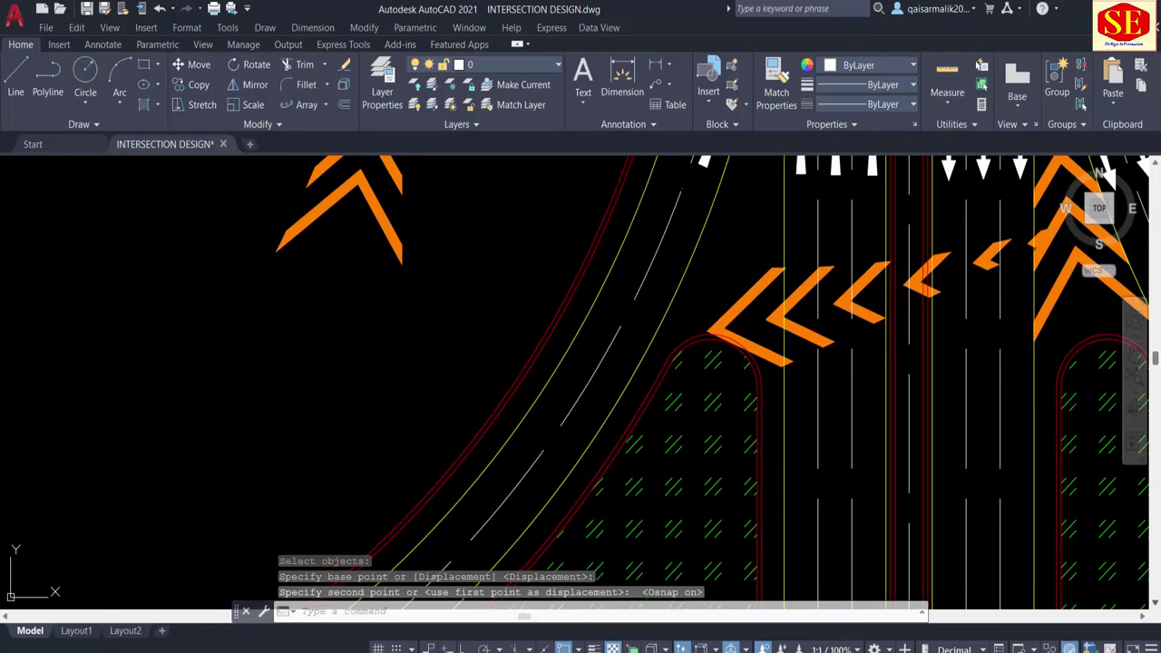
{"action": "type", "text": "ro"}
{"action": "key", "text": "Return"}
{"action": "left_click", "coordinate": [717, 334]}
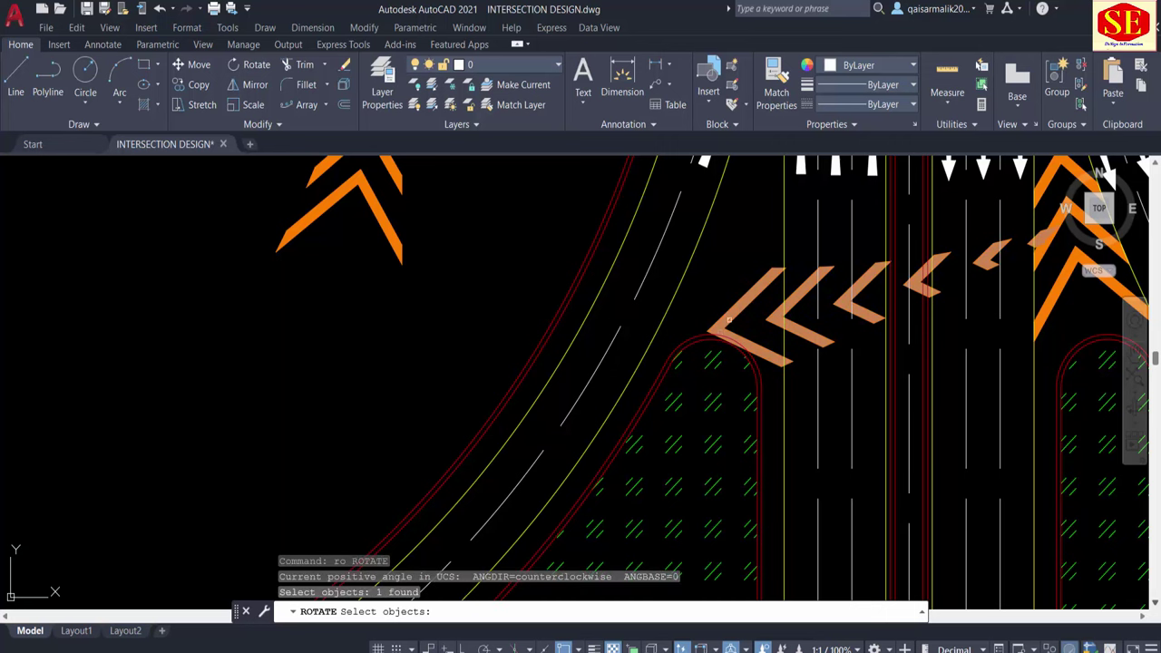
{"action": "key", "text": "Return"}
{"action": "left_click", "coordinate": [710, 336]}
{"action": "mouse_move", "coordinate": [755, 306]}
{"action": "middle_mouse_down"}
{"action": "mouse_move", "coordinate": [676, 383]}
{"action": "mouse_move", "coordinate": [670, 466]}
{"action": "middle_mouse_up"}
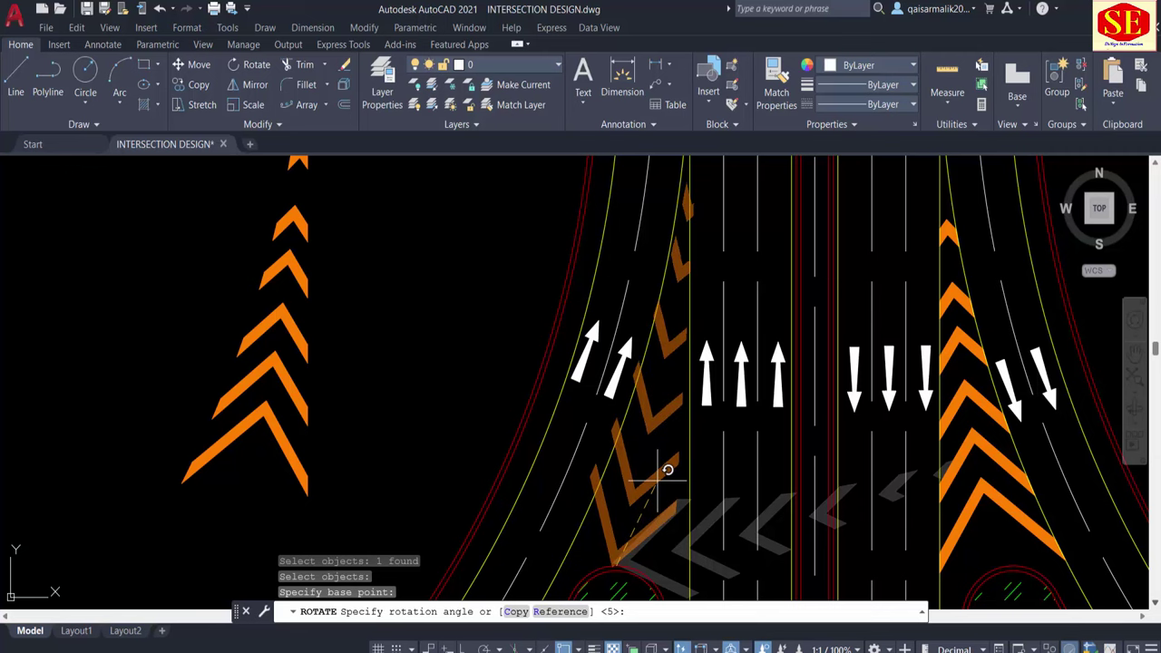
{"action": "key", "text": "Escape"}
{"action": "scroll", "coordinate": [669, 476], "scroll_direction": "down", "scroll_amount": 2}
Step: Move the orange chevron at the road edge so it meets the island tip
{"action": "type", "text": "m"}
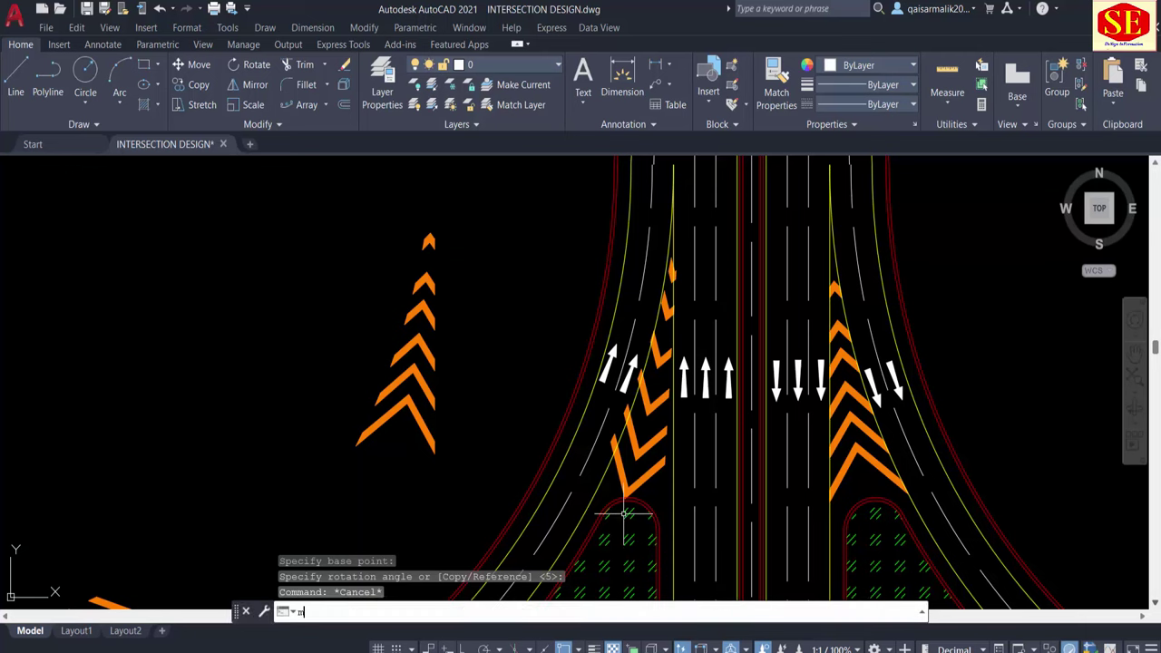
{"action": "key", "text": "Return"}
{"action": "left_click", "coordinate": [636, 491]}
{"action": "key", "text": "Return"}
{"action": "left_click", "coordinate": [373, 522]}
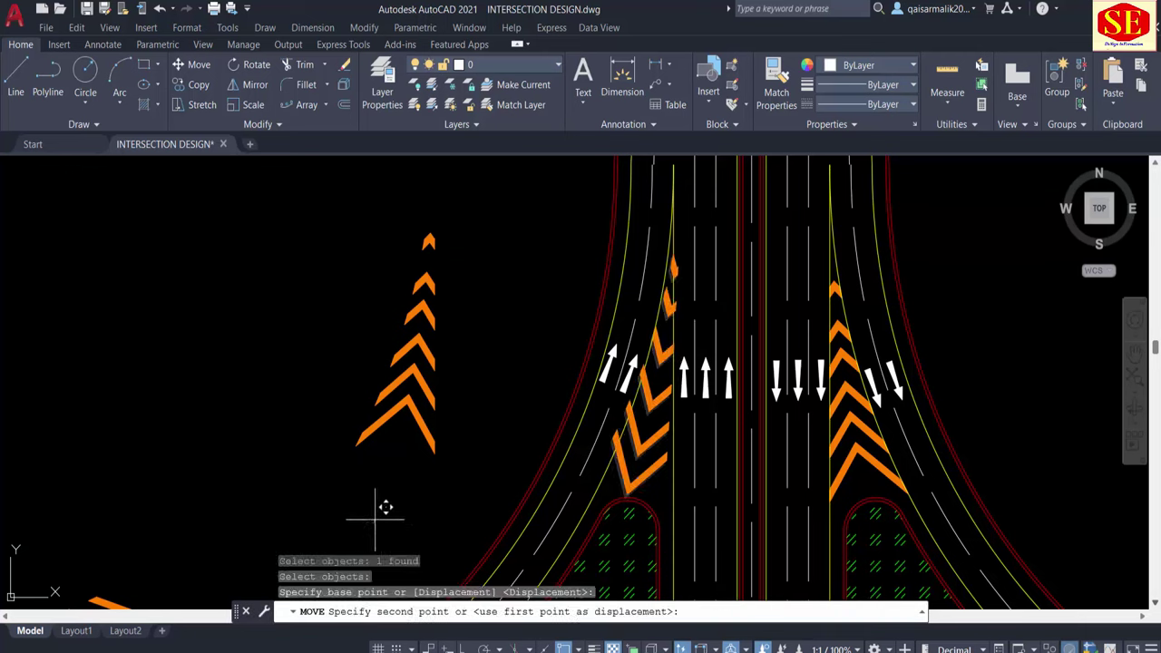
{"action": "left_click", "coordinate": [384, 517]}
{"action": "middle_click_drag", "start_coordinate": [383, 509], "coordinate": [409, 545]}
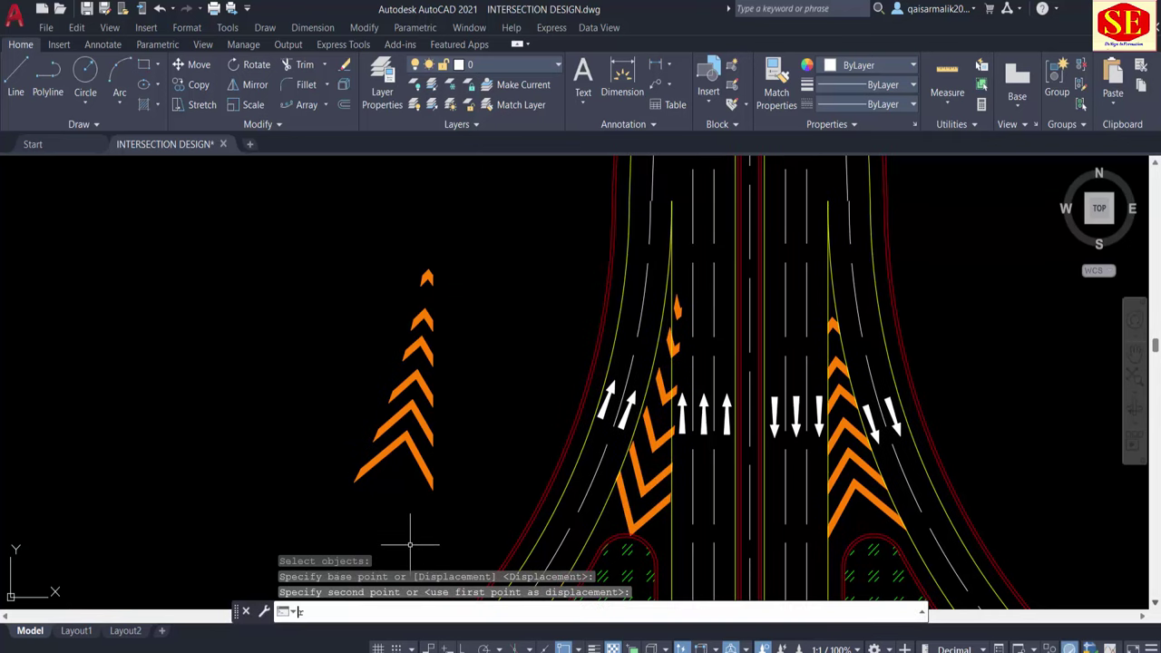
Step: Attempt rotating a chevron about a pivot near the island tip, then cancel with snapping off
{"action": "type", "text": "ro"}
{"action": "key", "text": "Return"}
{"action": "left_click", "coordinate": [625, 506]}
{"action": "scroll", "coordinate": [626, 507], "scroll_direction": "up", "scroll_amount": 2}
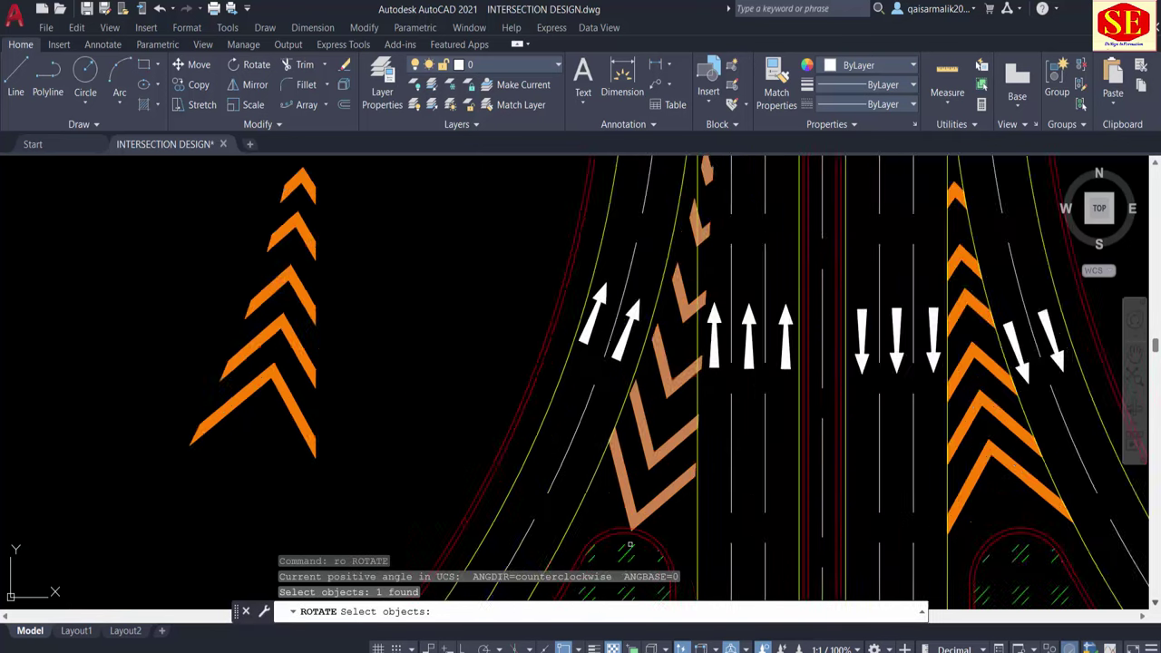
{"action": "scroll", "coordinate": [629, 521], "scroll_direction": "up", "scroll_amount": 3}
{"action": "left_click", "coordinate": [638, 523]}
{"action": "scroll", "coordinate": [639, 523], "scroll_direction": "down", "scroll_amount": 2}
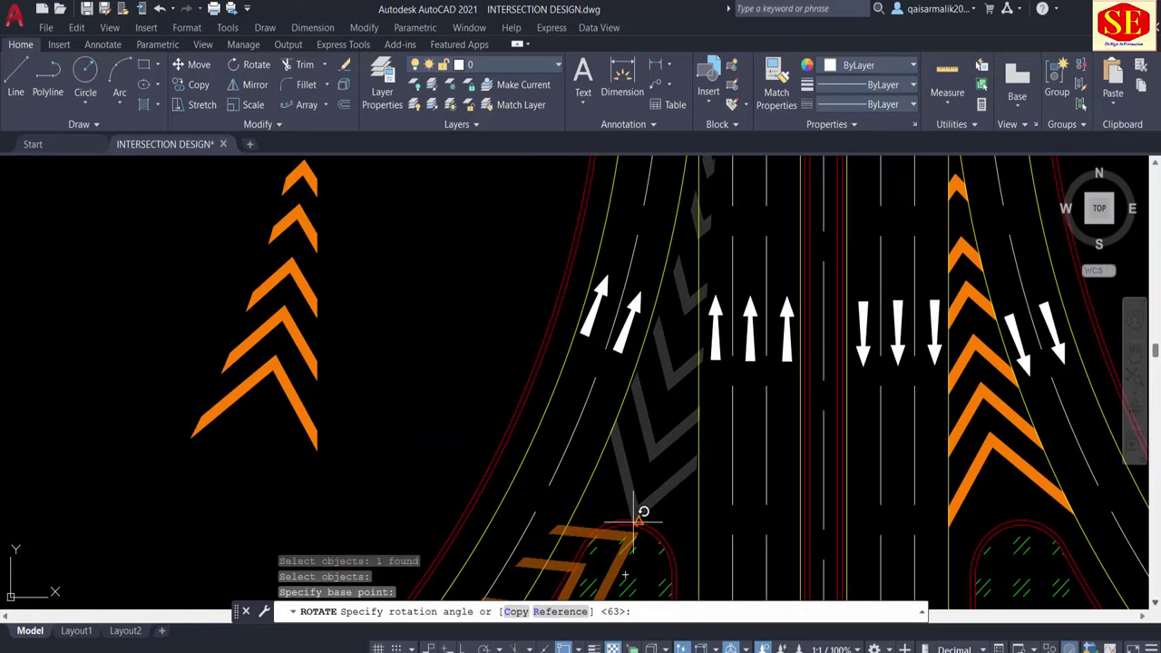
{"action": "scroll", "coordinate": [644, 512], "scroll_direction": "down", "scroll_amount": 2}
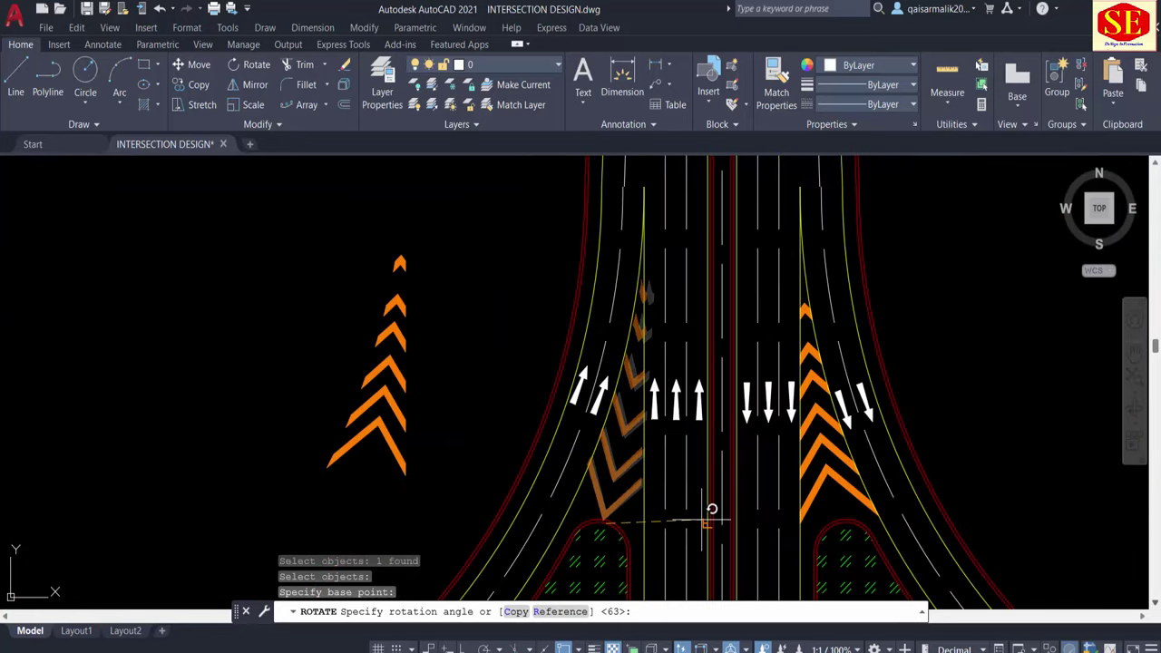
{"action": "key", "text": "F3"}
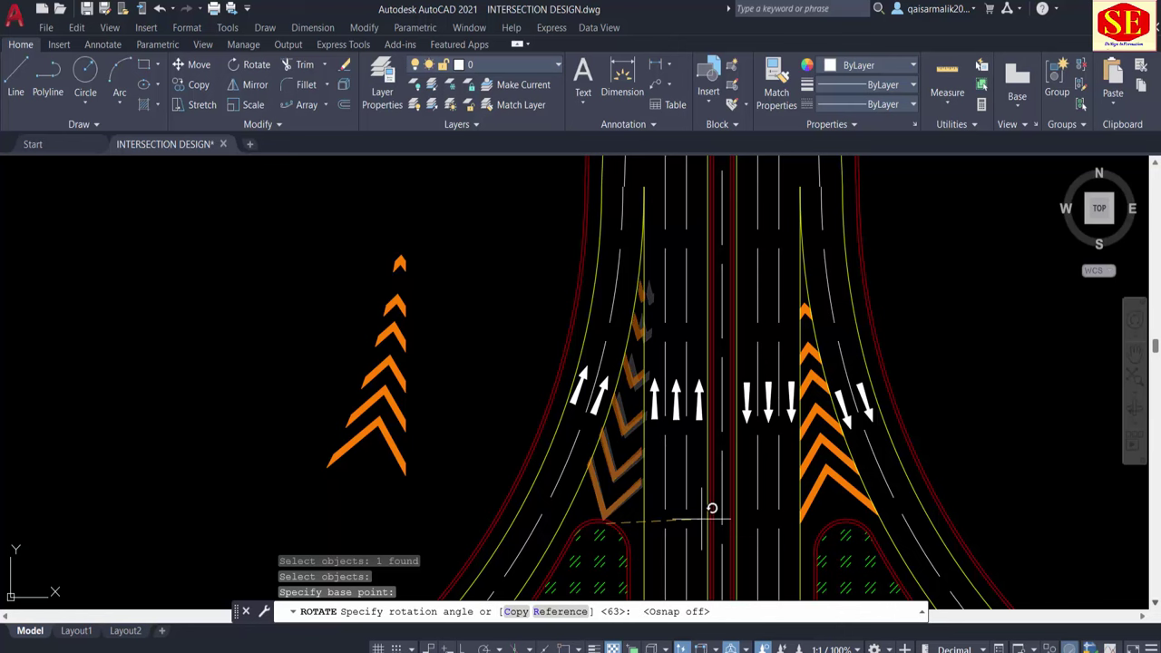
{"action": "key", "text": "Escape"}
{"action": "scroll", "coordinate": [687, 335], "scroll_direction": "down", "scroll_amount": 3}
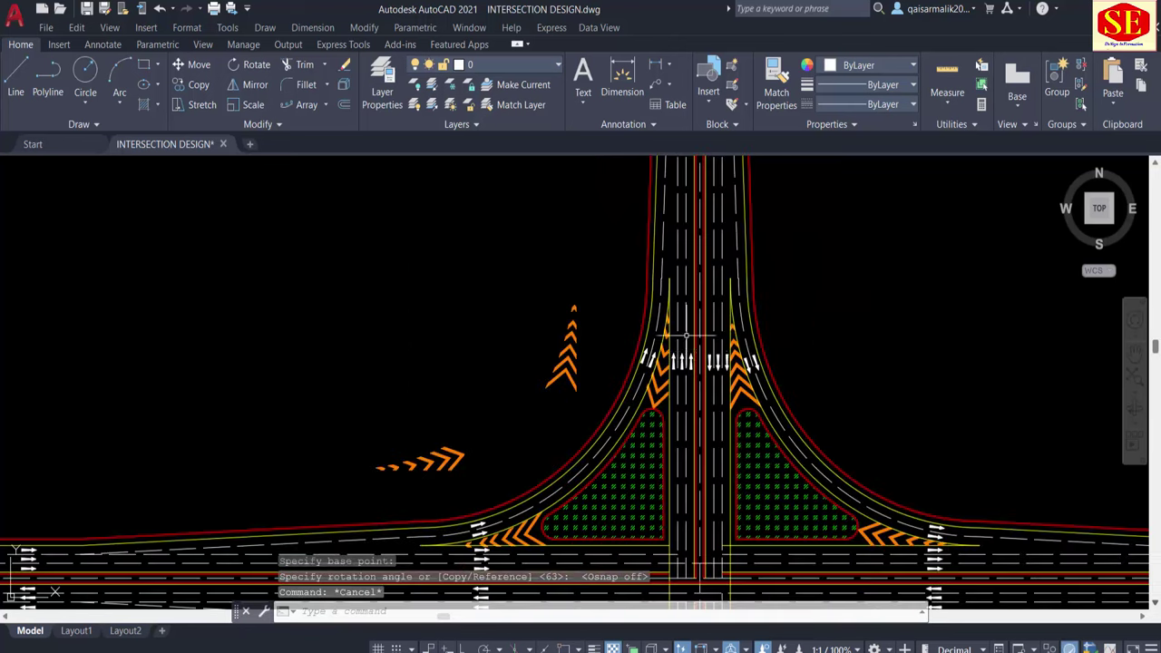
Step: Pan and zoom across the intersection to check the chevrons at each island corner
{"action": "middle_click_drag", "start_coordinate": [651, 450], "coordinate": [680, 297]}
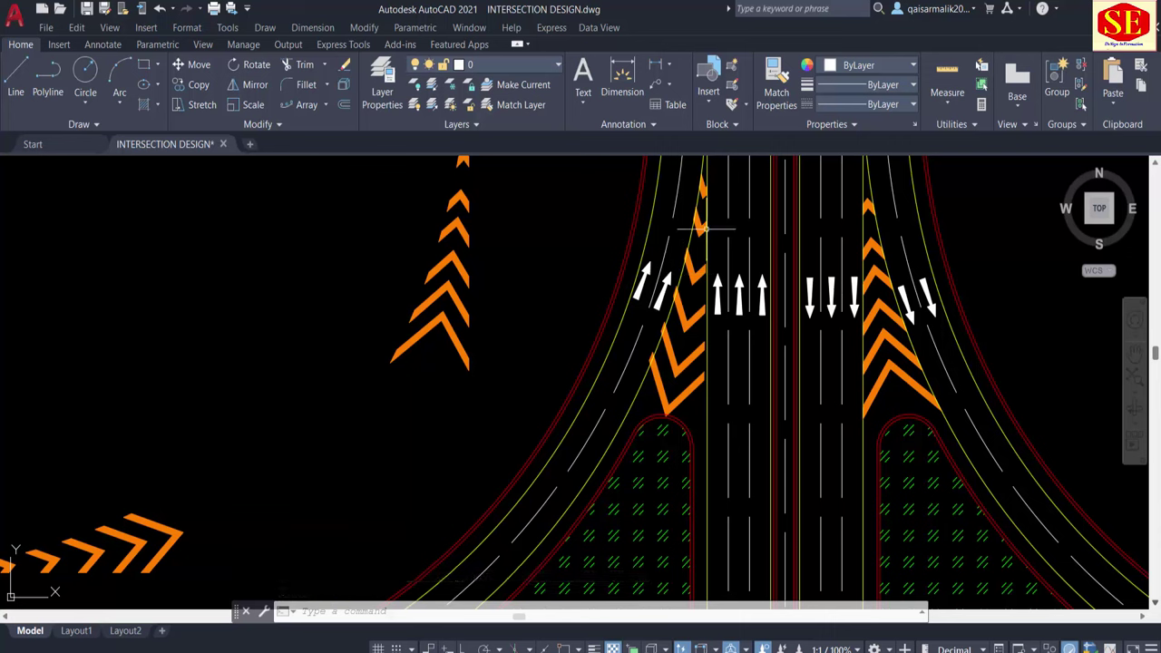
{"action": "scroll", "coordinate": [655, 363], "scroll_direction": "down", "scroll_amount": 3}
{"action": "scroll", "coordinate": [661, 311], "scroll_direction": "down", "scroll_amount": 1}
{"action": "scroll", "coordinate": [601, 371], "scroll_direction": "up", "scroll_amount": 5}
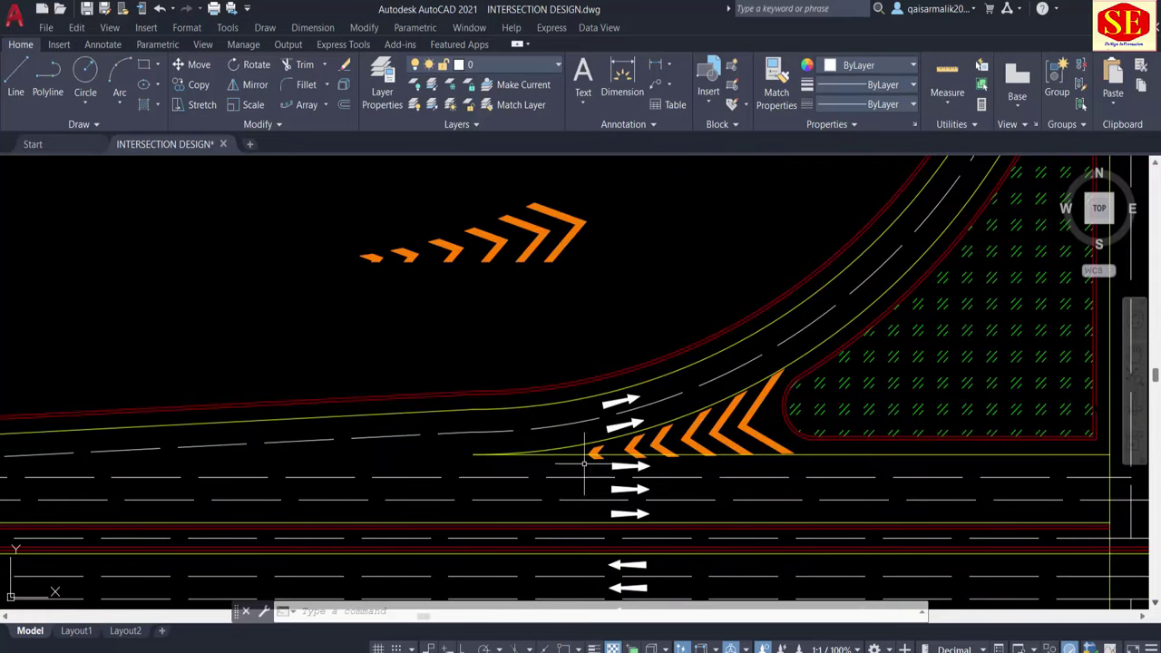
{"action": "middle_click_drag", "start_coordinate": [585, 464], "coordinate": [556, 278]}
{"action": "scroll", "coordinate": [599, 533], "scroll_direction": "up", "scroll_amount": 4}
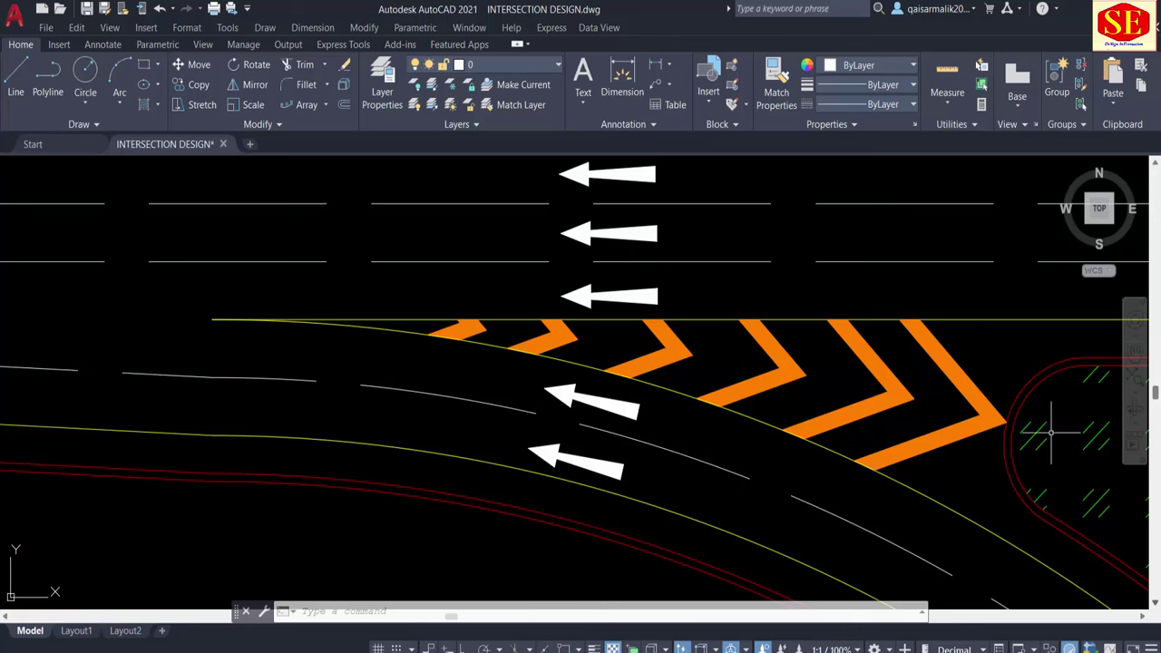
{"action": "scroll", "coordinate": [654, 415], "scroll_direction": "down", "scroll_amount": 4}
{"action": "scroll", "coordinate": [472, 408], "scroll_direction": "up", "scroll_amount": 1}
{"action": "scroll", "coordinate": [455, 431], "scroll_direction": "up", "scroll_amount": 2}
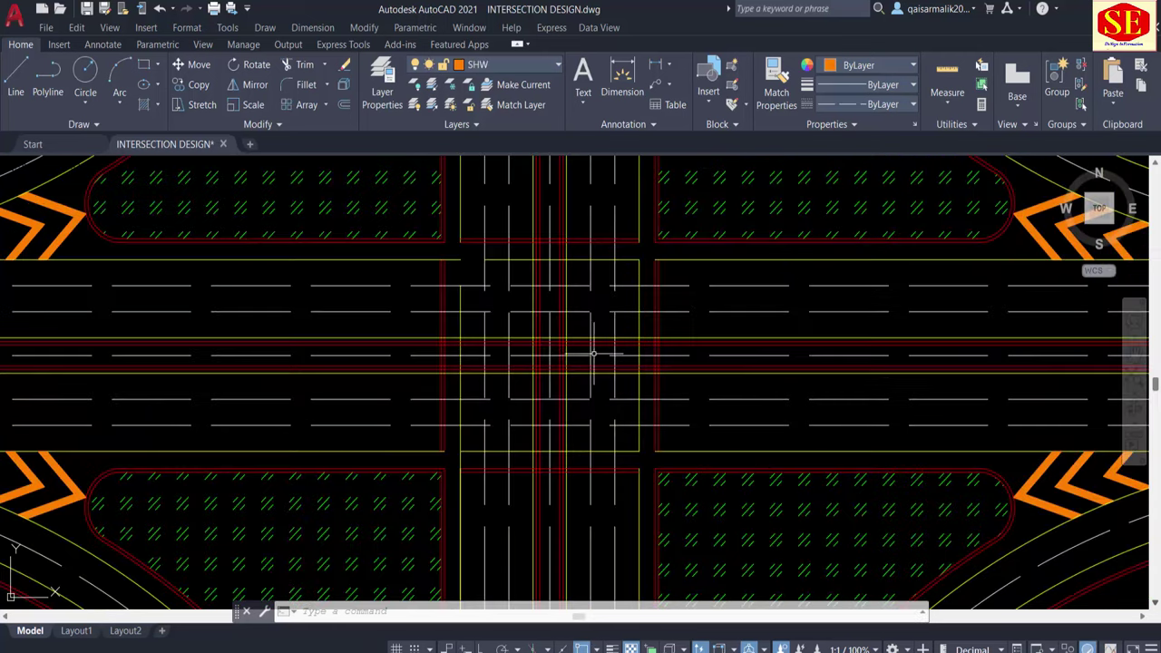
Step: Fence-trim the line segments across the top of the junction box
{"action": "type", "text": "tr"}
{"action": "key", "text": "Return"}
{"action": "scroll", "coordinate": [620, 242], "scroll_direction": "up", "scroll_amount": 2}
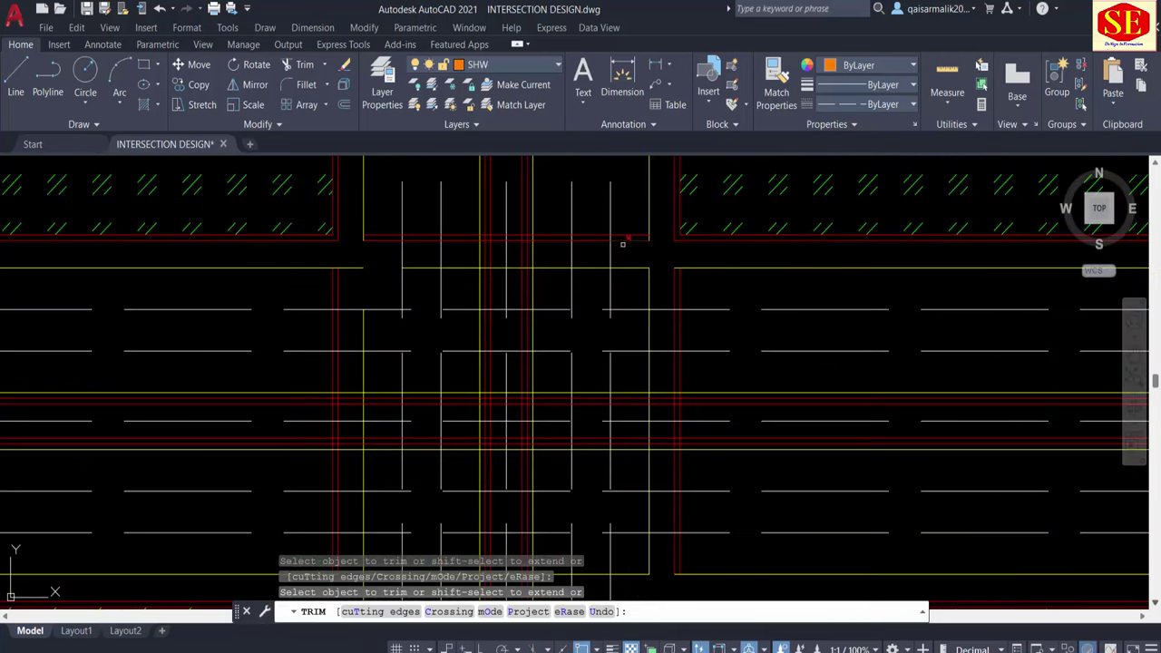
{"action": "left_click", "coordinate": [594, 253]}
{"action": "left_click", "coordinate": [389, 245]}
{"action": "key", "text": "Return"}
{"action": "left_click", "coordinate": [399, 245]}
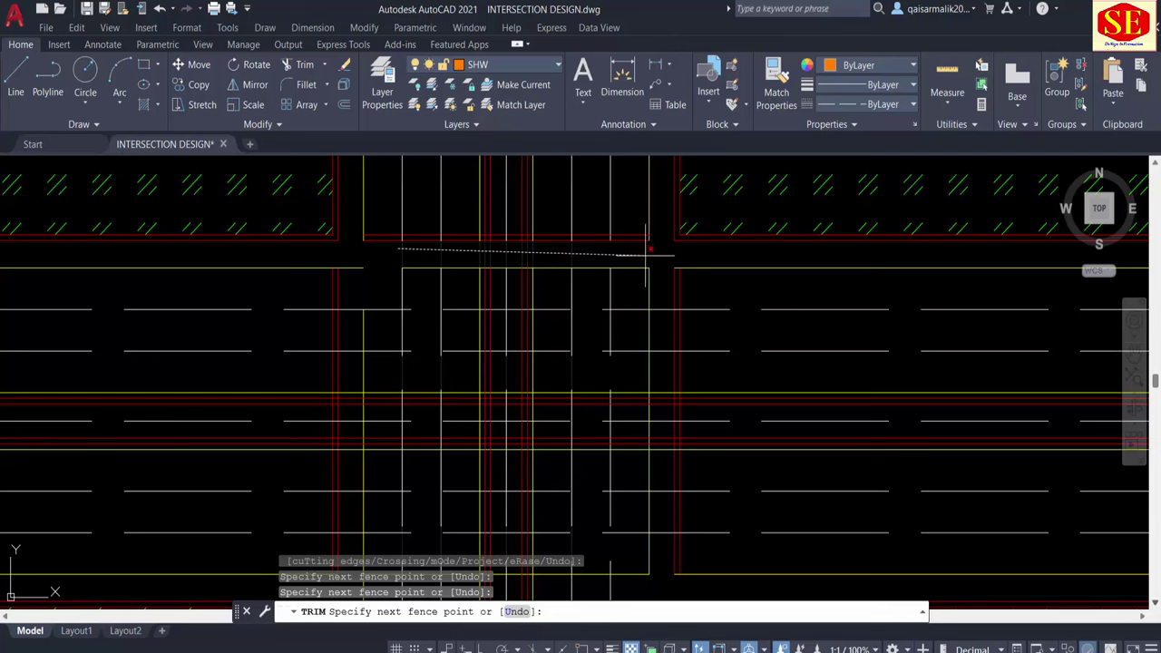
{"action": "left_click", "coordinate": [674, 251]}
{"action": "key", "text": "Return"}
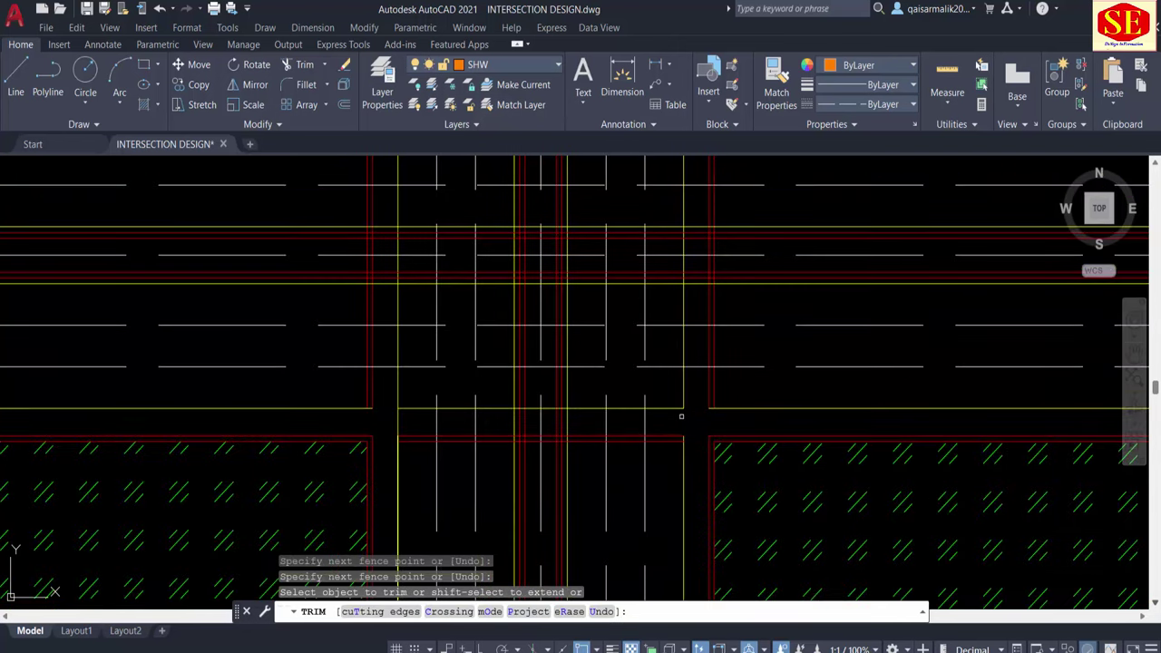
Step: Fence-trim the lines across the lower part of the junction
{"action": "left_click", "coordinate": [680, 416]}
{"action": "left_click", "coordinate": [480, 415]}
{"action": "key", "text": "Return"}
{"action": "key", "text": "Escape"}
{"action": "scroll", "coordinate": [520, 386], "scroll_direction": "down", "scroll_amount": 3}
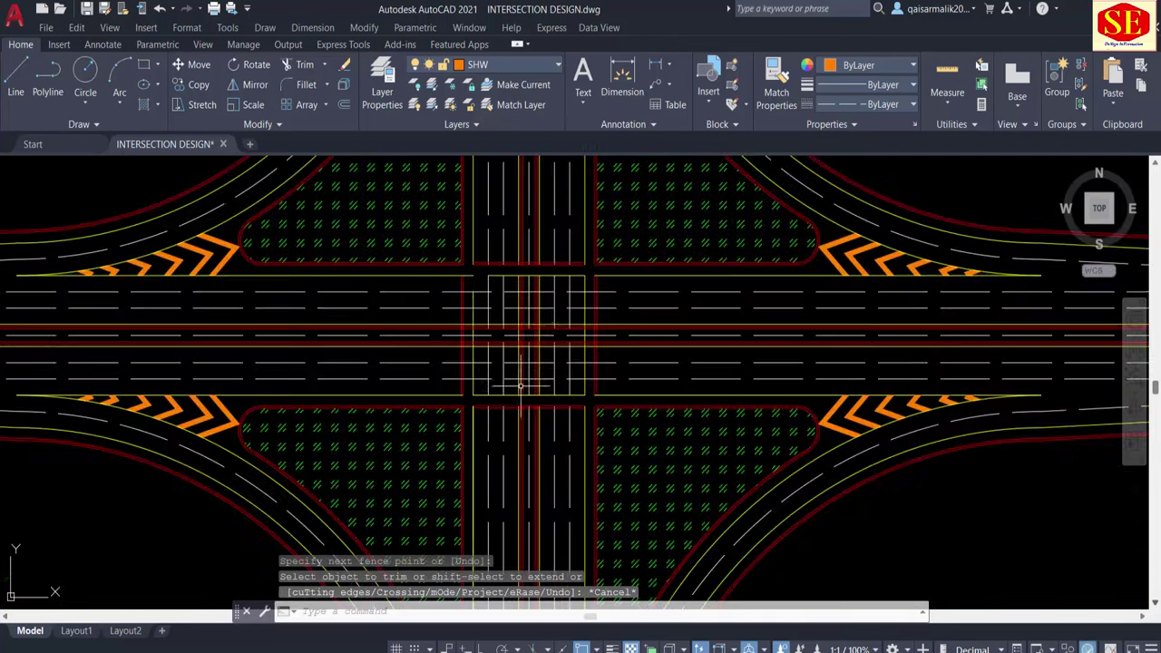
{"action": "scroll", "coordinate": [526, 289], "scroll_direction": "up", "scroll_amount": 2}
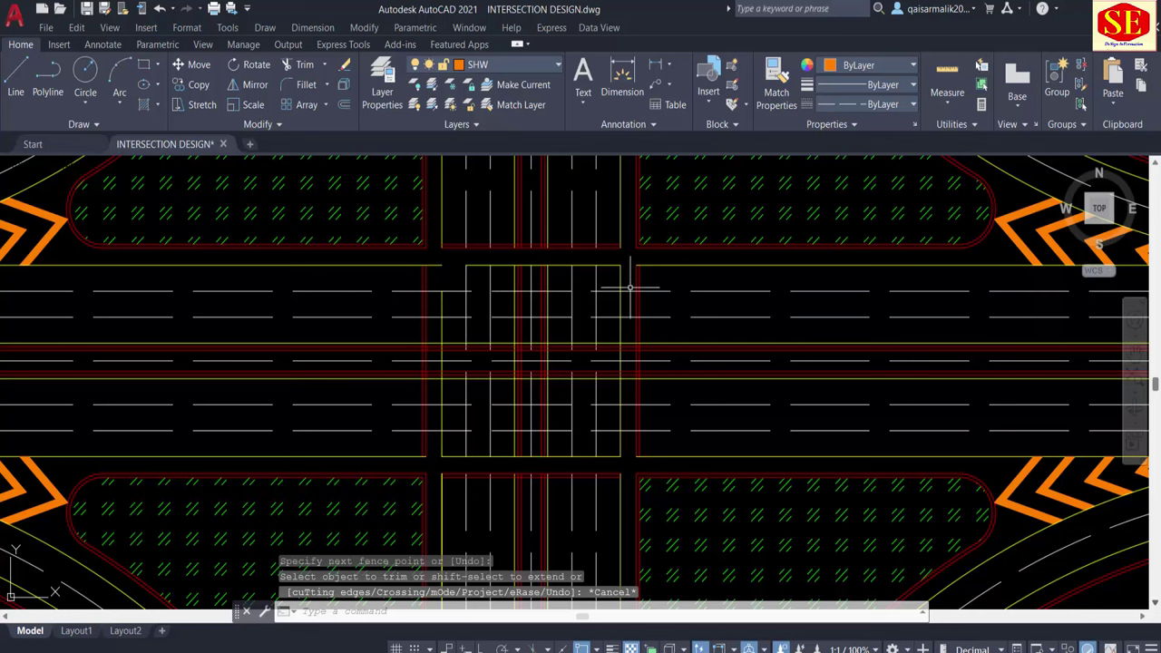
Step: Trim the lane dashes right of the junction and along its left edge
{"action": "type", "text": "tr"}
{"action": "key", "text": "Return"}
{"action": "left_click", "coordinate": [653, 270]}
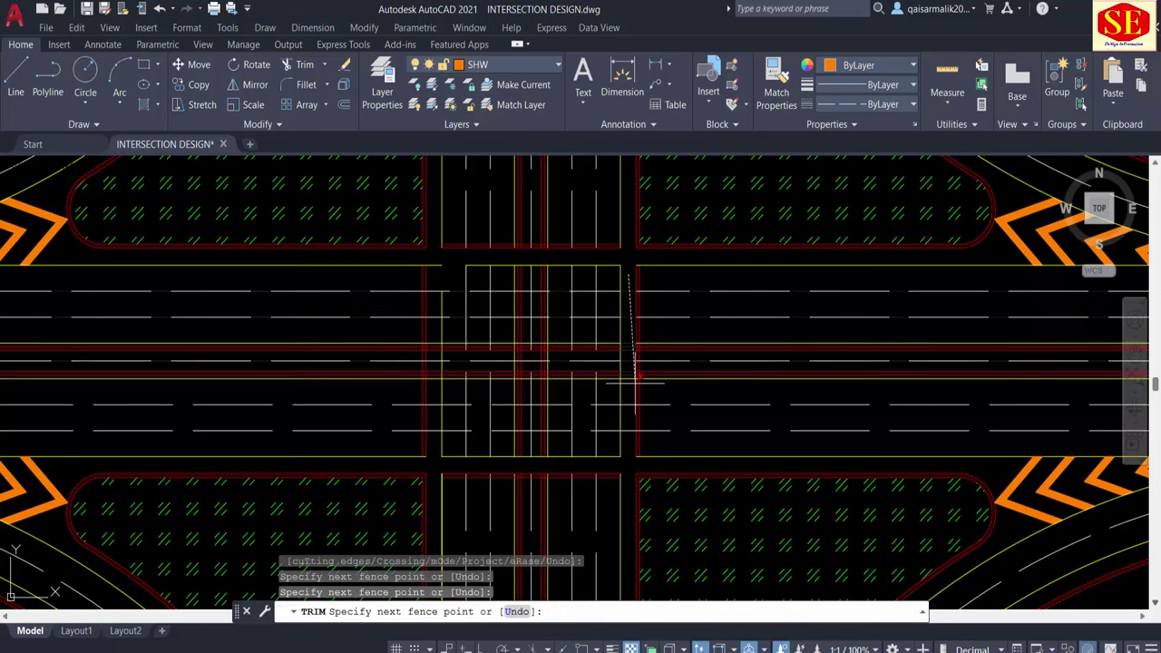
{"action": "left_click", "coordinate": [653, 454]}
{"action": "key", "text": "Return"}
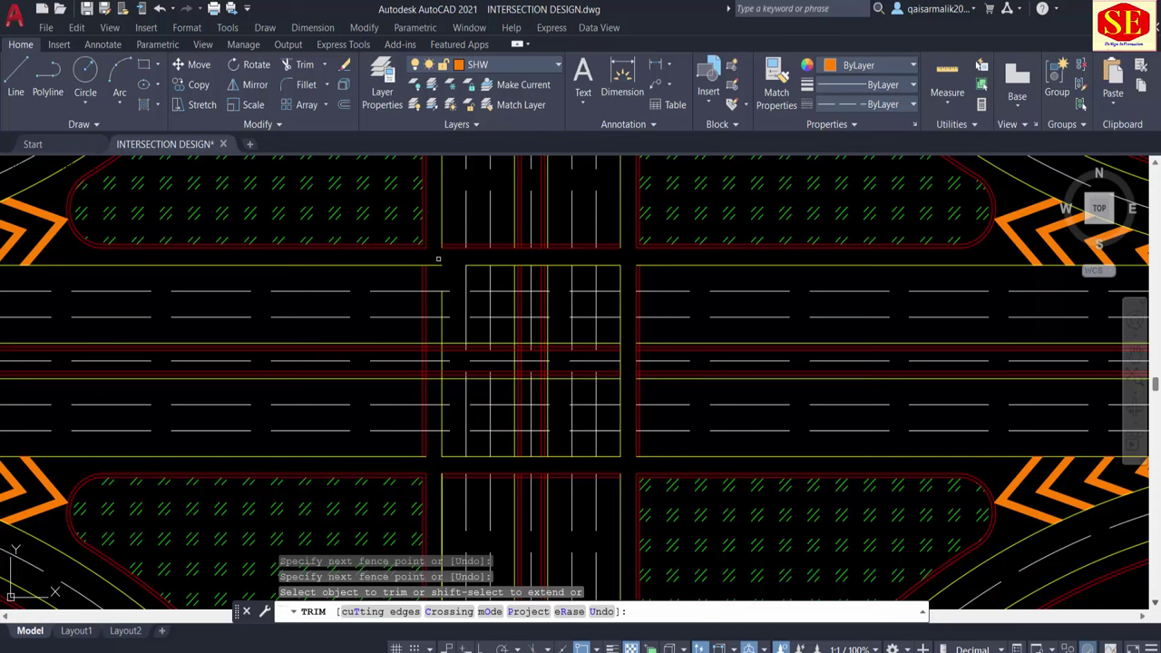
{"action": "mouse_move", "coordinate": [438, 259]}
{"action": "left_mouse_down"}
{"action": "mouse_move", "coordinate": [442, 453]}
{"action": "mouse_move", "coordinate": [439, 276]}
{"action": "left_mouse_up"}
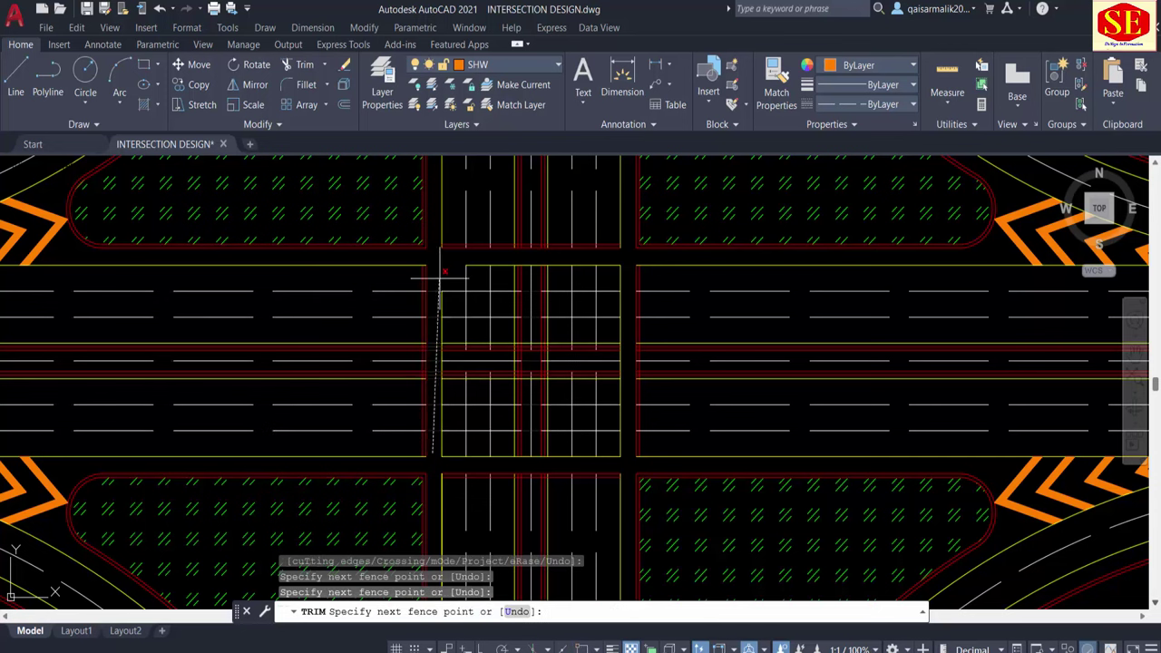
{"action": "key", "text": "Return"}
{"action": "key", "text": "Escape"}
Step: Erase the 25 leftover lines inside the junction box plus the remaining vertical line
{"action": "left_click", "coordinate": [625, 260]}
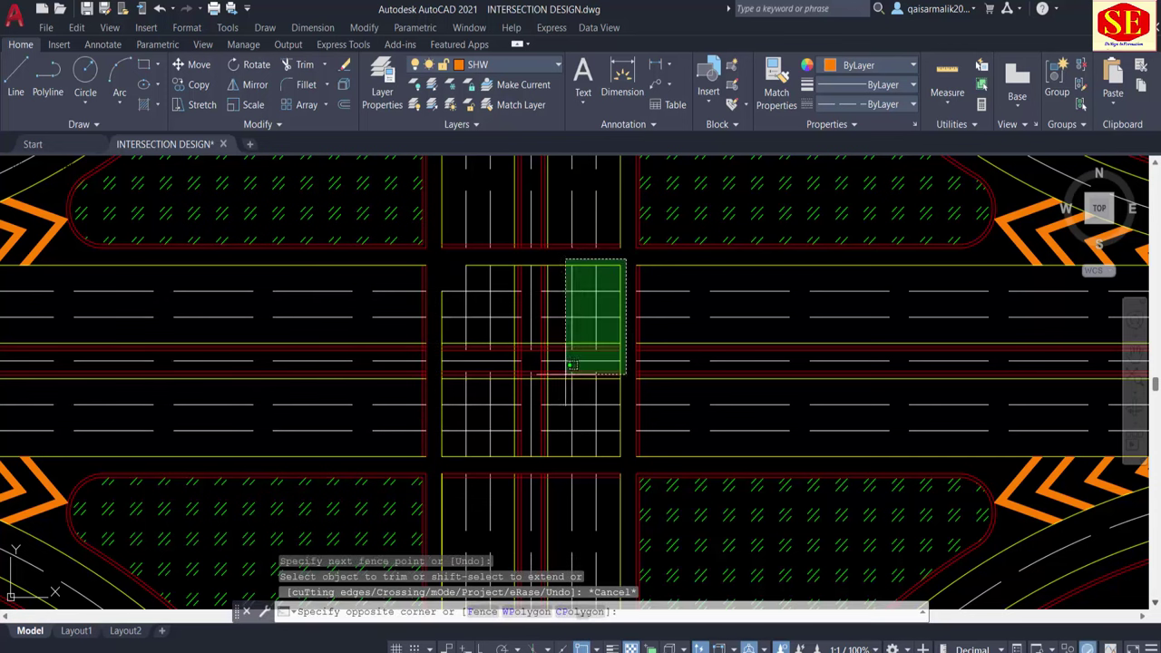
{"action": "left_click", "coordinate": [450, 455]}
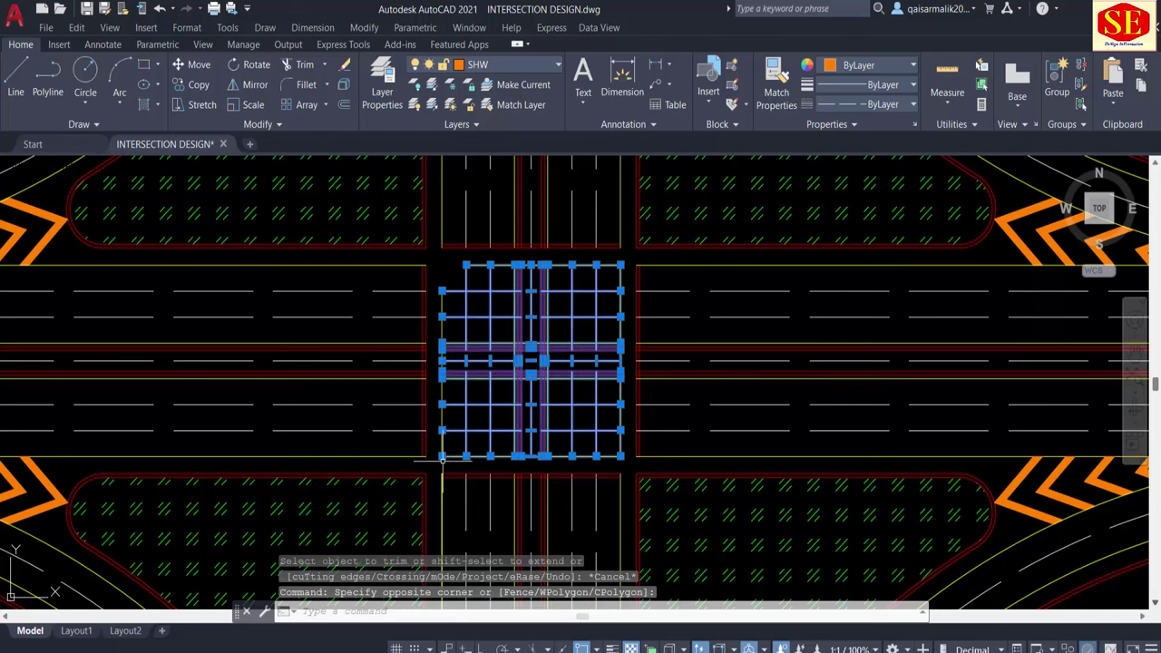
{"action": "type", "text": "e"}
{"action": "key", "text": "Return"}
{"action": "left_click", "coordinate": [442, 350]}
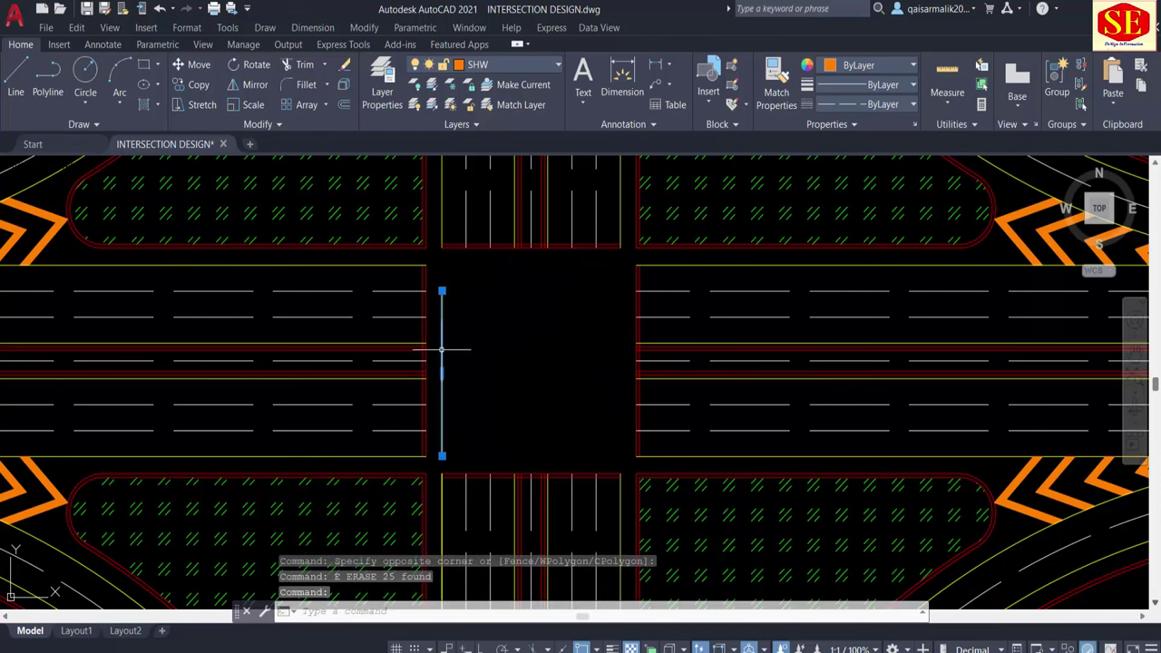
{"action": "key", "text": "Delete"}
{"action": "scroll", "coordinate": [511, 423], "scroll_direction": "up", "scroll_amount": 2}
{"action": "scroll", "coordinate": [518, 371], "scroll_direction": "up", "scroll_amount": 2}
{"action": "scroll", "coordinate": [436, 437], "scroll_direction": "up", "scroll_amount": 1}
{"action": "key", "text": "Escape"}
Step: Cancel the EXTEND and PLINE commands and bring up the drawing layer list
{"action": "type", "text": "ex"}
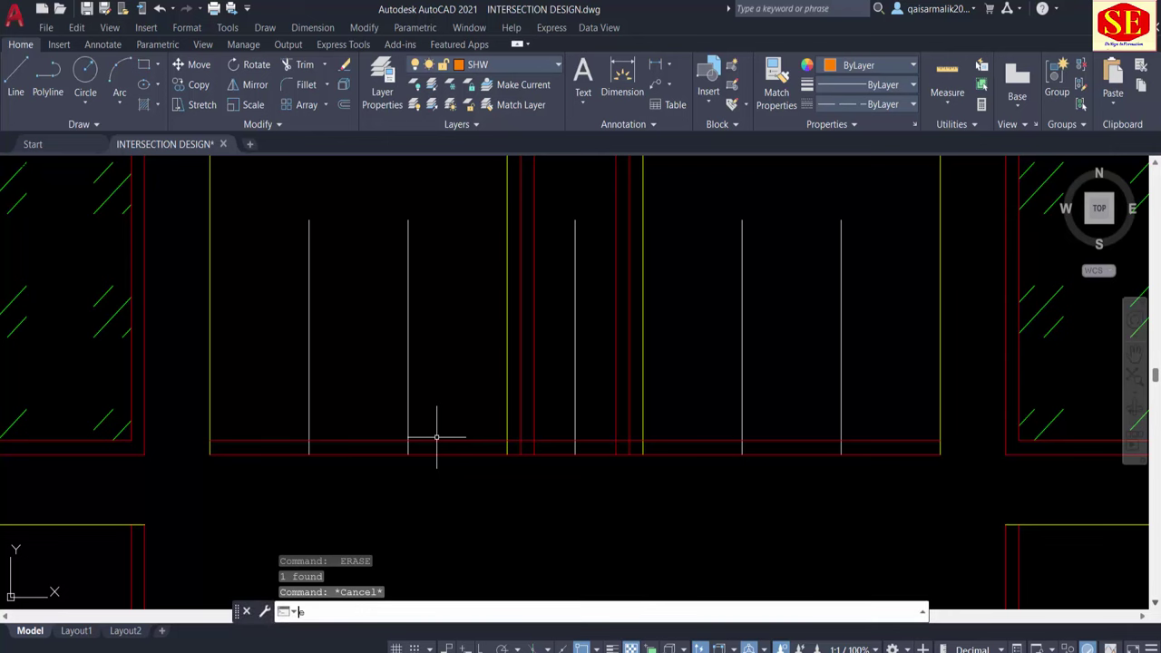
{"action": "key", "text": "Return"}
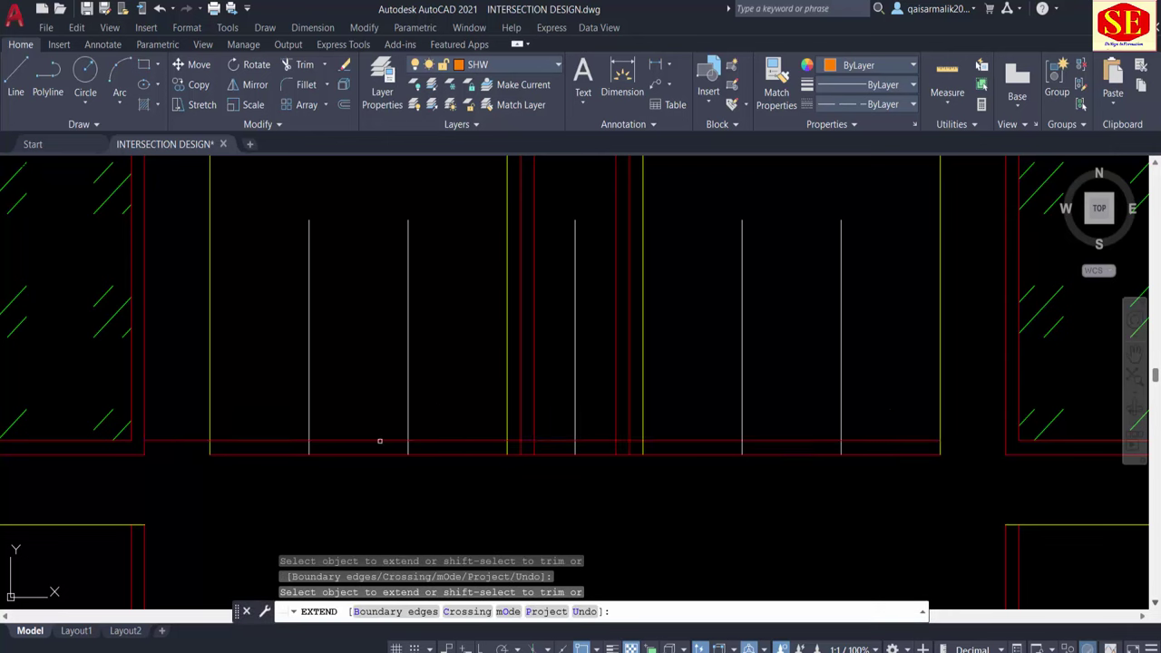
{"action": "key", "text": "Escape"}
{"action": "scroll", "coordinate": [859, 427], "scroll_direction": "down", "scroll_amount": 3}
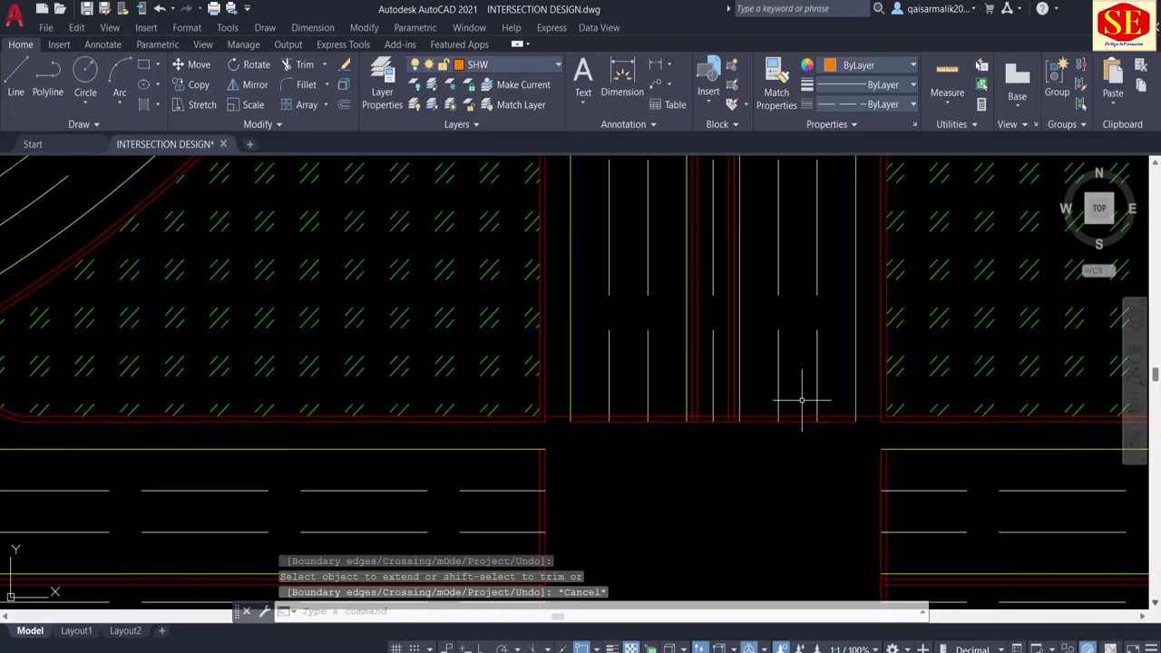
{"action": "key", "text": "Escape"}
{"action": "scroll", "coordinate": [616, 407], "scroll_direction": "up", "scroll_amount": 2}
{"action": "type", "text": "pl"}
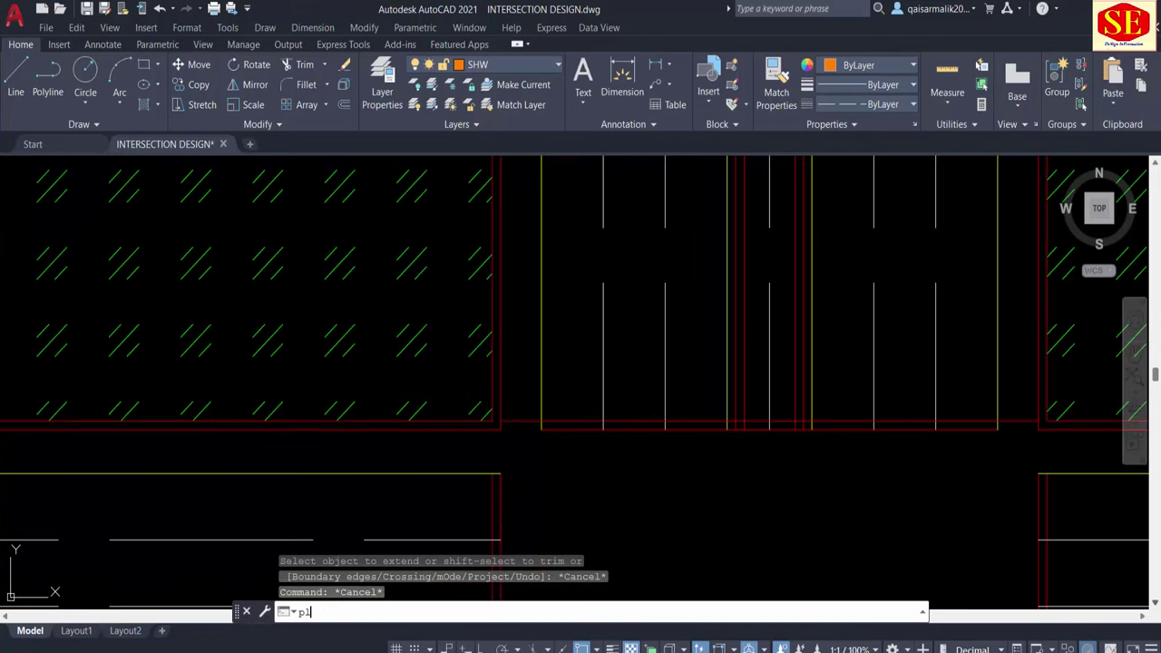
{"action": "key", "text": "Return"}
{"action": "key", "text": "Escape"}
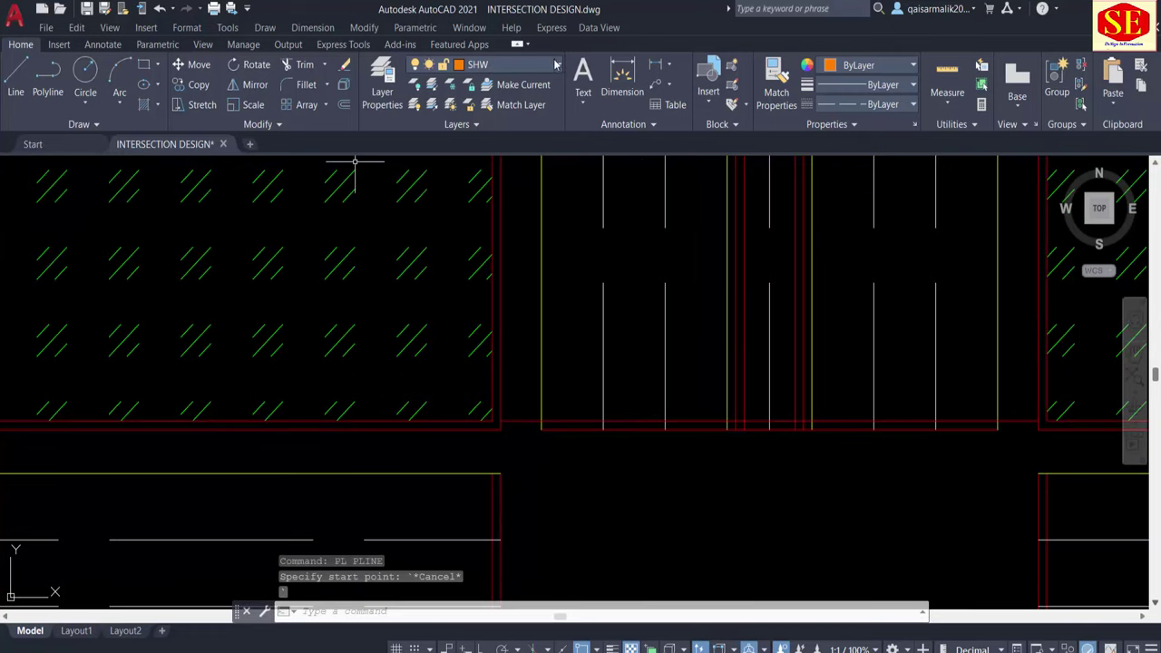
{"action": "left_click", "coordinate": [531, 72]}
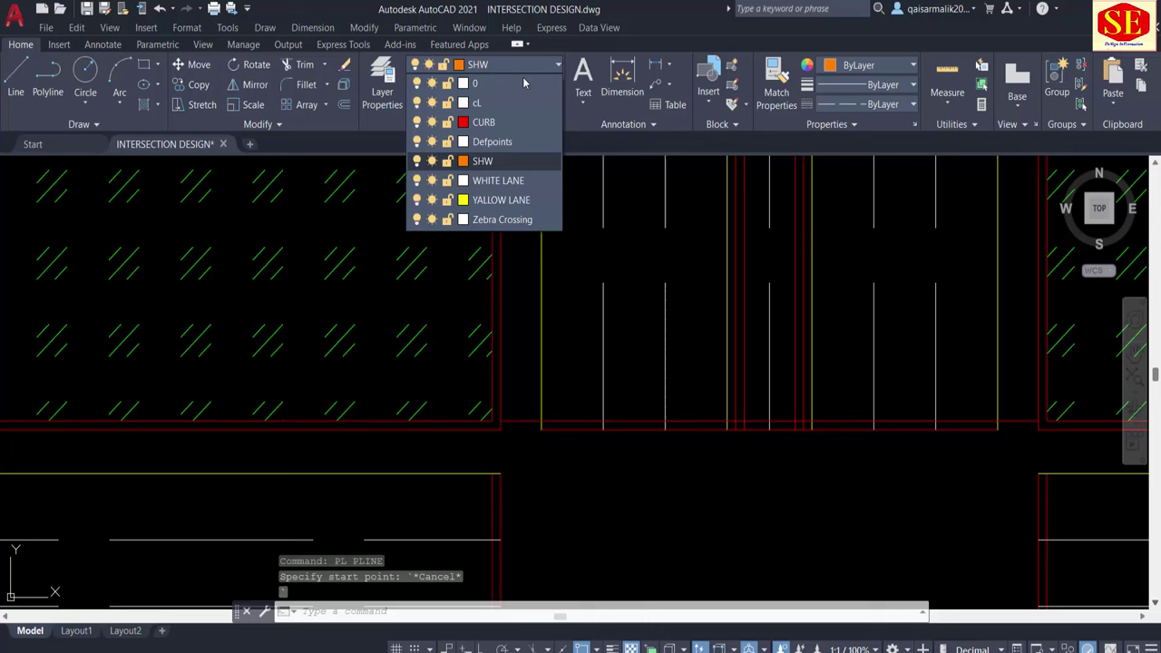
Step: On the Zebra Crossing layer, draw a 0.5-wide polyline stripe across the upper road
{"action": "left_click", "coordinate": [522, 221]}
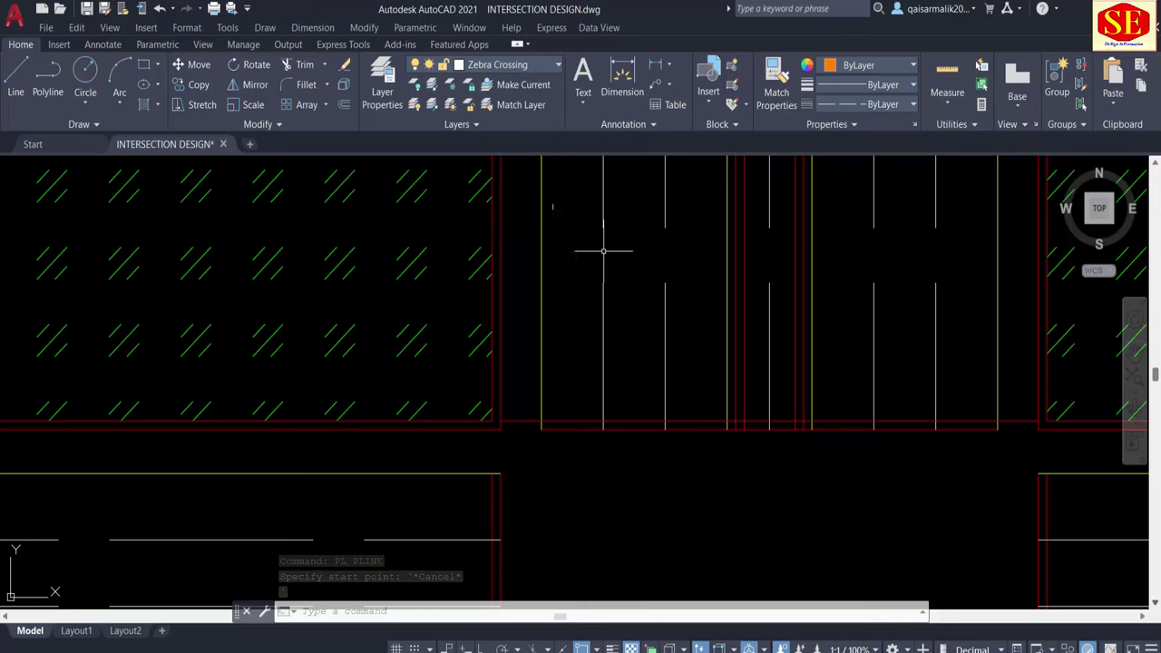
{"action": "middle_click_drag", "start_coordinate": [685, 277], "coordinate": [637, 344]}
{"action": "type", "text": "pl"}
{"action": "key", "text": "Return"}
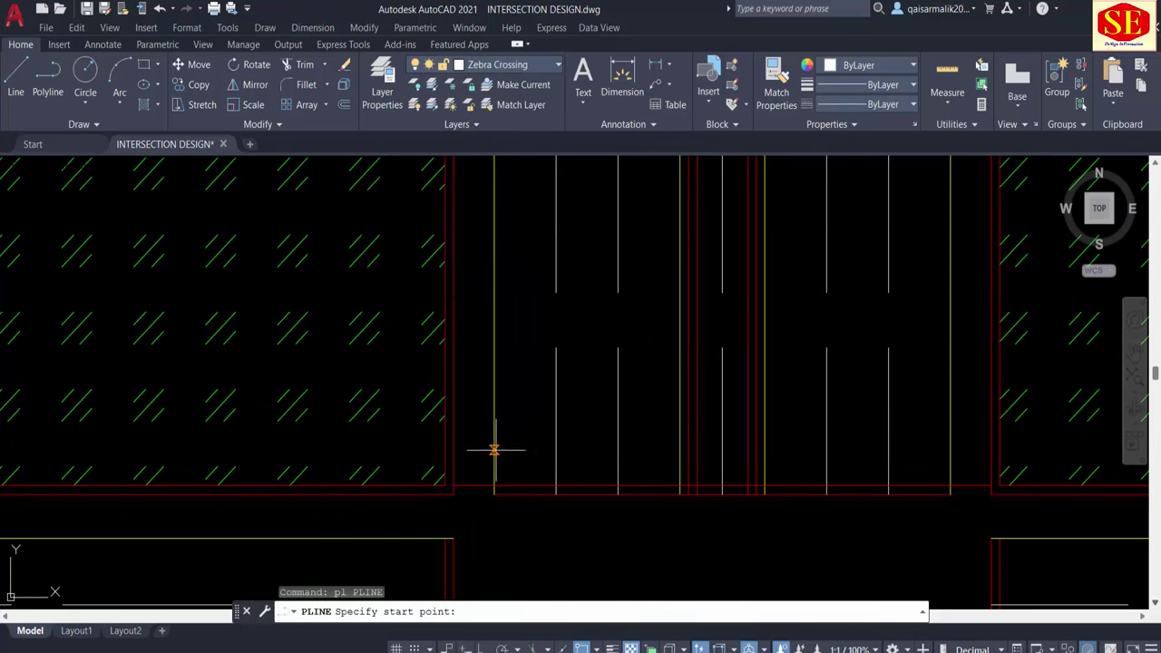
{"action": "left_click", "coordinate": [494, 449]}
{"action": "type", "text": "w"}
{"action": "key", "text": "Return"}
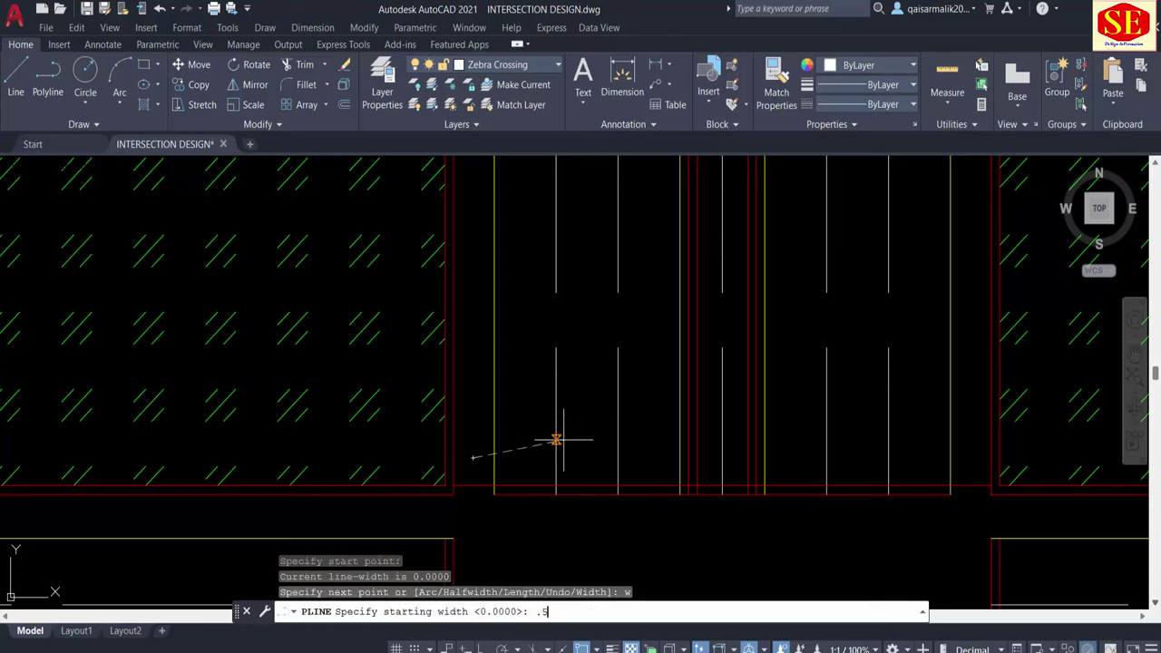
{"action": "key", "text": "Return"}
{"action": "key", "text": "Return"}
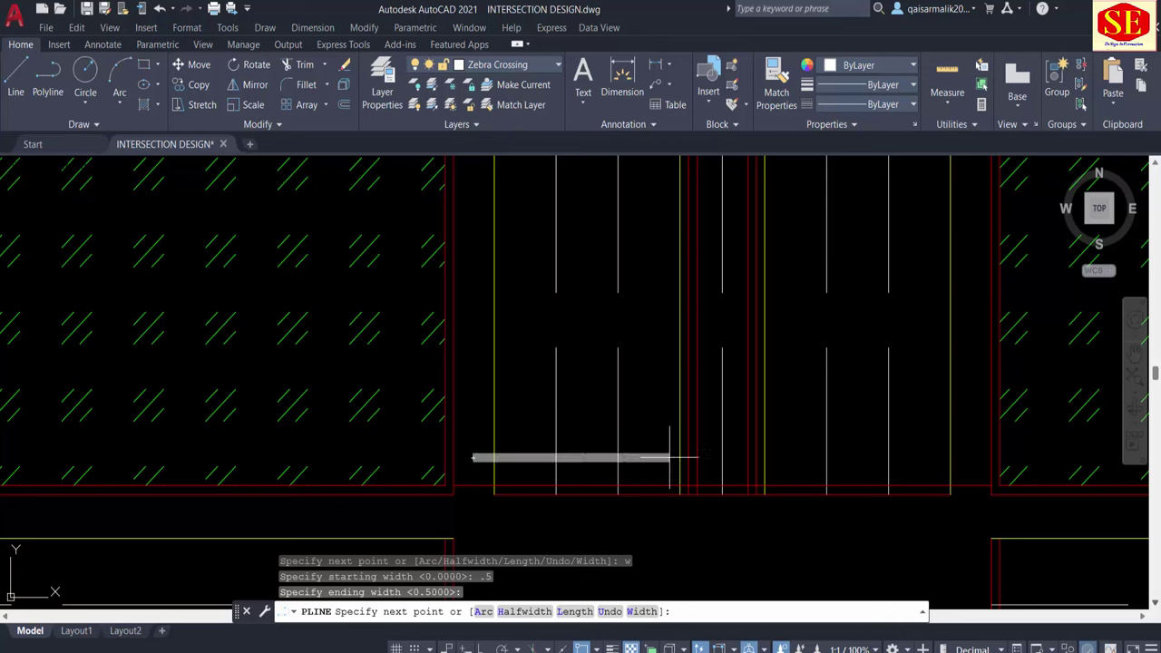
{"action": "key", "text": "Escape"}
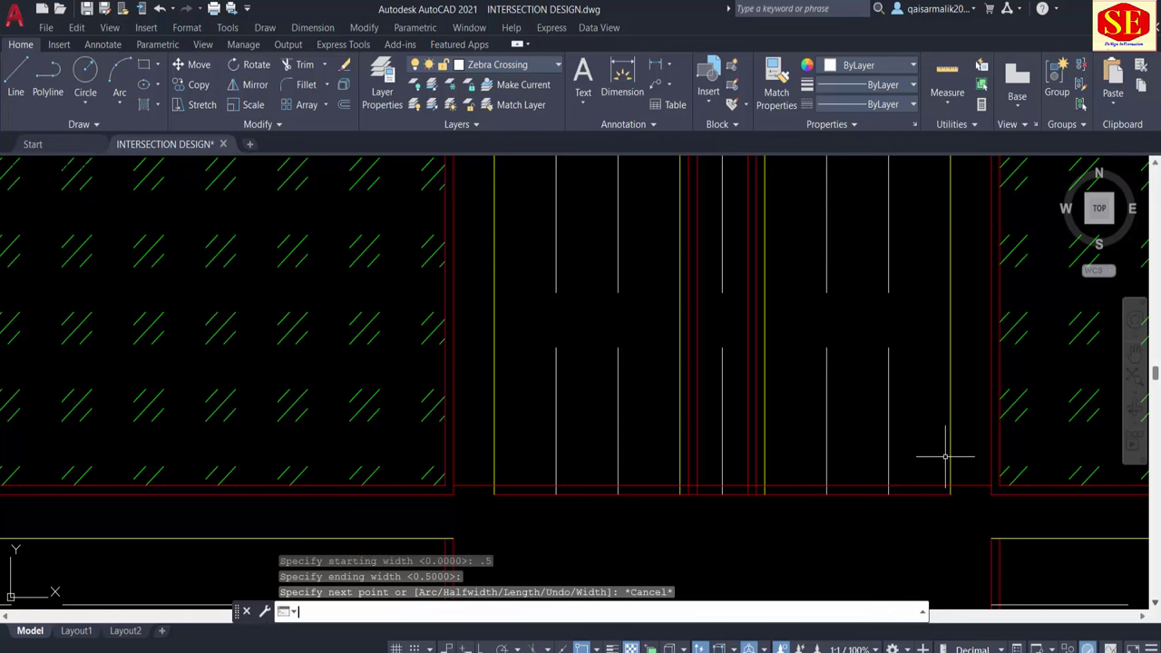
{"action": "type", "text": "pl"}
{"action": "key", "text": "Return"}
{"action": "left_click", "coordinate": [454, 485]}
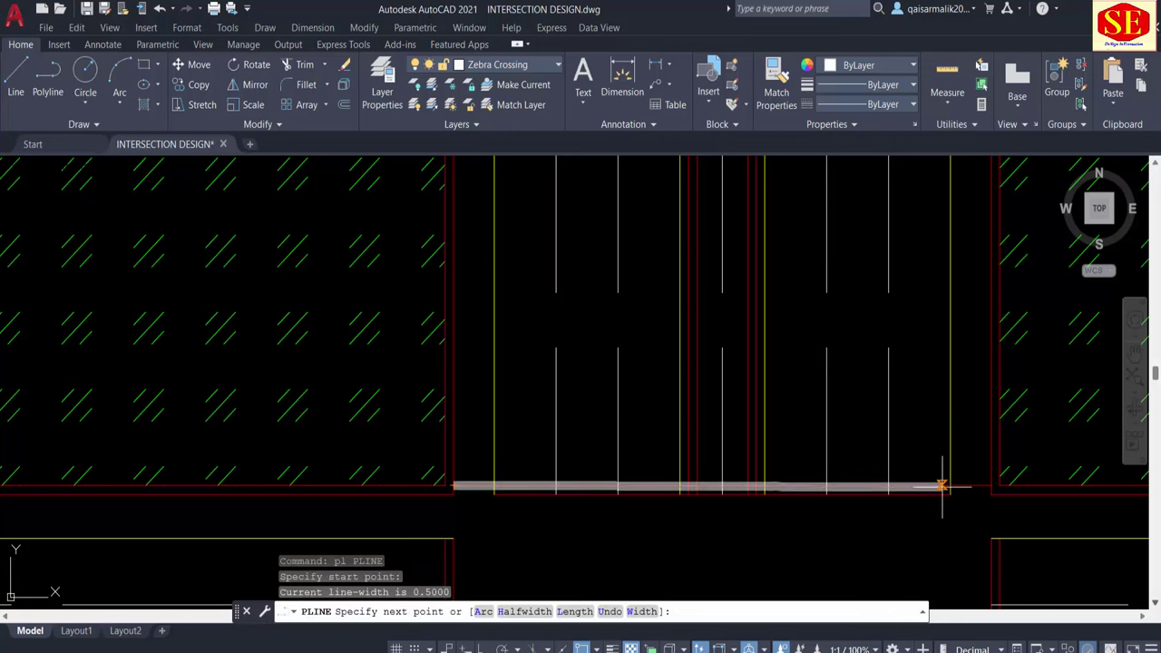
{"action": "left_click", "coordinate": [991, 485]}
{"action": "key", "text": "Escape"}
Step: Offset the stripe 1 unit upward and erase the original lower stripe
{"action": "type", "text": "o"}
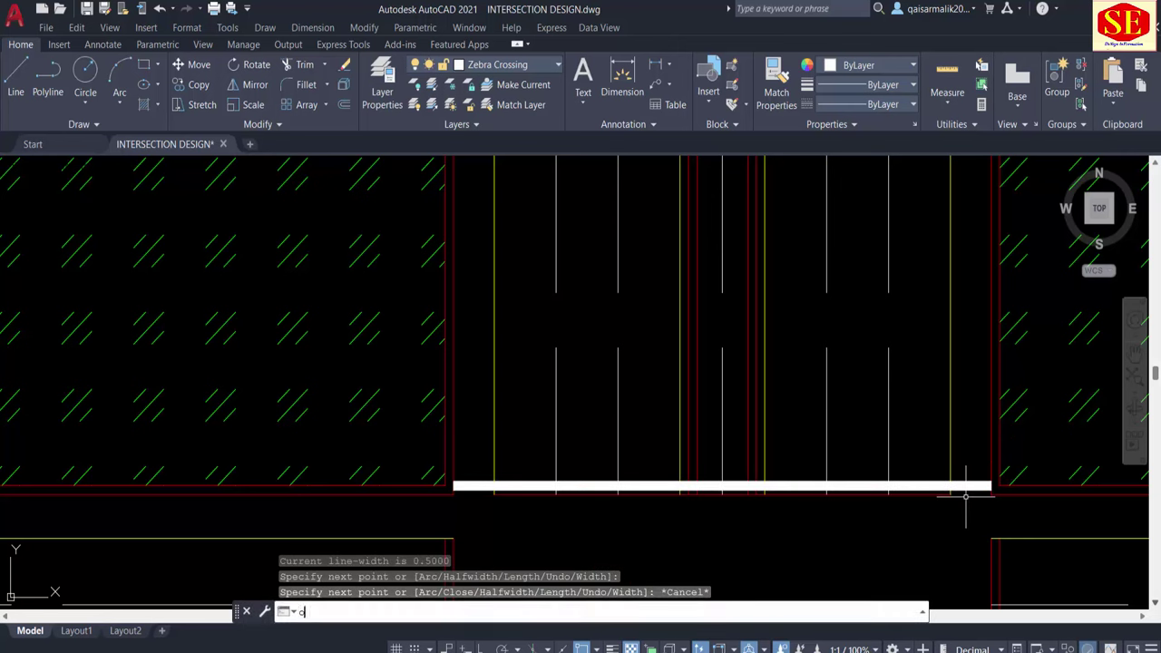
{"action": "key", "text": "Return"}
{"action": "type", "text": "1"}
{"action": "key", "text": "Return"}
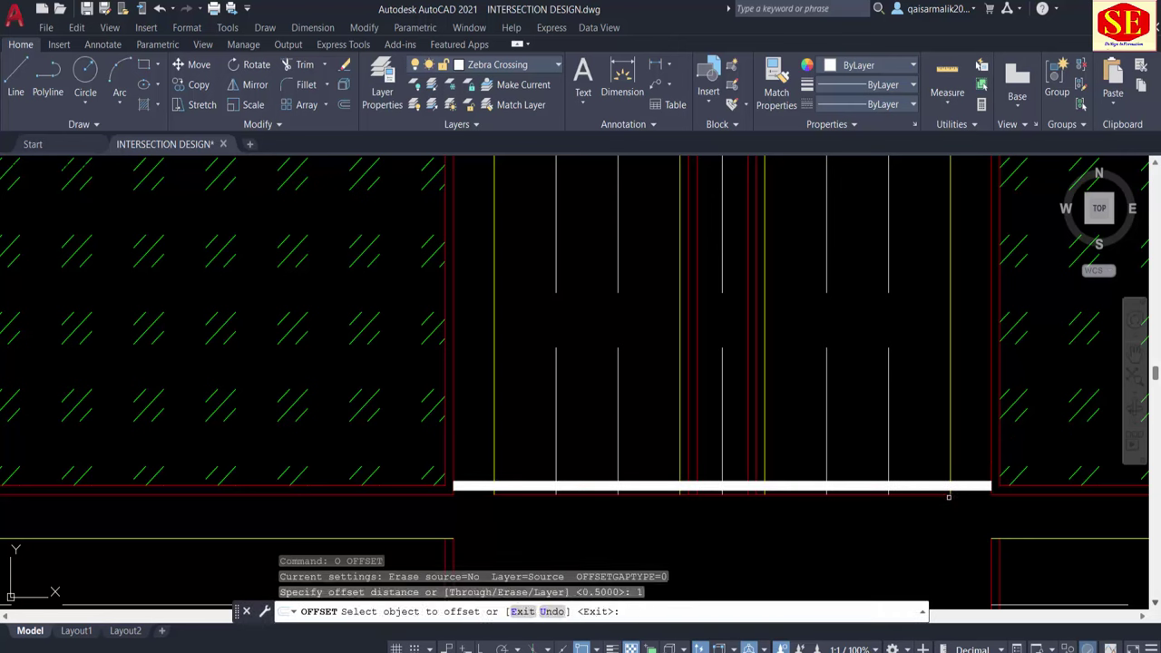
{"action": "left_click", "coordinate": [921, 485]}
{"action": "left_click", "coordinate": [921, 458]}
{"action": "key", "text": "Return"}
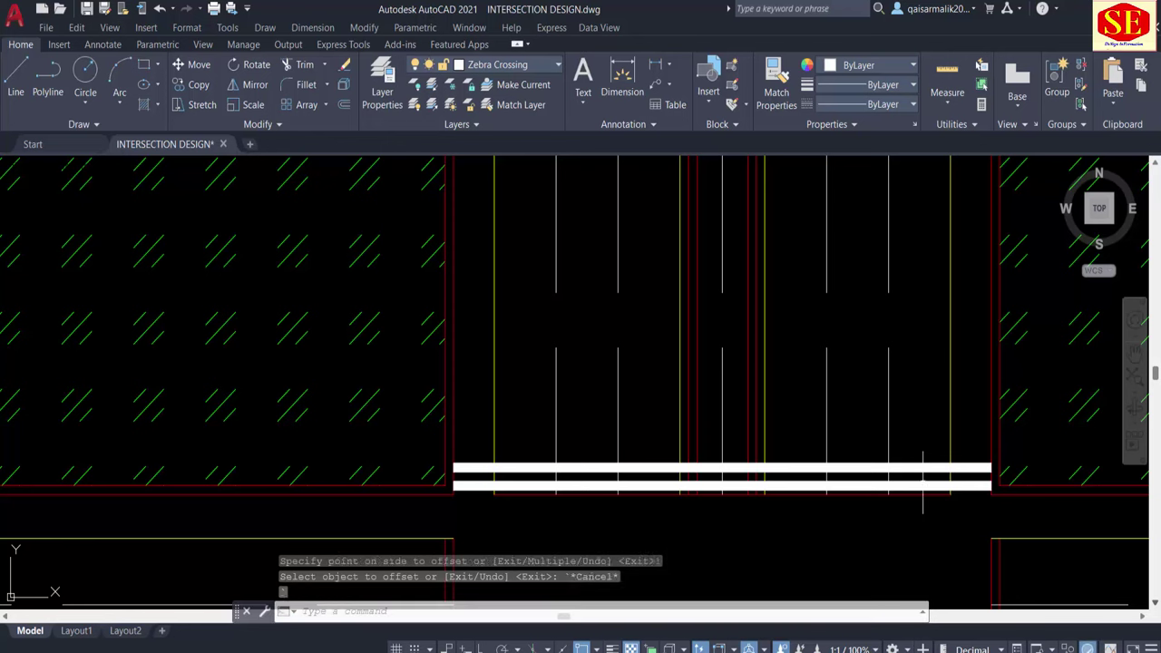
{"action": "left_click", "coordinate": [921, 485]}
{"action": "type", "text": "e"}
{"action": "key", "text": "Return"}
{"action": "middle_click_drag", "start_coordinate": [844, 467], "coordinate": [842, 492]}
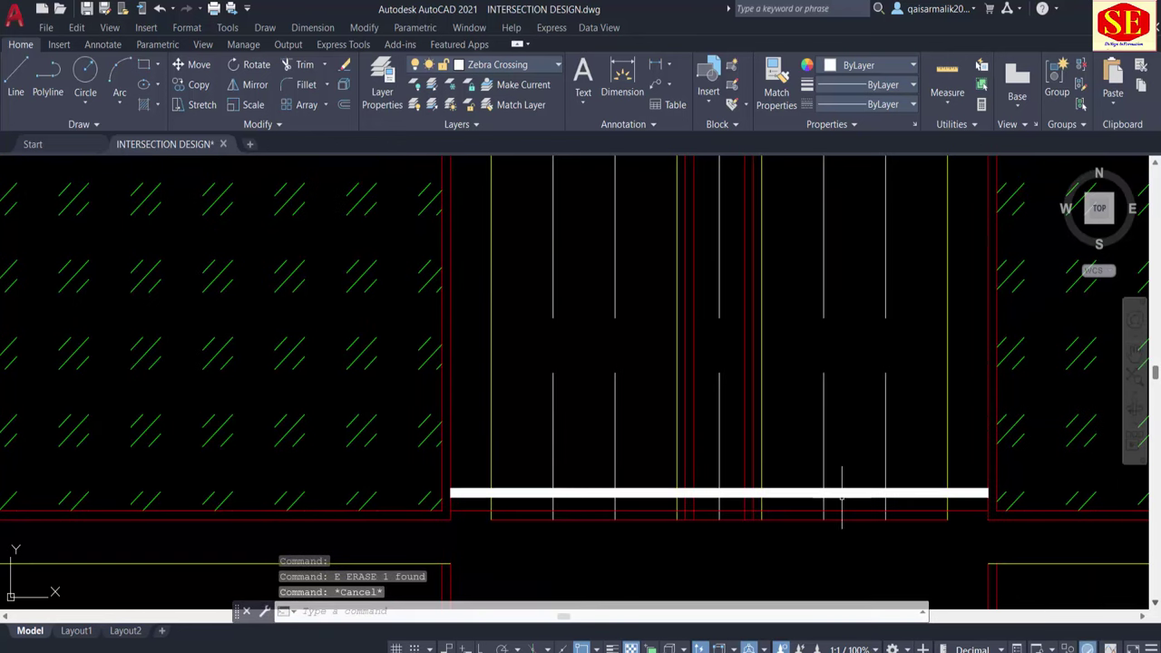
Step: Offset the stripe 3 units upward to make a second stripe
{"action": "type", "text": "o"}
{"action": "key", "text": "Return"}
{"action": "key", "text": "Return"}
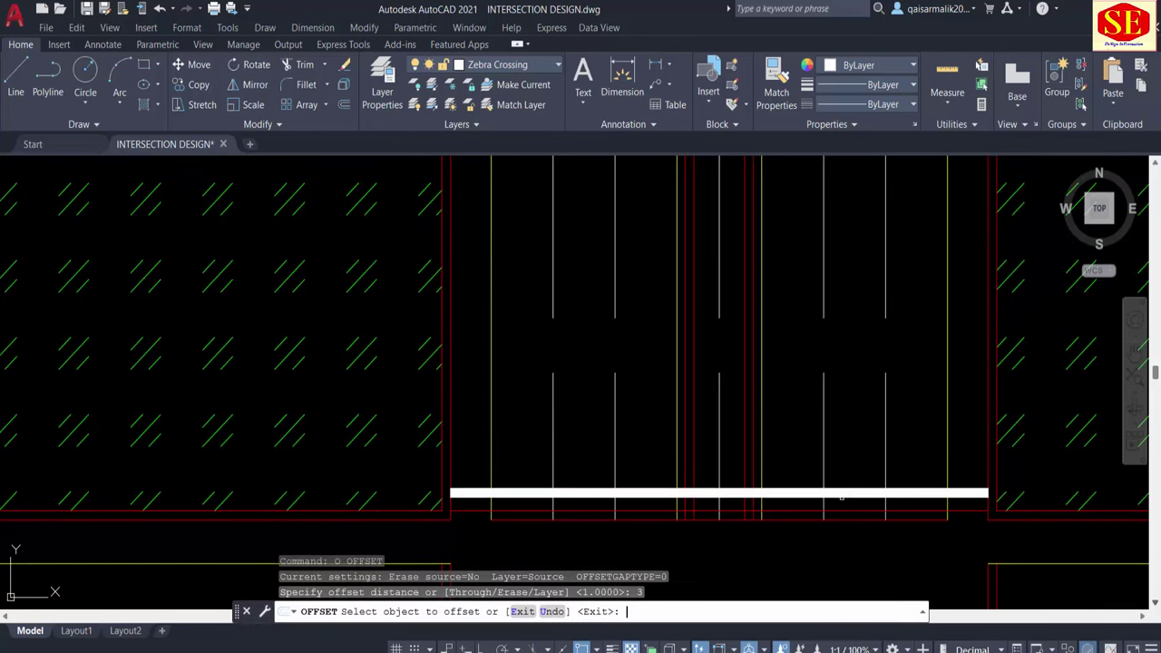
{"action": "left_click", "coordinate": [794, 489]}
{"action": "left_click", "coordinate": [798, 435]}
{"action": "key", "text": "Escape"}
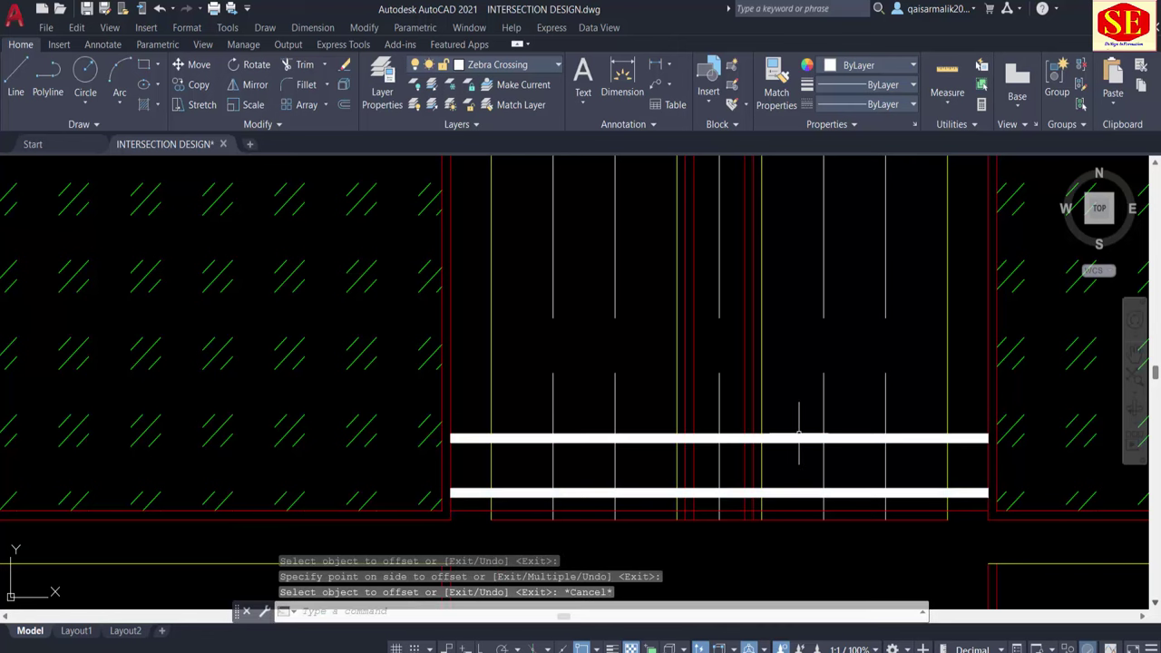
{"action": "mouse_move", "coordinate": [798, 438]}
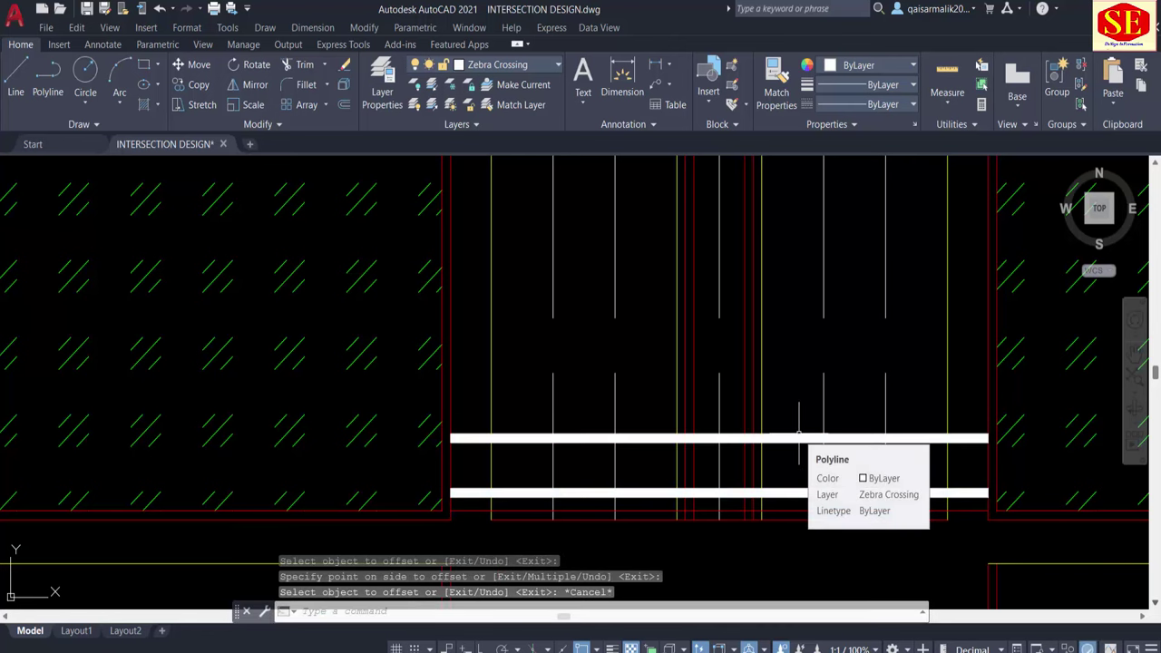
Step: Offset the upper stripe 1 unit upward to make the third stripe
{"action": "type", "text": "o"}
{"action": "key", "text": "Return"}
{"action": "type", "text": "1"}
{"action": "key", "text": "Return"}
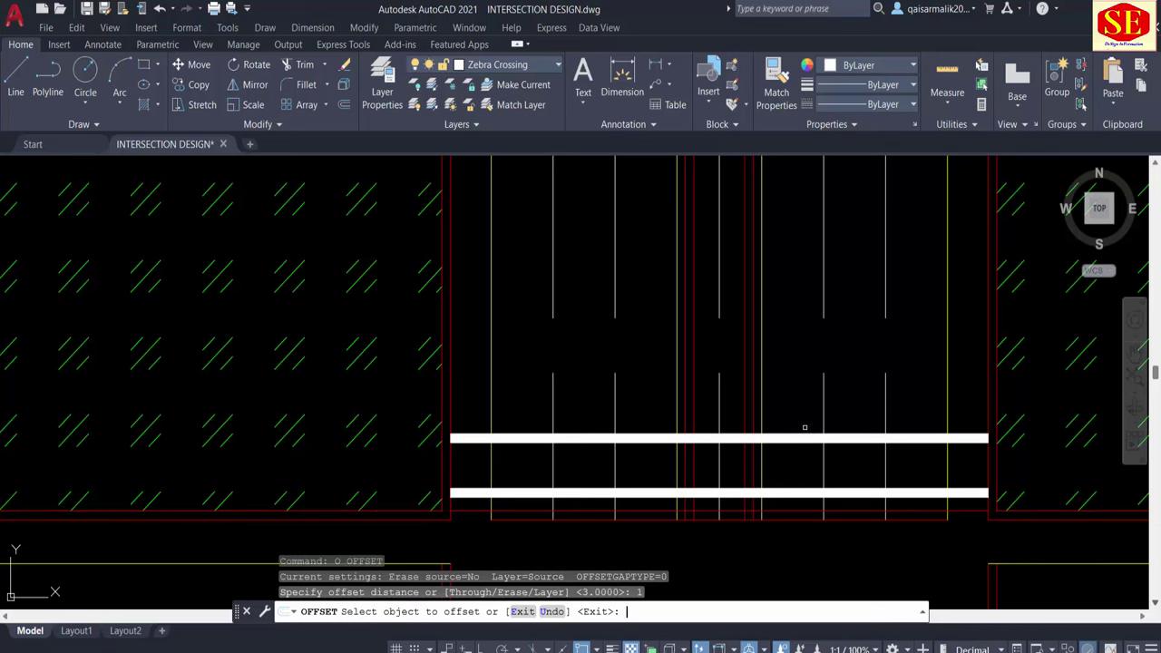
{"action": "left_click", "coordinate": [787, 435]}
{"action": "left_click", "coordinate": [780, 394]}
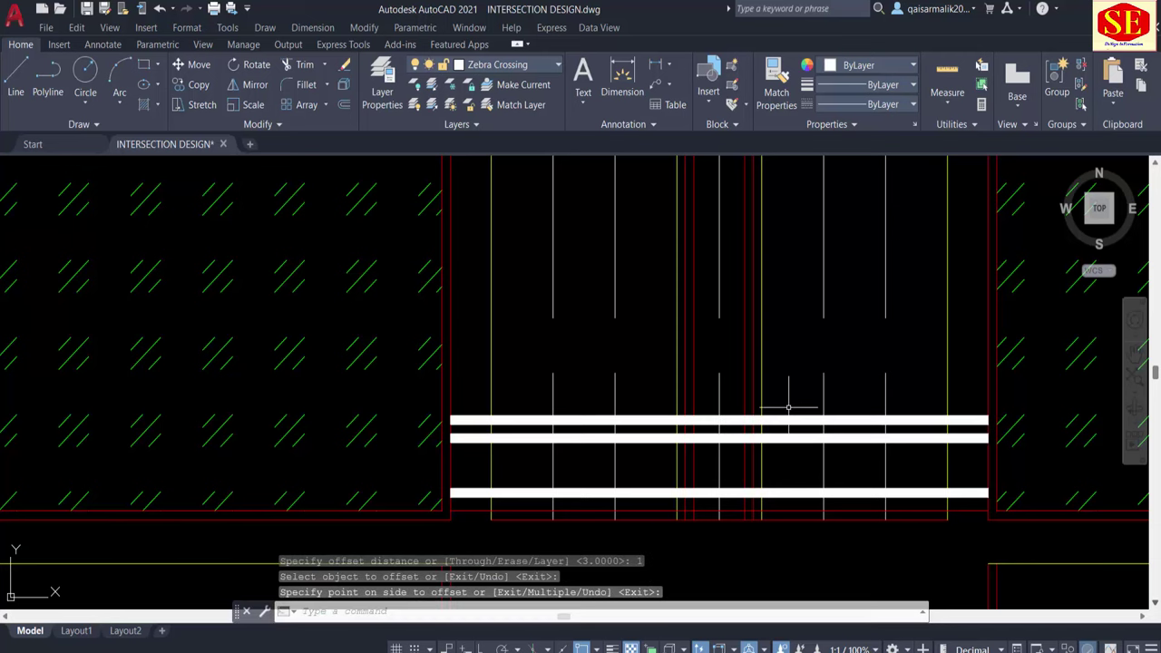
{"action": "key", "text": "Escape"}
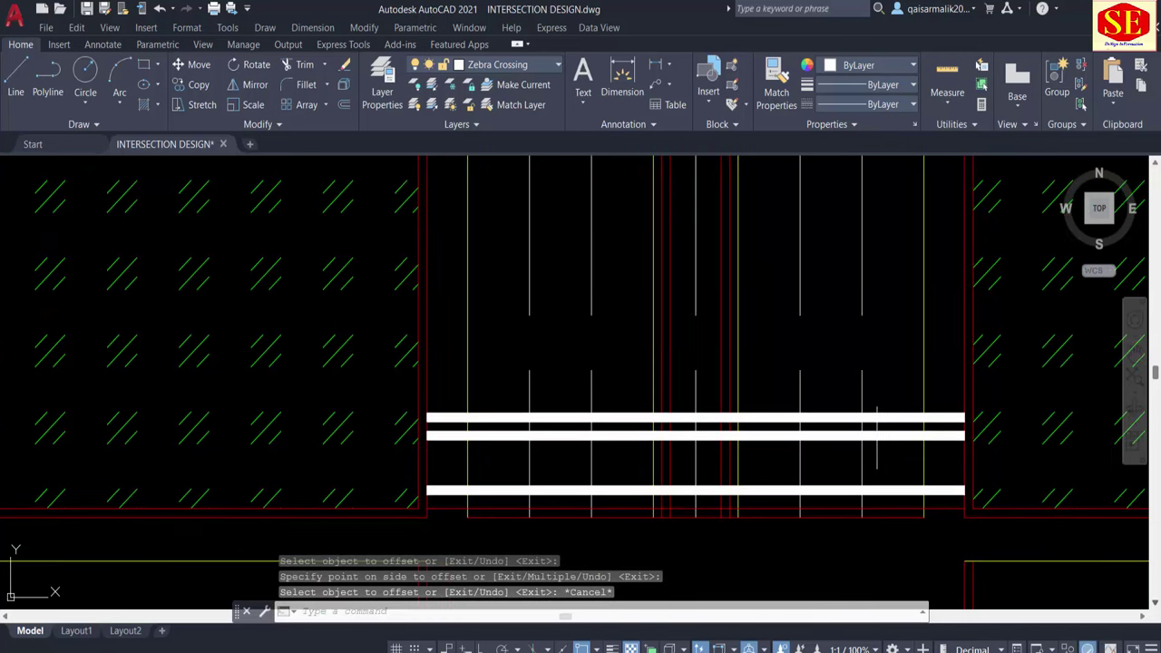
{"action": "middle_click_drag", "start_coordinate": [902, 439], "coordinate": [879, 437]}
{"action": "type", "text": "tr"}
{"action": "key", "text": "Return"}
Step: Try fence-trimming the lane lines between the stripes, then cancel the trim
{"action": "scroll", "coordinate": [967, 436], "scroll_direction": "up", "scroll_amount": 2}
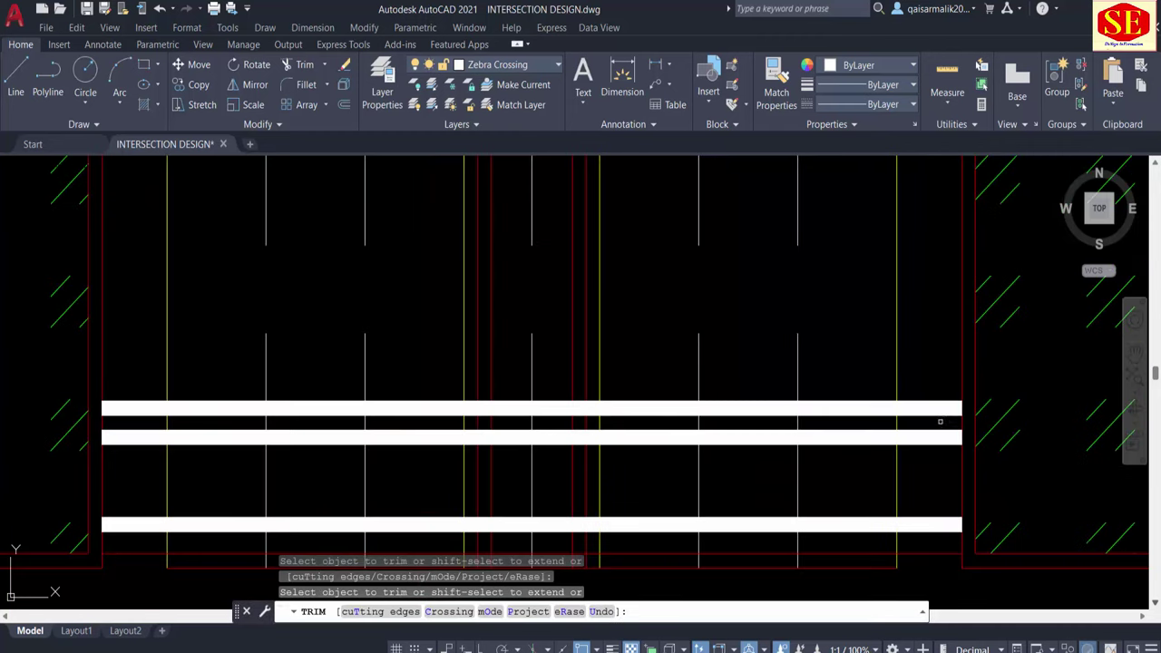
{"action": "left_click", "coordinate": [937, 420]}
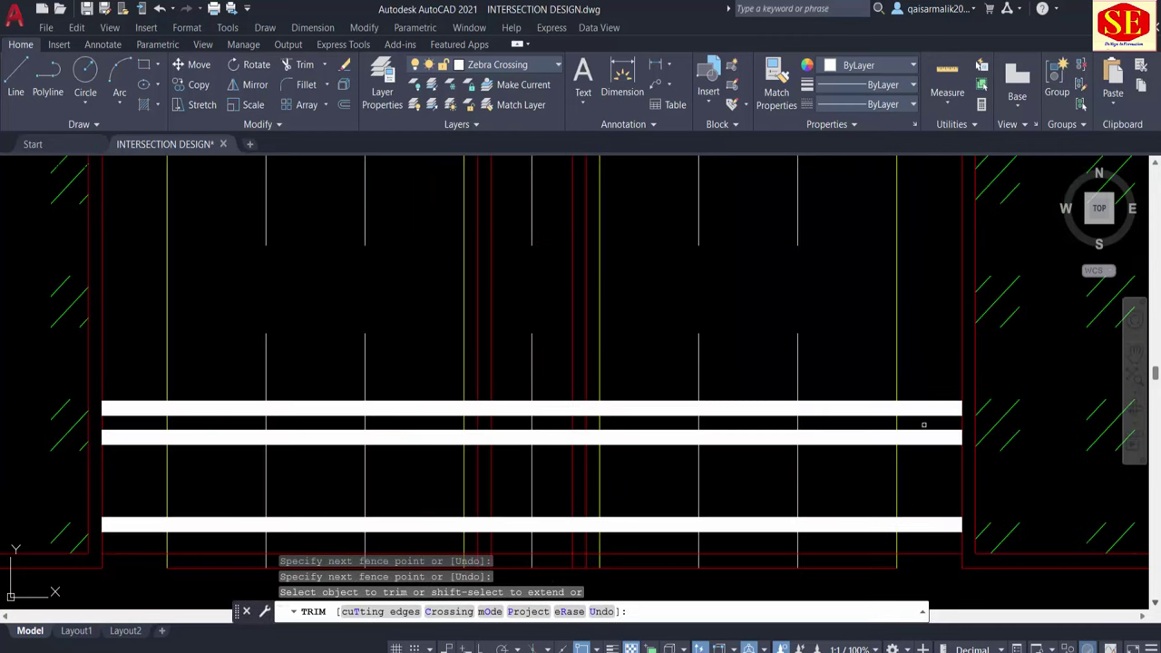
{"action": "left_click", "coordinate": [898, 419]}
{"action": "key", "text": "Return"}
{"action": "left_click", "coordinate": [822, 420]}
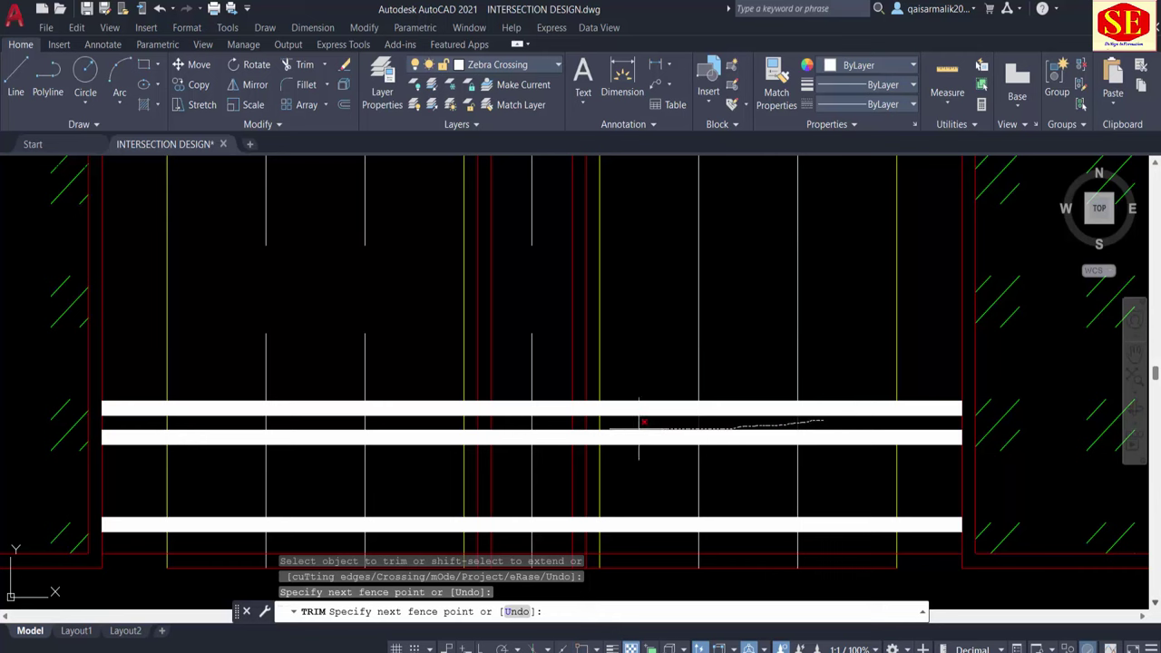
{"action": "middle_click_drag", "start_coordinate": [393, 422], "coordinate": [777, 395]}
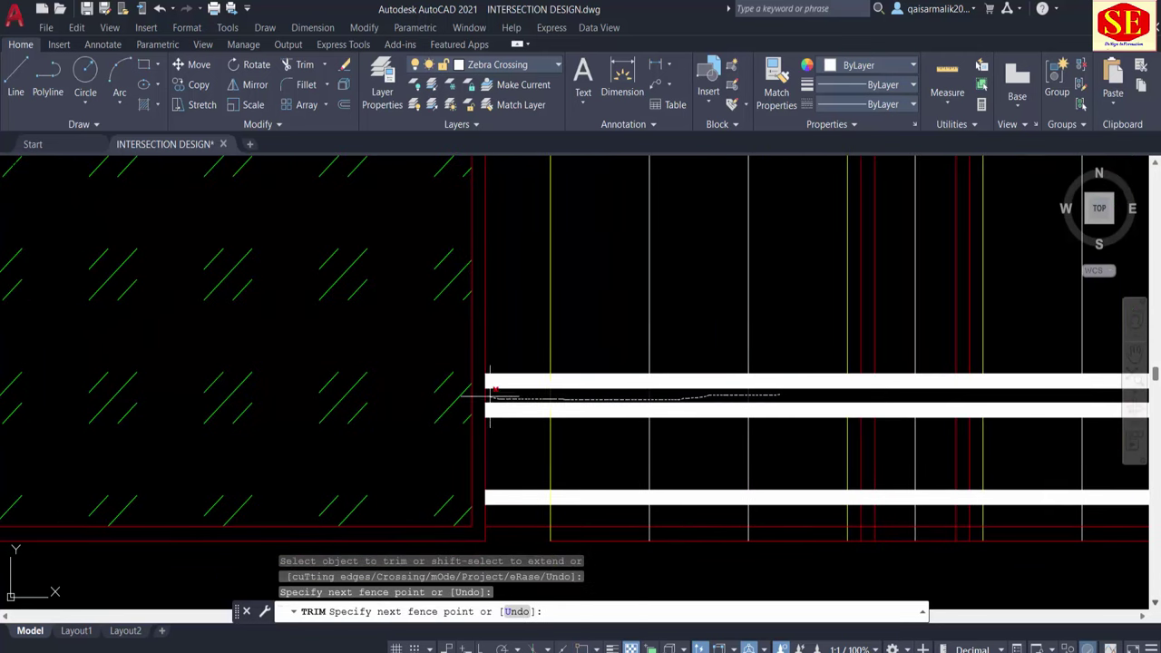
{"action": "key", "text": "Escape"}
{"action": "scroll", "coordinate": [528, 397], "scroll_direction": "down", "scroll_amount": 3}
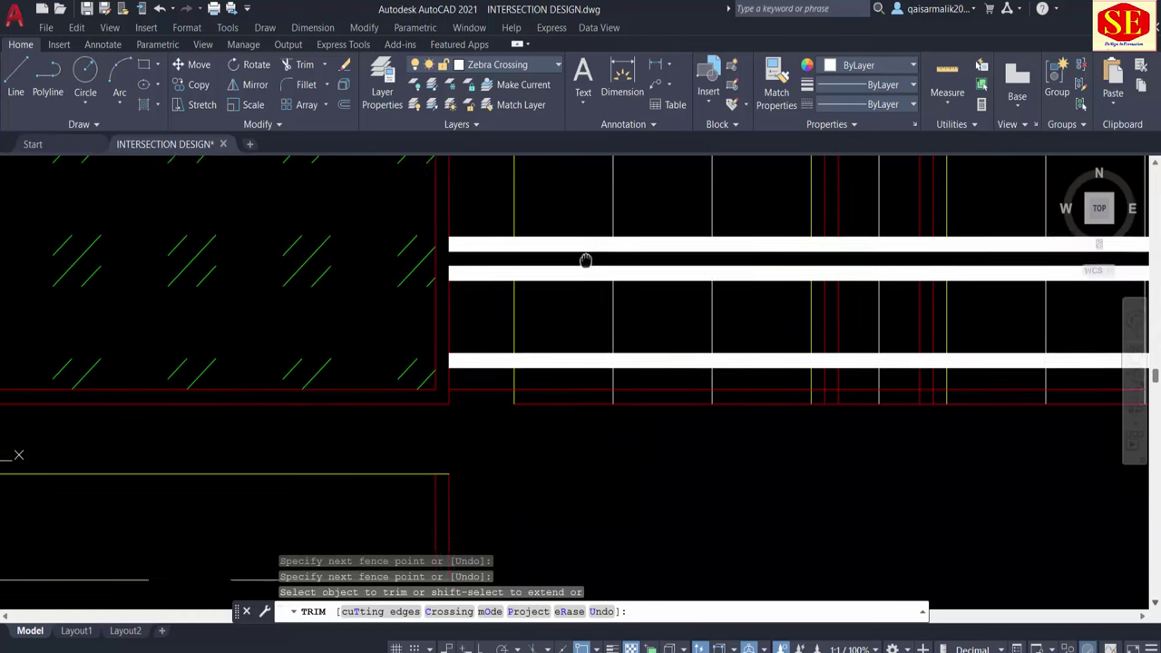
Step: Window-select the lane-line pieces inside the crossing and erase them
{"action": "scroll", "coordinate": [896, 339], "scroll_direction": "up", "scroll_amount": 2}
{"action": "left_click", "coordinate": [856, 319]}
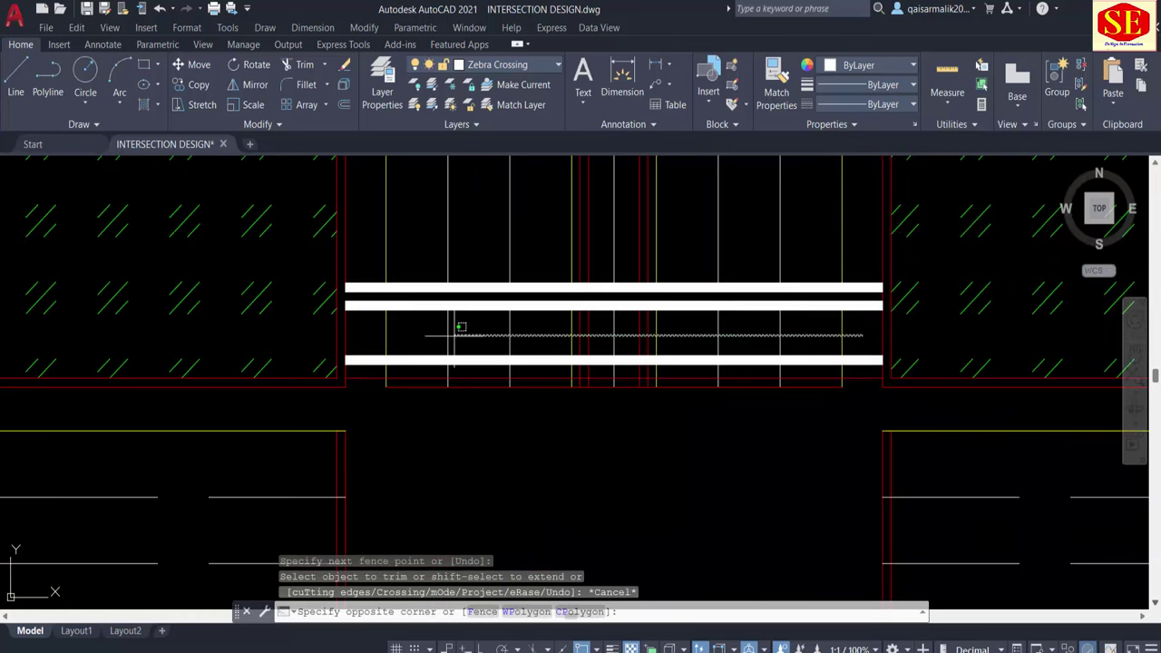
{"action": "left_click", "coordinate": [382, 338]}
{"action": "type", "text": "e"}
{"action": "key", "text": "Return"}
{"action": "middle_click_drag", "start_coordinate": [383, 337], "coordinate": [622, 337]}
{"action": "key", "text": "Escape"}
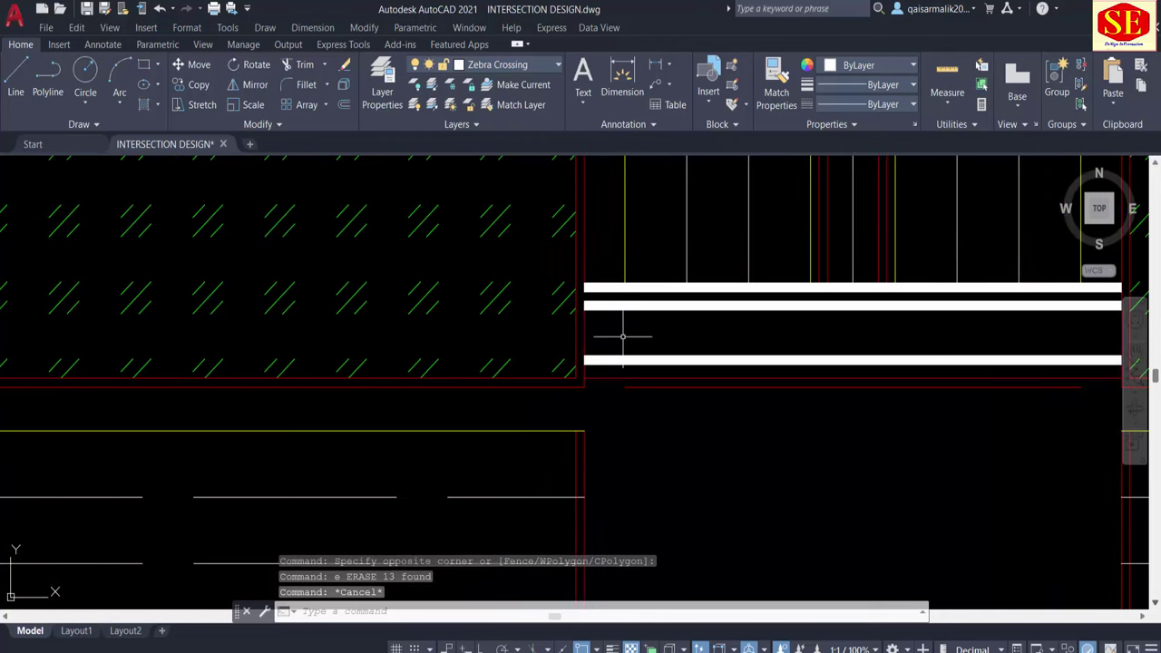
Step: Draw a trial 0.25-wide polyline below the crossing, then erase it
{"action": "type", "text": "pl"}
{"action": "key", "text": "Return"}
{"action": "left_click", "coordinate": [643, 463]}
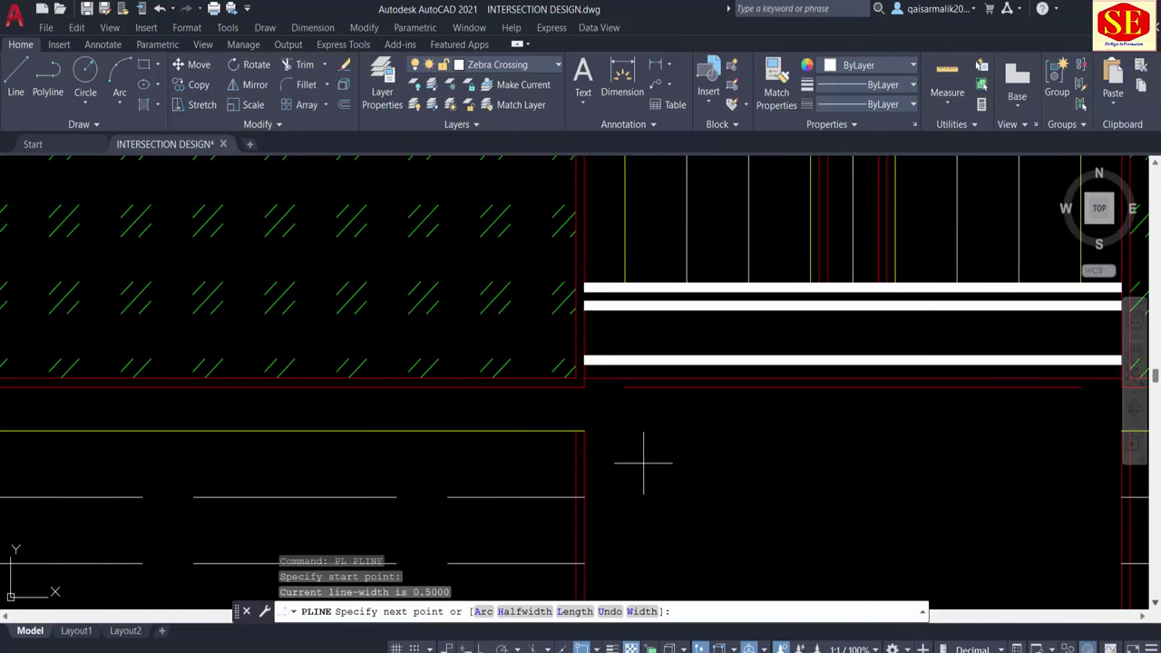
{"action": "type", "text": "w"}
{"action": "key", "text": "Return"}
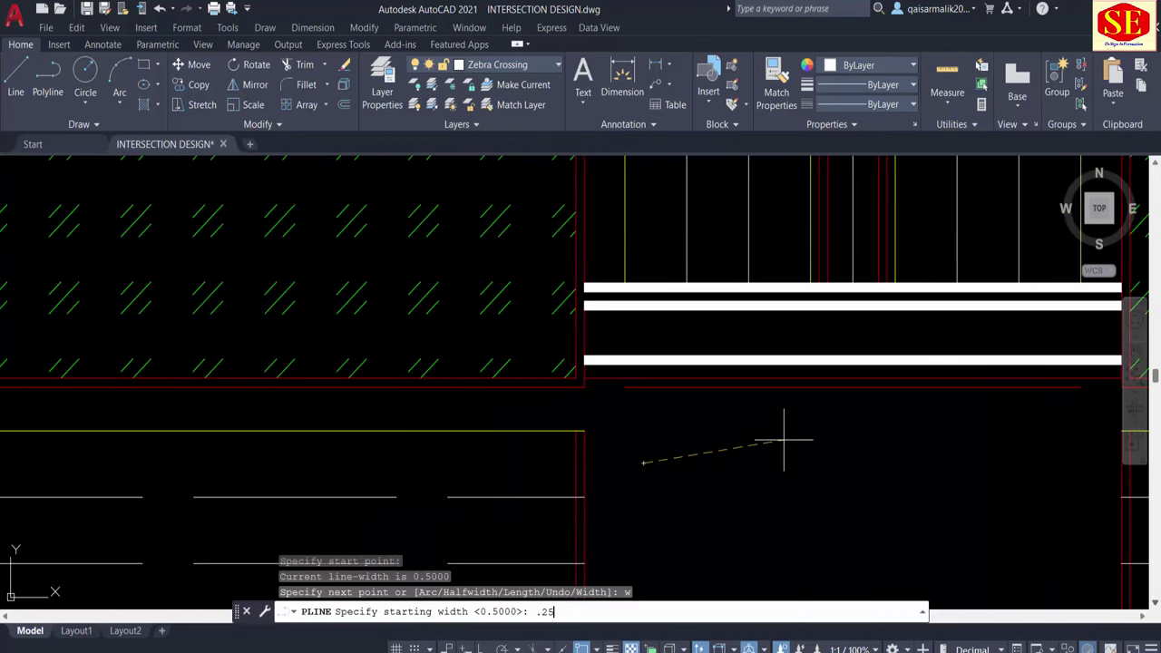
{"action": "key", "text": "Return"}
{"action": "key", "text": "Return"}
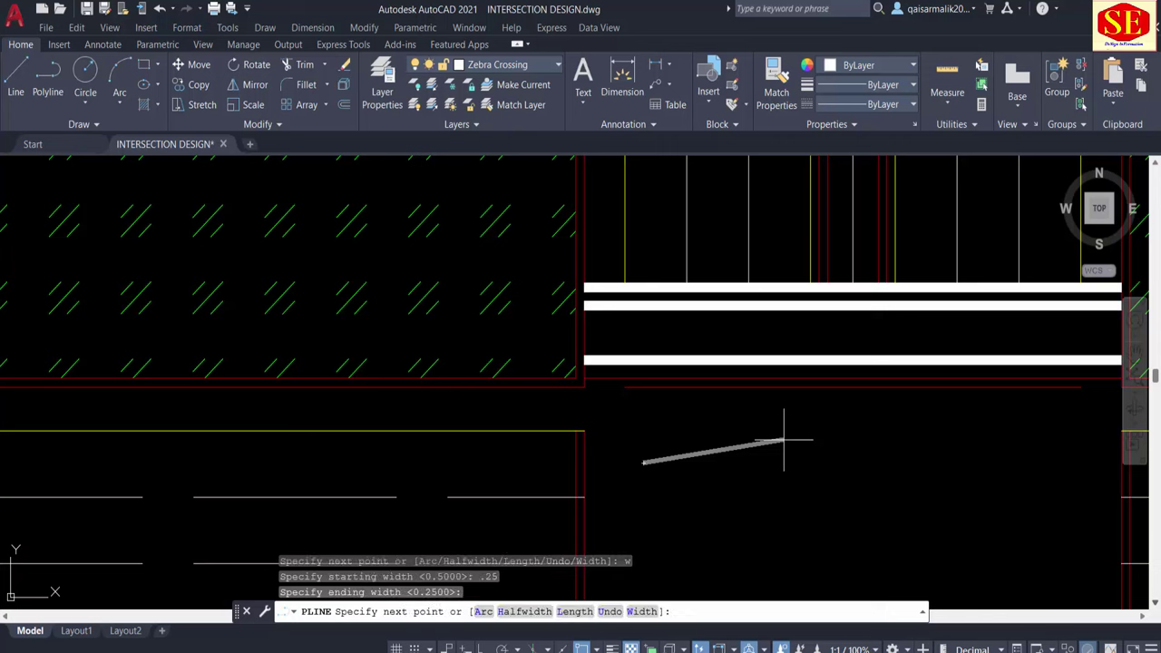
{"action": "left_click", "coordinate": [791, 440]}
{"action": "key", "text": "Return"}
{"action": "left_click_drag", "start_coordinate": [803, 441], "coordinate": [752, 472]}
{"action": "type", "text": "e"}
{"action": "key", "text": "Return"}
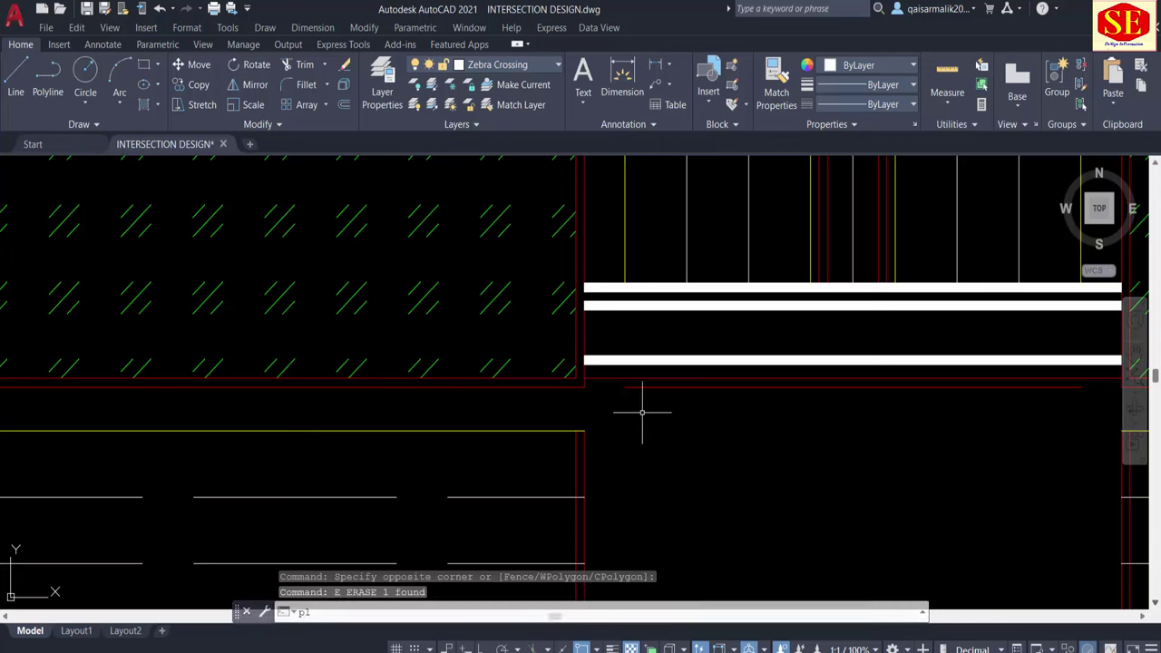
{"action": "key", "text": "Return"}
Step: Draw a vertical polyline closing the crossing band's left end
{"action": "left_click", "coordinate": [583, 306]}
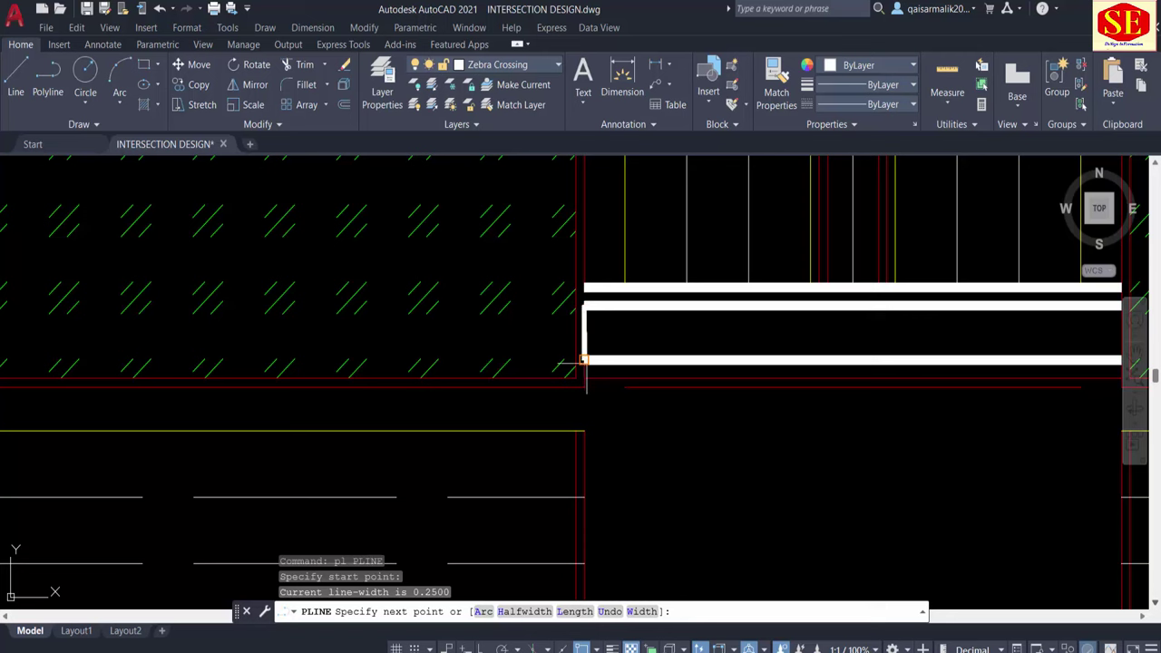
{"action": "left_click", "coordinate": [584, 360]}
{"action": "key", "text": "Escape"}
Step: Offset the end line repeatedly by 1 to create five vertical stripes
{"action": "type", "text": "o"}
{"action": "key", "text": "Return"}
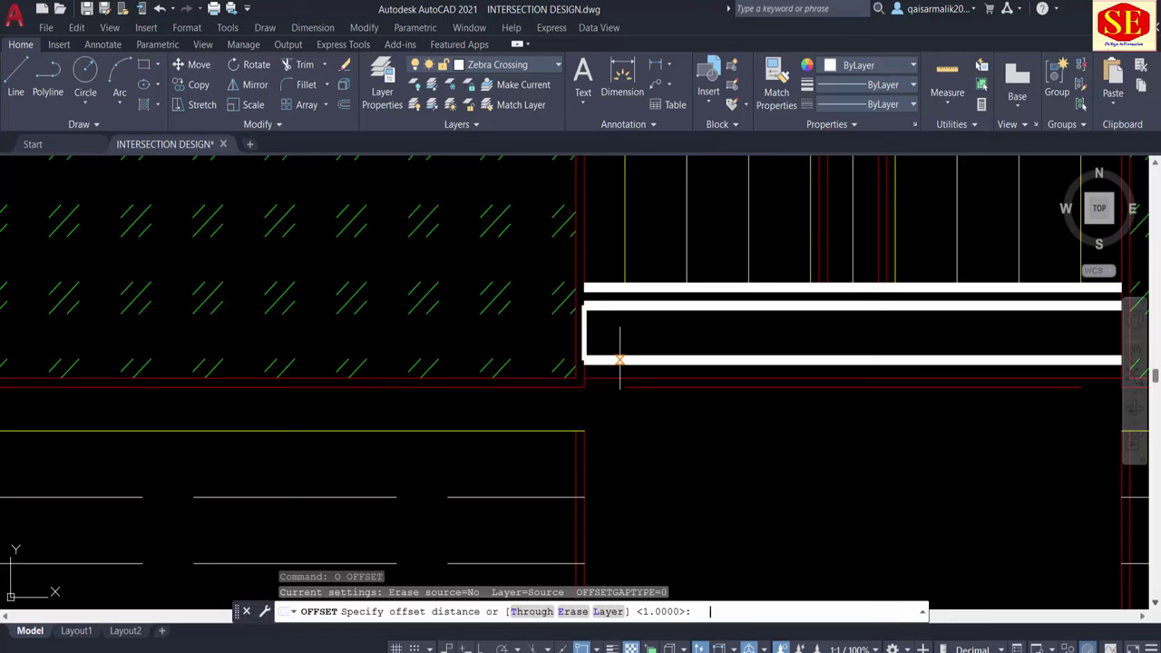
{"action": "type", "text": "1"}
{"action": "key", "text": "Return"}
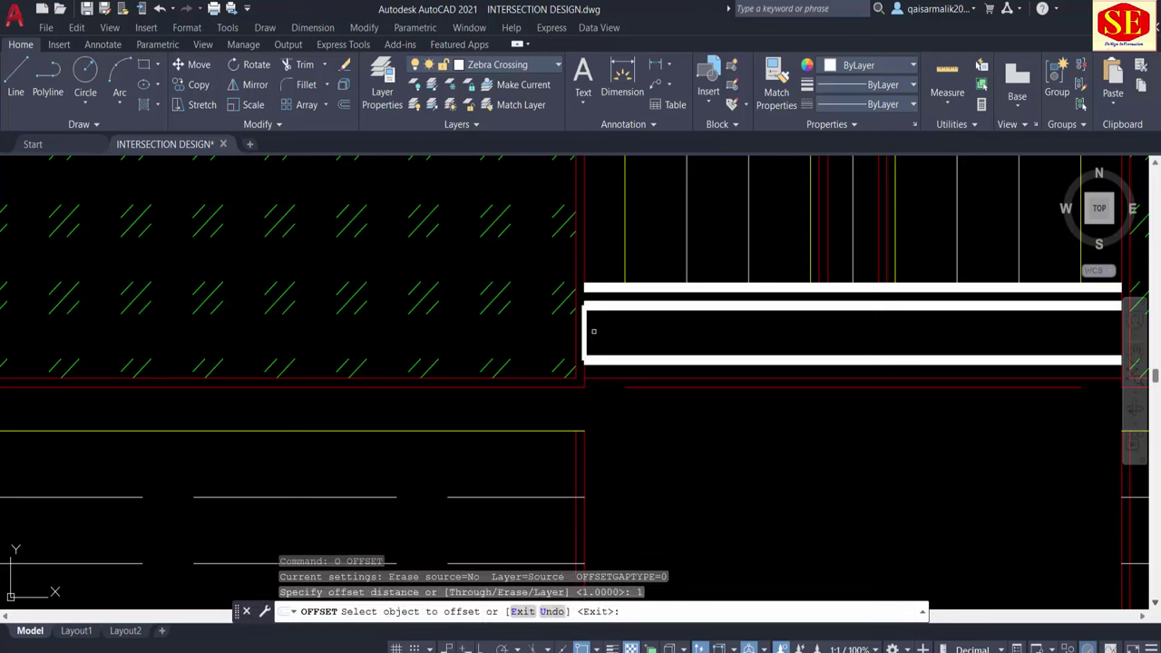
{"action": "left_click", "coordinate": [588, 332]}
{"action": "left_click", "coordinate": [592, 337]}
{"action": "left_click", "coordinate": [600, 337]}
{"action": "left_click", "coordinate": [612, 337]}
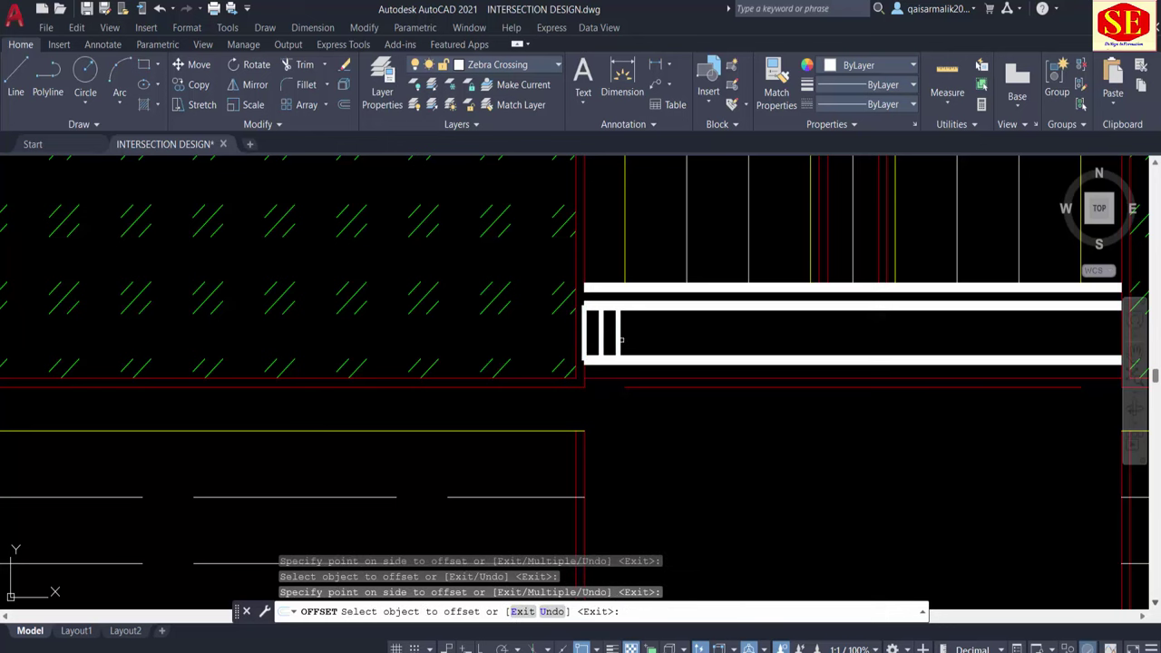
{"action": "left_click", "coordinate": [617, 337]}
{"action": "left_click", "coordinate": [627, 337]}
{"action": "left_click", "coordinate": [634, 337]}
{"action": "left_click", "coordinate": [652, 330]}
{"action": "left_click", "coordinate": [661, 330]}
{"action": "left_click", "coordinate": [689, 332]}
{"action": "key", "text": "Escape"}
Step: Start a COPY and window-select four of the stripe lines
{"action": "type", "text": "co"}
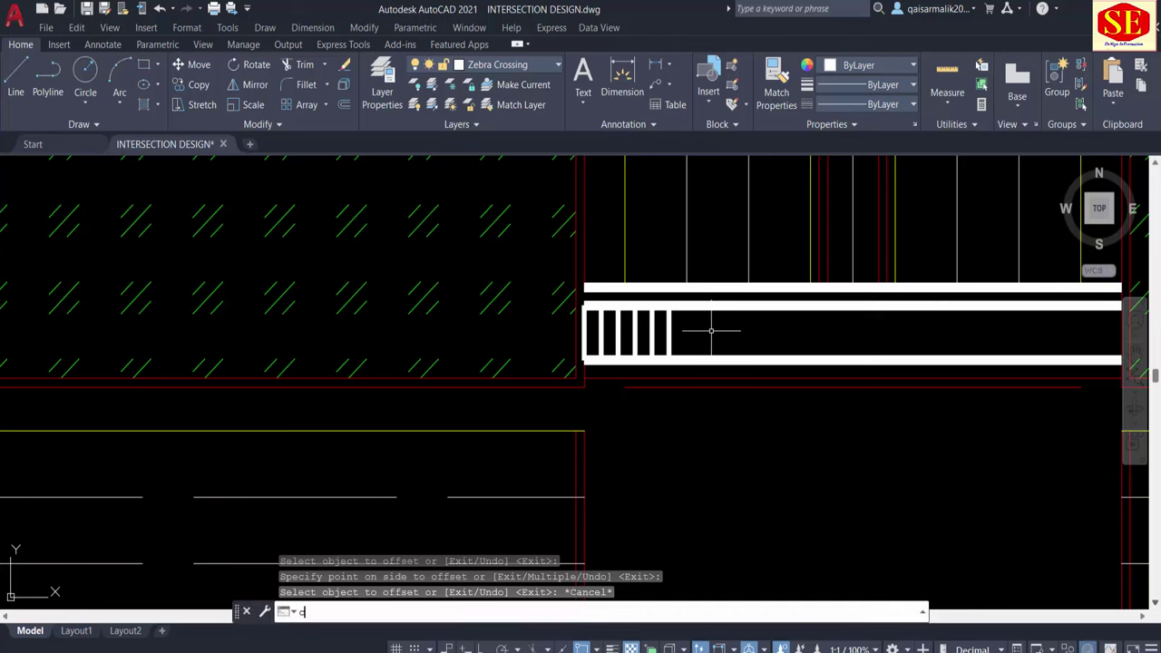
{"action": "key", "text": "Return"}
{"action": "left_click", "coordinate": [706, 354]}
{"action": "left_click", "coordinate": [600, 312]}
Step: Copy the five stripes rightward, placing them right after the originals
{"action": "left_click", "coordinate": [604, 337]}
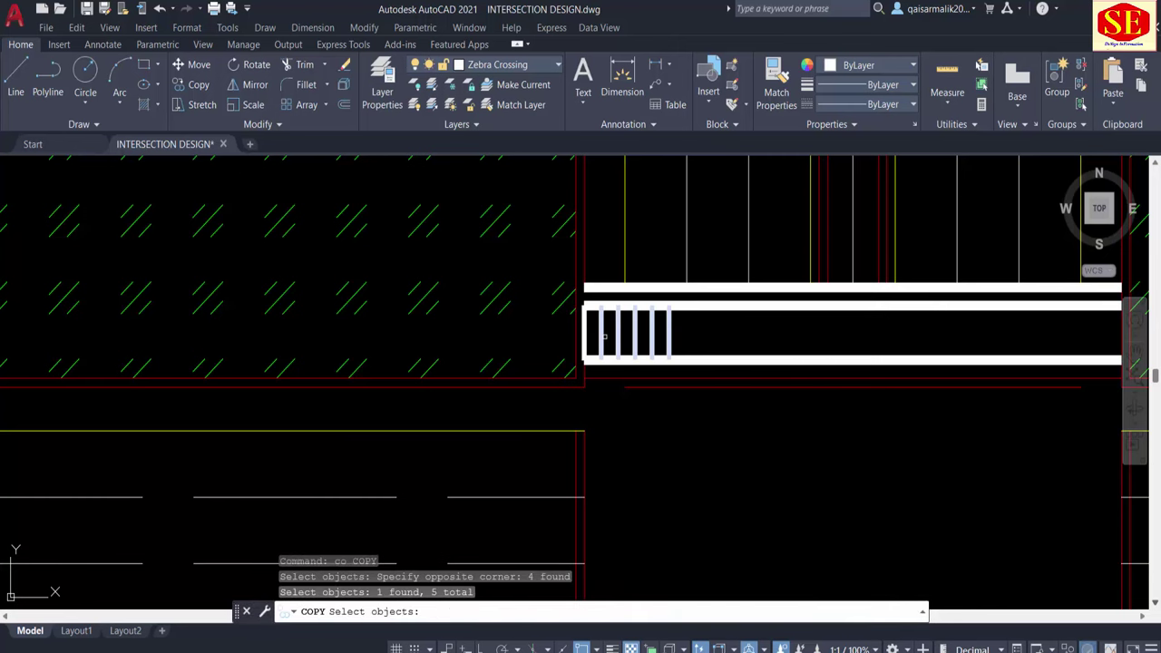
{"action": "key", "text": "Return"}
{"action": "left_click", "coordinate": [585, 306]}
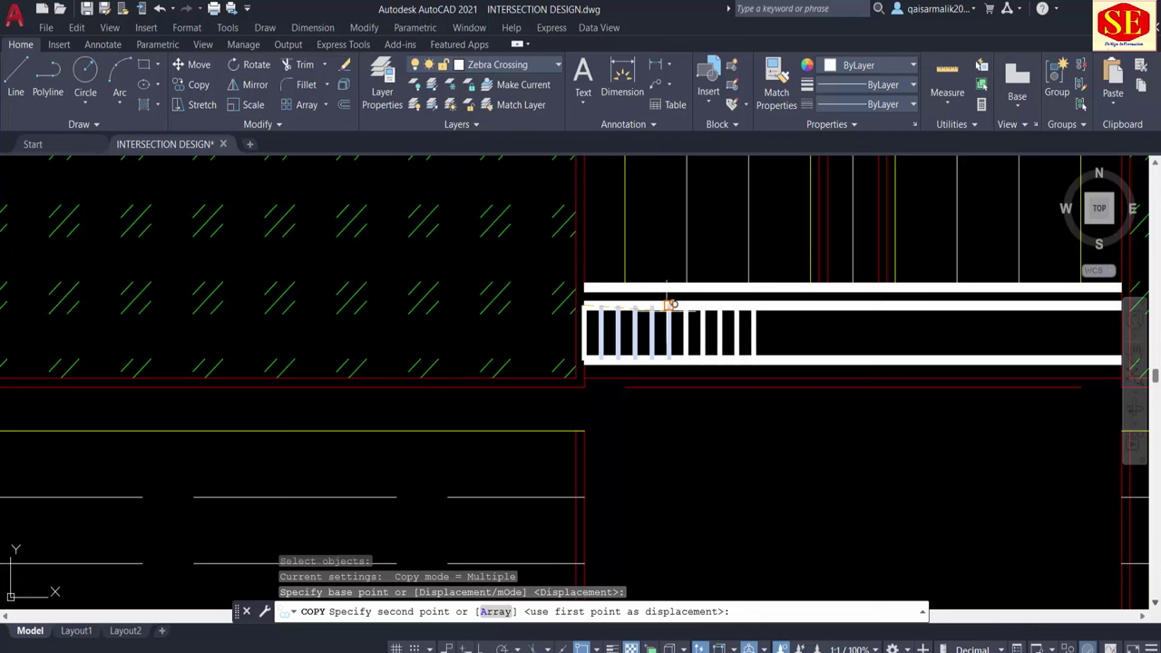
{"action": "left_click", "coordinate": [671, 306]}
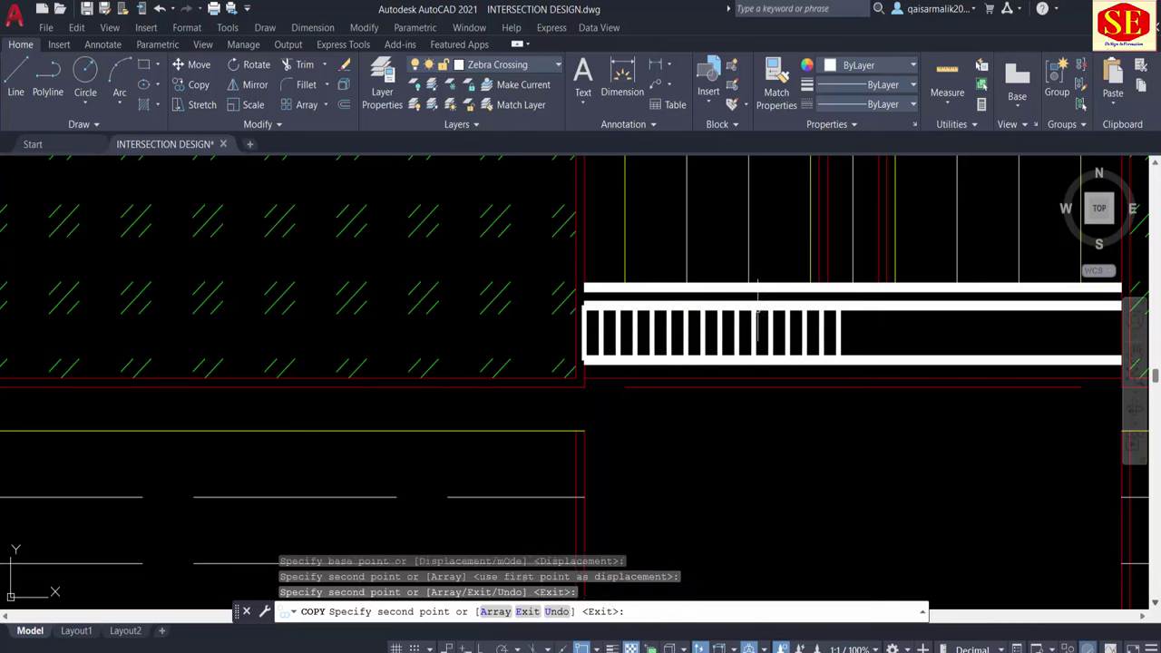
{"action": "key", "text": "Escape"}
Step: Copy all stripes drawn so far further along the band
{"action": "left_click", "coordinate": [857, 331]}
{"action": "left_click", "coordinate": [610, 343]}
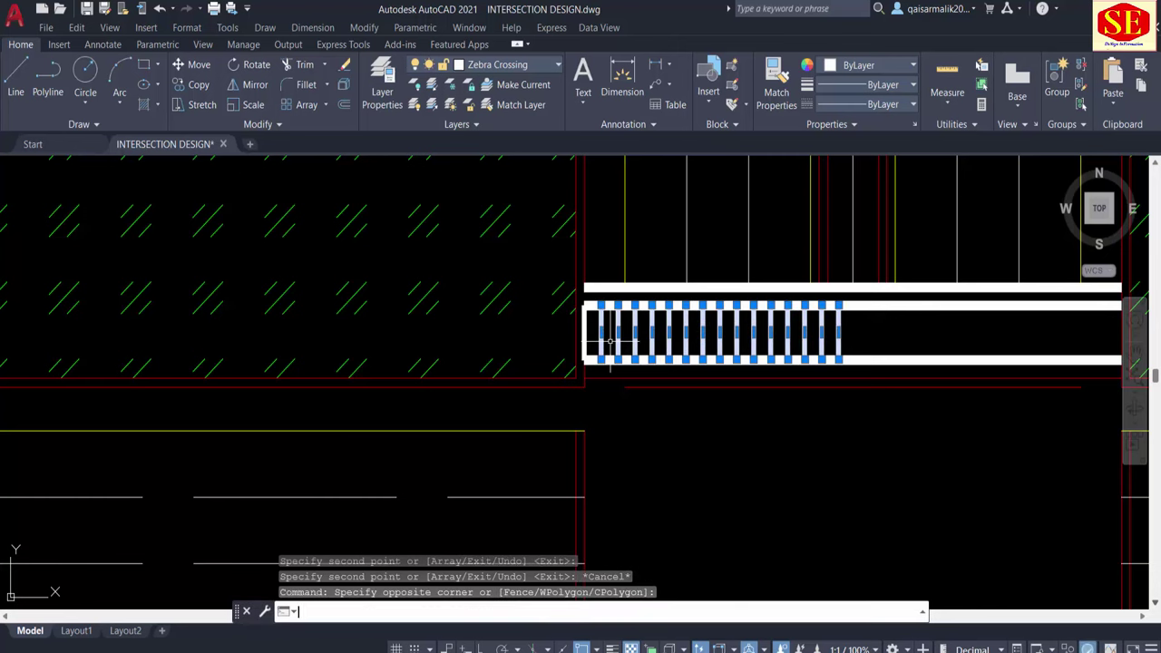
{"action": "type", "text": "cp"}
{"action": "key", "text": "Return"}
{"action": "left_click", "coordinate": [581, 305]}
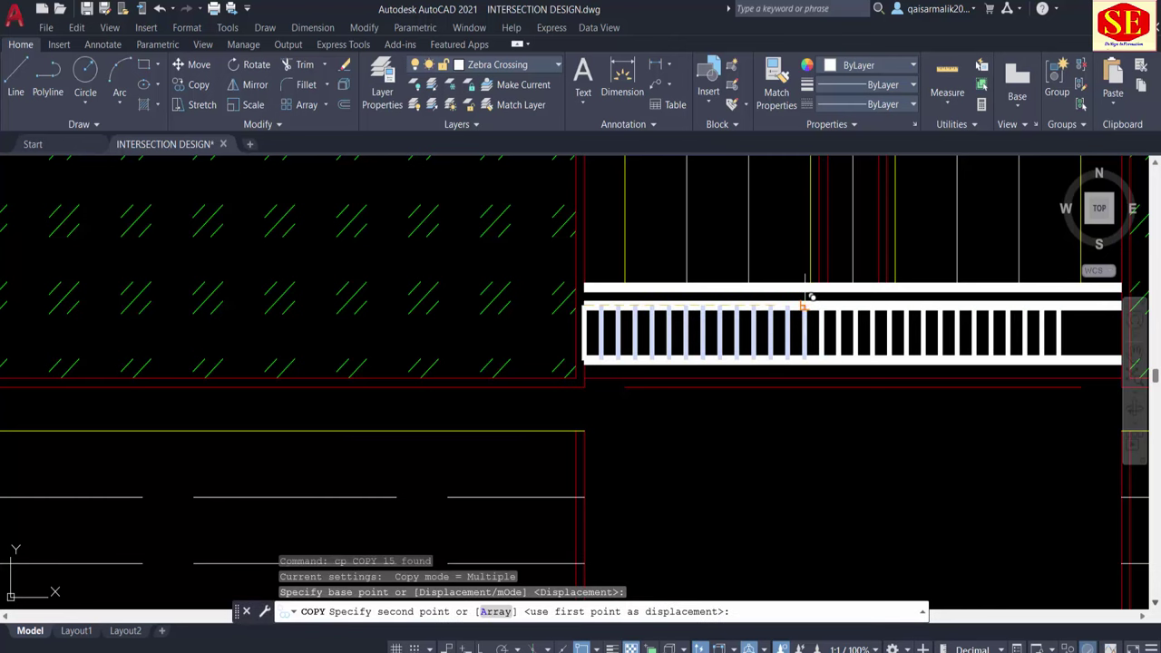
{"action": "left_click", "coordinate": [803, 305]}
{"action": "middle_click_drag", "start_coordinate": [1063, 303], "coordinate": [751, 300]}
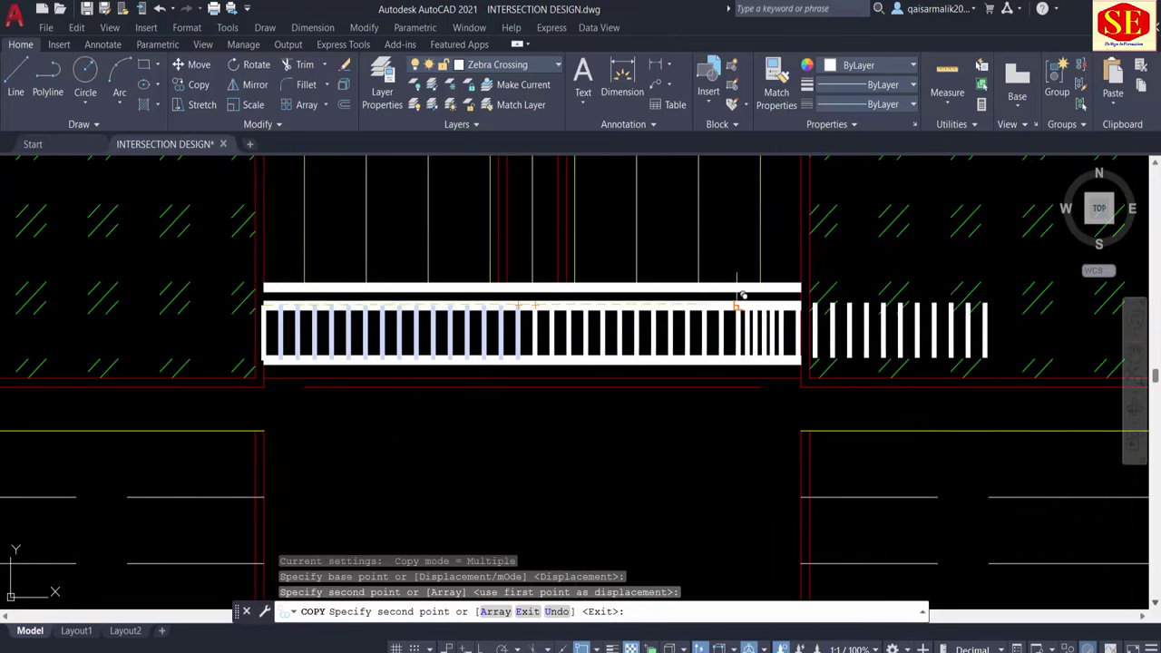
{"action": "key", "text": "Escape"}
Step: Offset lines by 1 at the band's right end to finish the stripes
{"action": "scroll", "coordinate": [782, 329], "scroll_direction": "up", "scroll_amount": 4}
{"action": "type", "text": "c"}
{"action": "key", "text": "Return"}
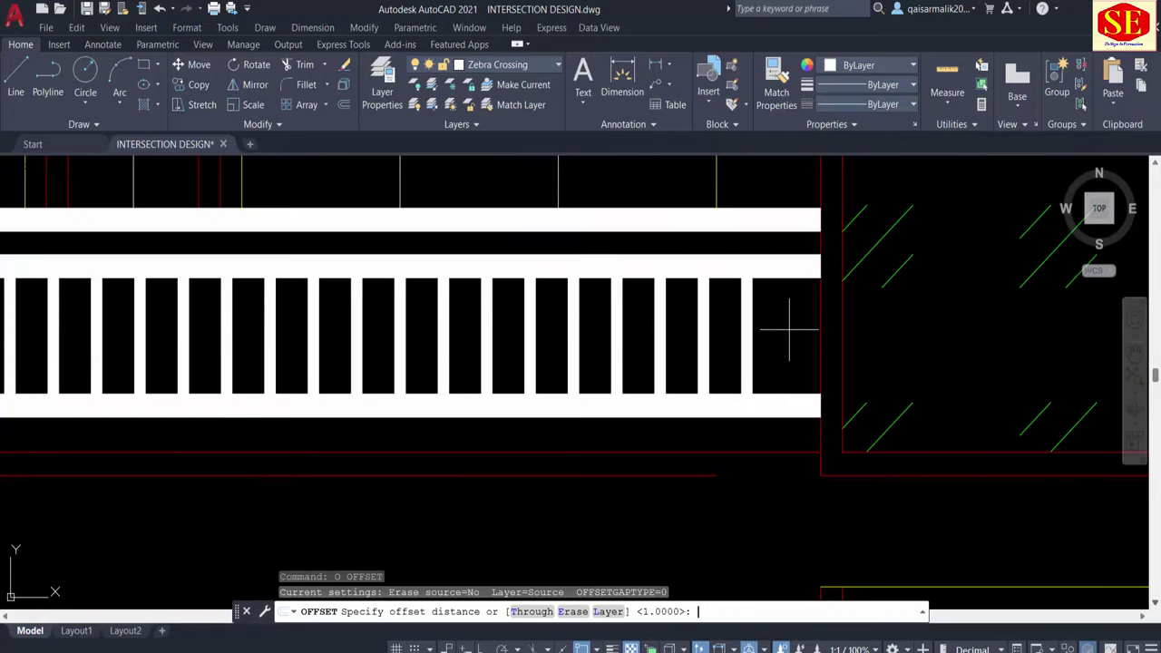
{"action": "key", "text": "Return"}
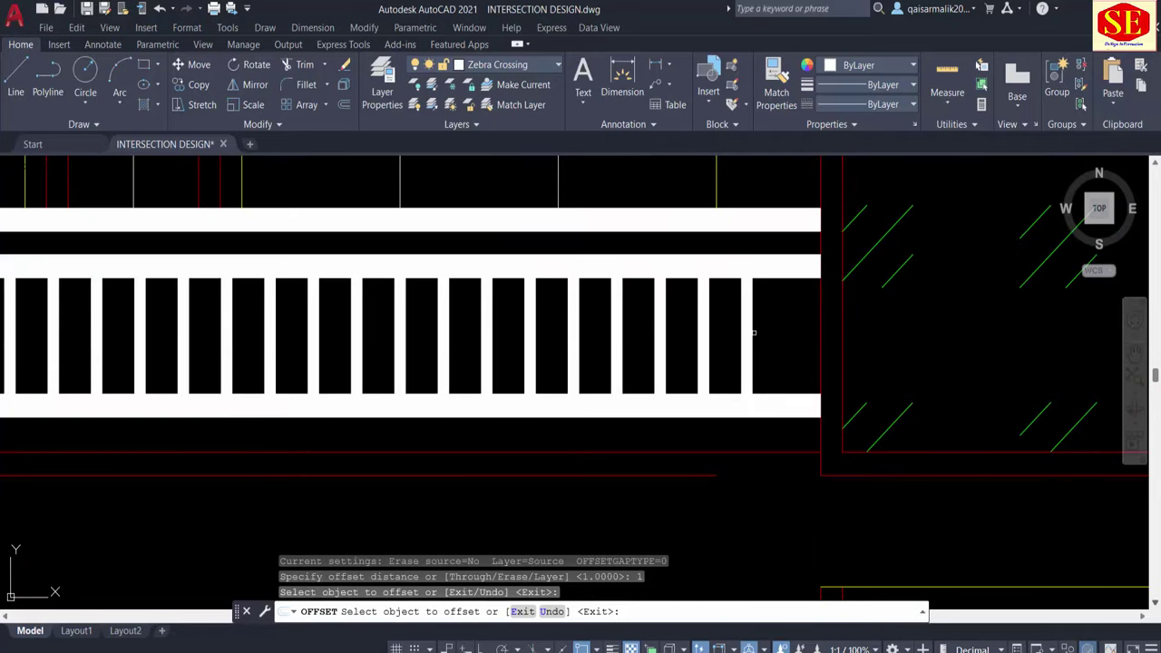
{"action": "left_click", "coordinate": [790, 332]}
{"action": "left_click", "coordinate": [750, 332]}
{"action": "left_click", "coordinate": [783, 334]}
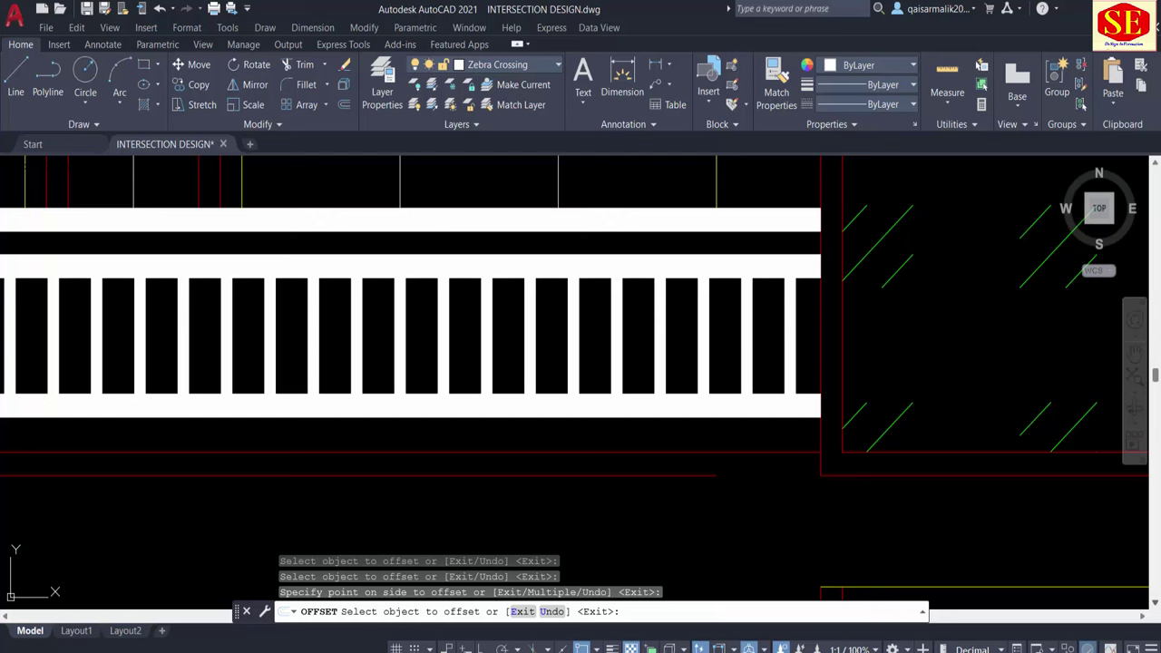
{"action": "left_click", "coordinate": [789, 332]}
{"action": "left_click", "coordinate": [819, 332]}
{"action": "scroll", "coordinate": [712, 325], "scroll_direction": "down", "scroll_amount": 1}
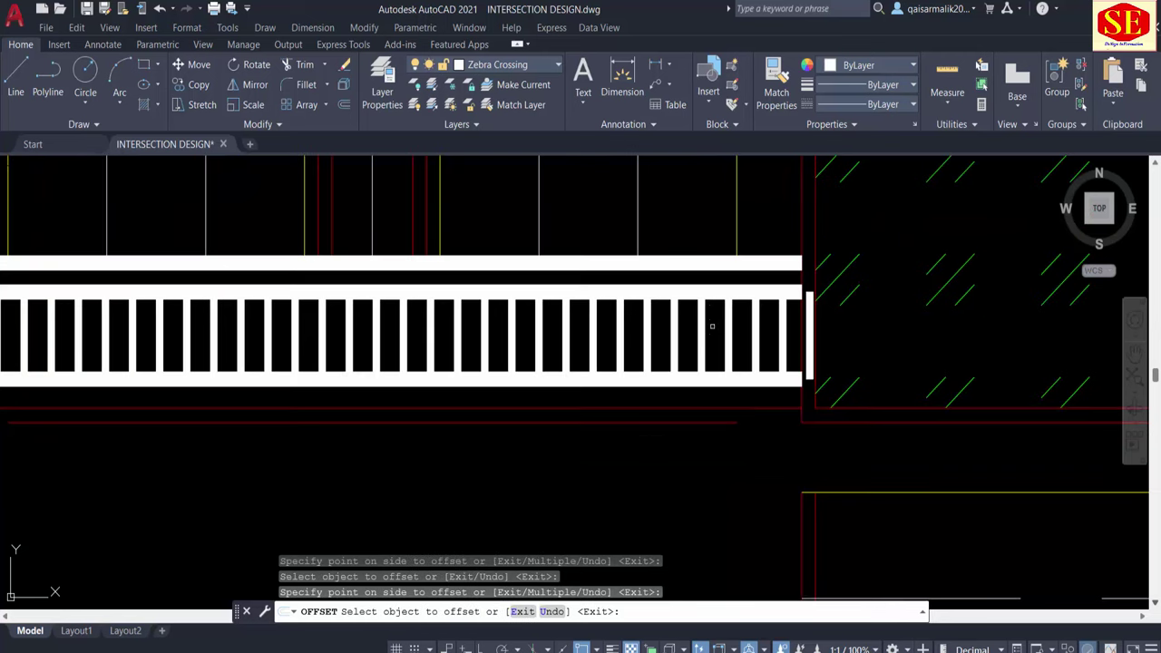
{"action": "key", "text": "Escape"}
Step: Erase the frame lines above and below the stripes
{"action": "left_click", "coordinate": [703, 275]}
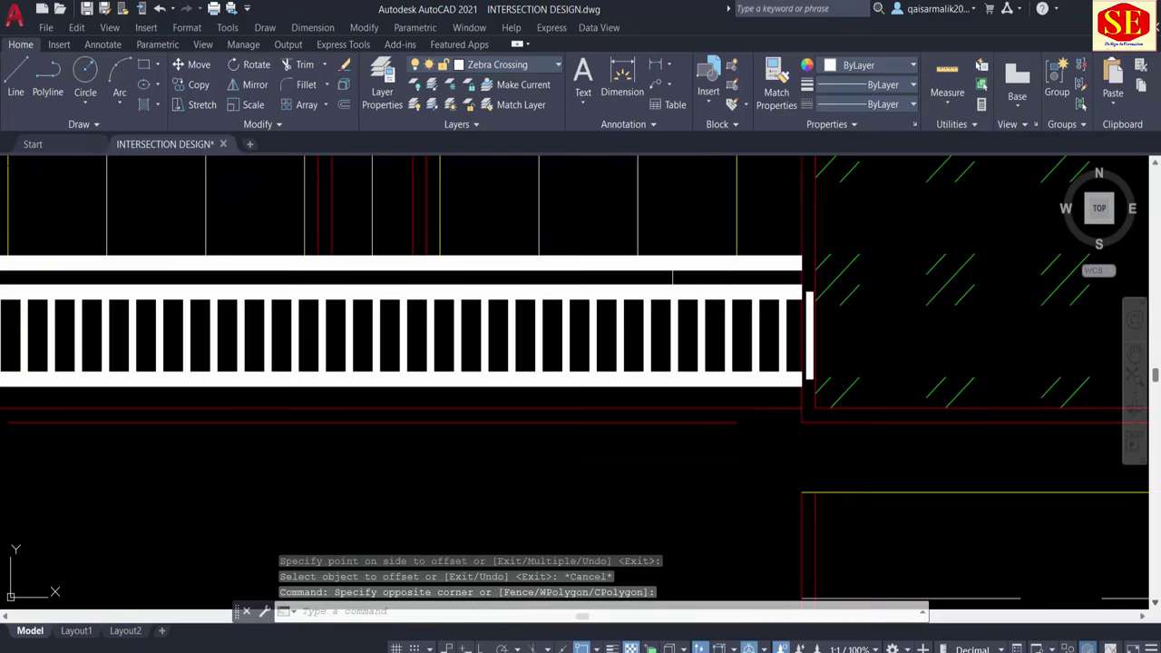
{"action": "left_click", "coordinate": [658, 295]}
{"action": "left_click", "coordinate": [633, 279]}
{"action": "left_click", "coordinate": [648, 386]}
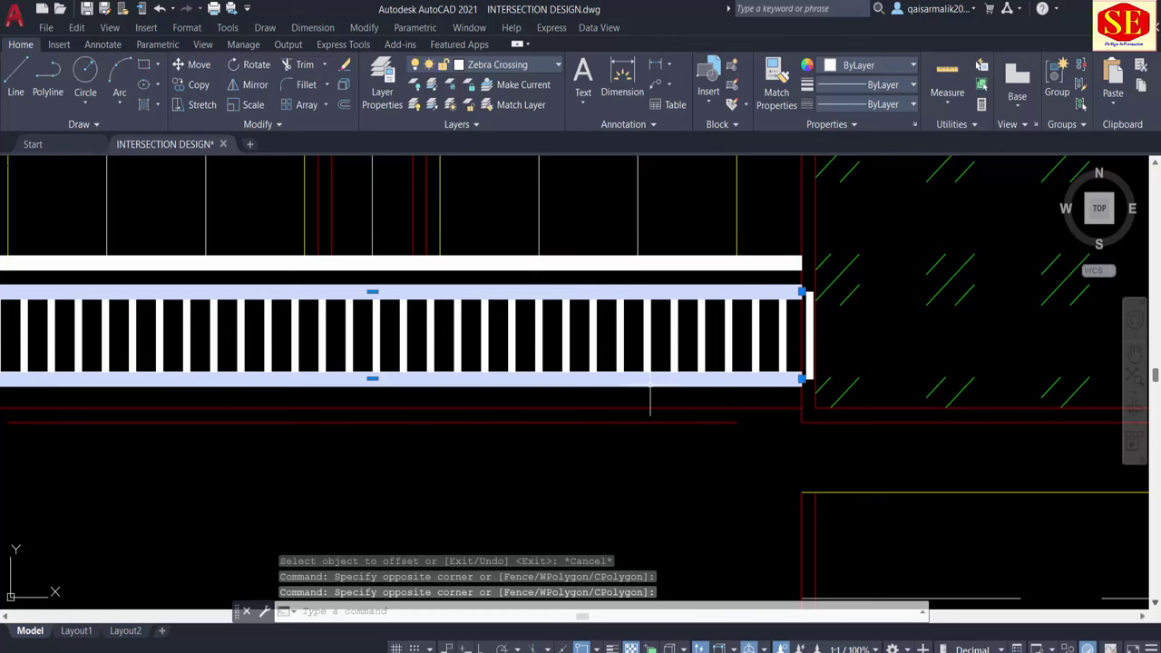
{"action": "type", "text": "e"}
{"action": "key", "text": "Return"}
{"action": "scroll", "coordinate": [634, 354], "scroll_direction": "down", "scroll_amount": 3}
{"action": "scroll", "coordinate": [564, 322], "scroll_direction": "down", "scroll_amount": 3}
Step: Window-select the two purple lines below the crossing and erase them
{"action": "scroll", "coordinate": [635, 349], "scroll_direction": "up", "scroll_amount": 3}
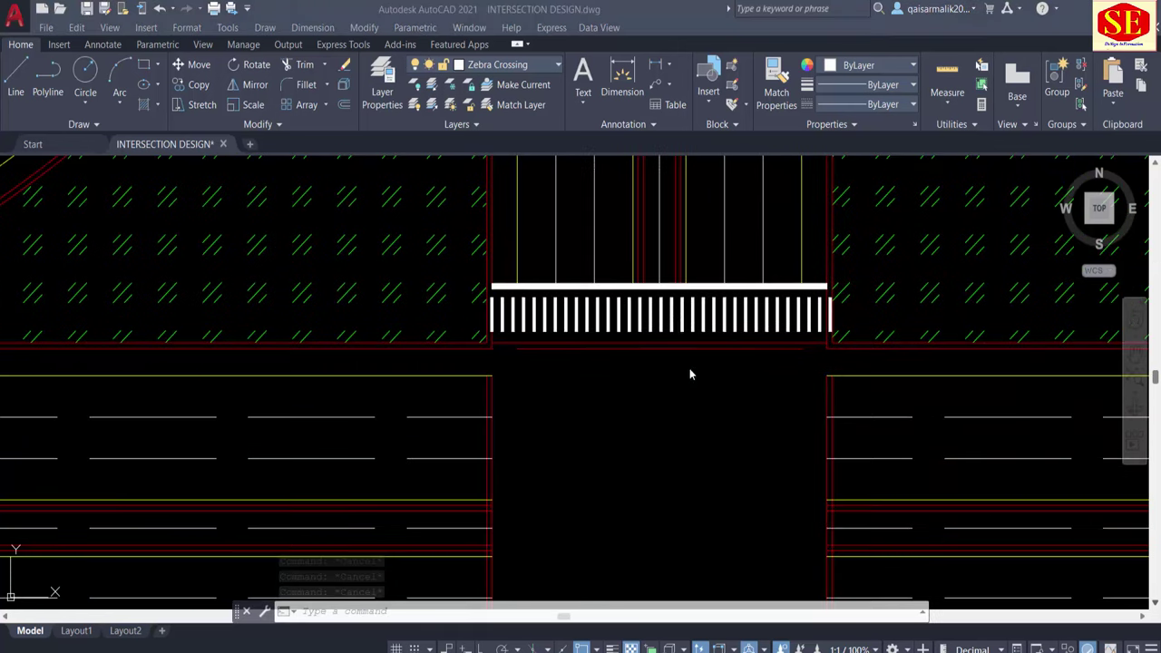
{"action": "scroll", "coordinate": [676, 349], "scroll_direction": "up", "scroll_amount": 2}
{"action": "left_click", "coordinate": [676, 349]}
{"action": "left_click", "coordinate": [608, 443]}
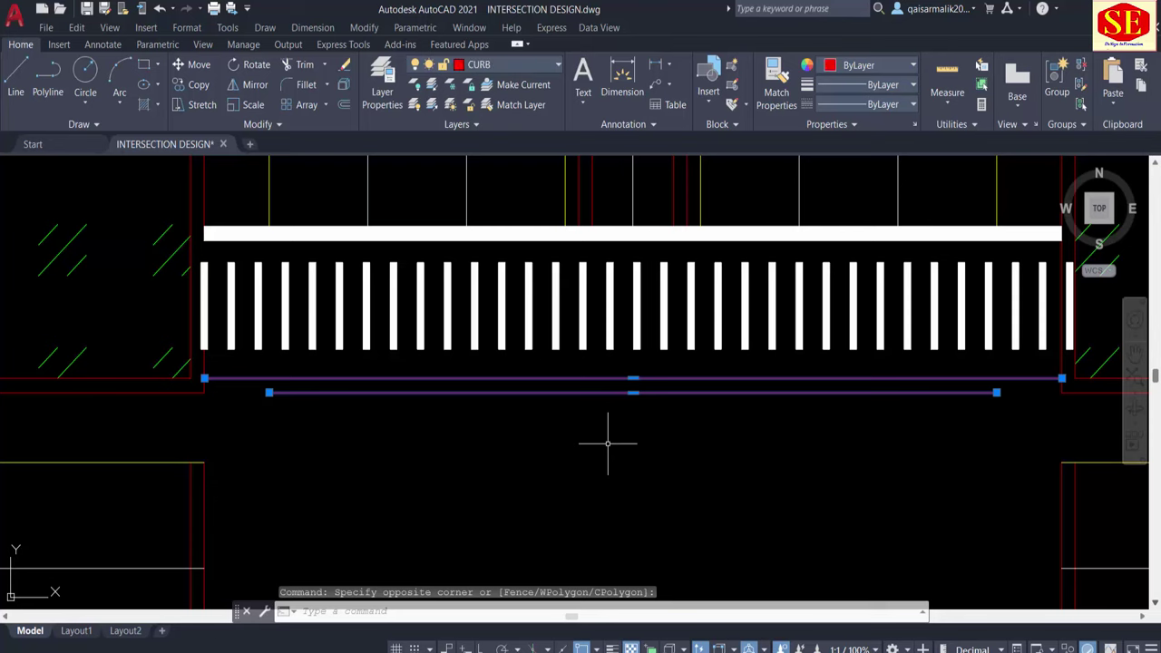
{"action": "type", "text": "e"}
{"action": "key", "text": "Return"}
{"action": "scroll", "coordinate": [469, 391], "scroll_direction": "down", "scroll_amount": 2}
{"action": "key", "text": "Escape"}
{"action": "key", "text": "Escape"}
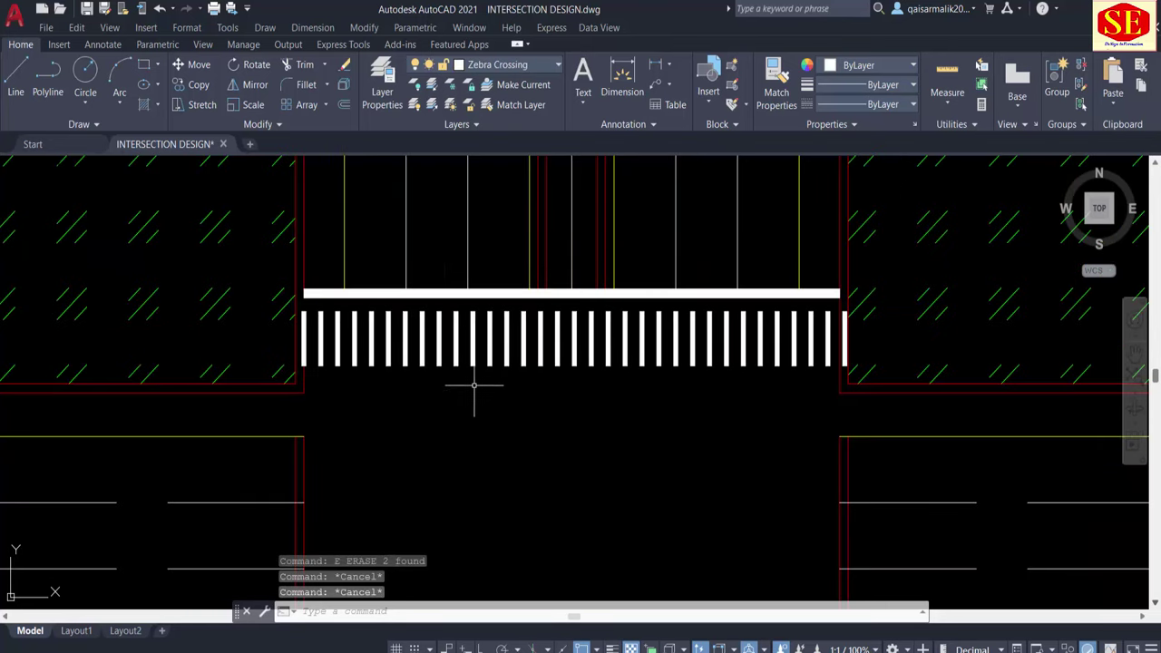
Step: Select all 34 similar stripe objects and define them as a block
{"action": "left_click", "coordinate": [526, 333]}
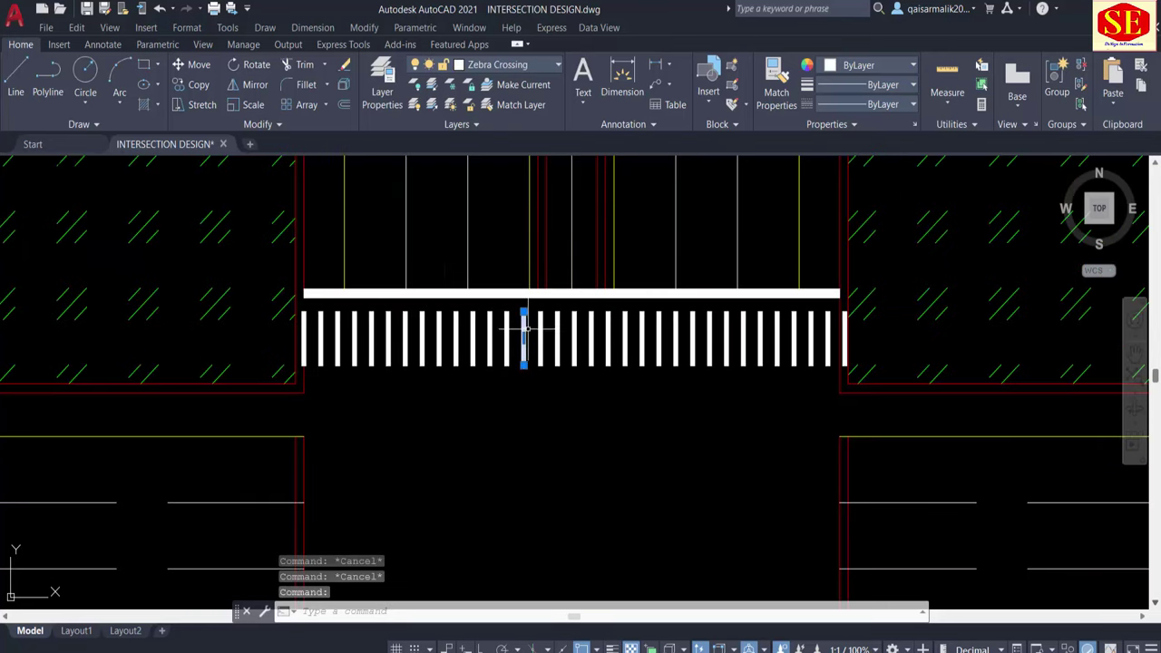
{"action": "right_click", "coordinate": [525, 335]}
{"action": "left_click", "coordinate": [580, 519]}
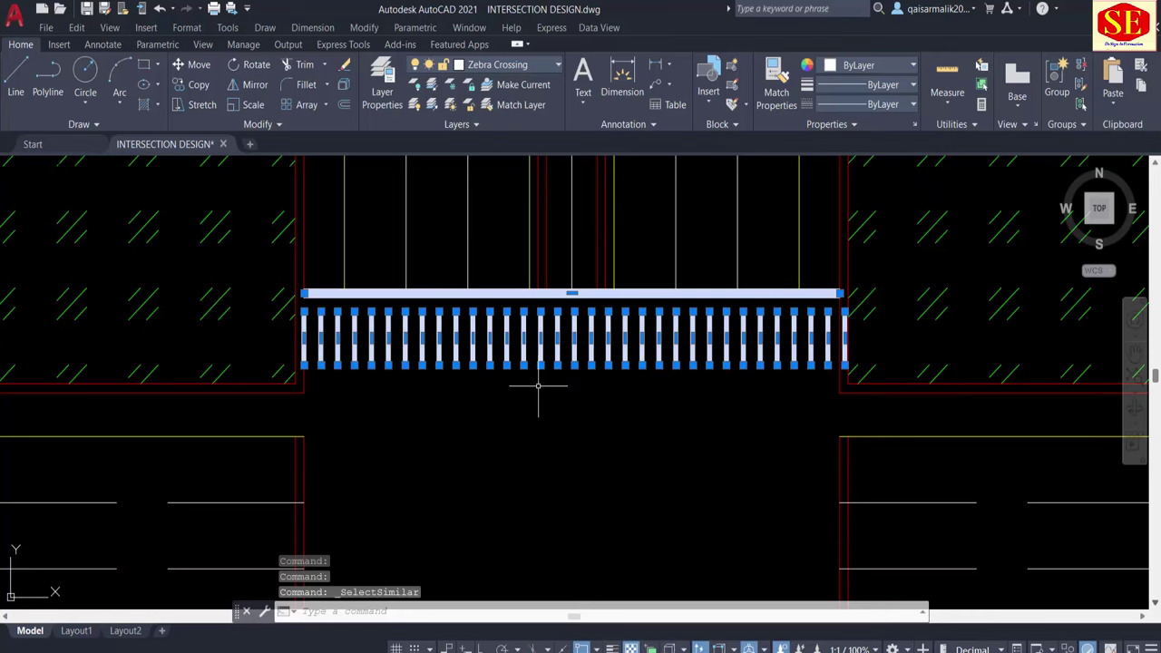
{"action": "type", "text": "b"}
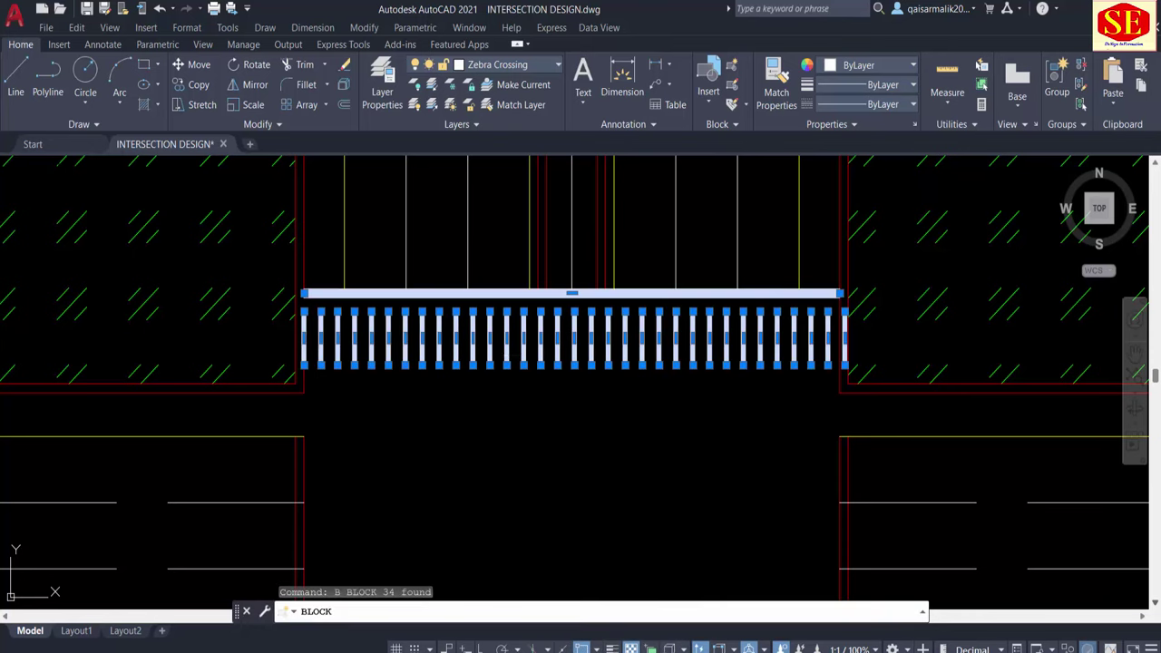
{"action": "key", "text": "Return"}
{"action": "type", "text": "yu7"}
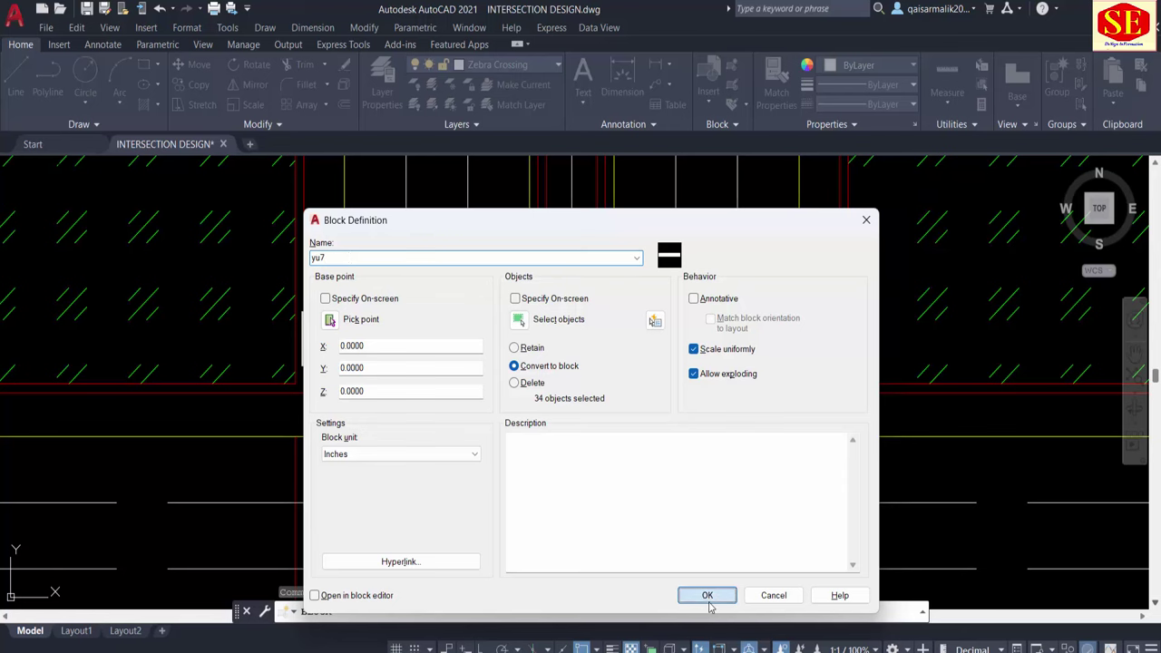
{"action": "left_click", "coordinate": [707, 598]}
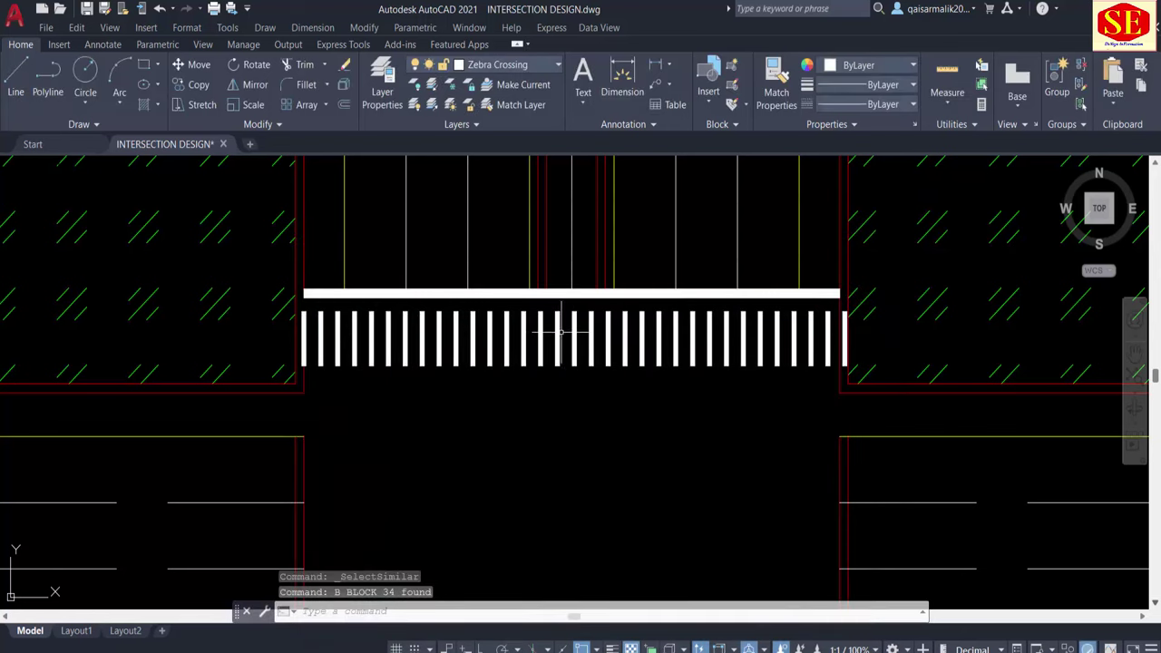
{"action": "key", "text": "Escape"}
{"action": "key", "text": "Escape"}
{"action": "key", "text": "Escape"}
Step: Mirror the crossing block across a horizontal line through the junction, keeping the original
{"action": "scroll", "coordinate": [554, 331], "scroll_direction": "down", "scroll_amount": 5}
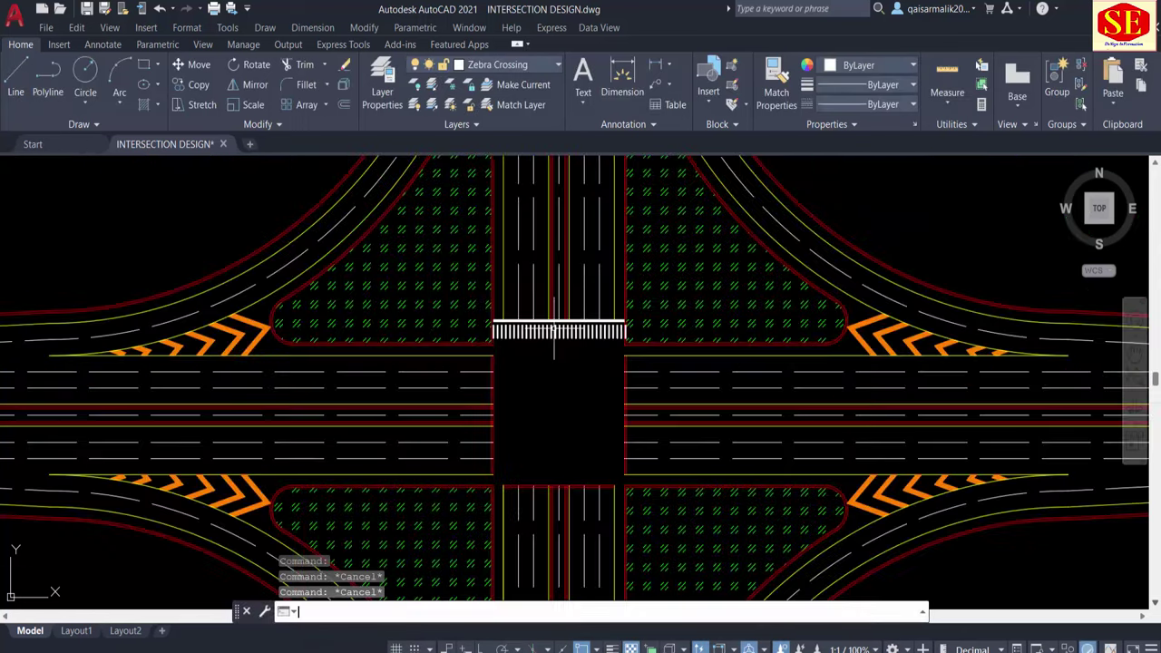
{"action": "type", "text": "mi"}
{"action": "key", "text": "Return"}
{"action": "left_click", "coordinate": [635, 401]}
{"action": "key", "text": "Return"}
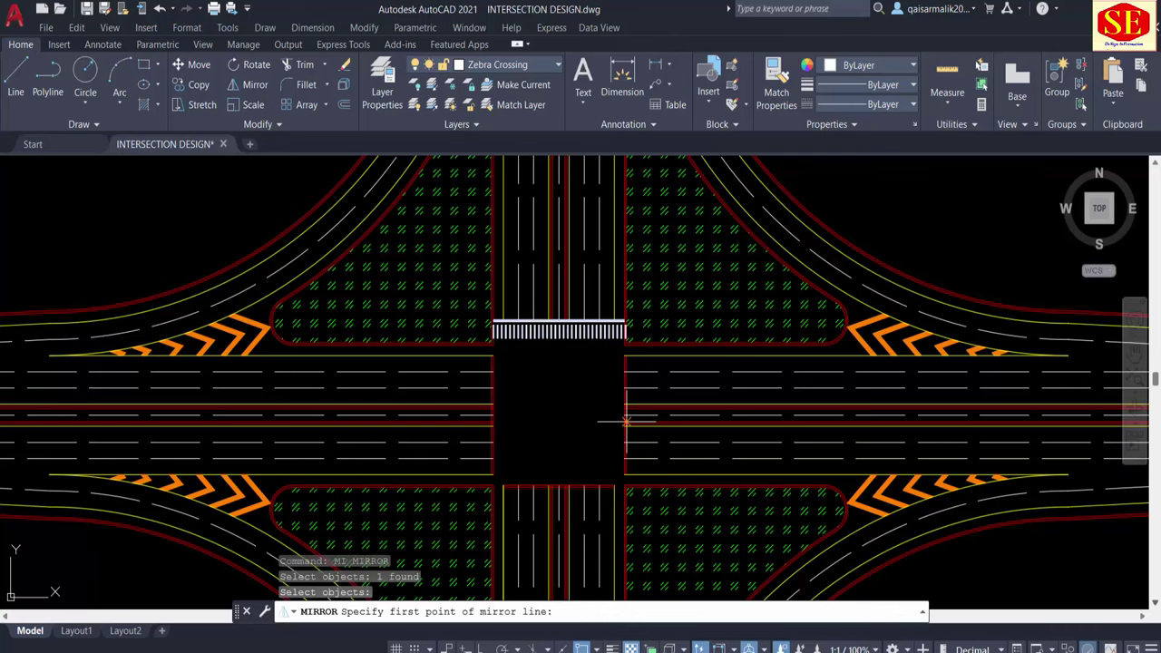
{"action": "scroll", "coordinate": [625, 413], "scroll_direction": "up", "scroll_amount": 2}
{"action": "left_click", "coordinate": [626, 413]}
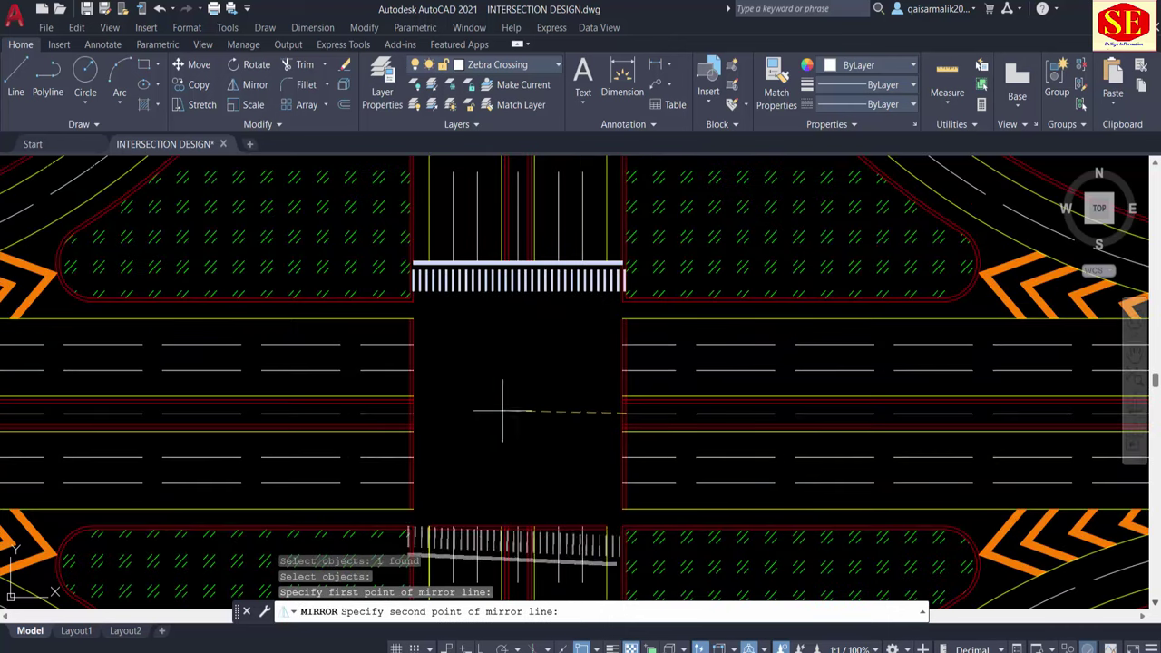
{"action": "left_click", "coordinate": [413, 413]}
{"action": "right_click", "coordinate": [414, 416]}
{"action": "left_click", "coordinate": [446, 423]}
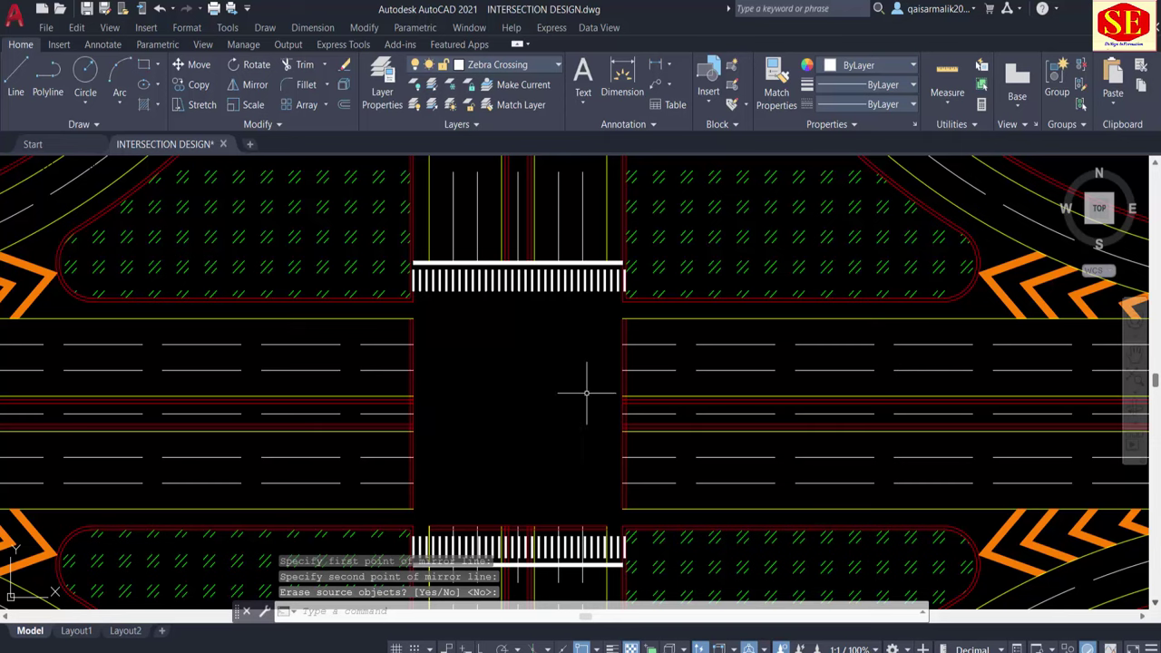
Step: Copy the top crosswalk into the middle of the junction with COPY
{"action": "scroll", "coordinate": [616, 381], "scroll_direction": "down", "scroll_amount": 4}
{"action": "scroll", "coordinate": [650, 363], "scroll_direction": "up", "scroll_amount": 2}
{"action": "type", "text": "co"}
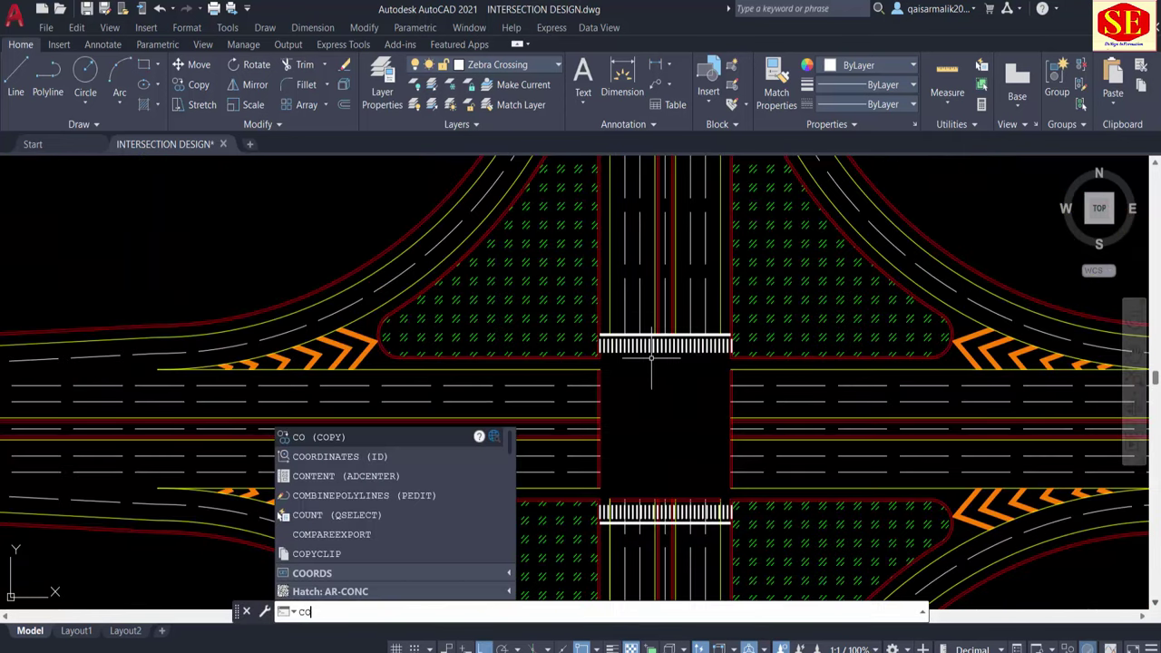
{"action": "key", "text": "Return"}
{"action": "left_click", "coordinate": [650, 349]}
{"action": "key", "text": "Return"}
{"action": "left_click", "coordinate": [665, 345]}
{"action": "left_click", "coordinate": [674, 426]}
{"action": "key", "text": "Escape"}
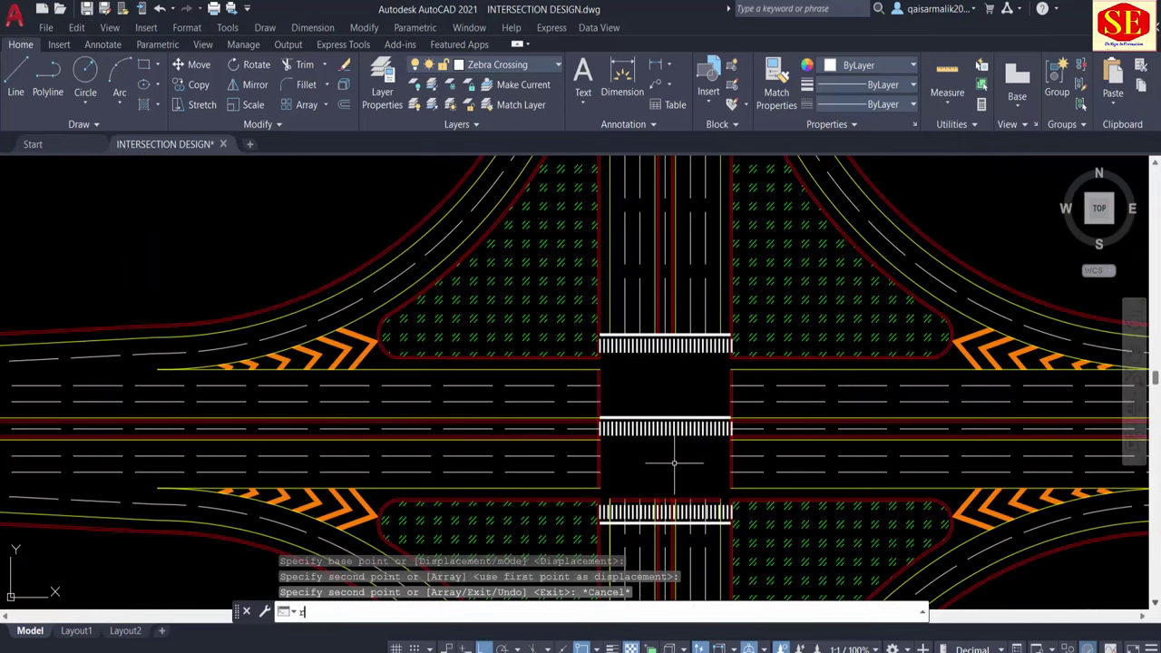
Step: Rotate the middle crosswalk 90° about its centre so it runs vertically
{"action": "key", "text": "Return"}
{"action": "left_click", "coordinate": [665, 426]}
{"action": "key", "text": "Return"}
{"action": "left_click", "coordinate": [662, 408]}
{"action": "key", "text": "Escape"}
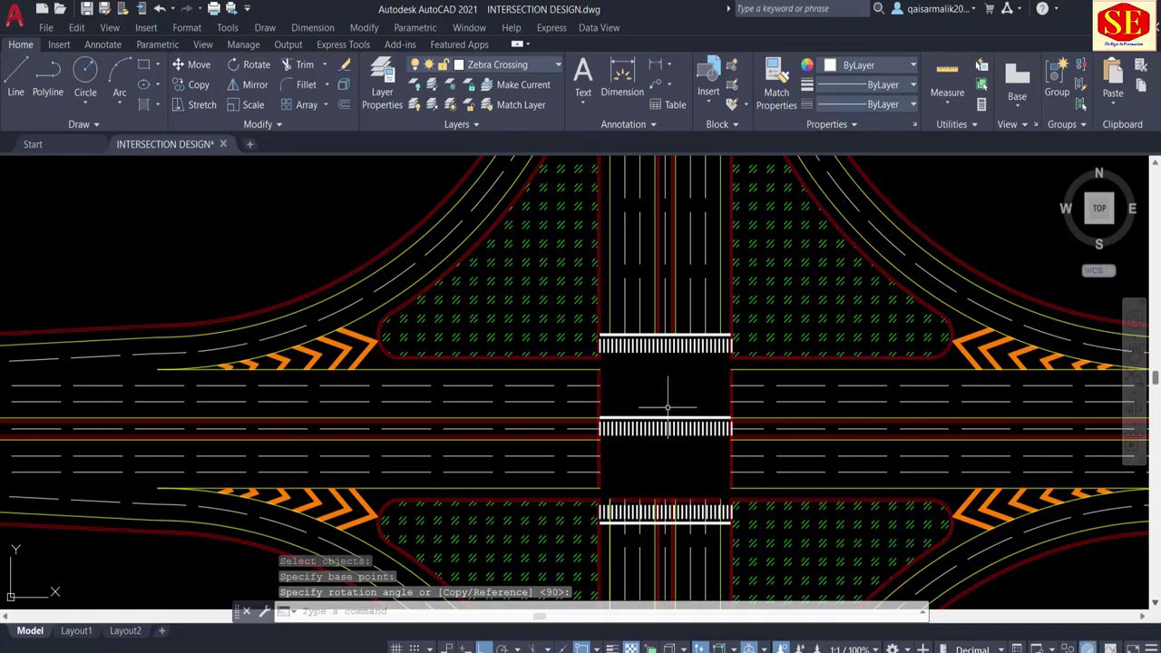
{"action": "key", "text": "Return"}
{"action": "left_click", "coordinate": [664, 427]}
{"action": "key", "text": "Return"}
{"action": "left_click", "coordinate": [664, 424]}
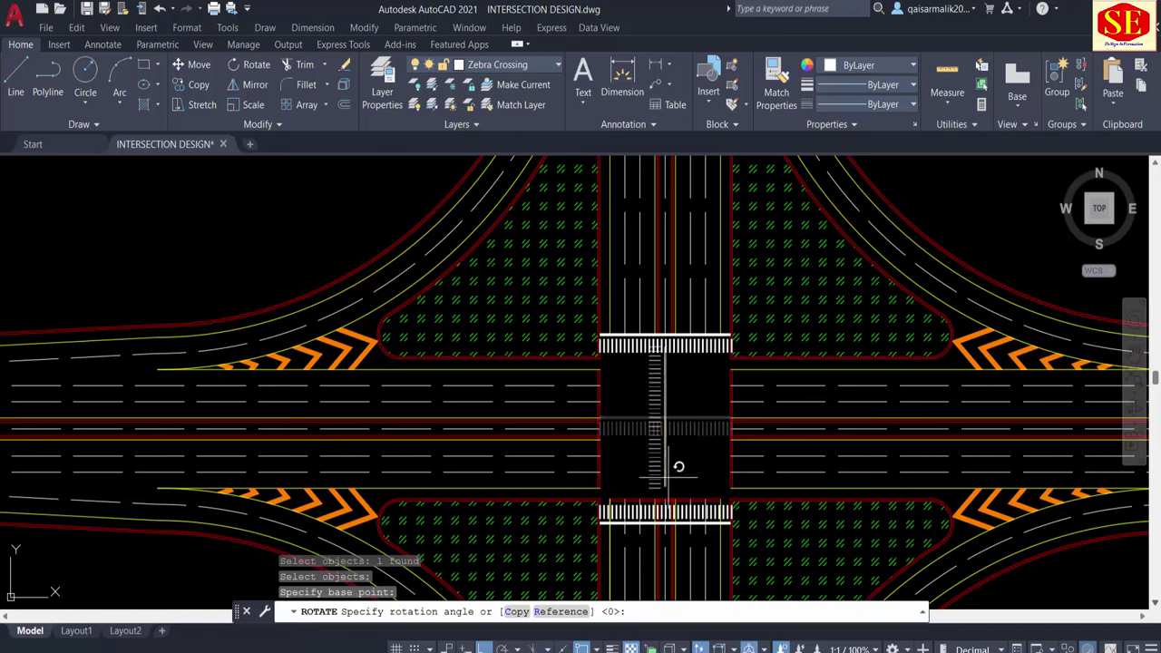
{"action": "left_click", "coordinate": [678, 466]}
{"action": "key", "text": "Escape"}
Step: Move the vertical crosswalk to the junction's right (east) edge
{"action": "type", "text": "m"}
{"action": "key", "text": "Return"}
{"action": "scroll", "coordinate": [659, 362], "scroll_direction": "up", "scroll_amount": 4}
{"action": "left_click", "coordinate": [650, 436]}
{"action": "key", "text": "Return"}
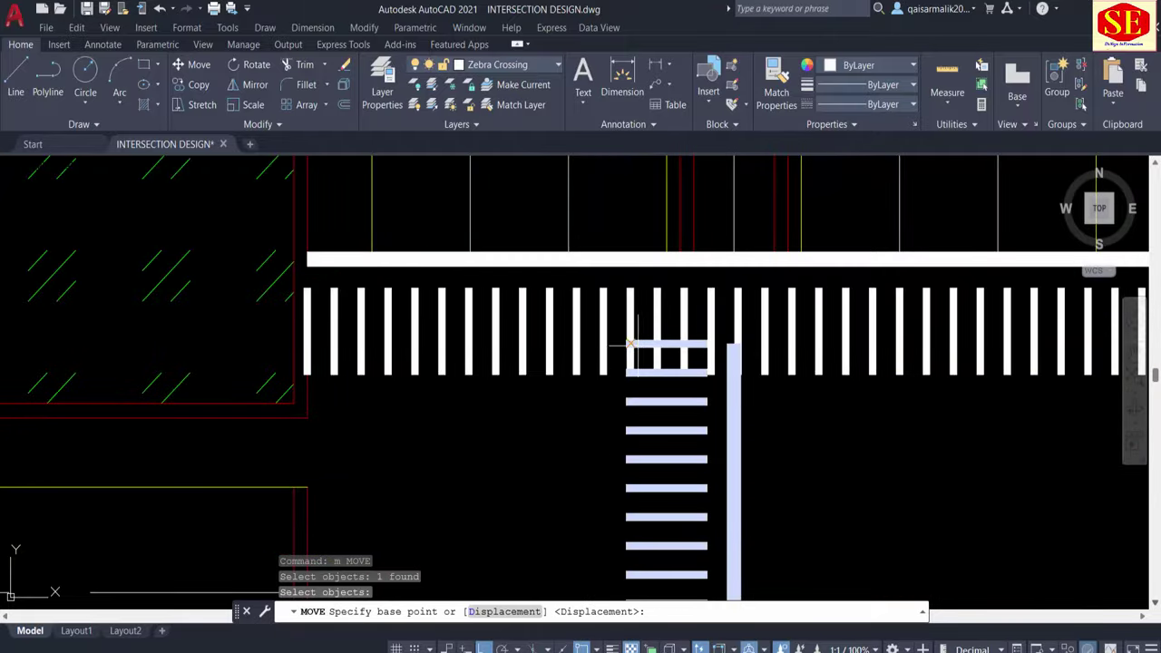
{"action": "left_click", "coordinate": [638, 349]}
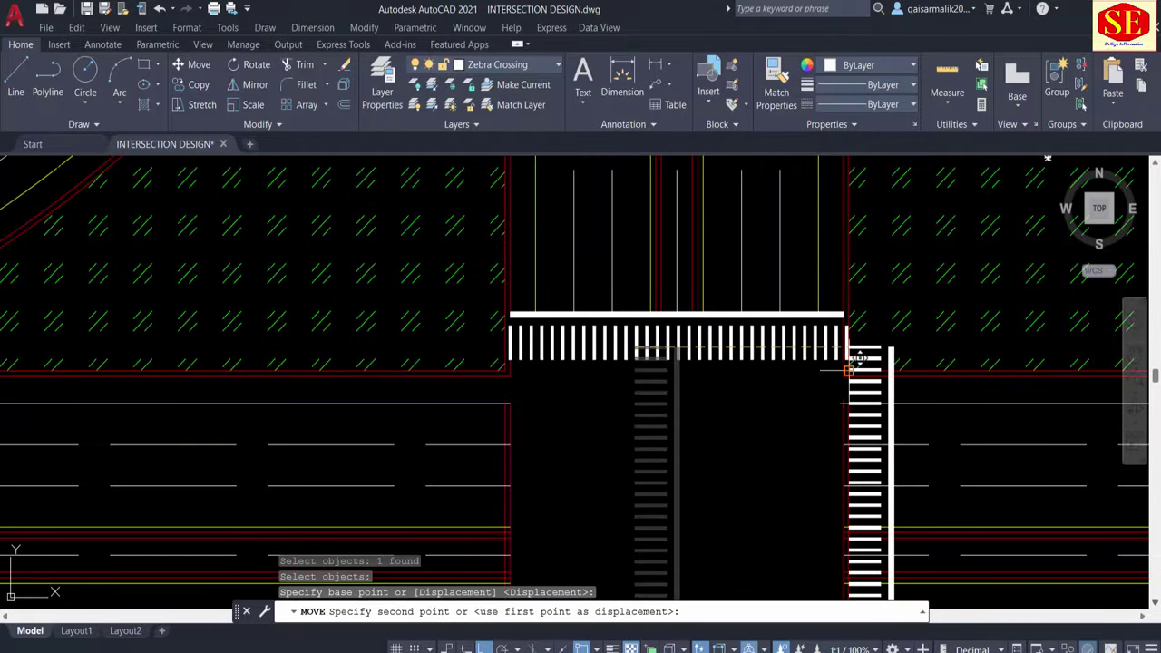
{"action": "left_click", "coordinate": [856, 412]}
{"action": "middle_click_drag", "start_coordinate": [885, 444], "coordinate": [825, 370]}
{"action": "key", "text": "Escape"}
Step: Nudge the east crosswalk 1 unit to the right
{"action": "type", "text": "m"}
{"action": "key", "text": "Return"}
{"action": "left_click", "coordinate": [827, 370]}
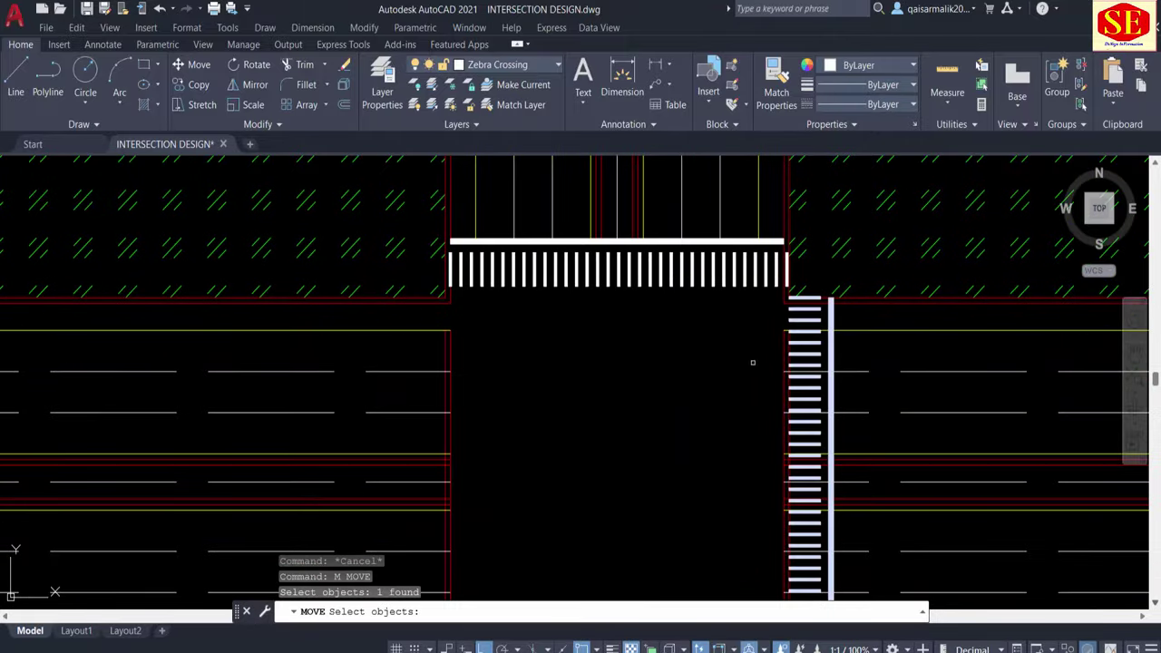
{"action": "key", "text": "Return"}
{"action": "left_click", "coordinate": [728, 370]}
{"action": "key", "text": "Return"}
{"action": "scroll", "coordinate": [816, 280], "scroll_direction": "down", "scroll_amount": 2}
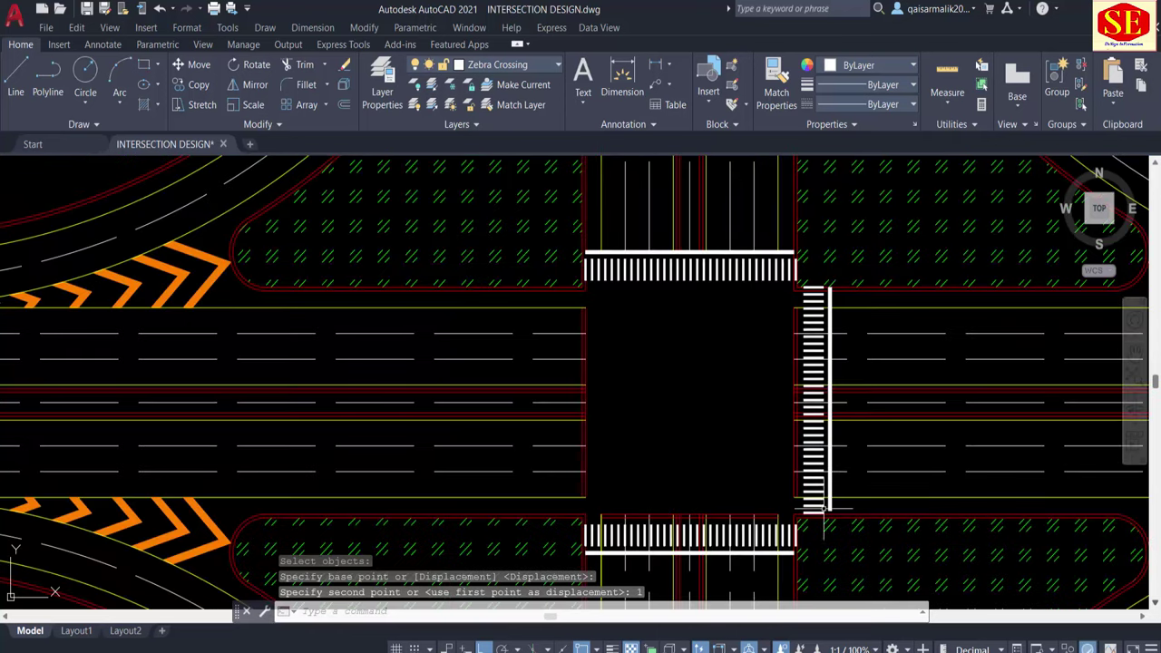
Step: Mirror the east crosswalk across a vertical axis to create the west crossing, keeping the original
{"action": "type", "text": "mi"}
{"action": "key", "text": "Return"}
{"action": "left_click", "coordinate": [814, 390]}
{"action": "key", "text": "Return"}
{"action": "left_click", "coordinate": [585, 392]}
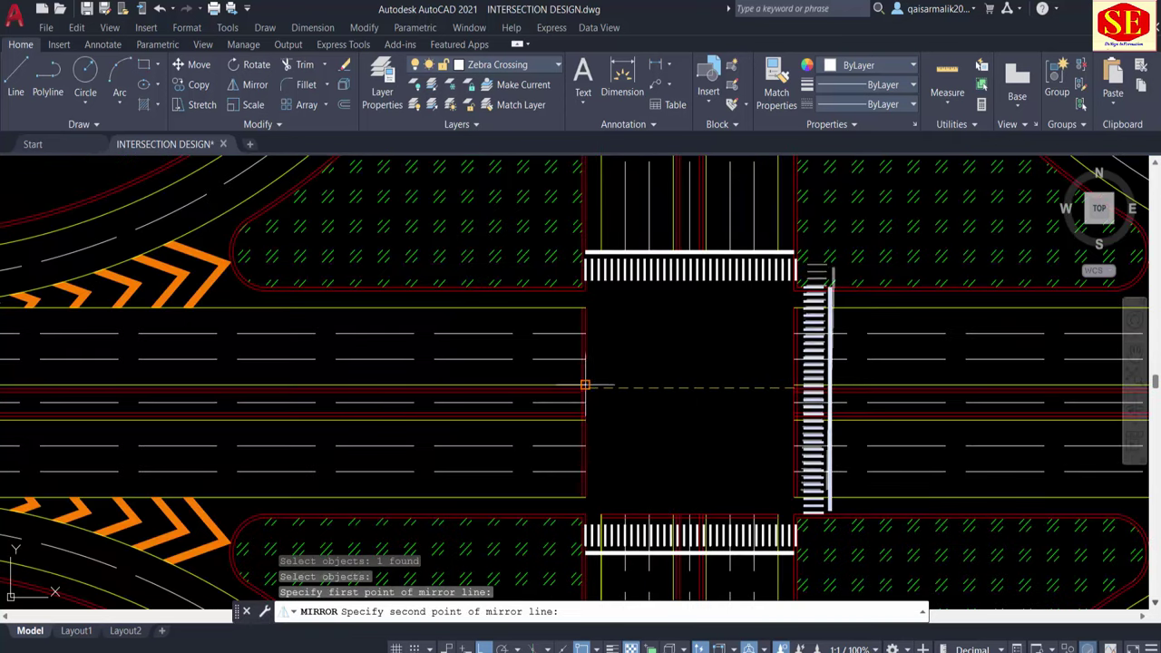
{"action": "key", "text": "Escape"}
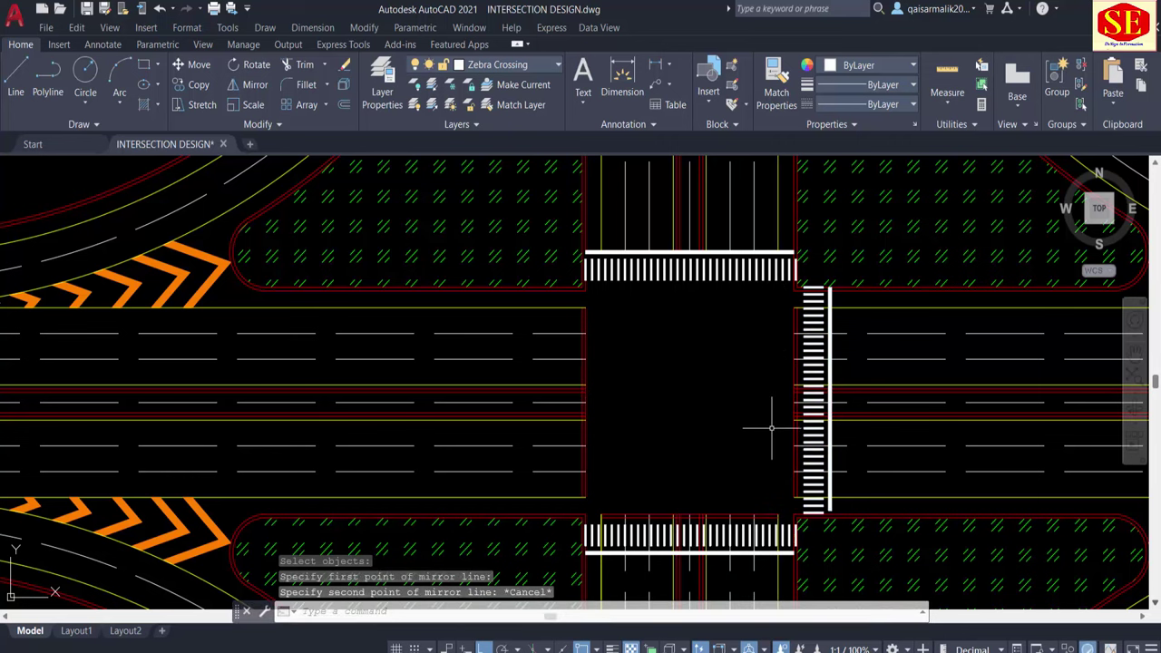
{"action": "key", "text": "Return"}
{"action": "left_click", "coordinate": [814, 399]}
{"action": "key", "text": "Return"}
{"action": "left_click", "coordinate": [690, 269]}
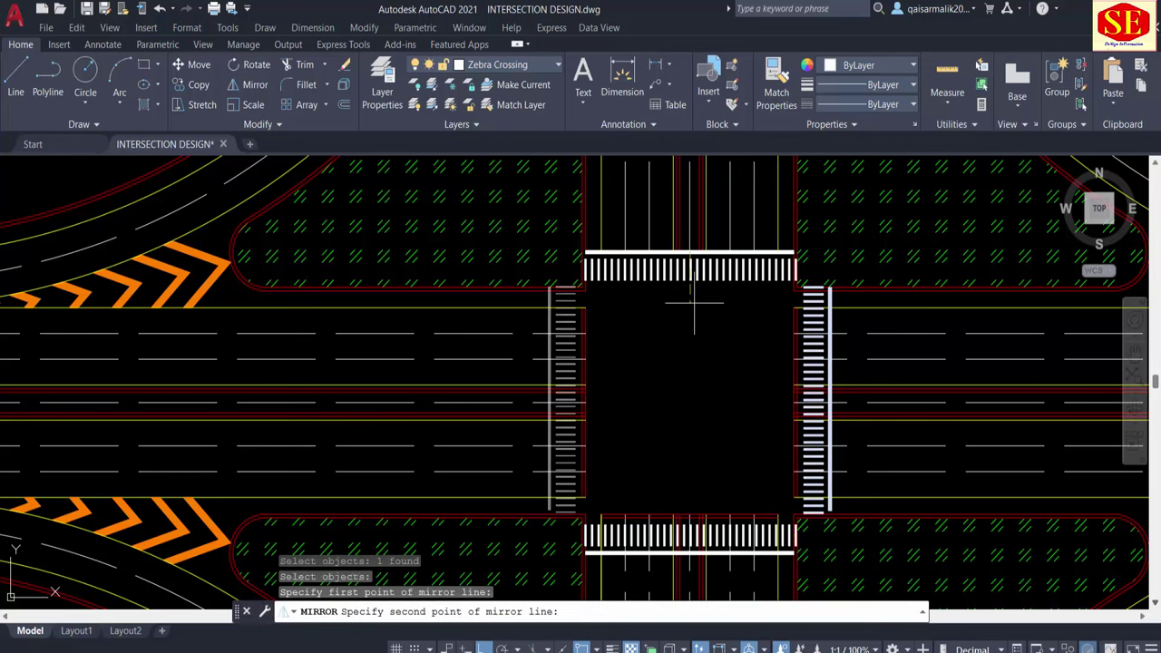
{"action": "left_click", "coordinate": [696, 524]}
{"action": "right_click", "coordinate": [688, 334]}
{"action": "left_click", "coordinate": [716, 343]}
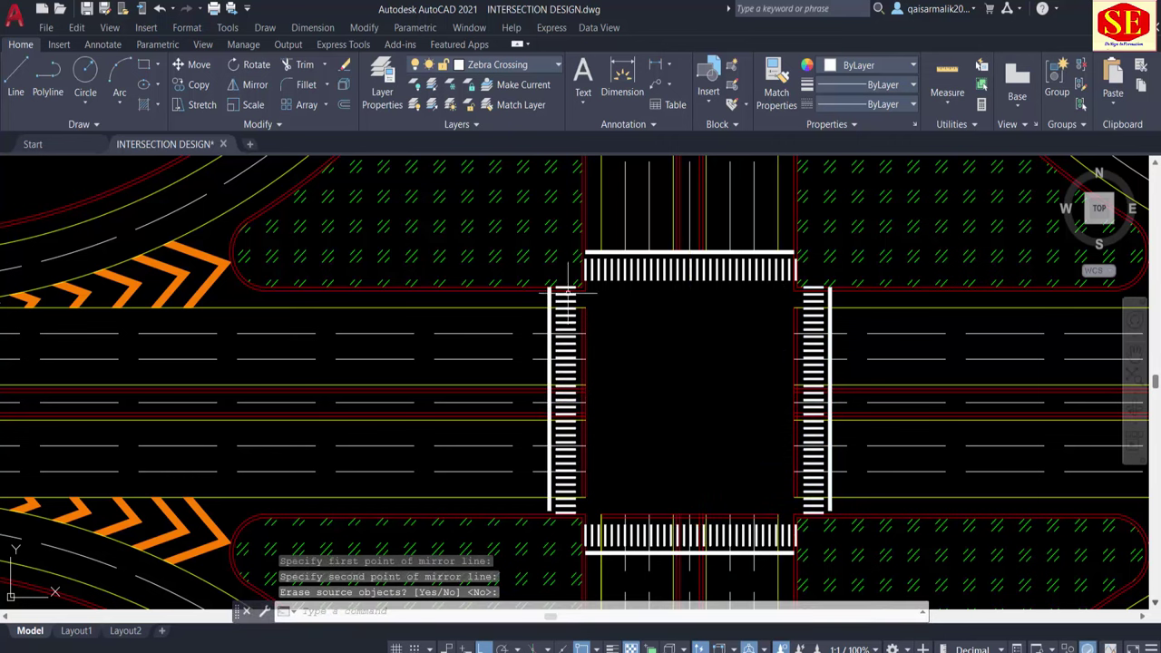
Step: After an abandoned trim, erase the 15 stray lines beside the left crosswalk
{"action": "type", "text": "tr"}
{"action": "key", "text": "Return"}
{"action": "scroll", "coordinate": [544, 313], "scroll_direction": "up", "scroll_amount": 4}
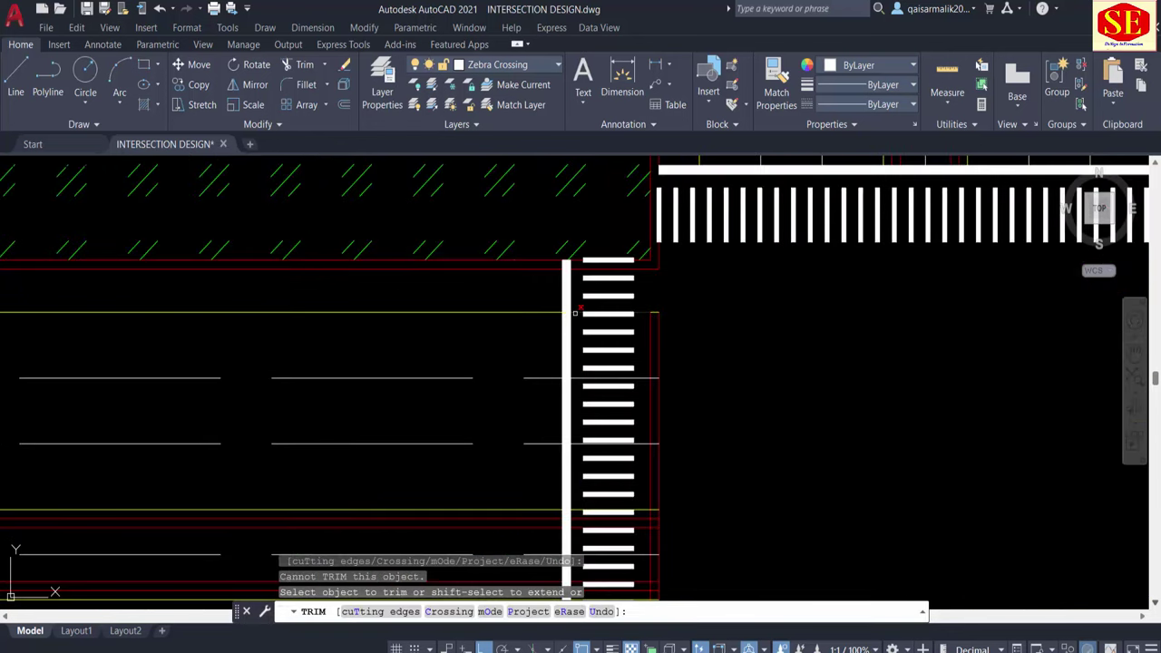
{"action": "left_click", "coordinate": [573, 329]}
{"action": "middle_click_drag", "start_coordinate": [573, 328], "coordinate": [580, 194]}
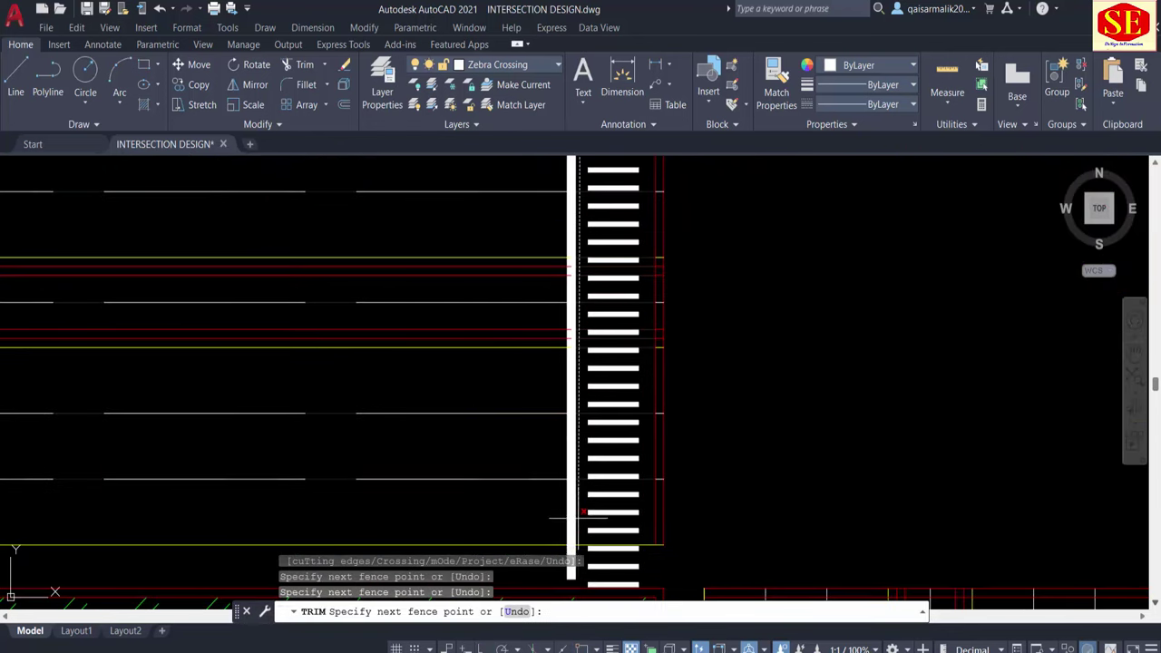
{"action": "middle_click_drag", "start_coordinate": [580, 558], "coordinate": [577, 444]}
{"action": "key", "text": "Return"}
{"action": "key", "text": "Escape"}
{"action": "scroll", "coordinate": [682, 299], "scroll_direction": "down", "scroll_amount": 2}
{"action": "left_click", "coordinate": [665, 259]}
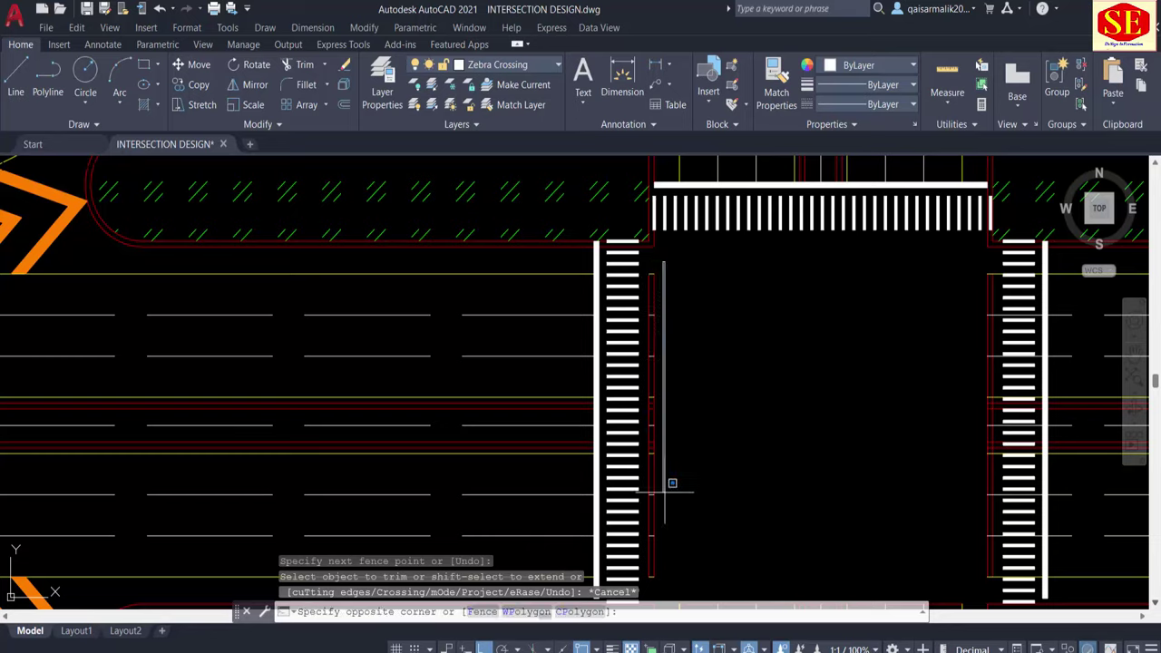
{"action": "mouse_move", "coordinate": [674, 480]}
{"action": "middle_mouse_down"}
{"action": "mouse_move", "coordinate": [674, 371]}
{"action": "mouse_move", "coordinate": [352, 521]}
{"action": "middle_mouse_up"}
{"action": "left_click", "coordinate": [642, 480]}
{"action": "type", "text": "e"}
{"action": "key", "text": "Return"}
Step: Erase 18 leftover lines inside the junction with a crossing selection
{"action": "scroll", "coordinate": [785, 233], "scroll_direction": "up", "scroll_amount": 2}
{"action": "type", "text": "tr"}
{"action": "key", "text": "Return"}
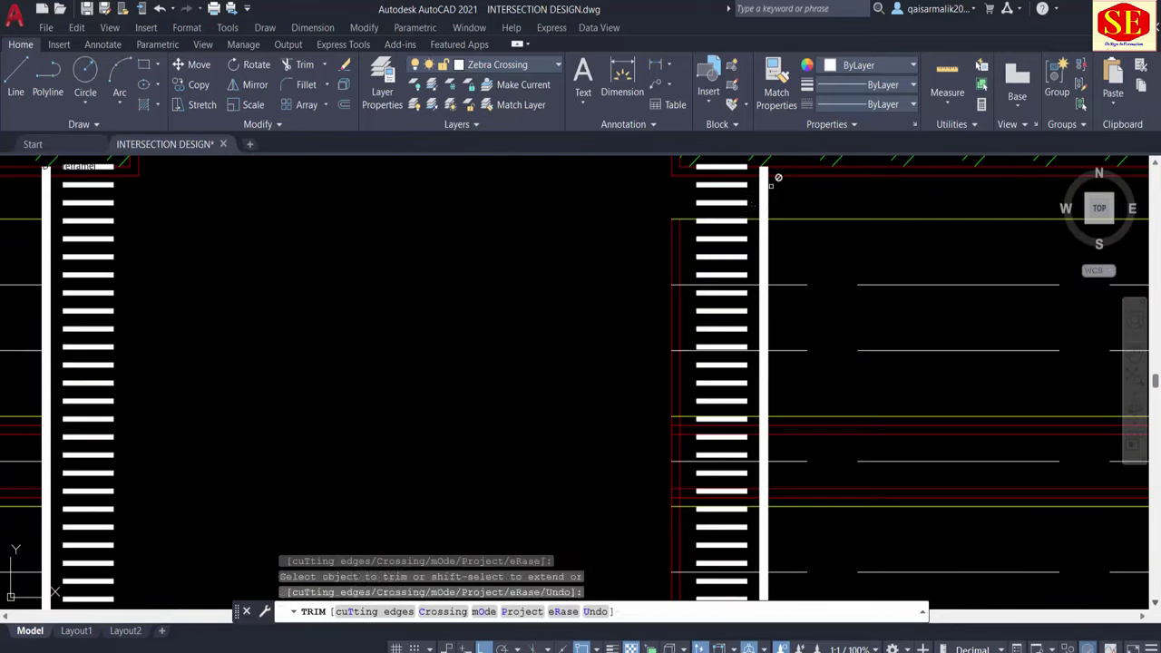
{"action": "left_click", "coordinate": [765, 323]}
{"action": "middle_click_drag", "start_coordinate": [608, 453], "coordinate": [629, 329]}
{"action": "key", "text": "Escape"}
{"action": "scroll", "coordinate": [629, 329], "scroll_direction": "down", "scroll_amount": 3}
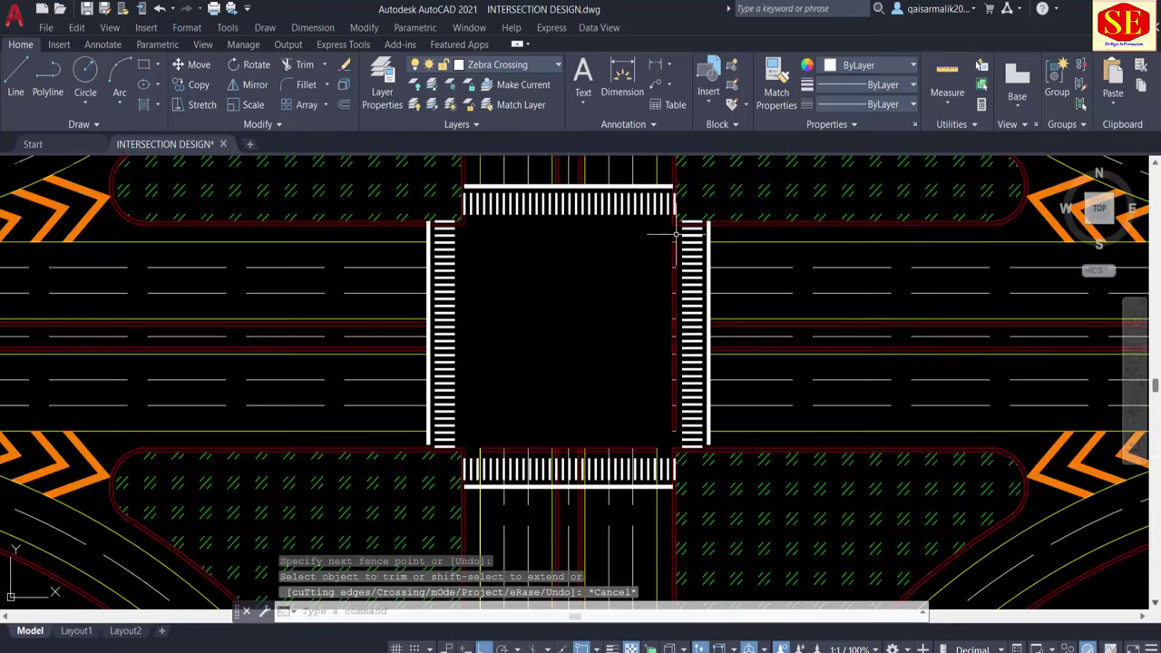
{"action": "left_click", "coordinate": [699, 233]}
{"action": "left_click", "coordinate": [668, 517]}
{"action": "type", "text": "e"}
{"action": "key", "text": "Return"}
Step: Erase the lines running into the junction above the lower crosswalk
{"action": "scroll", "coordinate": [599, 298], "scroll_direction": "up", "scroll_amount": 3}
{"action": "scroll", "coordinate": [620, 405], "scroll_direction": "up", "scroll_amount": 4}
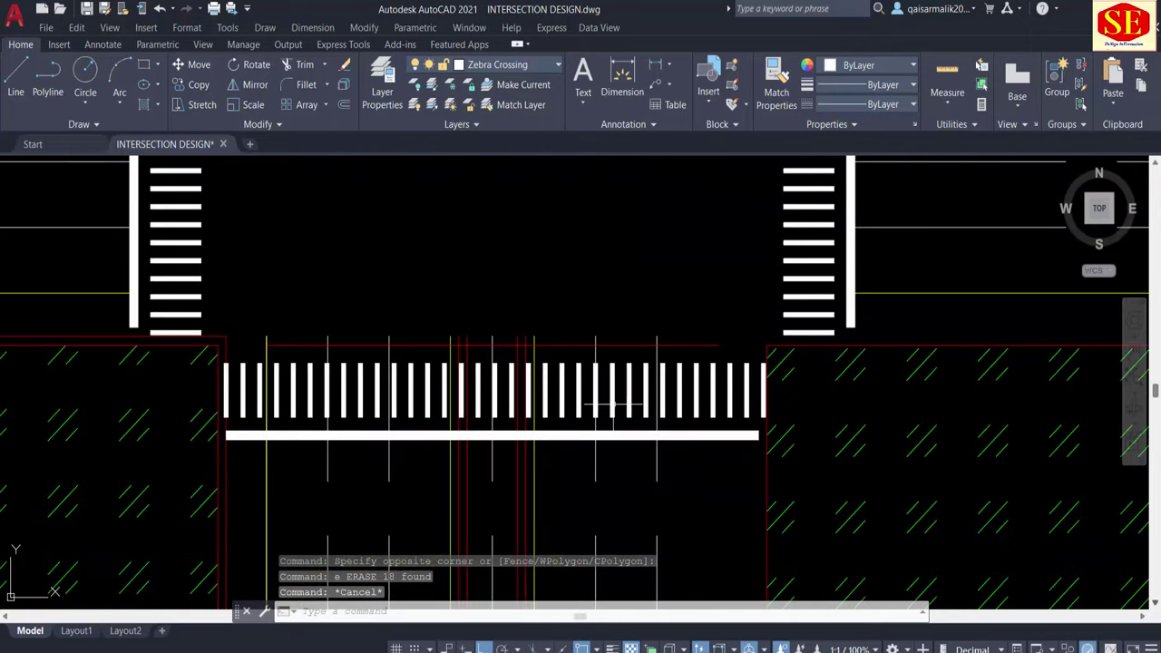
{"action": "type", "text": "tr"}
{"action": "key", "text": "Return"}
{"action": "left_click", "coordinate": [739, 423]}
{"action": "left_click", "coordinate": [749, 419]}
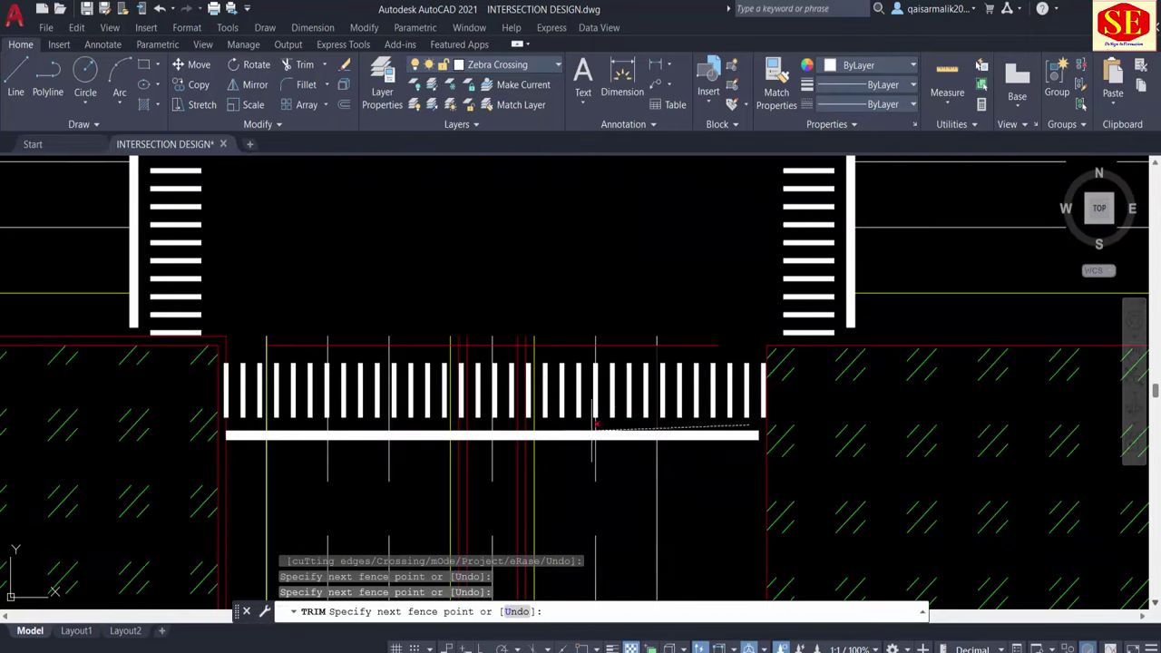
{"action": "key", "text": "Escape"}
{"action": "left_click", "coordinate": [732, 319]}
{"action": "left_click", "coordinate": [268, 339]}
{"action": "type", "text": "e"}
{"action": "key", "text": "Return"}
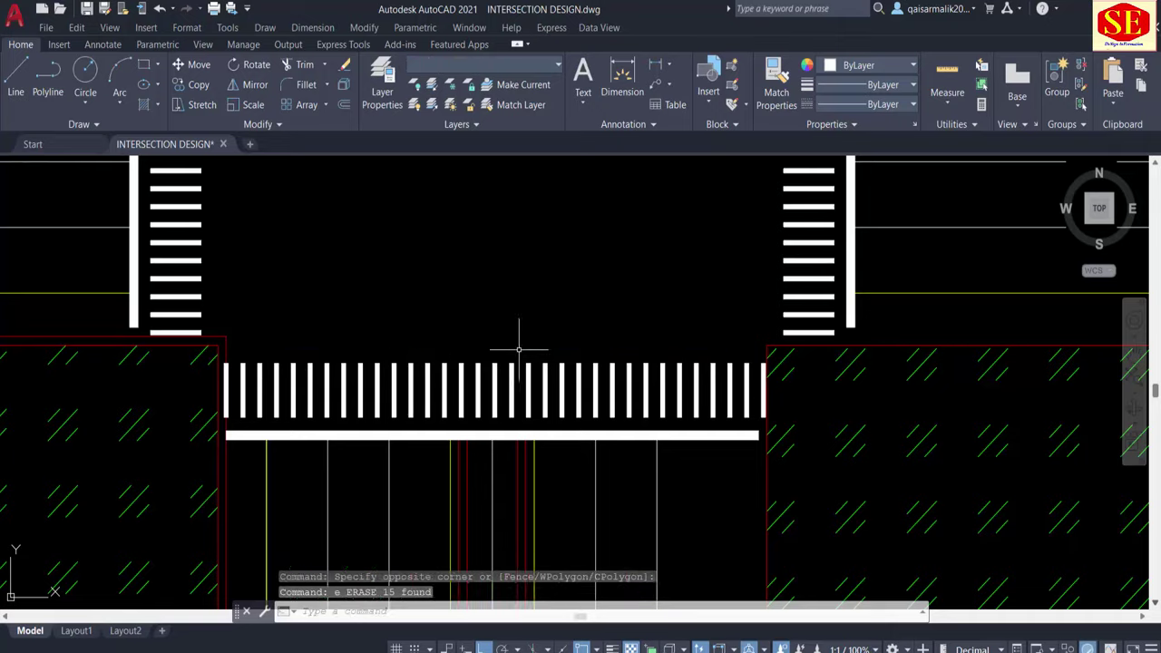
{"action": "scroll", "coordinate": [518, 336], "scroll_direction": "down", "scroll_amount": 4}
{"action": "scroll", "coordinate": [517, 336], "scroll_direction": "down", "scroll_amount": 2}
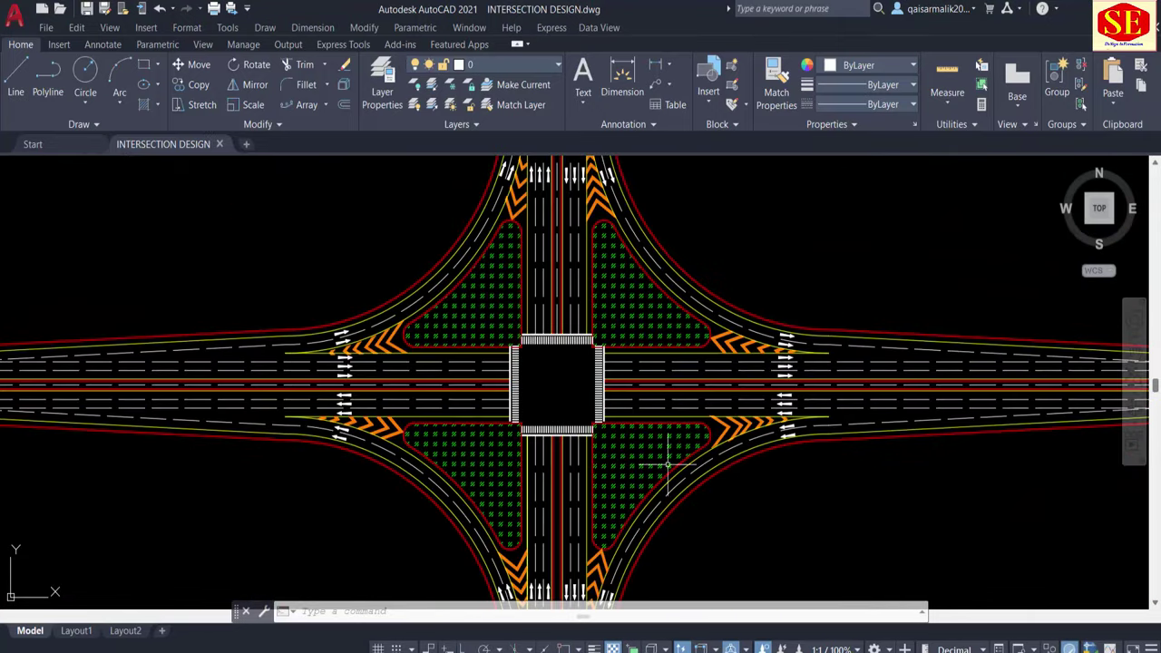
{"action": "scroll", "coordinate": [547, 370], "scroll_direction": "up", "scroll_amount": 4}
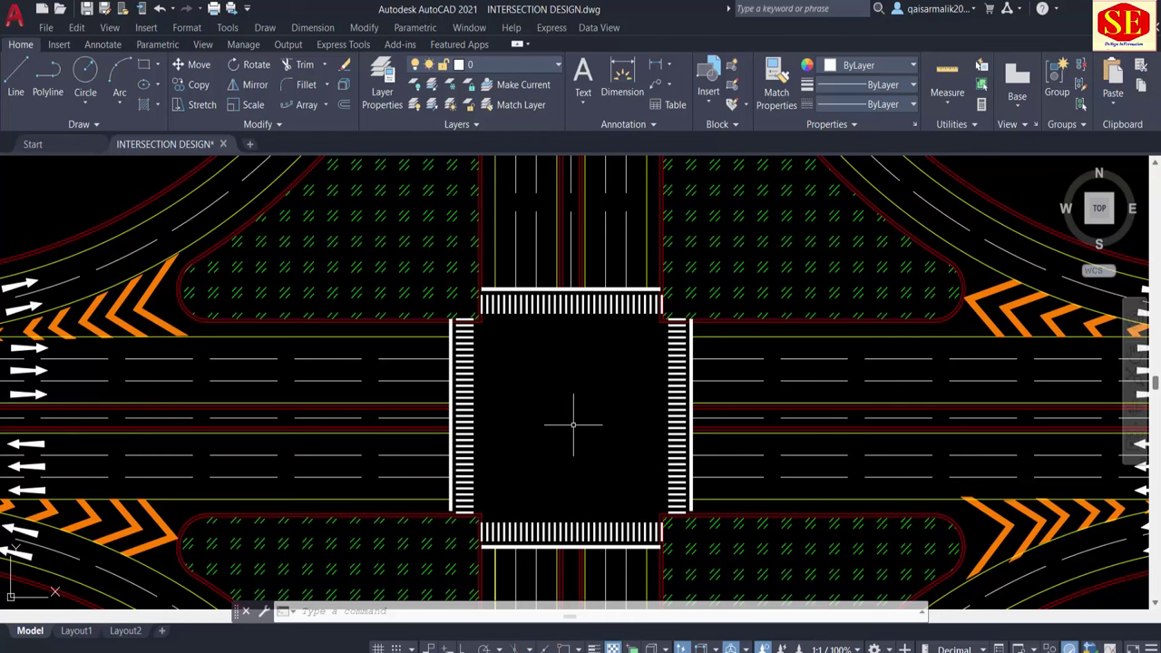
{"action": "scroll", "coordinate": [607, 327], "scroll_direction": "down", "scroll_amount": 2}
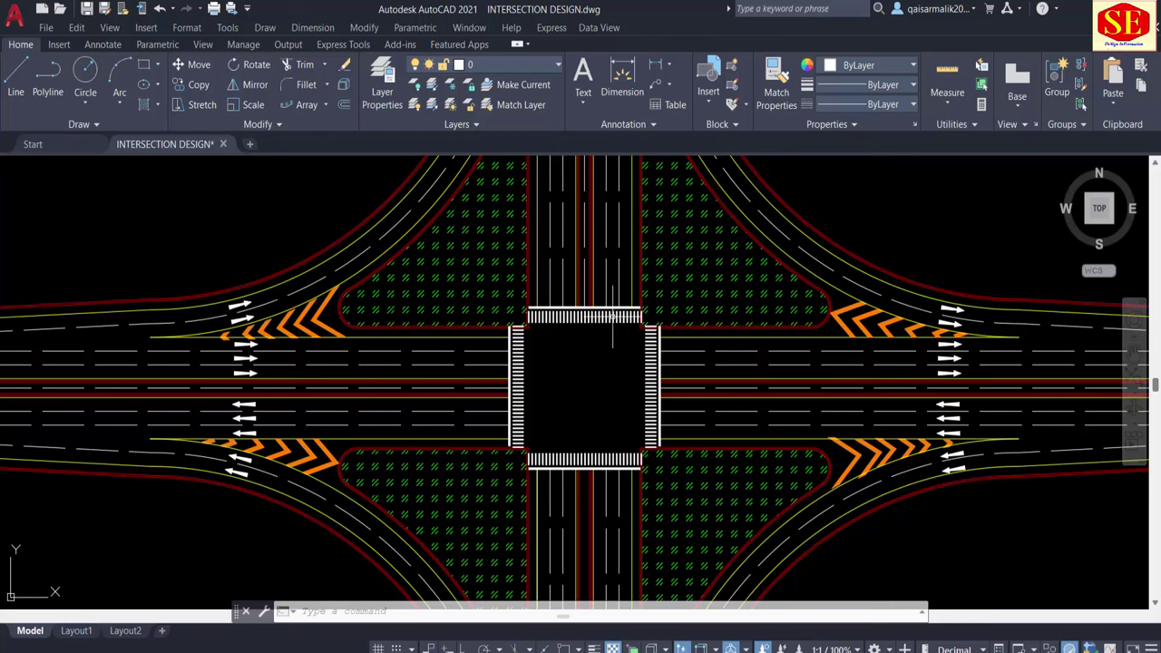
{"action": "mouse_move", "coordinate": [529, 310]}
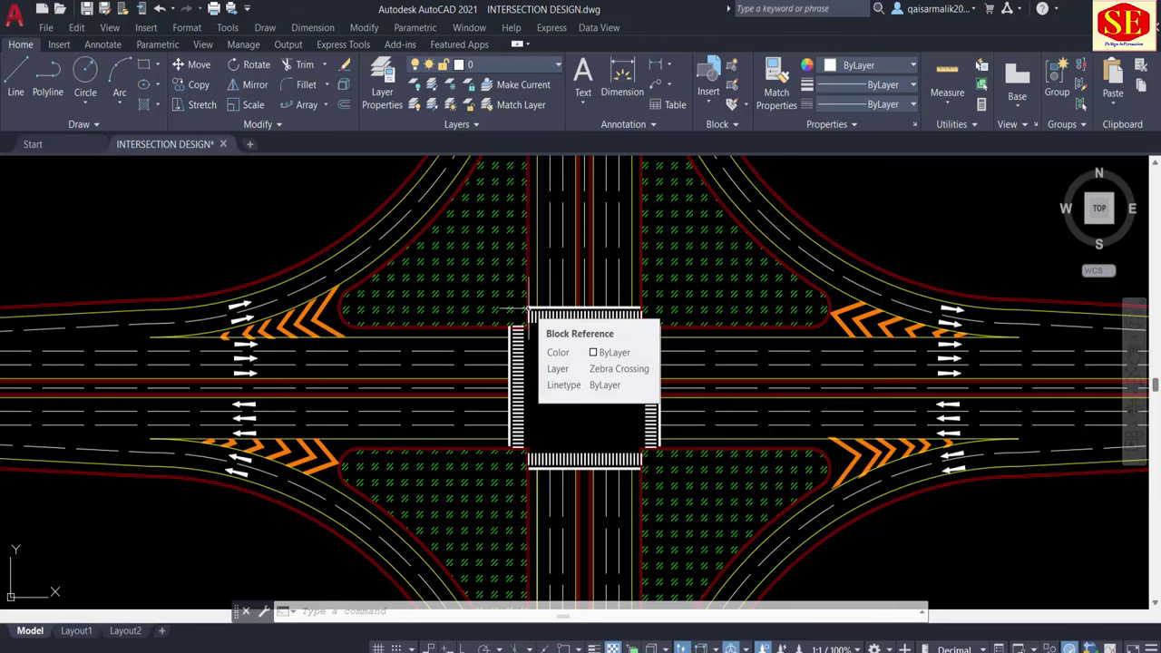
{"action": "scroll", "coordinate": [595, 384], "scroll_direction": "down", "scroll_amount": 2}
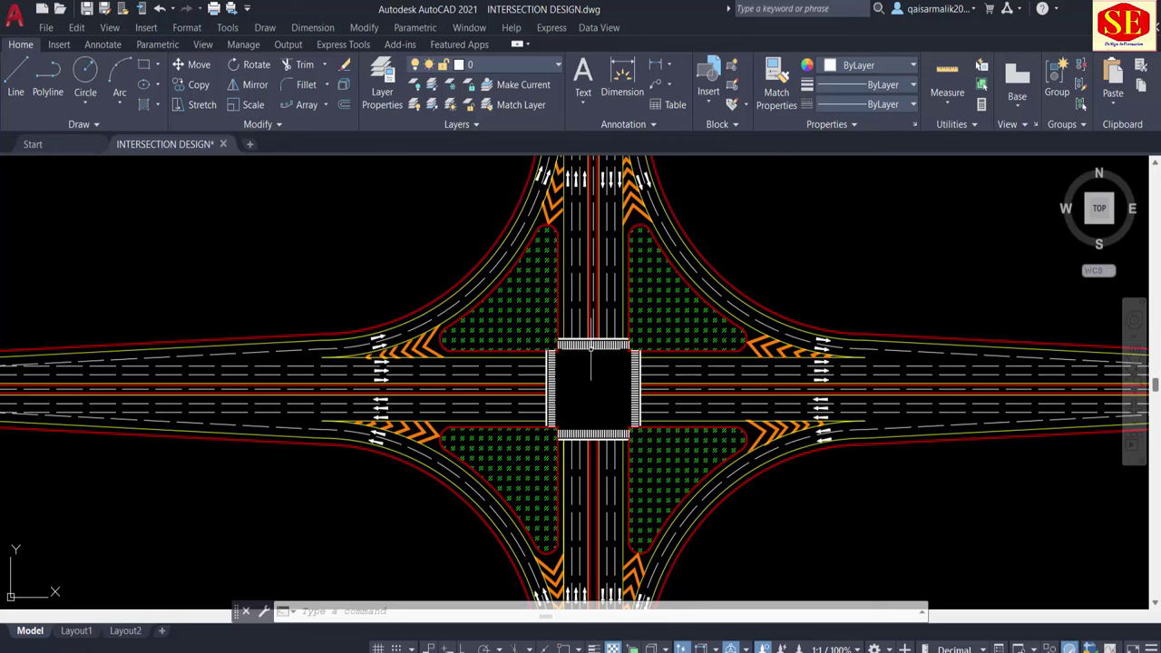
{"action": "scroll", "coordinate": [542, 335], "scroll_direction": "up", "scroll_amount": 2}
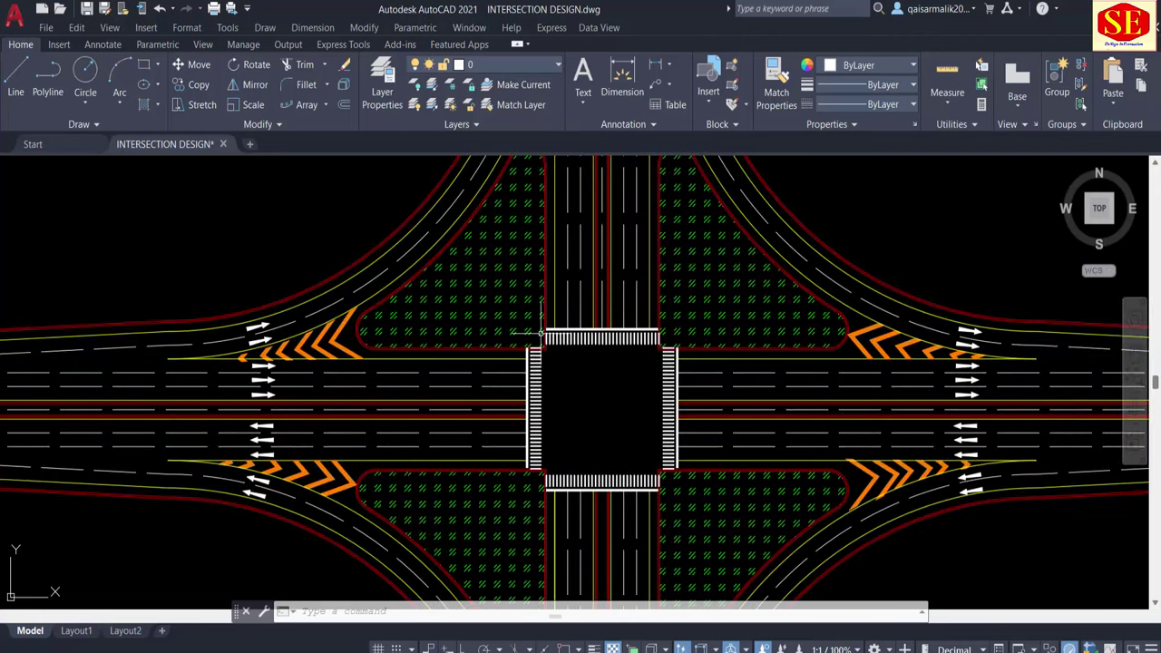
{"action": "scroll", "coordinate": [606, 388], "scroll_direction": "down", "scroll_amount": 2}
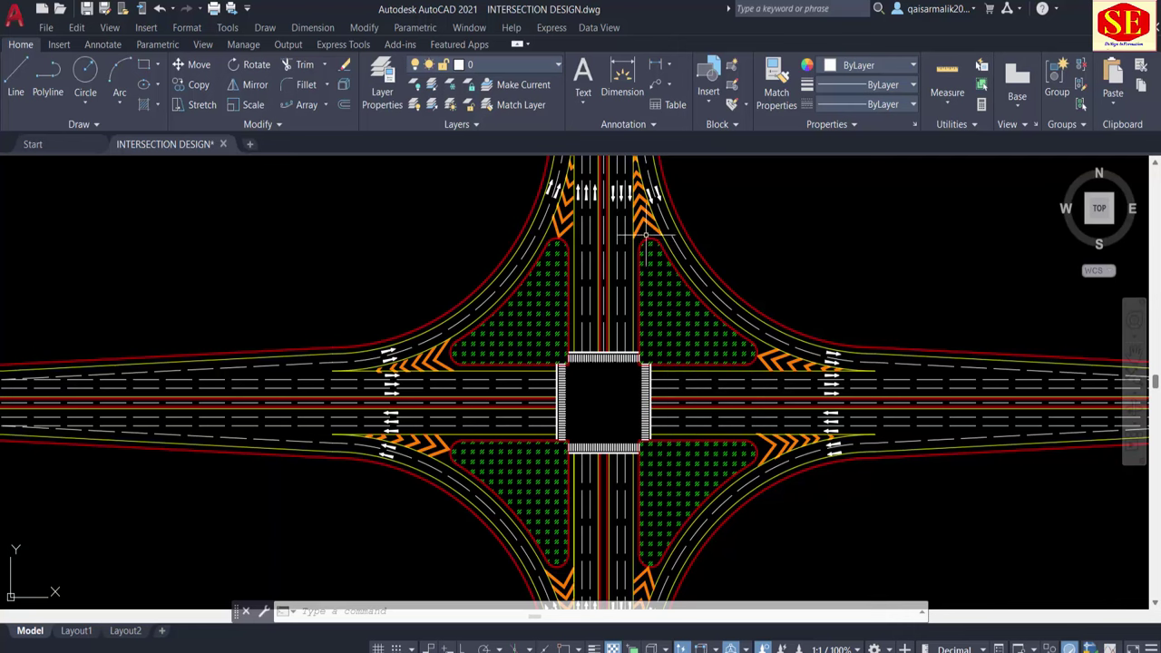
{"action": "scroll", "coordinate": [649, 365], "scroll_direction": "up", "scroll_amount": 2}
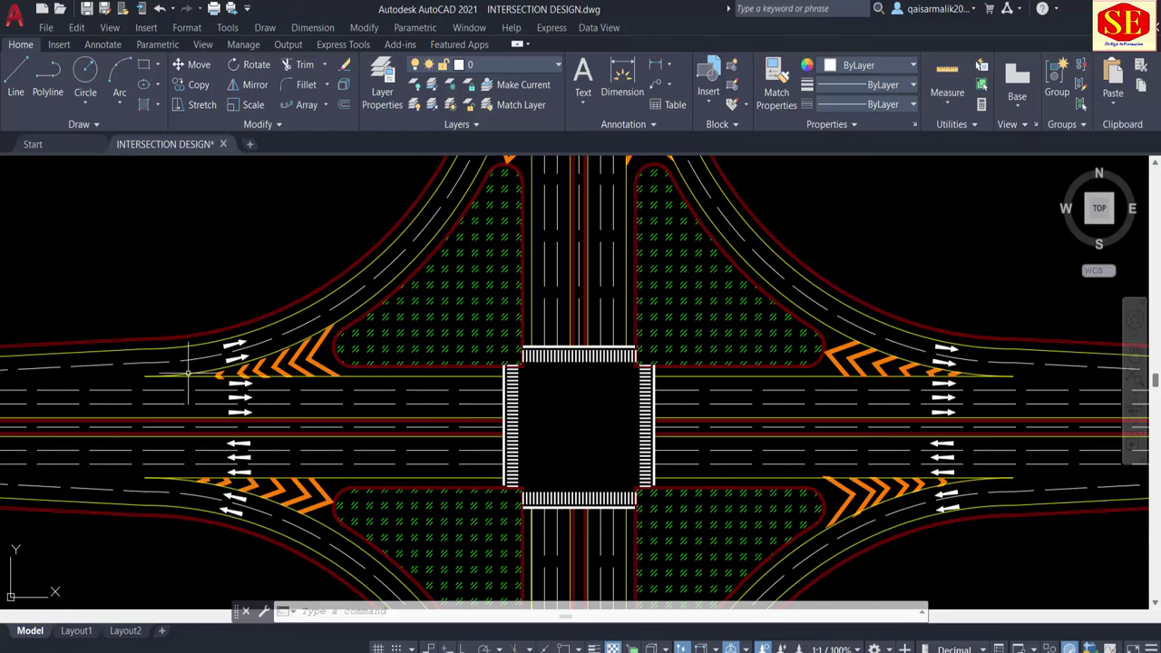
{"action": "middle_click_drag", "start_coordinate": [345, 343], "coordinate": [355, 386]}
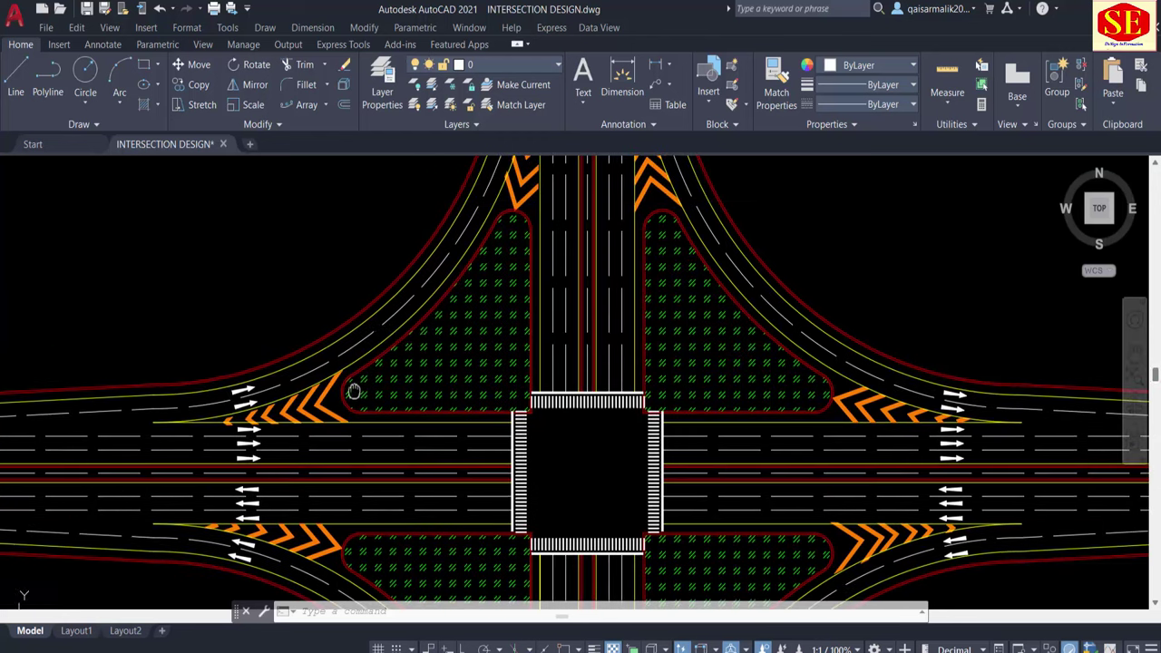
{"action": "scroll", "coordinate": [390, 333], "scroll_direction": "down", "scroll_amount": 2}
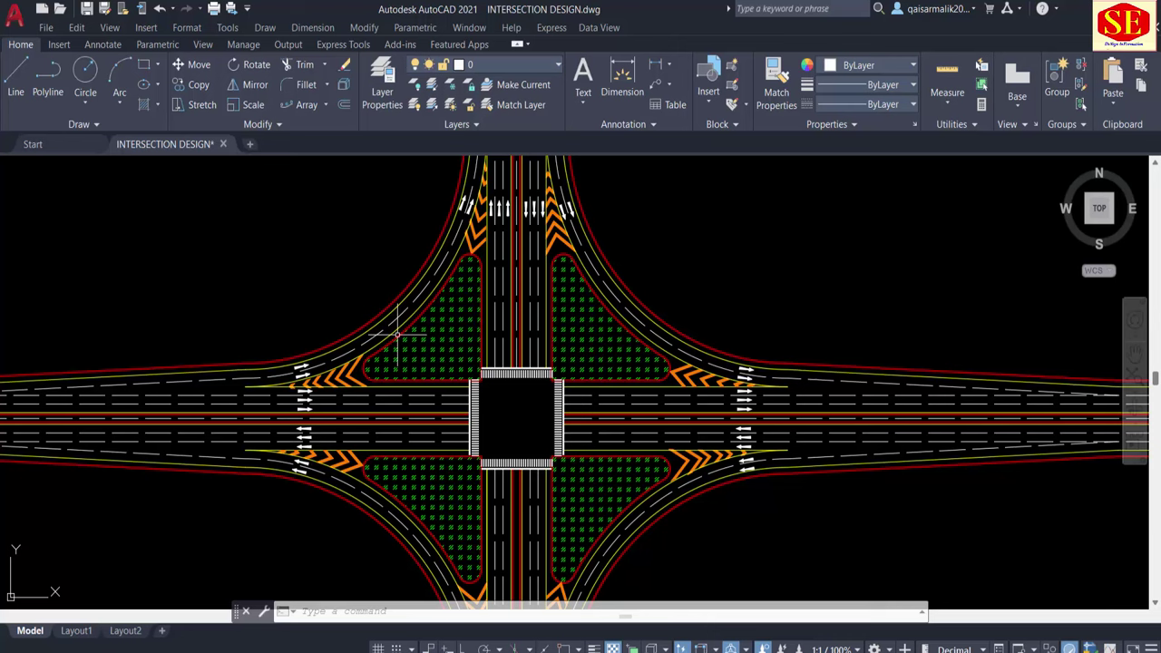
{"action": "scroll", "coordinate": [508, 324], "scroll_direction": "down", "scroll_amount": 2}
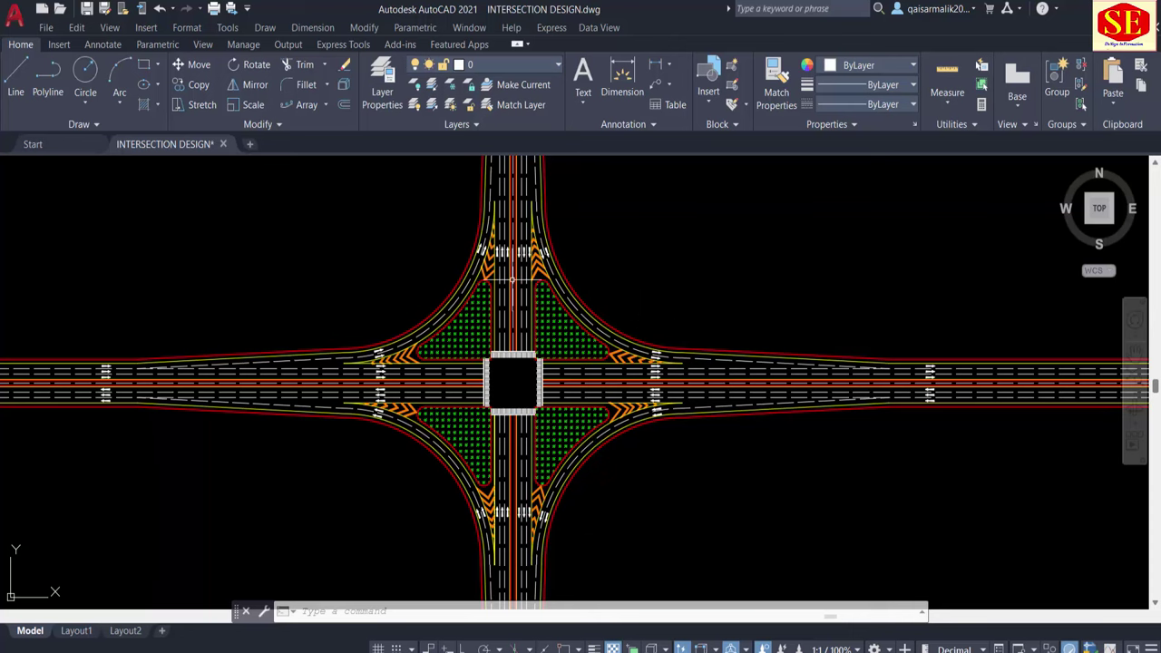
{"action": "middle_click_drag", "start_coordinate": [513, 283], "coordinate": [518, 321]}
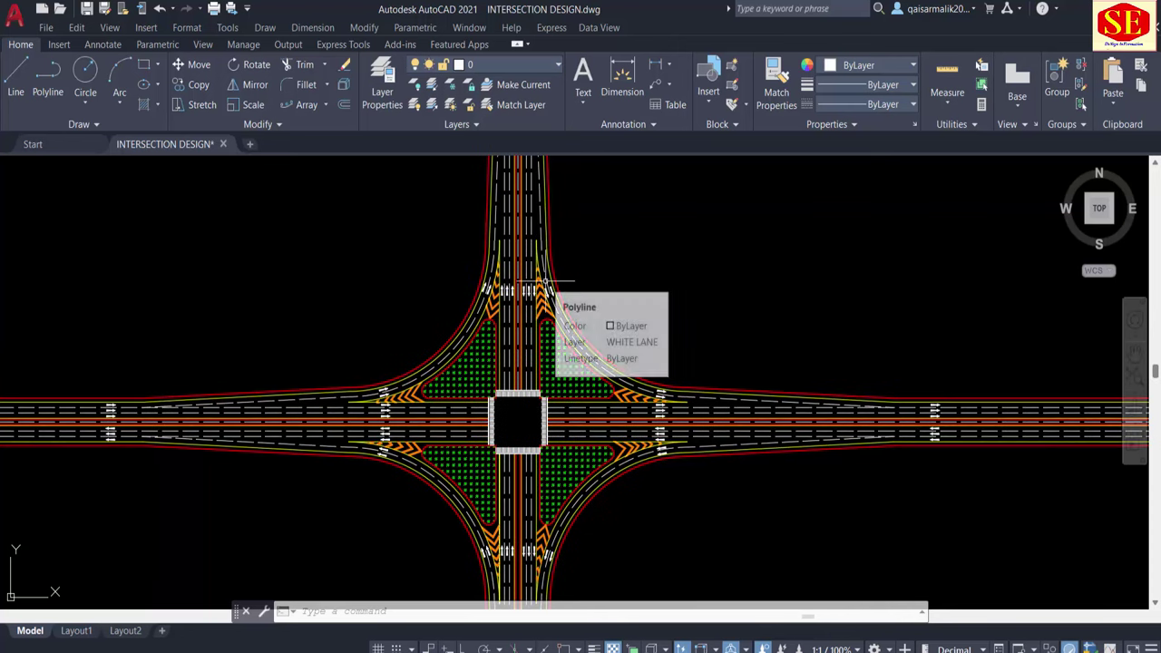
{"action": "scroll", "coordinate": [602, 333], "scroll_direction": "down", "scroll_amount": 2}
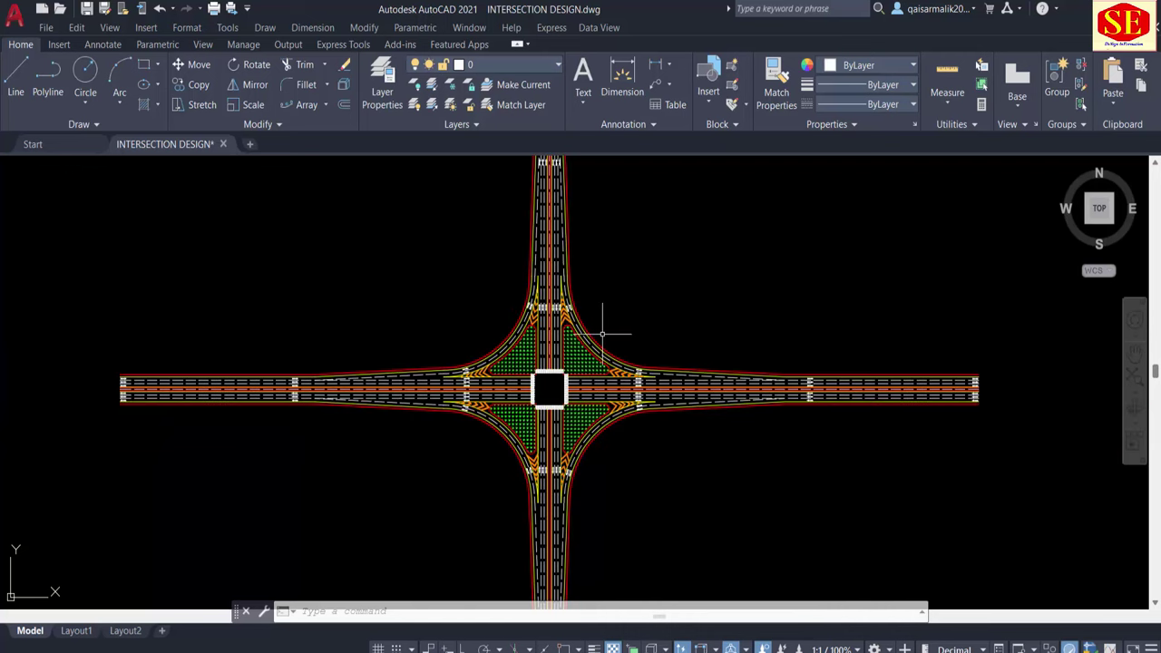
{"action": "middle_click_drag", "start_coordinate": [422, 399], "coordinate": [553, 404]}
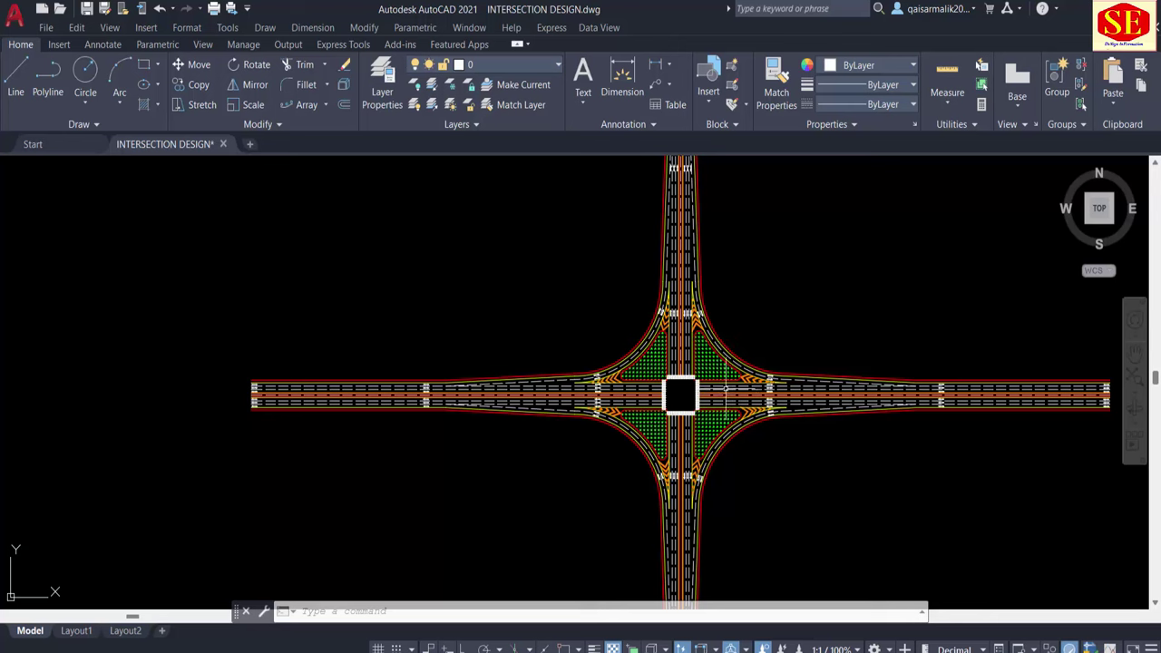
{"action": "scroll", "coordinate": [724, 386], "scroll_direction": "up", "scroll_amount": 2}
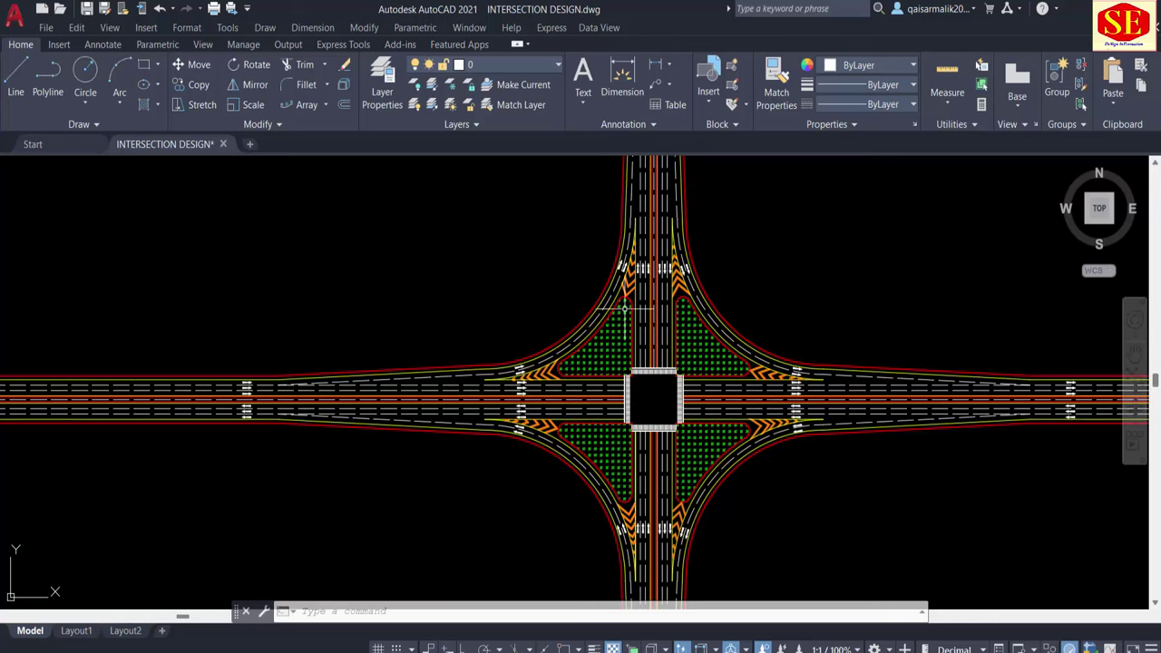
{"action": "scroll", "coordinate": [743, 414], "scroll_direction": "up", "scroll_amount": 2}
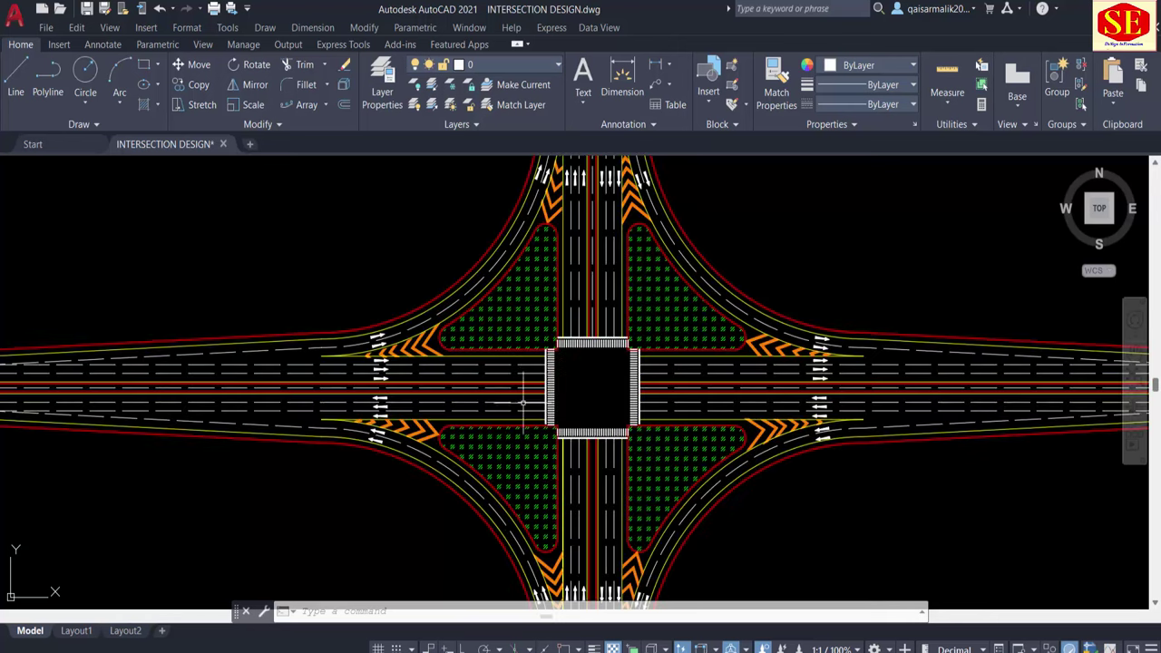